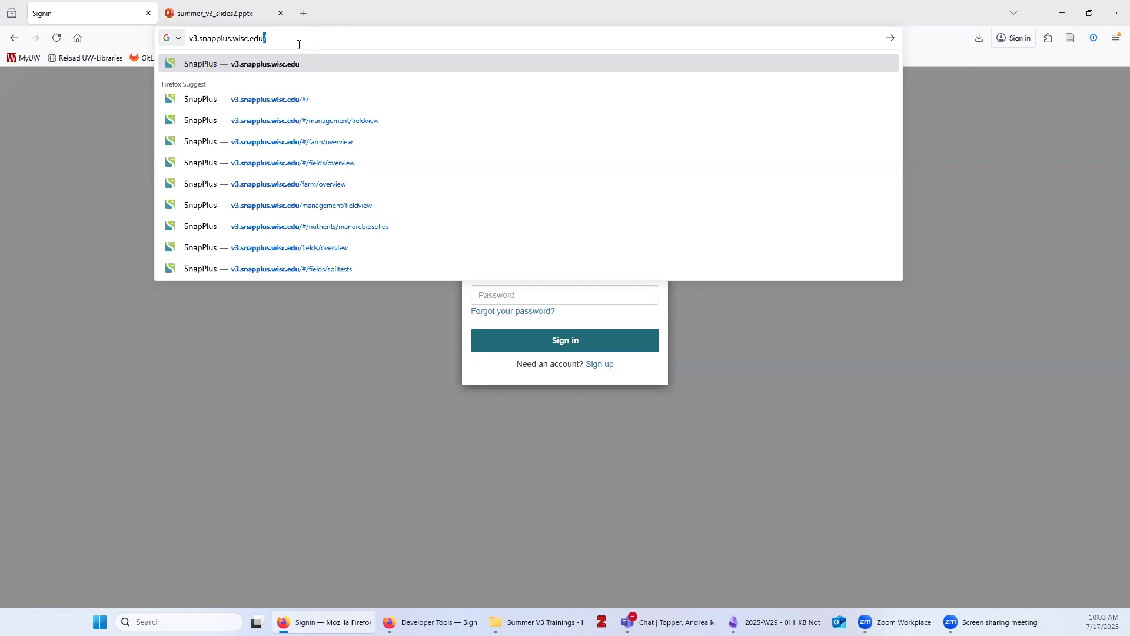
Load v3.snapplus.wisc.edu in Firefox to reach the Amazon Cognito sign-in page
left_click_drag(288, 40, 183, 39)
left_click(292, 38)
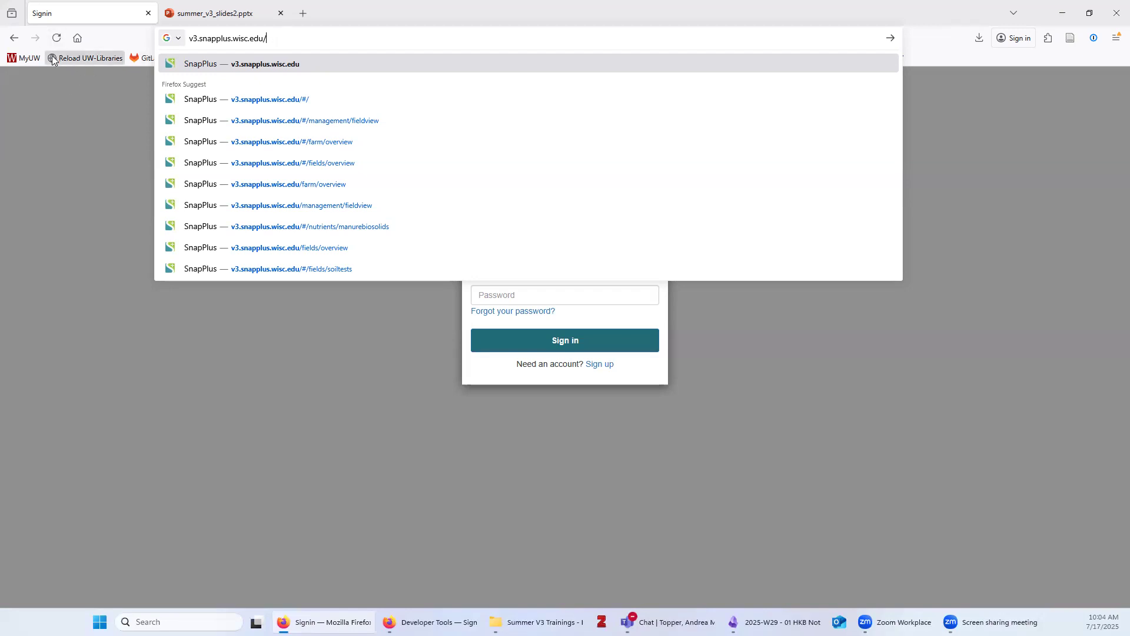
left_click_drag(287, 37, 192, 41)
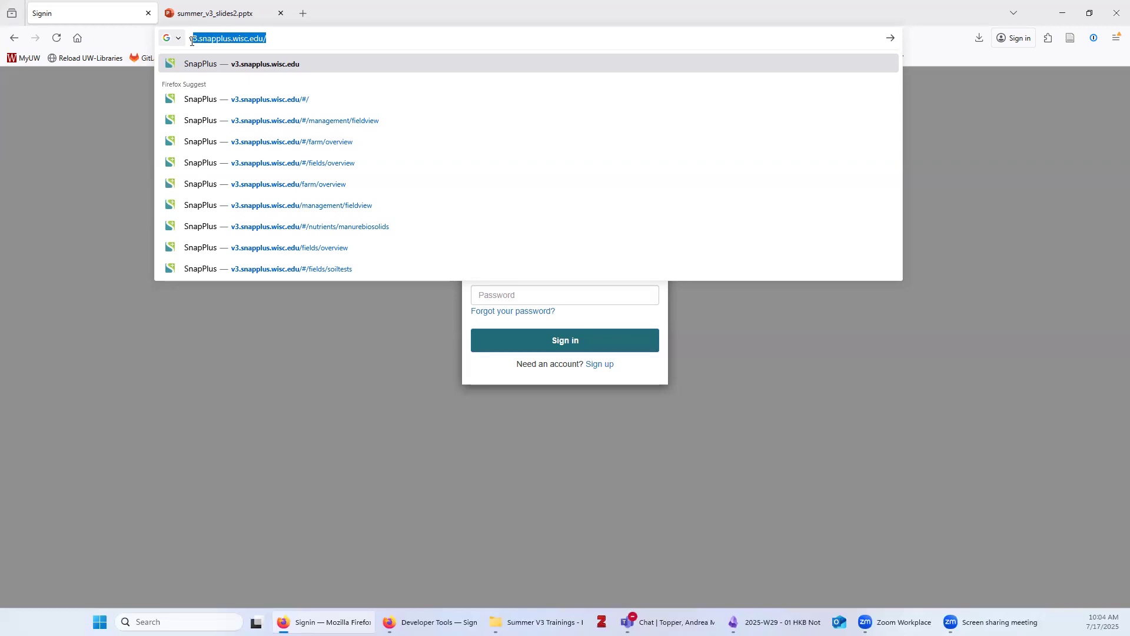
left_click(296, 40)
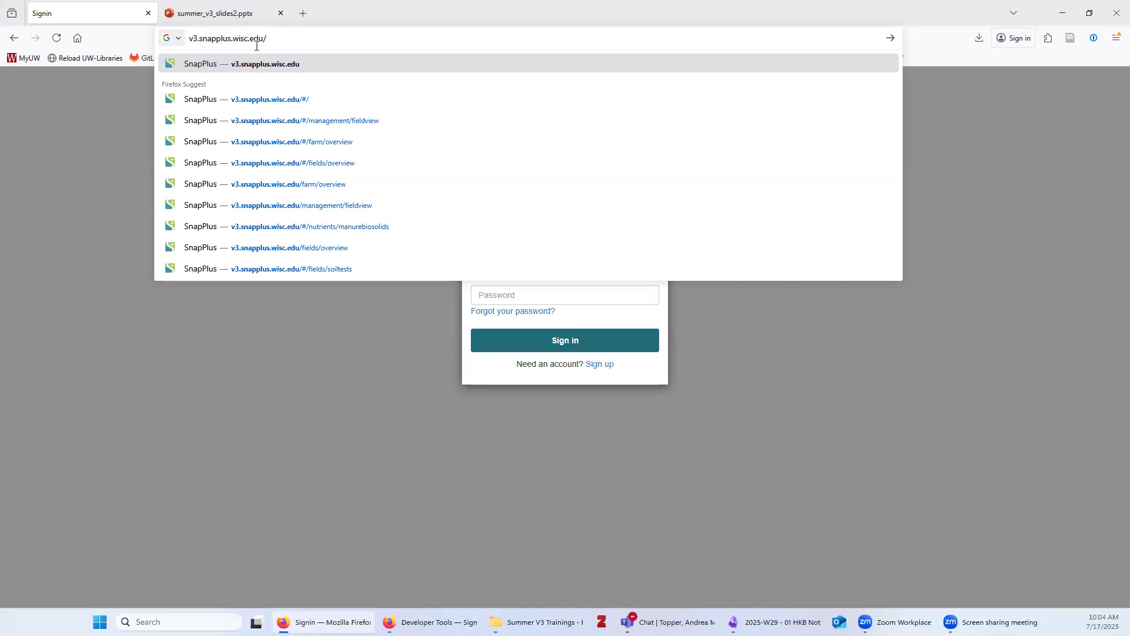
key("Return")
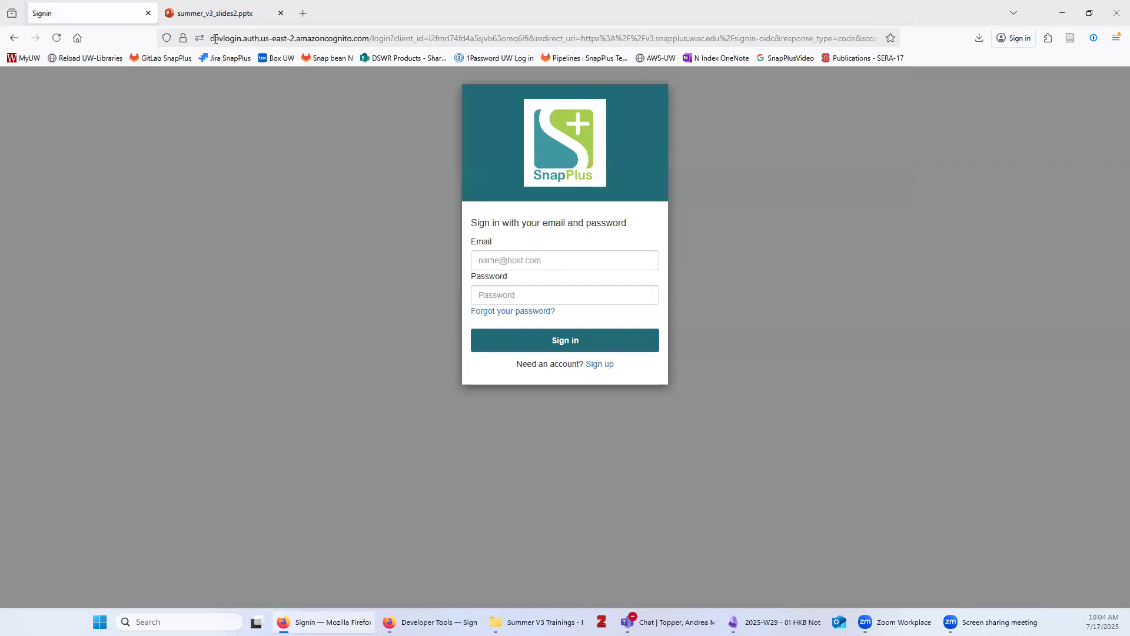
left_click_drag(212, 39, 677, 41)
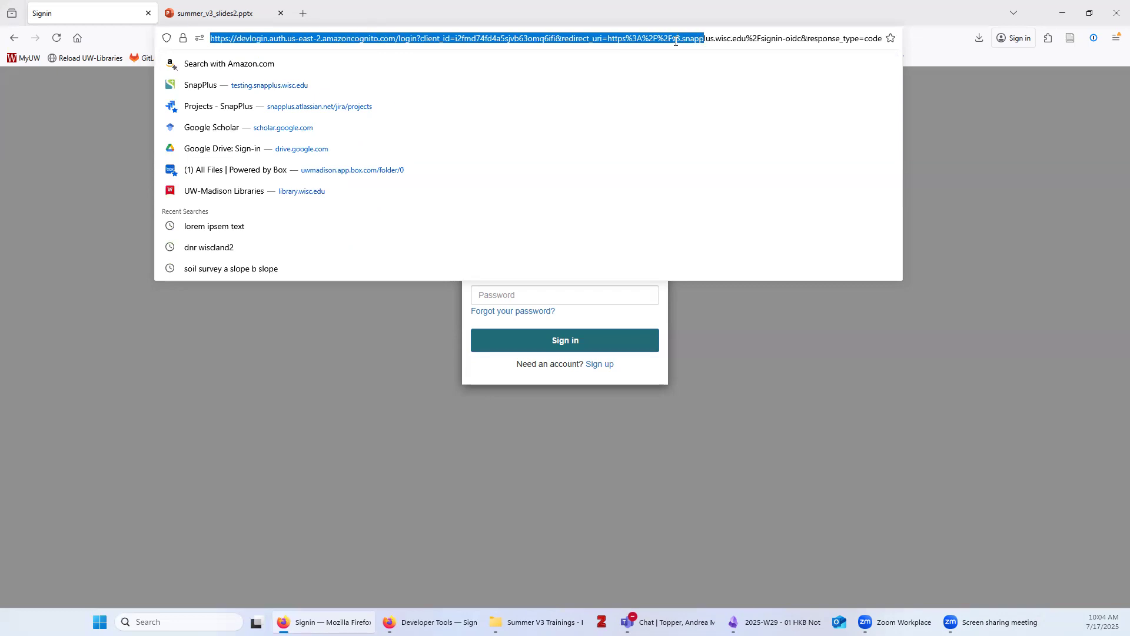
left_click(388, 459)
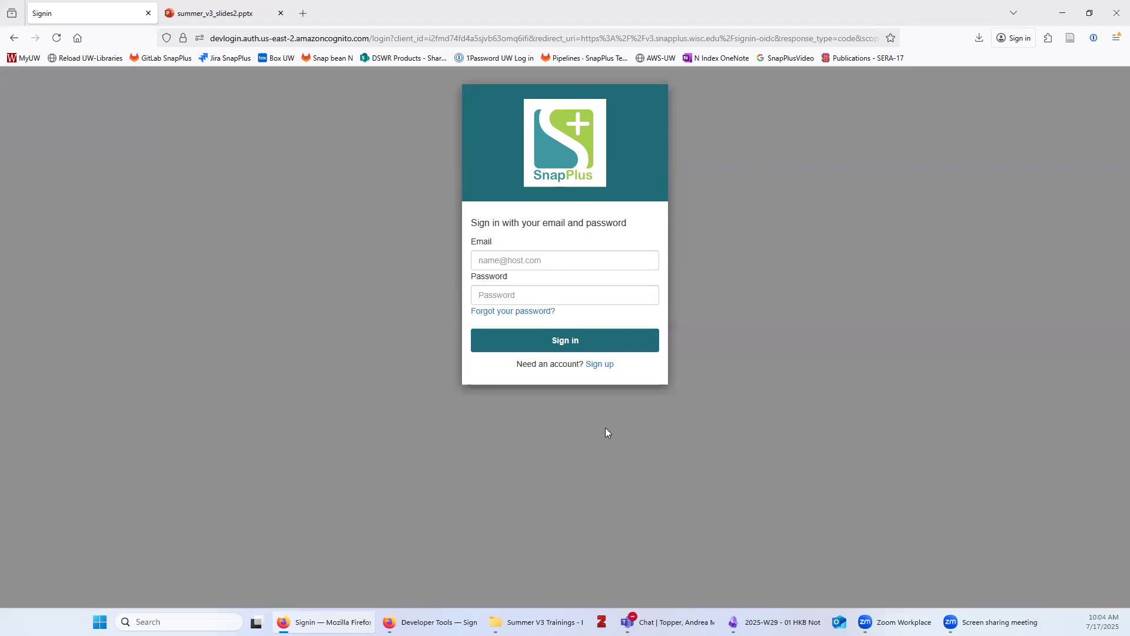
Look at the sign-up form, then sign in with a saved 1Password login
left_click(599, 365)
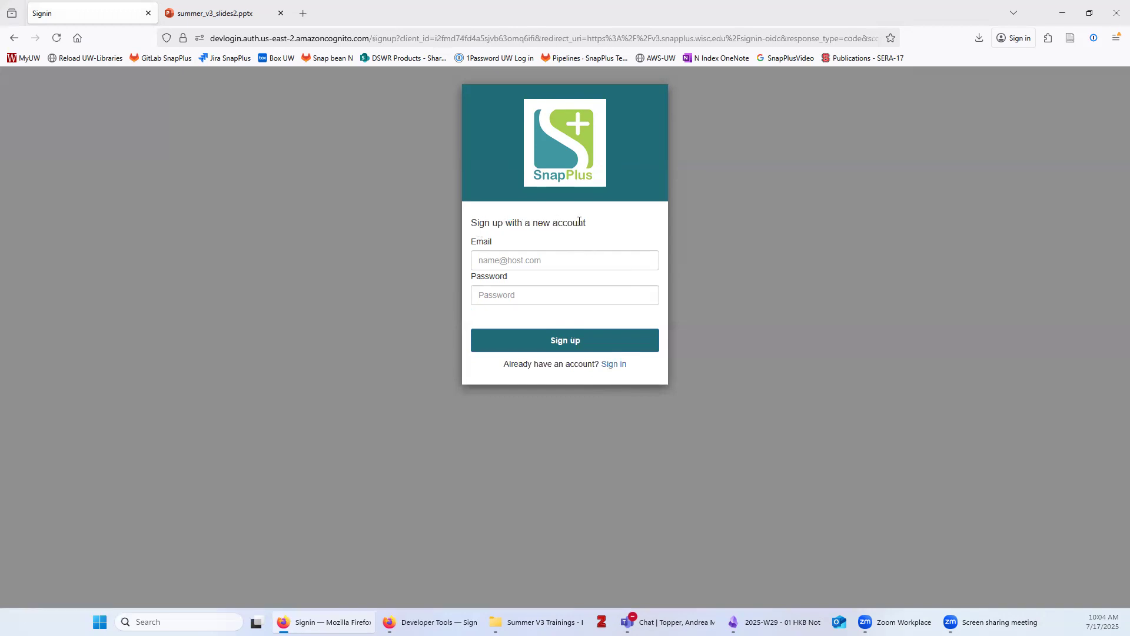
left_click(535, 261)
left_click(766, 304)
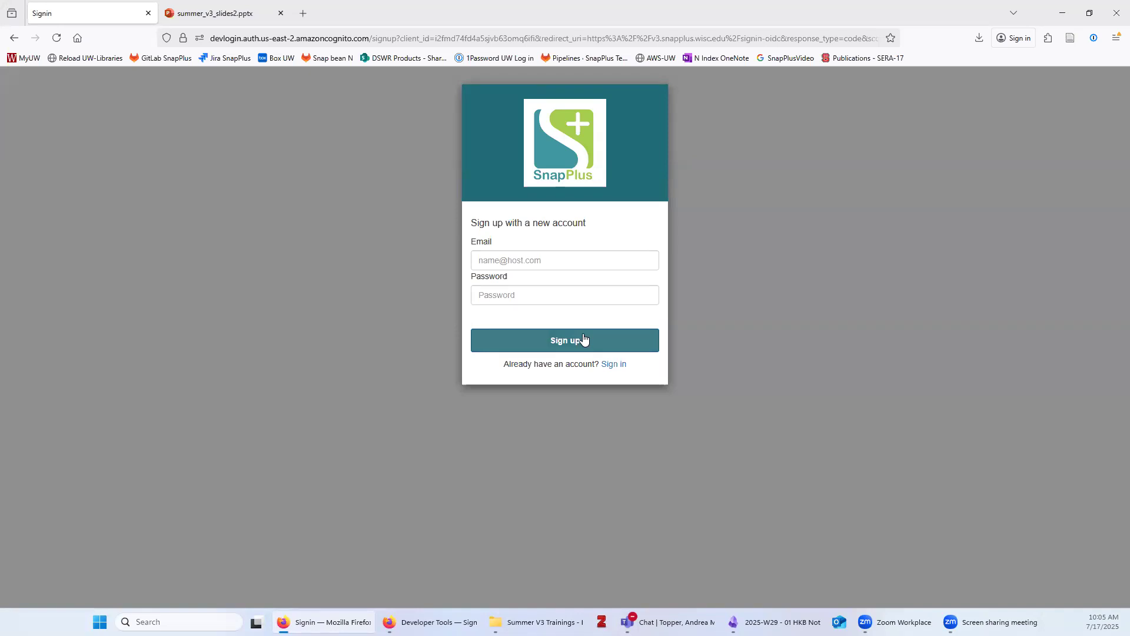
left_click(612, 364)
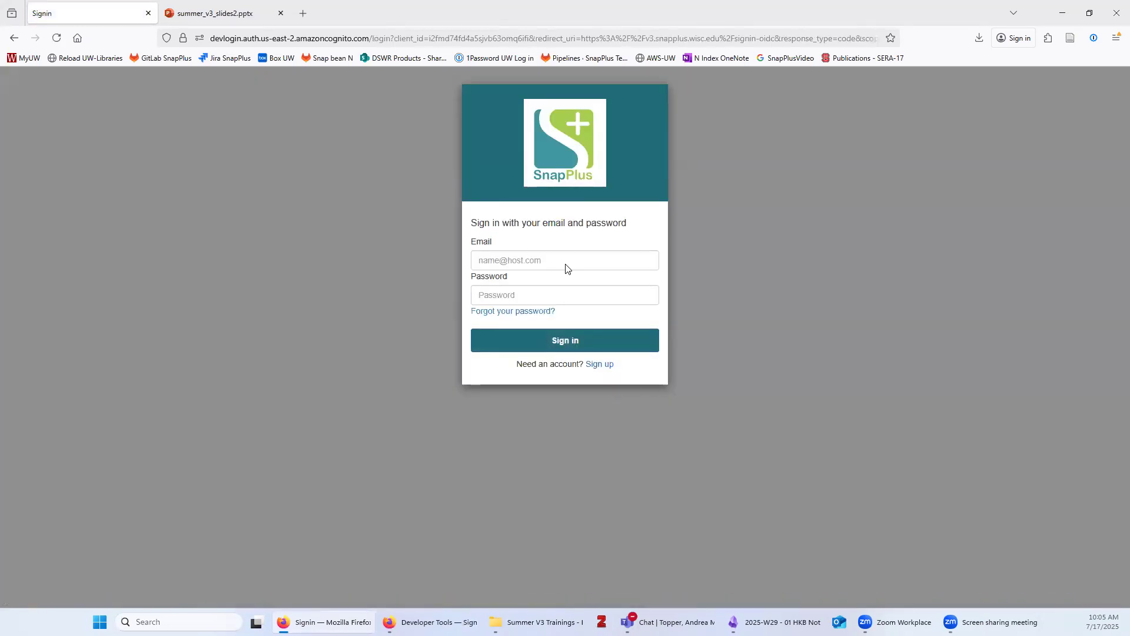
left_click(544, 263)
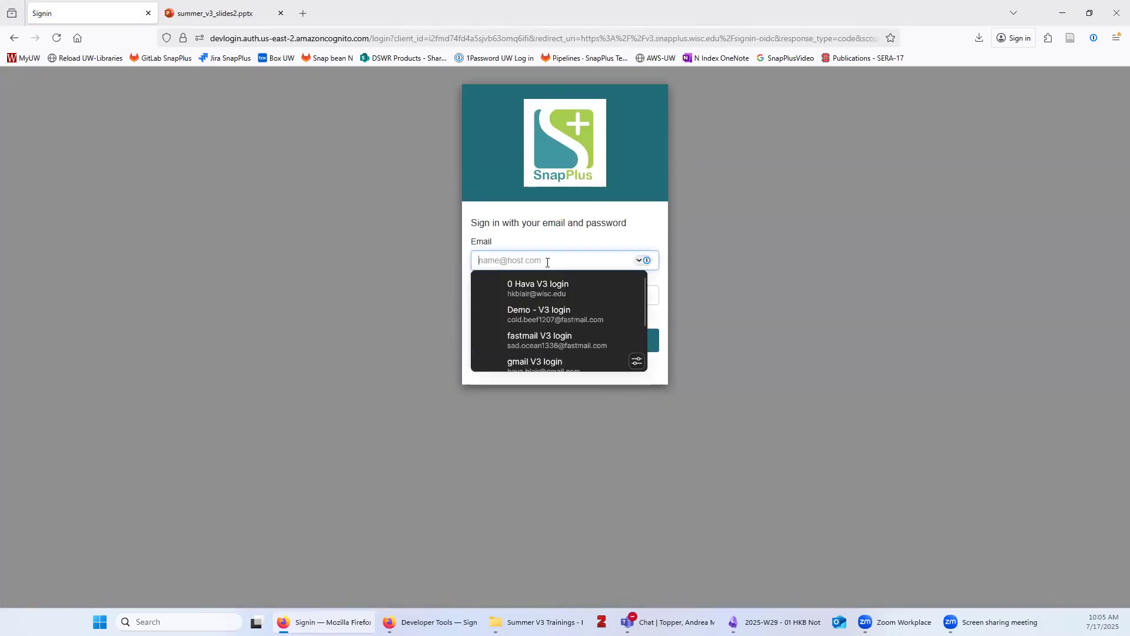
left_click(565, 316)
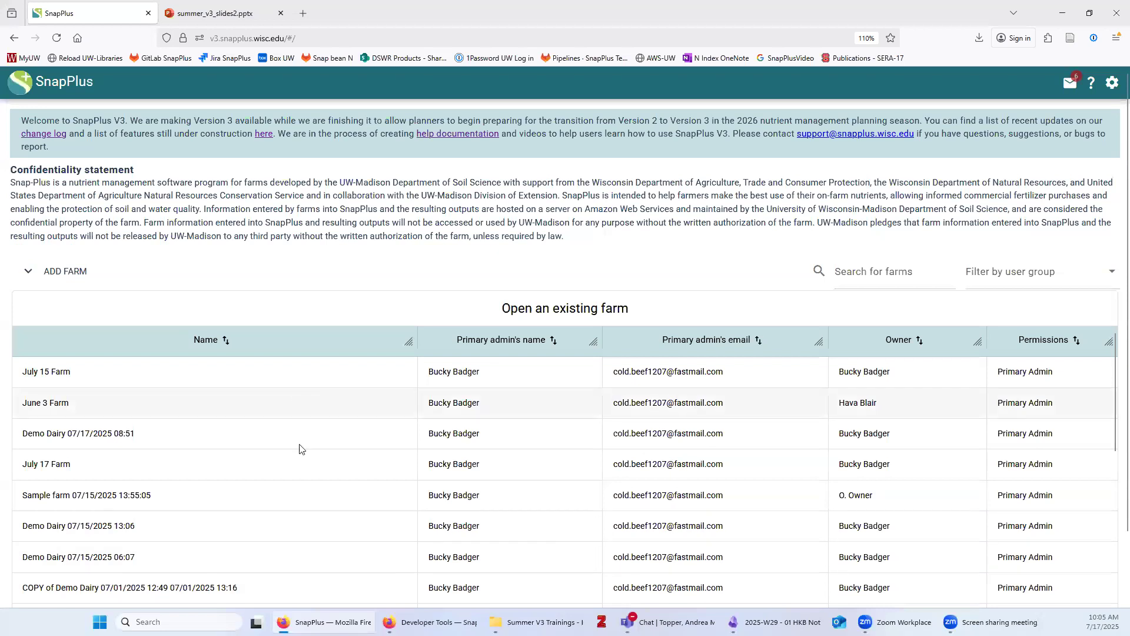
scroll(295, 524, "down", 3)
scroll(289, 543, "up", 3)
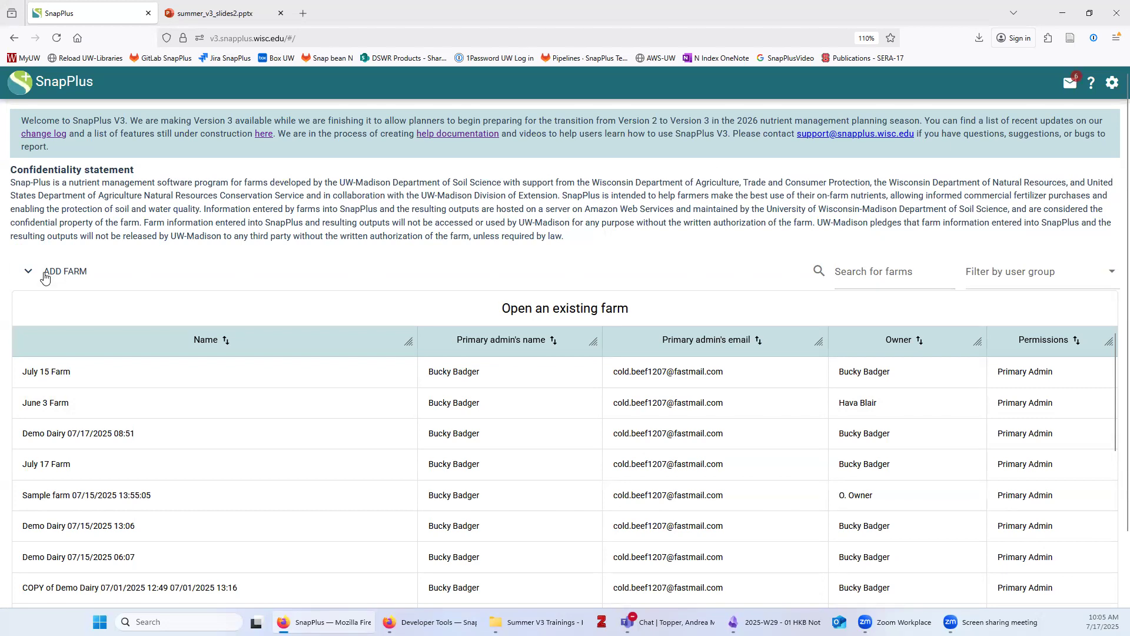
left_click(868, 274)
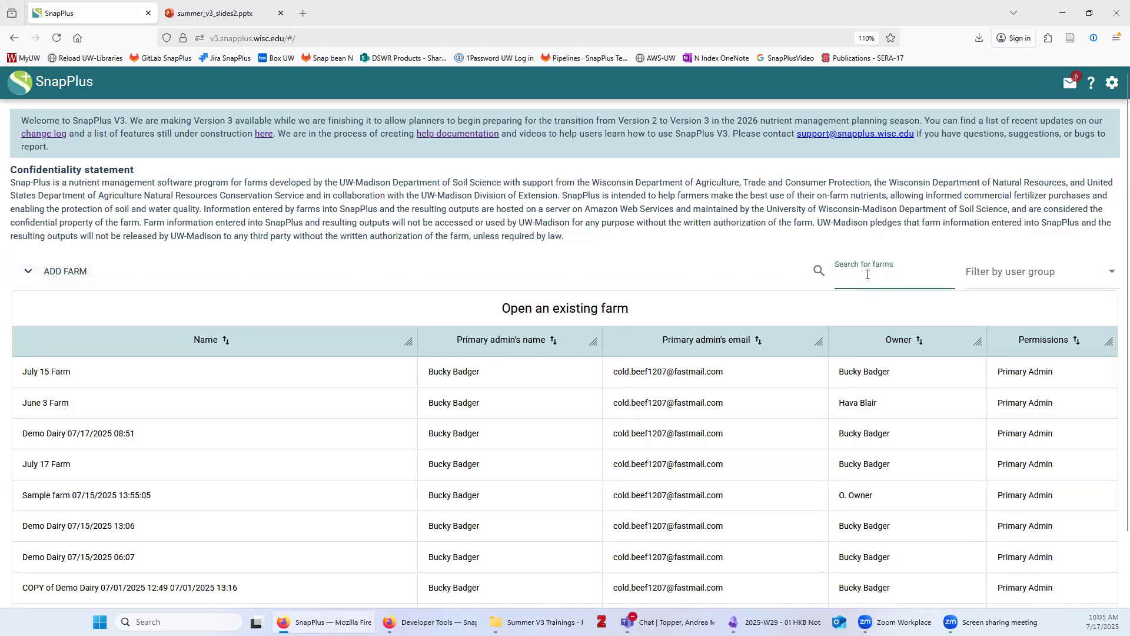
type("sample")
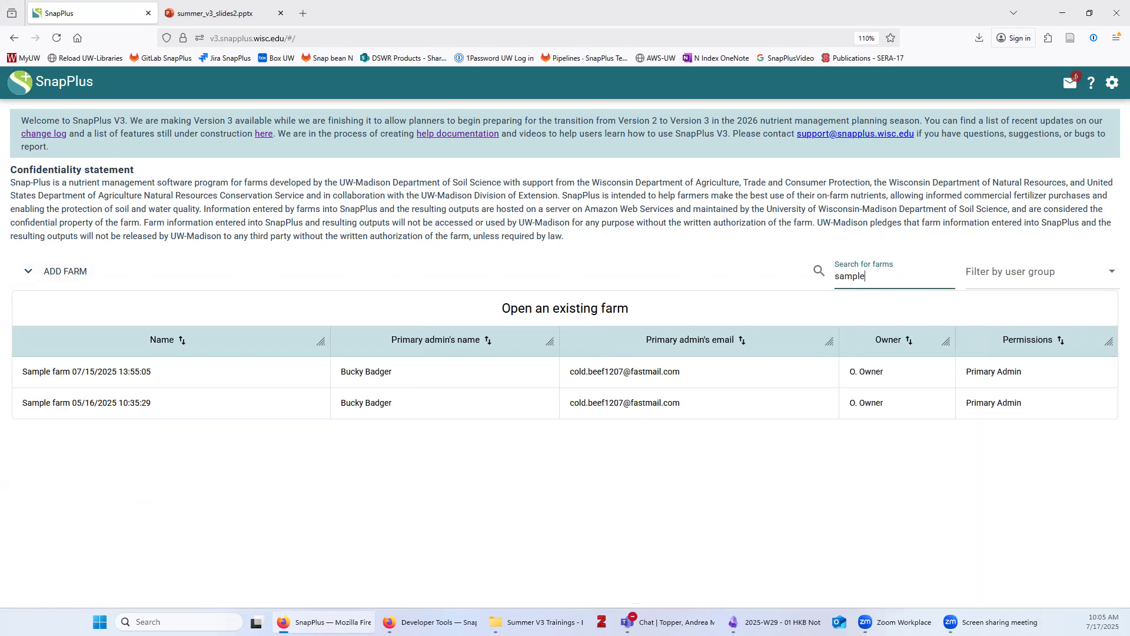
key("BackSpace")
key("BackSpace")
key("BackSpace")
key("BackSpace")
key("BackSpace")
key("BackSpace")
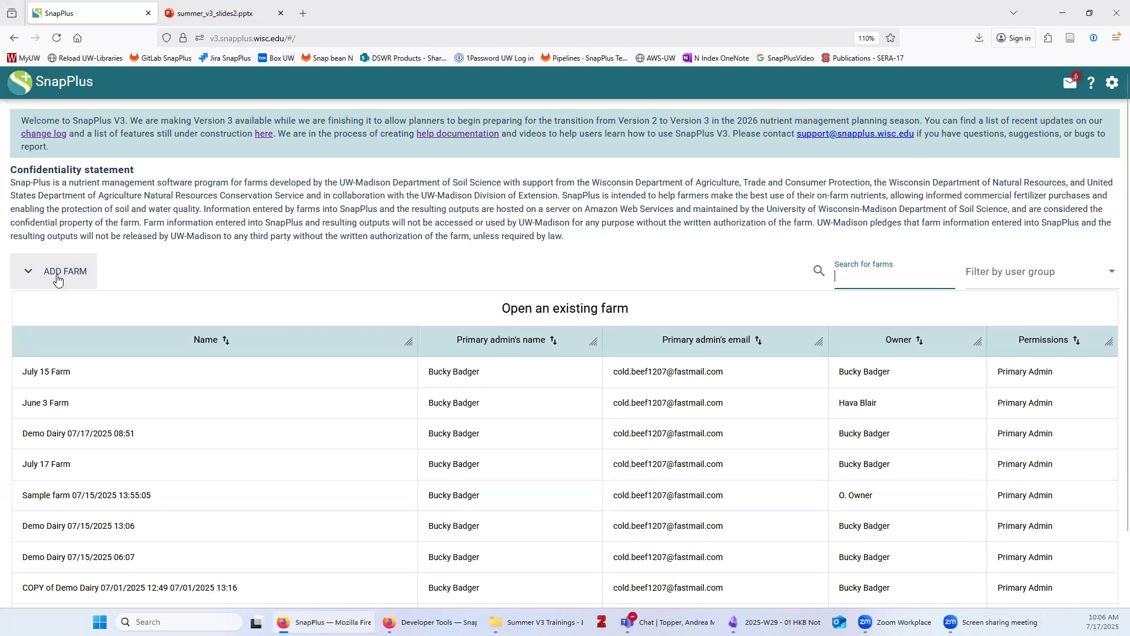
Manually create a new farm named 'July 17 Farm'
left_click(57, 275)
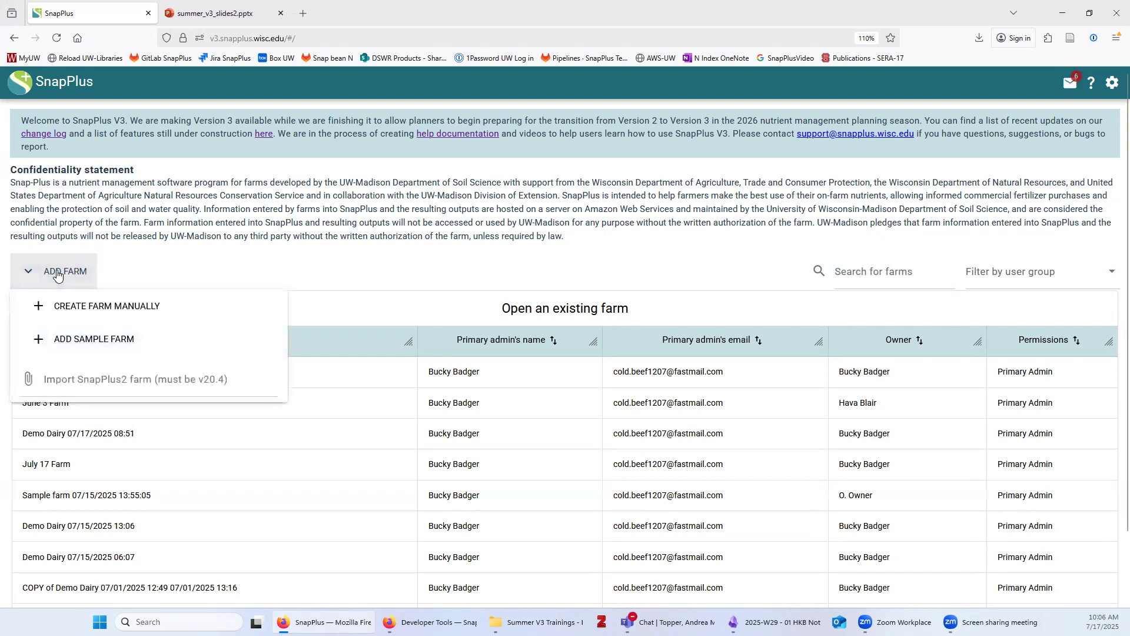
left_click(97, 310)
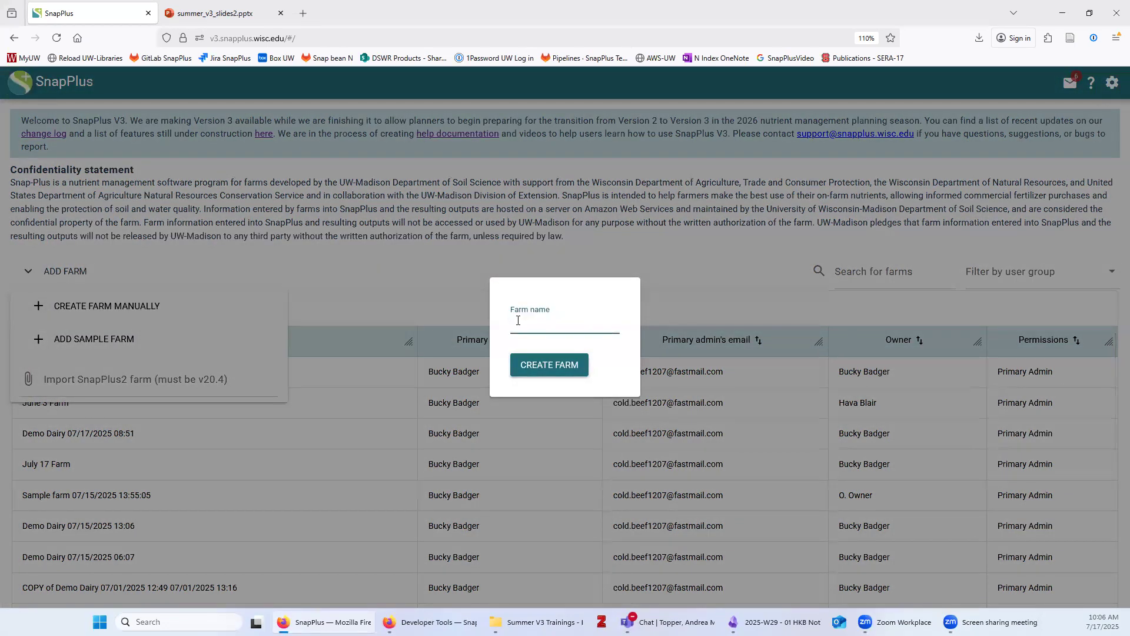
type("July 17 Farm")
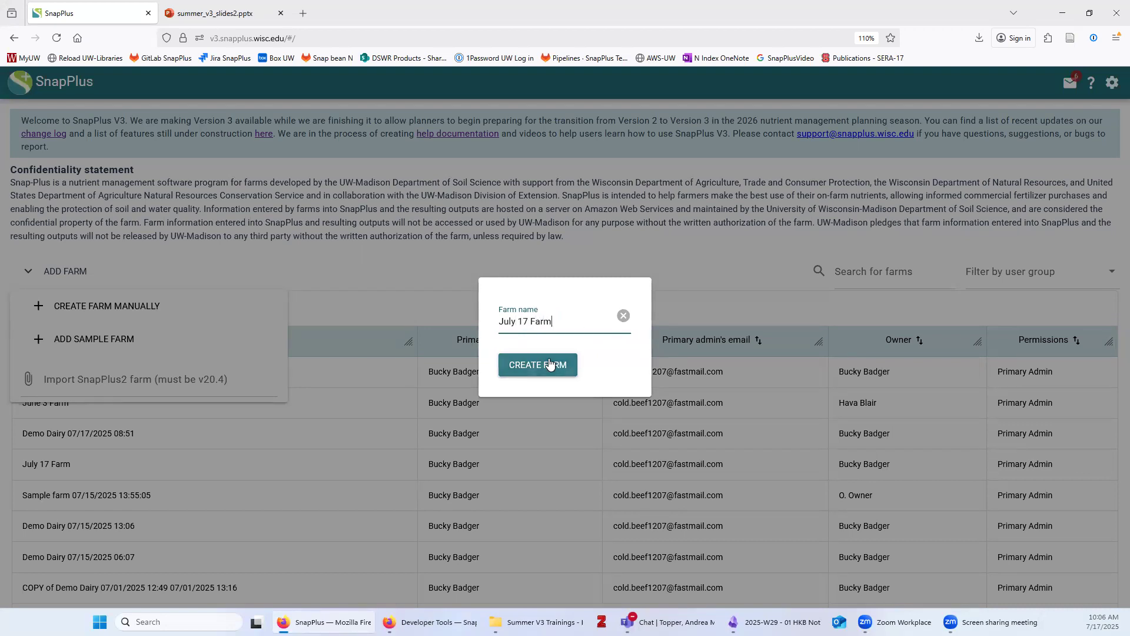
left_click(551, 362)
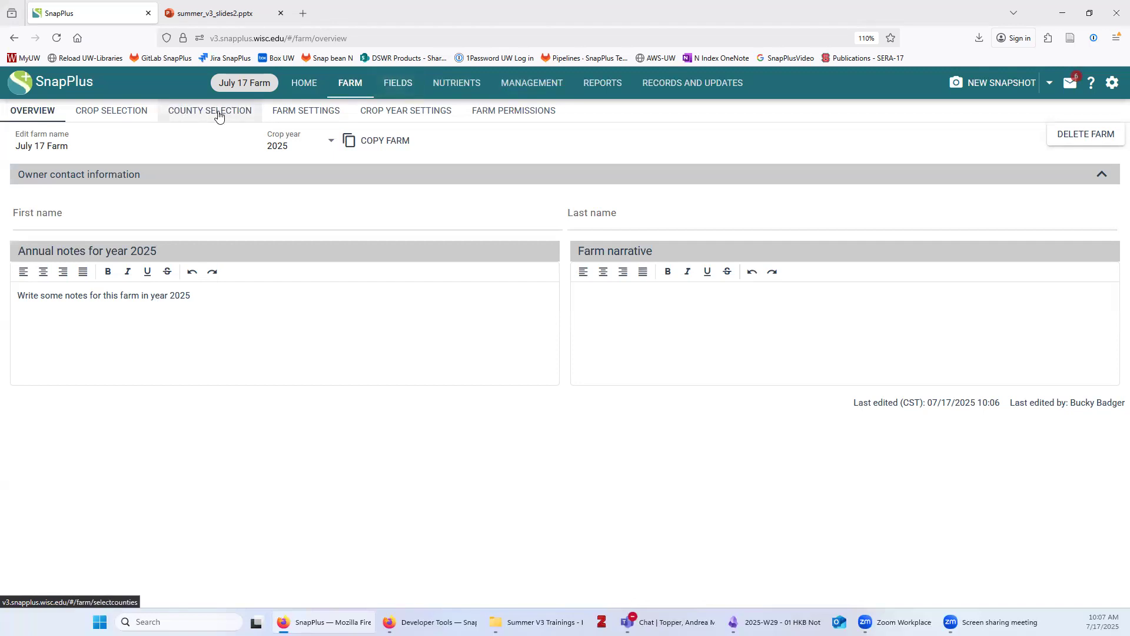
left_click(398, 88)
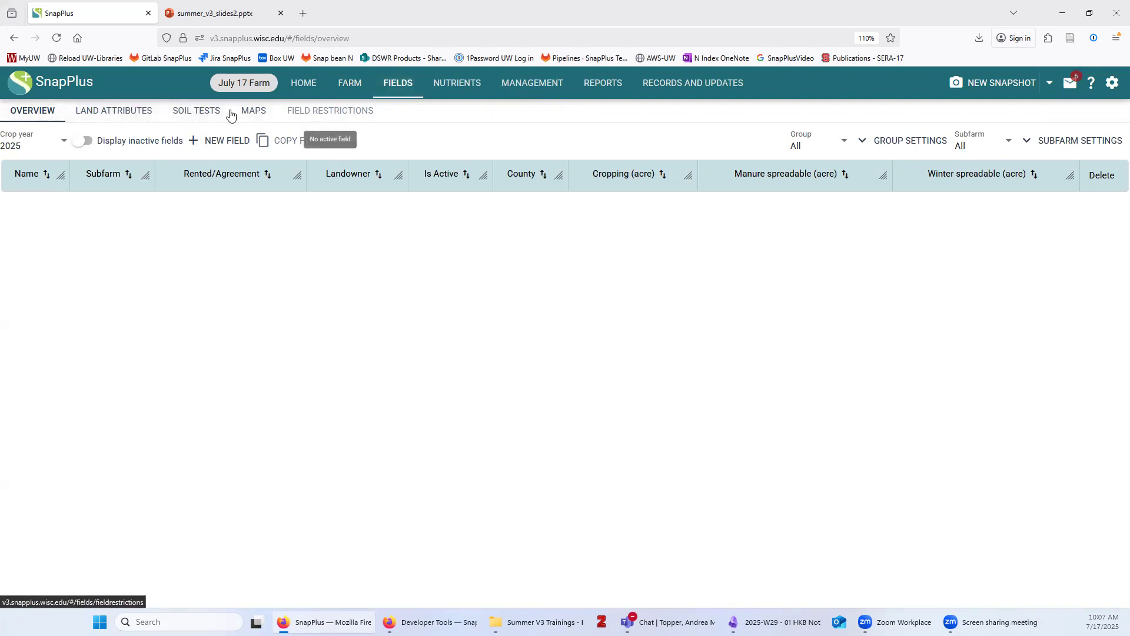
left_click(352, 84)
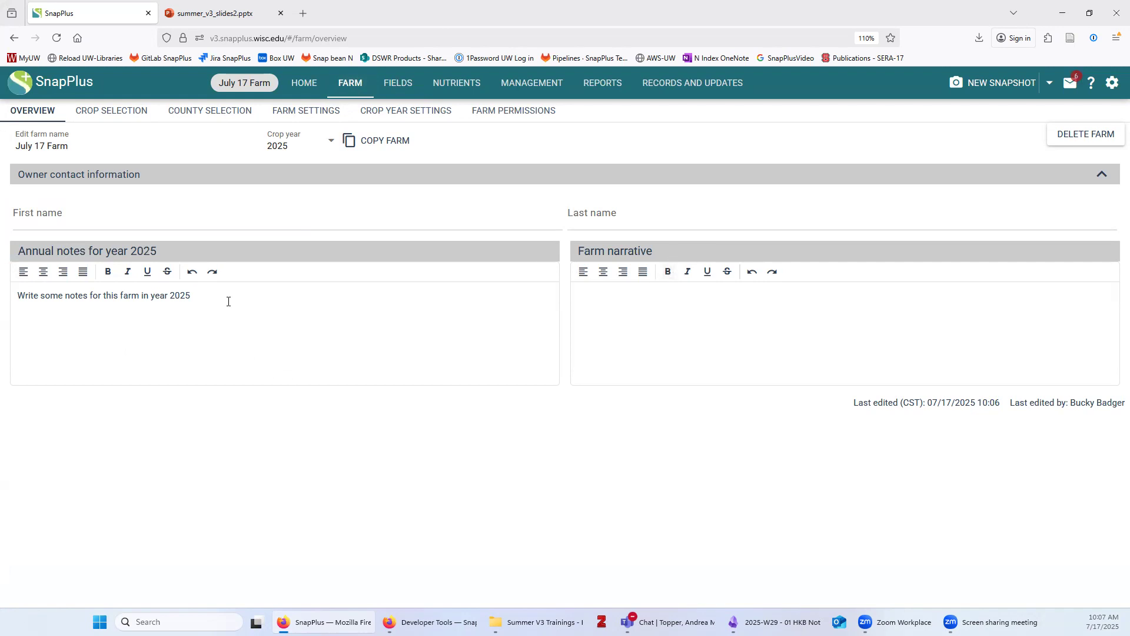
Replace the 2025 annual notes placeholder with 'type text into these bases'
left_click_drag(206, 296, 4, 301)
type("type te")
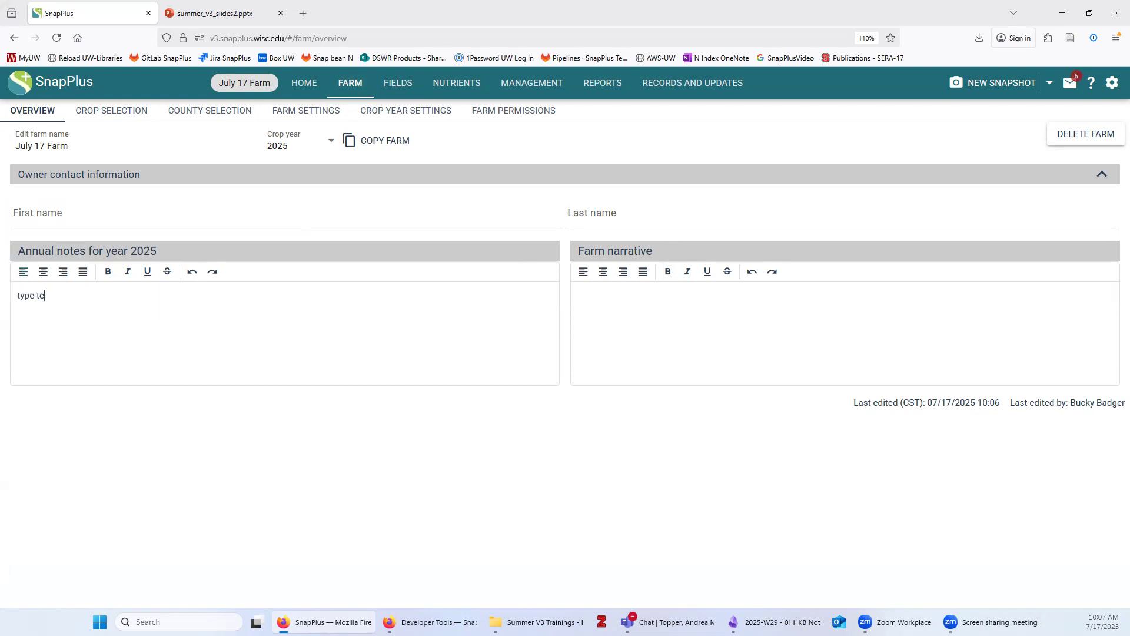
type("xt into these bases")
left_click(295, 144)
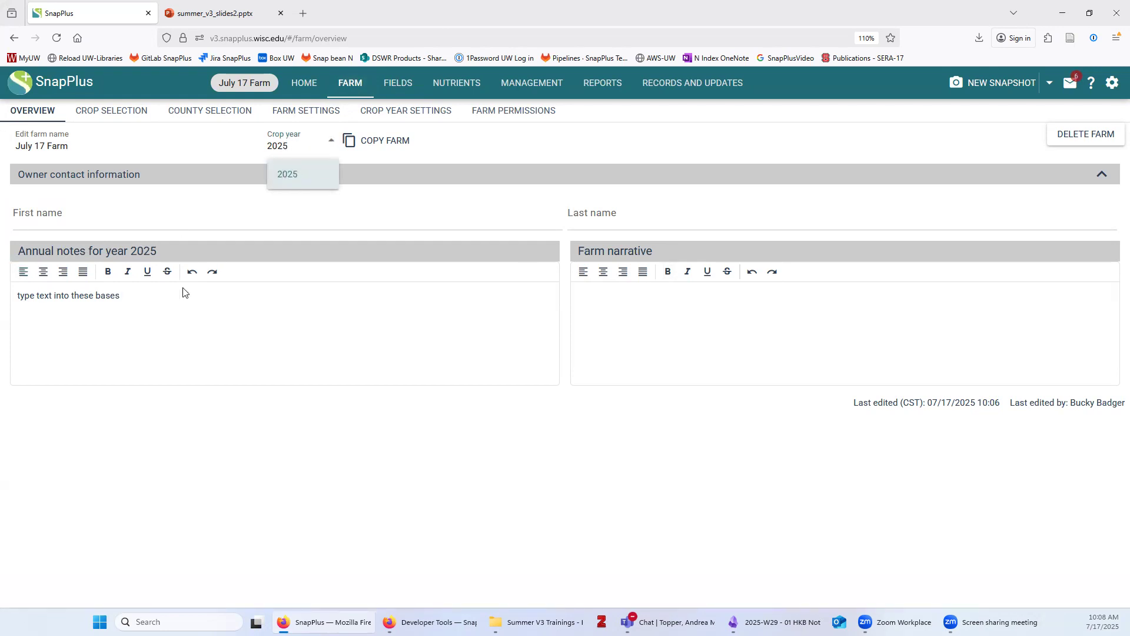
left_click(180, 304)
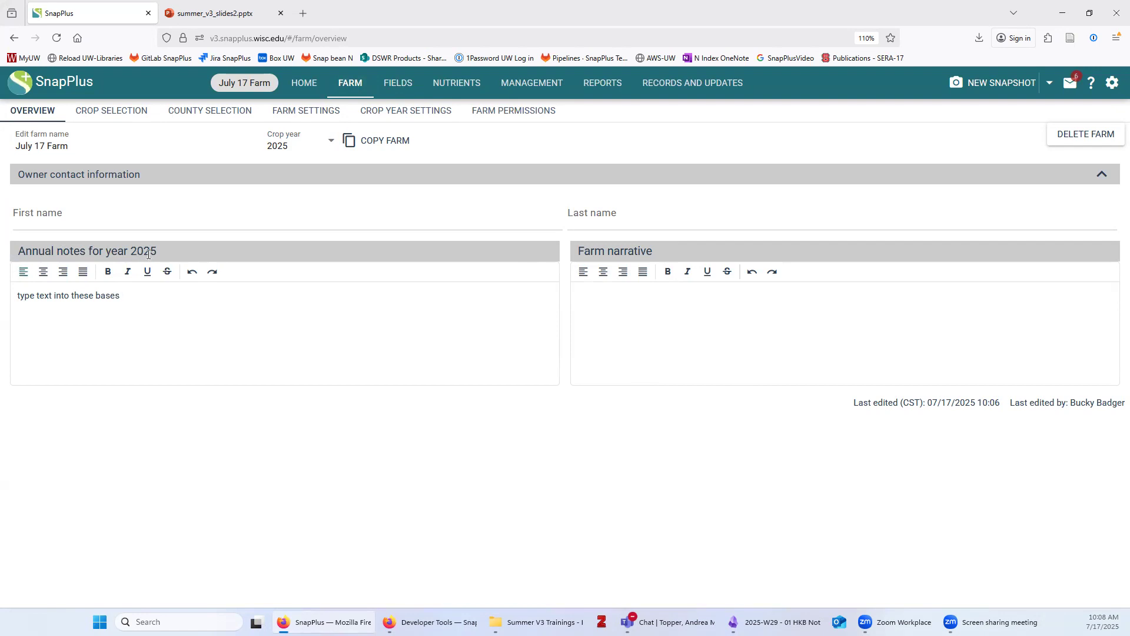
Add a bold 'Farm narrative' heading, expand owner contact information, and go to Crop Selection
left_click(699, 321)
left_click(669, 272)
type("Farm narrative")
left_click(832, 176)
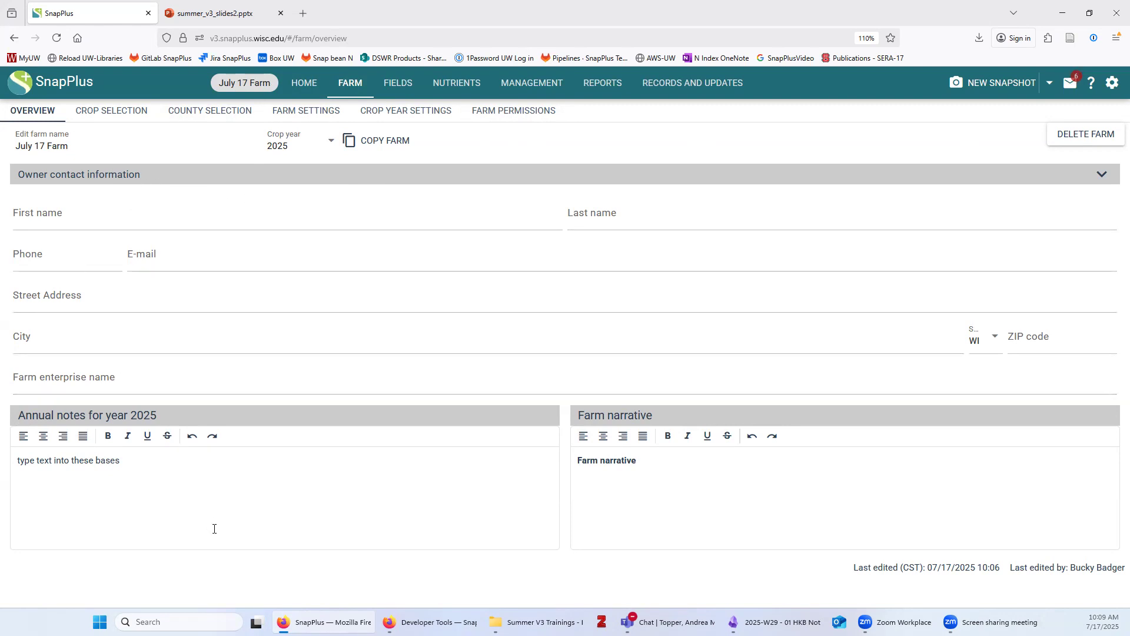
left_click(112, 112)
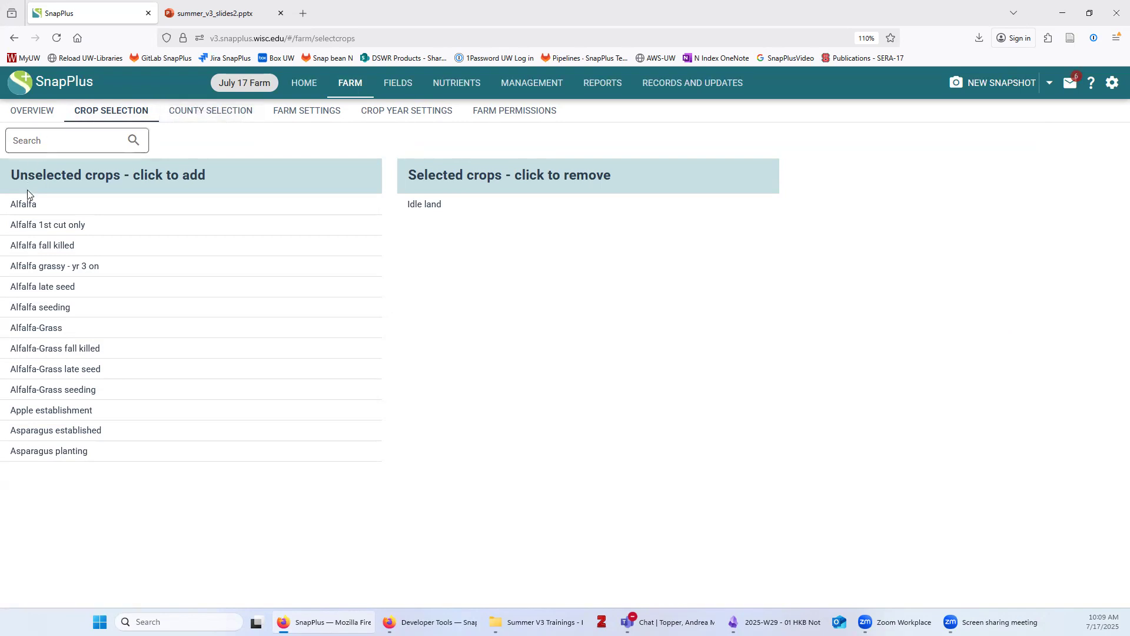
Add Alfalfa, Alfalfa seeding, Corn grain and Corn silage to the selected crops
left_click(29, 205)
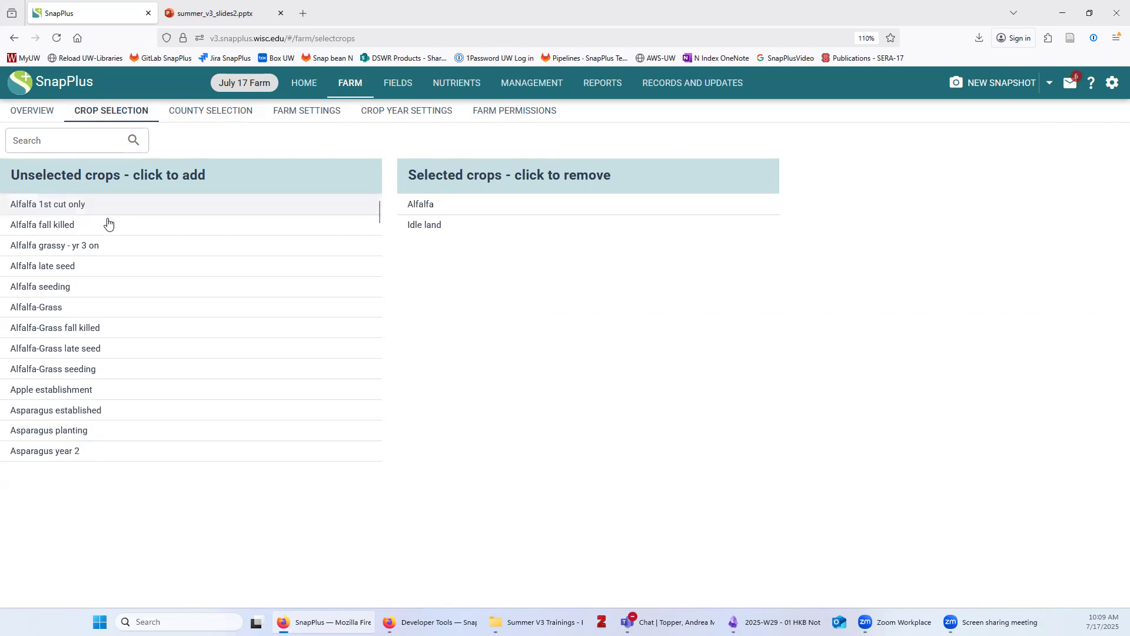
left_click(70, 287)
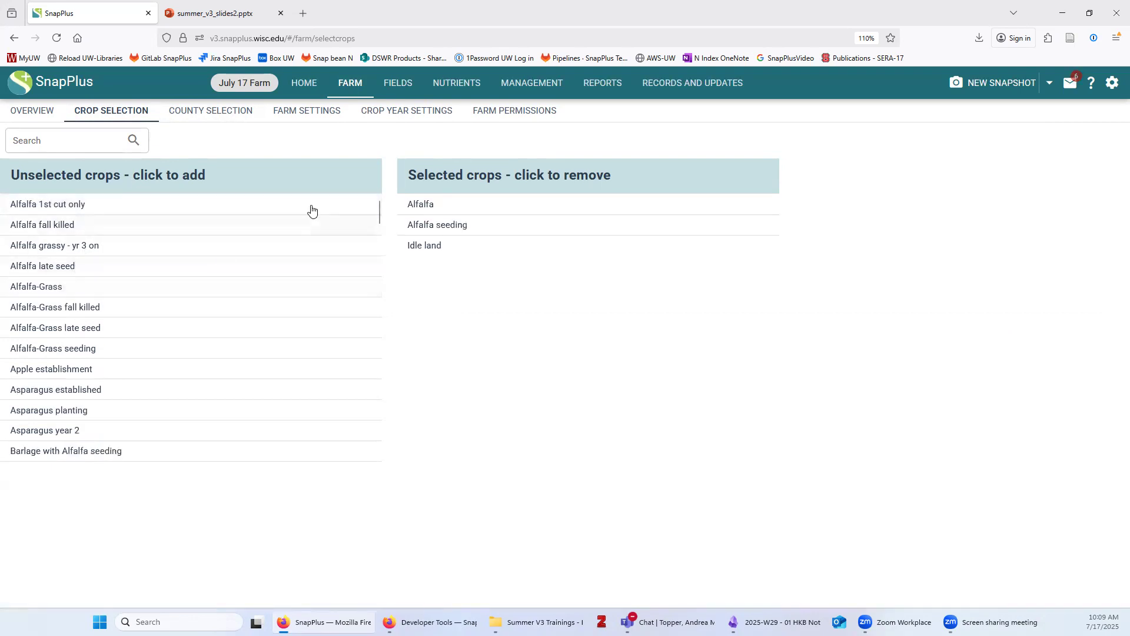
left_click(75, 141)
type("corn")
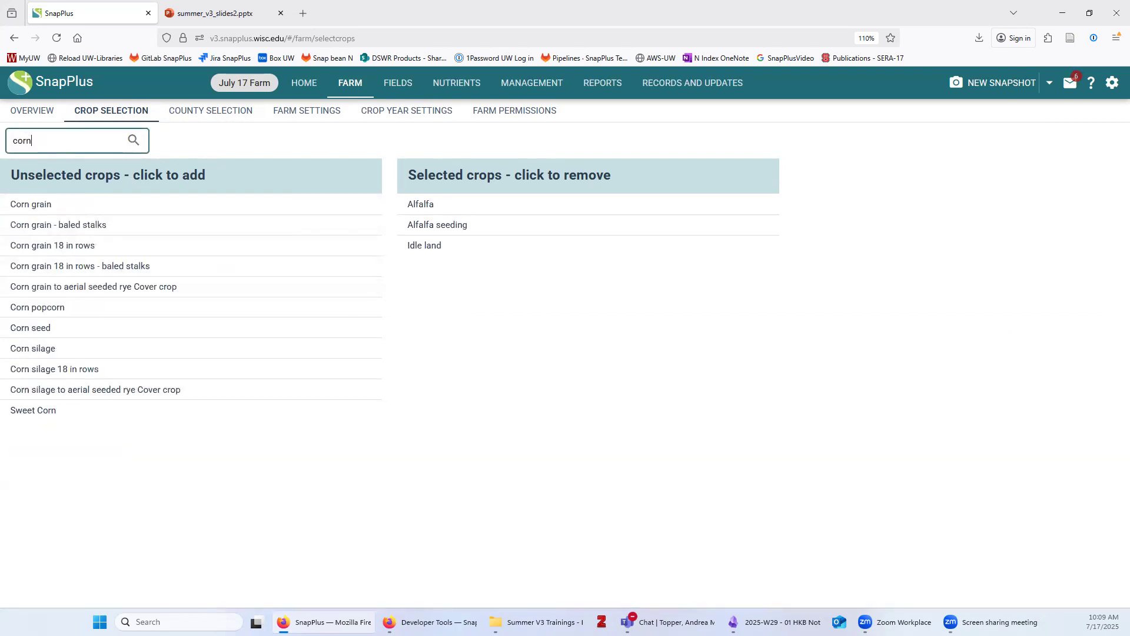
left_click(50, 206)
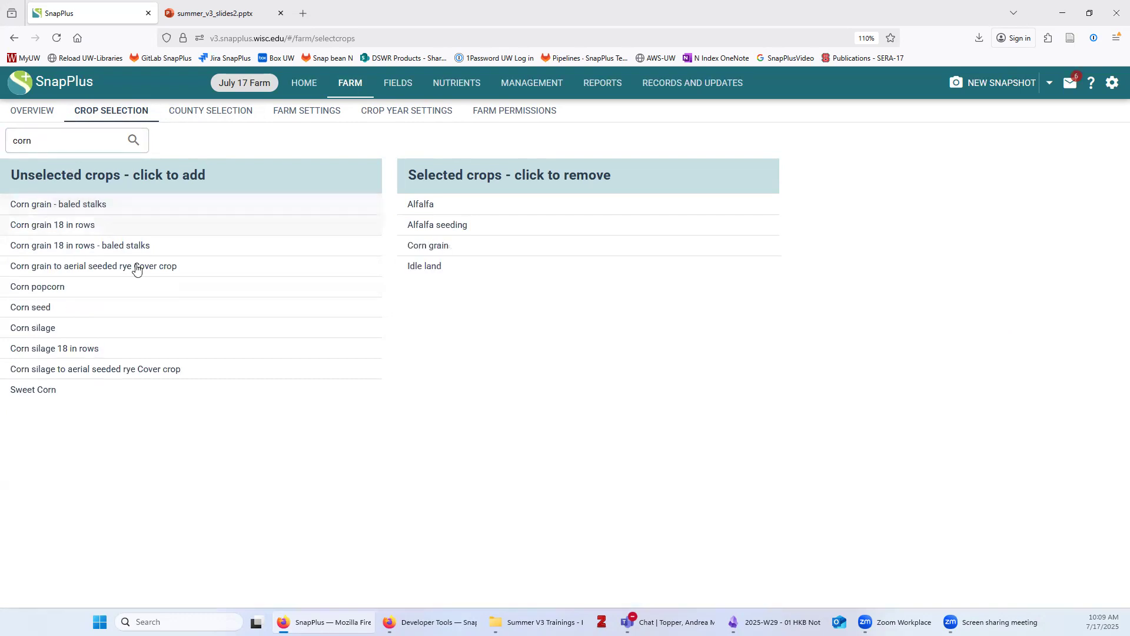
left_click(60, 327)
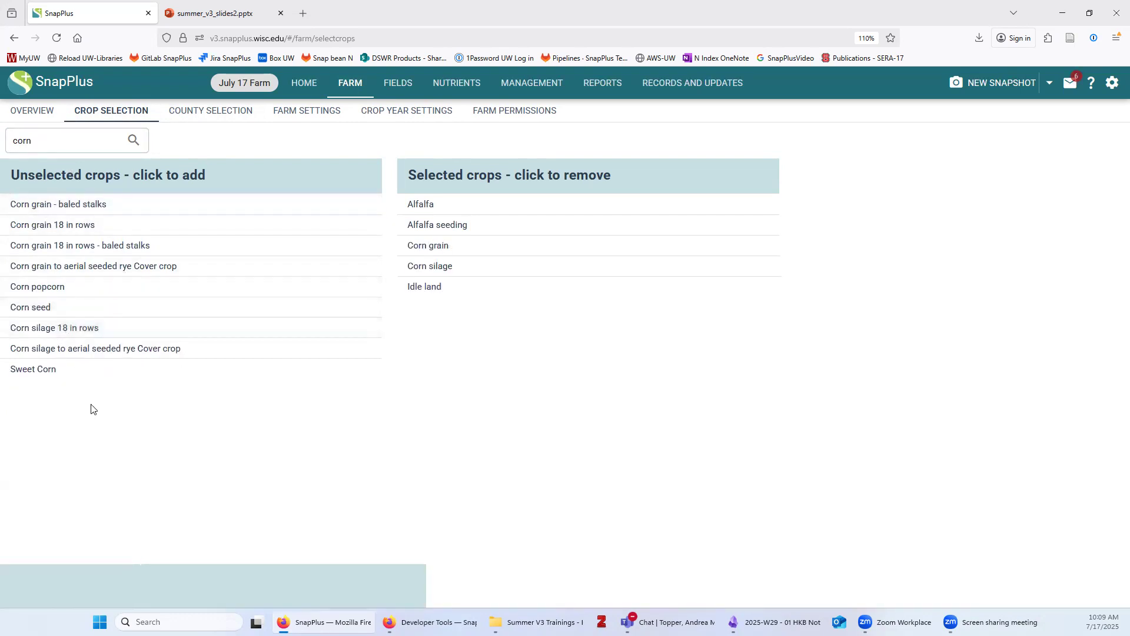
Add Soybeans 7-10 inch row, Soybeans 15-20 inch row, and Wheat winter grain and straw
double_click(6, 143)
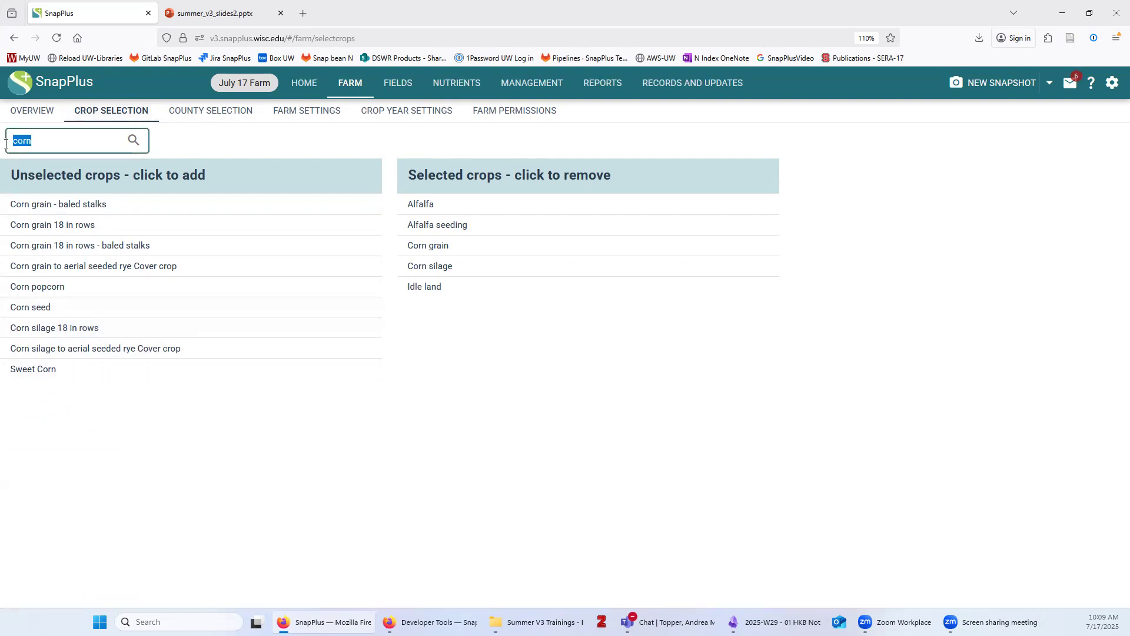
type("soyb")
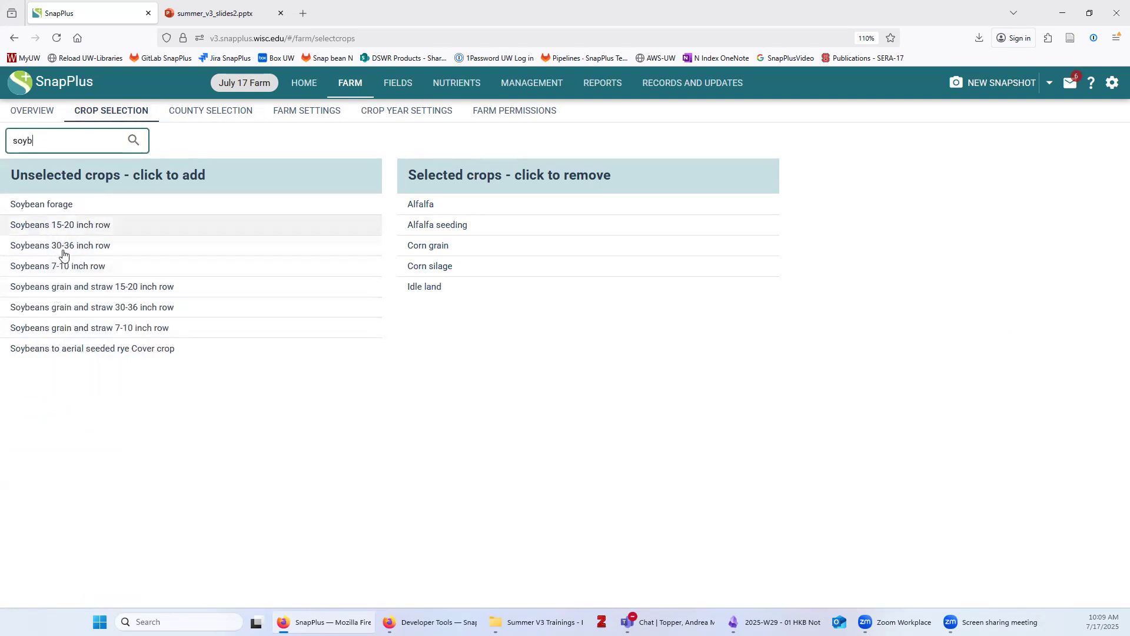
left_click(54, 266)
left_click(67, 229)
double_click(24, 141)
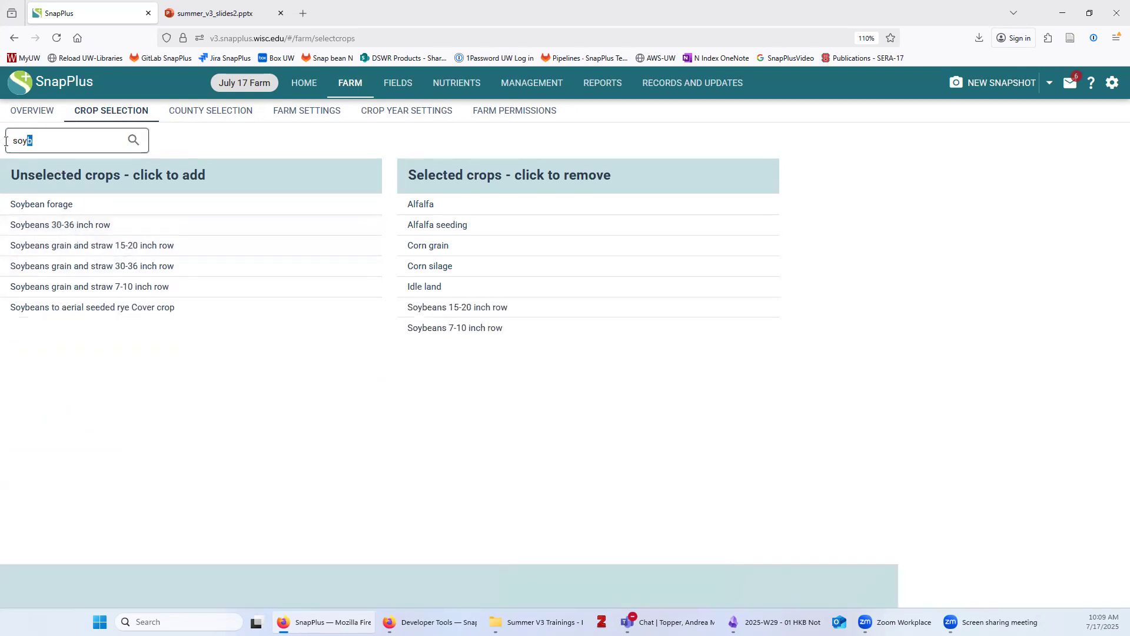
type("wheat")
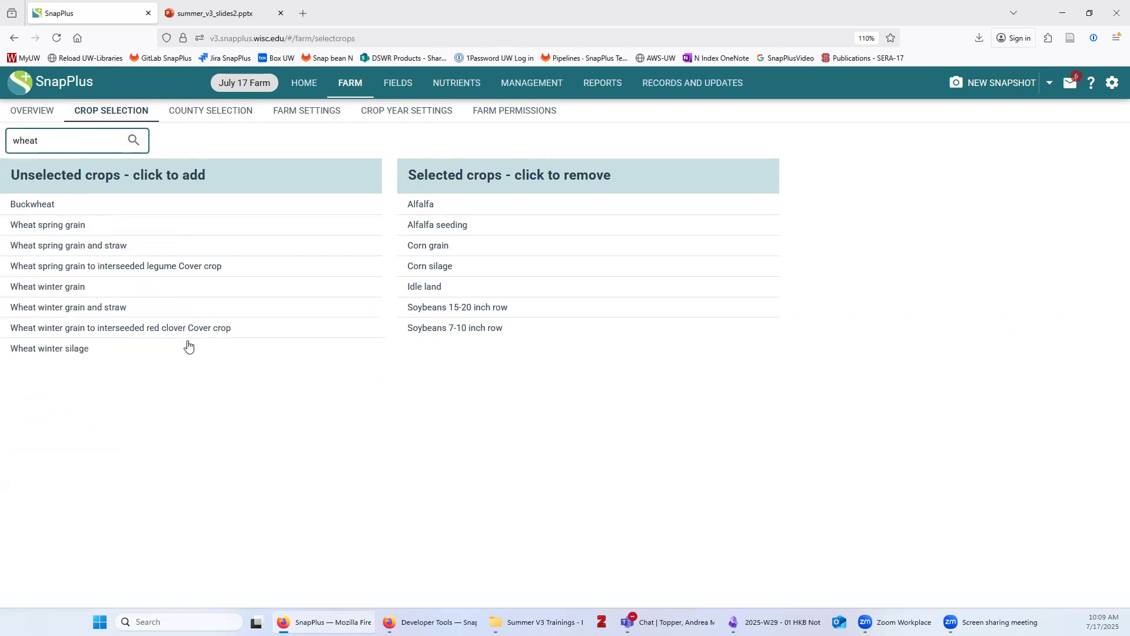
left_click(83, 307)
Add October and September over-winter cover crops and the annual not-harvested cover crop, then clear the search
double_click(59, 141)
type("cover")
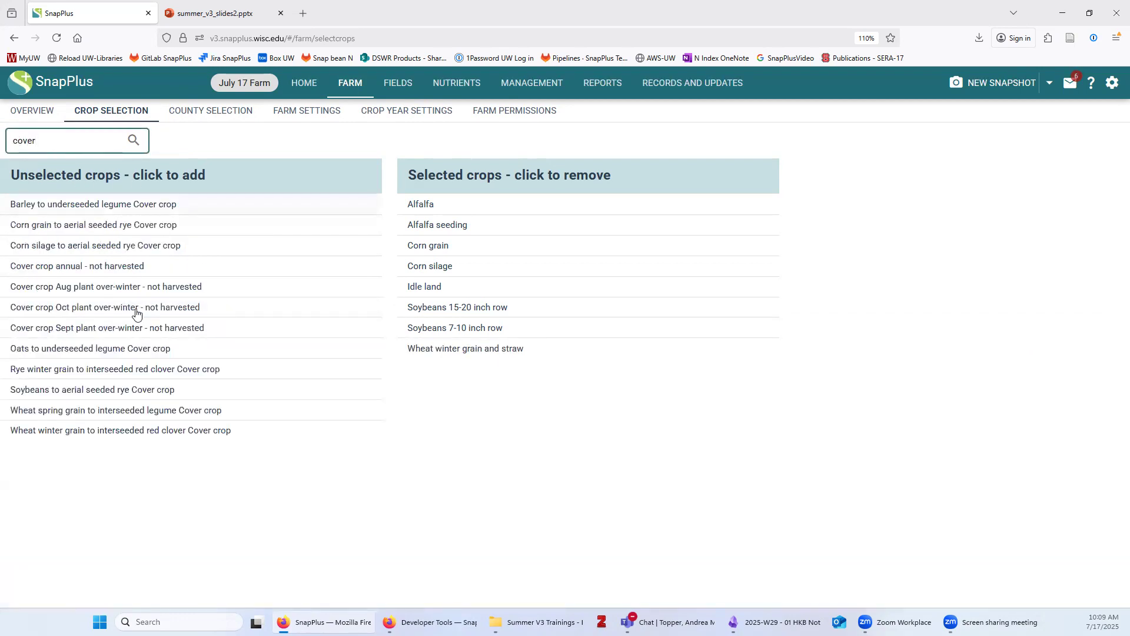
left_click(94, 306)
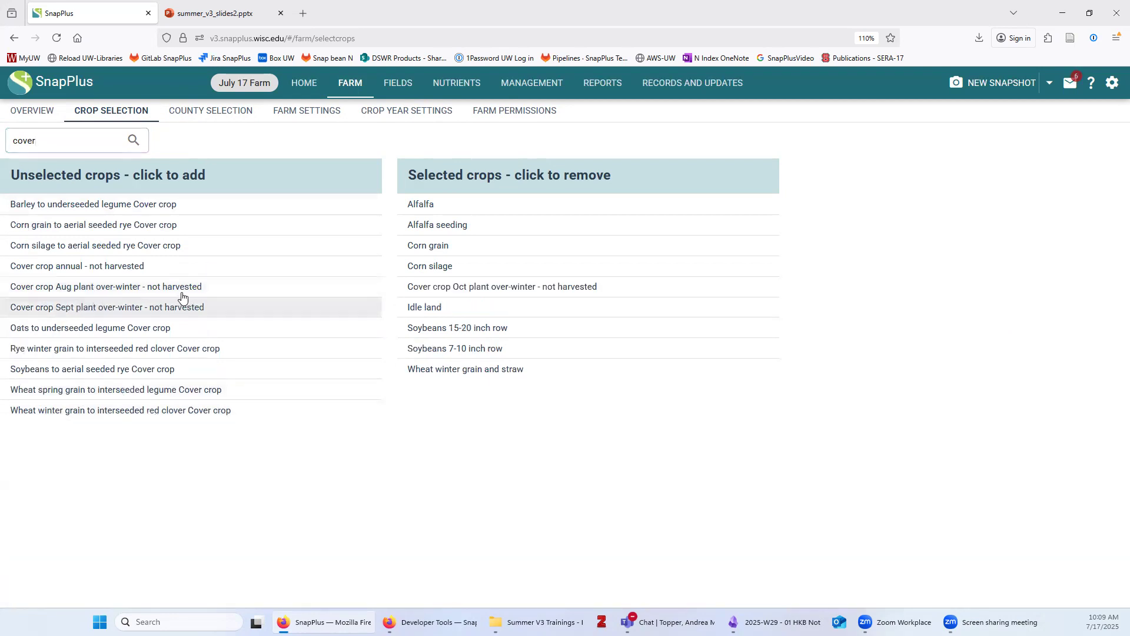
left_click(83, 308)
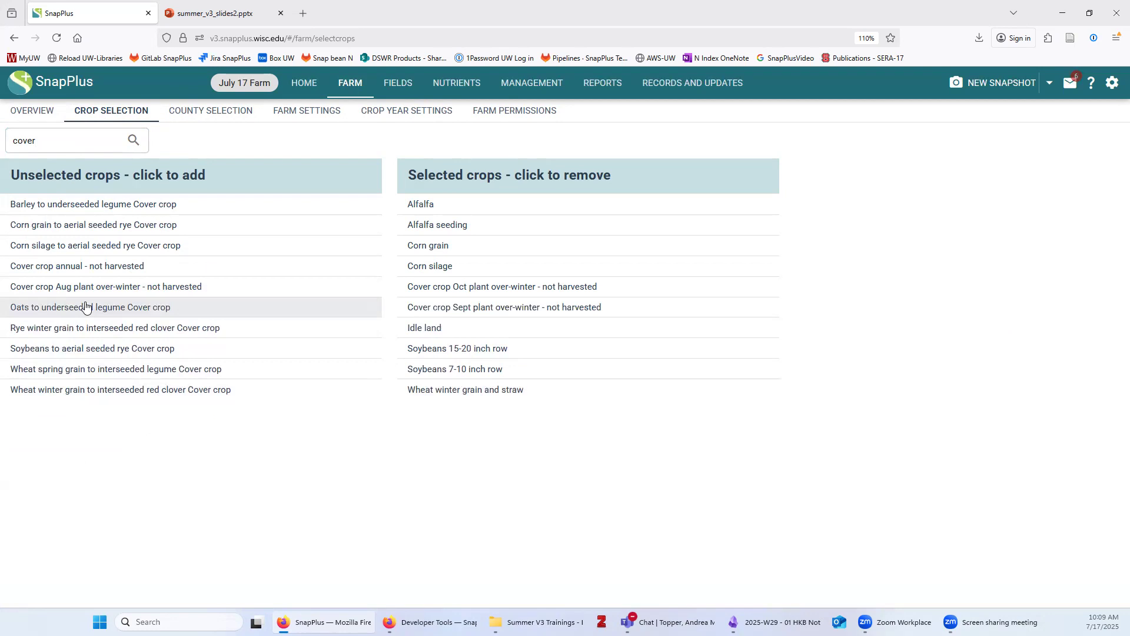
left_click(110, 268)
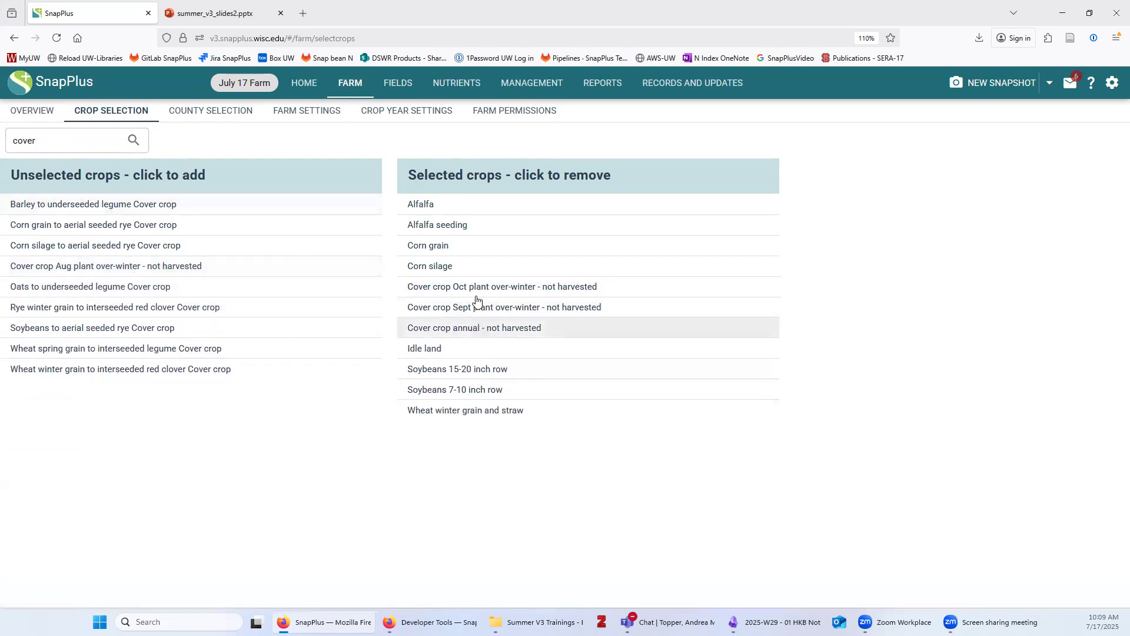
left_click_drag(59, 144, 10, 147)
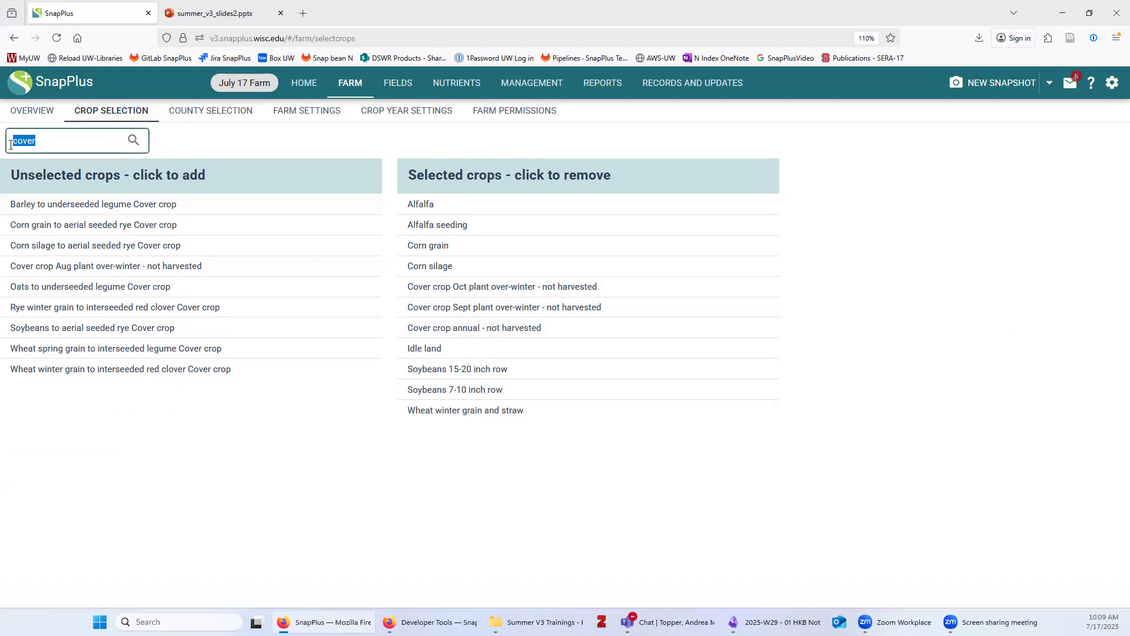
key("BackSpace")
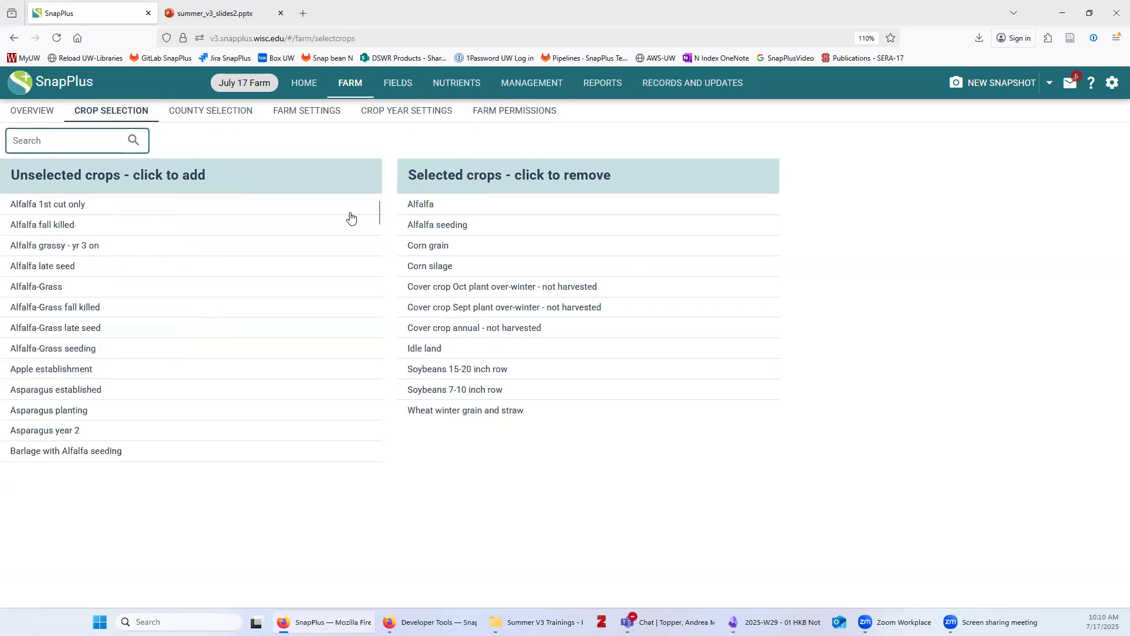
left_click(212, 114)
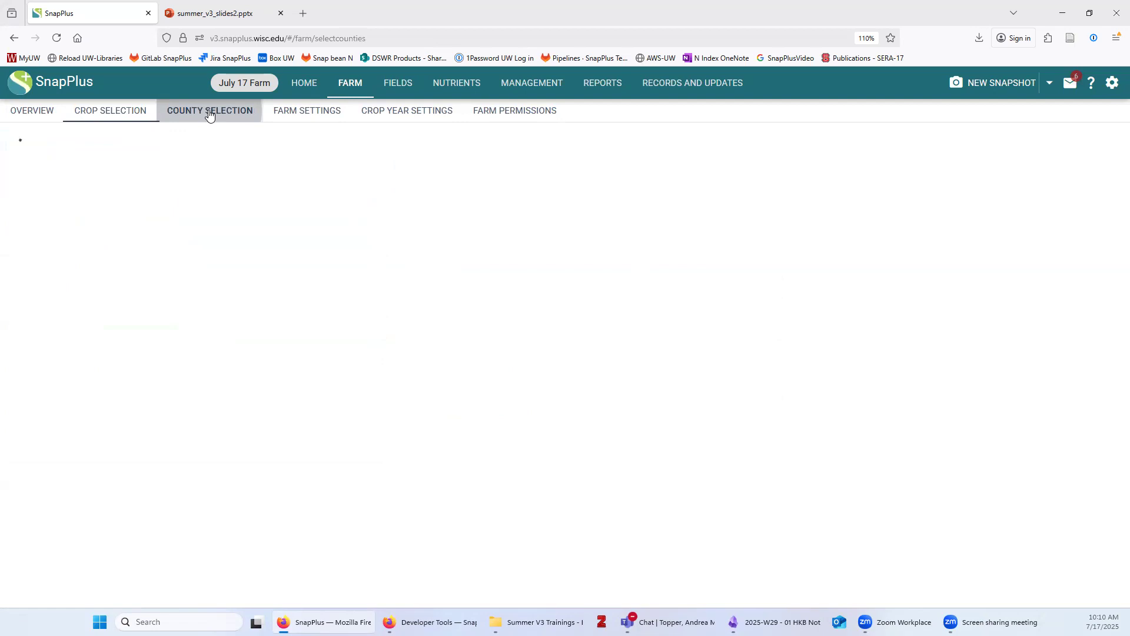
Add Columbia and Manitowoc to the farm's counties
left_click(112, 410)
scroll(144, 409, "down", 3)
scroll(141, 406, "down", 5)
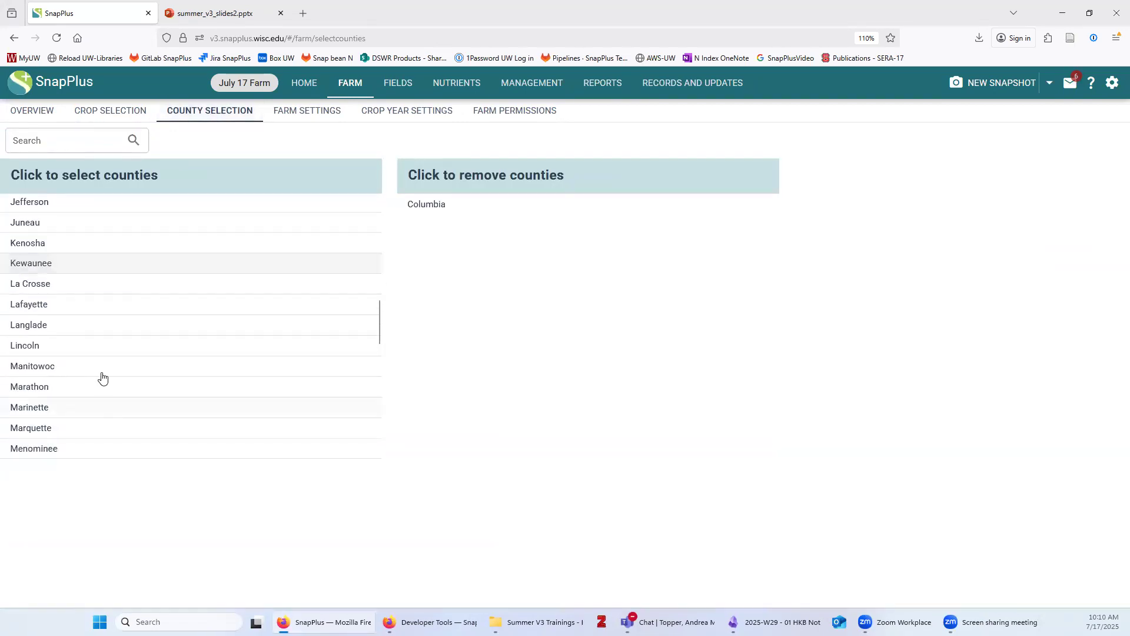
left_click(73, 370)
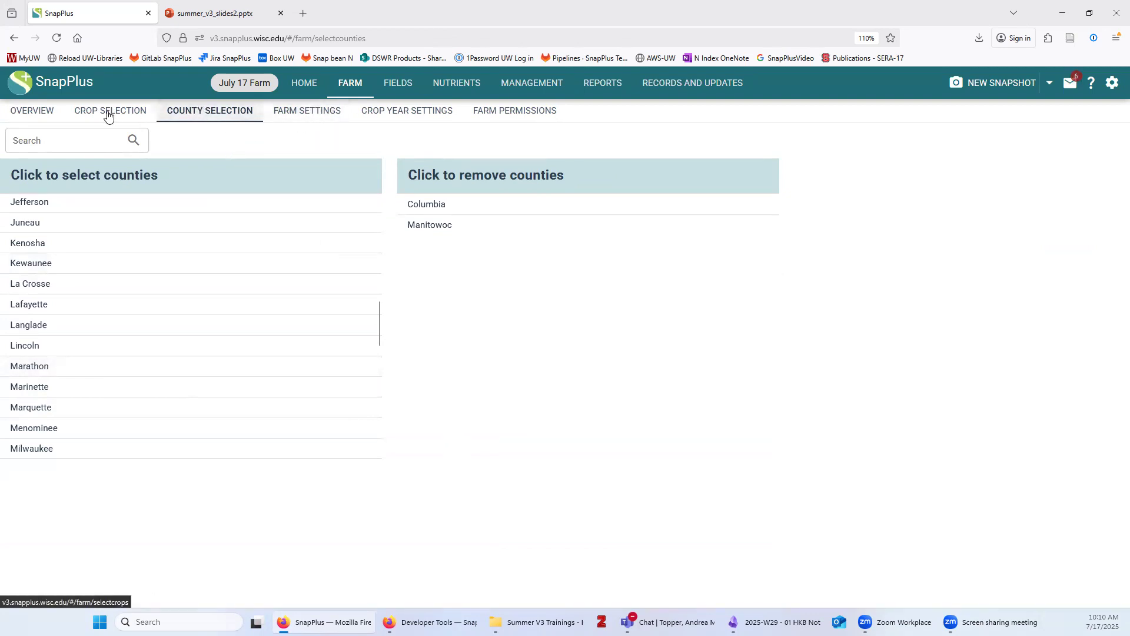
left_click(305, 113)
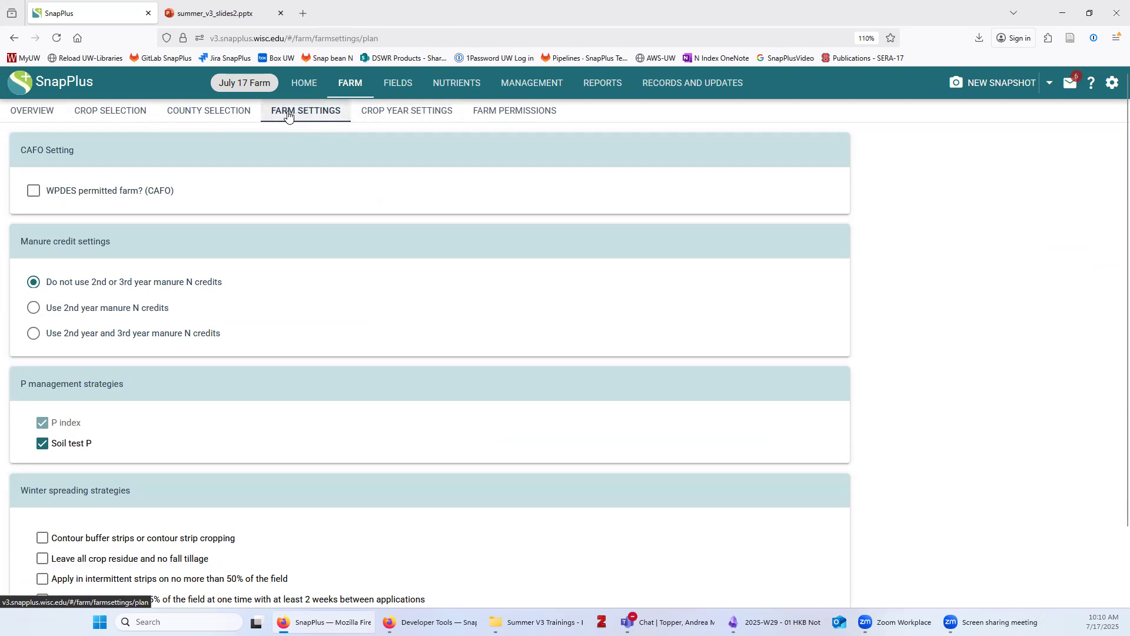
Choose 'Use 2nd year manure N credits' and uncheck Soil test P as a P strategy
left_click(33, 309)
left_click(42, 446)
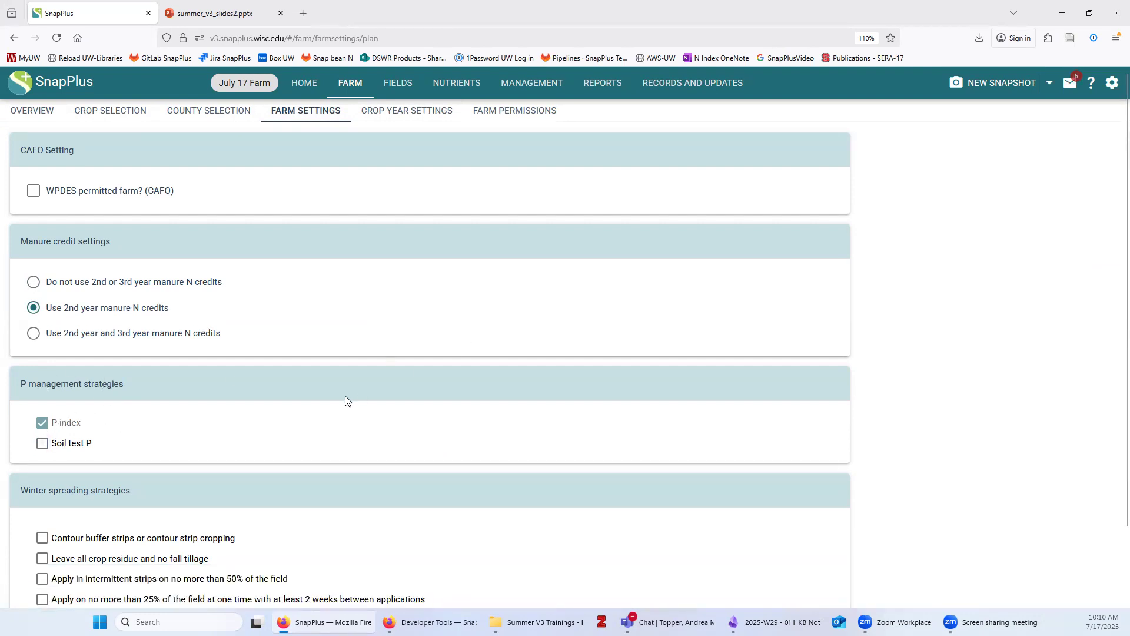
scroll(344, 395, "down", 1)
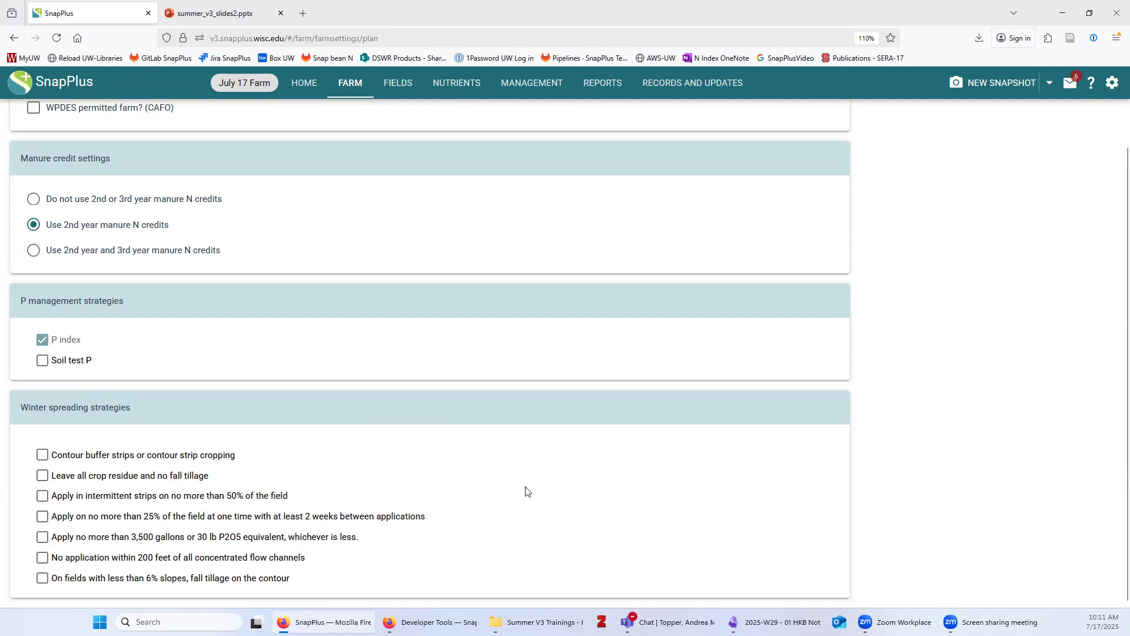
scroll(527, 490, "up", 3)
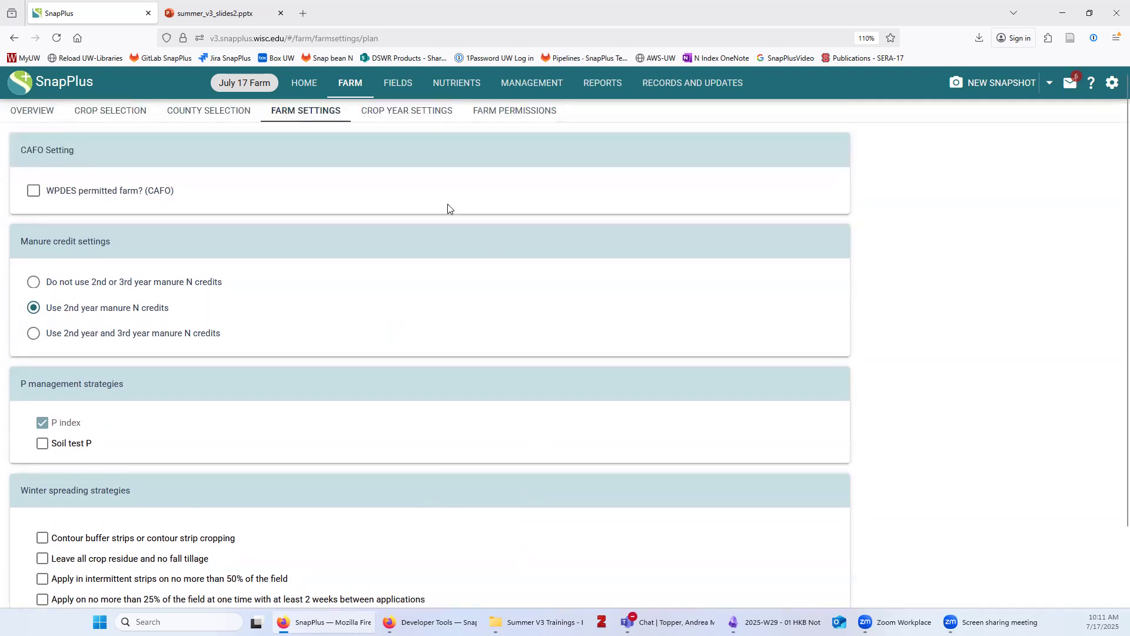
left_click(403, 113)
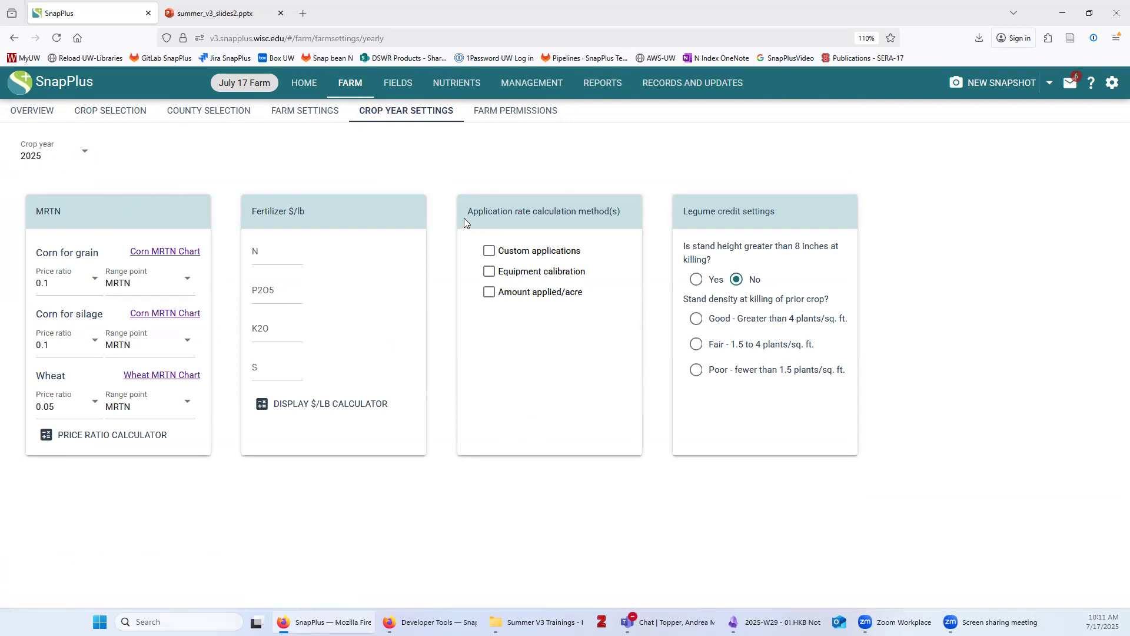
Enable Equipment calibration for 2025 application rates, then go to the Fields overview
left_click(487, 272)
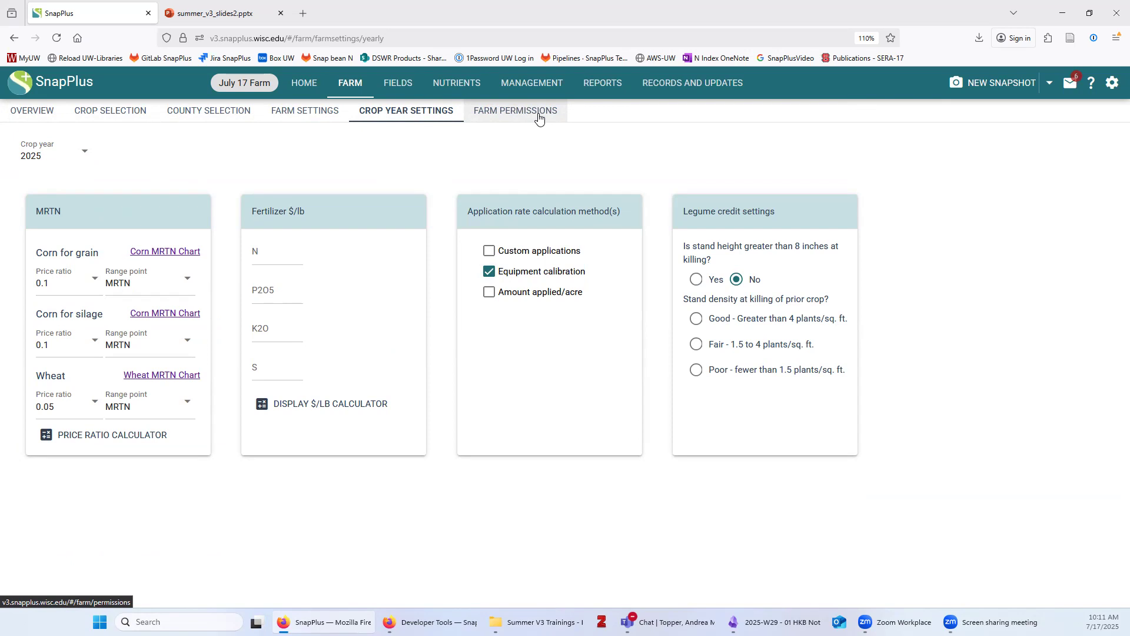
left_click(394, 86)
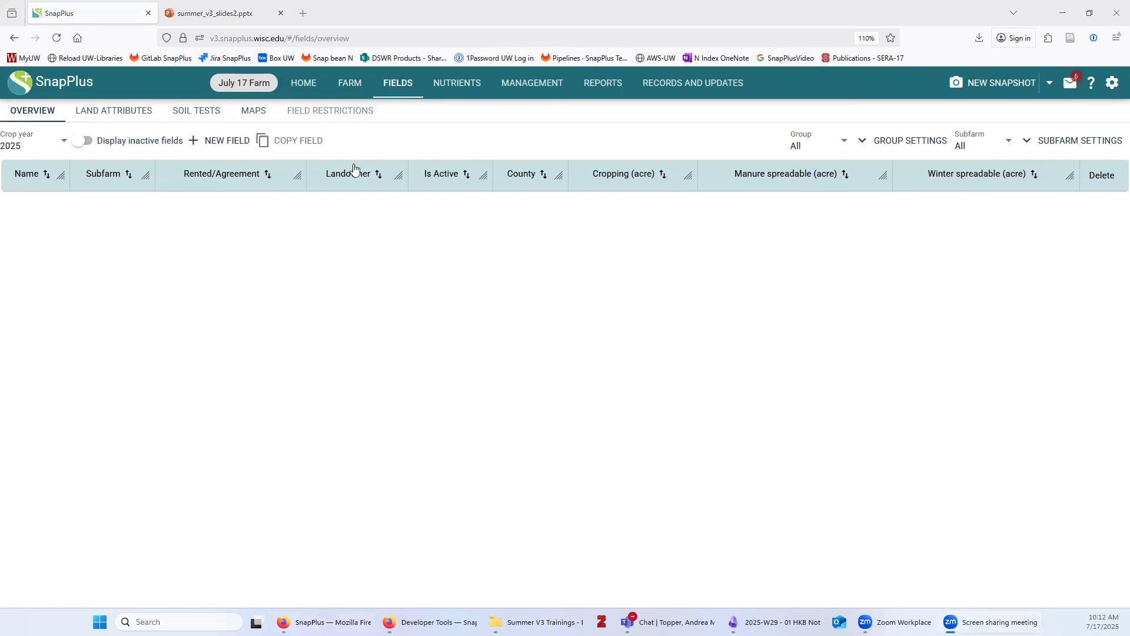
Refocus SnapPlus and show the empty Soil Tests page under Fields
left_click(418, 402)
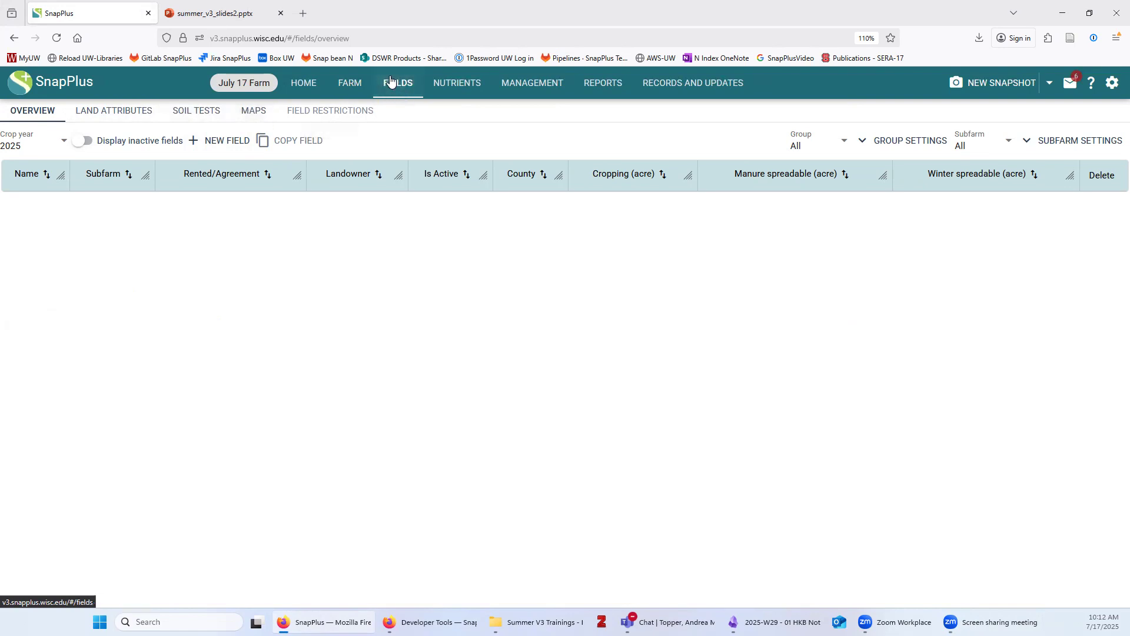
left_click(202, 116)
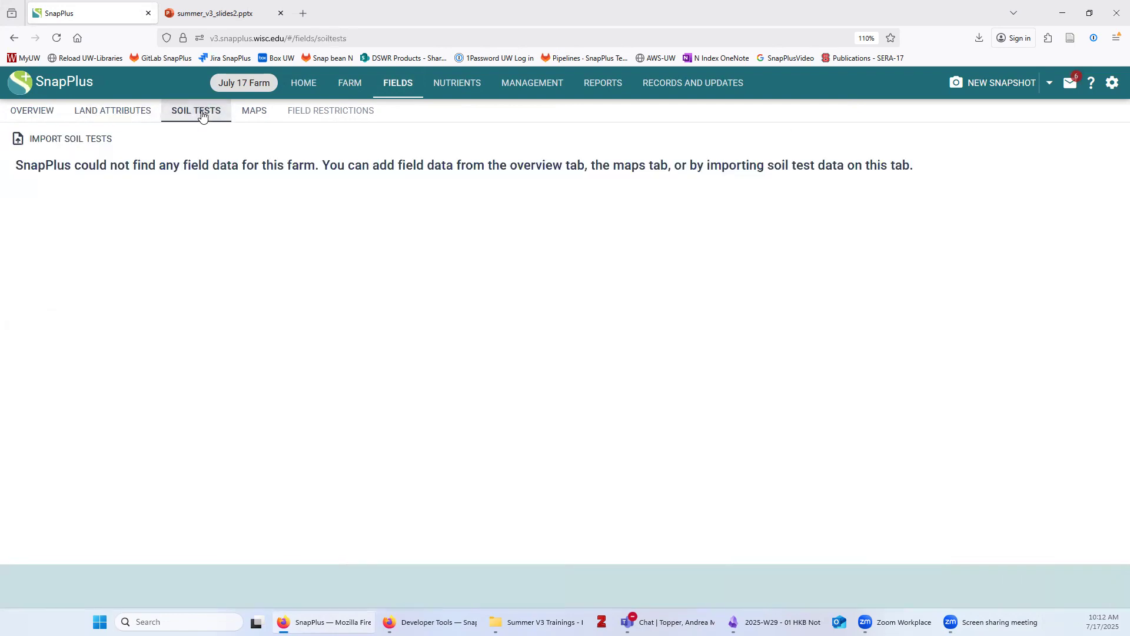
Import SoilTests.csv to preview UWSFAL samples for new fields Field 1, Field 2 and Field 3
left_click(69, 142)
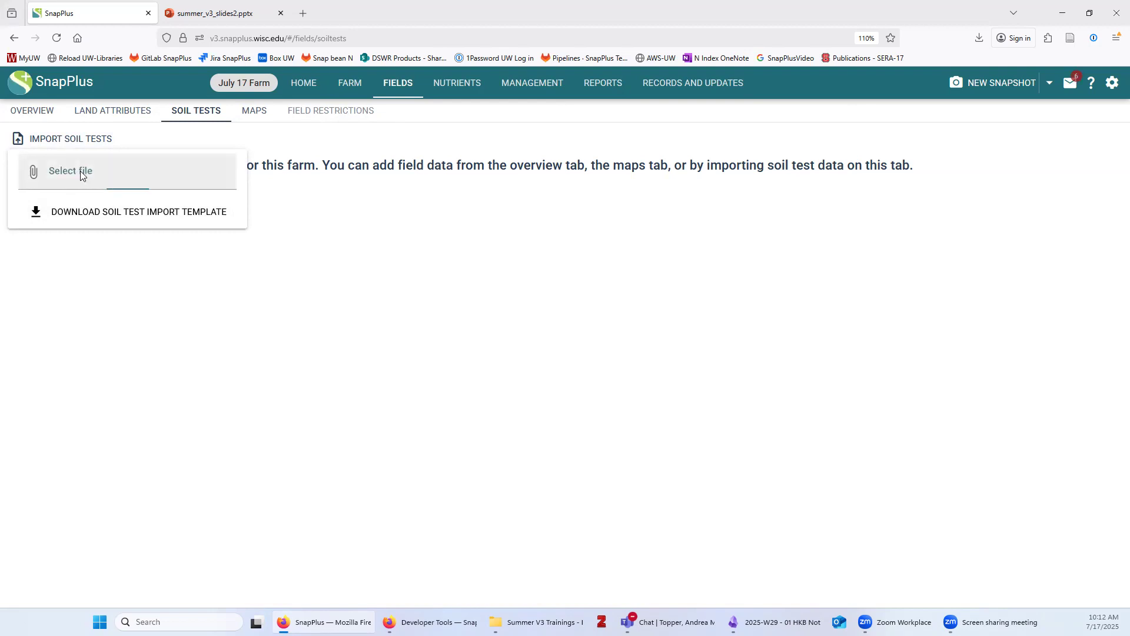
left_click(81, 173)
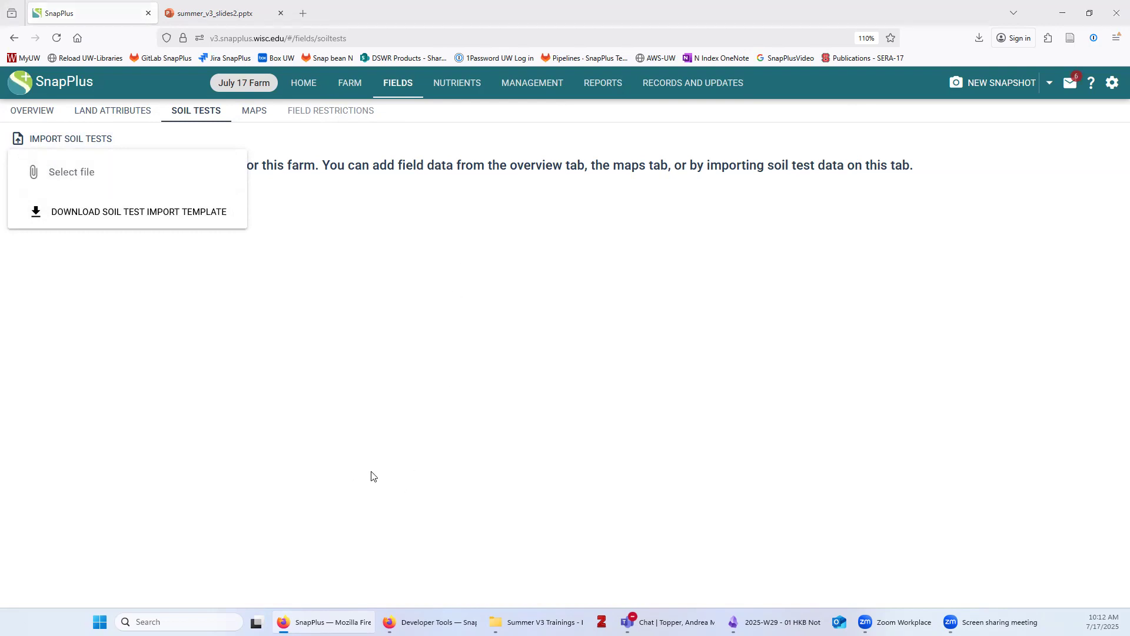
left_click(70, 170)
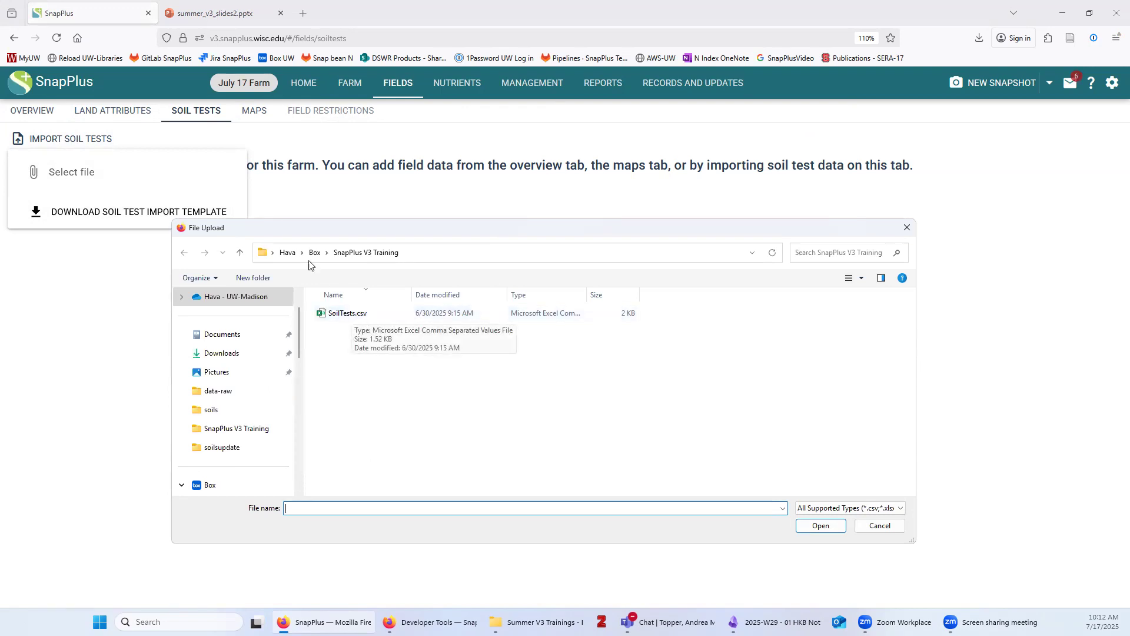
left_click(349, 313)
left_click(820, 526)
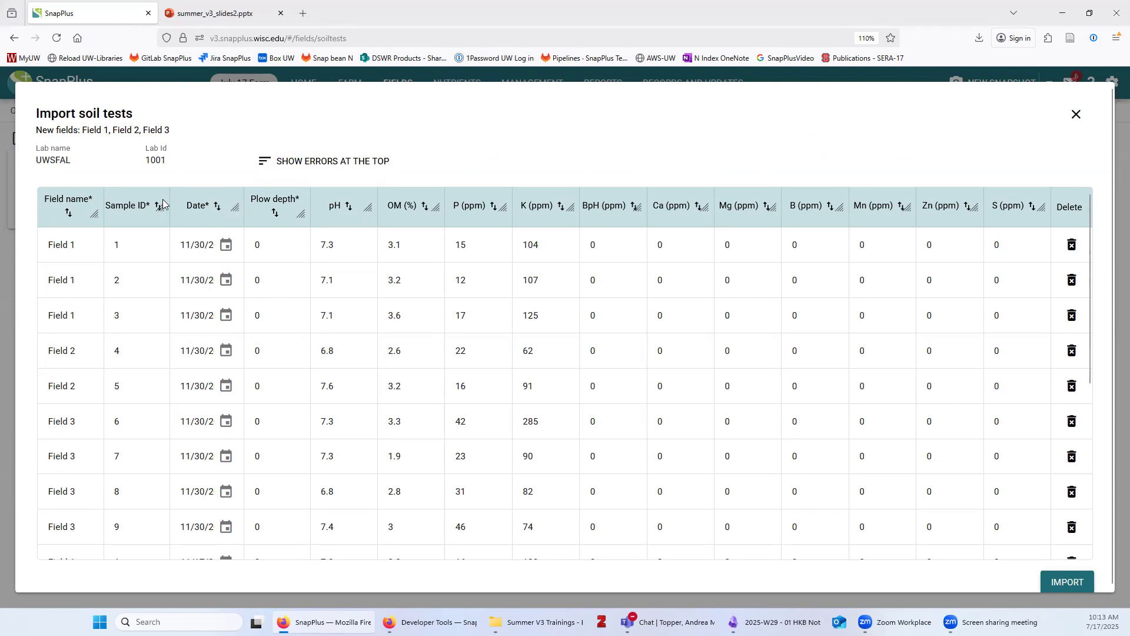
Widen the Field name column and sort the import rows descending so Field 1 samples come first
left_click_drag(159, 205, 217, 206)
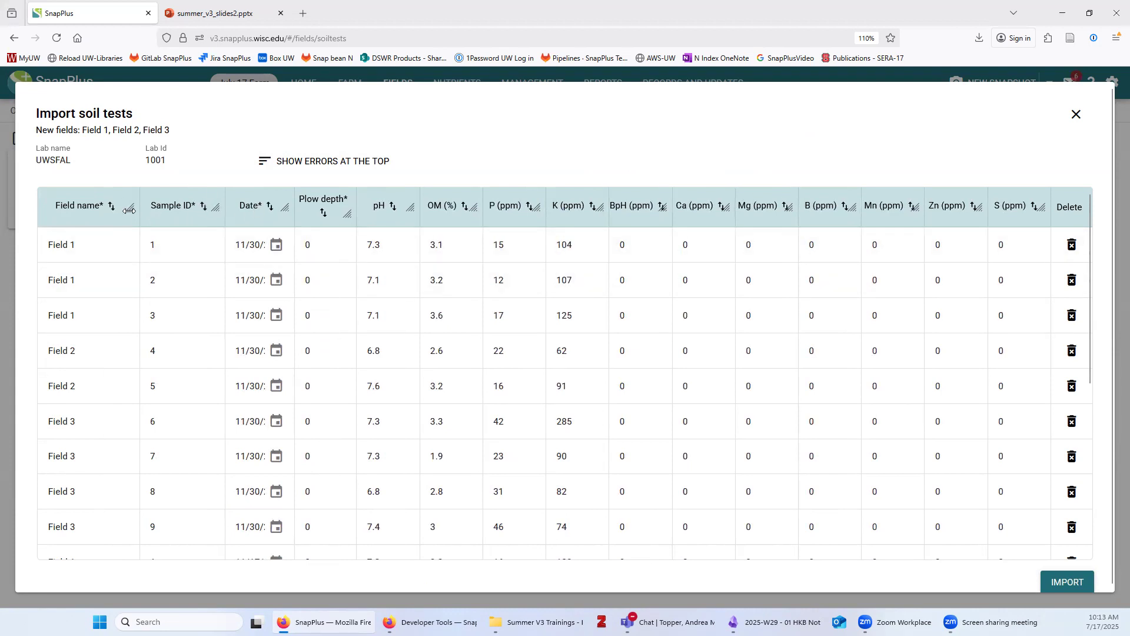
scroll(106, 442, "down", 2)
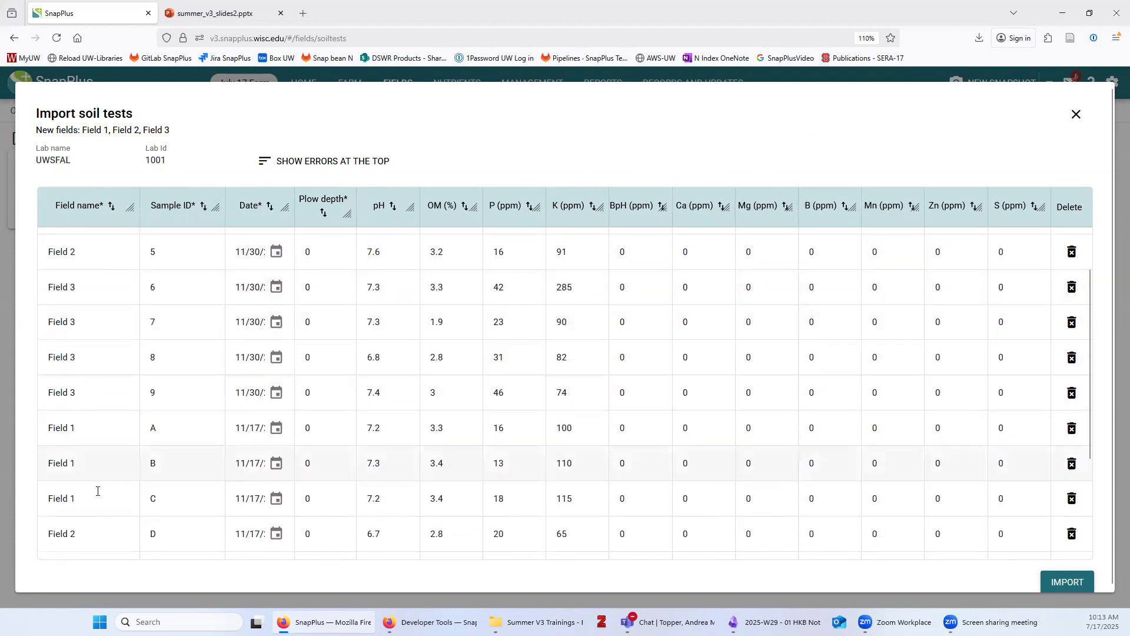
scroll(239, 235, "up", 3)
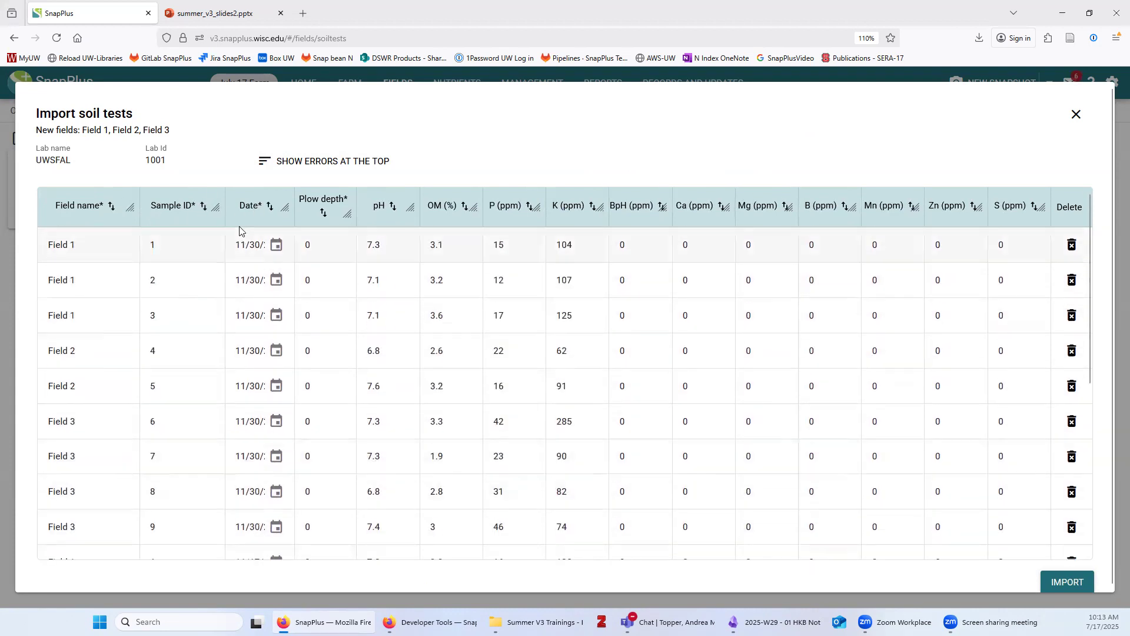
left_click(78, 206)
left_click(83, 207)
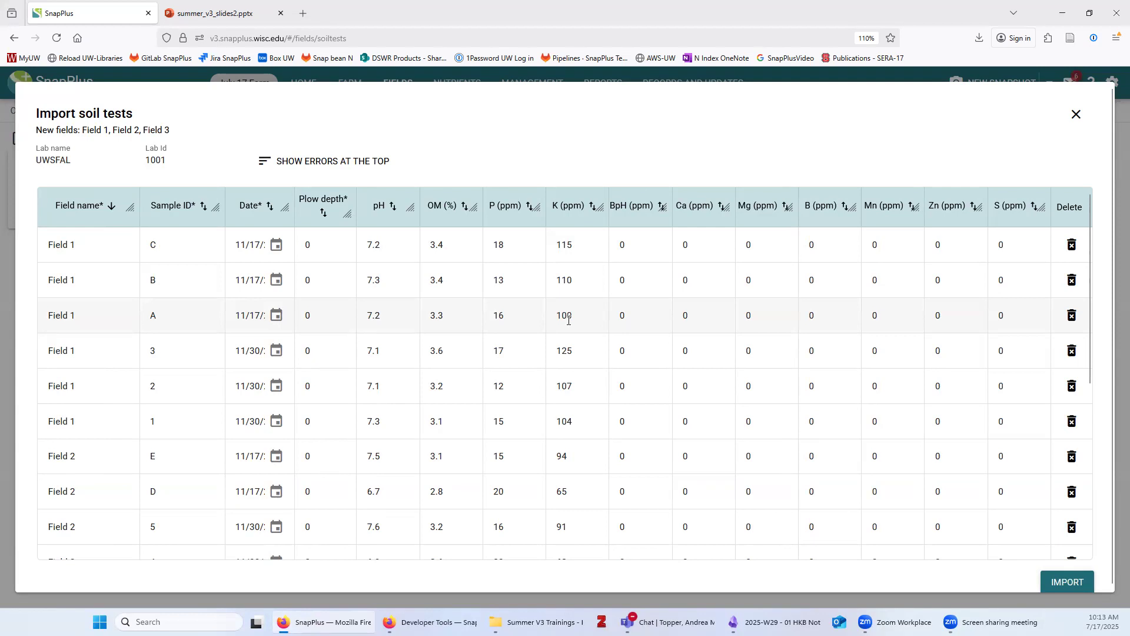
scroll(545, 412, "down", 5)
scroll(543, 421, "up", 5)
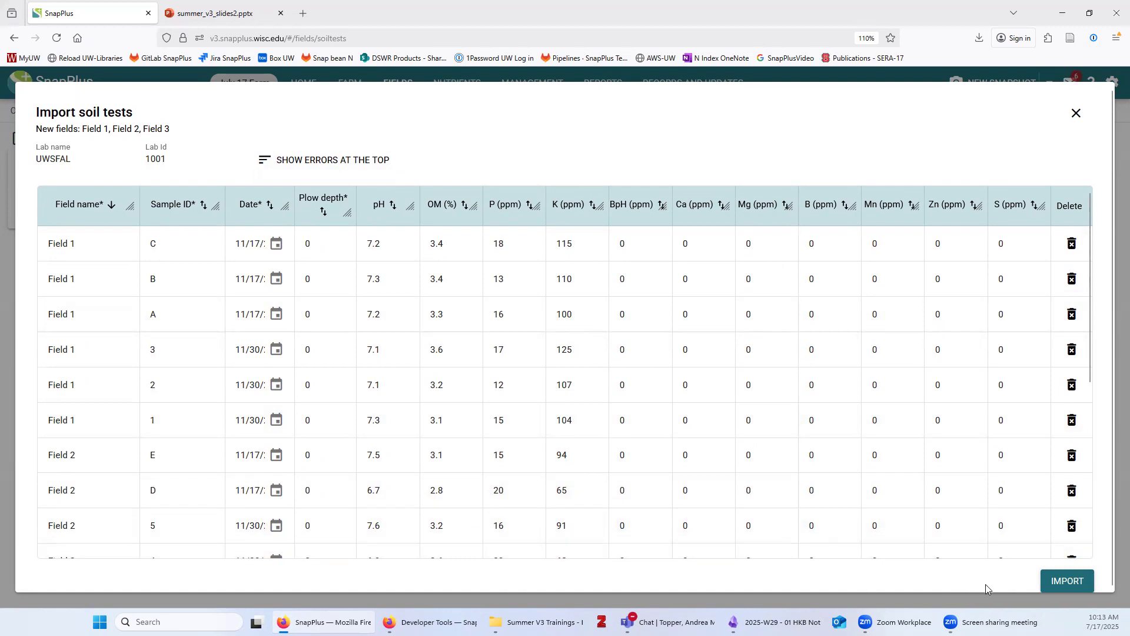
Import the soil tests and view samples A, B and C of Field 1's 11/17/2020 UWSFAL test
left_click(1066, 581)
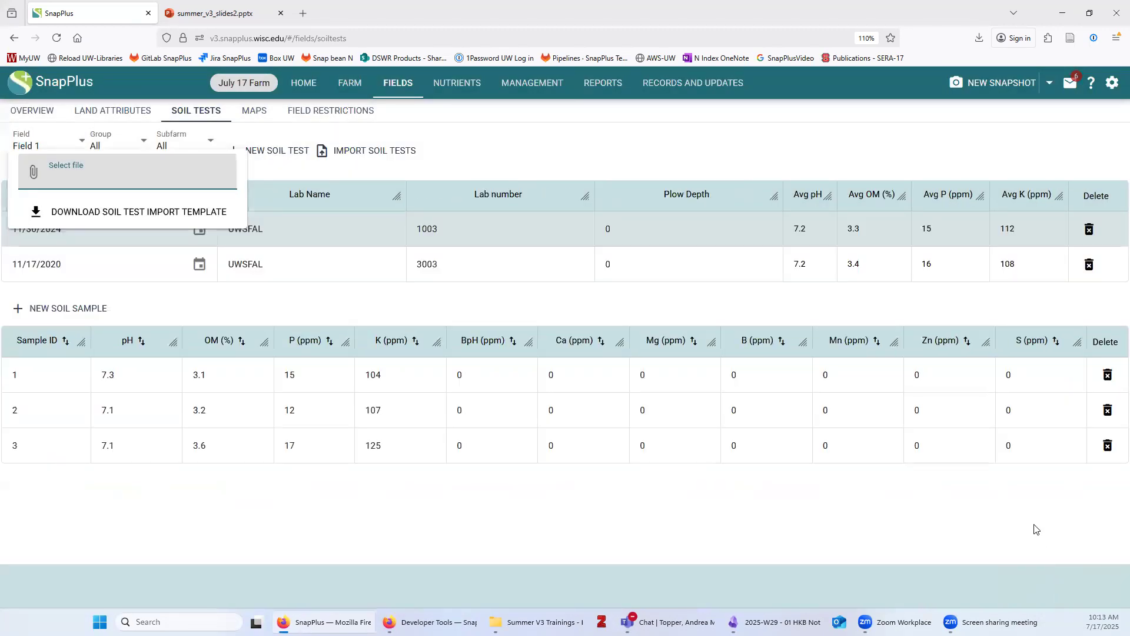
left_click(394, 550)
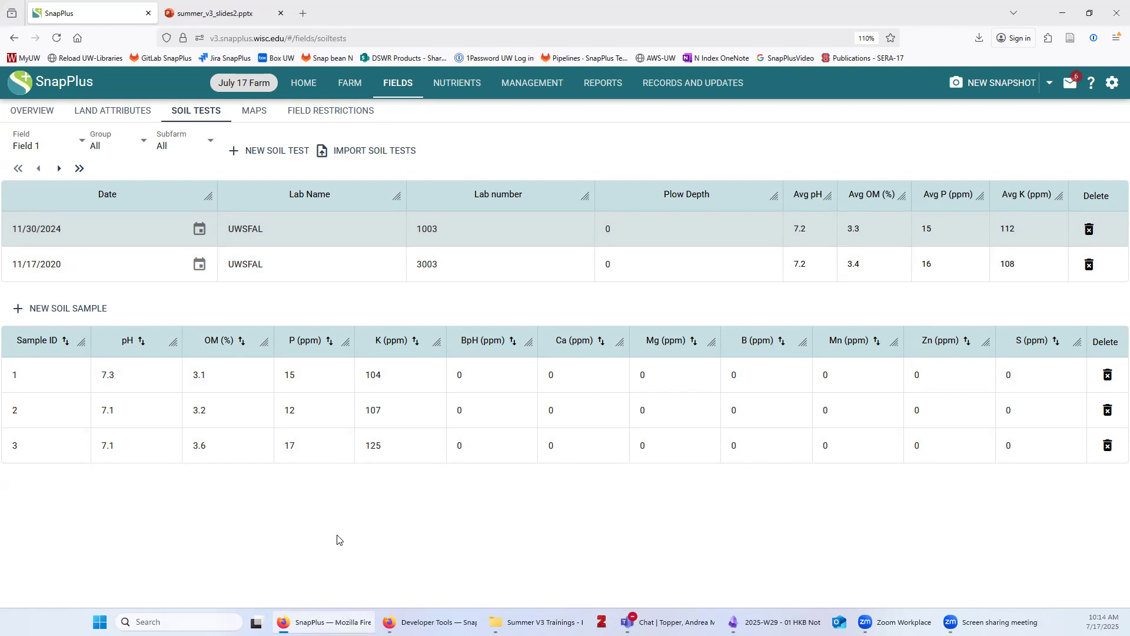
left_click(314, 259)
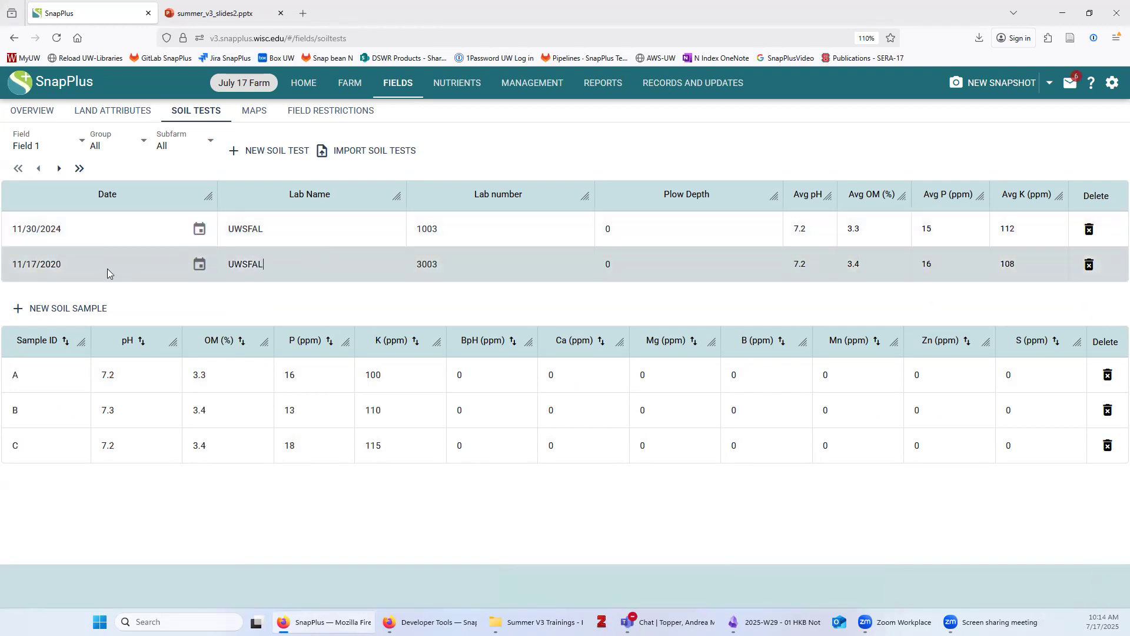
Compare samples of the 11/30/2024 and 11/17/2020 soil tests, then go to the fields map
left_click(473, 226)
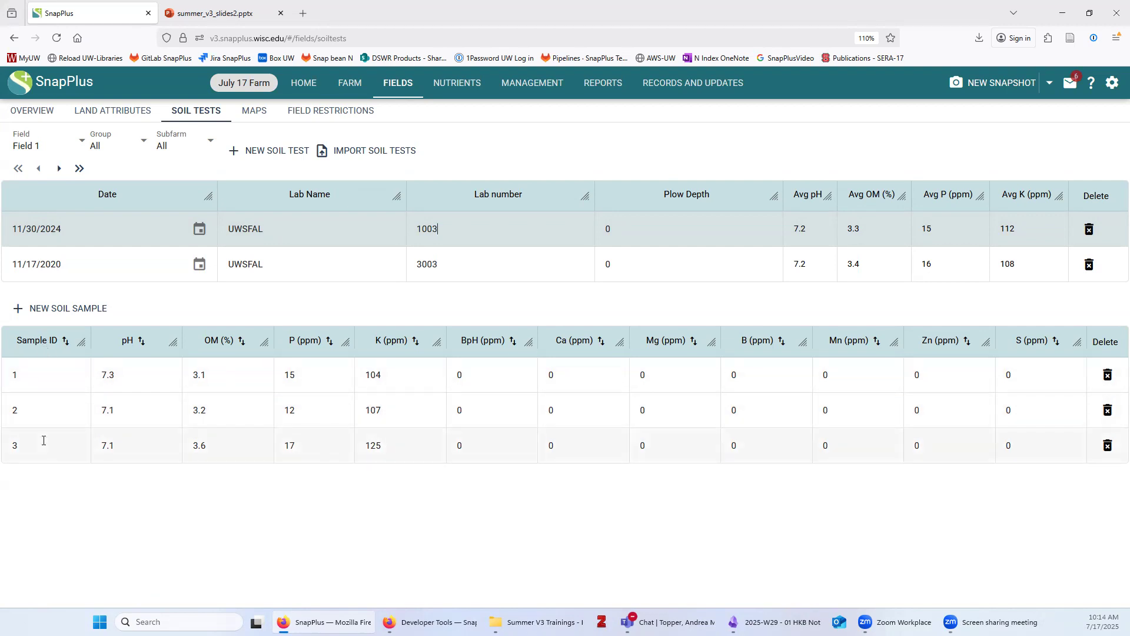
left_click(106, 274)
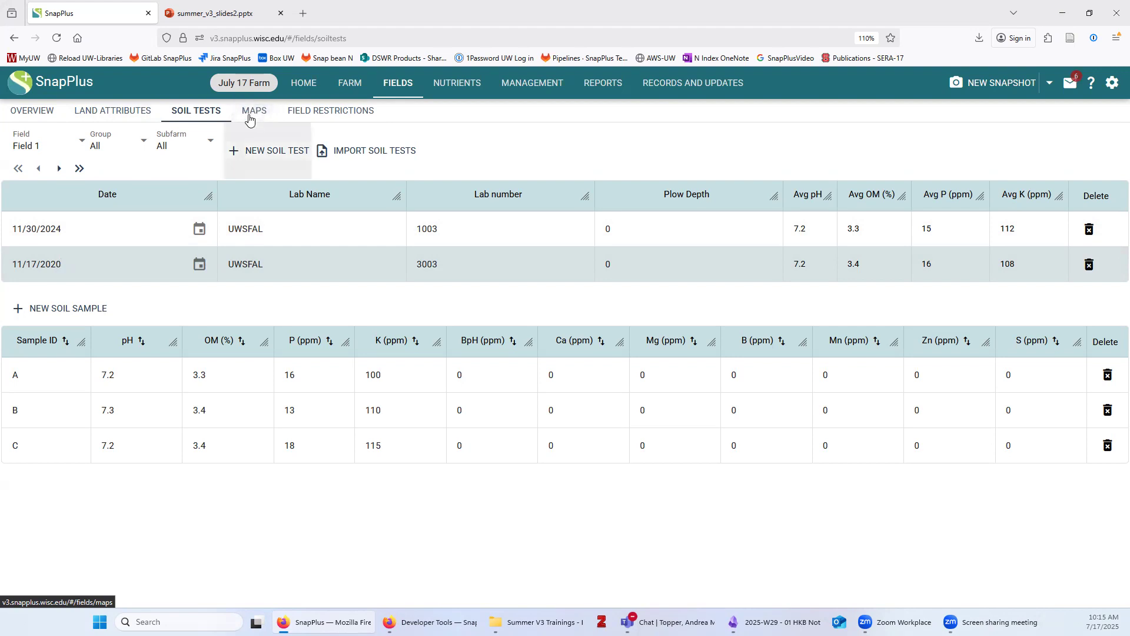
left_click(253, 113)
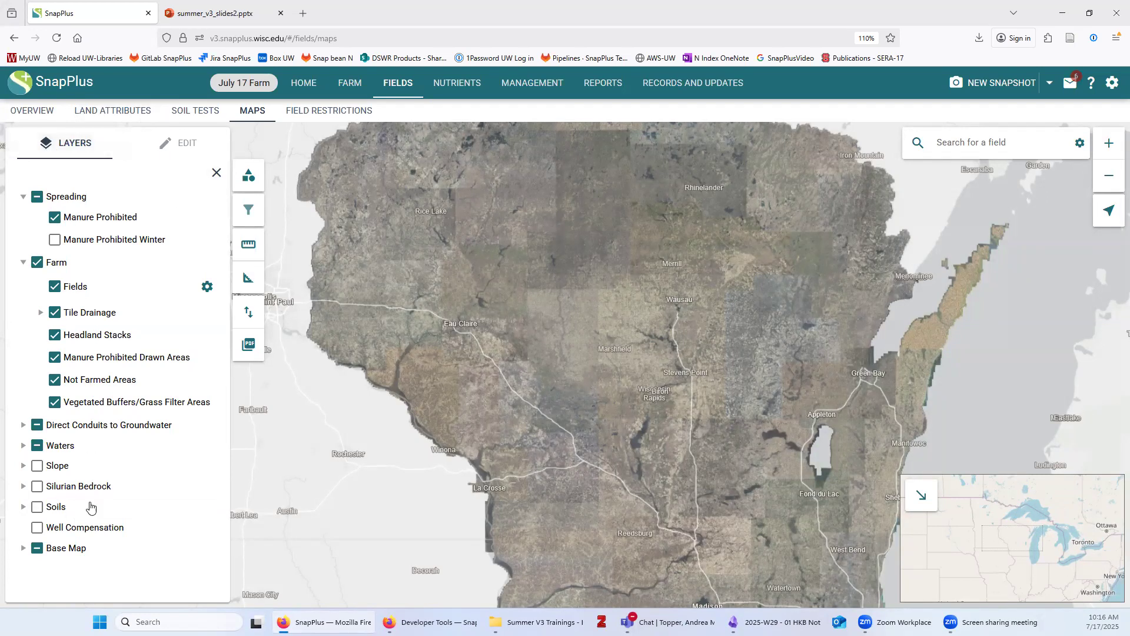
left_click(41, 313)
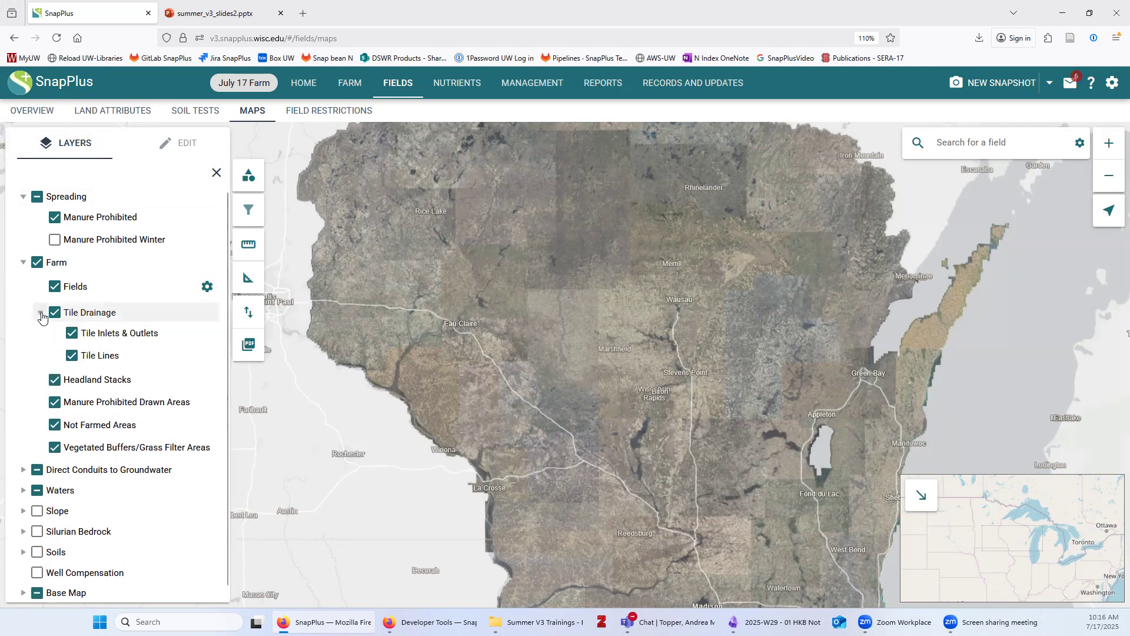
left_click(41, 313)
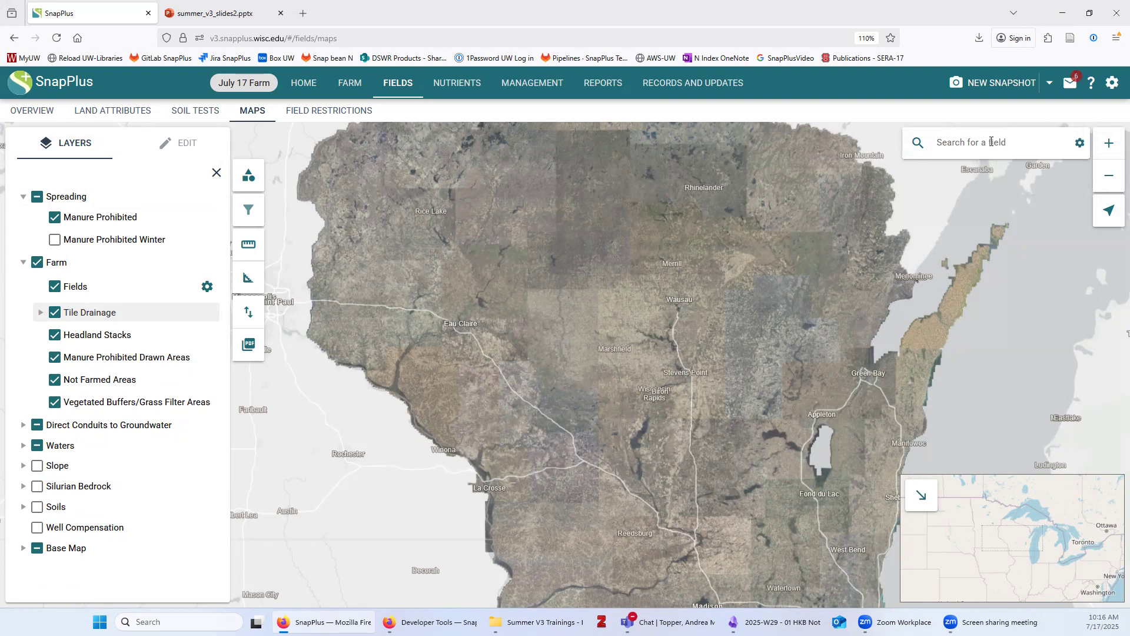
Change the map search type to Search by Address, then zoom the map in
left_click(969, 142)
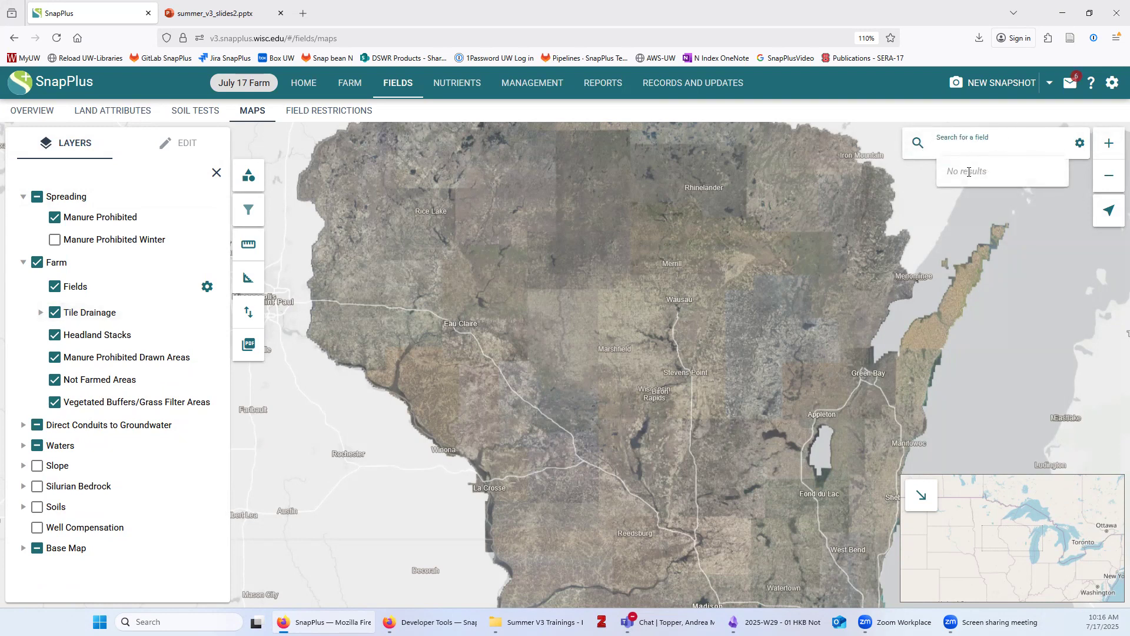
left_click(1079, 151)
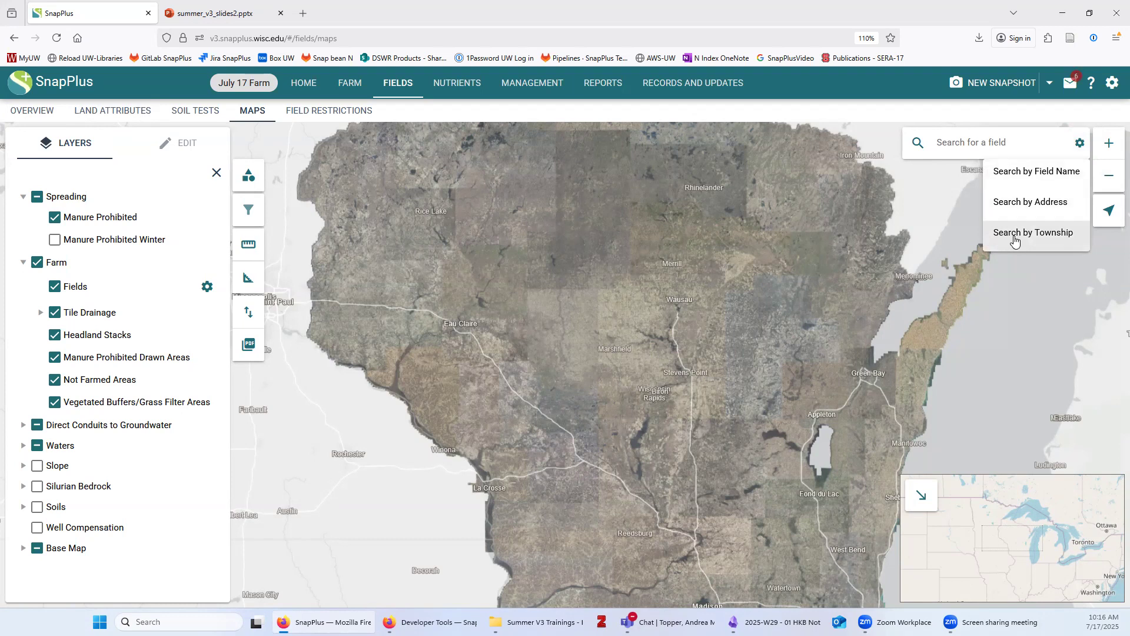
left_click(1028, 207)
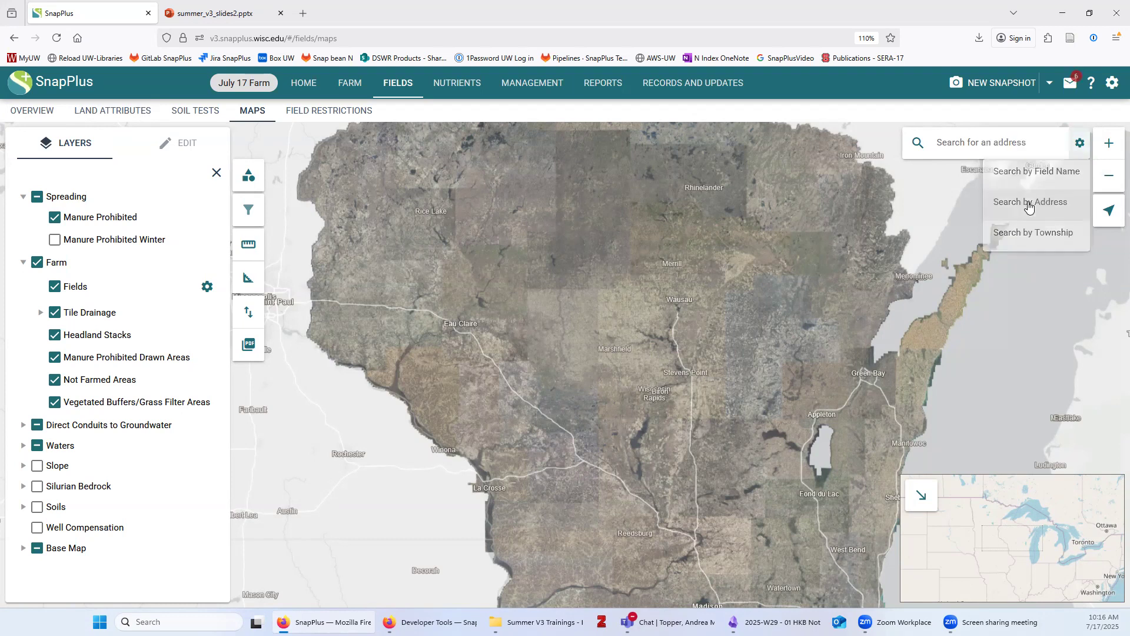
left_click(1007, 140)
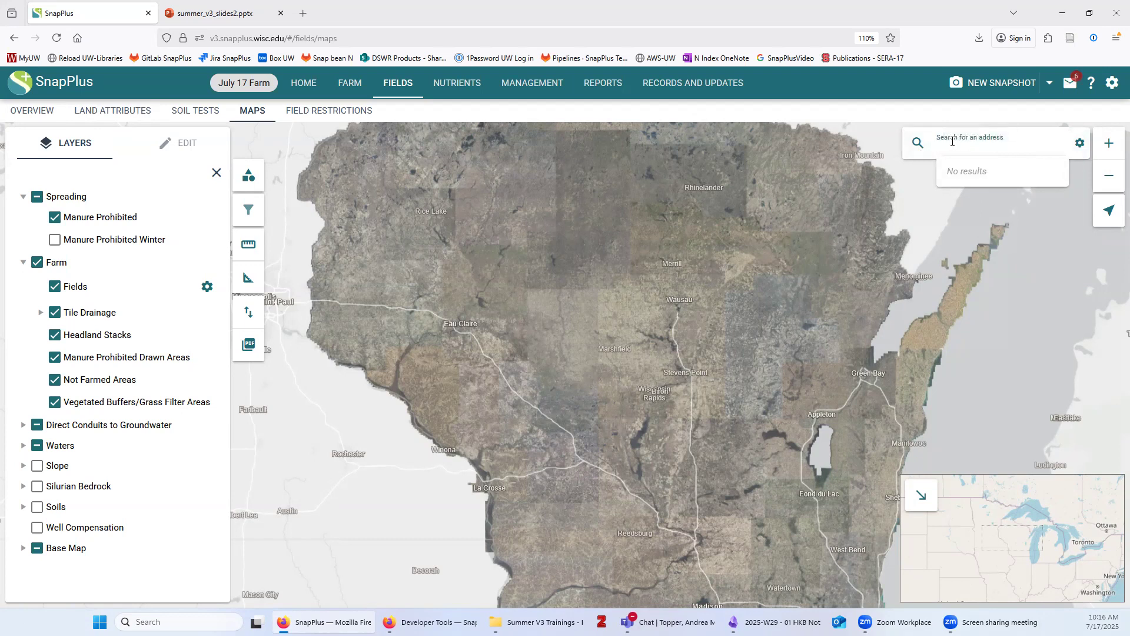
left_click(1079, 143)
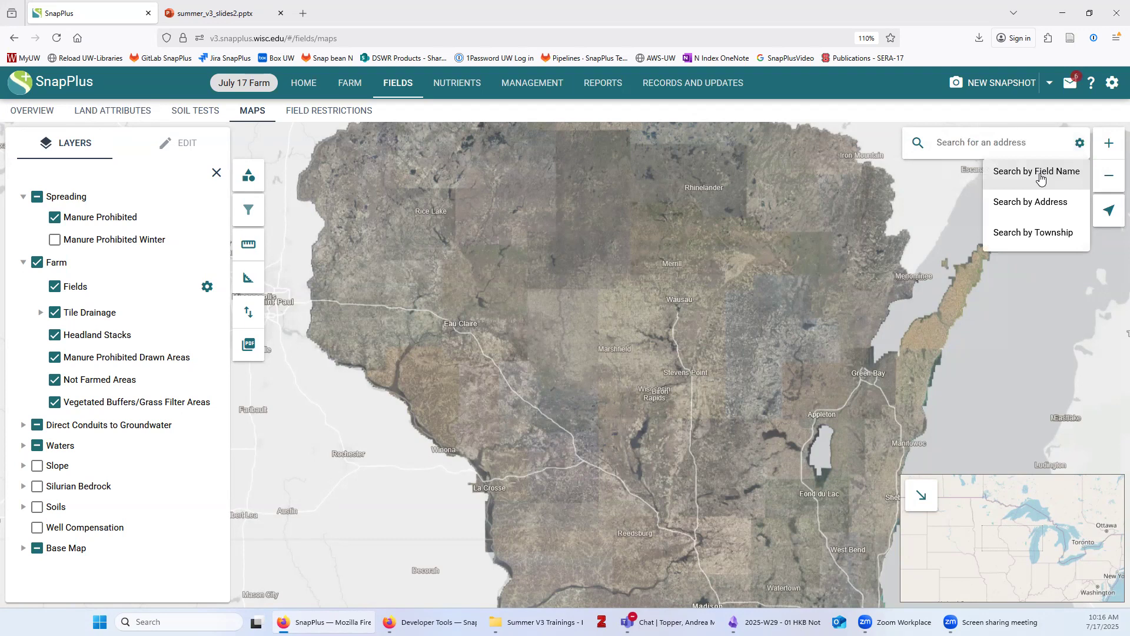
left_click(1112, 147)
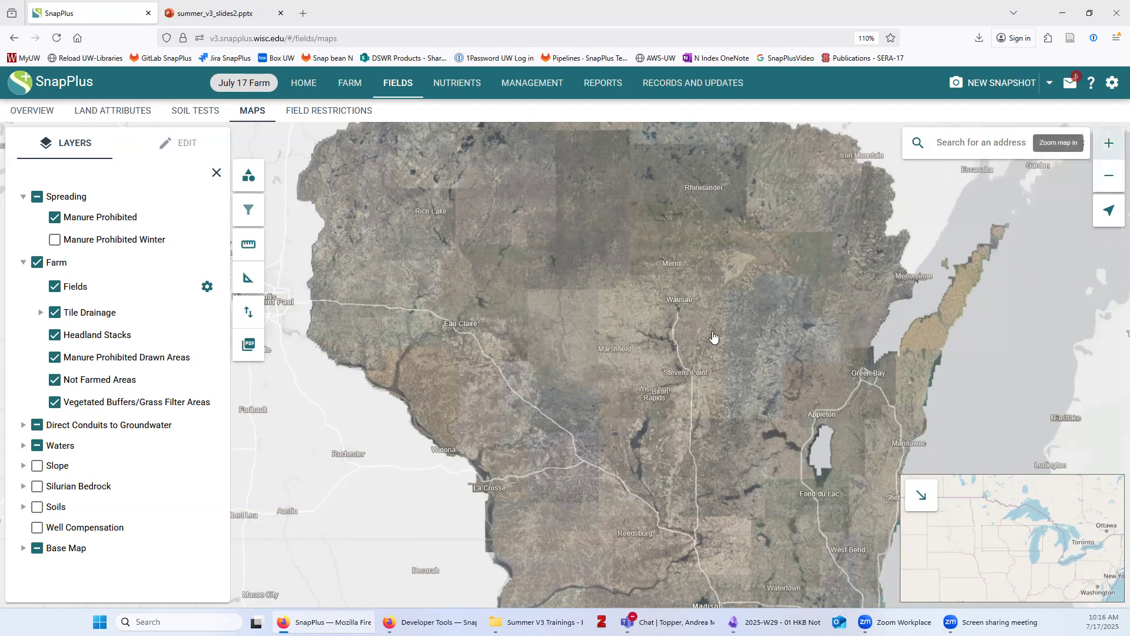
left_click(1113, 181)
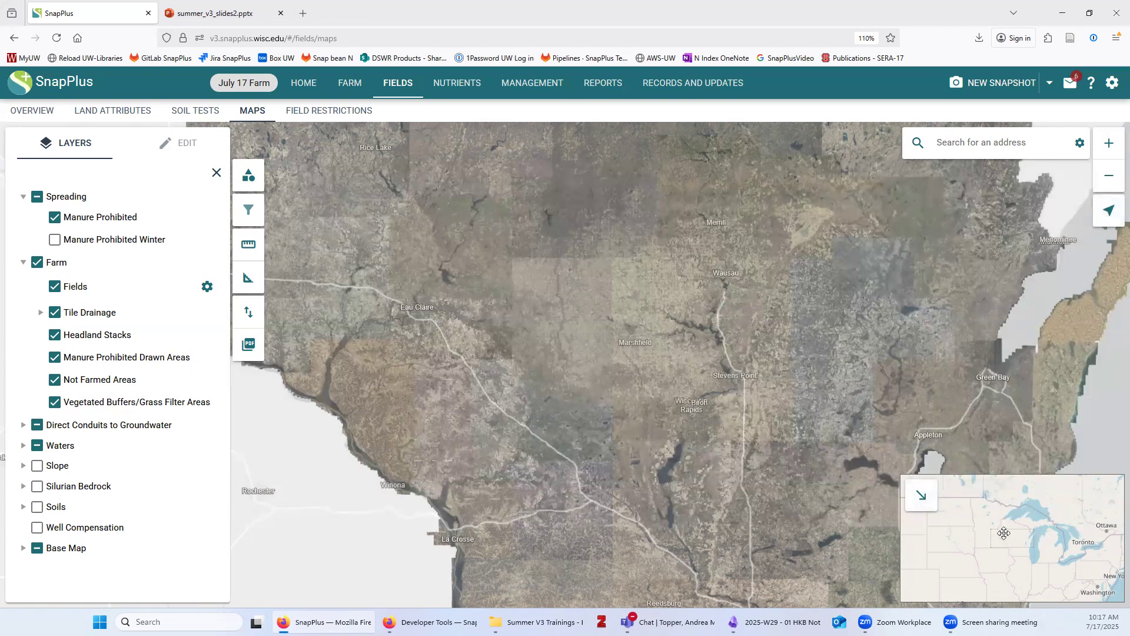
Zoom and pan the map onto the farmland around Lake Jeanette, then hide the overview map
scroll(767, 510, "up", 1)
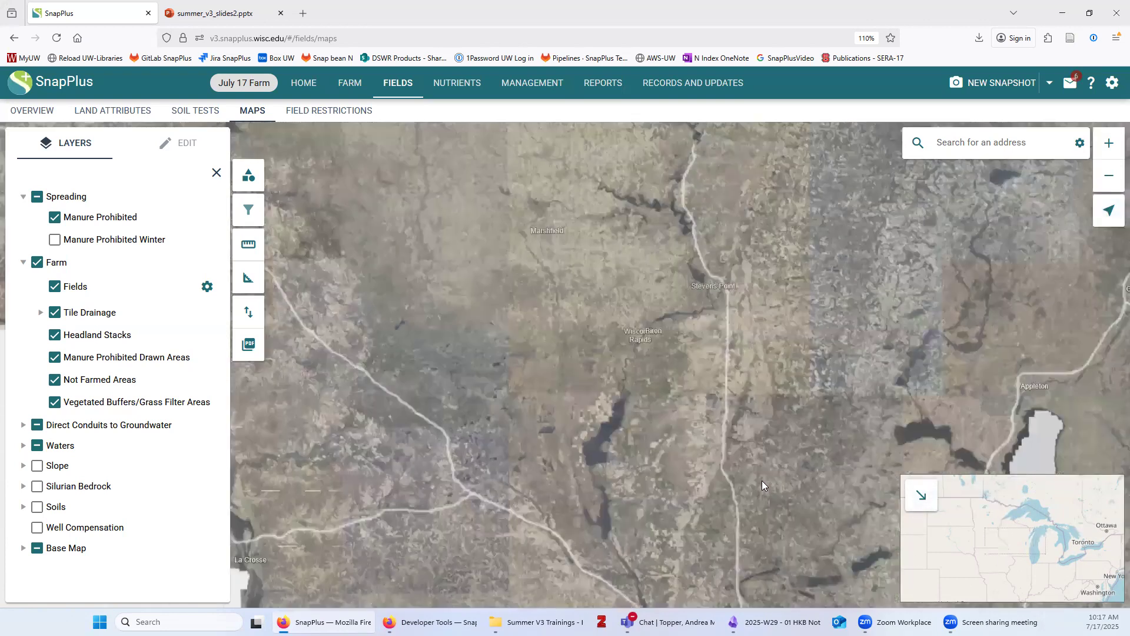
scroll(724, 407, "up", 3)
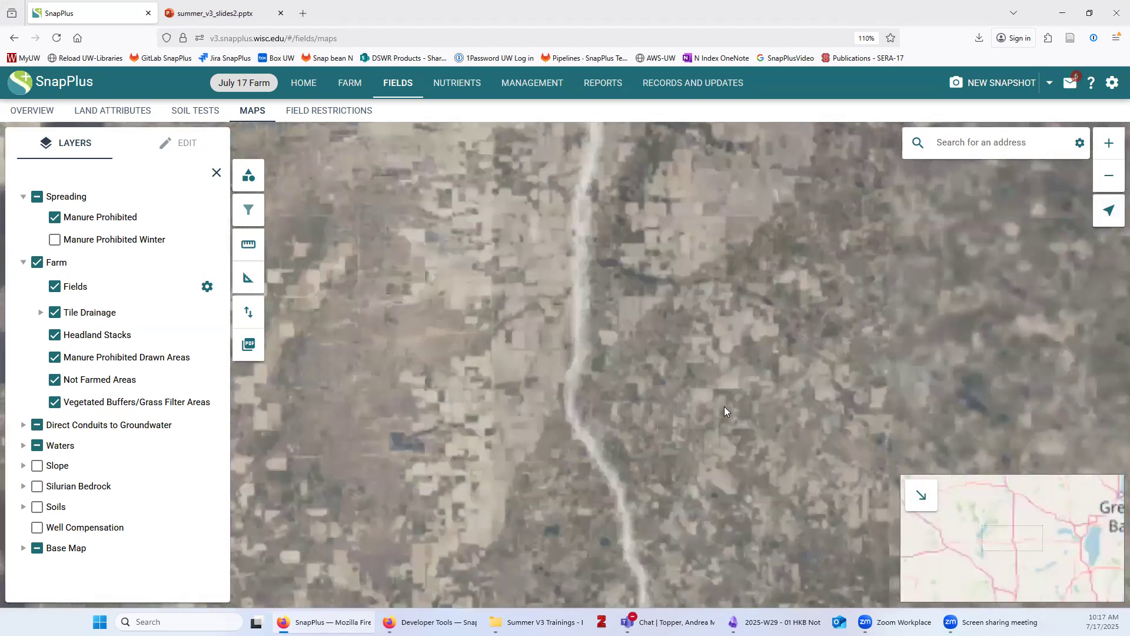
scroll(724, 407, "up", 2)
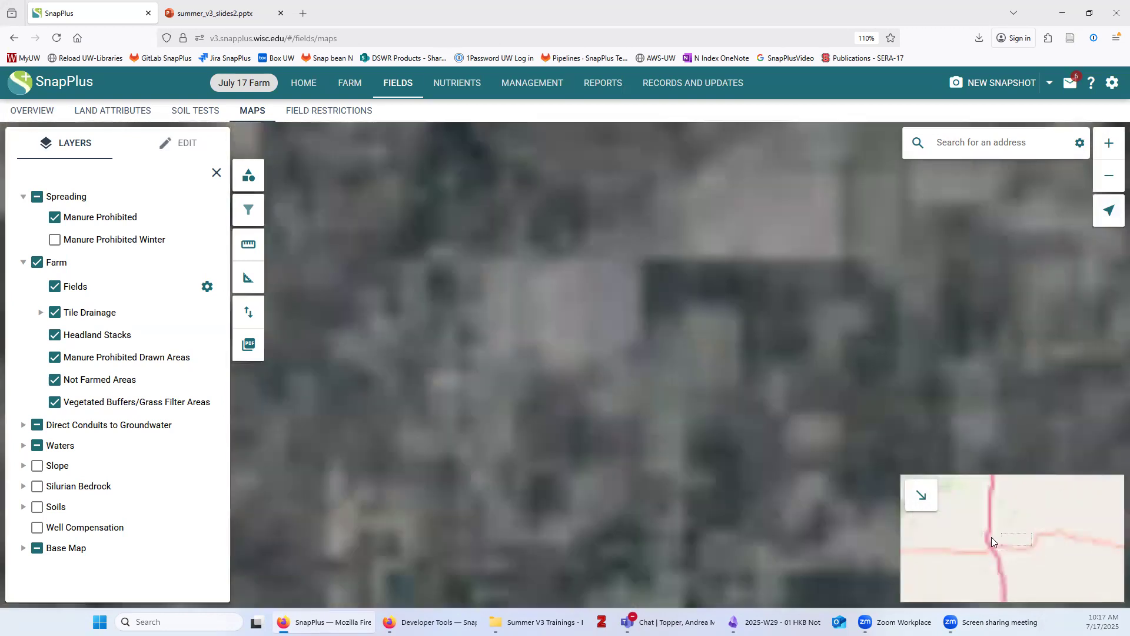
left_click_drag(1012, 540, 1032, 546)
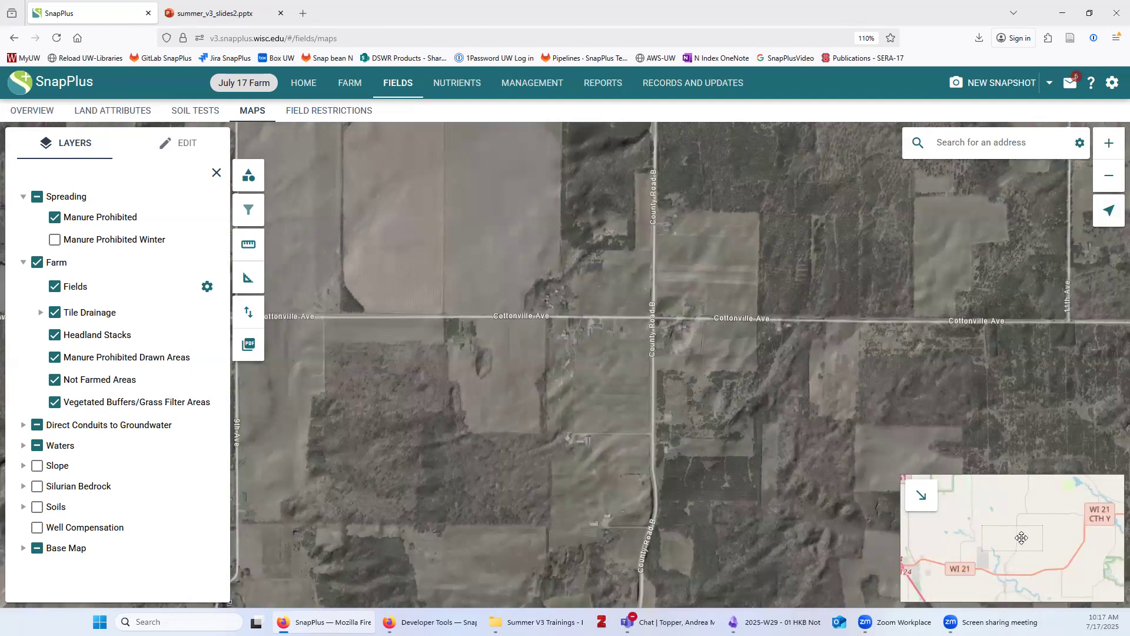
left_click_drag(1010, 534, 999, 510)
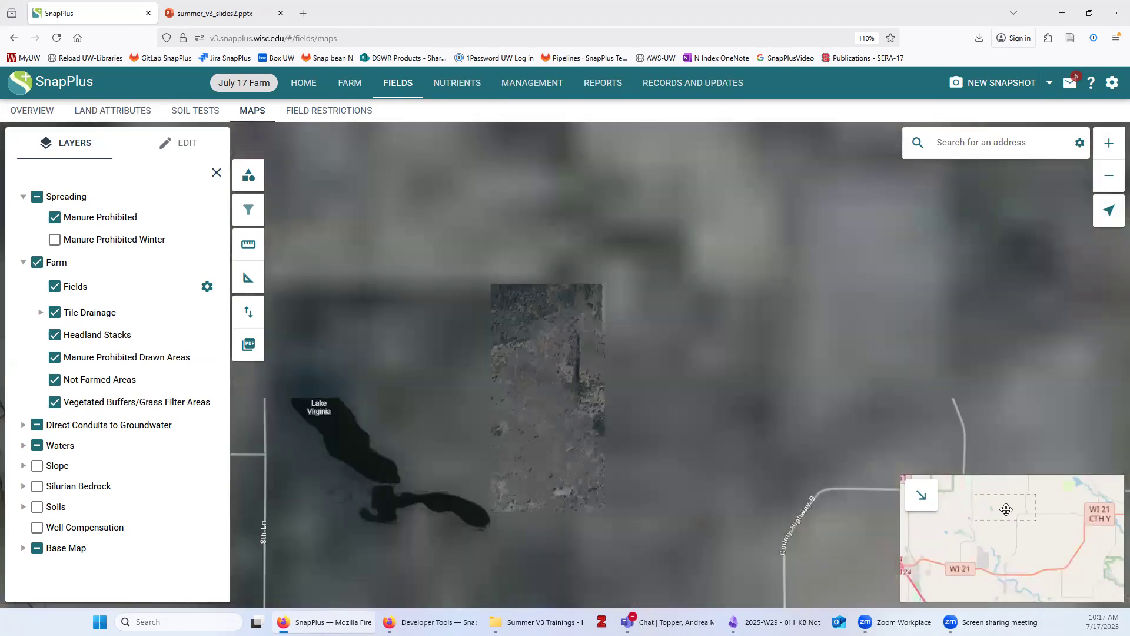
left_click(965, 516)
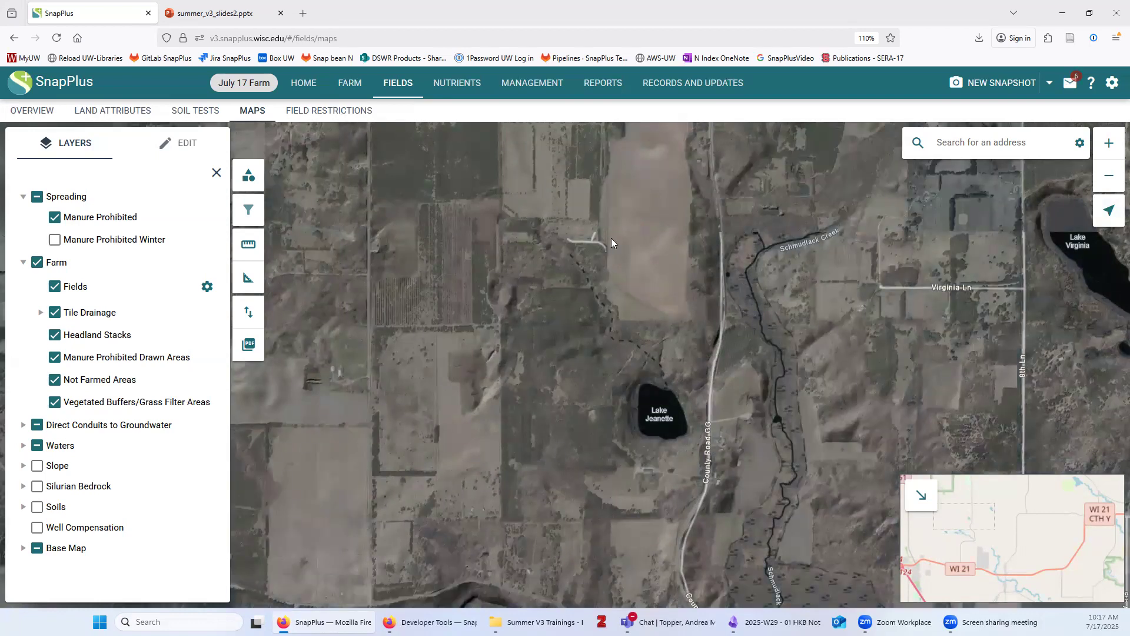
left_click(924, 497)
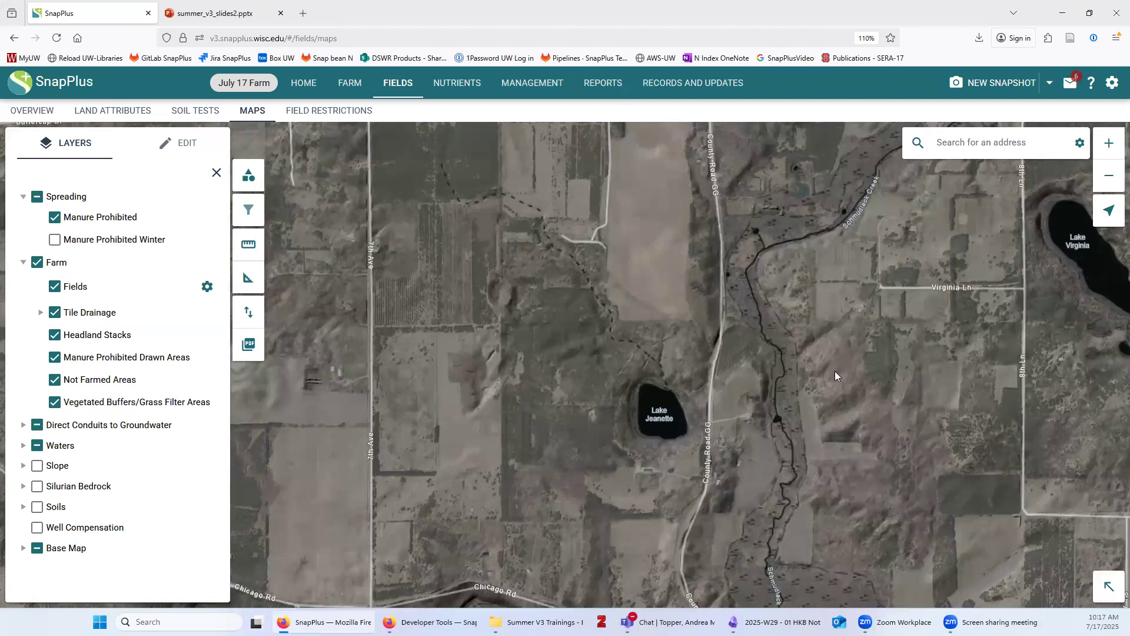
Start a shapefile import with feature type Fields, marked as created in SnapMaps
left_click(246, 316)
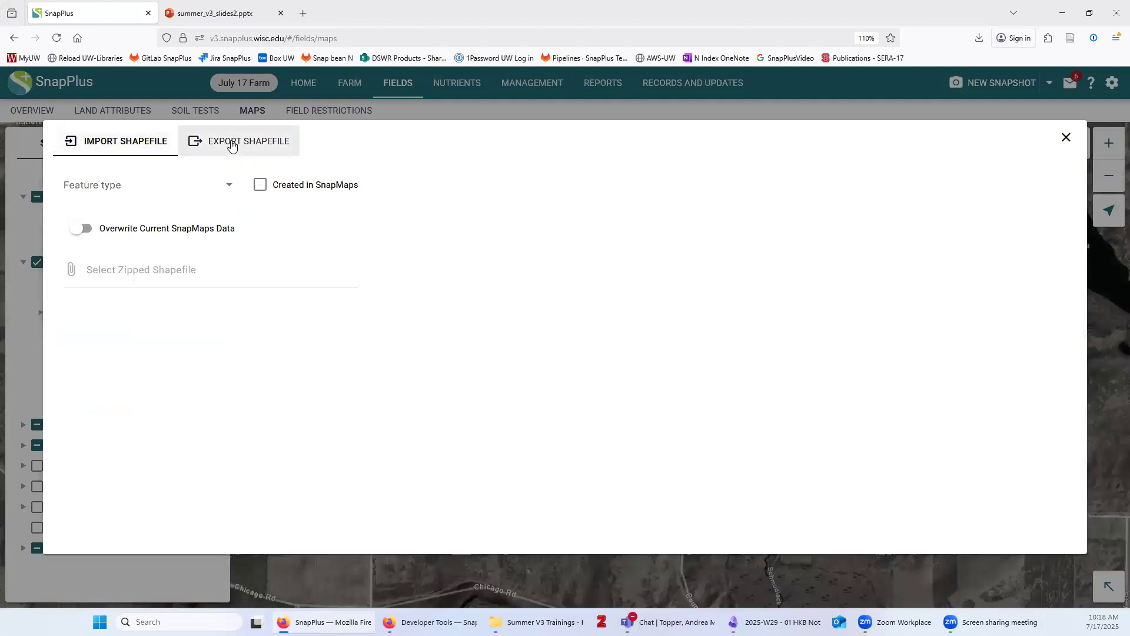
left_click(112, 143)
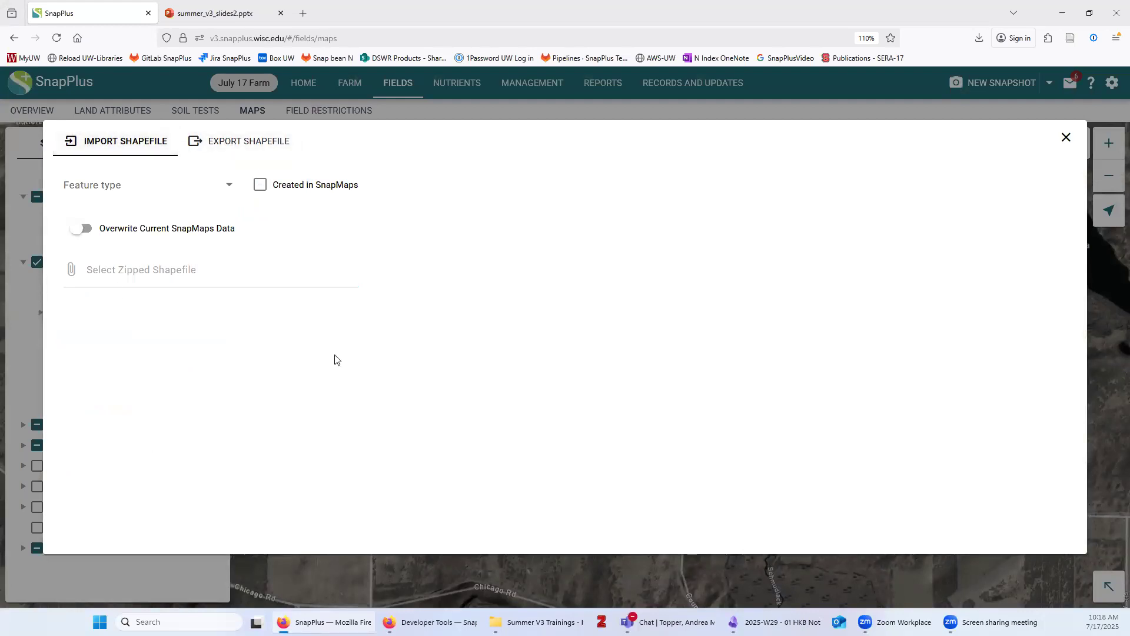
left_click(139, 187)
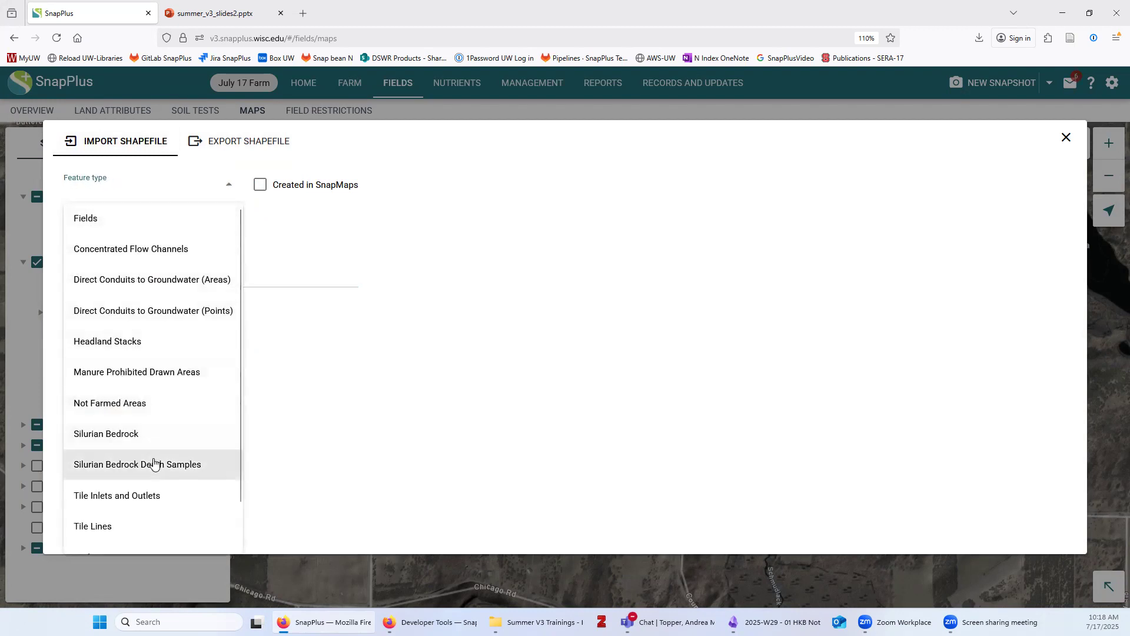
scroll(167, 495, "down", 2)
scroll(172, 507, "up", 1)
scroll(173, 507, "up", 1)
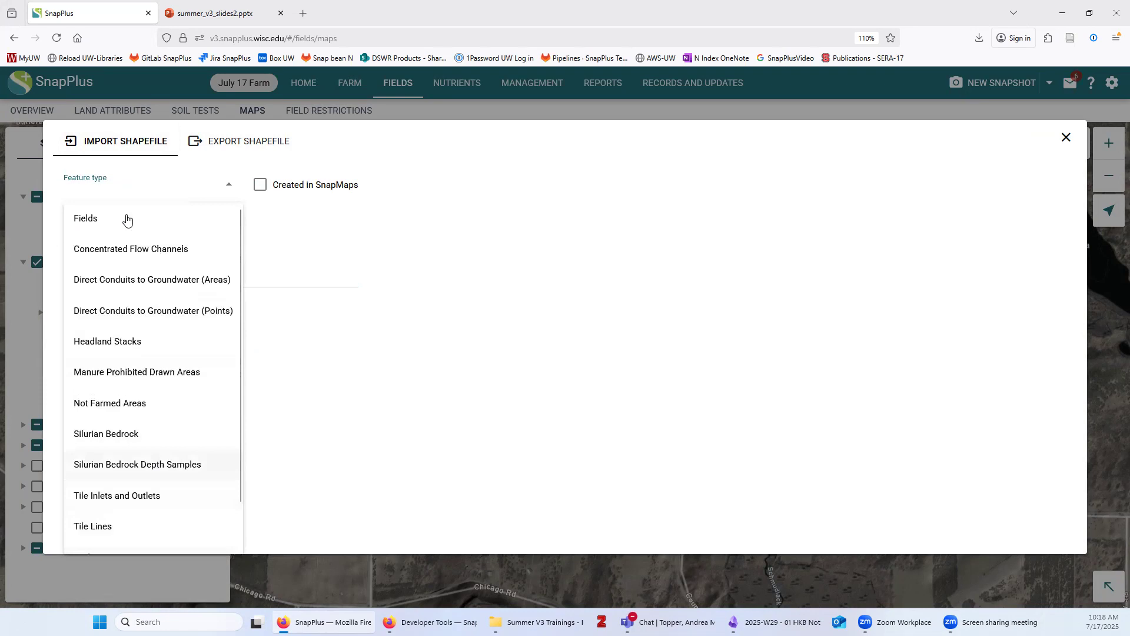
left_click(92, 219)
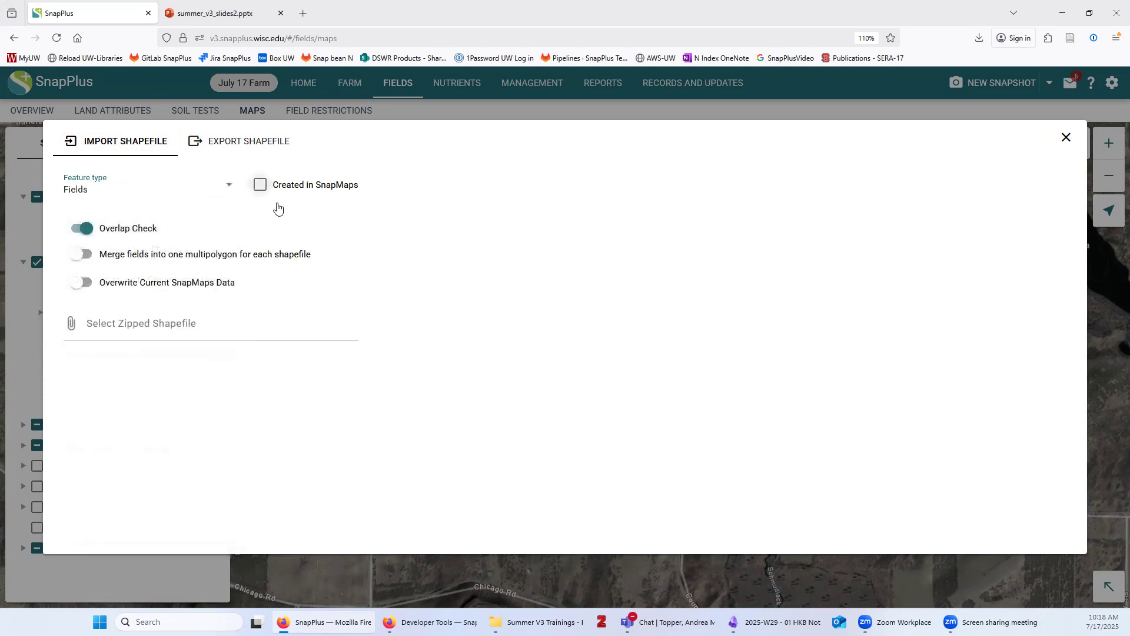
left_click(261, 185)
Leave Overwrite Current SnapMaps Data off and select Fields(2).zip for upload
left_click(79, 283)
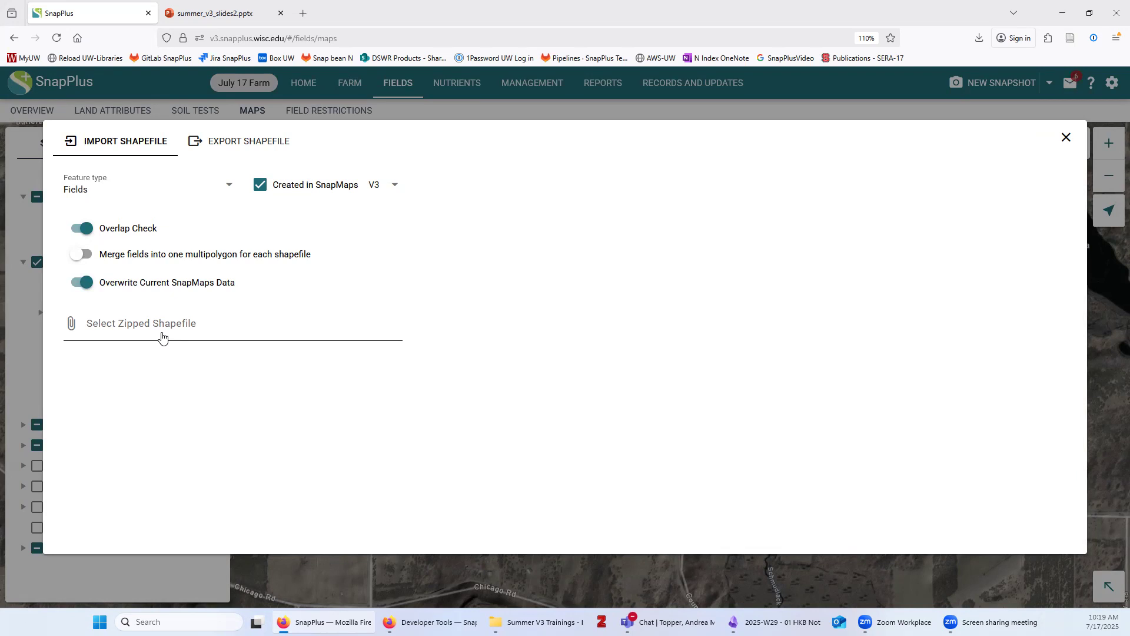
left_click(87, 286)
left_click(154, 321)
left_click(351, 314)
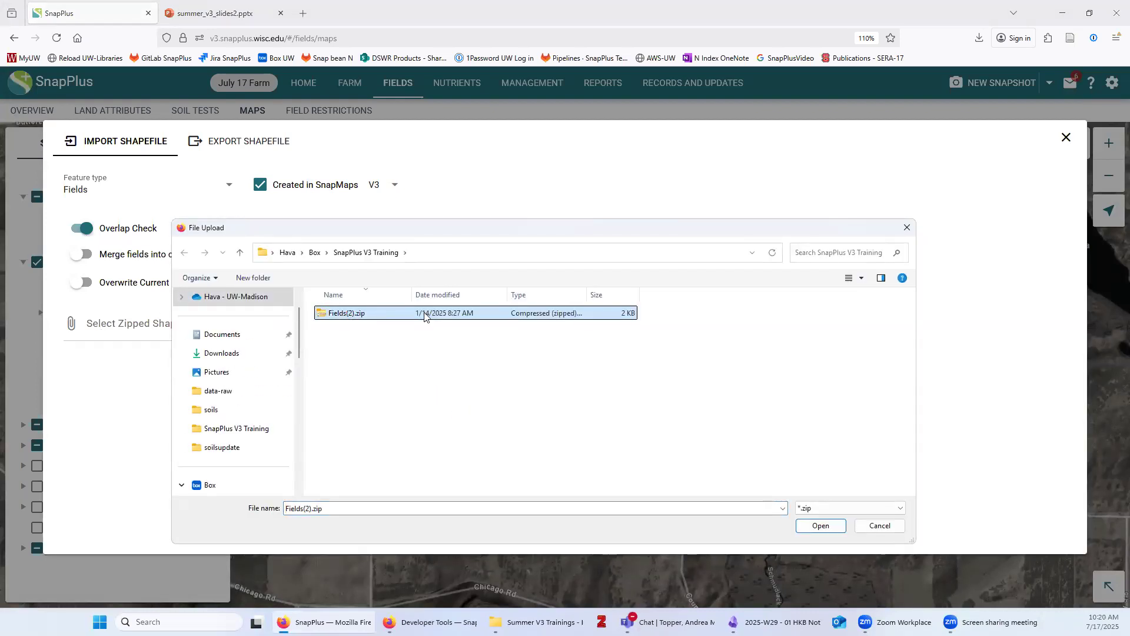
Import Fields(2).zip, loading 2 fields with 0 errors, and return to the farm map
left_click(818, 529)
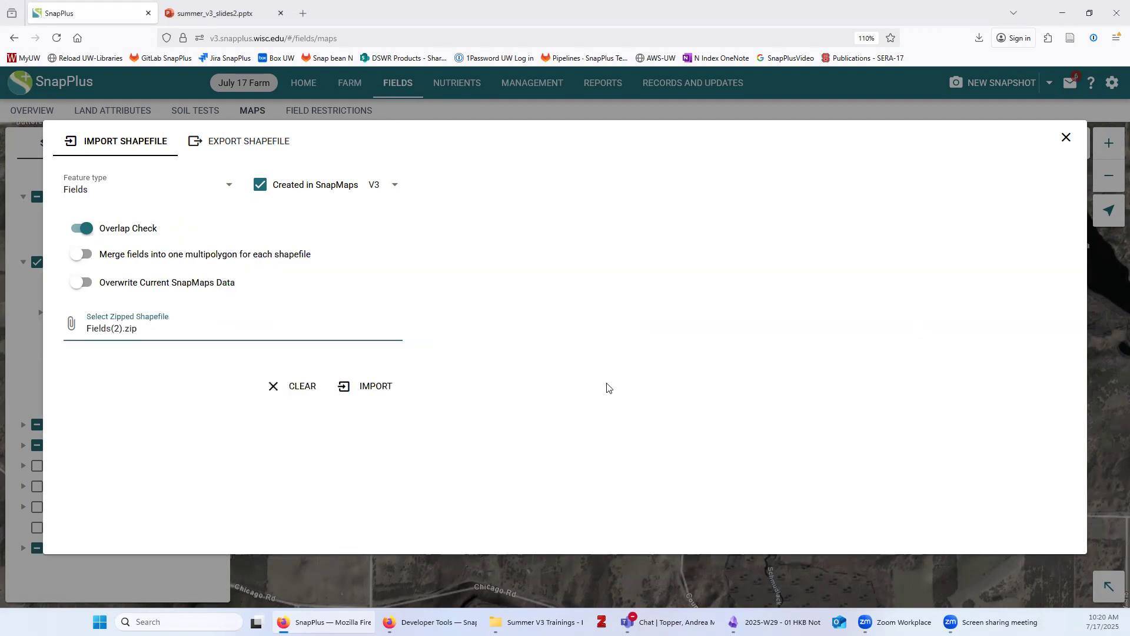
left_click(371, 389)
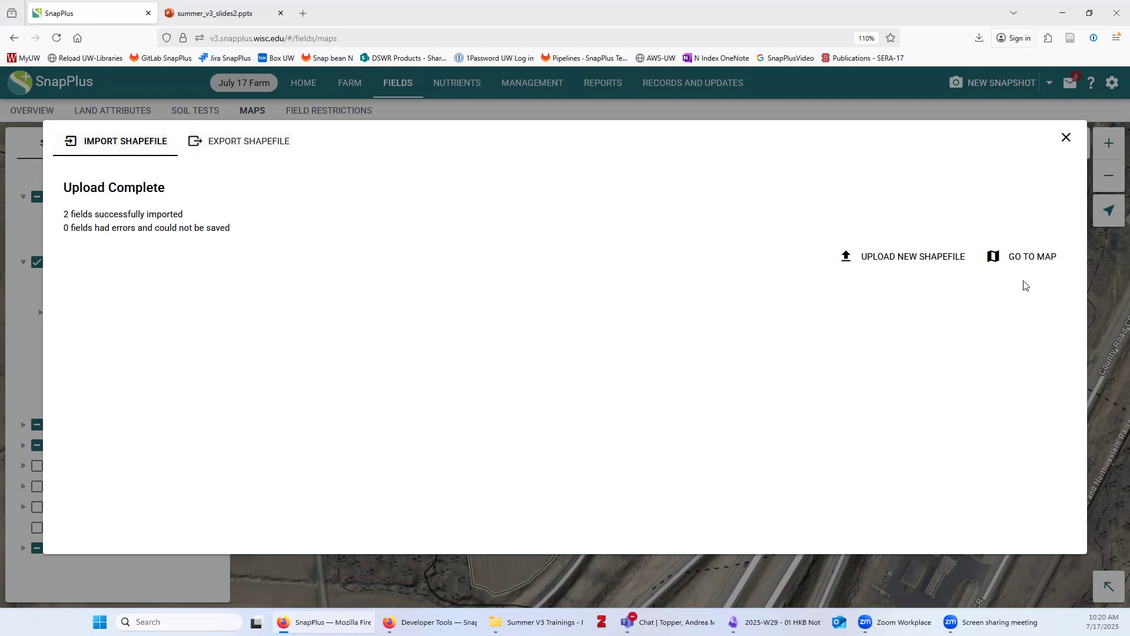
left_click(1025, 261)
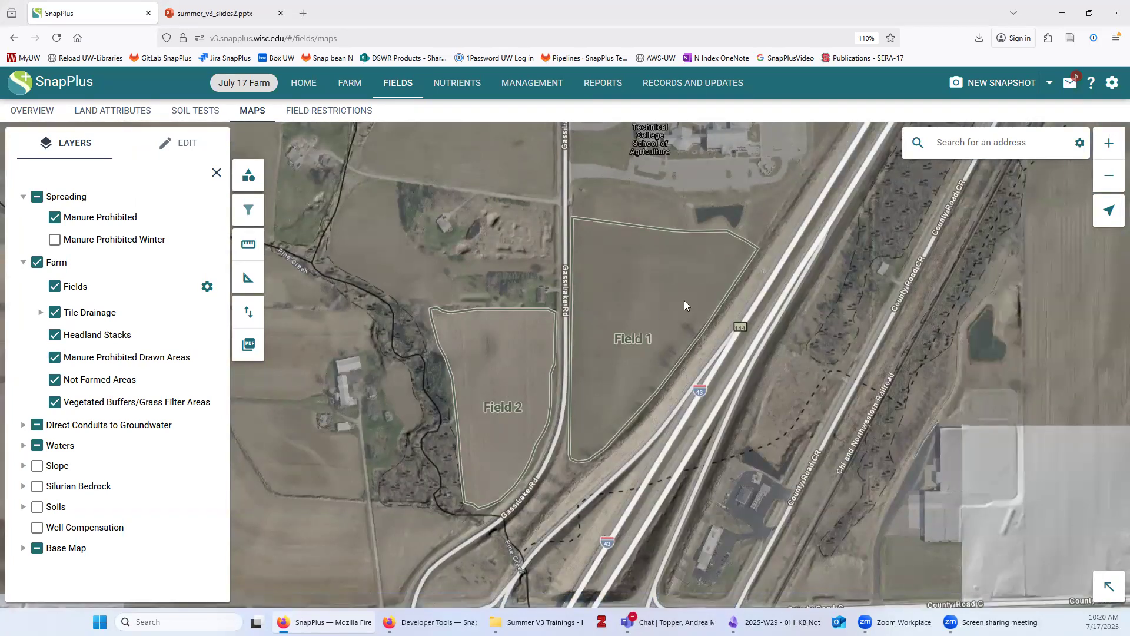
Pan north and zoom out to show the open land above Field 1 and Field 2
left_click_drag(455, 187, 500, 331)
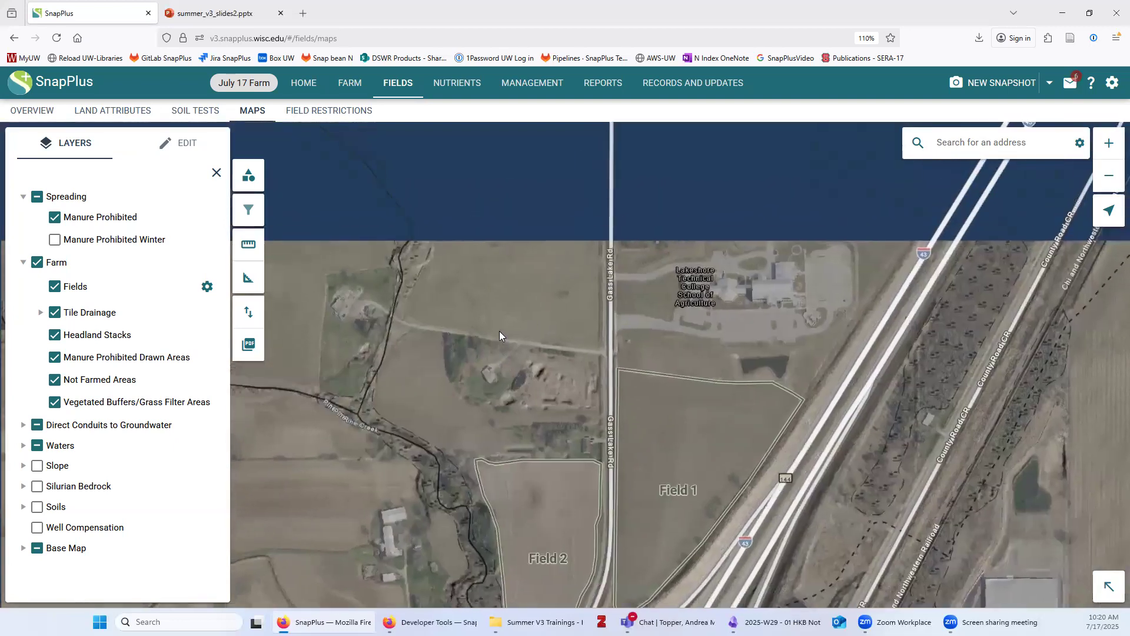
scroll(498, 331, "down", 1)
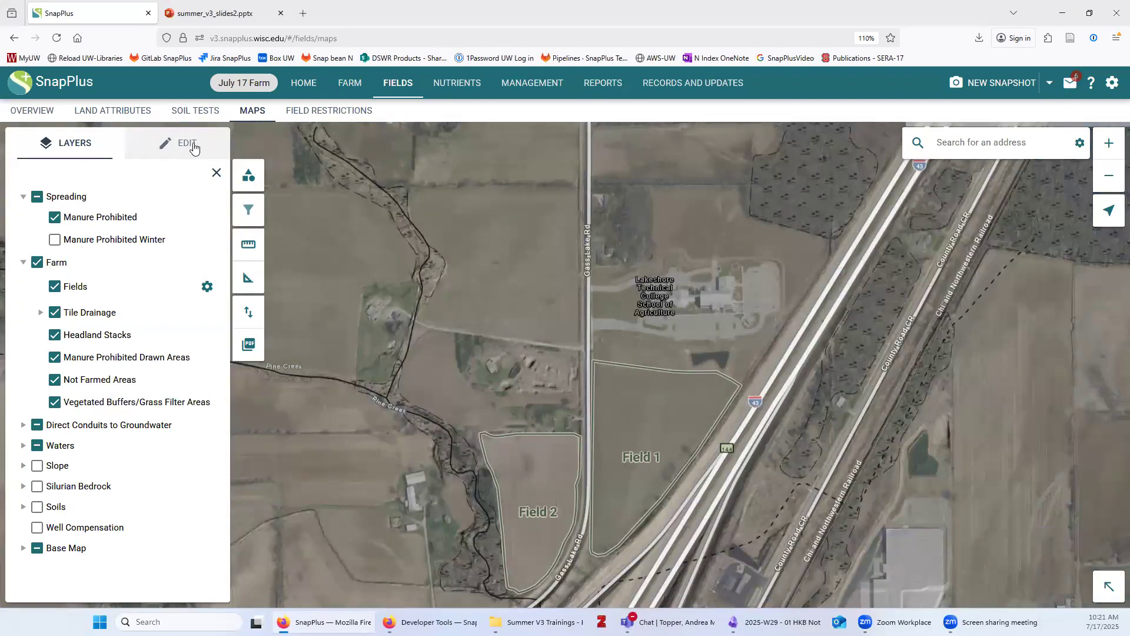
Switch to Field editing on the EDIT tab and select the existing fields
left_click(154, 150)
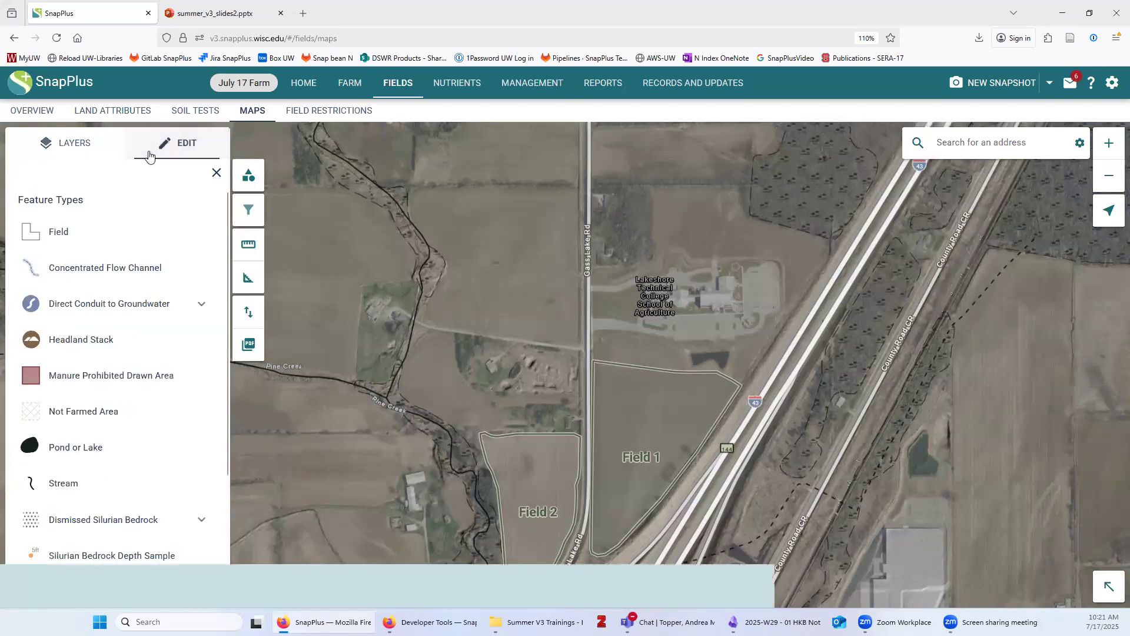
left_click(64, 234)
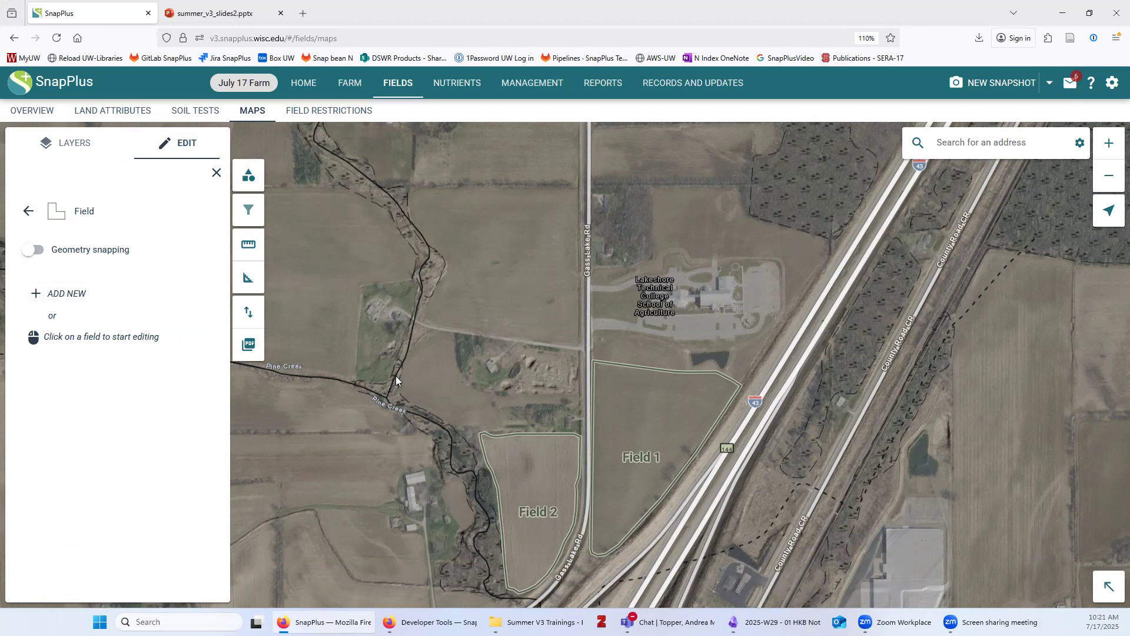
left_click(542, 474)
left_click(643, 437)
Add a new field and place its corner points north of Field 2, west of Gass Lake Road
left_click(62, 296)
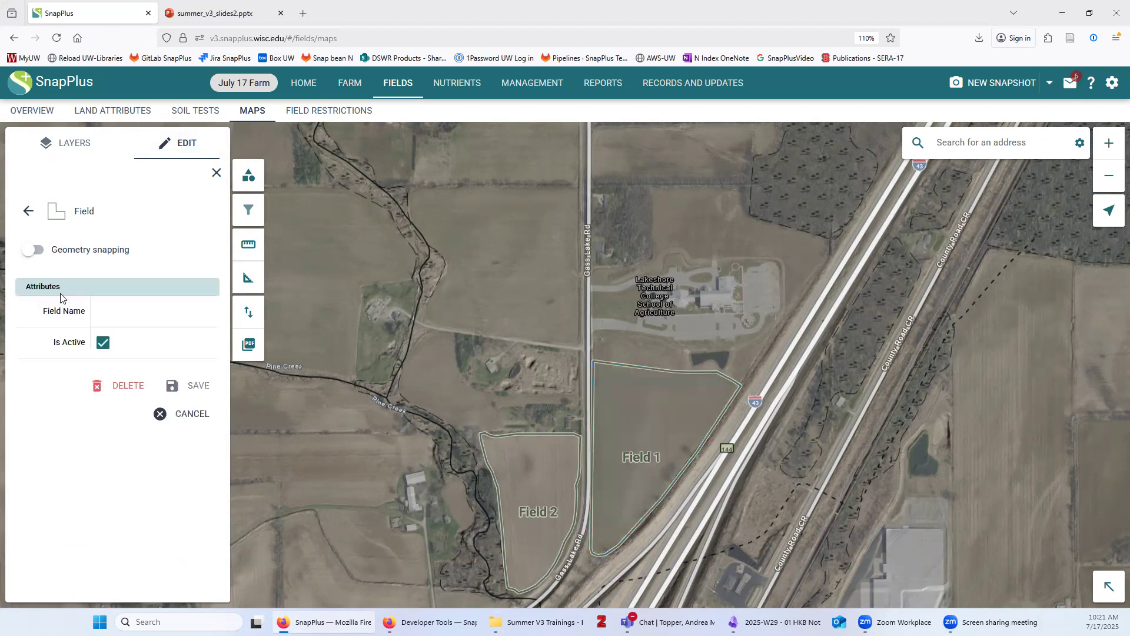
left_click(503, 299)
left_click(575, 189)
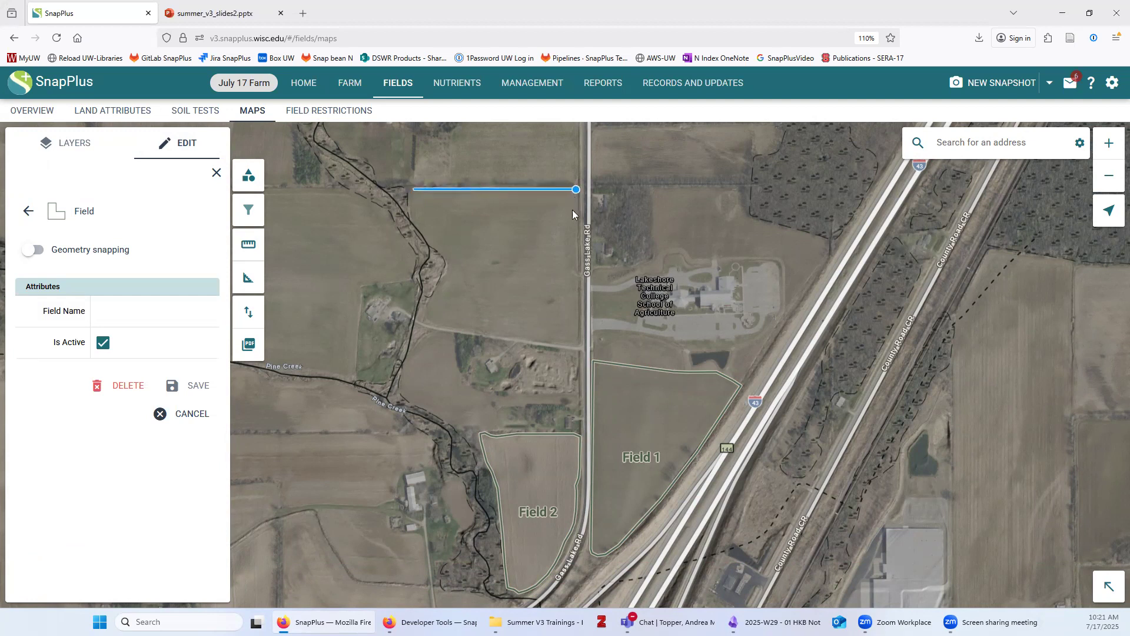
left_click(572, 212)
left_click(579, 342)
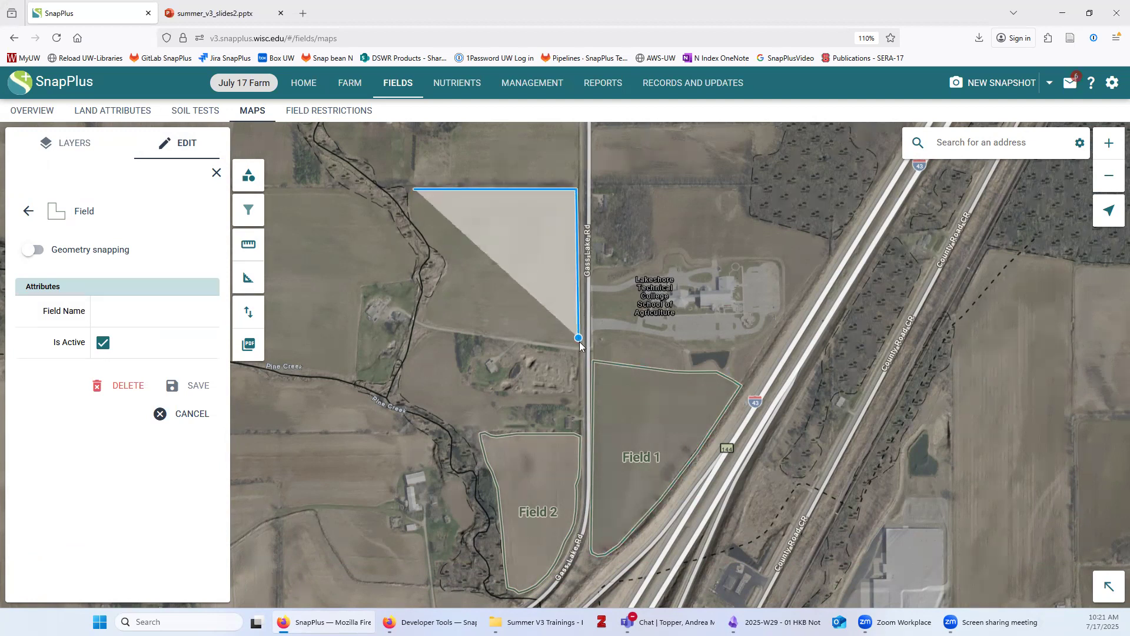
left_click(531, 335)
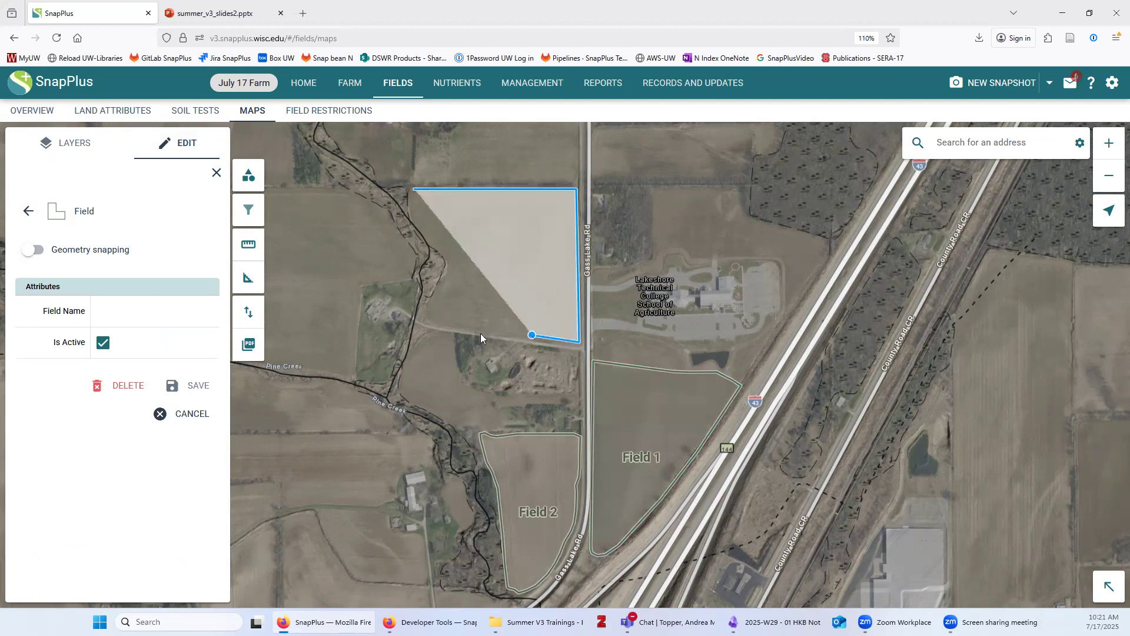
left_click(458, 325)
left_click(426, 317)
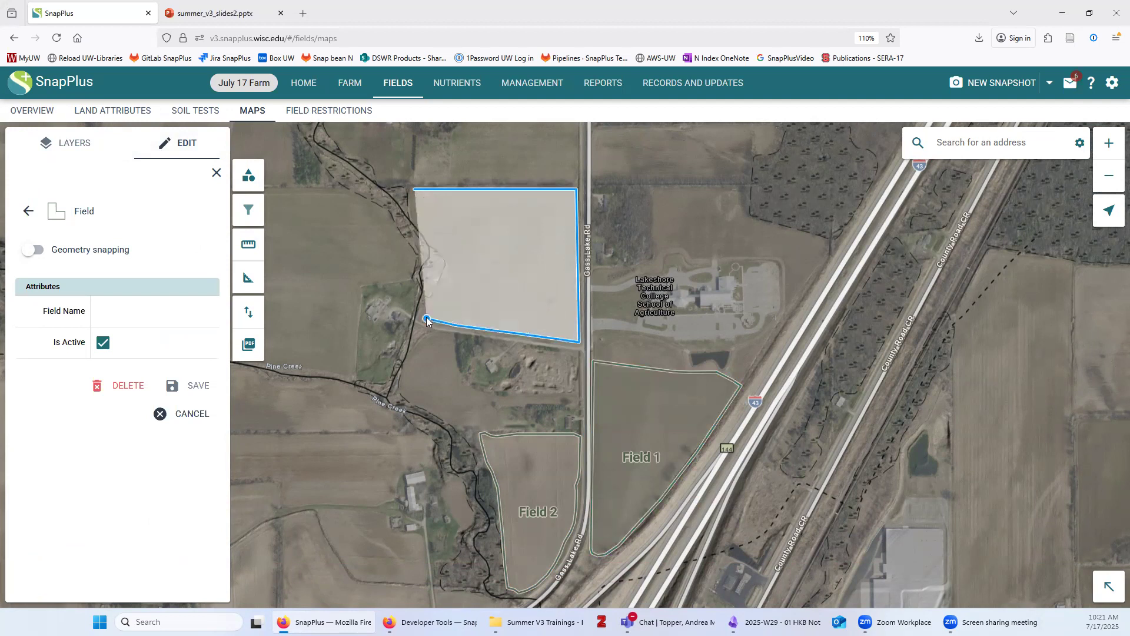
left_click(444, 281)
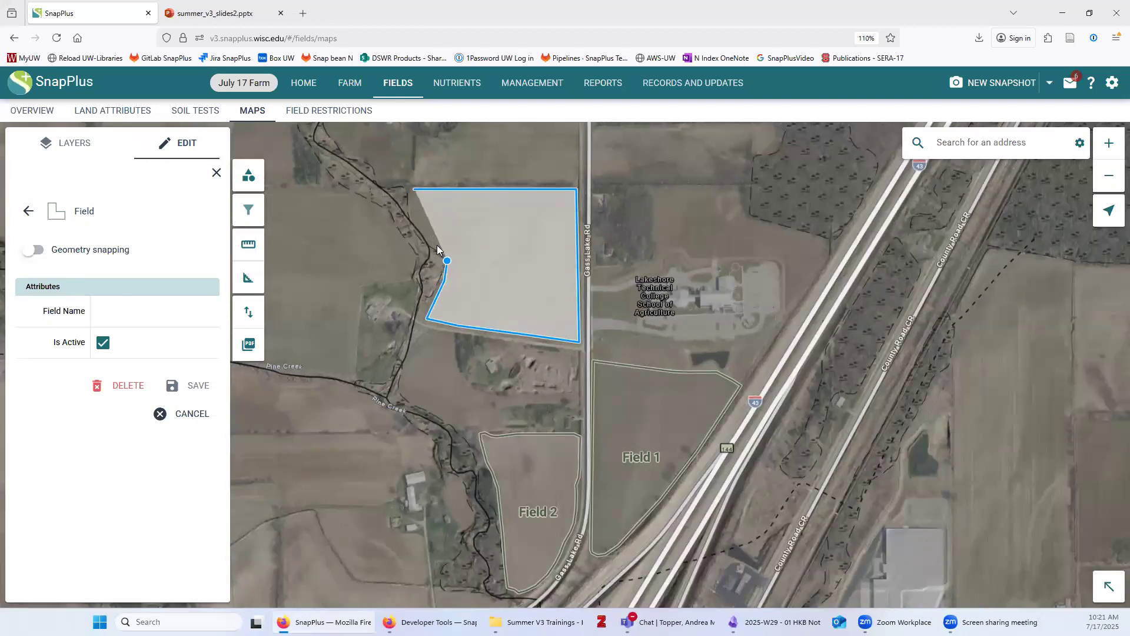
Close the new boundary, name it Field 3, save it, and select it on the map
left_click(414, 213)
left_click(414, 190)
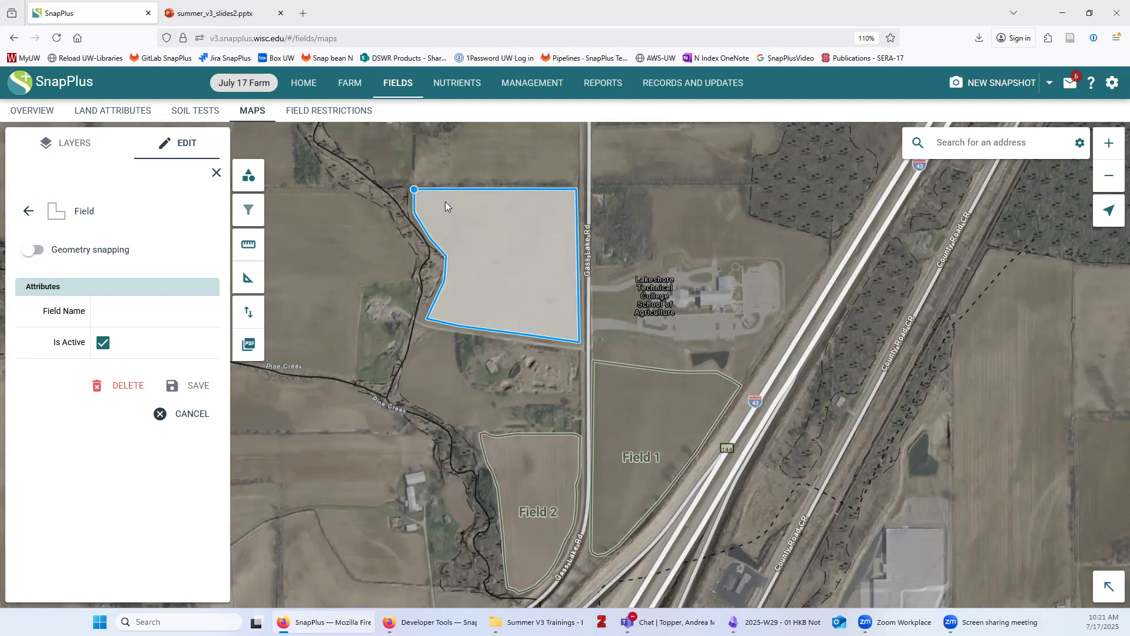
left_click(162, 311)
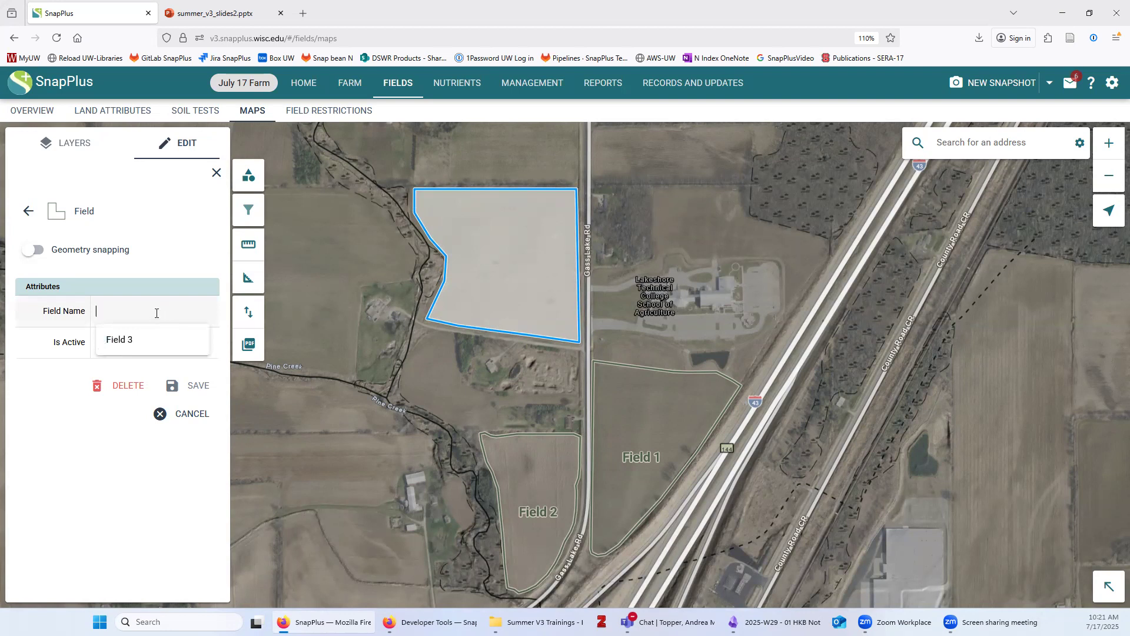
left_click(133, 341)
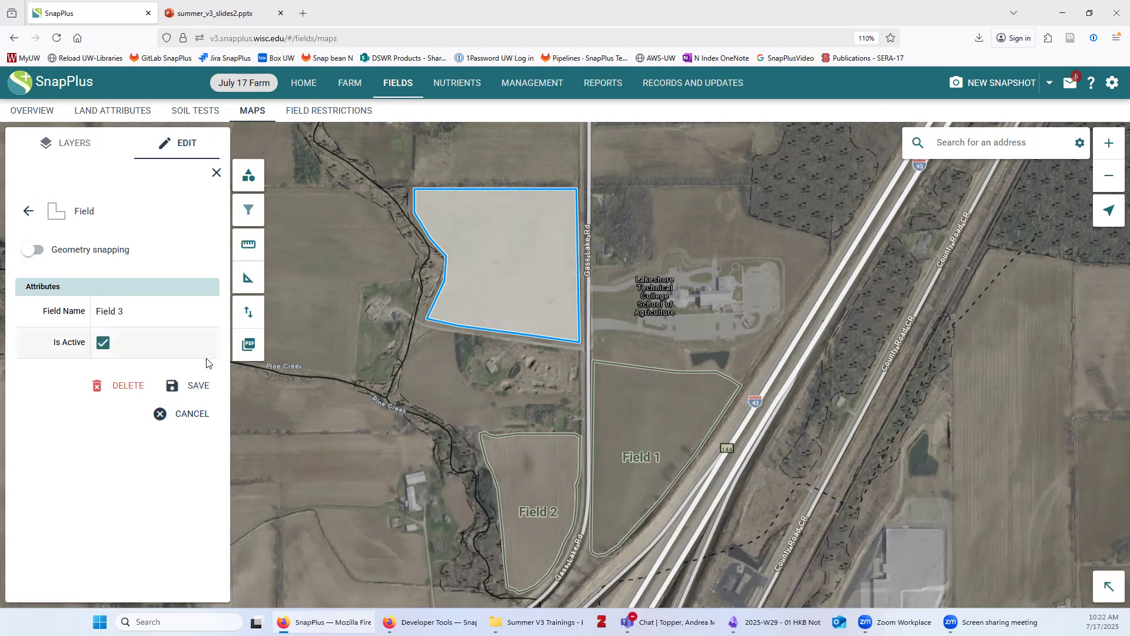
left_click(179, 387)
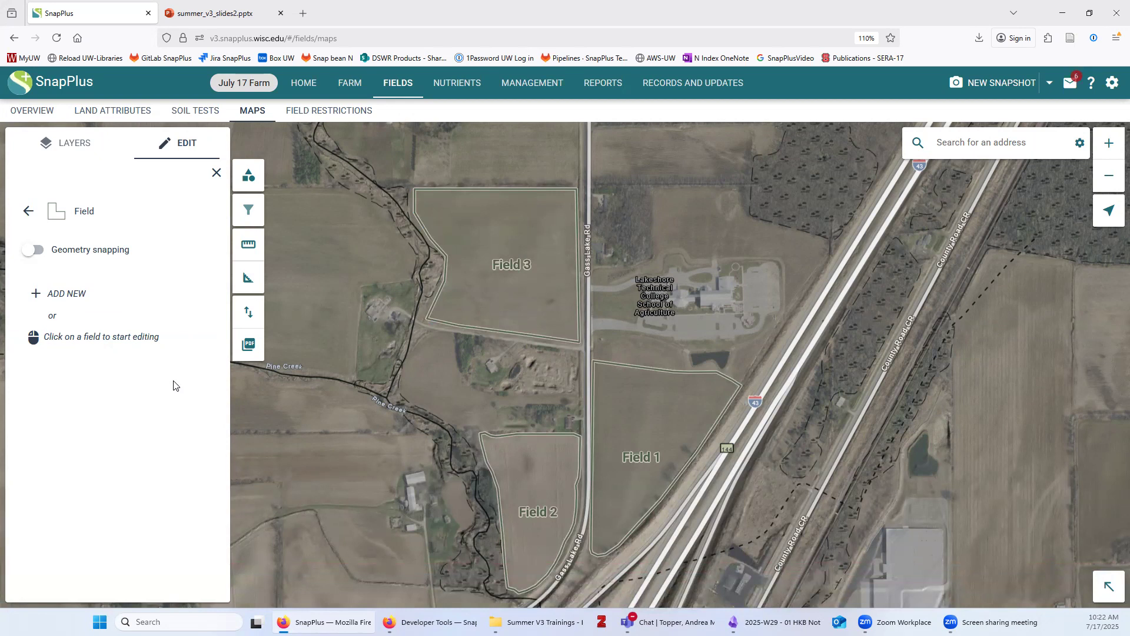
left_click(510, 468)
Select Field 3 to review its attributes, then deselect it
left_click(511, 246)
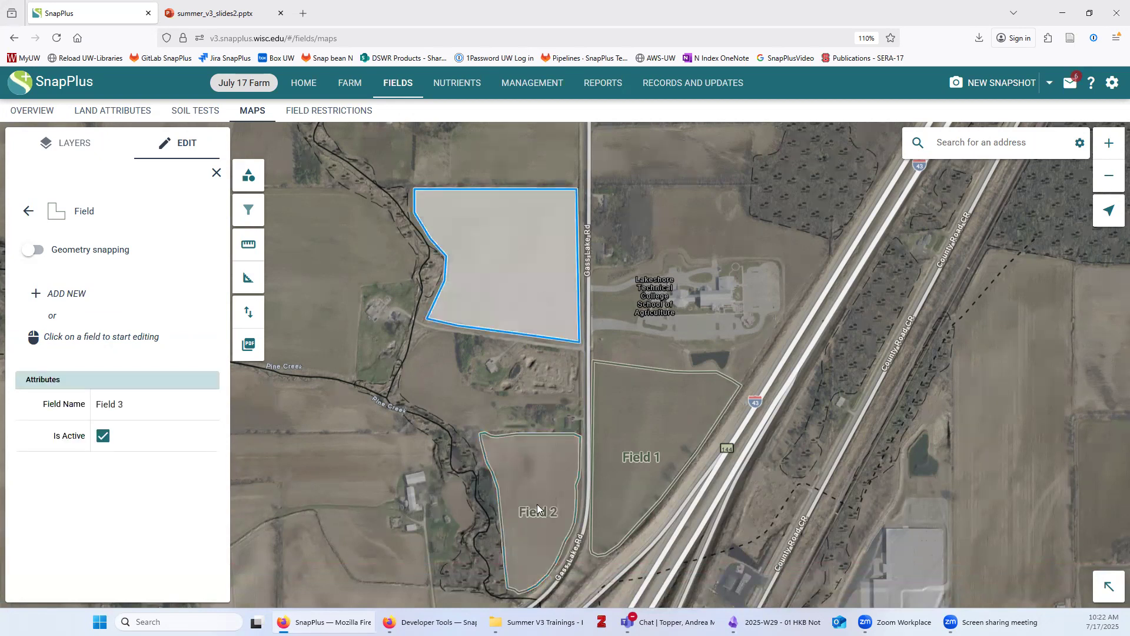
left_click(536, 500)
left_click(523, 268)
left_click(264, 561)
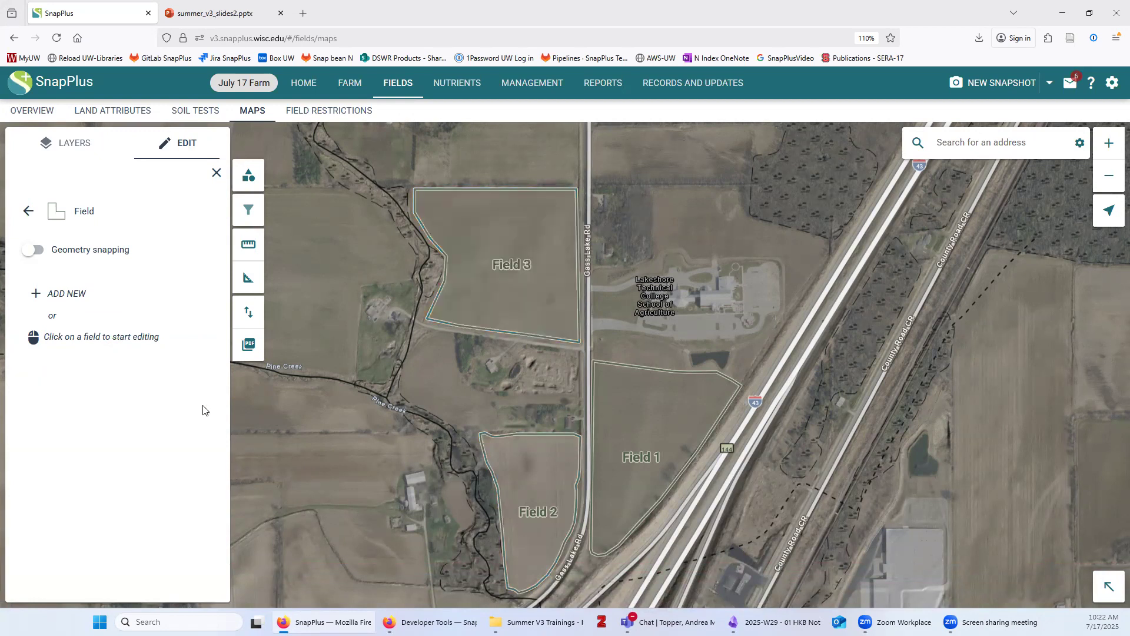
Compare Field 3's name against Fields 1 and 2, then return to the feature types list
left_click(656, 425)
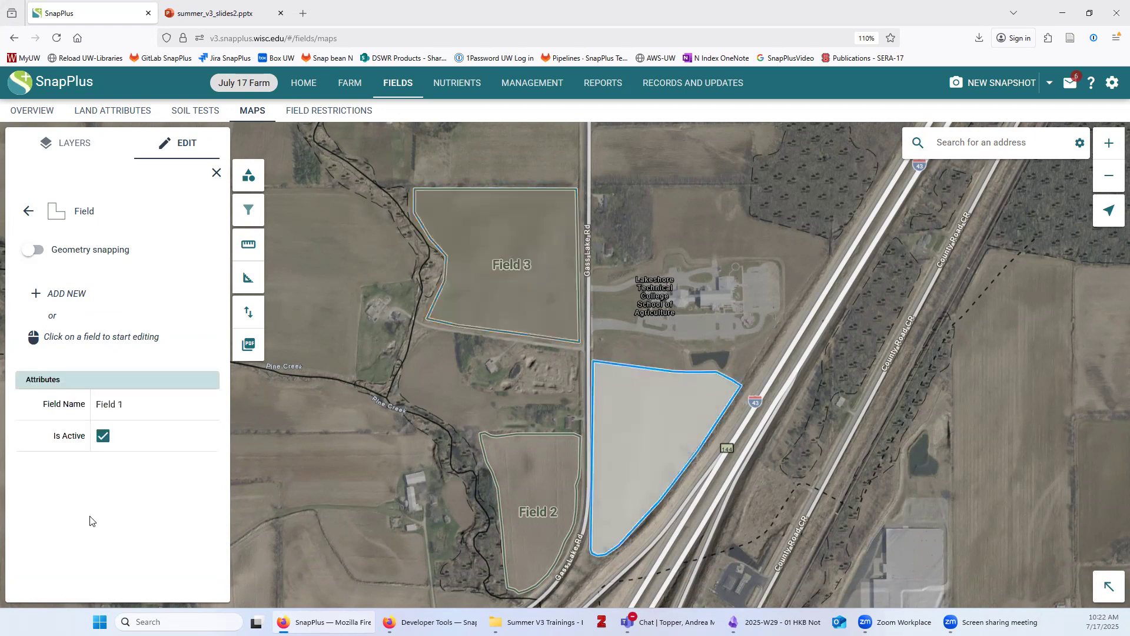
left_click(530, 500)
left_click(312, 589)
left_click(638, 456)
left_click(512, 295)
left_click(314, 209)
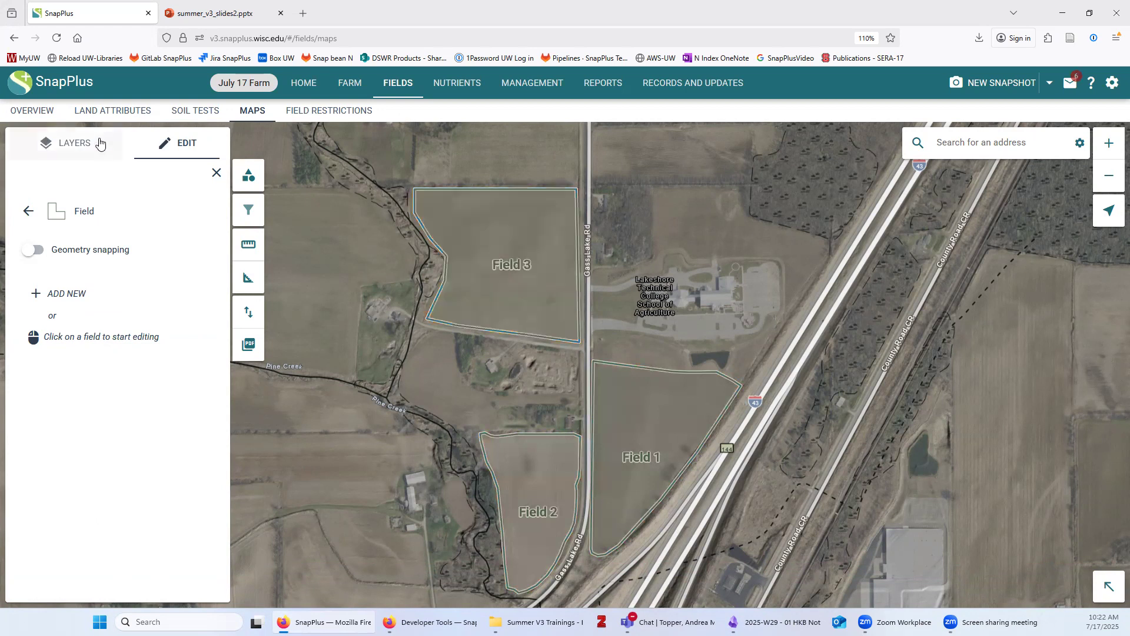
left_click(28, 212)
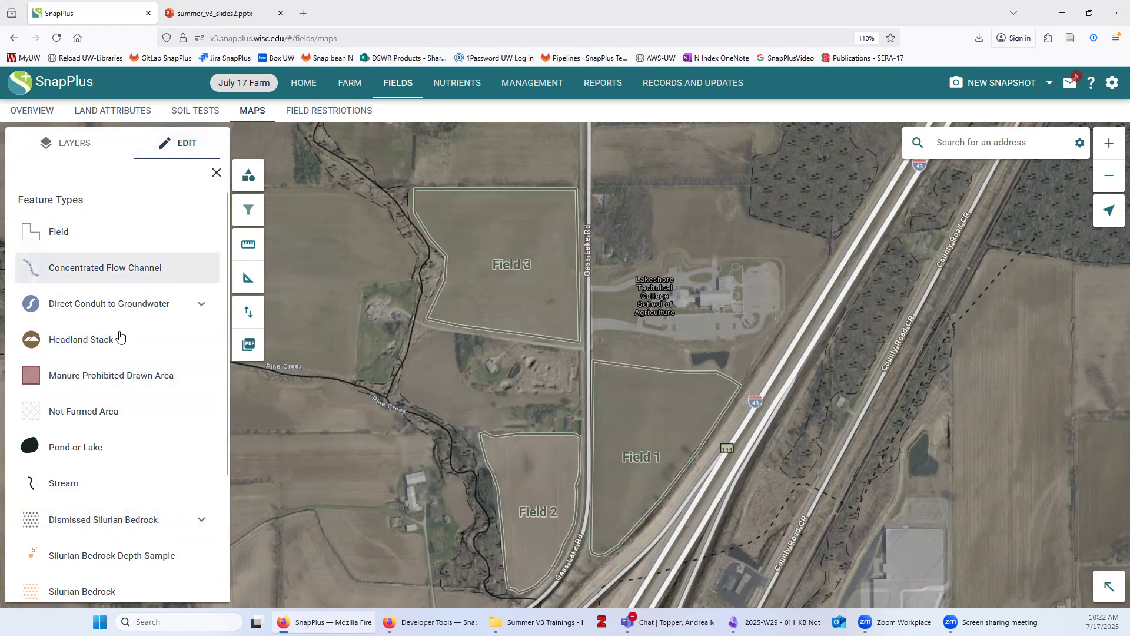
Expand the Direct Conduit to Groundwater, Dismissed SWQMA and Dismissed Silurian Bedrock types, then show the layer list
scroll(160, 346, "down", 2)
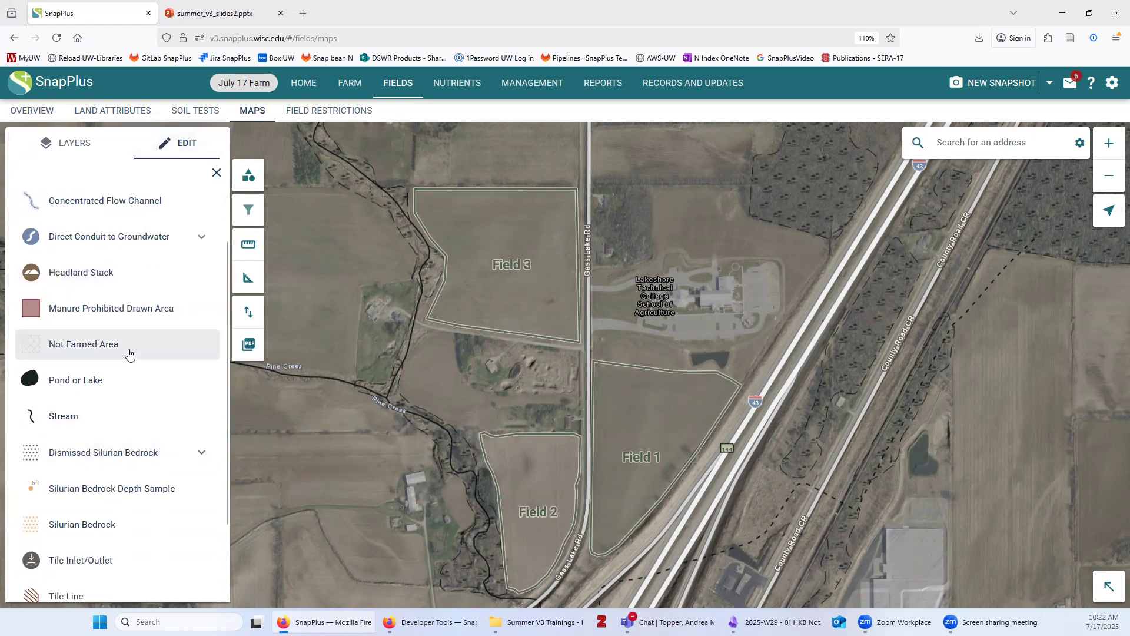
left_click(204, 239)
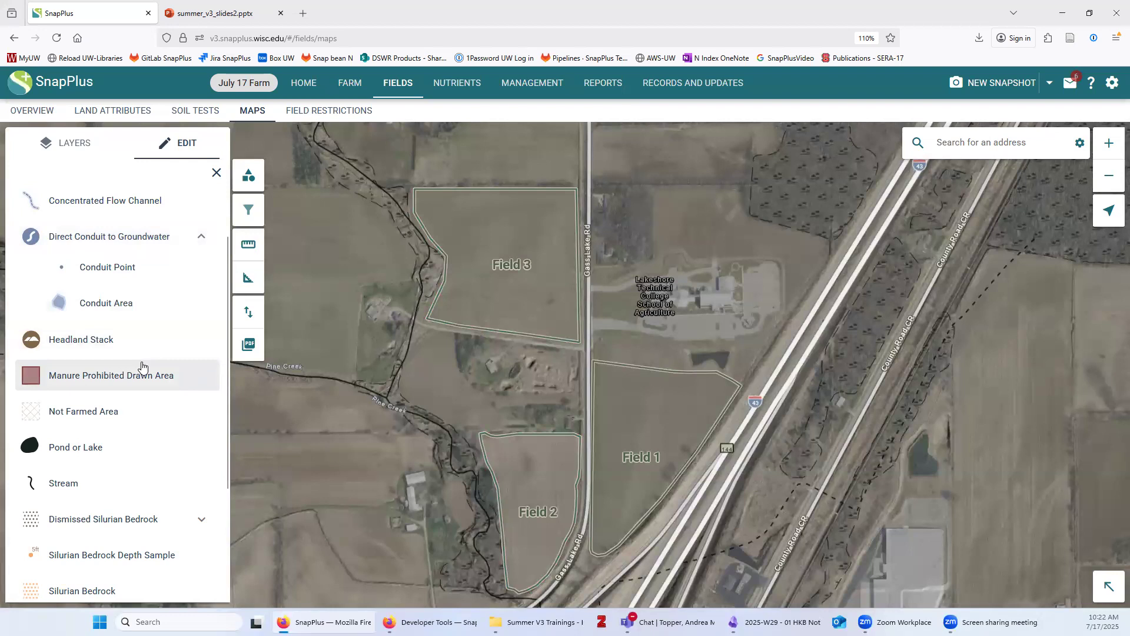
scroll(142, 368, "down", 5)
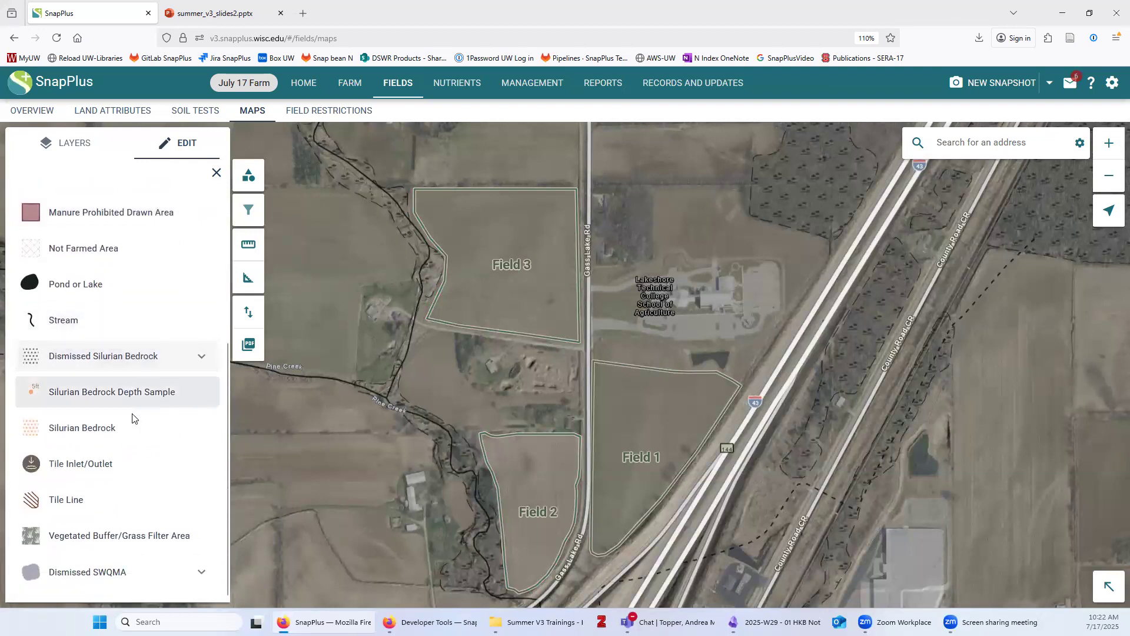
left_click(200, 571)
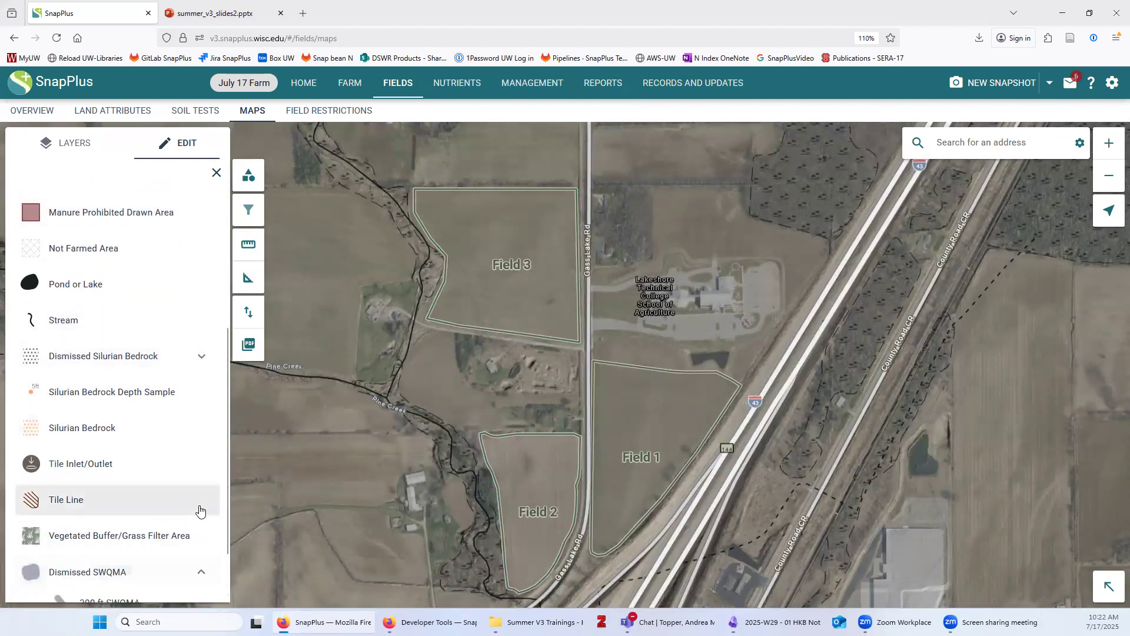
scroll(182, 530, "down", 2)
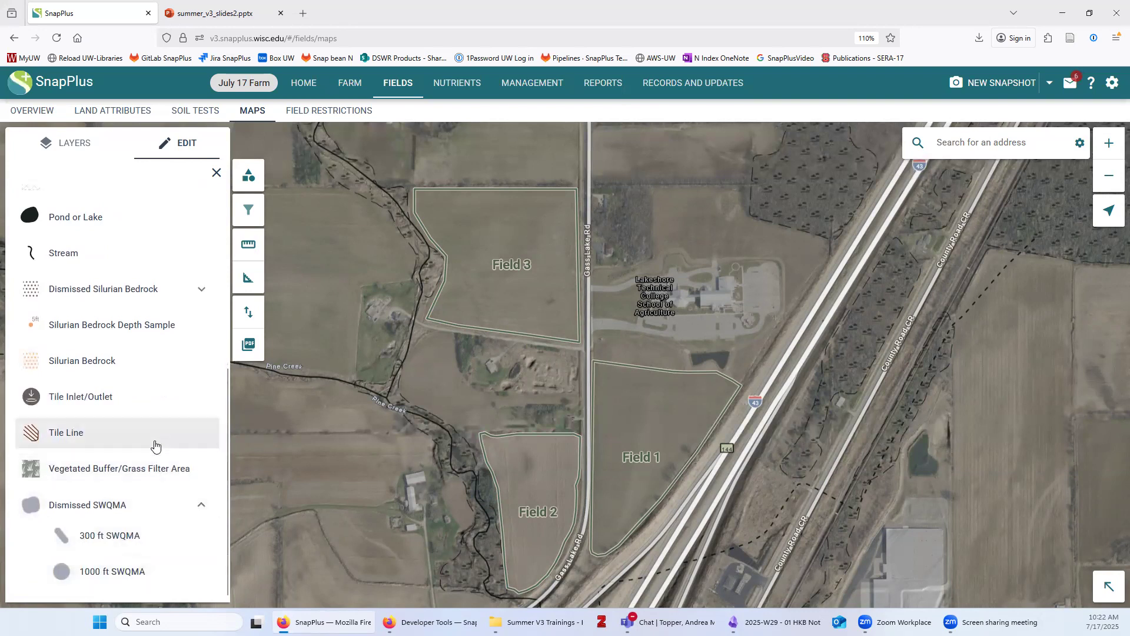
scroll(153, 448, "up", 6)
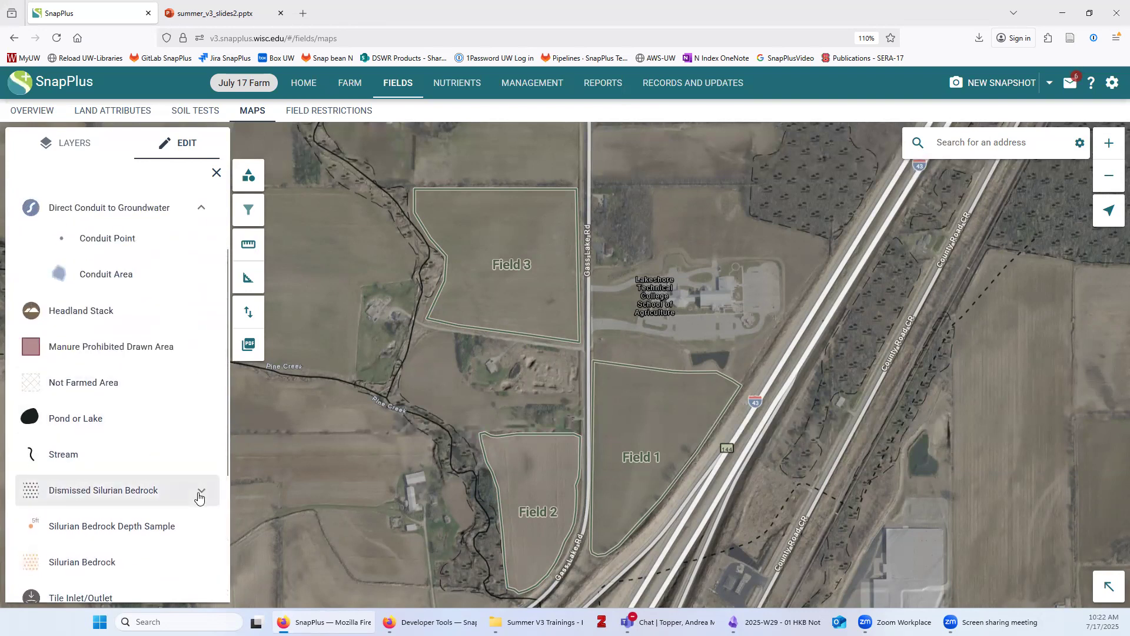
left_click(200, 491)
scroll(152, 477, "down", 4)
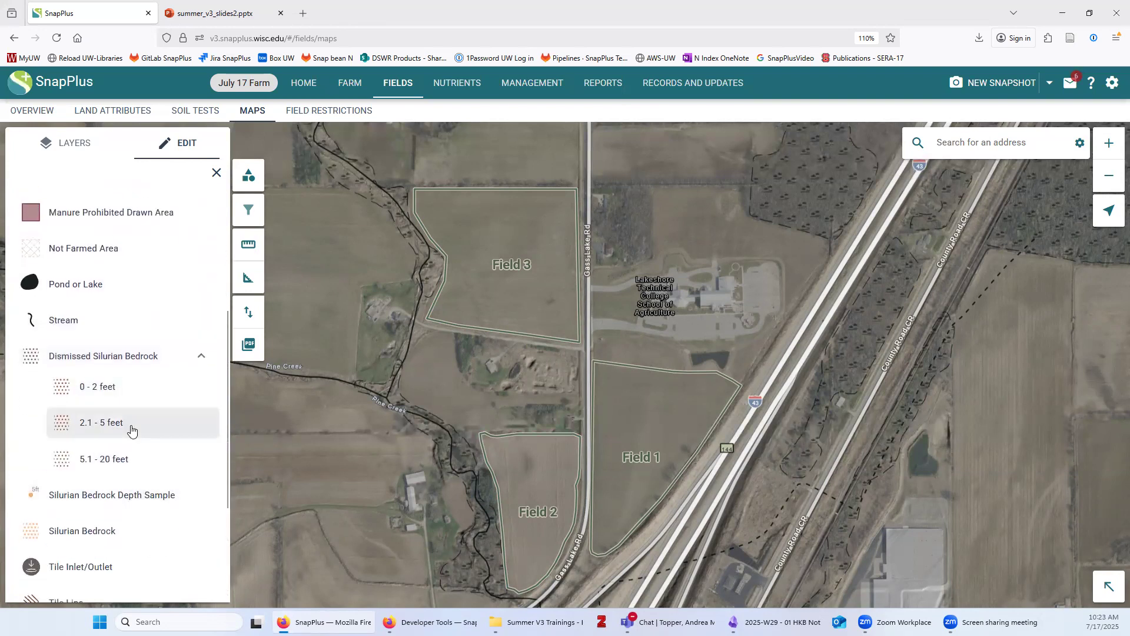
scroll(132, 430, "up", 7)
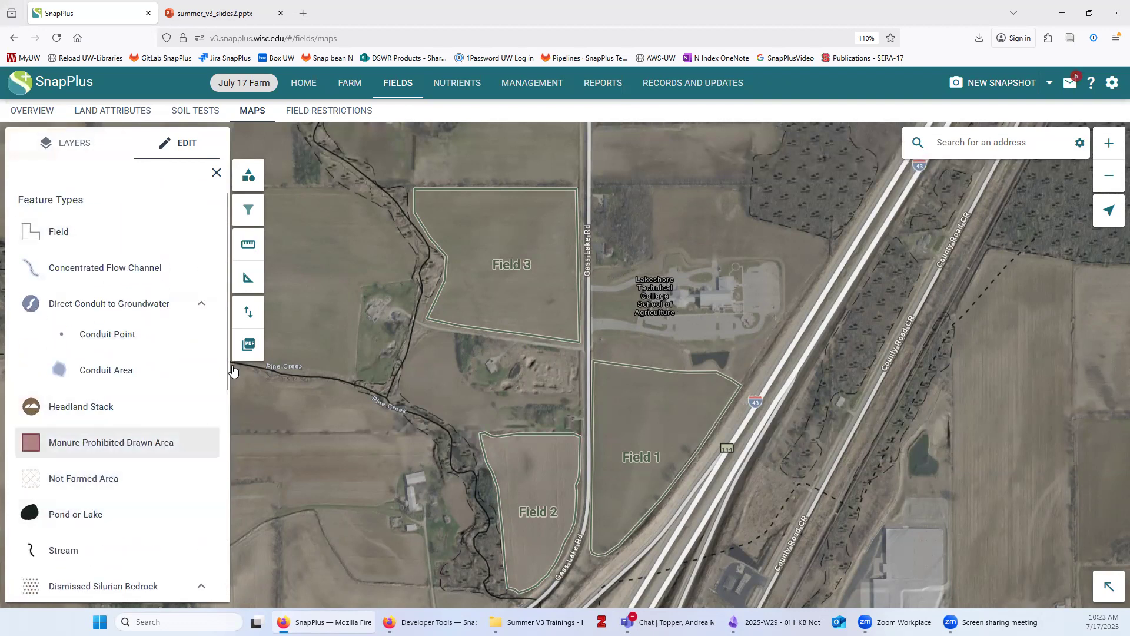
left_click(81, 150)
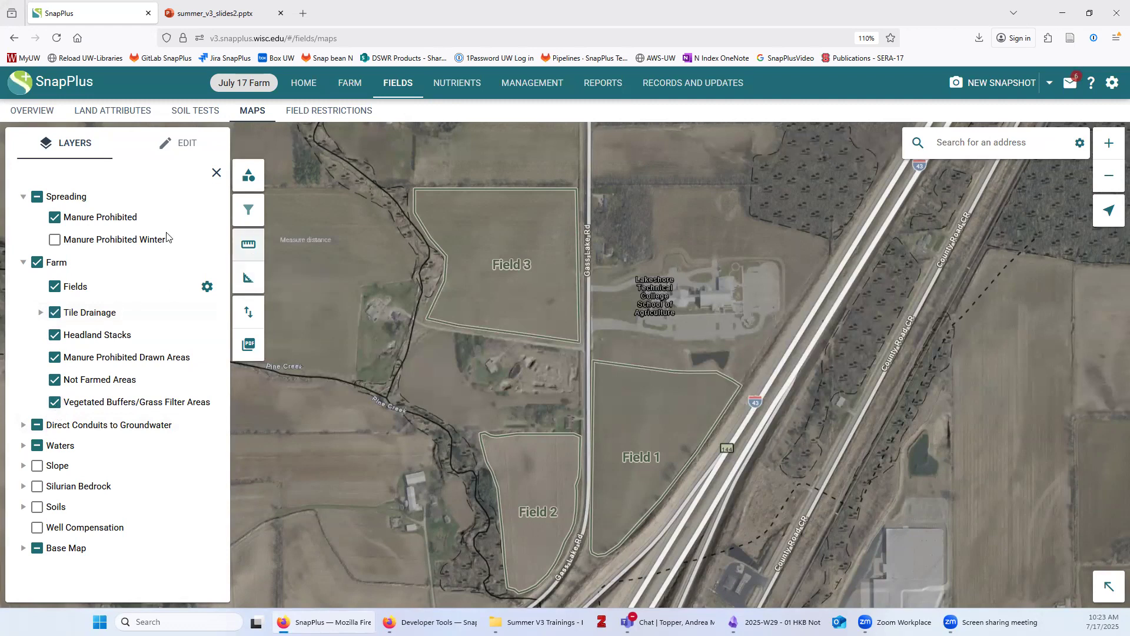
Turn on the SWQMA layer under Waters and display the map symbols legend
left_click(24, 446)
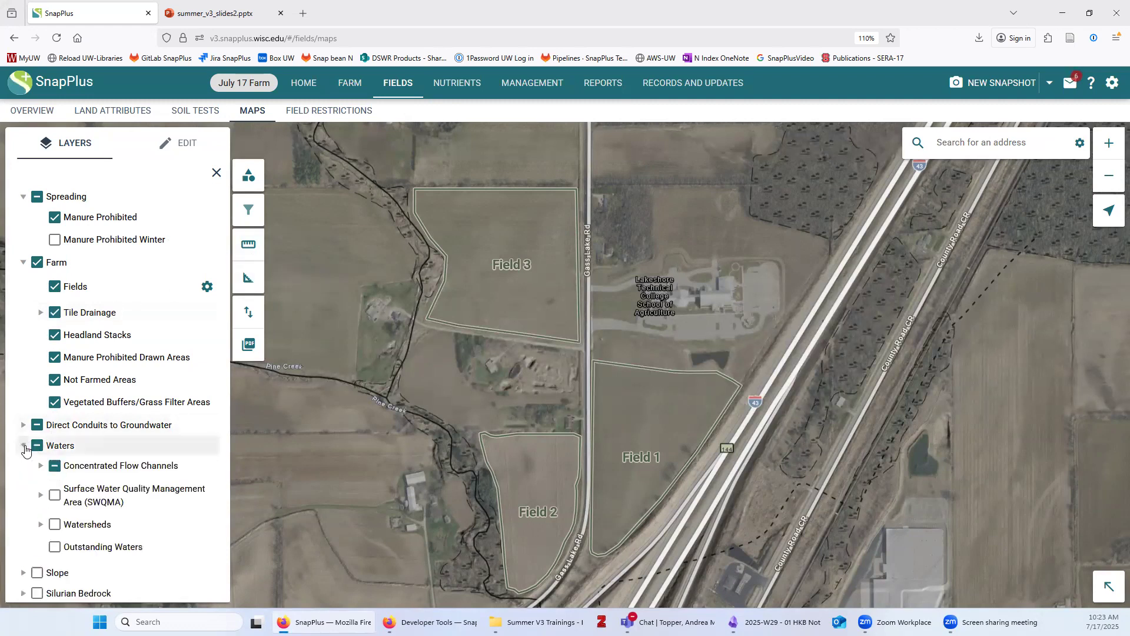
left_click(58, 496)
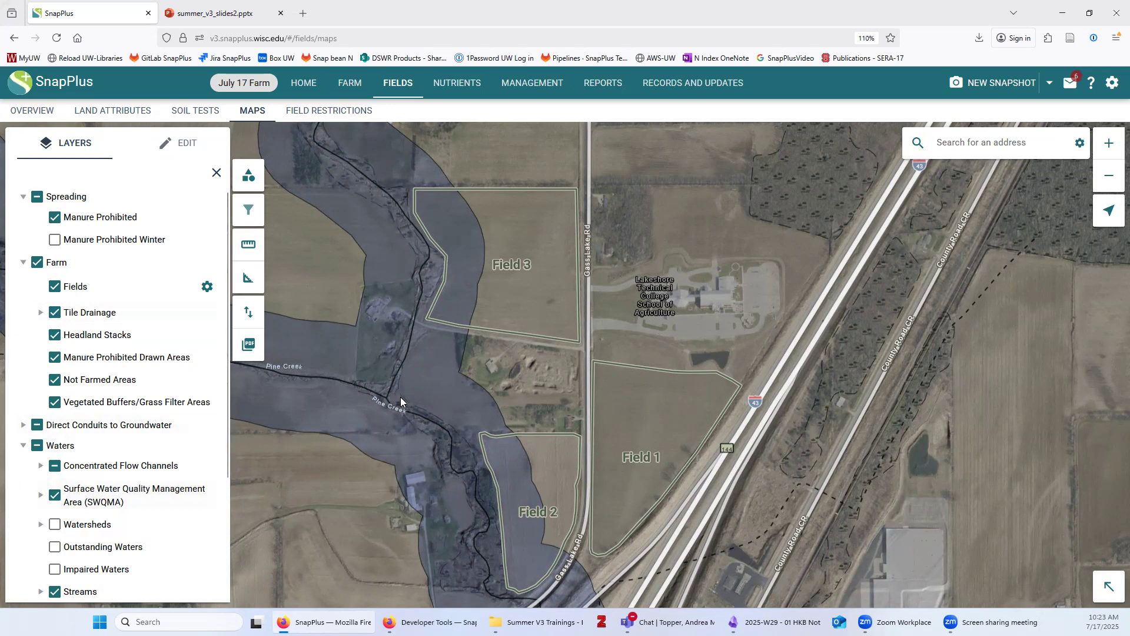
left_click(248, 177)
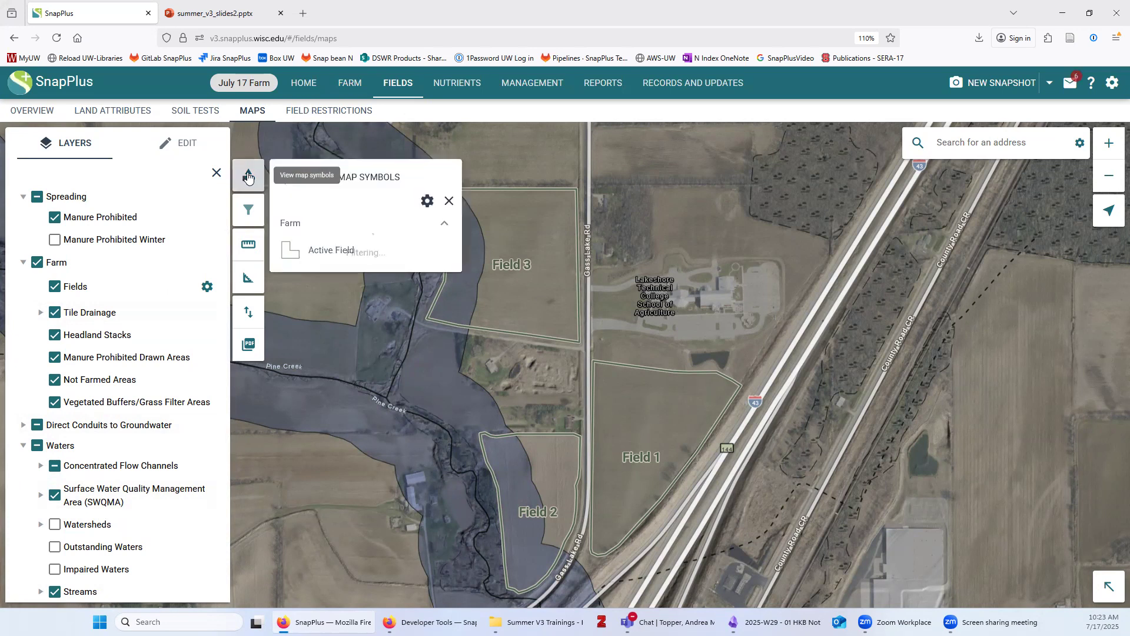
Collapse the layer panel and dock the Map Symbols legend at the map's upper left
left_click_drag(368, 170, 751, 160)
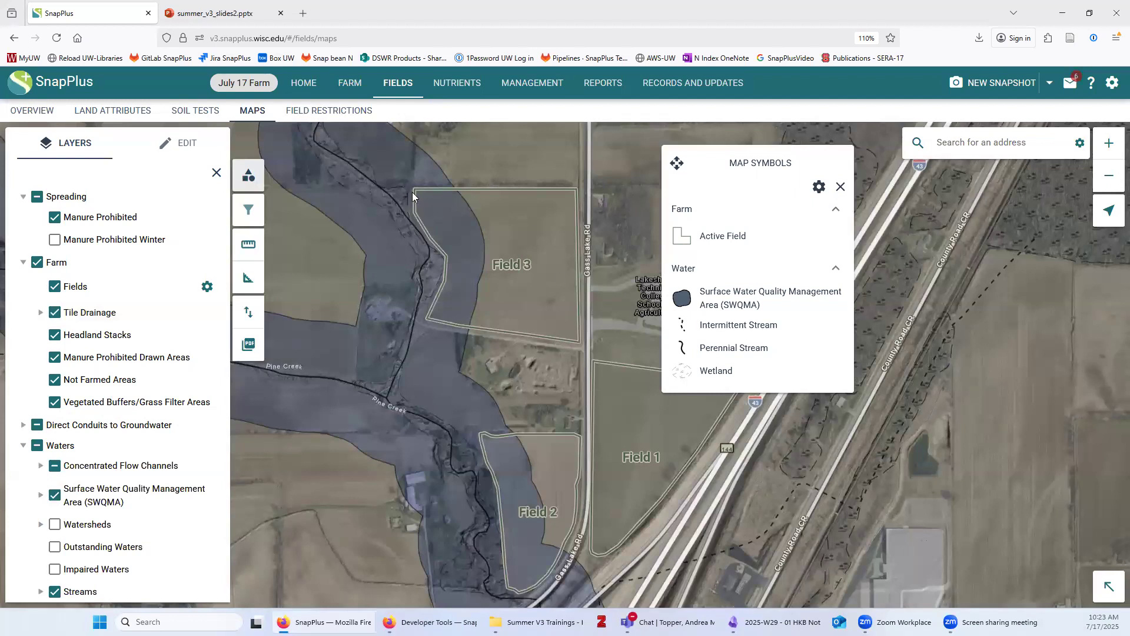
left_click_drag(730, 160, 975, 283)
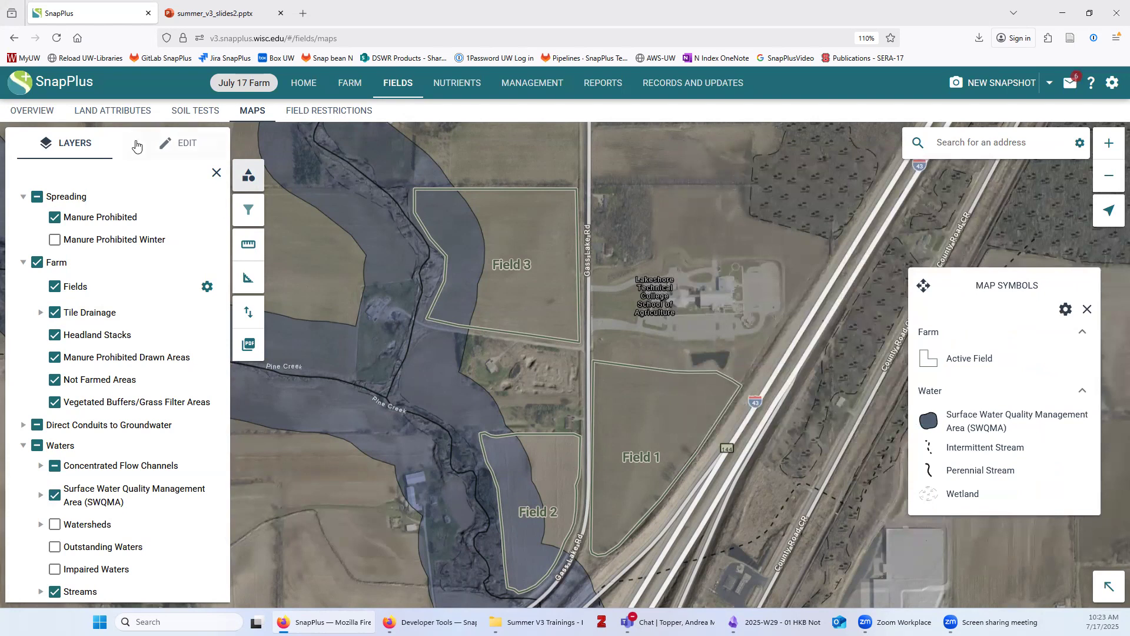
left_click(217, 173)
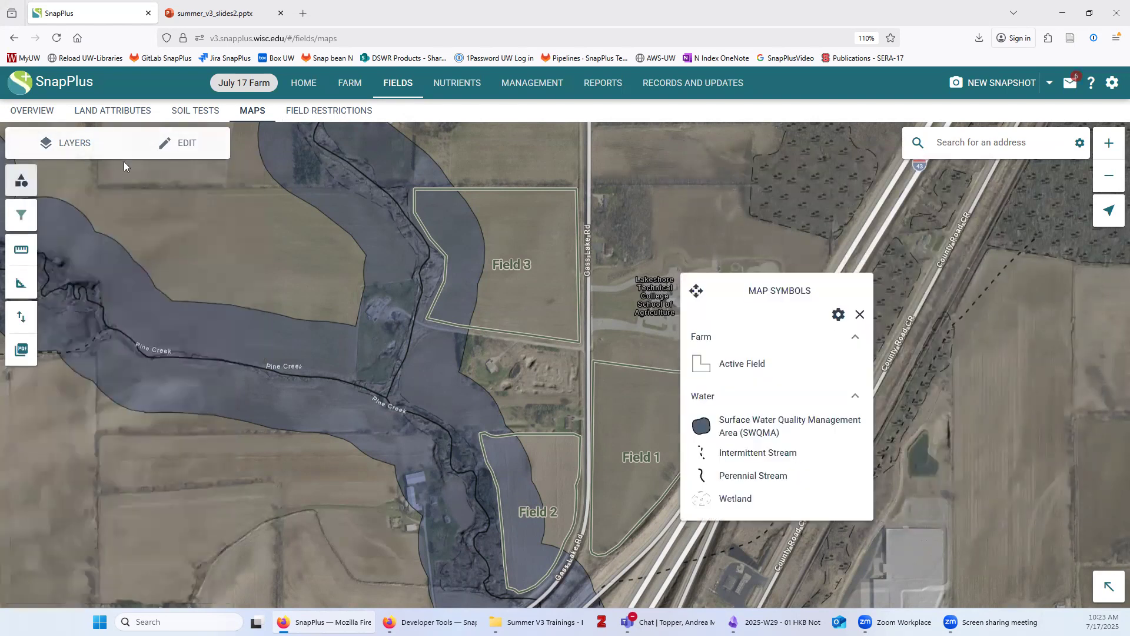
left_click_drag(696, 291, 80, 212)
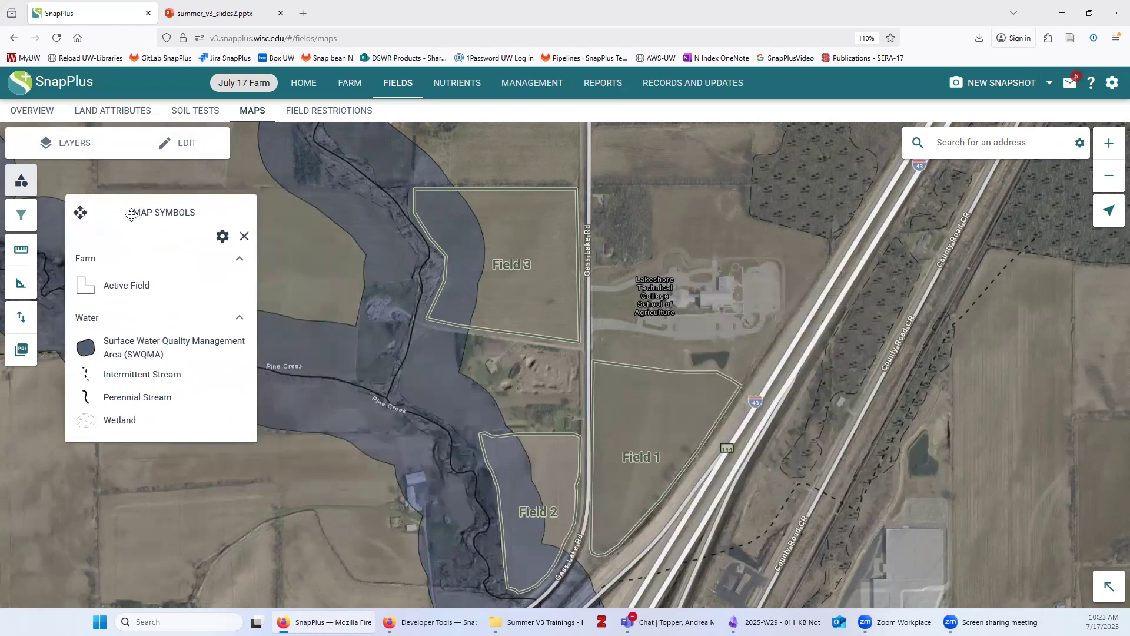
Uncheck Filter symbols by map extent and browse the full symbols legend
left_click(223, 237)
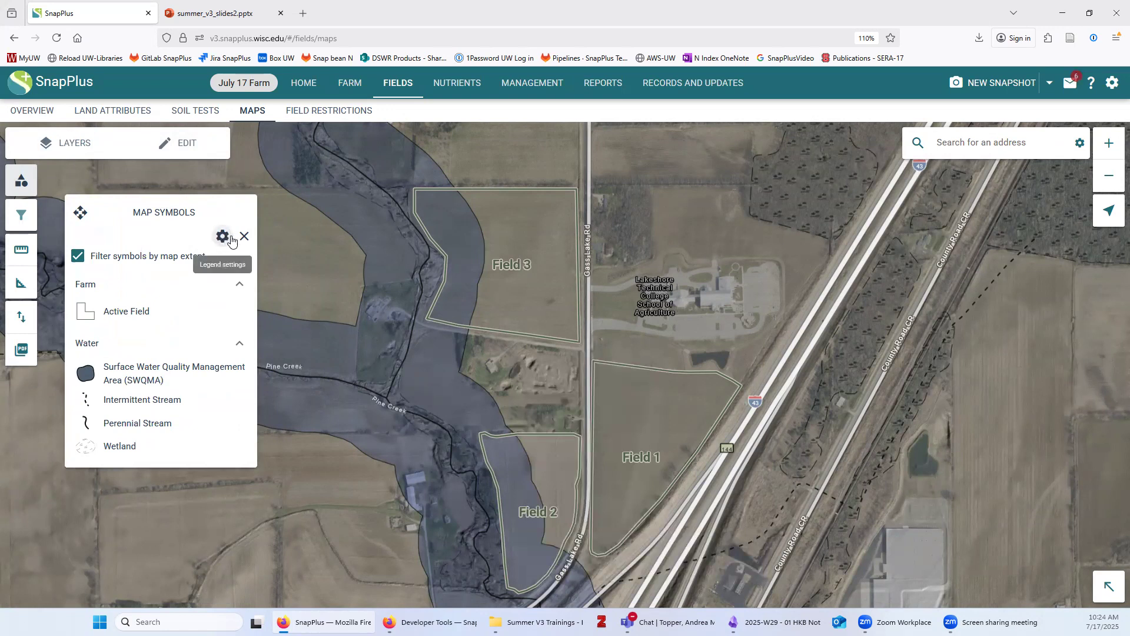
left_click(77, 257)
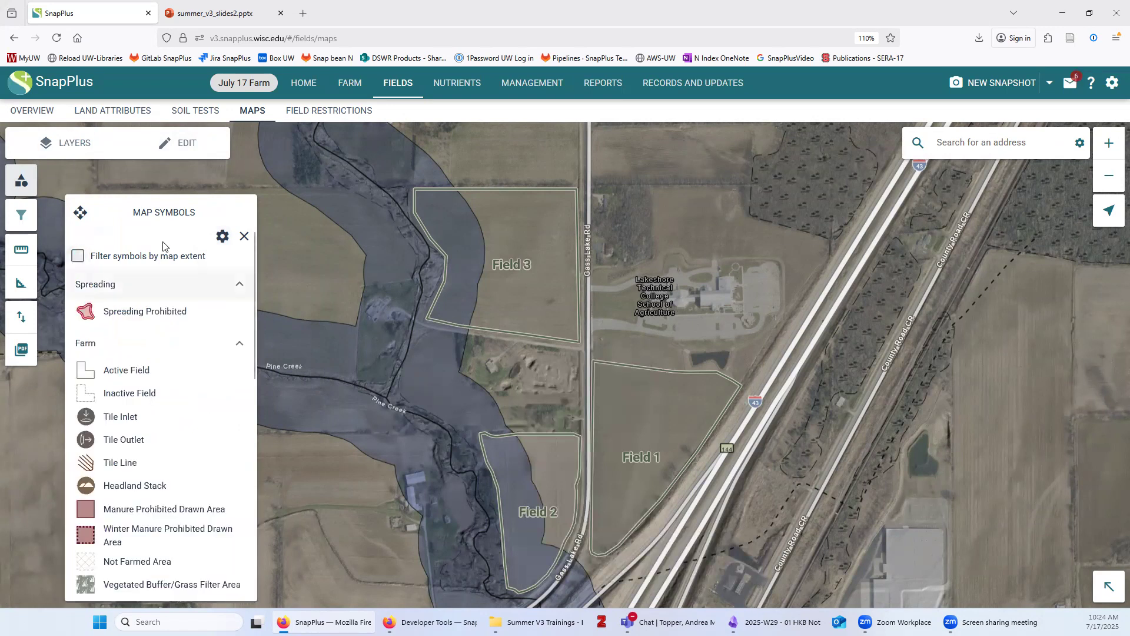
scroll(144, 407, "down", 2)
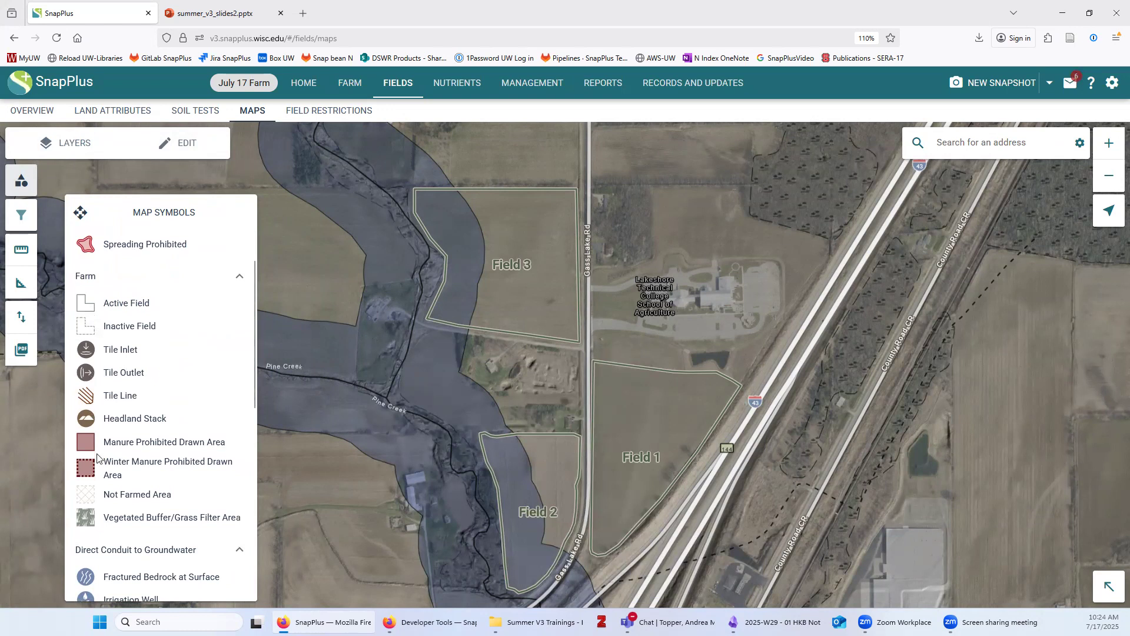
scroll(103, 488, "down", 4)
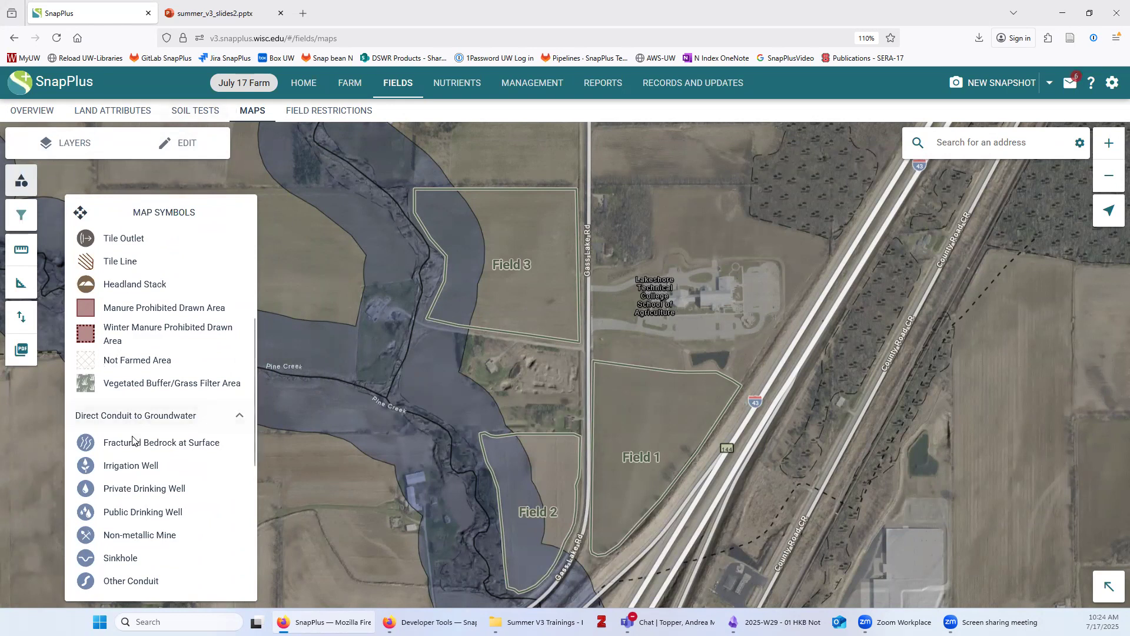
scroll(133, 437, "down", 8)
scroll(133, 436, "down", 1)
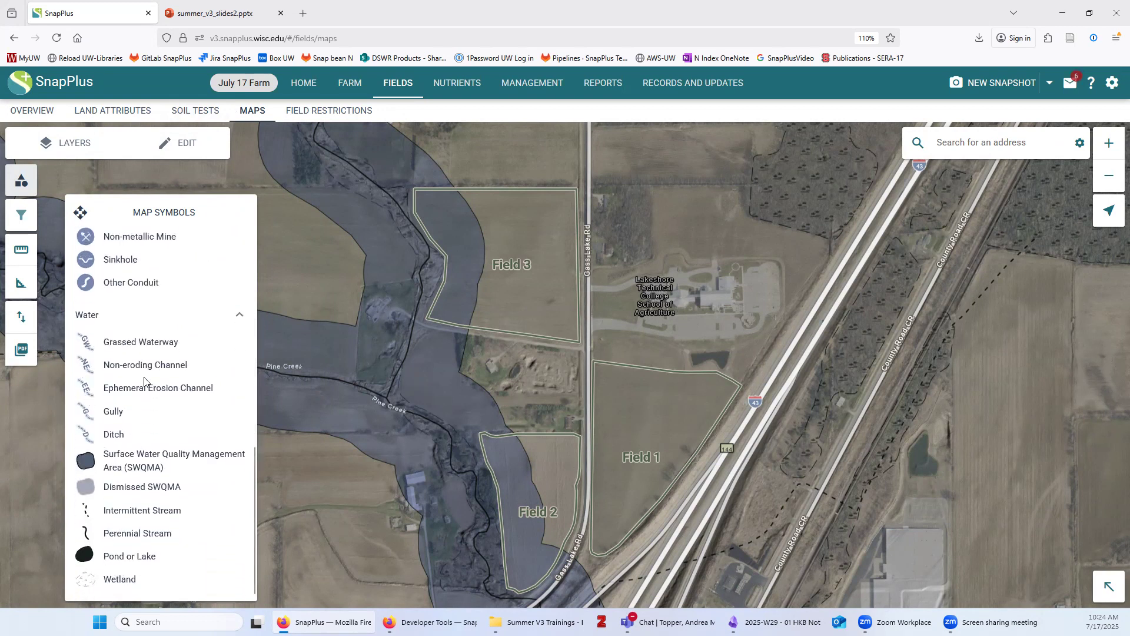
scroll(147, 387, "up", 9)
scroll(147, 387, "up", 2)
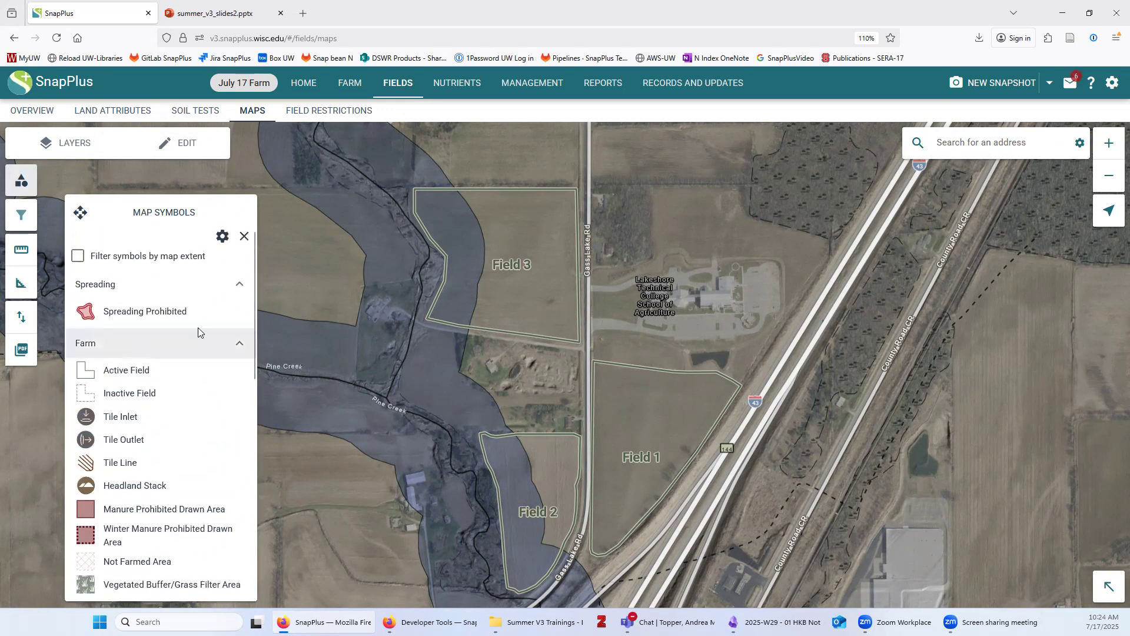
Re-enable Filter symbols by map extent and start searching for the farm's street address
left_click_drag(452, 253, 466, 265)
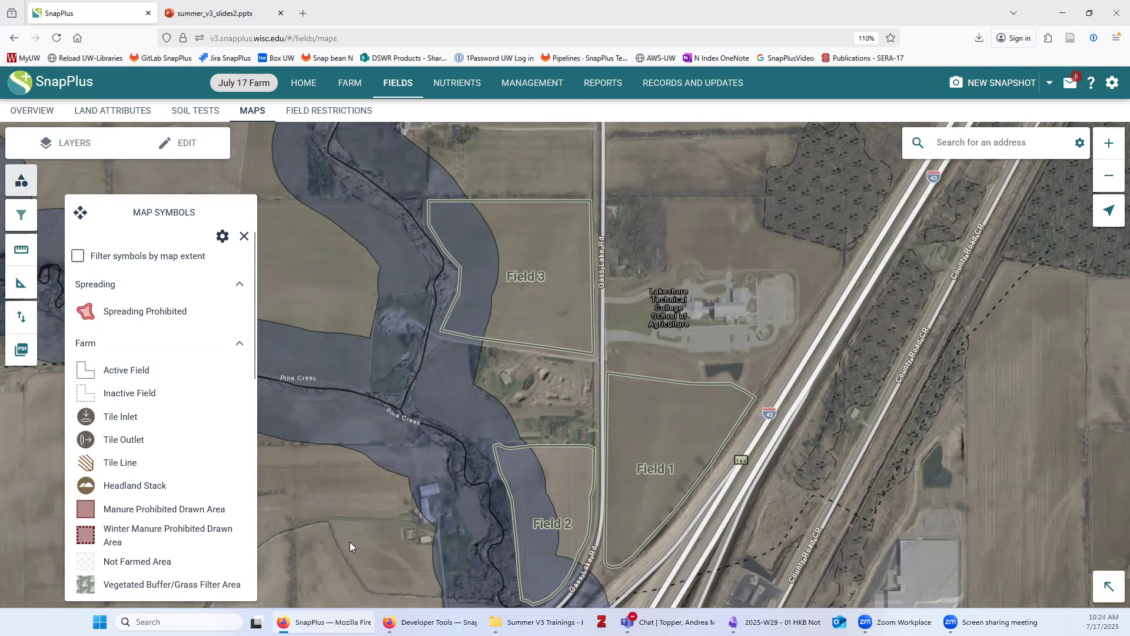
left_click_drag(79, 210, 141, 188)
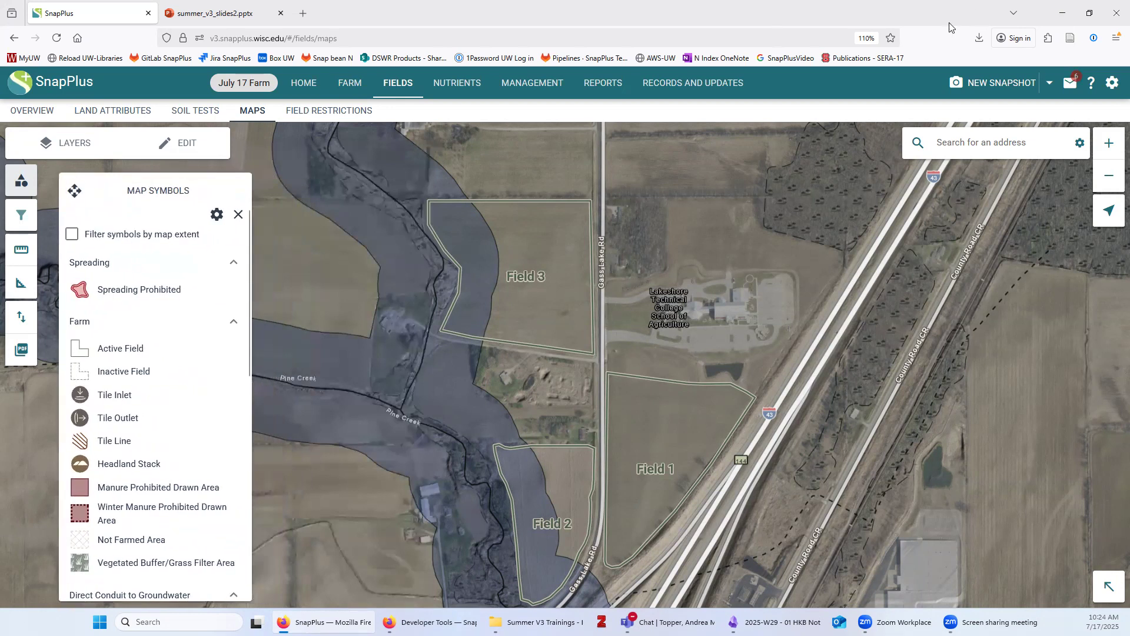
left_click(71, 234)
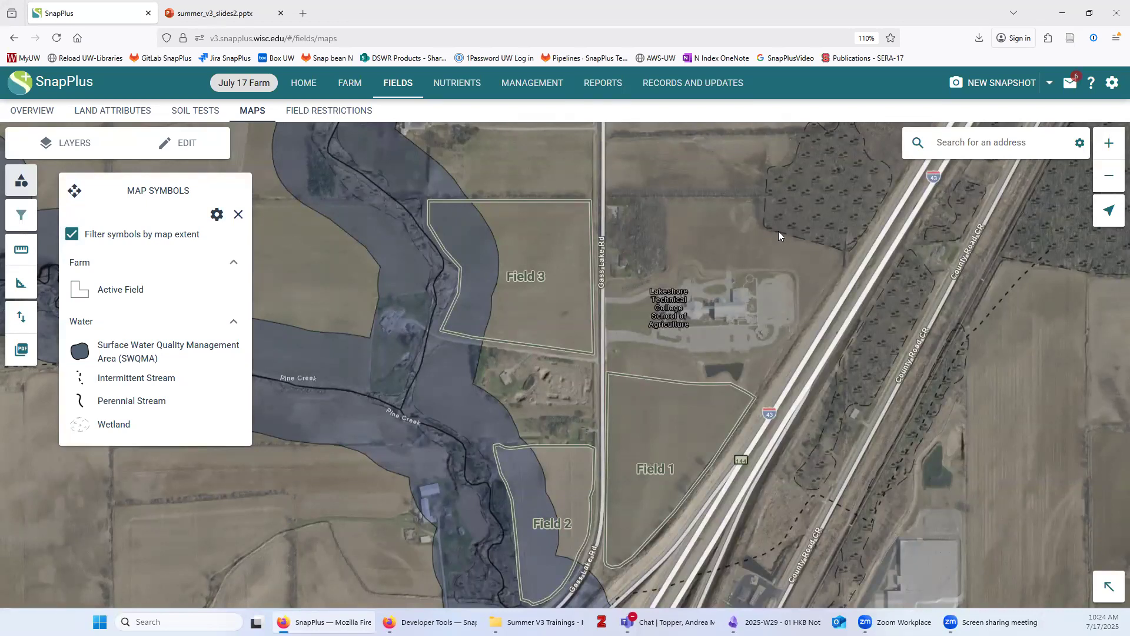
left_click(1018, 145)
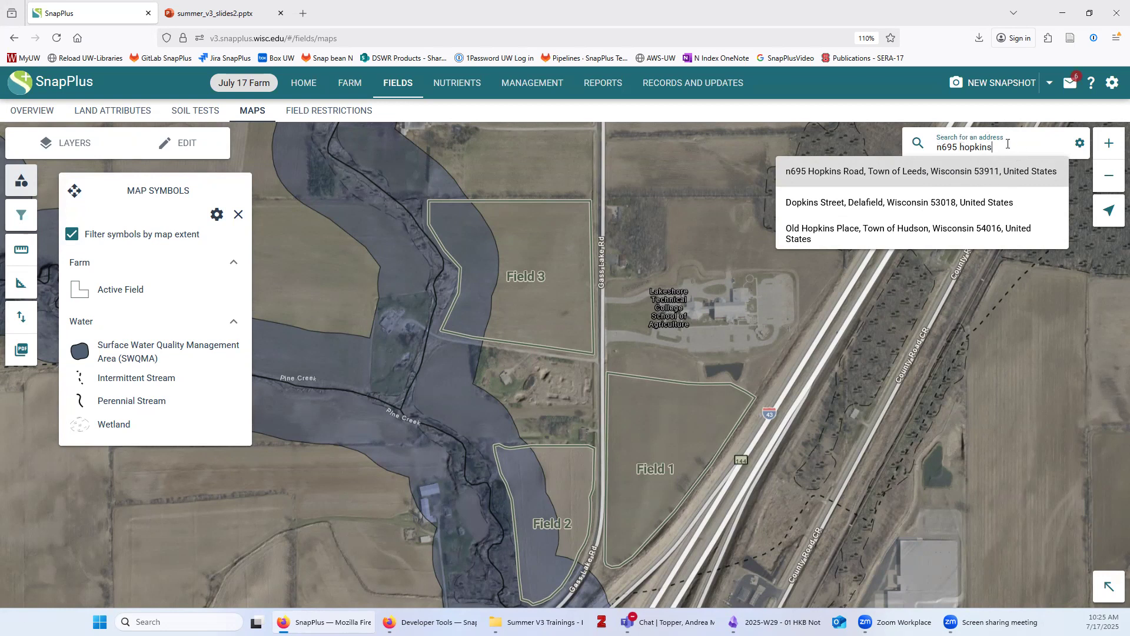
Jump to the first address suggestion, zoom out, and close the Map Symbols legend
left_click(843, 172)
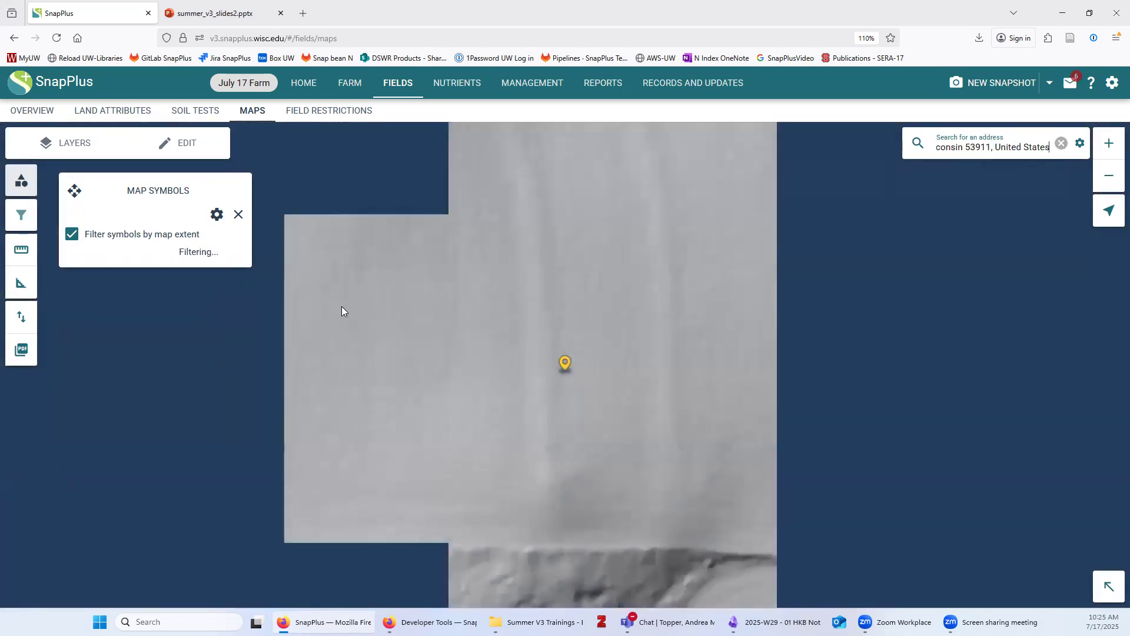
scroll(533, 398, "down", 1)
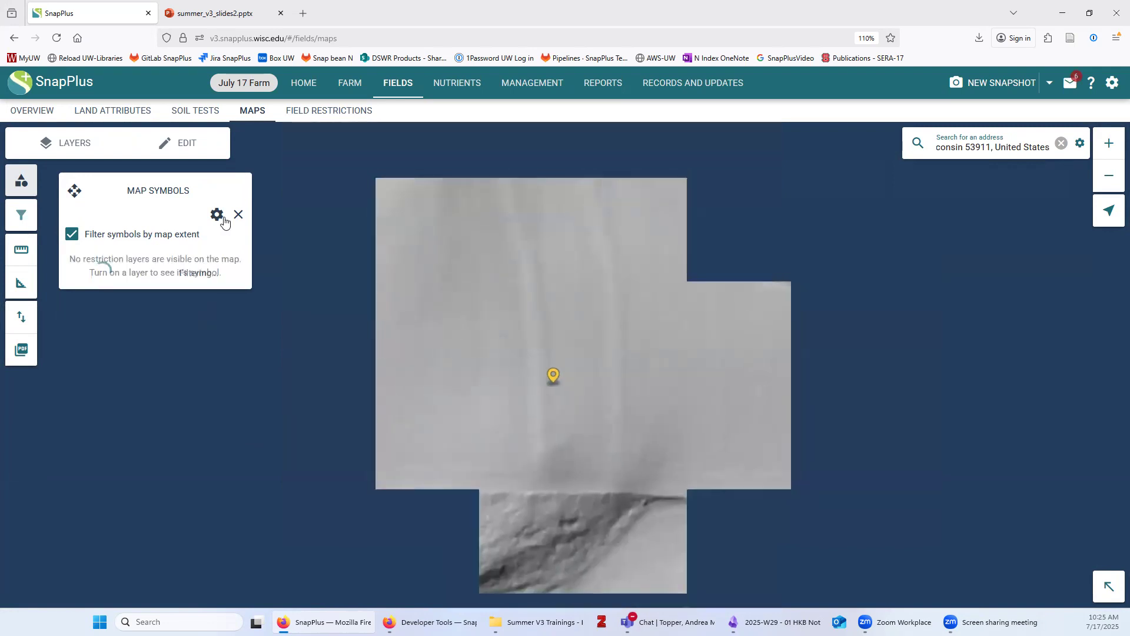
left_click(238, 215)
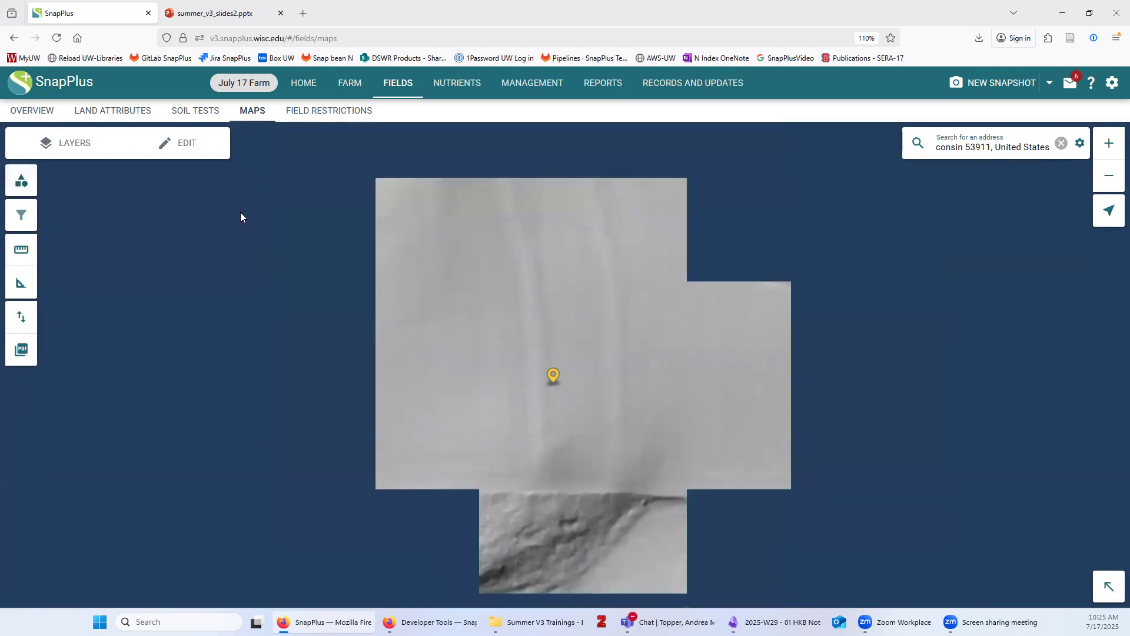
Switch the base map to Leaf On imagery
left_click(83, 146)
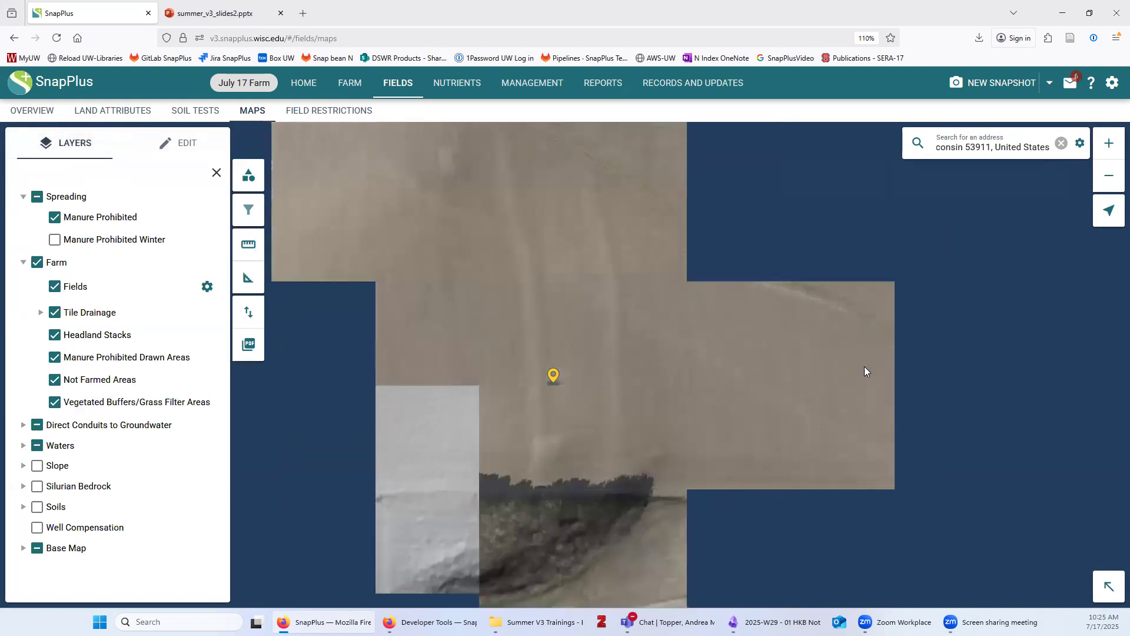
left_click_drag(685, 350, 486, 312)
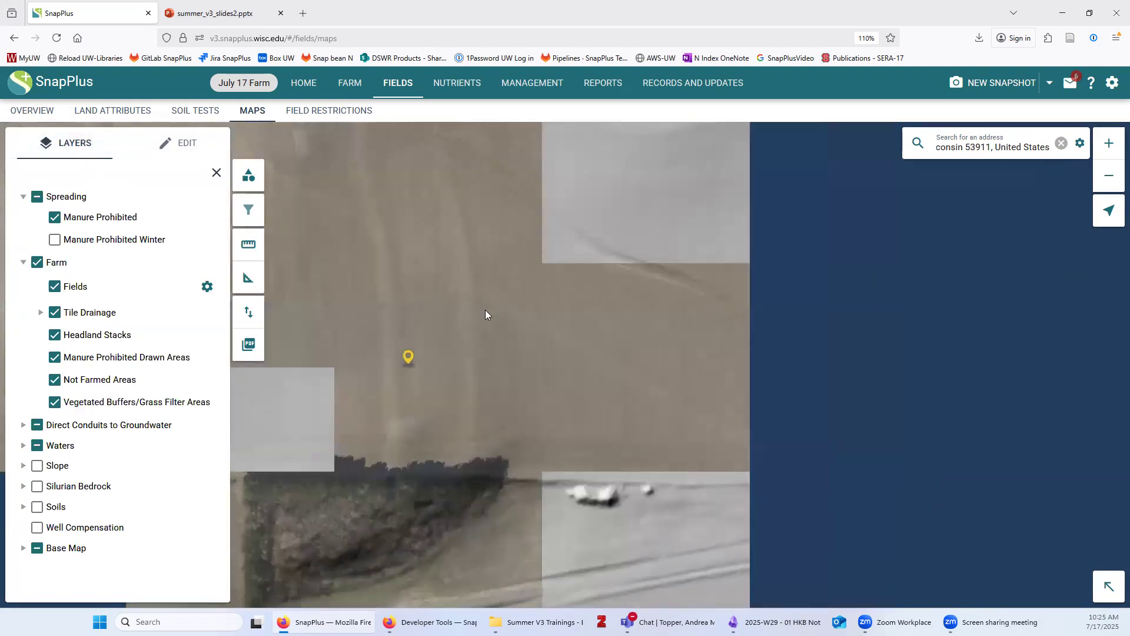
scroll(622, 330, "down", 1)
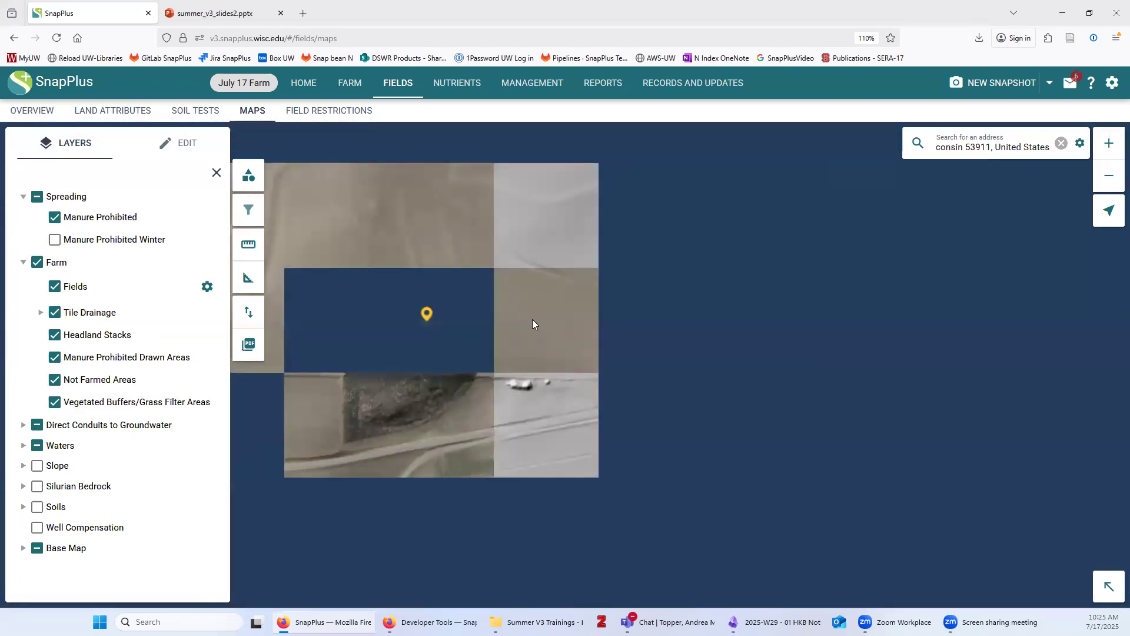
left_click(24, 548)
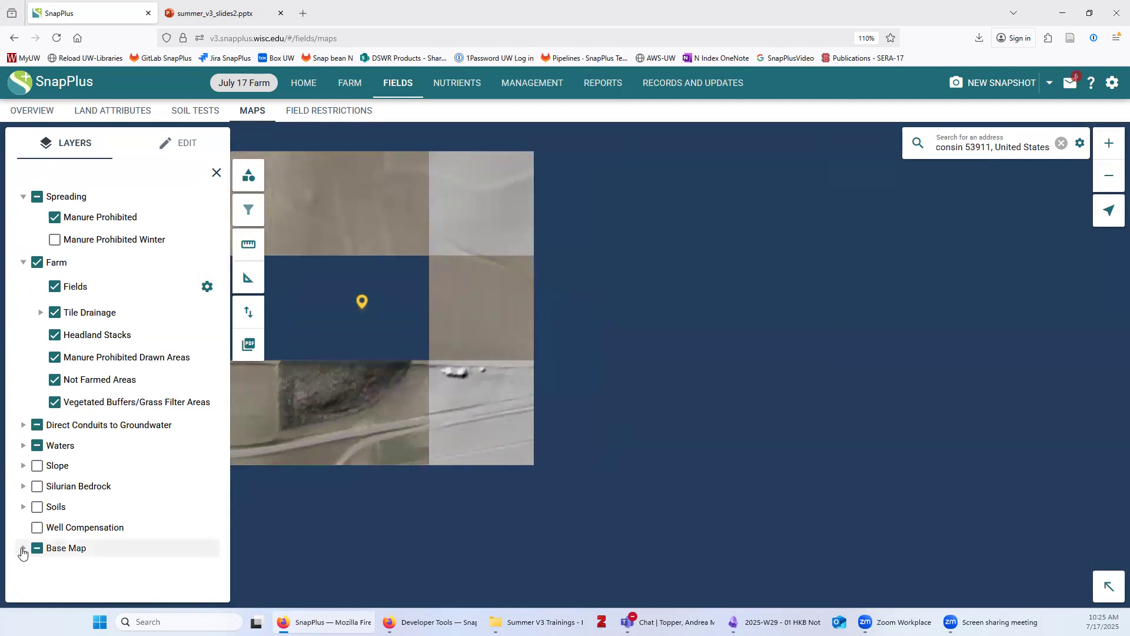
scroll(157, 531, "down", 2)
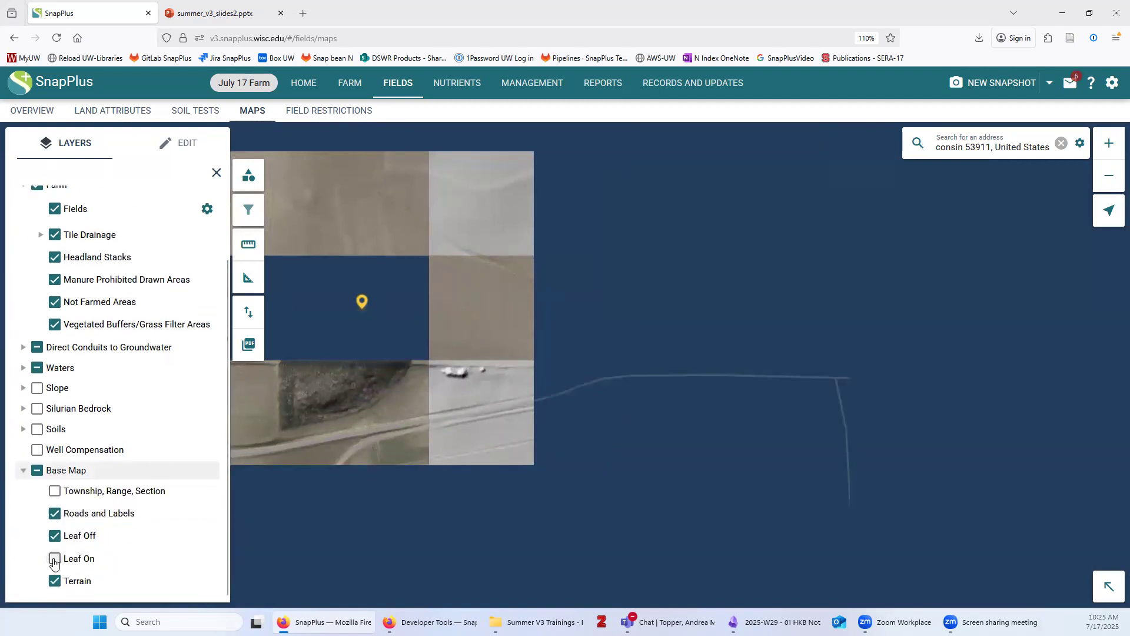
left_click(58, 552)
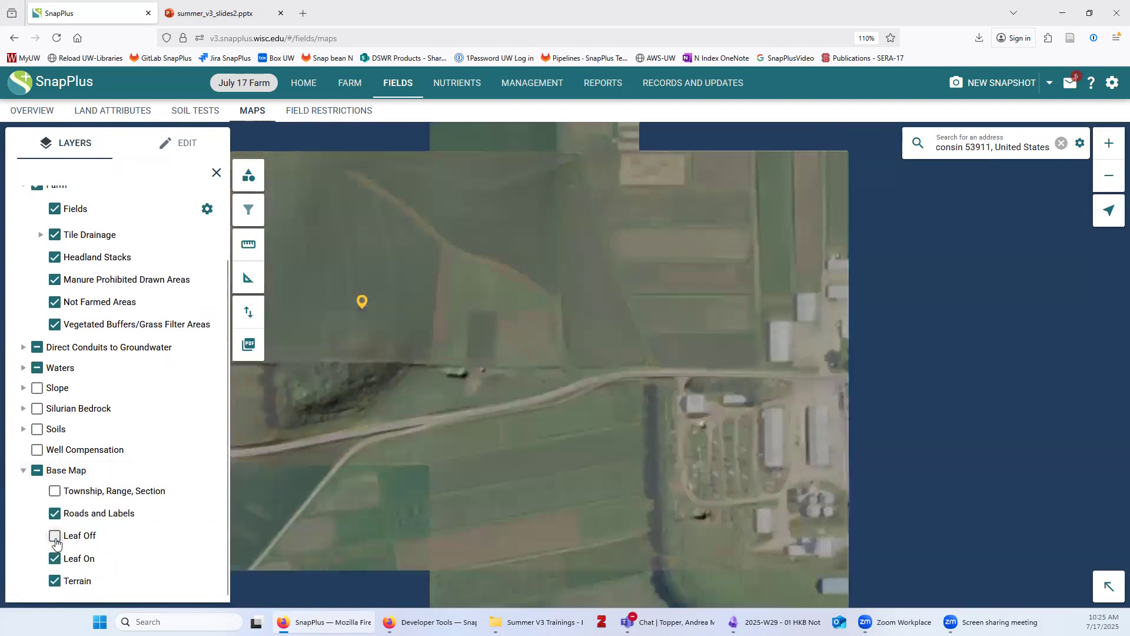
Pan and zoom the map to centre on the farmstead
left_click_drag(743, 409, 488, 332)
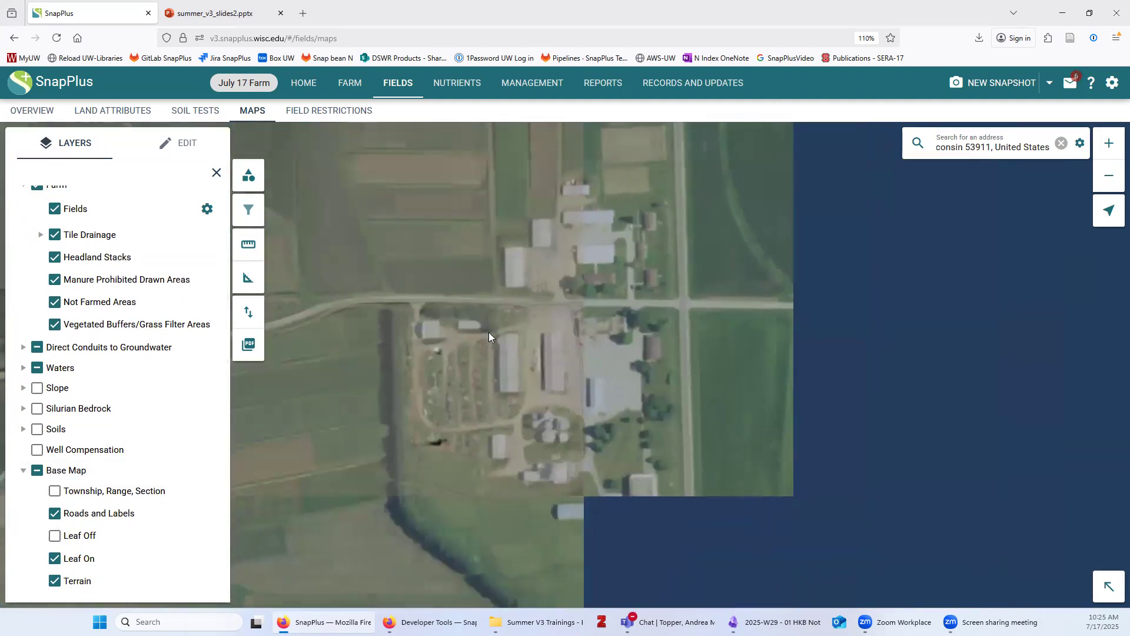
scroll(571, 381, "down", 2)
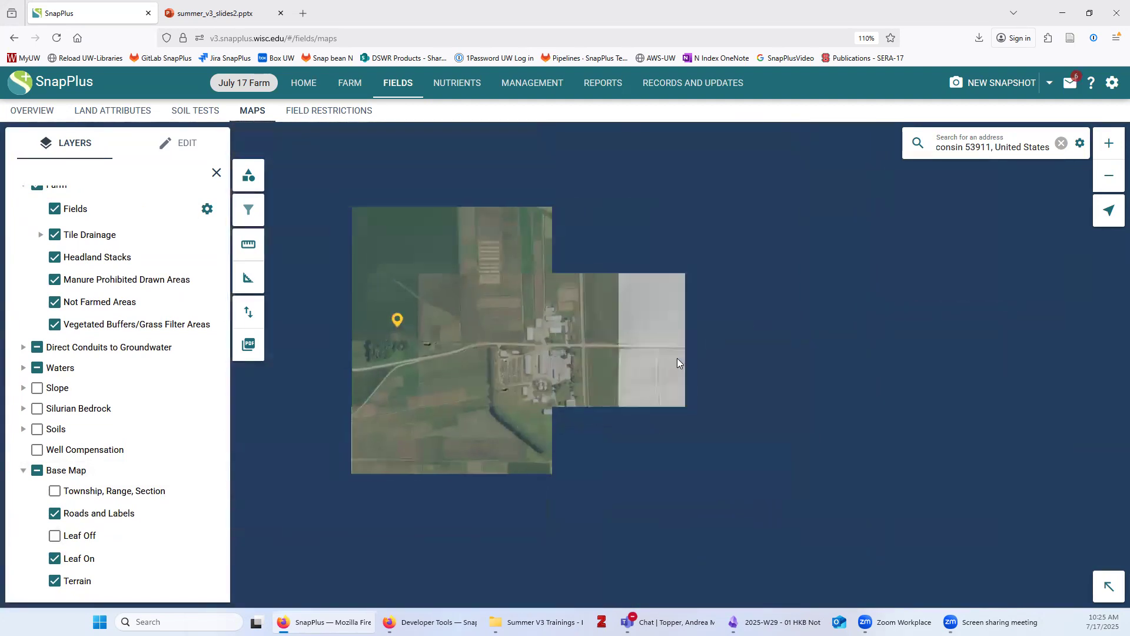
mouse_move(653, 362)
left_mouse_down()
mouse_move(564, 363)
mouse_move(703, 360)
left_mouse_up()
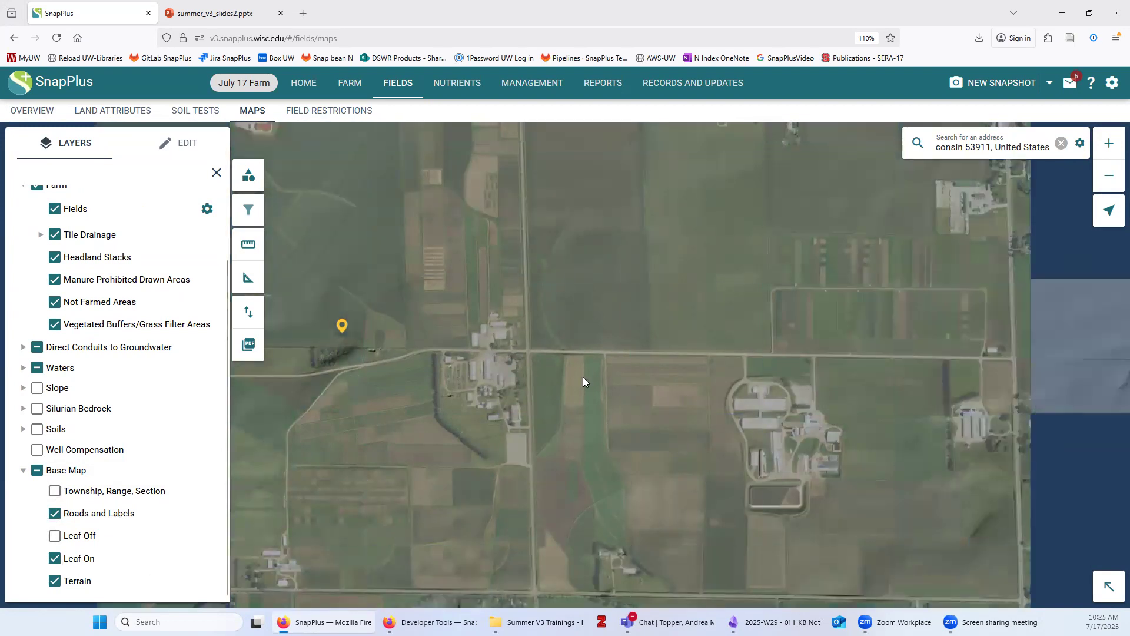
left_click_drag(578, 380, 471, 316)
Frame the farmstead's buffer circle and toggle the Terrain shading off and back on
scroll(592, 399, "up", 1)
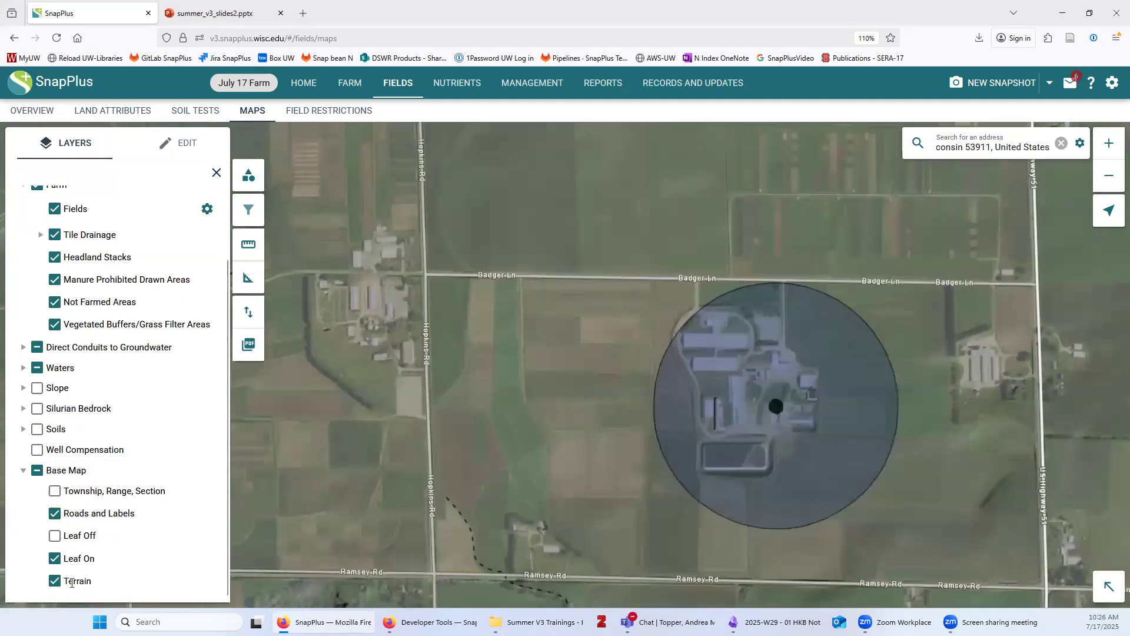
left_click_drag(425, 427, 335, 388)
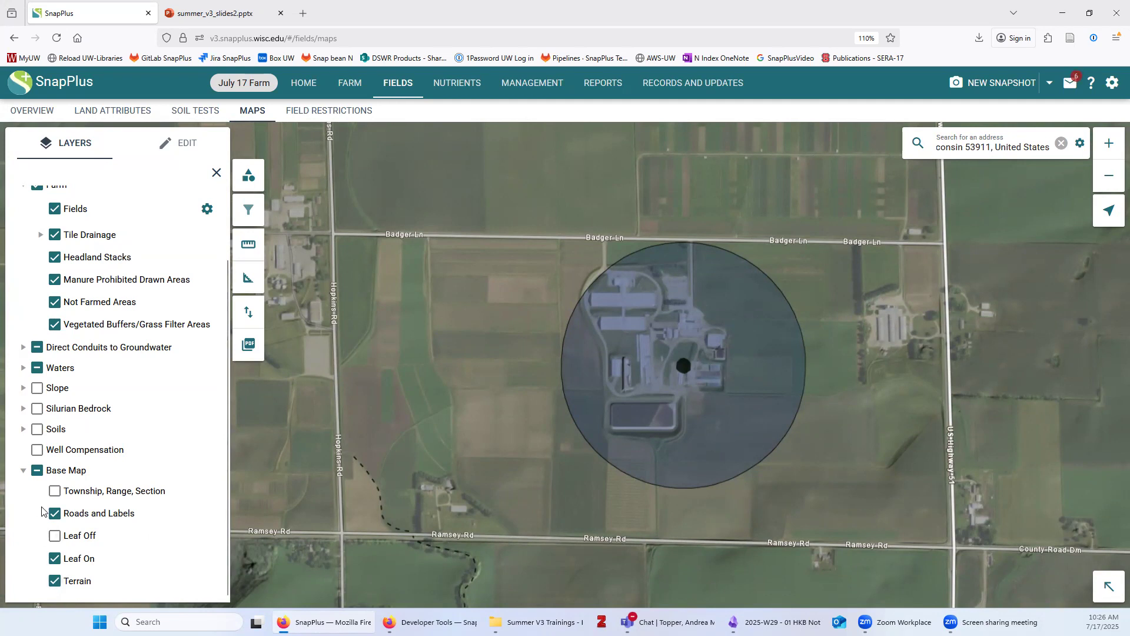
left_click(56, 582)
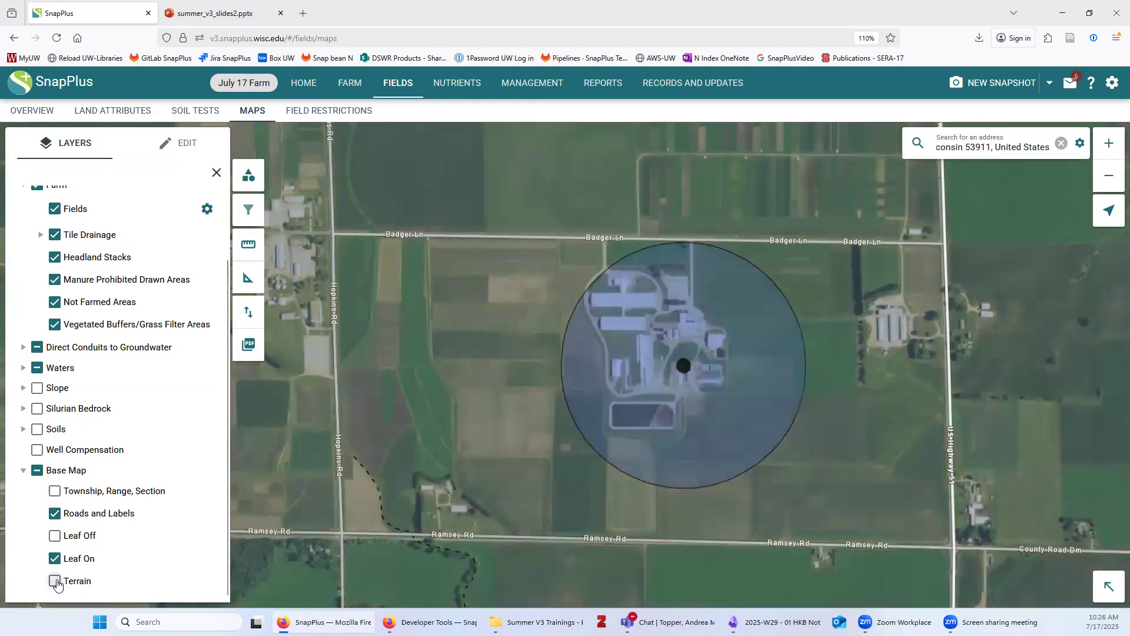
left_click(55, 581)
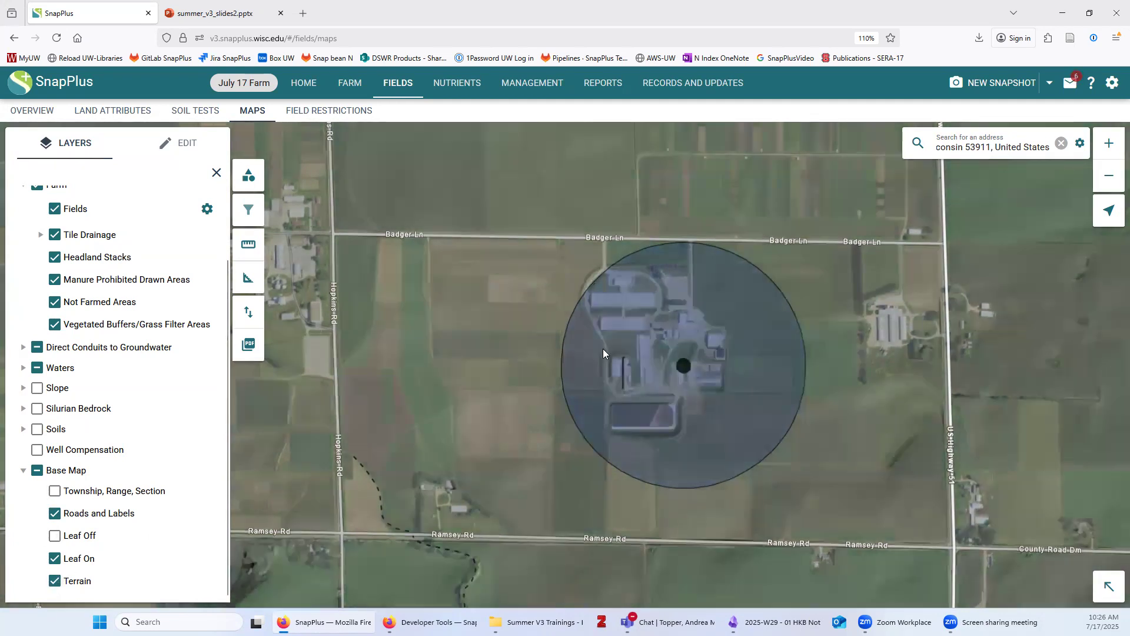
left_click_drag(822, 353, 682, 350)
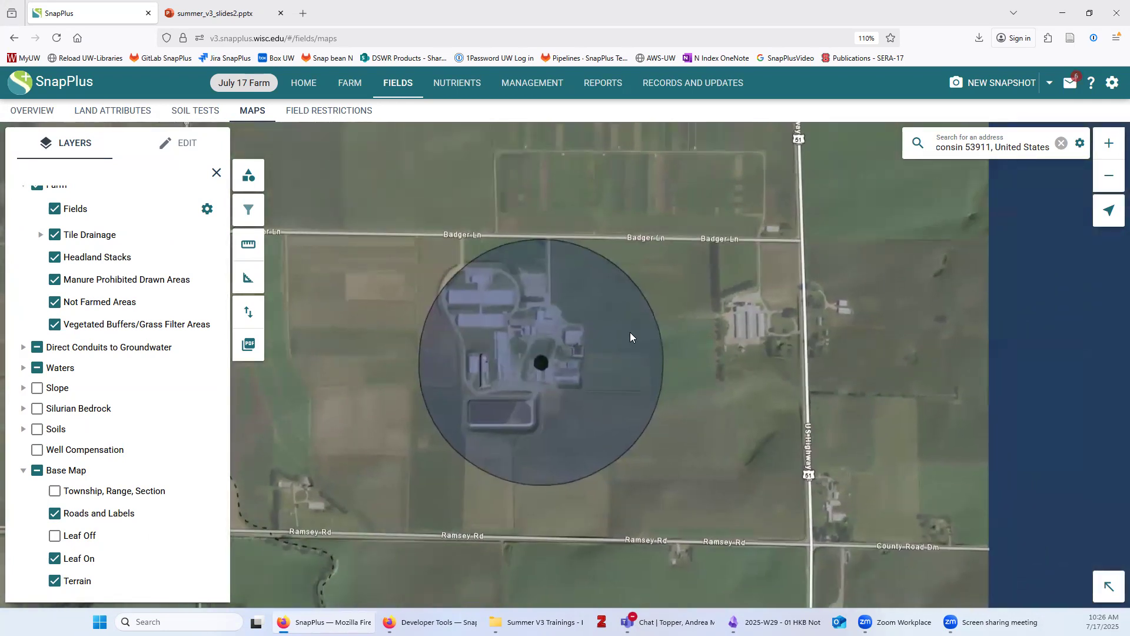
scroll(546, 382, "up", 2)
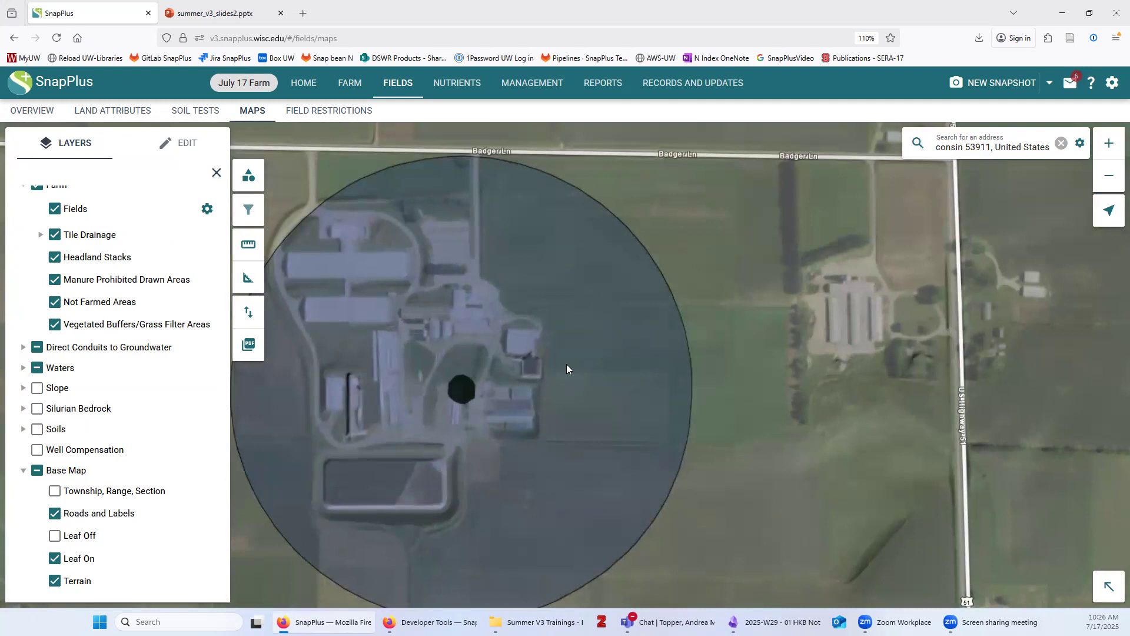
scroll(471, 386, "down", 1)
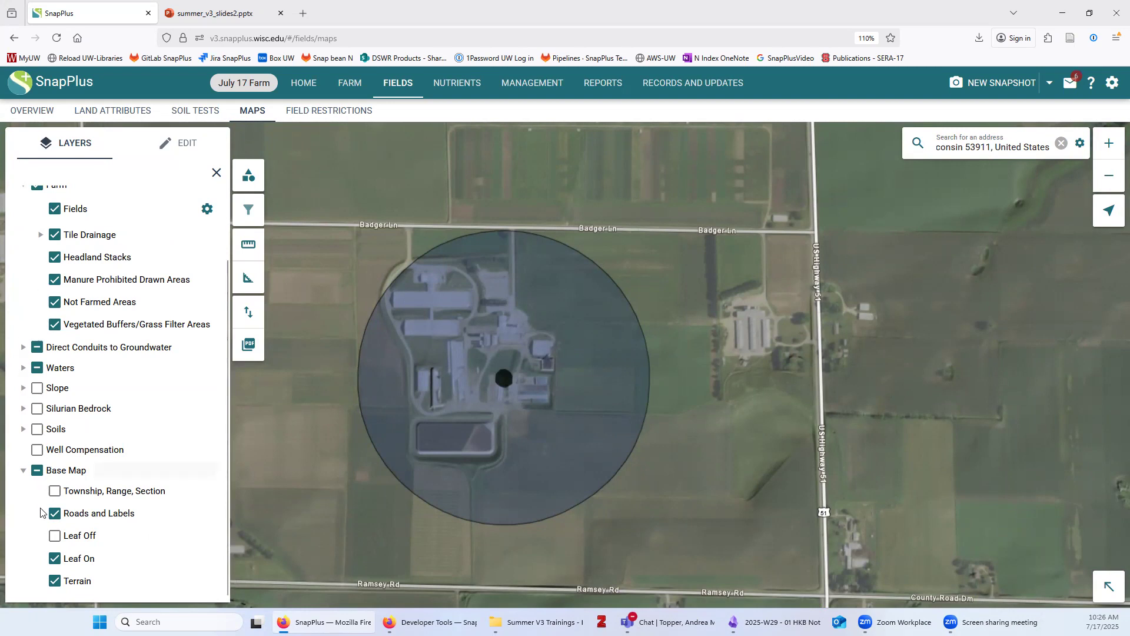
Toggle SWQMA and Waterbodies off and on, and show the expanded Waterbodies sublayer
left_click(24, 368)
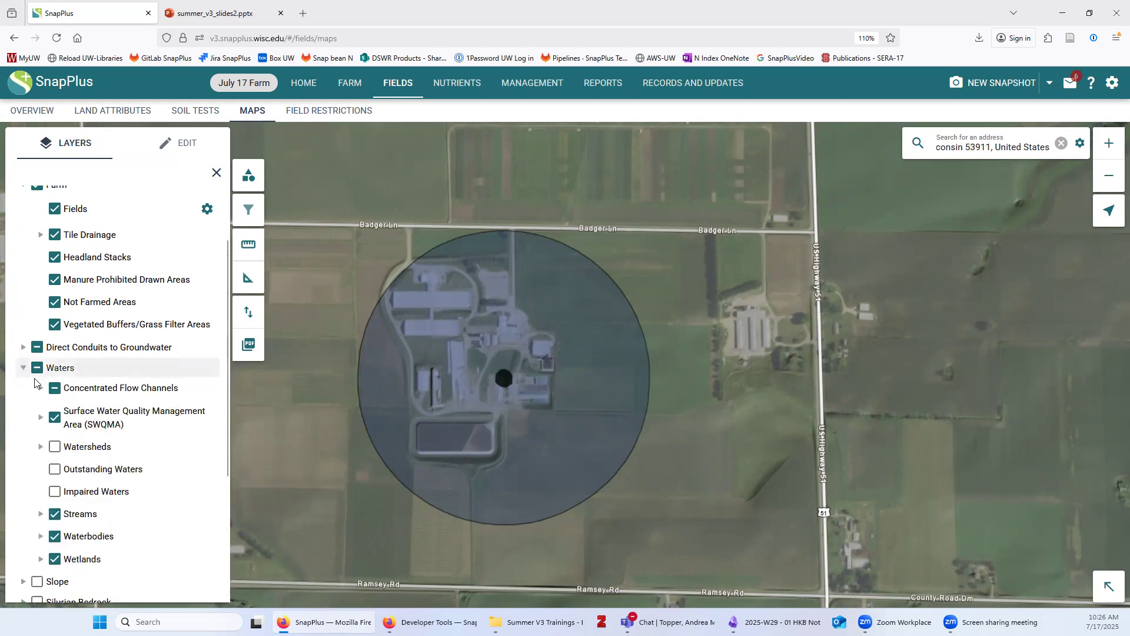
left_click(56, 418)
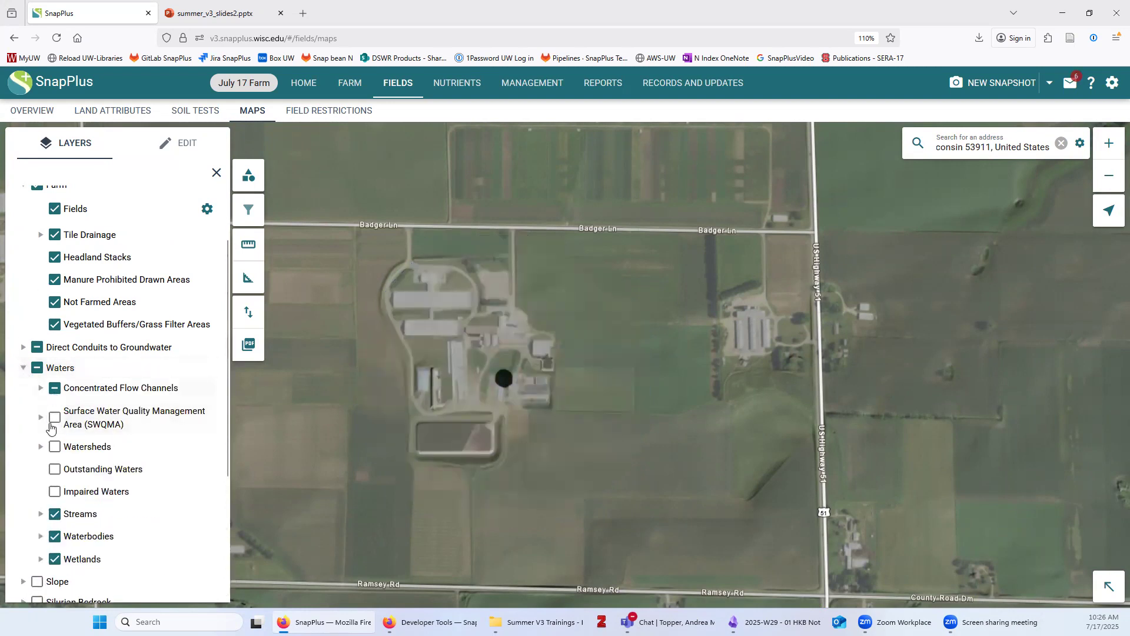
left_click(55, 536)
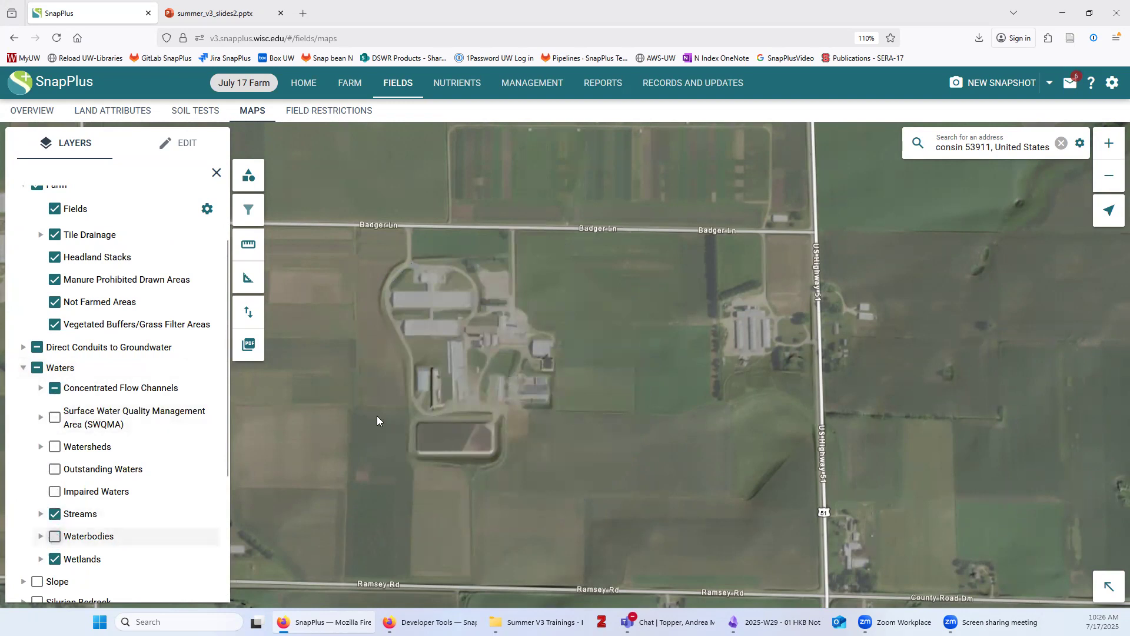
scroll(487, 400, "up", 3)
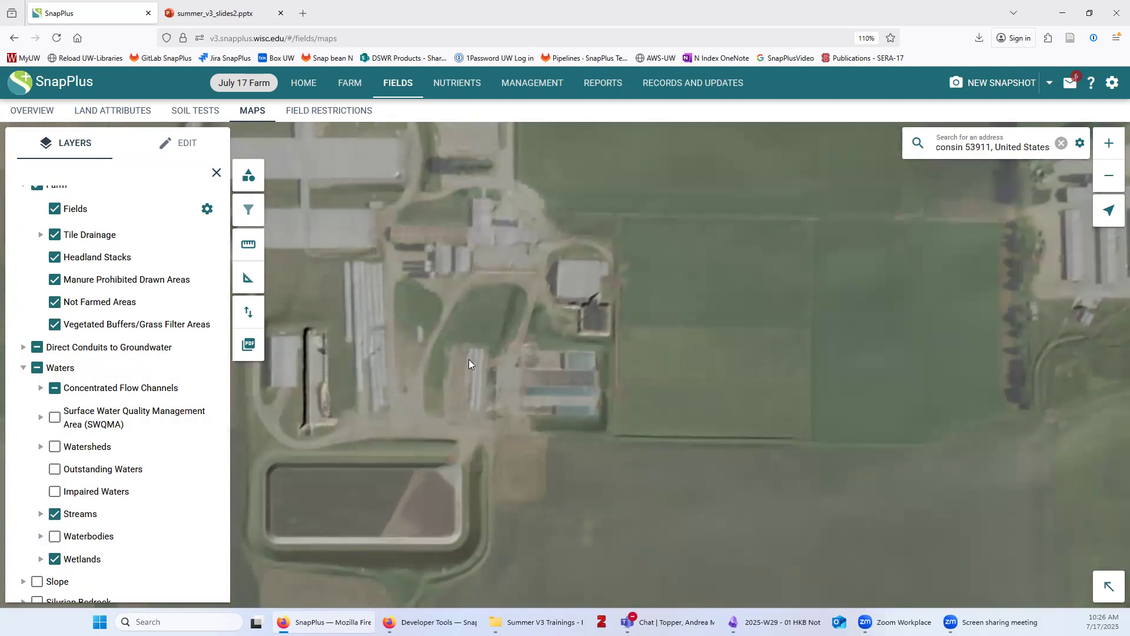
scroll(470, 359, "down", 1)
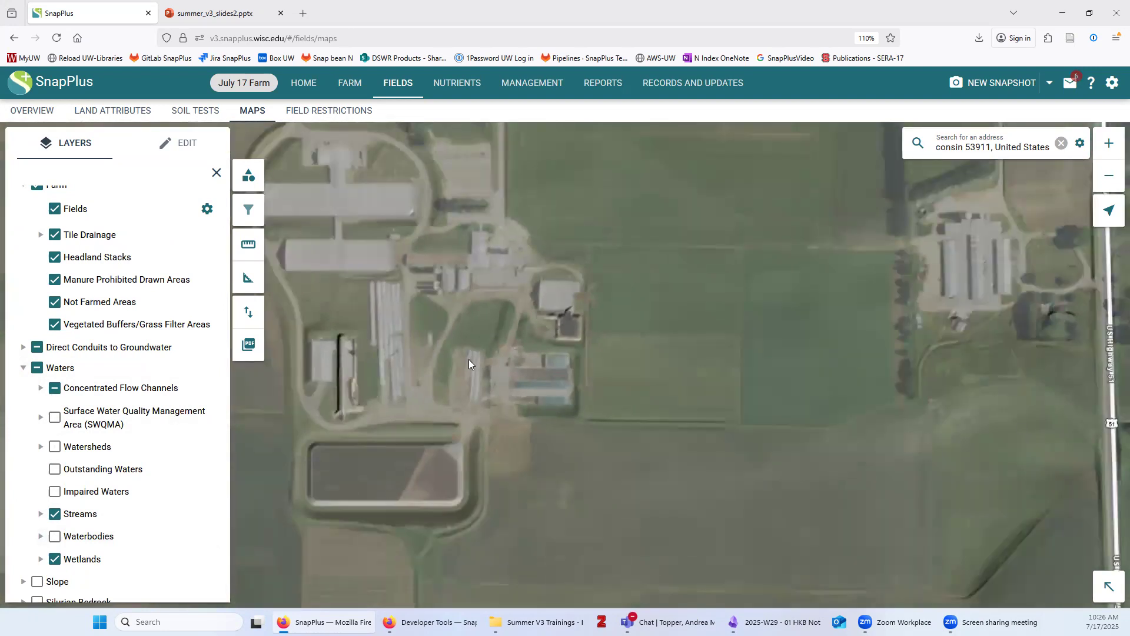
scroll(468, 359, "down", 1)
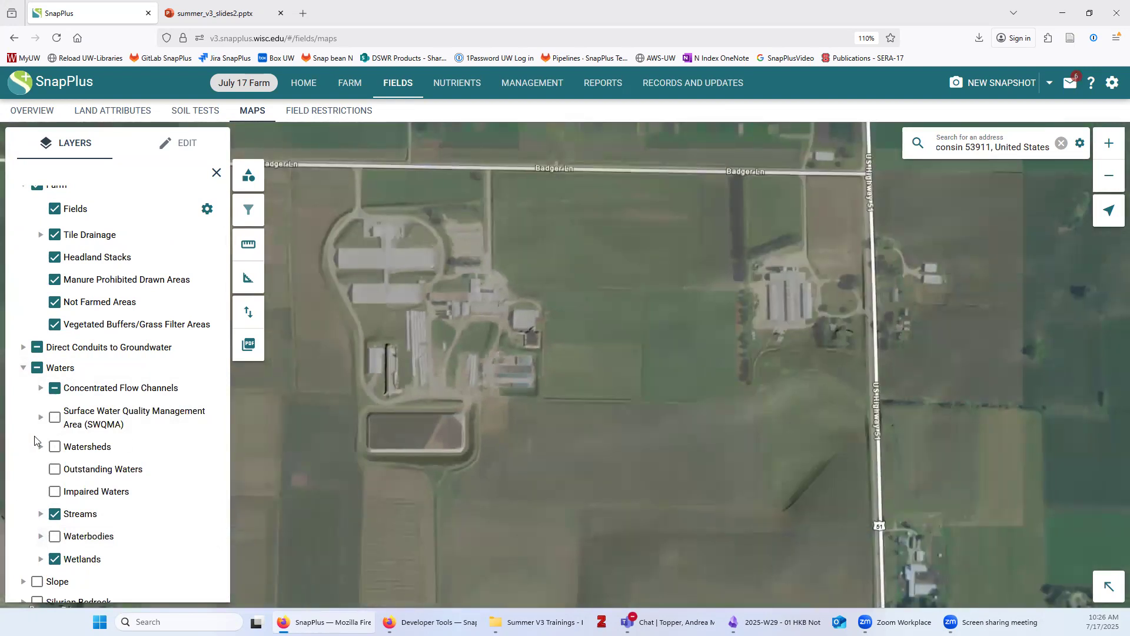
left_click(55, 418)
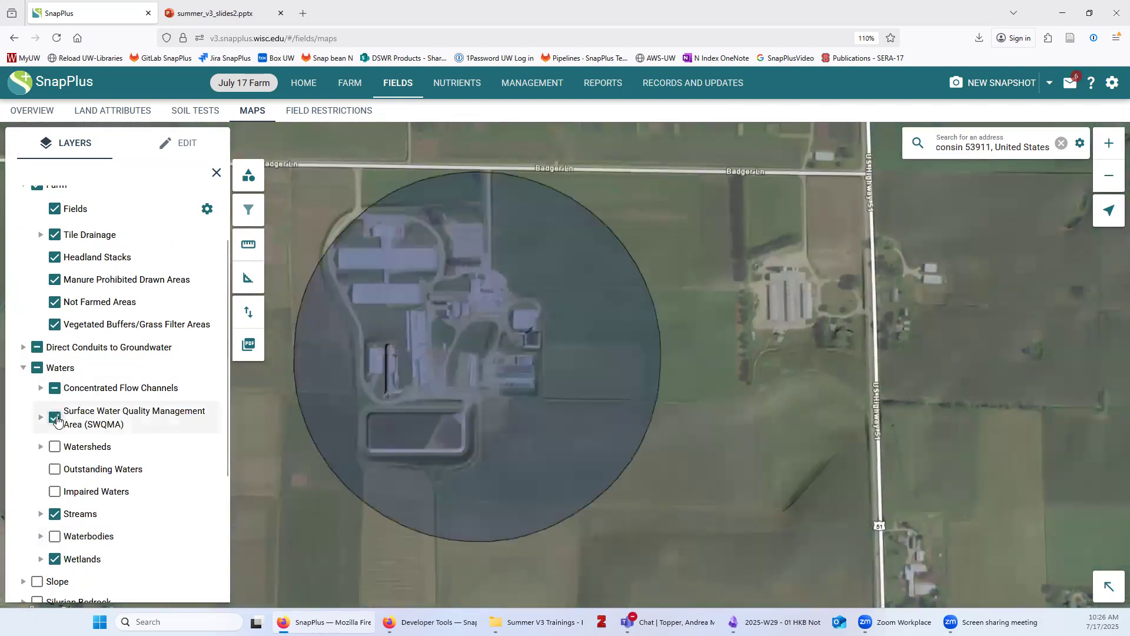
left_click(40, 536)
left_click(73, 557)
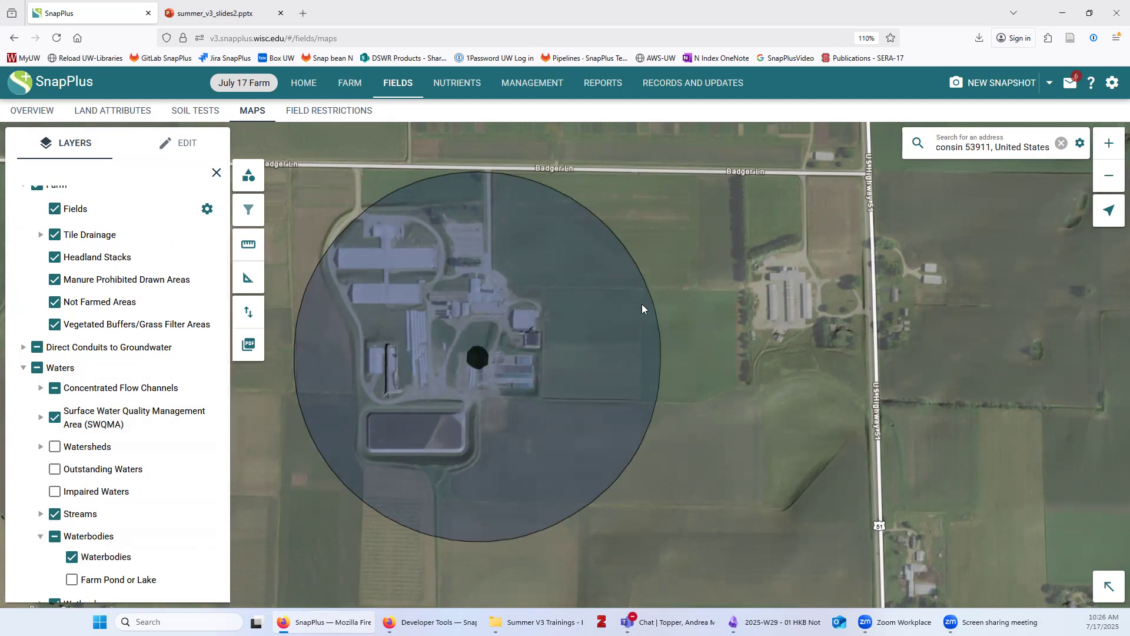
left_click(178, 143)
Draw a new four-cornered field outline just east of the farmstead
scroll(132, 343, "up", 5)
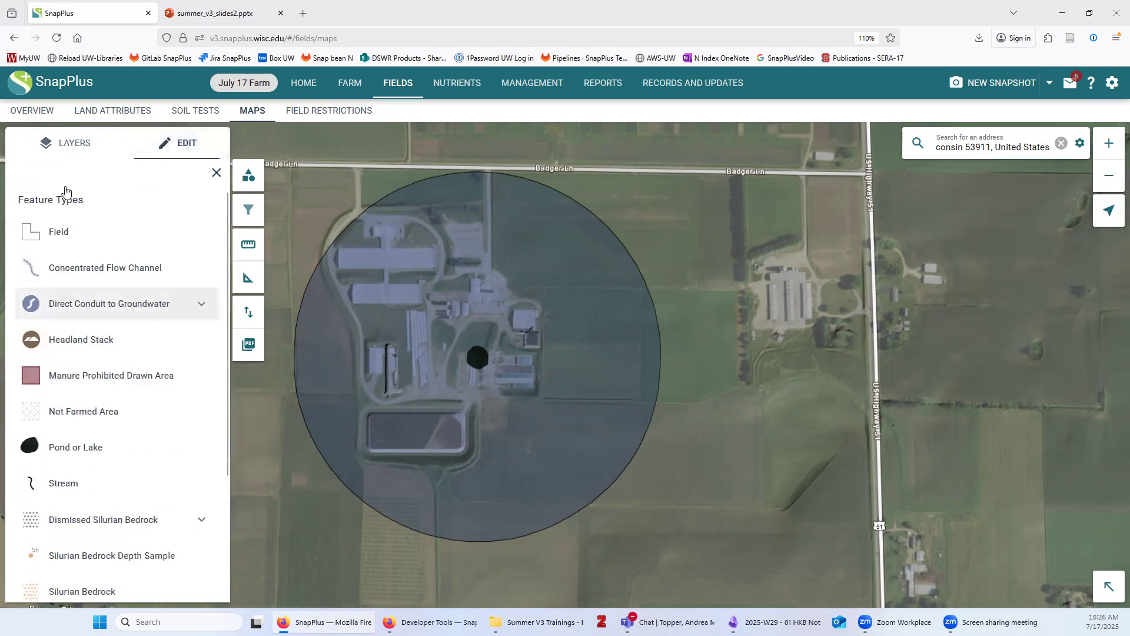
left_click(56, 229)
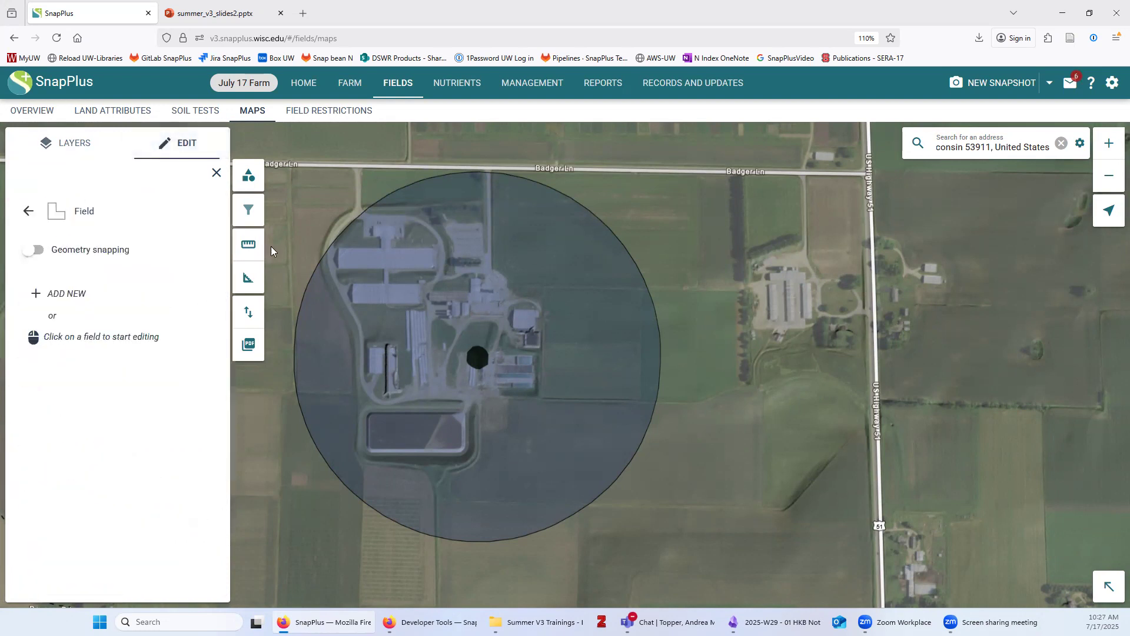
left_click(59, 293)
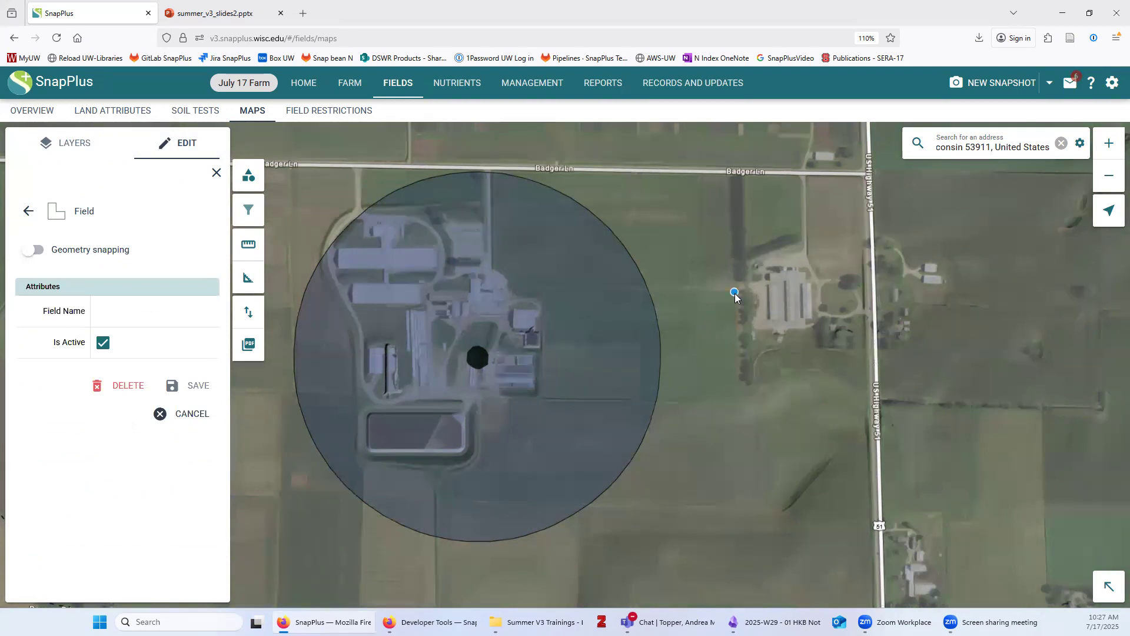
left_click(739, 384)
left_click(654, 398)
left_click(545, 389)
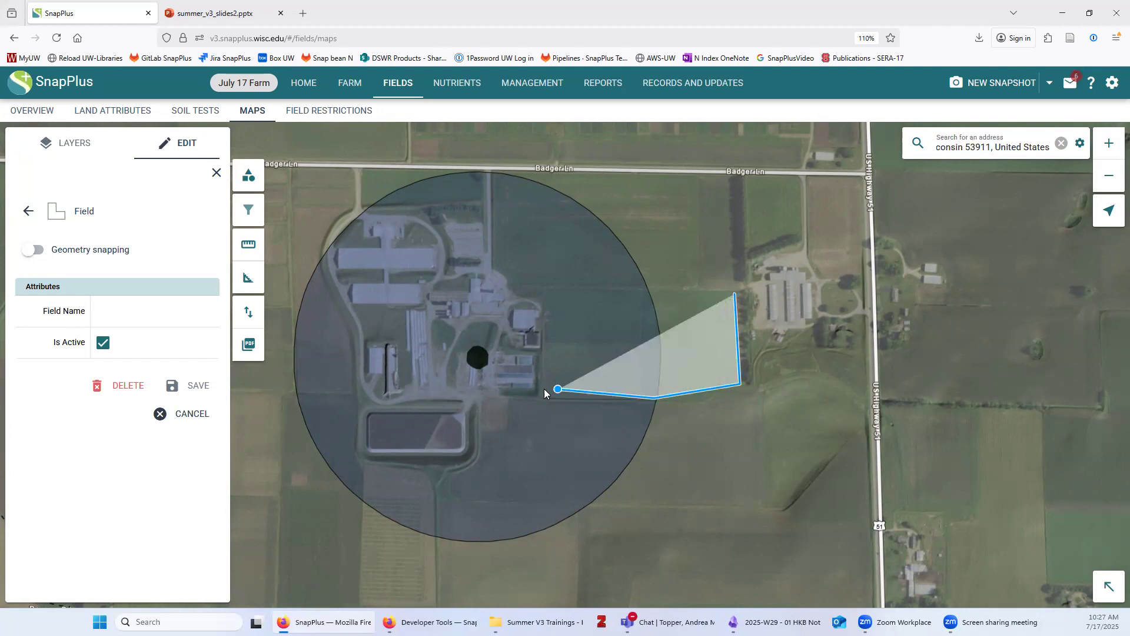
left_click(543, 286)
left_click(735, 293)
Name the new field 'Field 4', save it, and return to the feature types
type("Field 4")
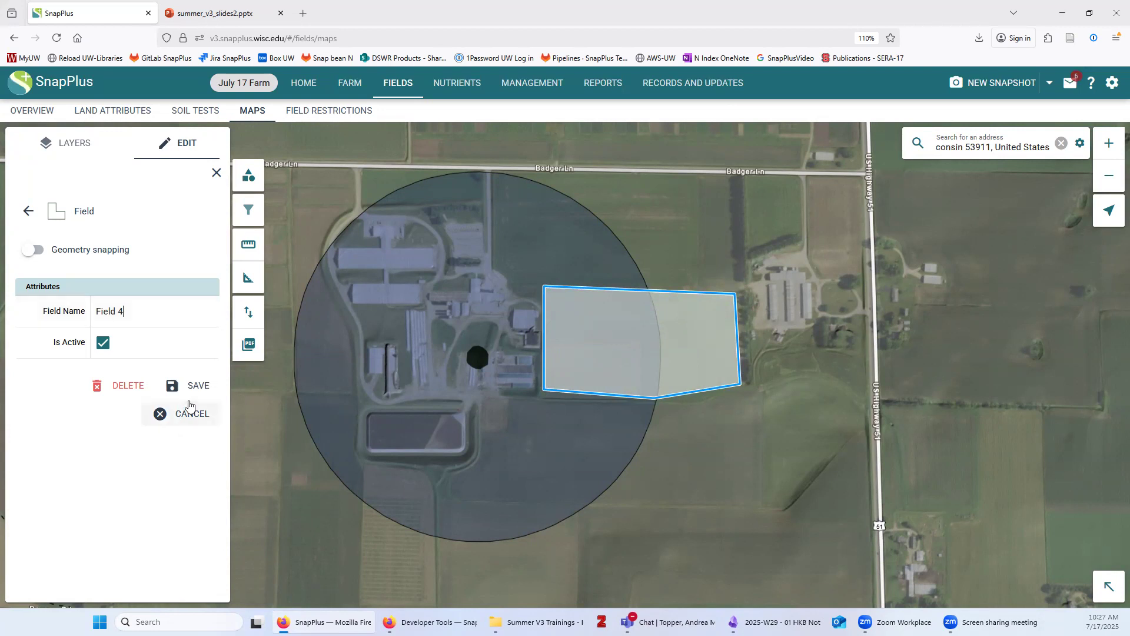
left_click(187, 386)
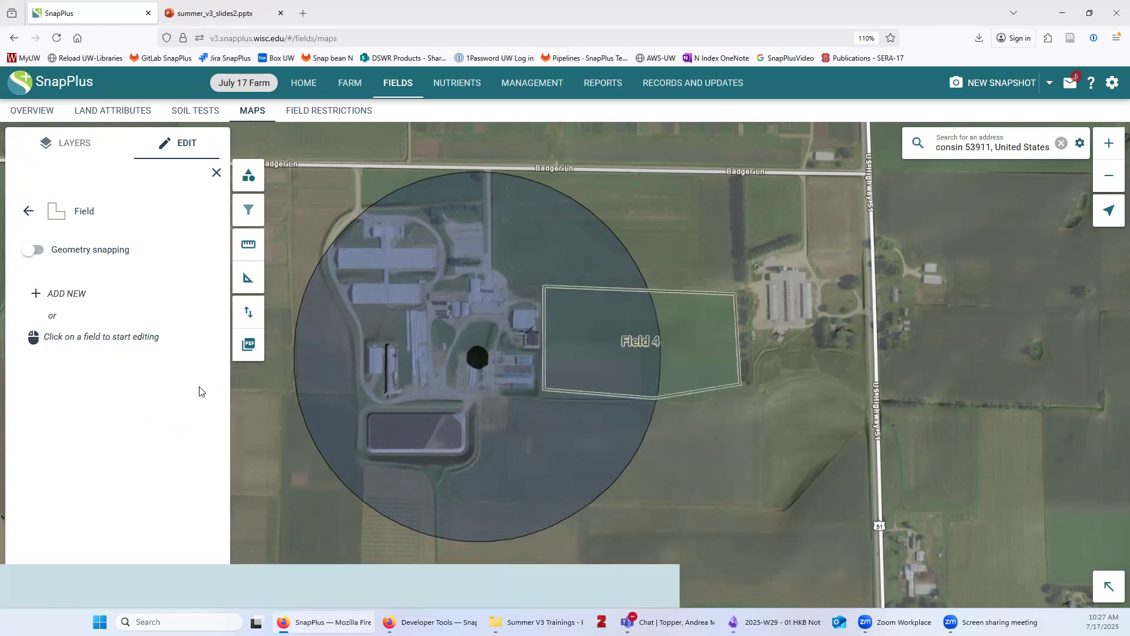
left_click(27, 213)
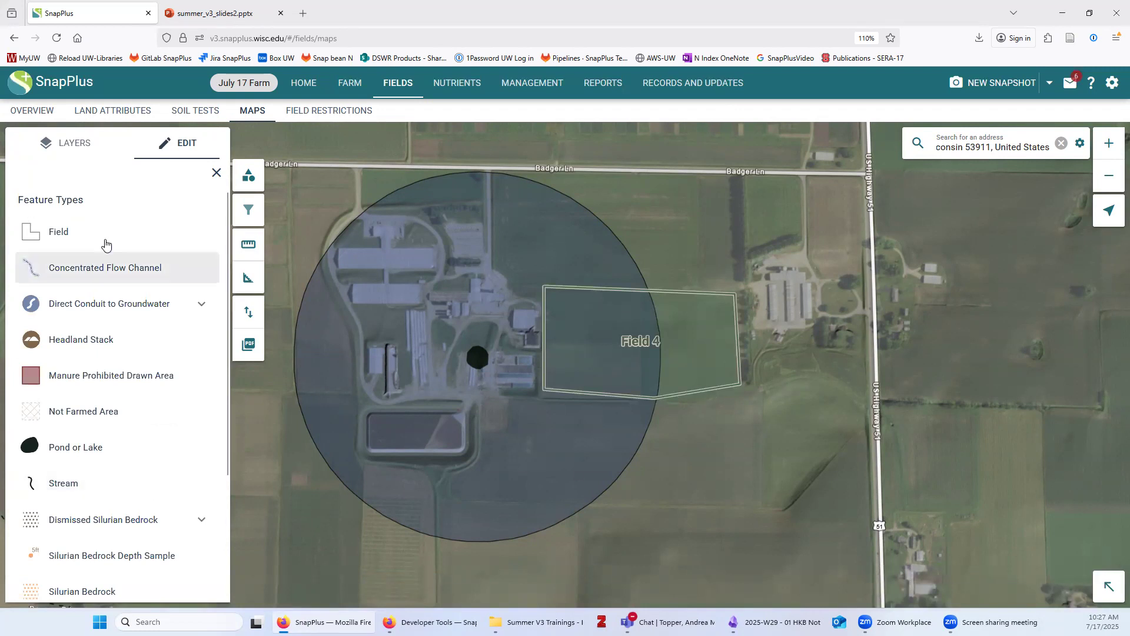
Select the Dismissed 1000 ft SWQMA feature type and start a new area
scroll(172, 387, "down", 3)
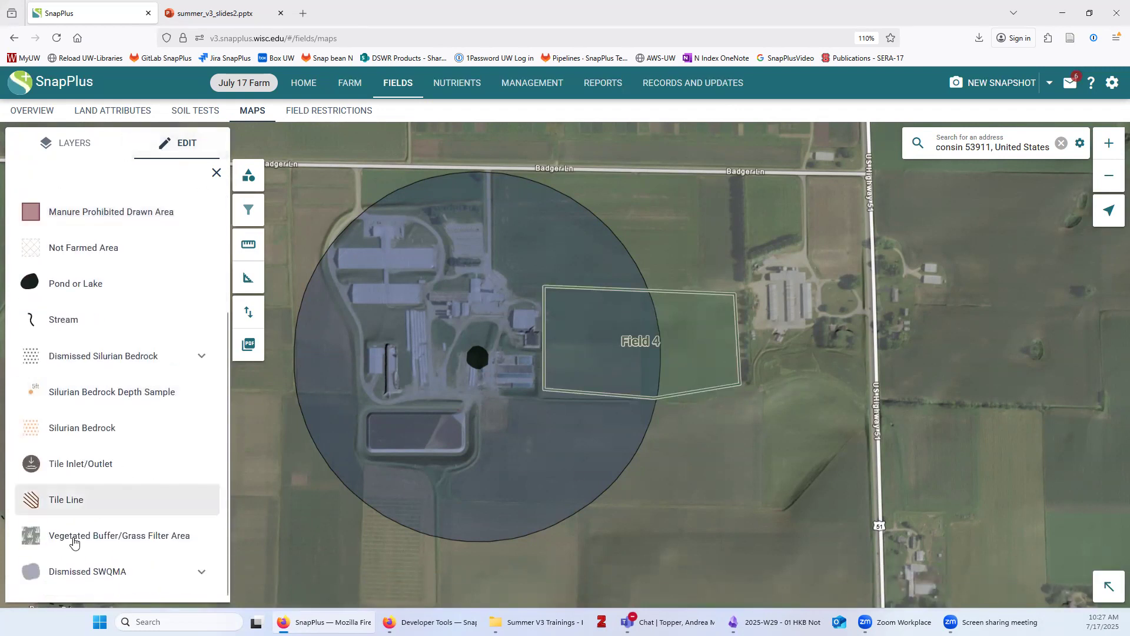
left_click(123, 571)
scroll(152, 512, "down", 2)
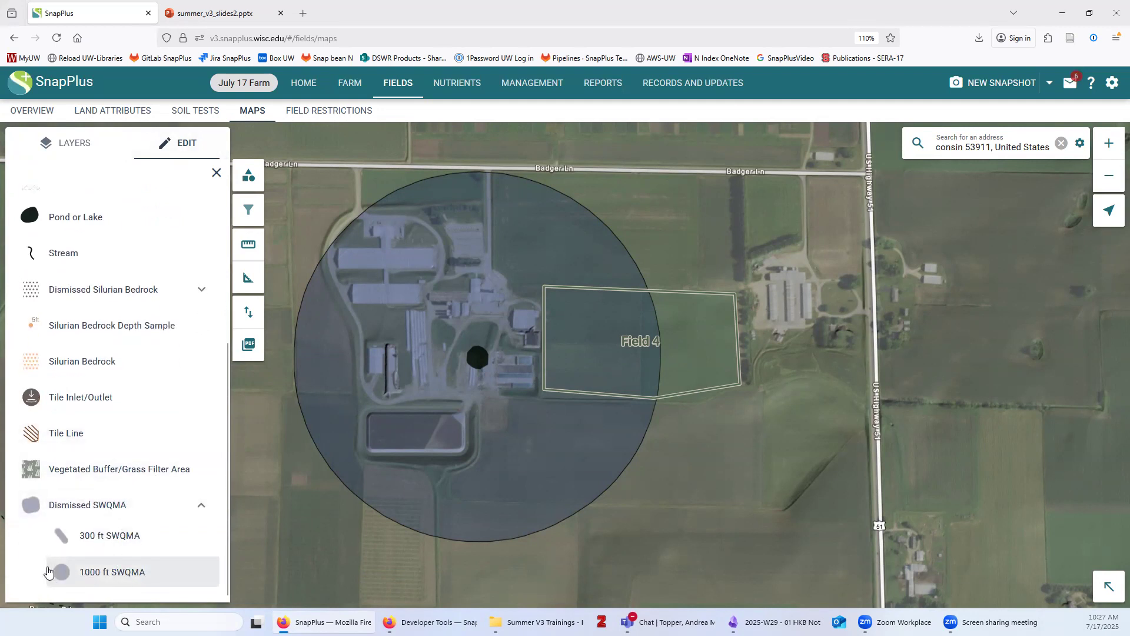
left_click(113, 574)
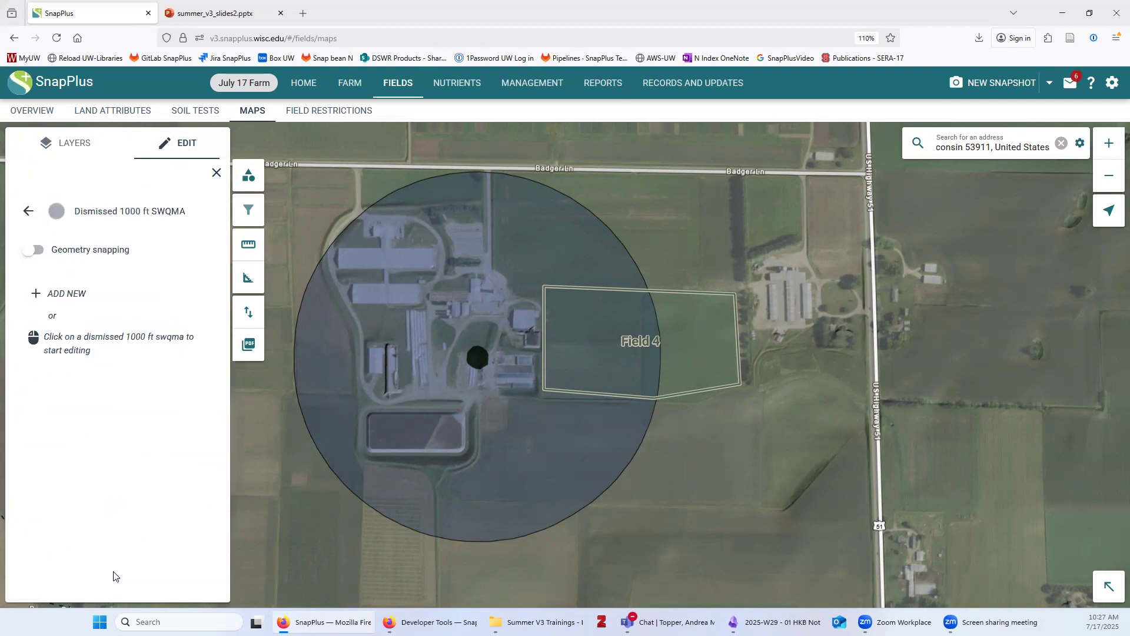
left_click(53, 298)
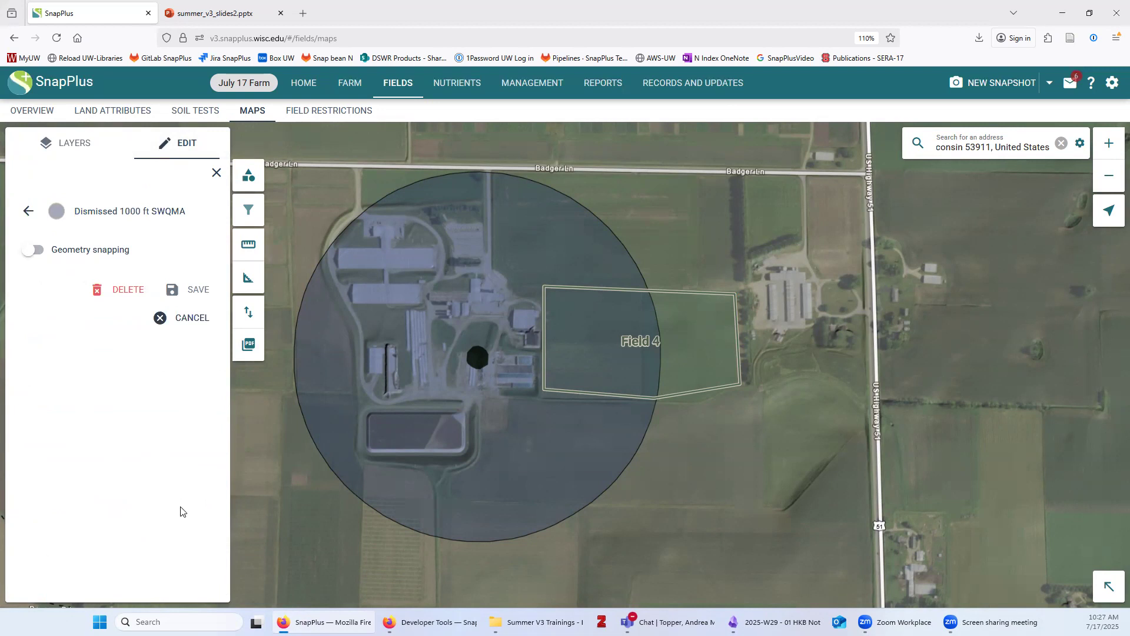
Draw a four-corner area over the western part of Field 4 and save it
left_click(676, 416)
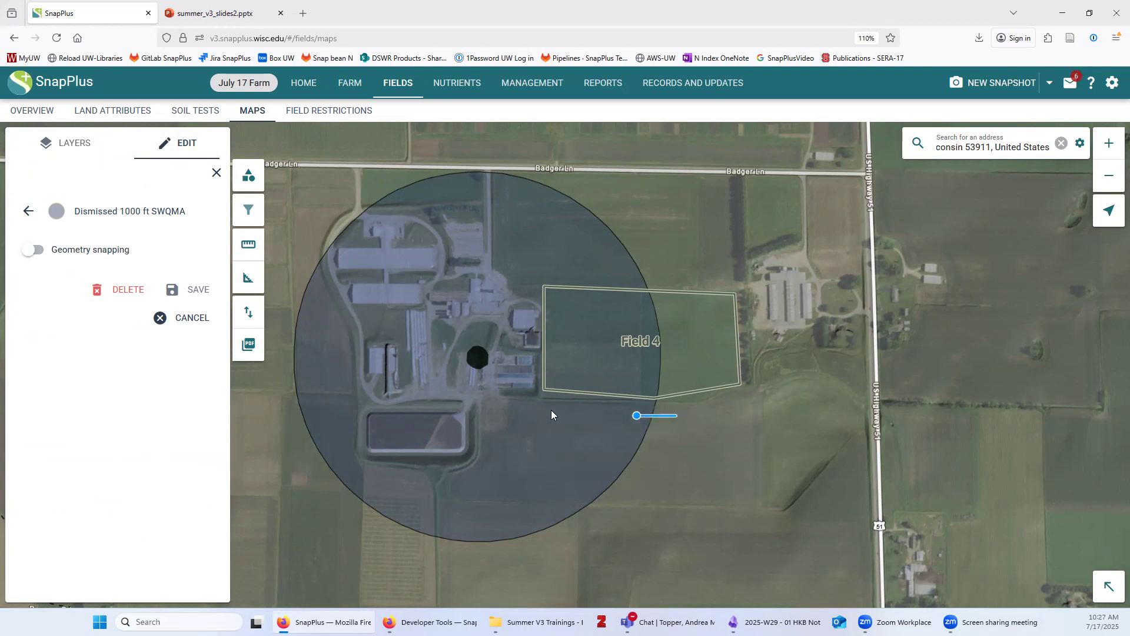
left_click(508, 405)
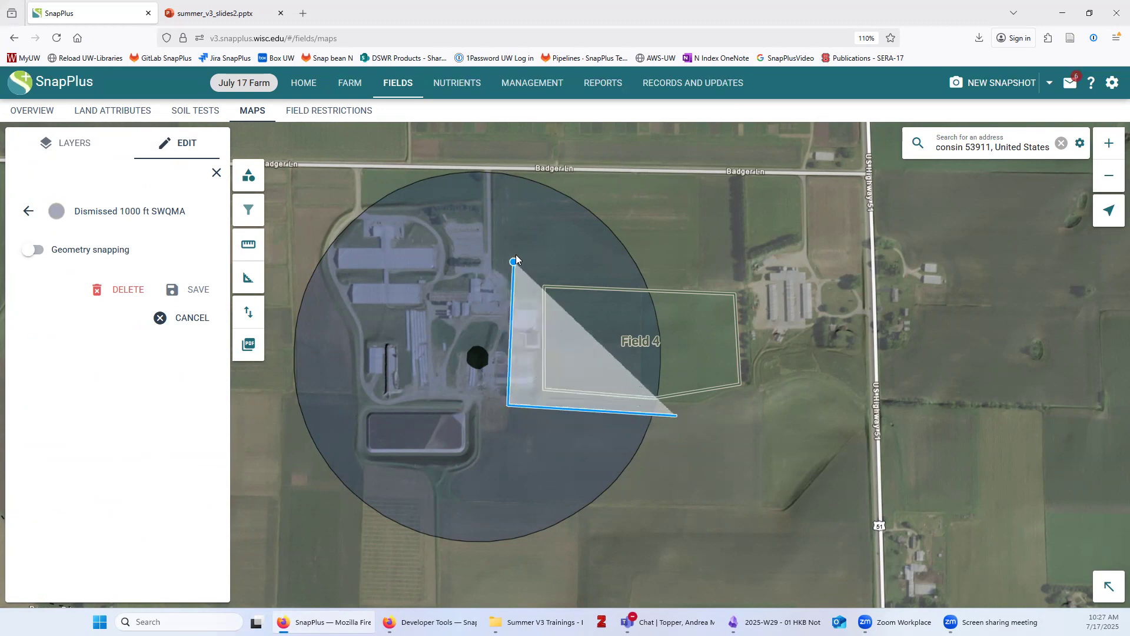
left_click(516, 255)
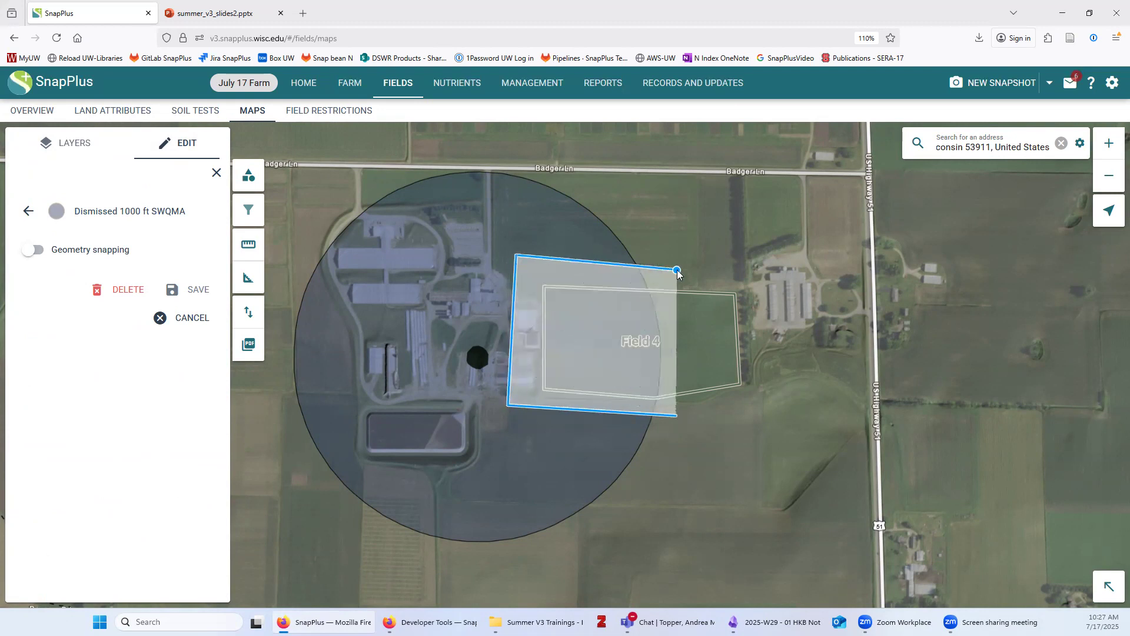
left_click(678, 271)
double_click(674, 415)
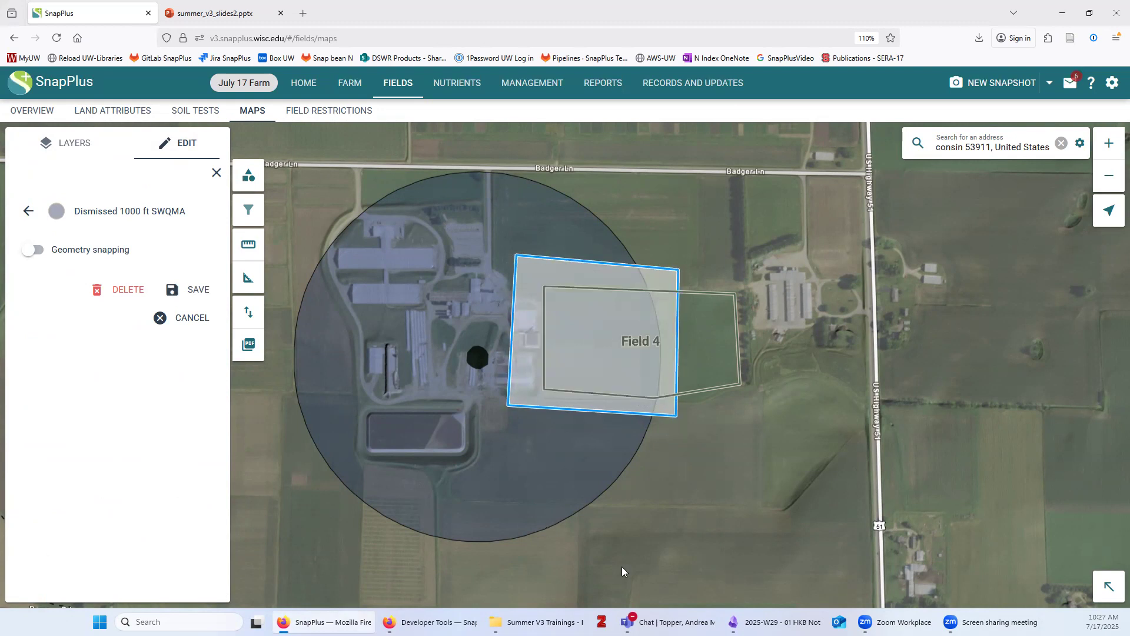
left_click(198, 290)
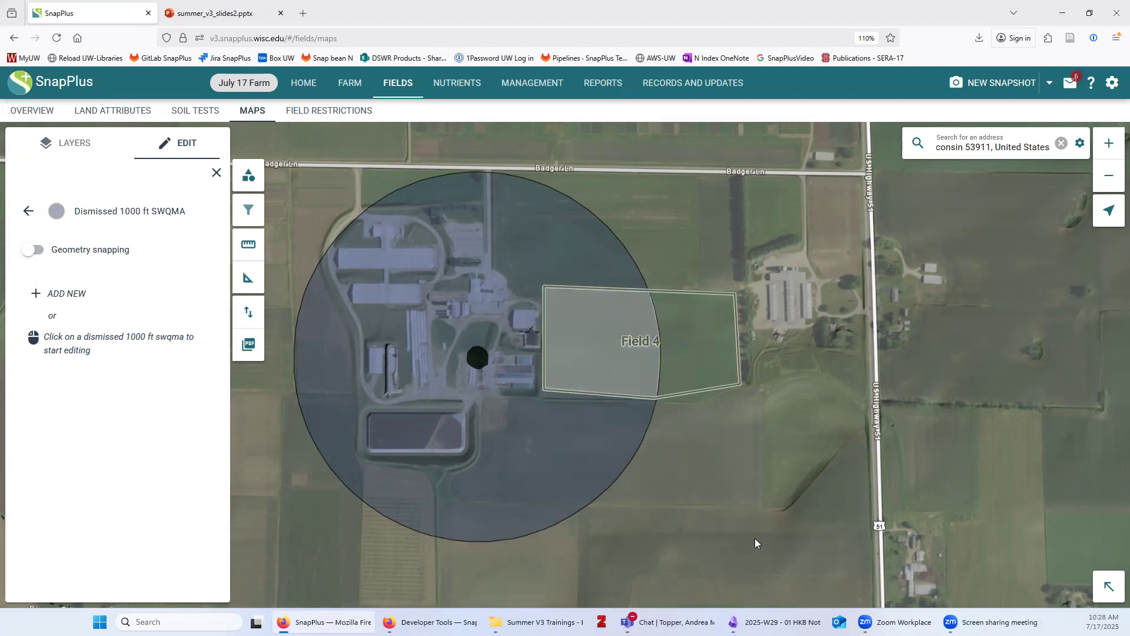
Return to the feature types list, recentre on the farmstead and Field 4, and open PDF export
scroll(752, 538, "down", 1)
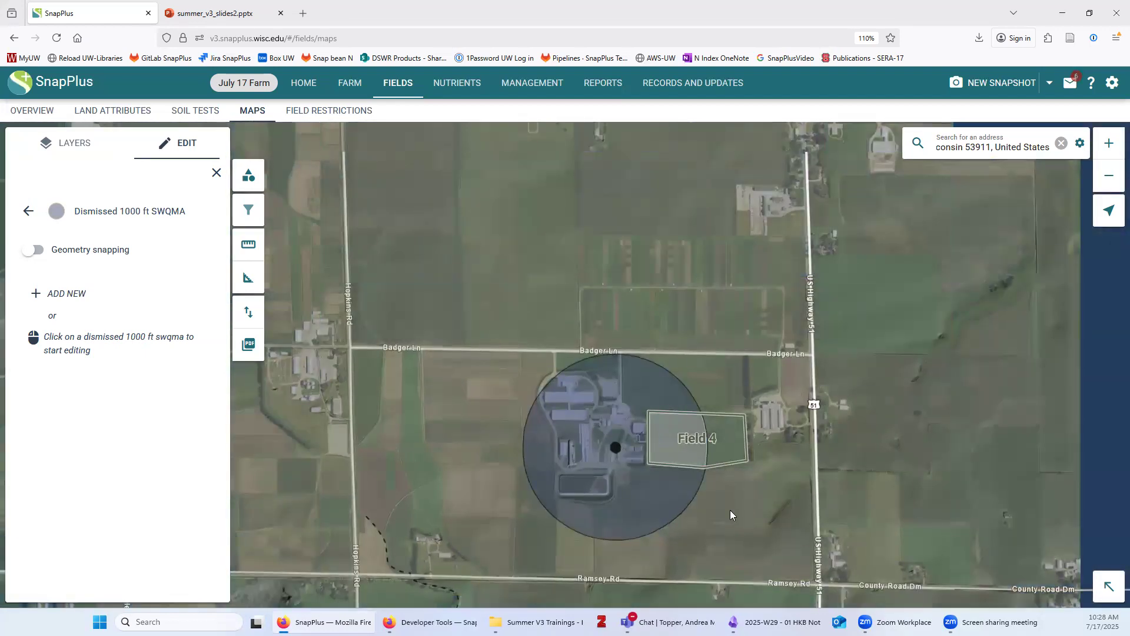
scroll(730, 509, "up", 1)
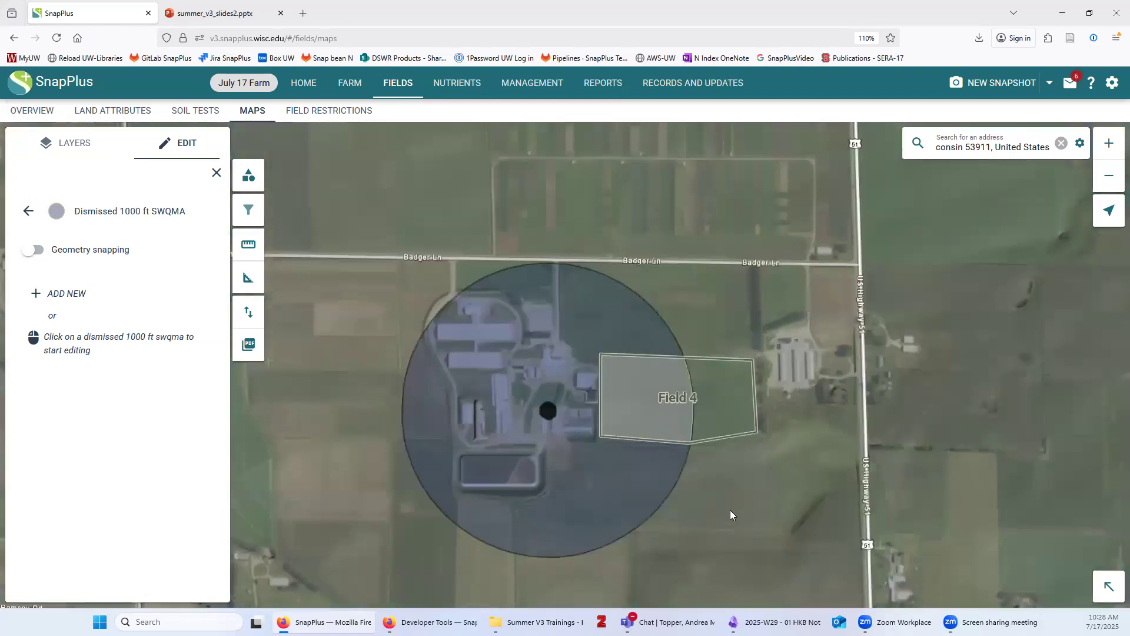
left_click(29, 212)
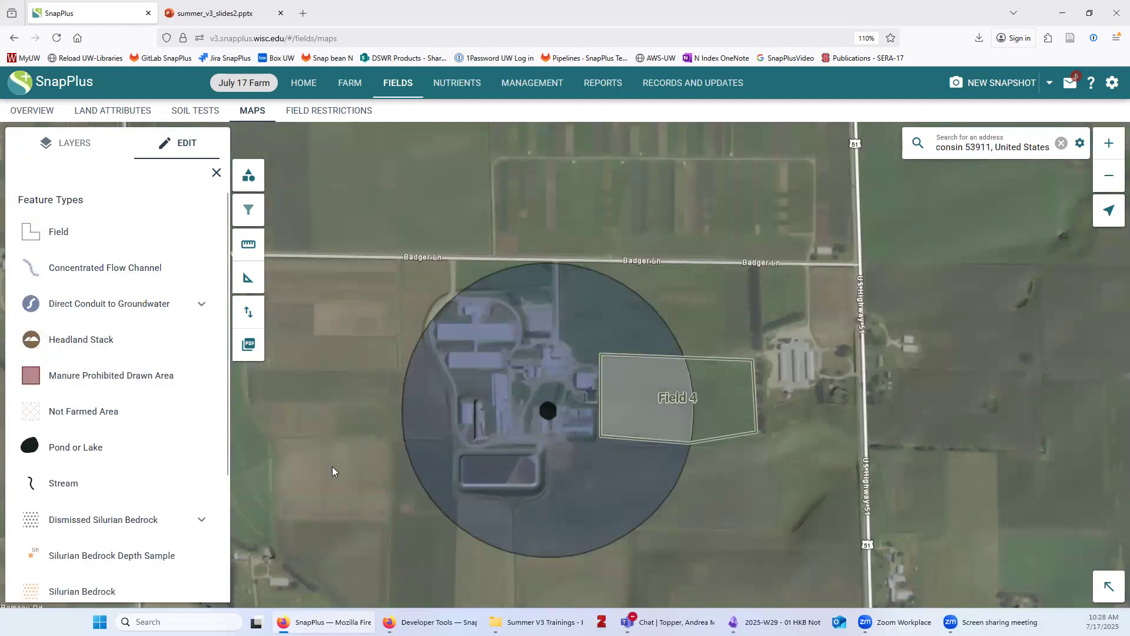
left_click_drag(327, 425, 321, 399)
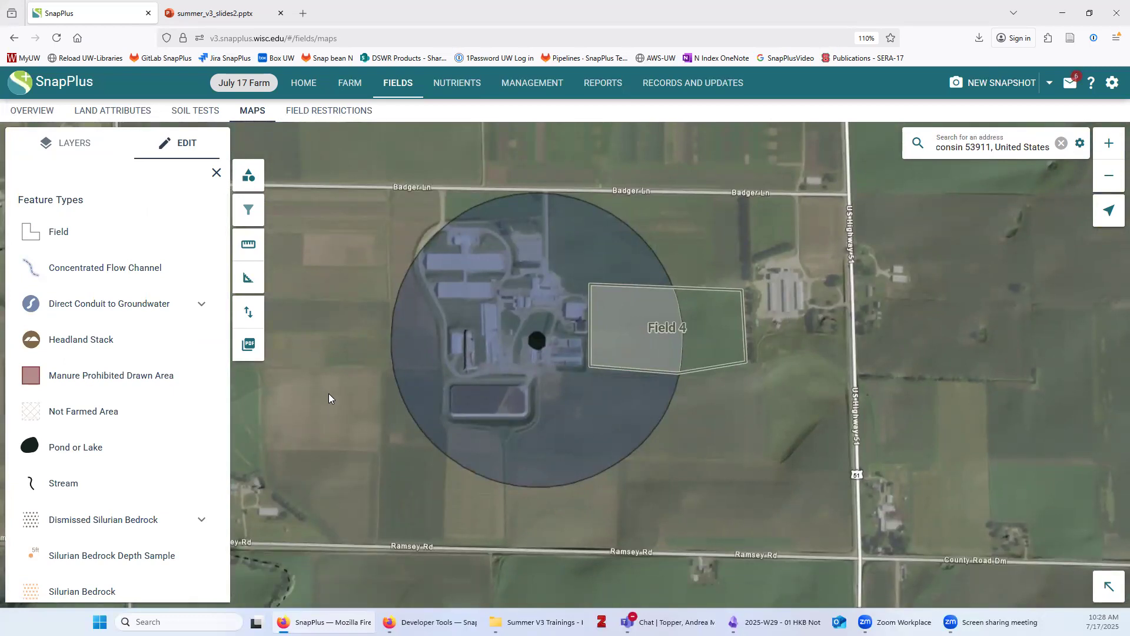
left_click(247, 344)
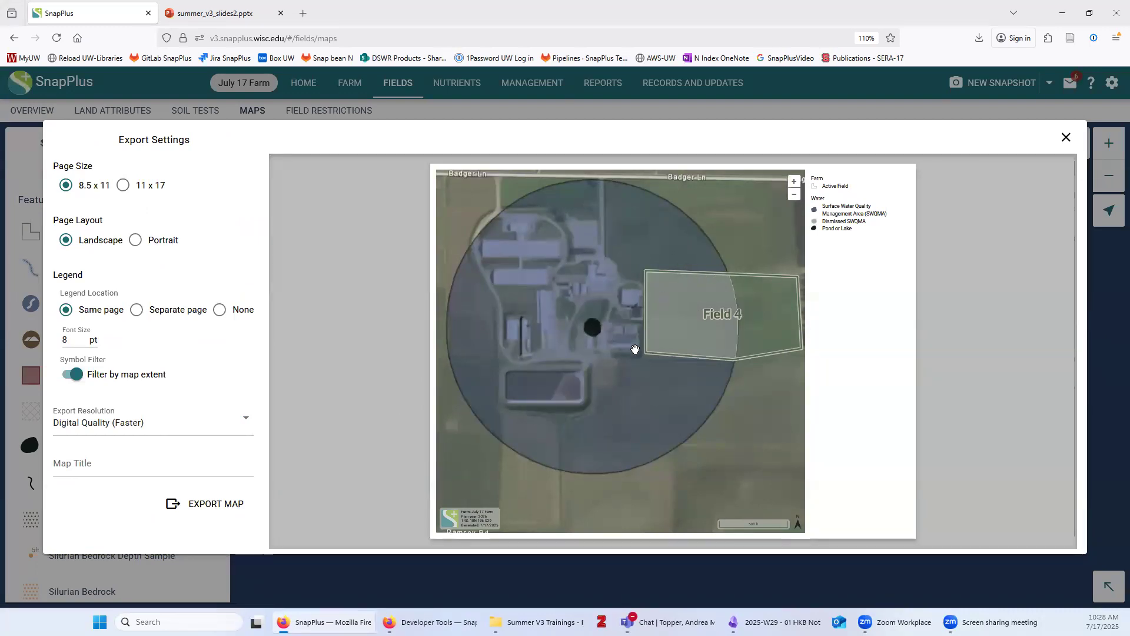
Frame the preview on the buffer circle, Ramsey Rd, the farmstead and Field 4
scroll(603, 386, "down", 1)
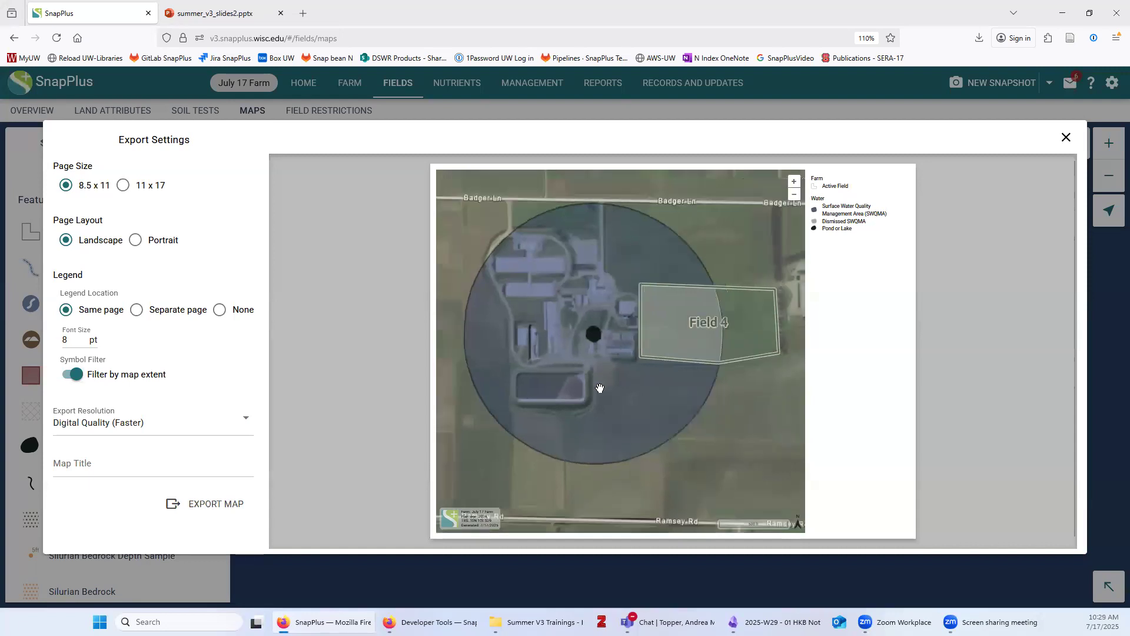
left_click_drag(588, 285, 631, 315)
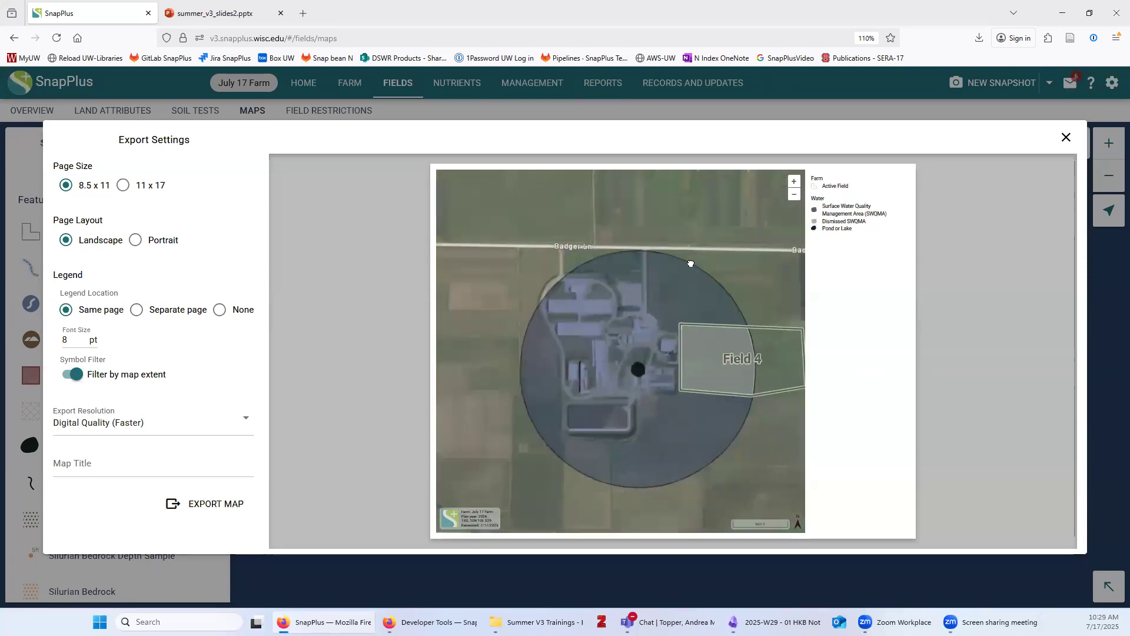
mouse_move(654, 251)
left_mouse_down()
mouse_move(628, 232)
mouse_move(665, 244)
mouse_move(659, 235)
left_mouse_up()
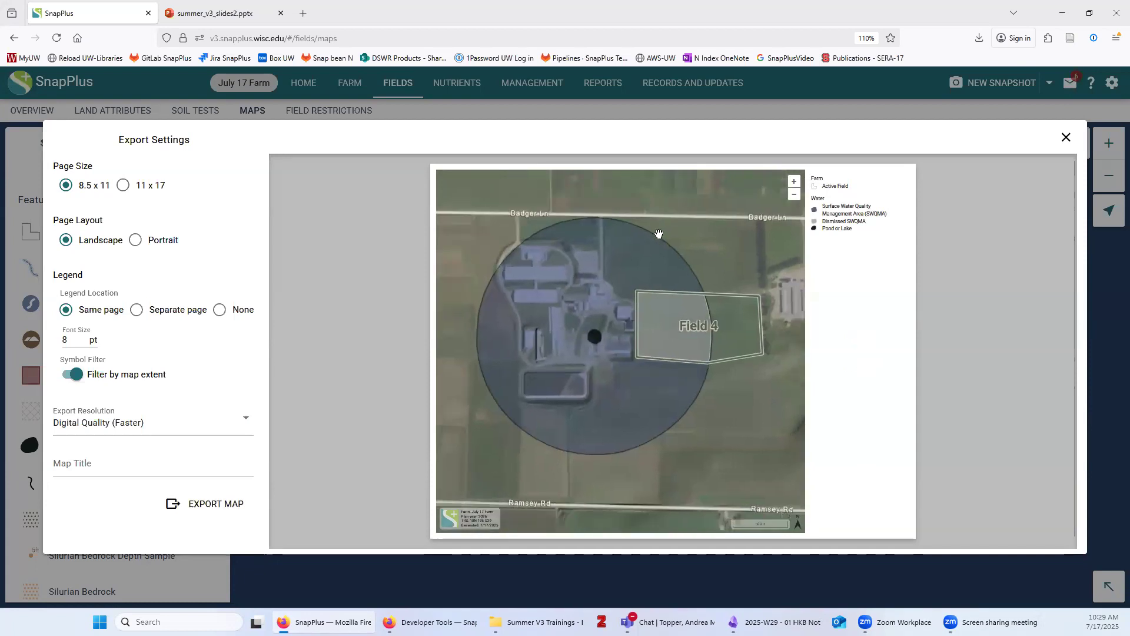
scroll(654, 258, "down", 1)
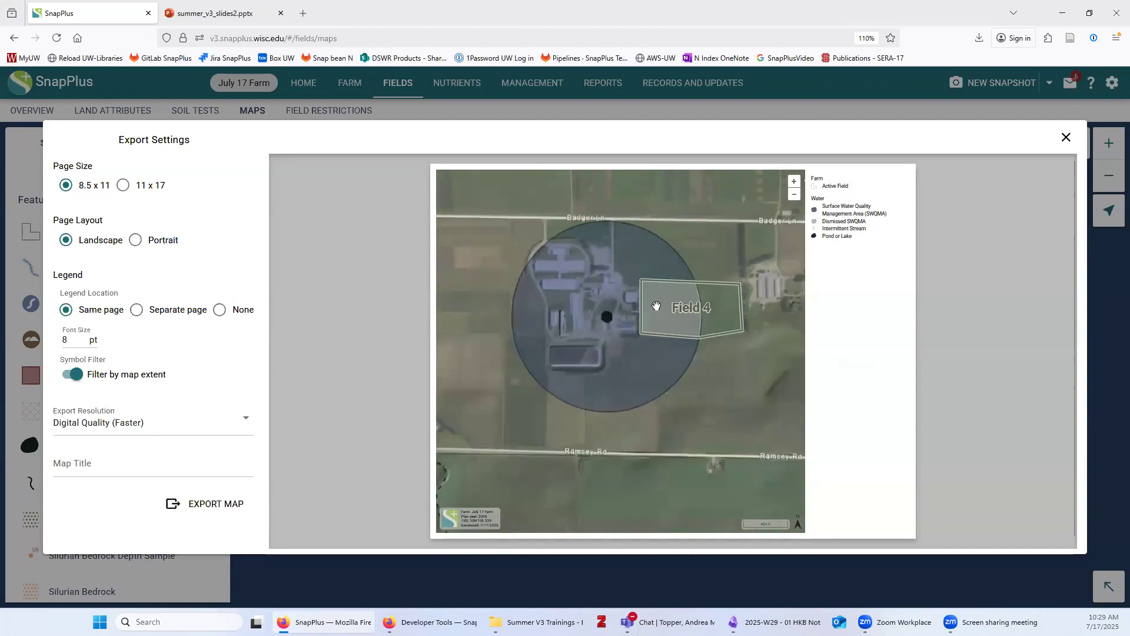
scroll(655, 307, "up", 1)
left_click_drag(631, 363, 656, 391)
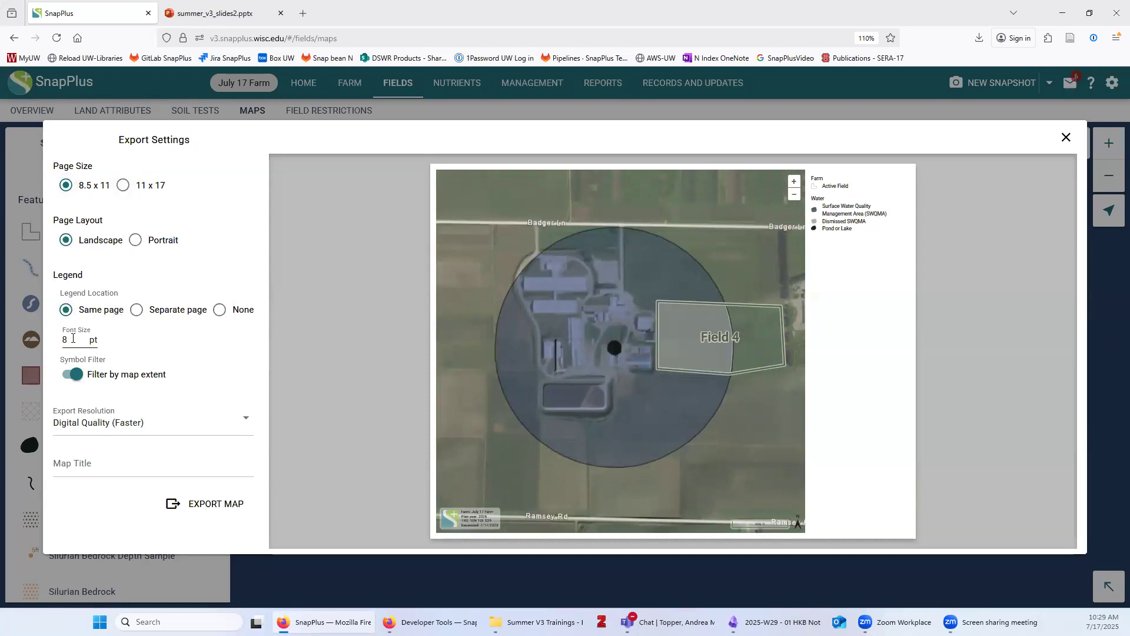
Put the legend on a separate page, title the map 'Test', and export the PDF
left_click(137, 310)
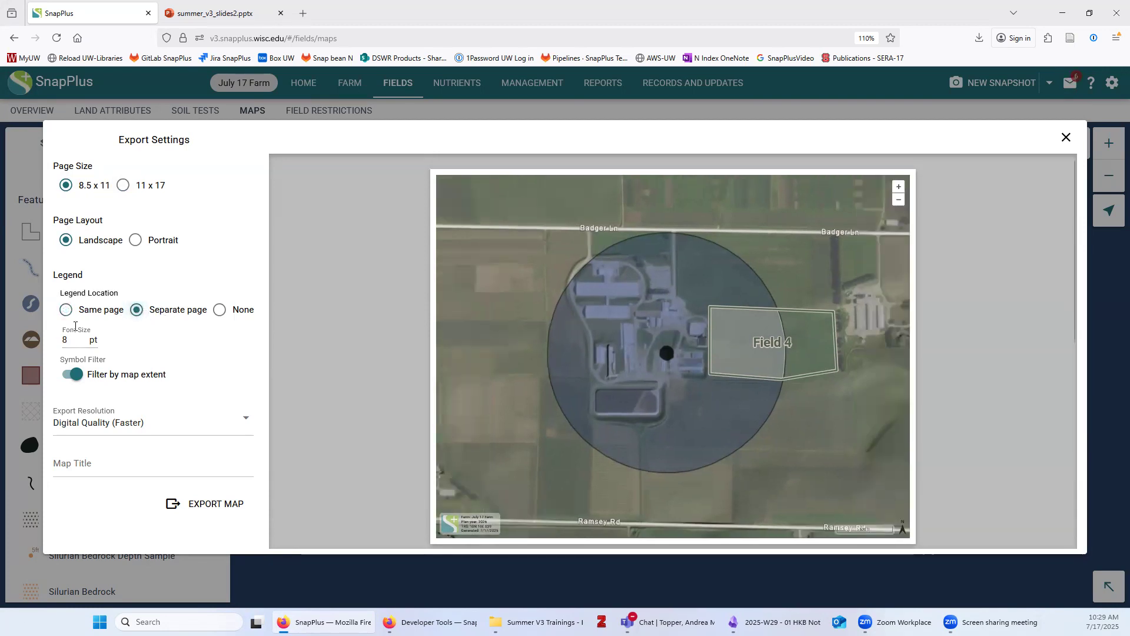
left_click(99, 465)
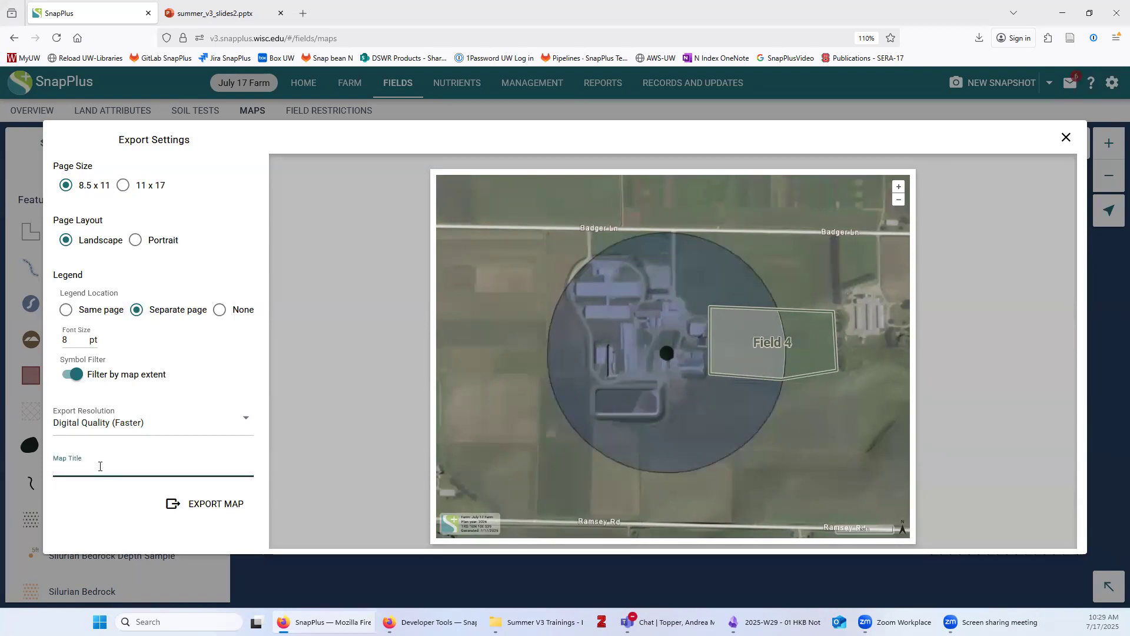
type("Test")
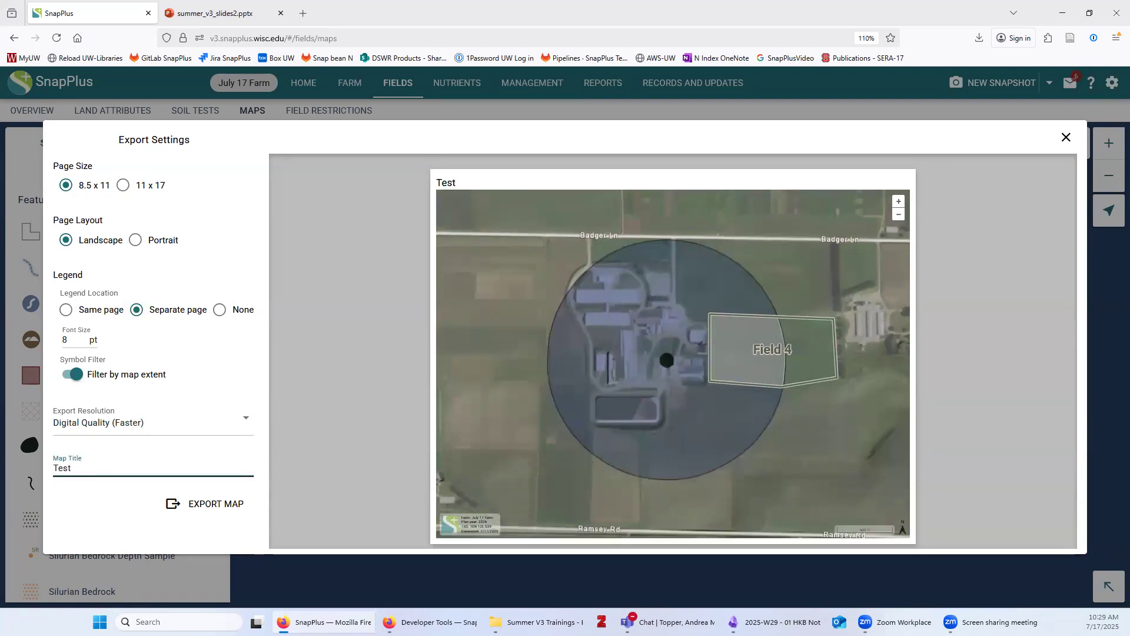
left_click(183, 506)
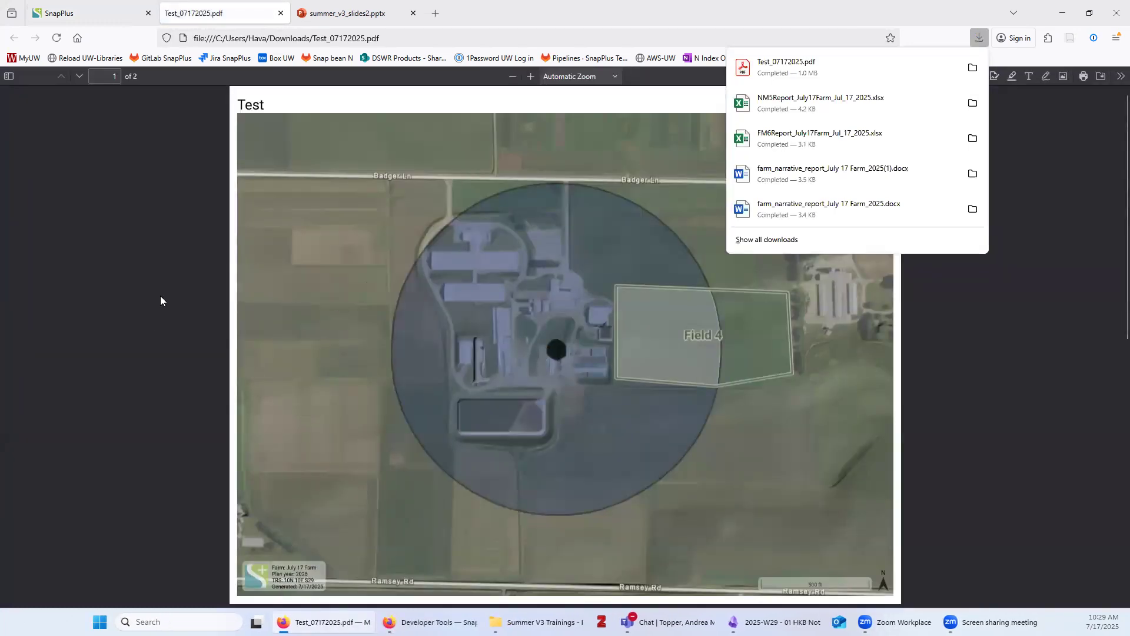
Check the downloaded Test PDF's file path and both pages, then return to SnapPlus
left_click(1025, 414)
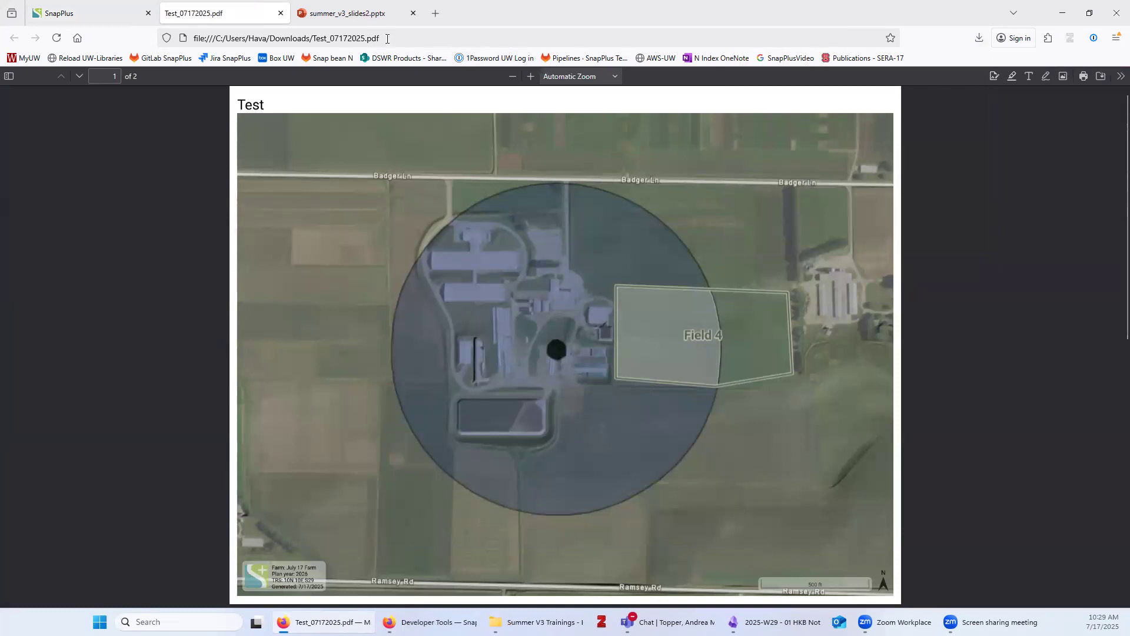
left_click_drag(271, 41, 406, 43)
left_click(479, 465)
scroll(82, 298, "down", 3)
scroll(100, 325, "down", 4)
scroll(102, 322, "up", 7)
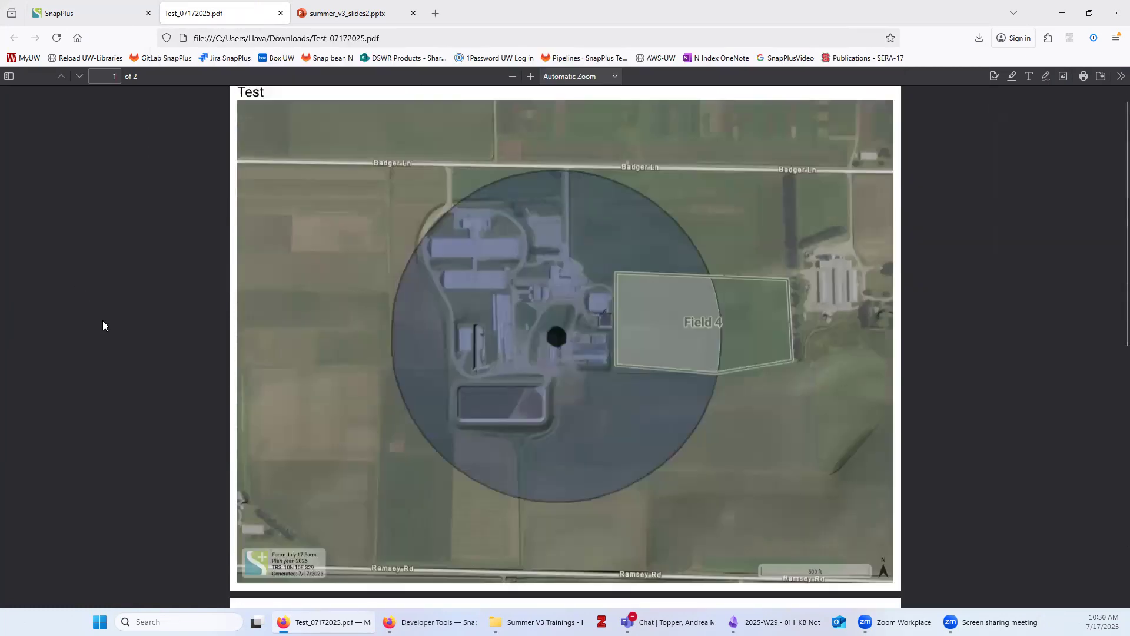
left_click(67, 7)
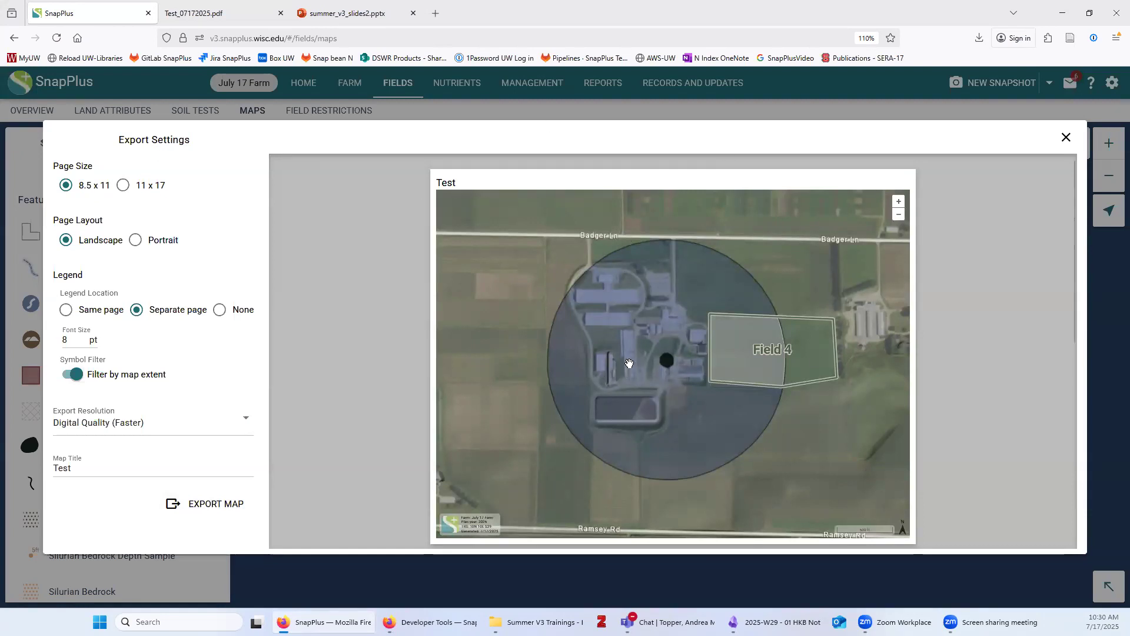
Zoom out and shift the preview to include Hopkins Rd, then close Export Settings
scroll(578, 341, "down", 1)
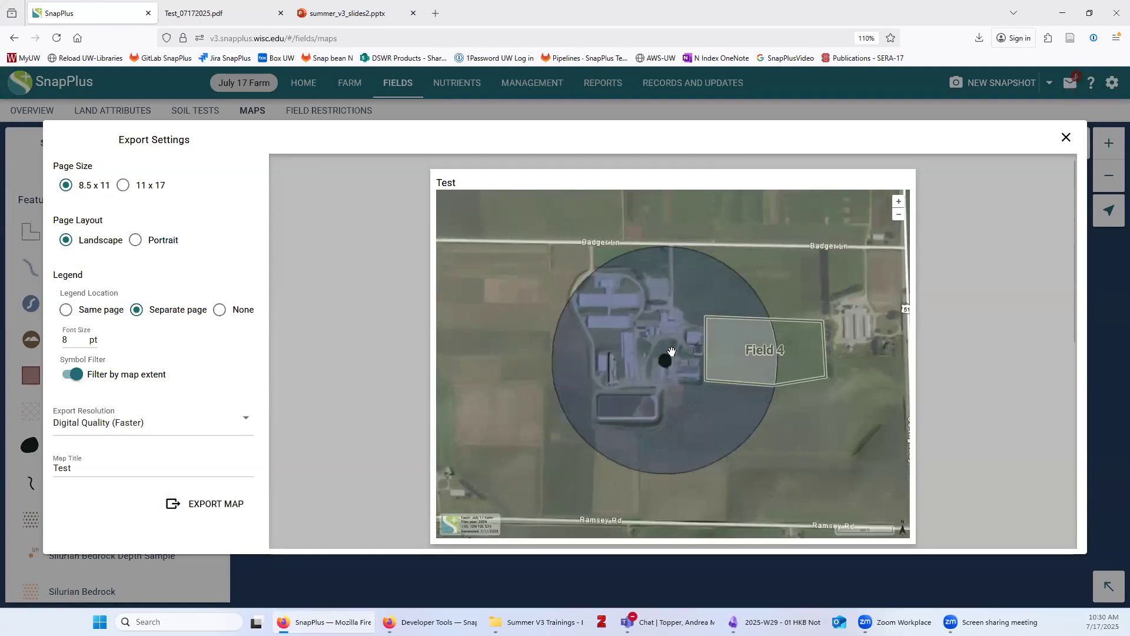
scroll(714, 348, "down", 1)
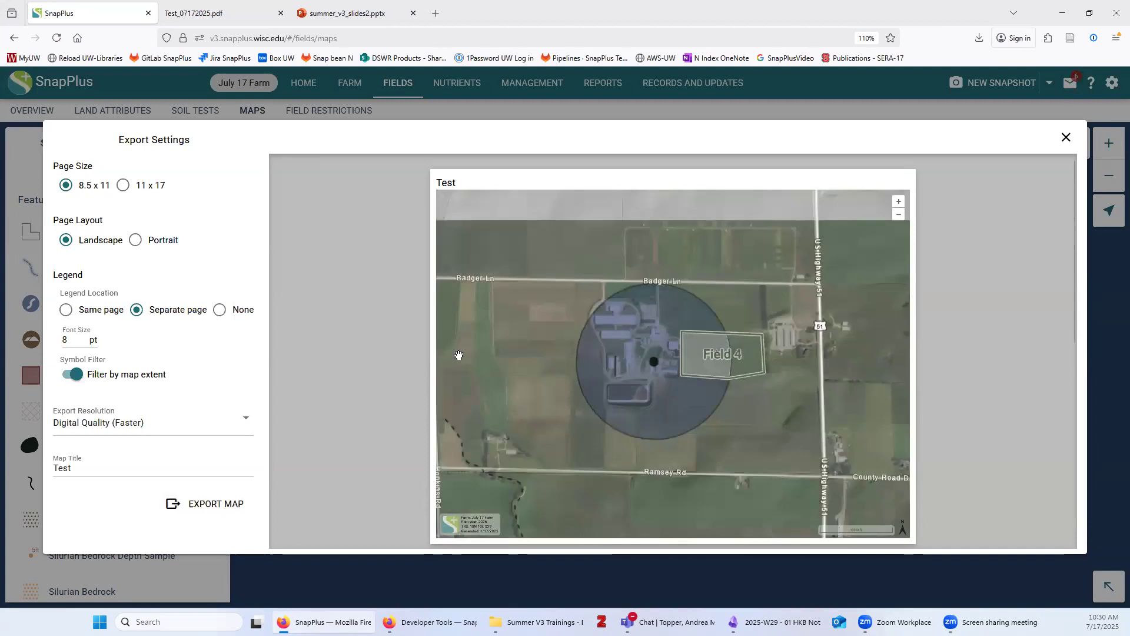
left_click_drag(498, 312, 601, 298)
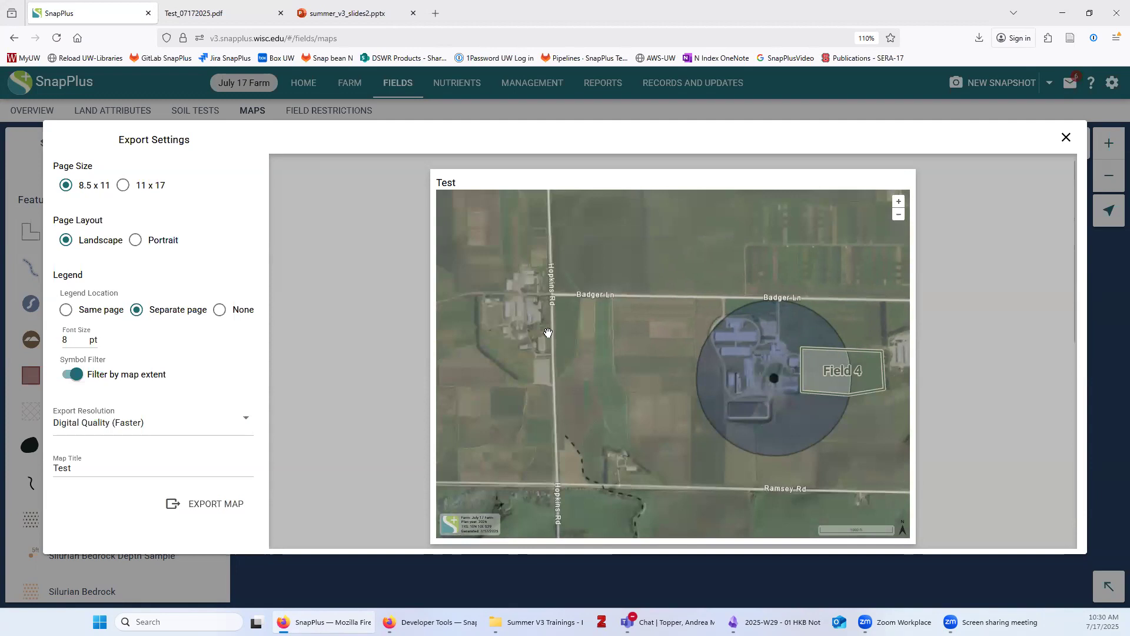
left_click(73, 470)
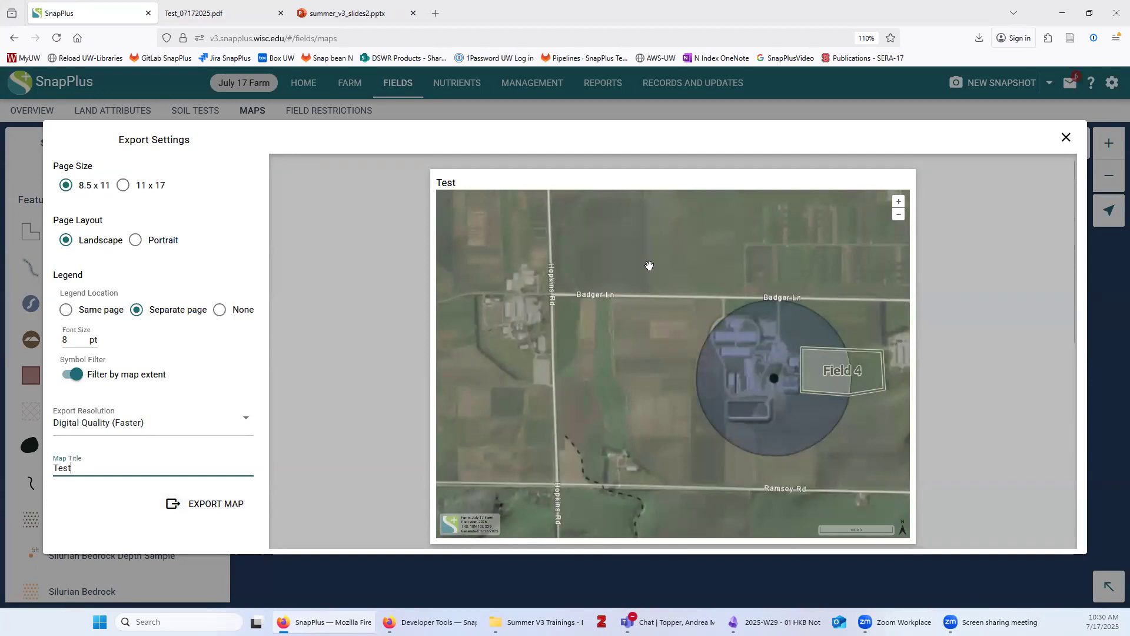
left_click(1067, 136)
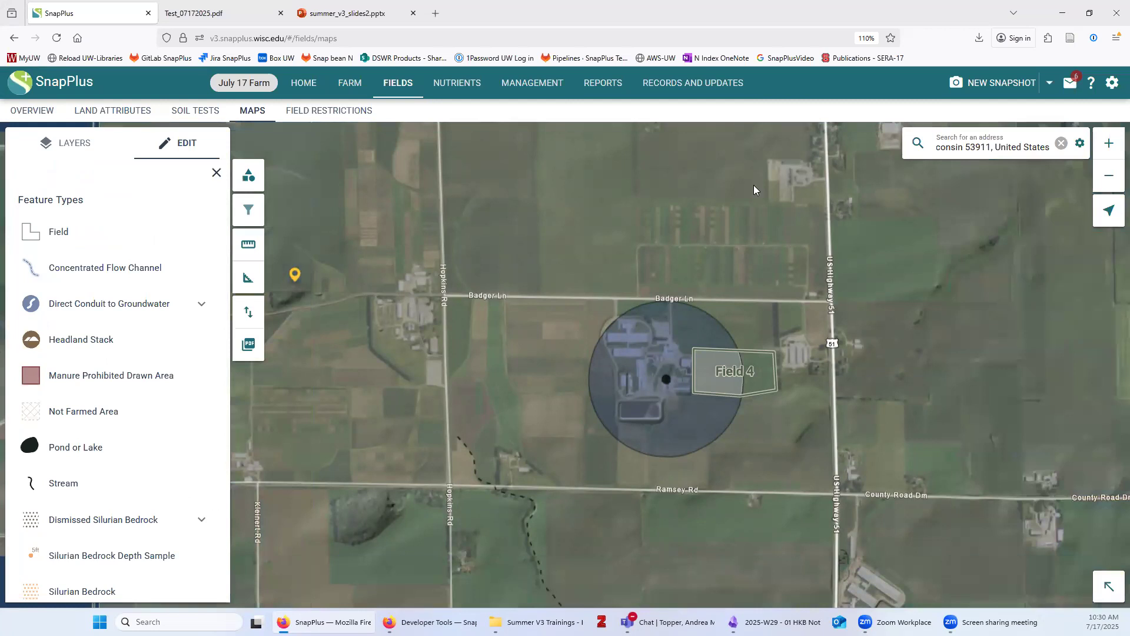
Empty the address search box and view Field 4 beside the buffer circle
left_click(1062, 144)
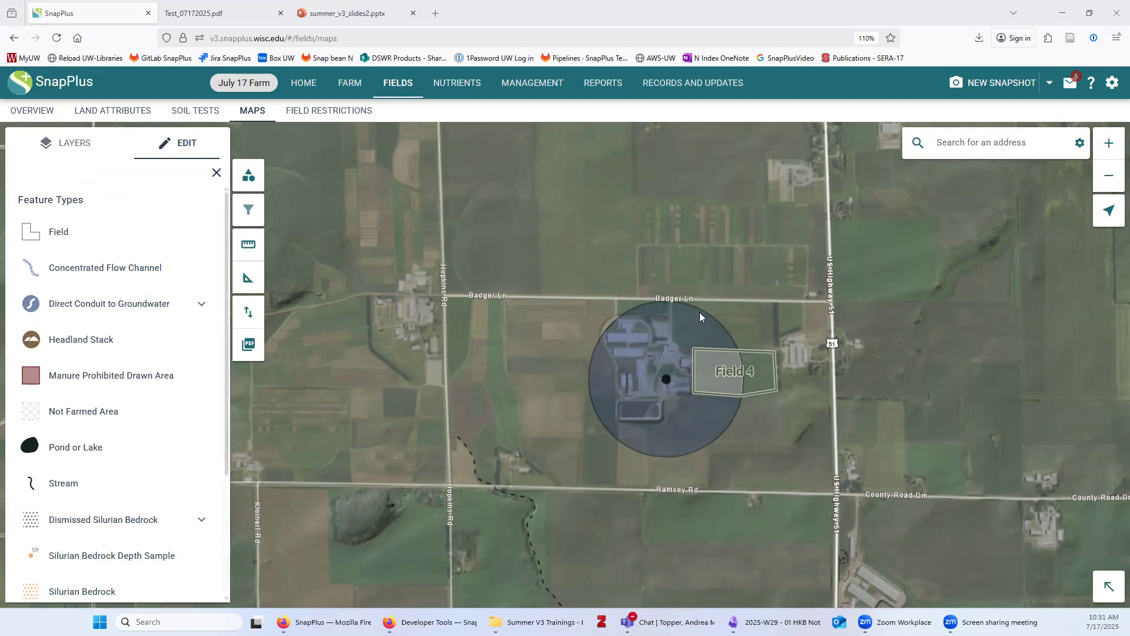
scroll(757, 383, "up", 2)
scroll(757, 383, "up", 1)
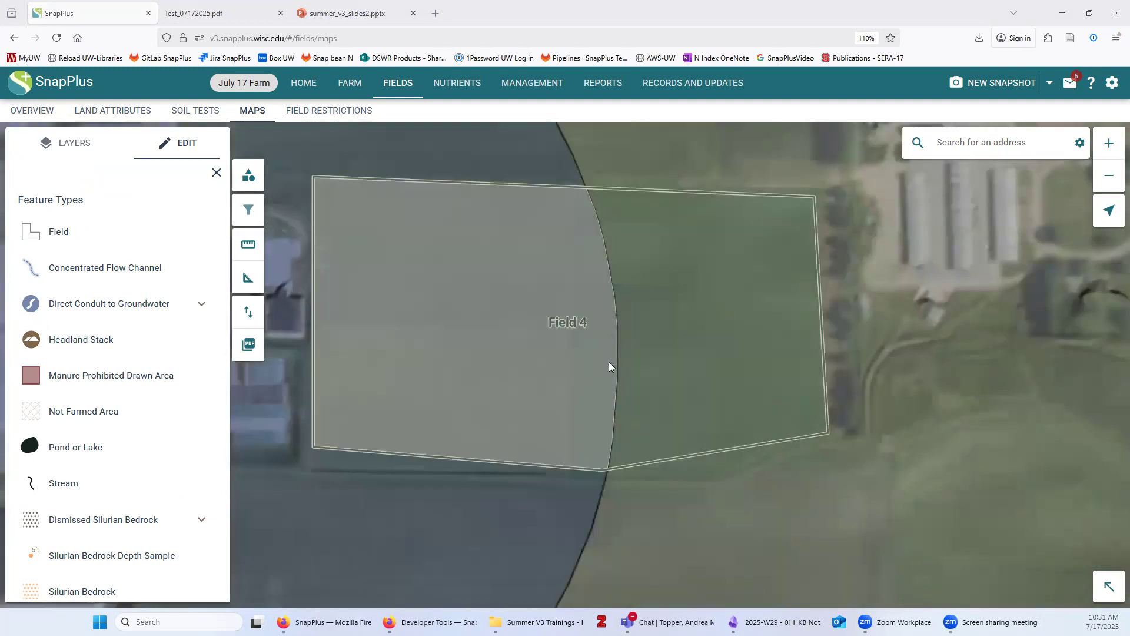
scroll(610, 360, "down", 1)
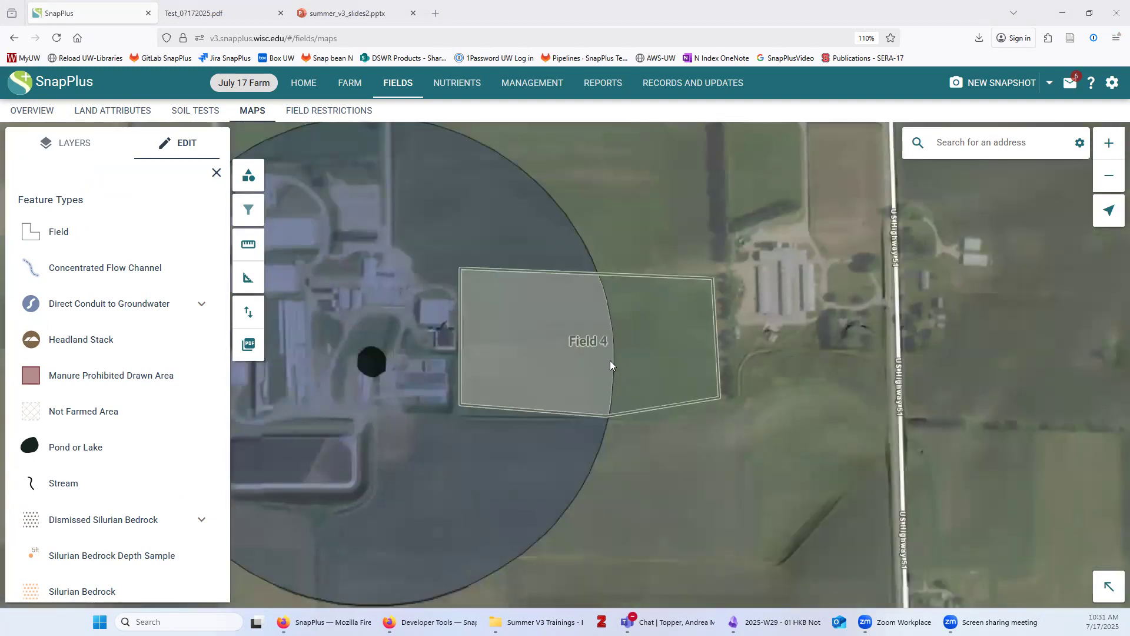
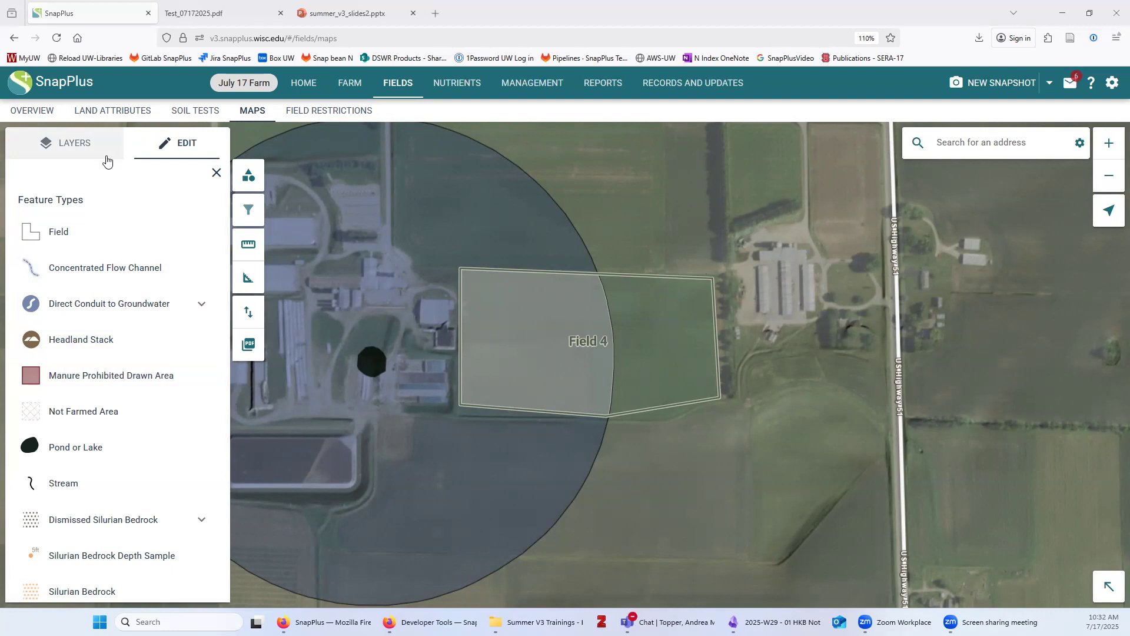
Switch from the map to the Fields overview table showing each field's county and acreage
left_click(21, 117)
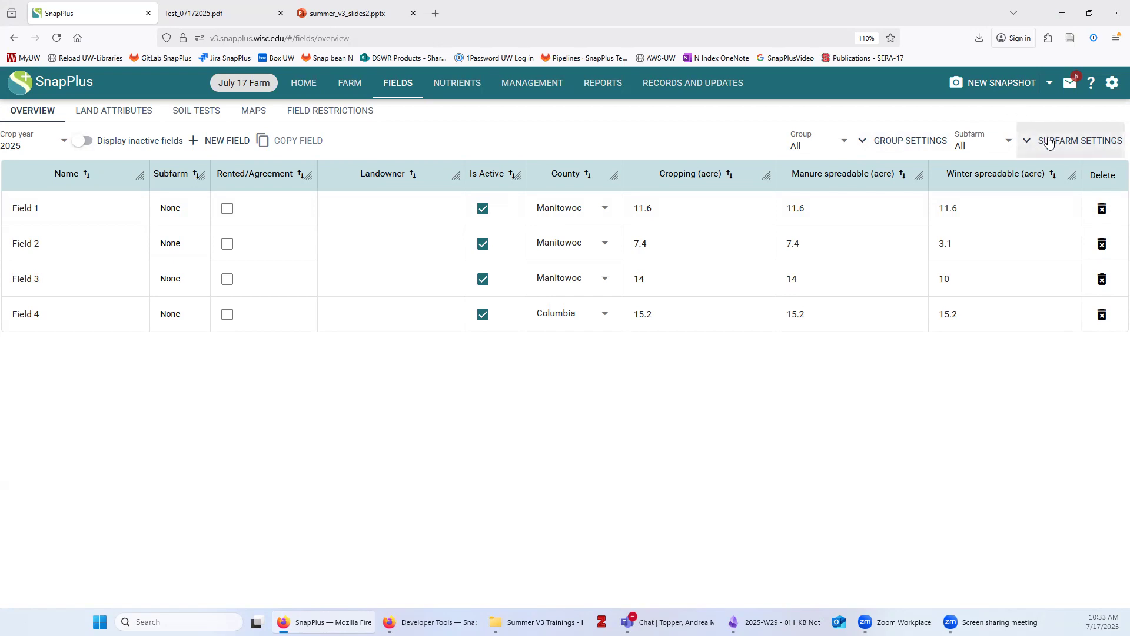
Create the subfarm Bucky's with Field 1 and Field 2, then set the Subfarm filter back to All
left_click(1049, 143)
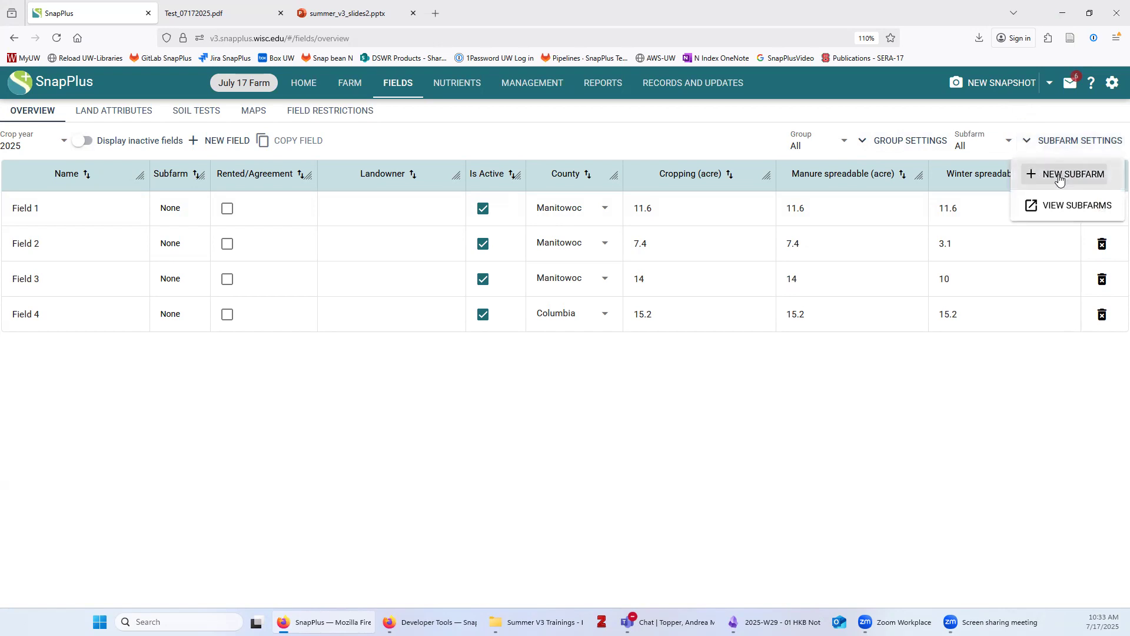
left_click(1036, 170)
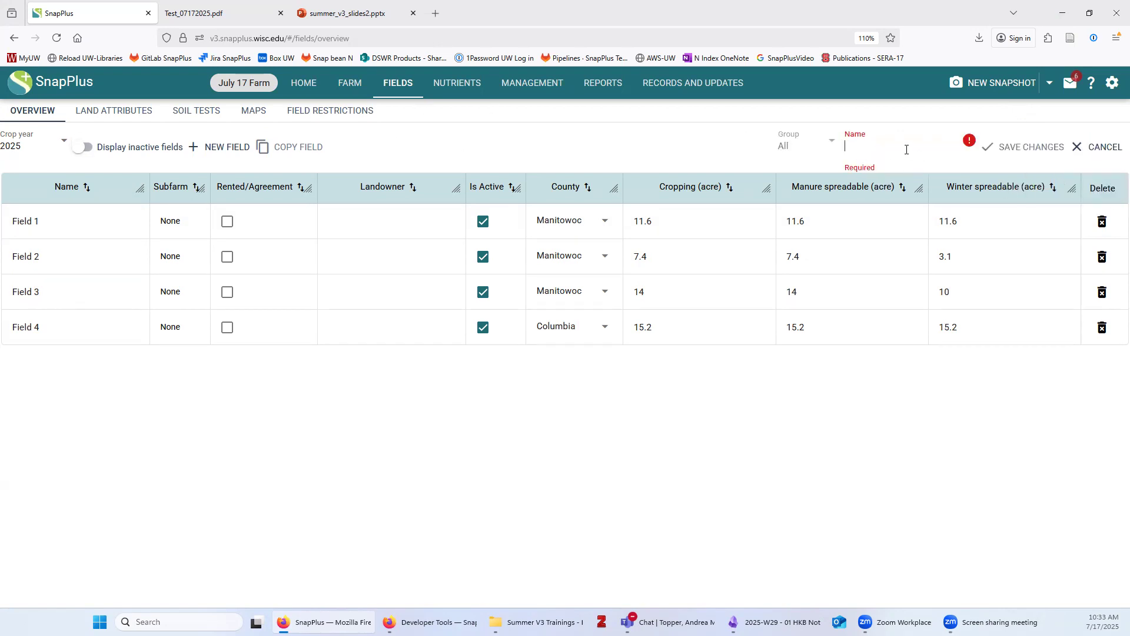
type("Bucky's")
left_click(395, 223)
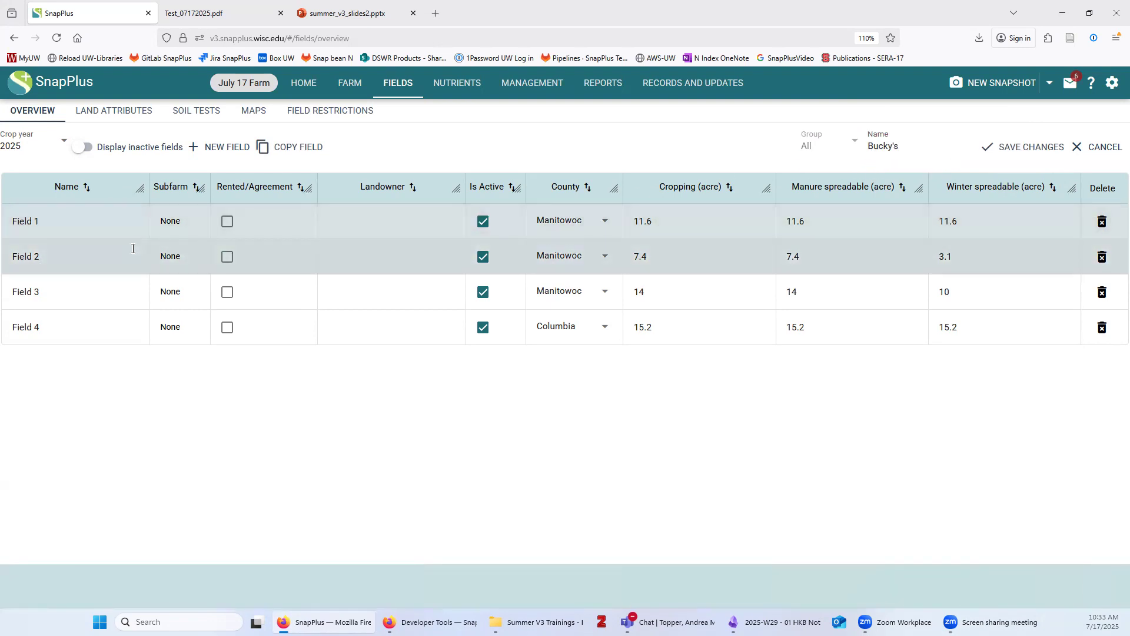
left_click(358, 245)
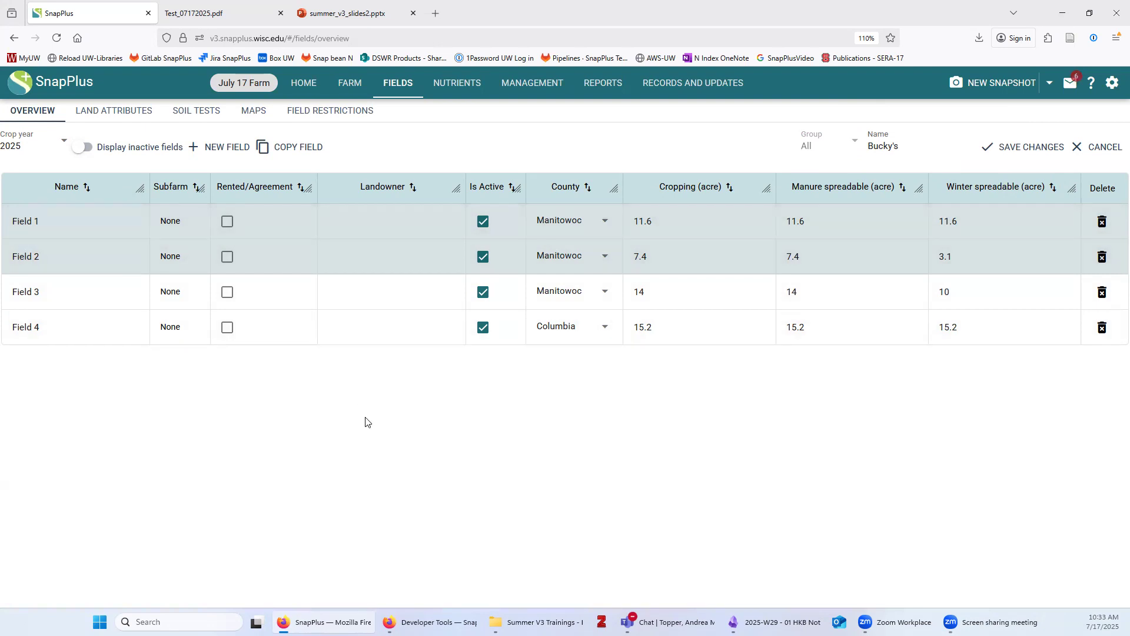
left_click(1024, 150)
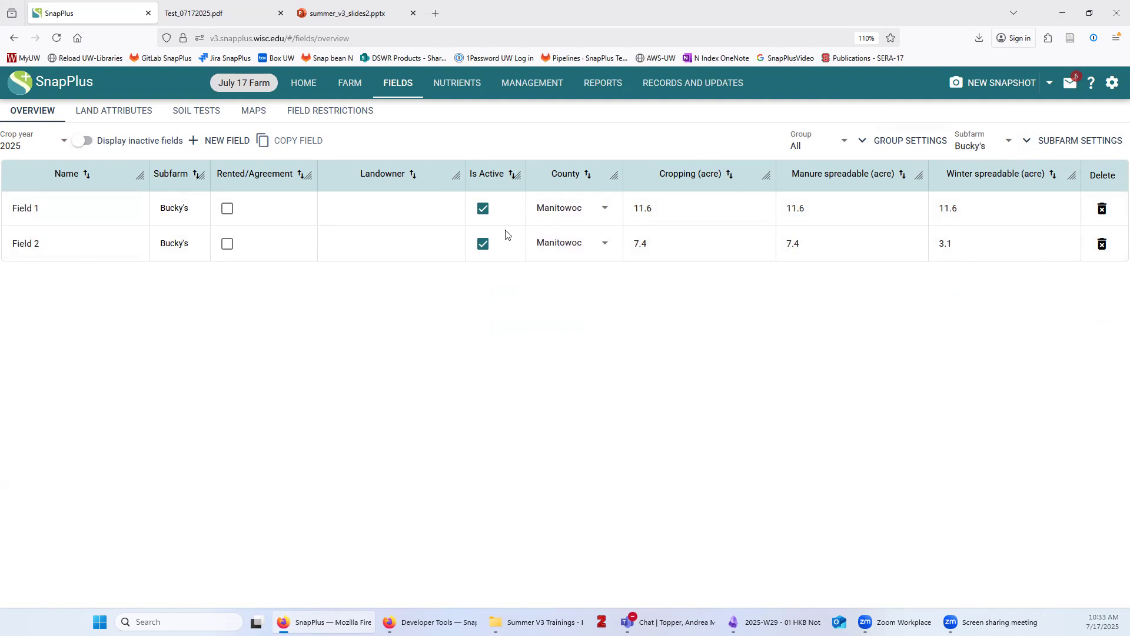
left_click(968, 147)
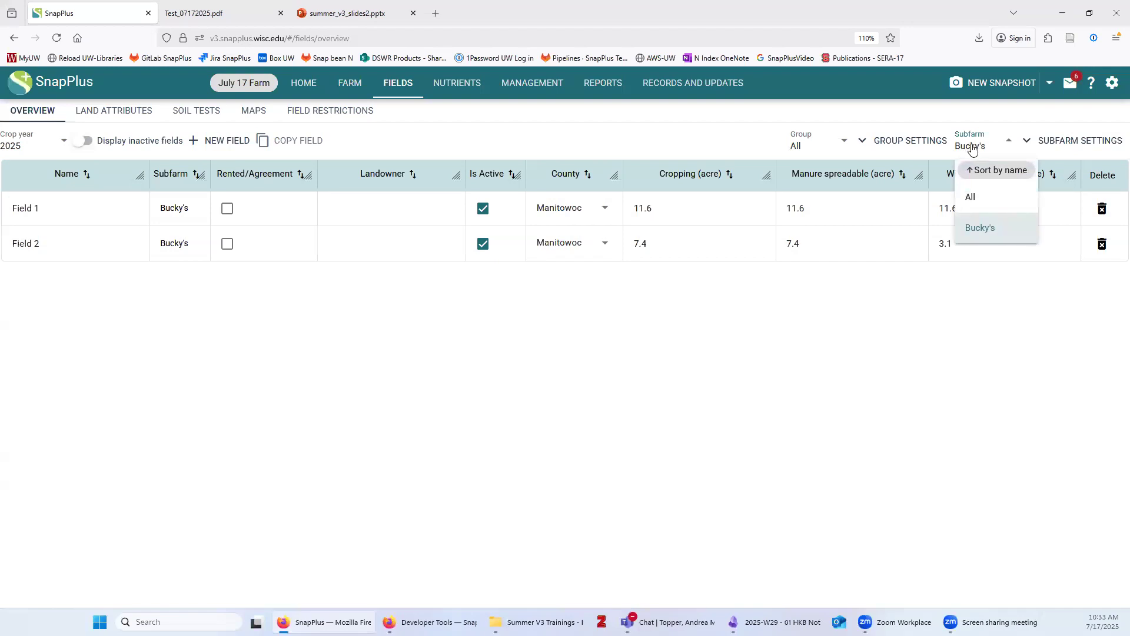
left_click(978, 200)
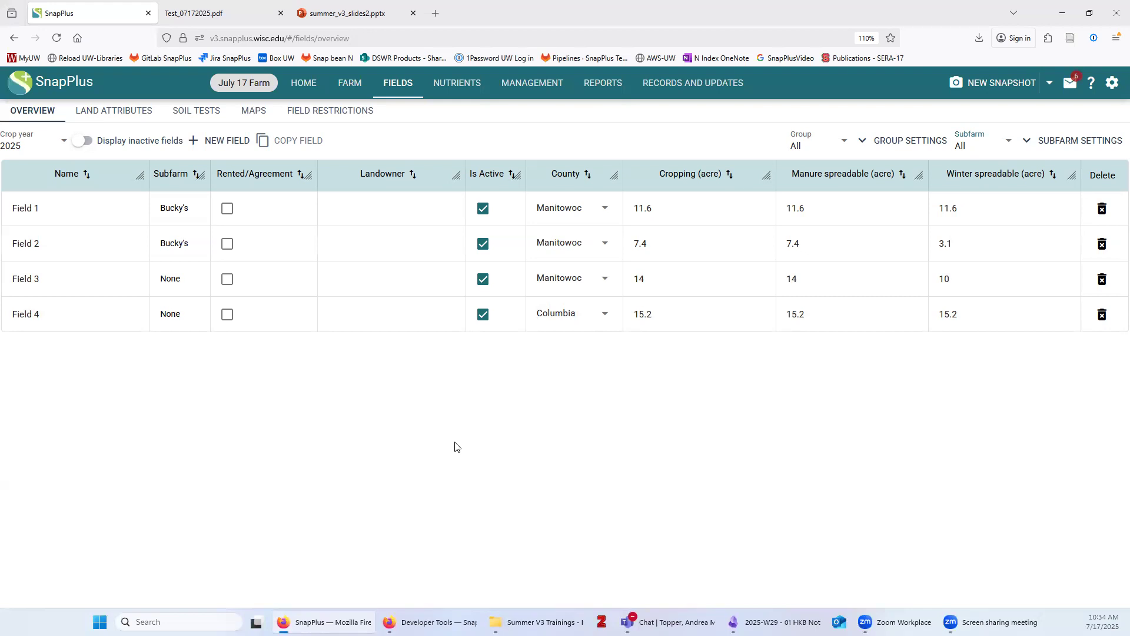
Toggle inactive fields on and off, then view the fields' land attributes and soil test records
left_click(76, 147)
left_click(80, 141)
left_click(119, 115)
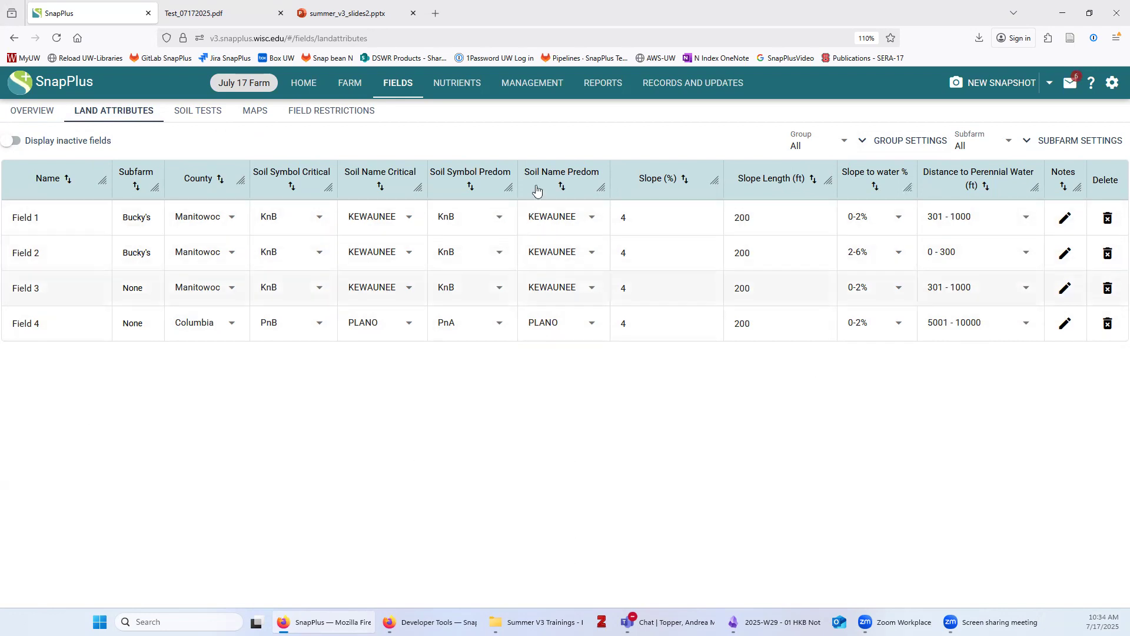
left_click(202, 113)
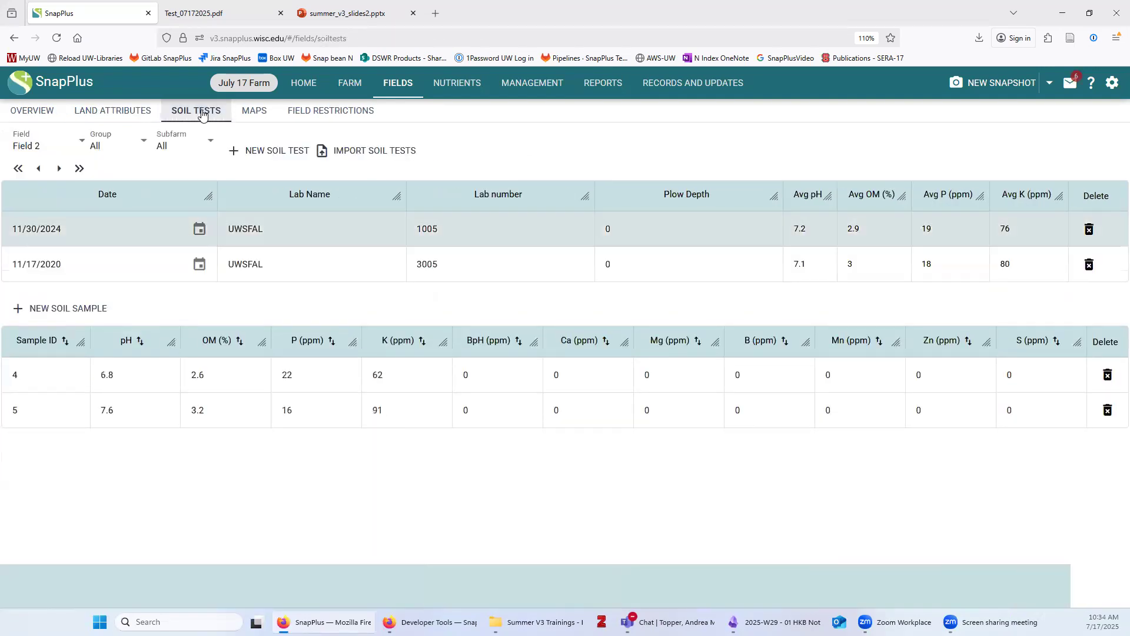
Make Field 4 use the default soil test values
left_click(49, 147)
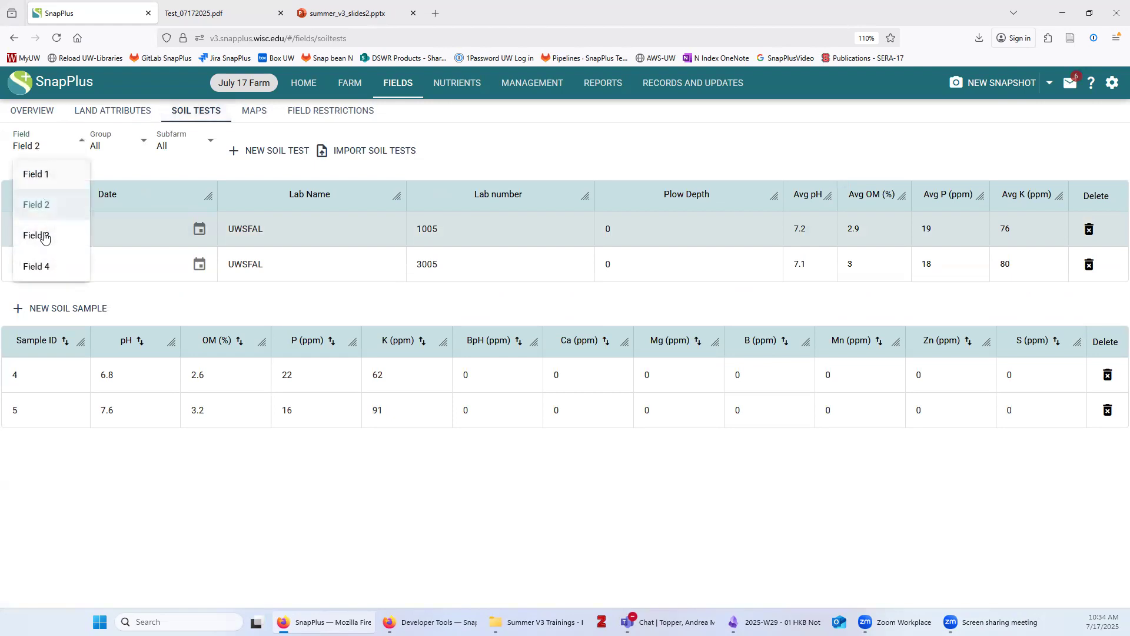
left_click(38, 268)
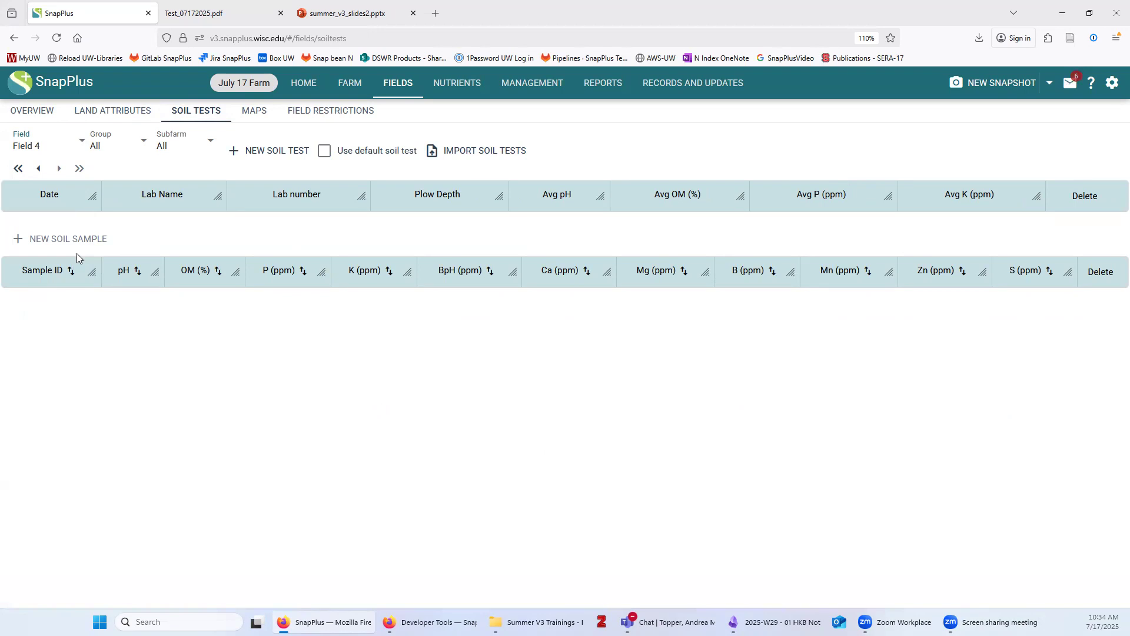
left_click(324, 152)
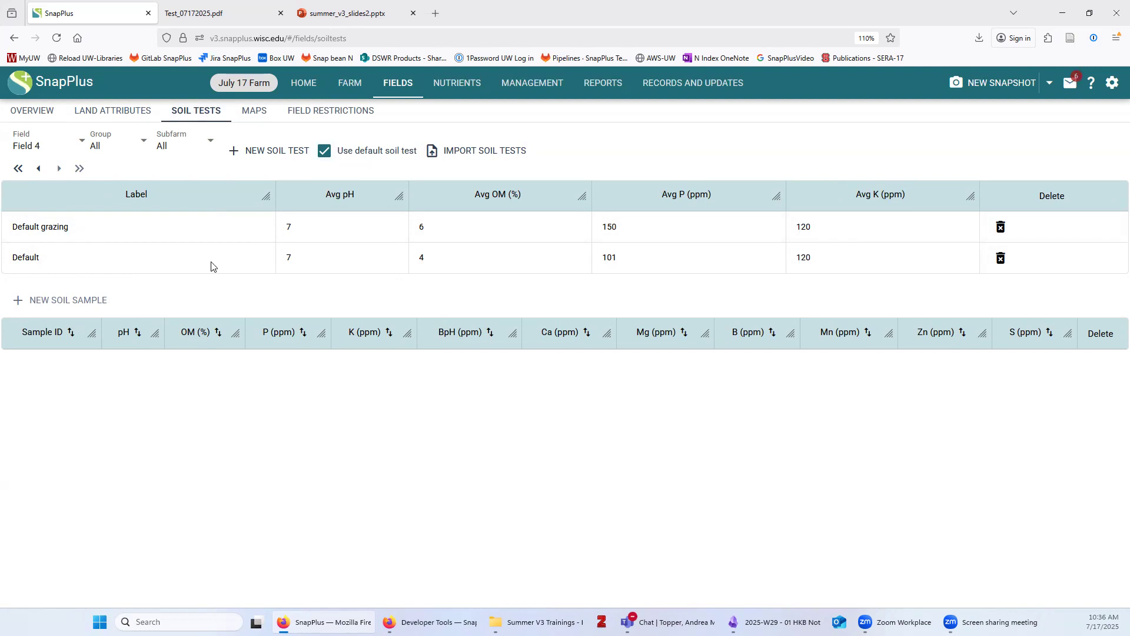
Check Field 2's field restrictions checklist, then go to the Nutrients Manure/Biosolids page
left_click(333, 113)
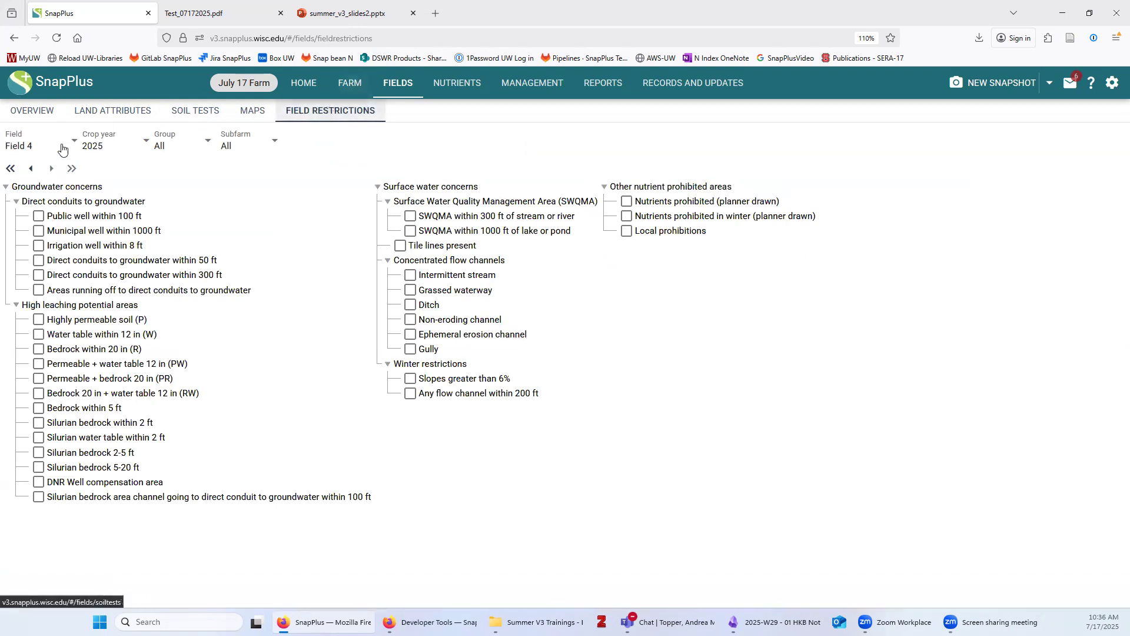
left_click(19, 146)
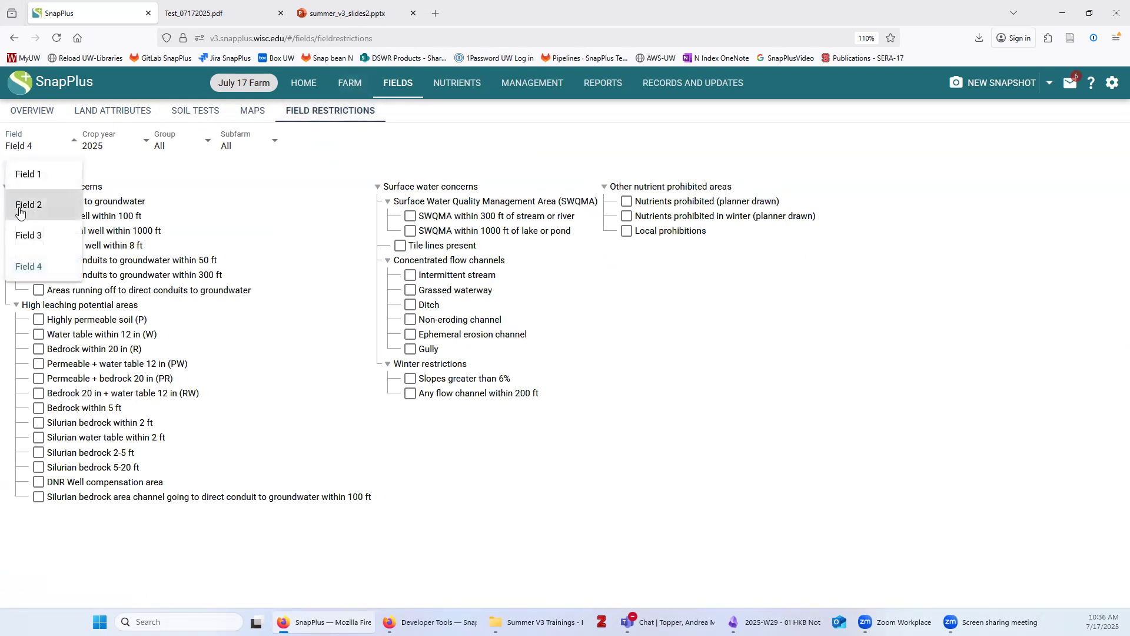
left_click(70, 213)
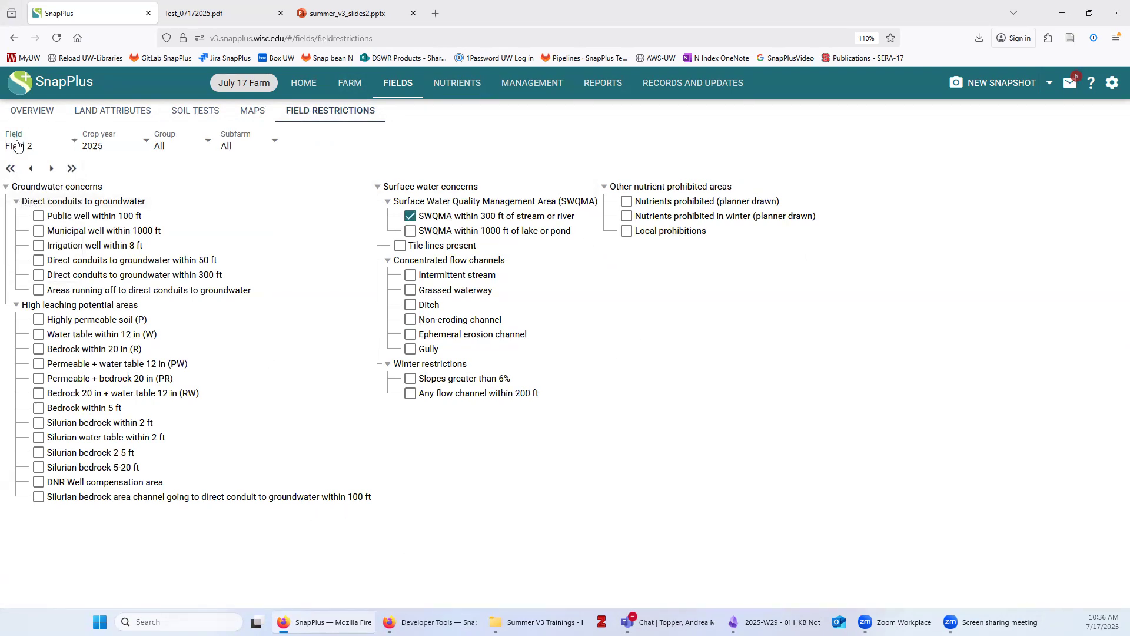
left_click(50, 147)
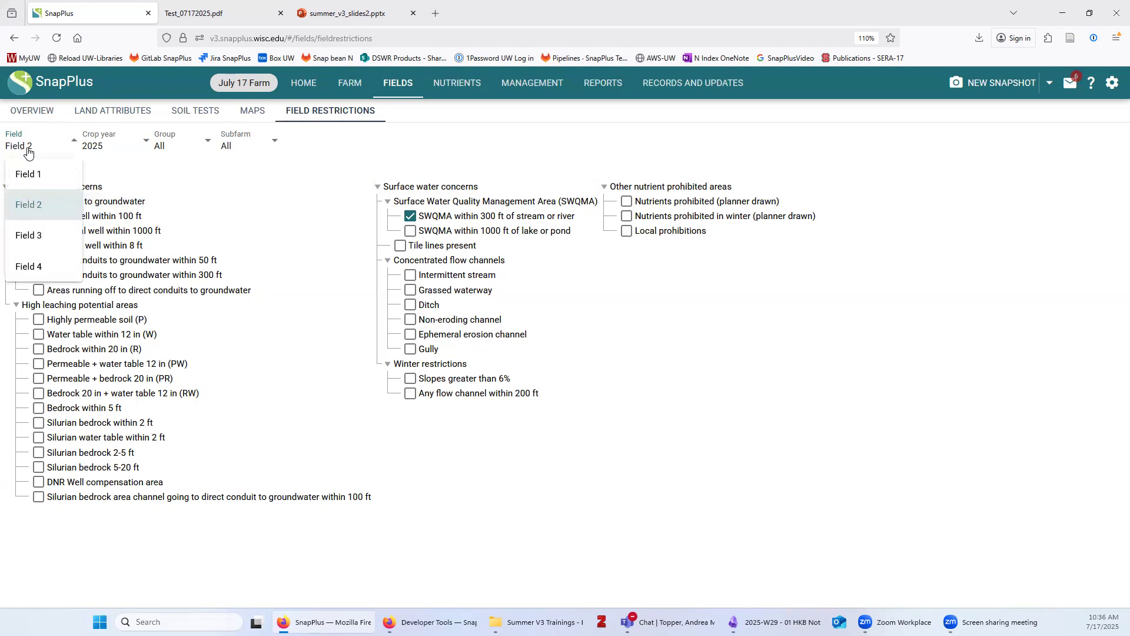
left_click(36, 140)
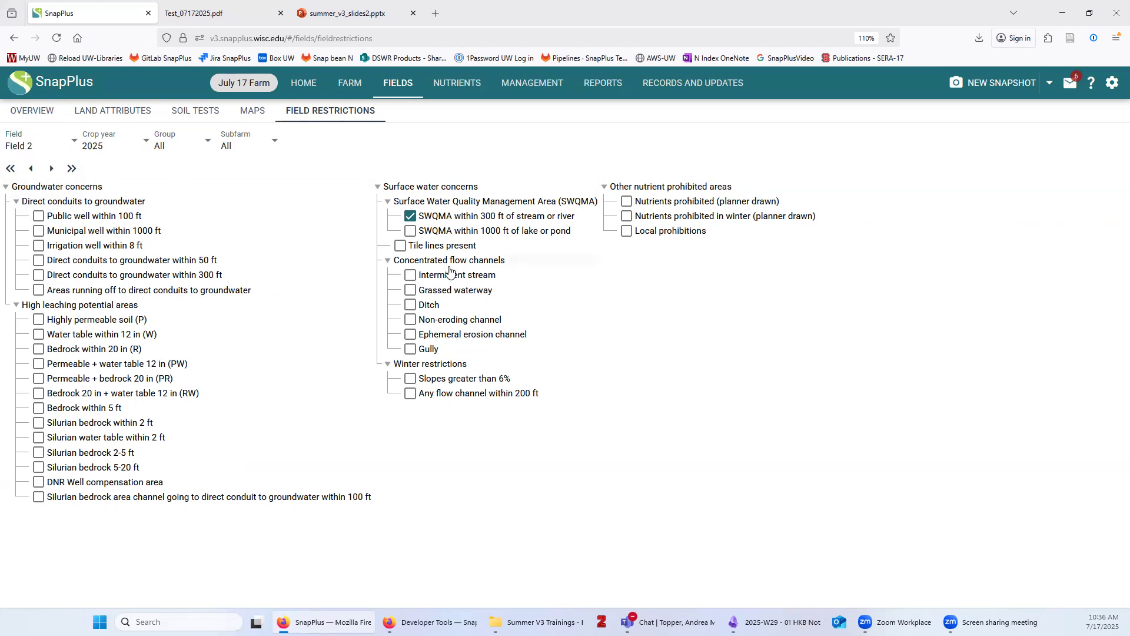
left_click(456, 92)
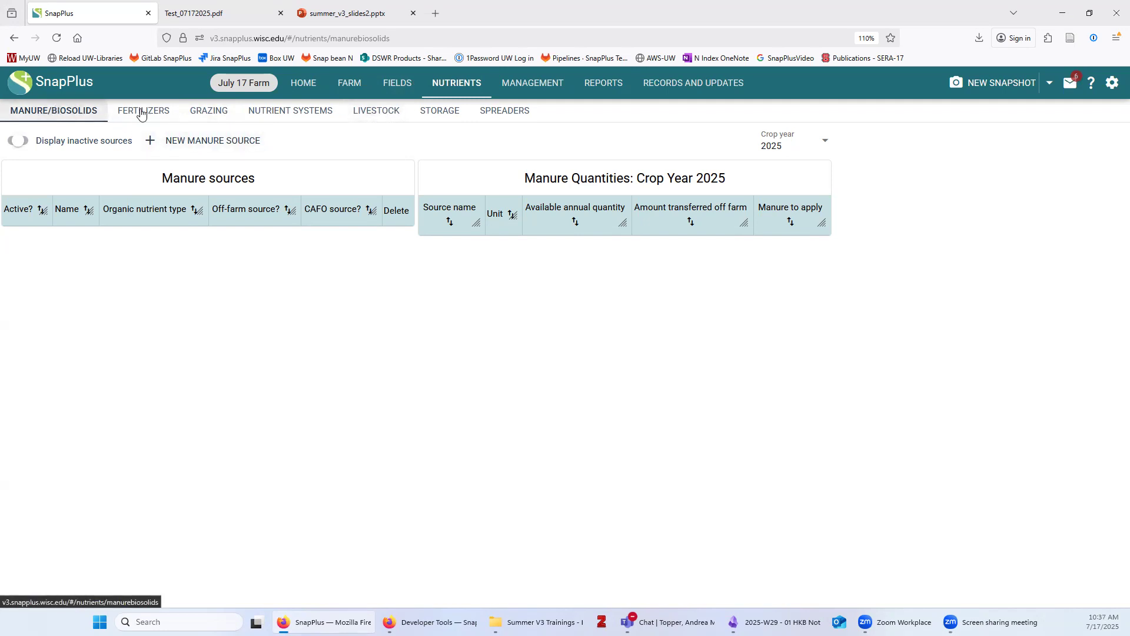
Add a manure source named 'Bedded pack' with organic nutrient type Dairy, solid
left_click(212, 143)
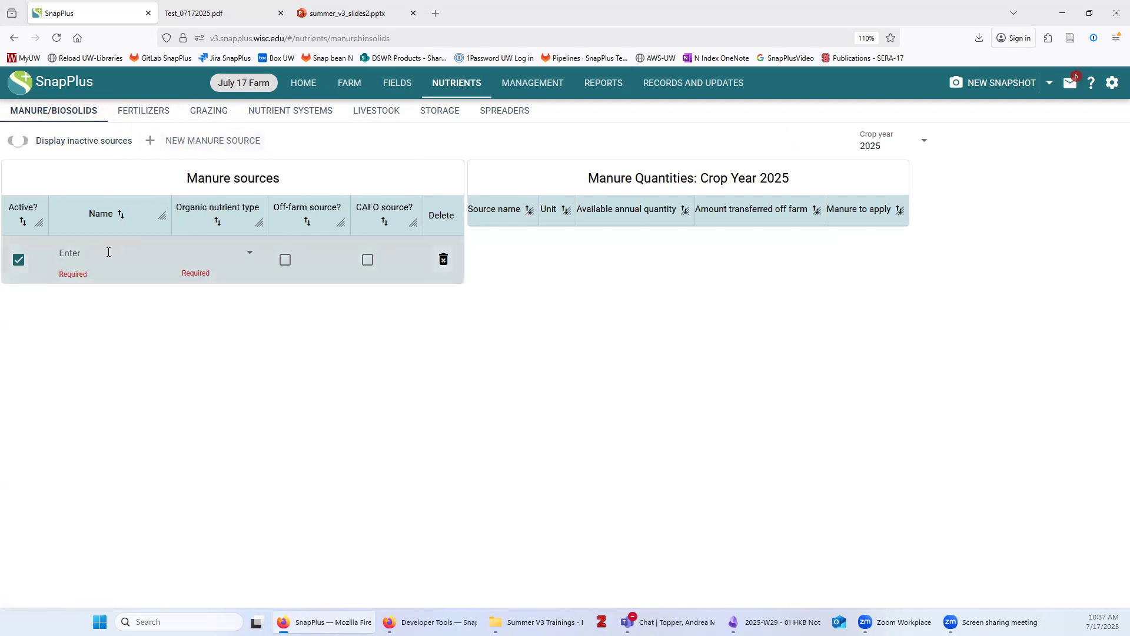
type("Bedded pack")
left_click(217, 254)
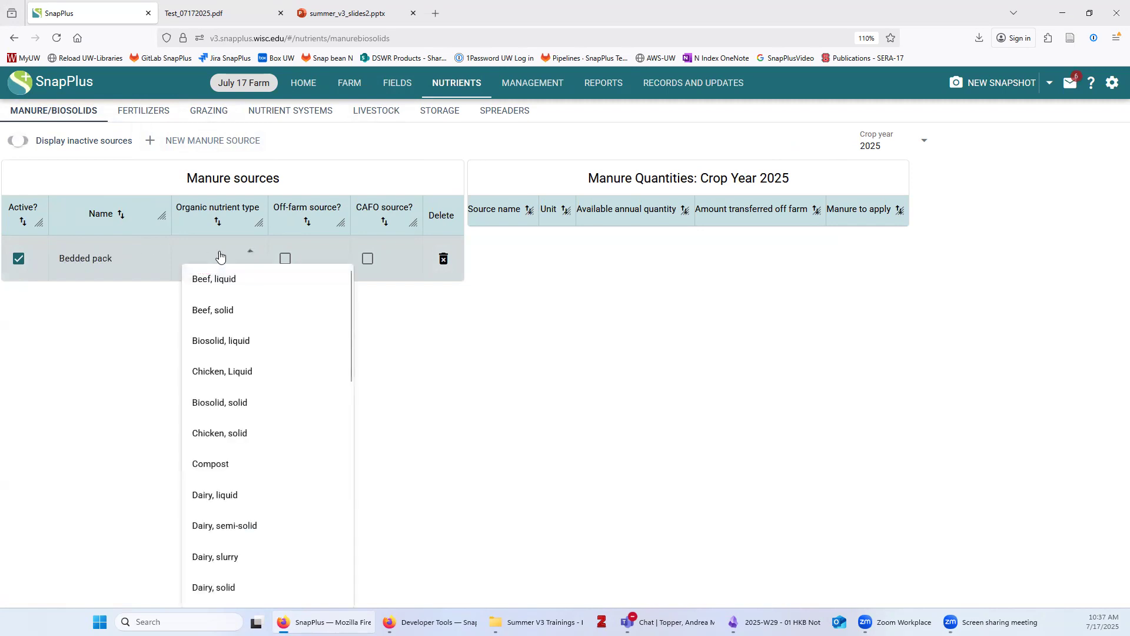
scroll(257, 383, "down", 3)
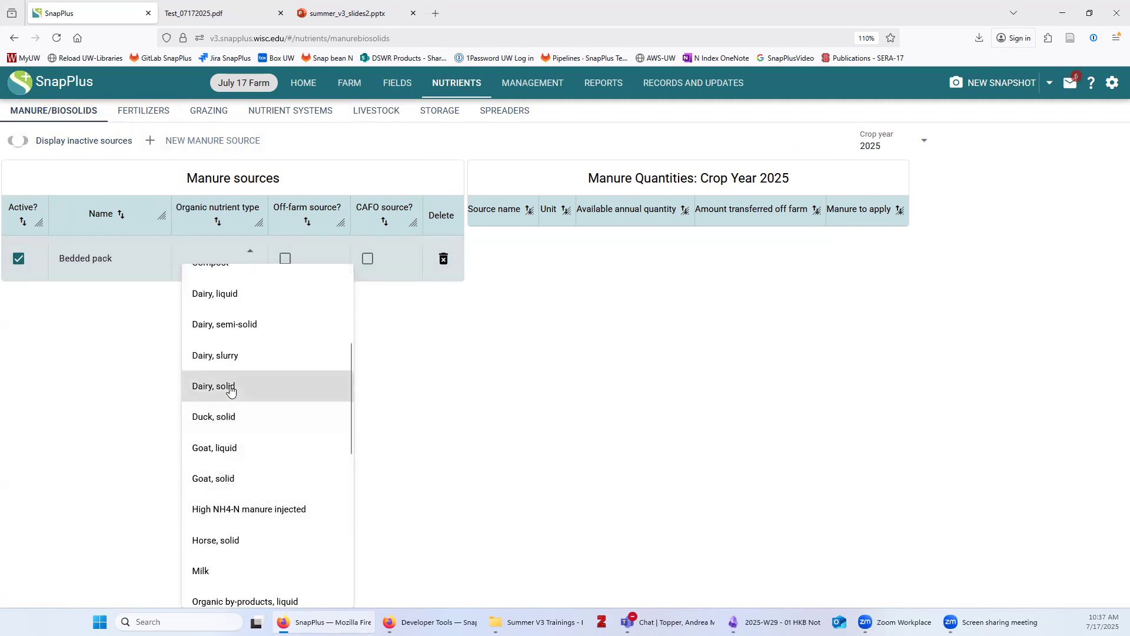
left_click(227, 386)
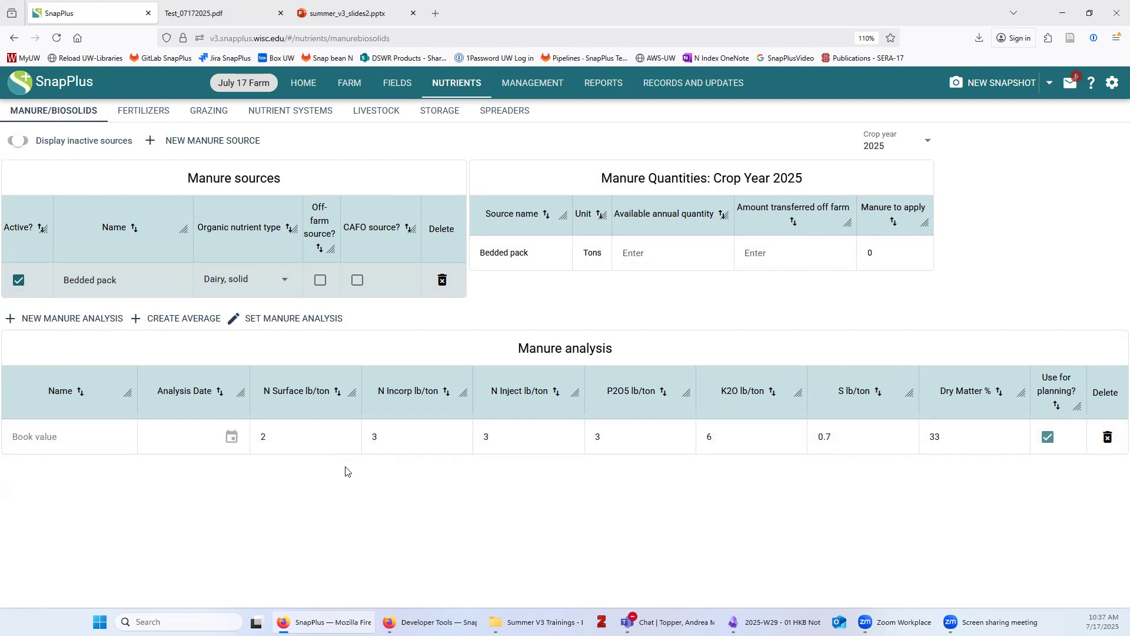
Add a second manure source named 'Pit1' with type Dairy, liquid
left_click(136, 144)
left_click(111, 278)
type("Pit1")
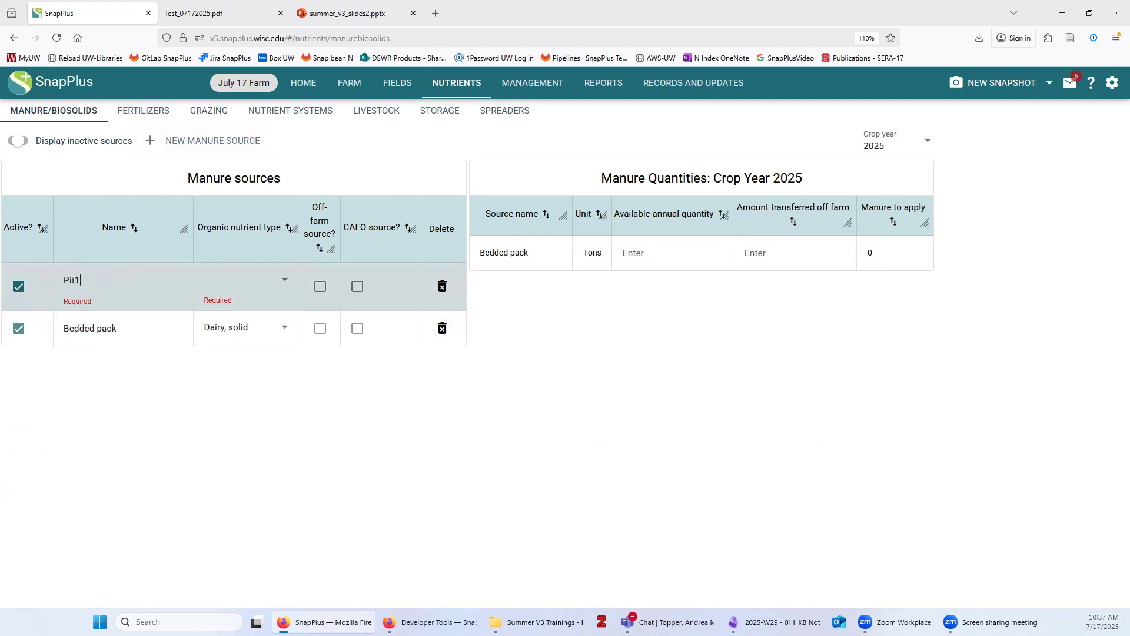
left_click(246, 282)
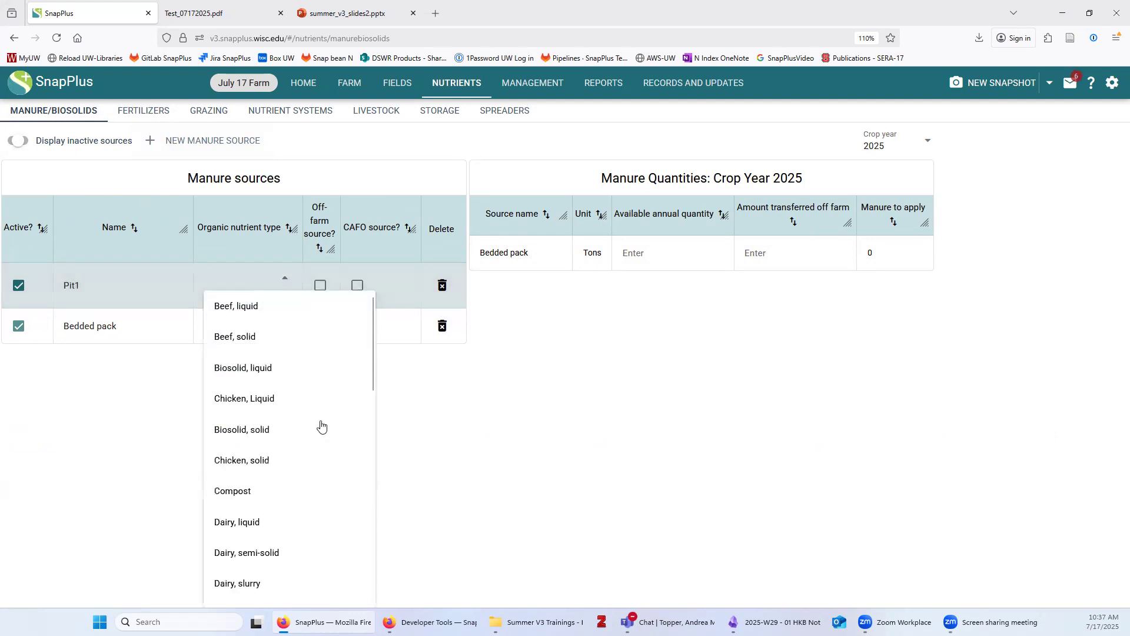
scroll(315, 505, "down", 2)
left_click(255, 390)
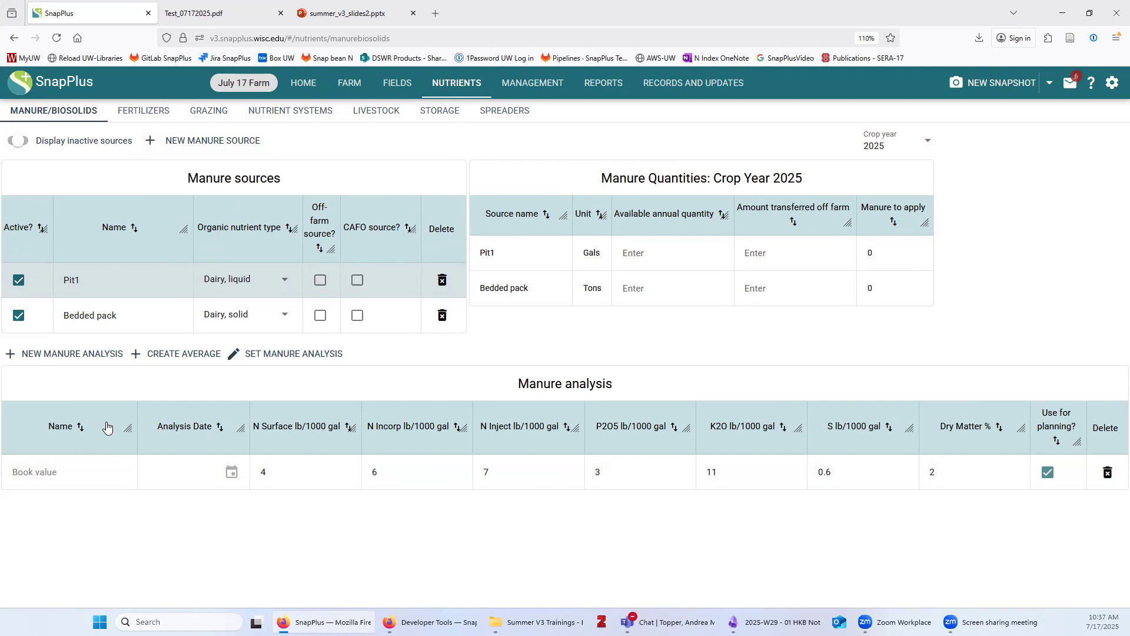
Add Pit1's Fall 2024 analysis dated 11/02/2023 with N values 6, 8 and 10
left_click(60, 356)
type("Fall 2024")
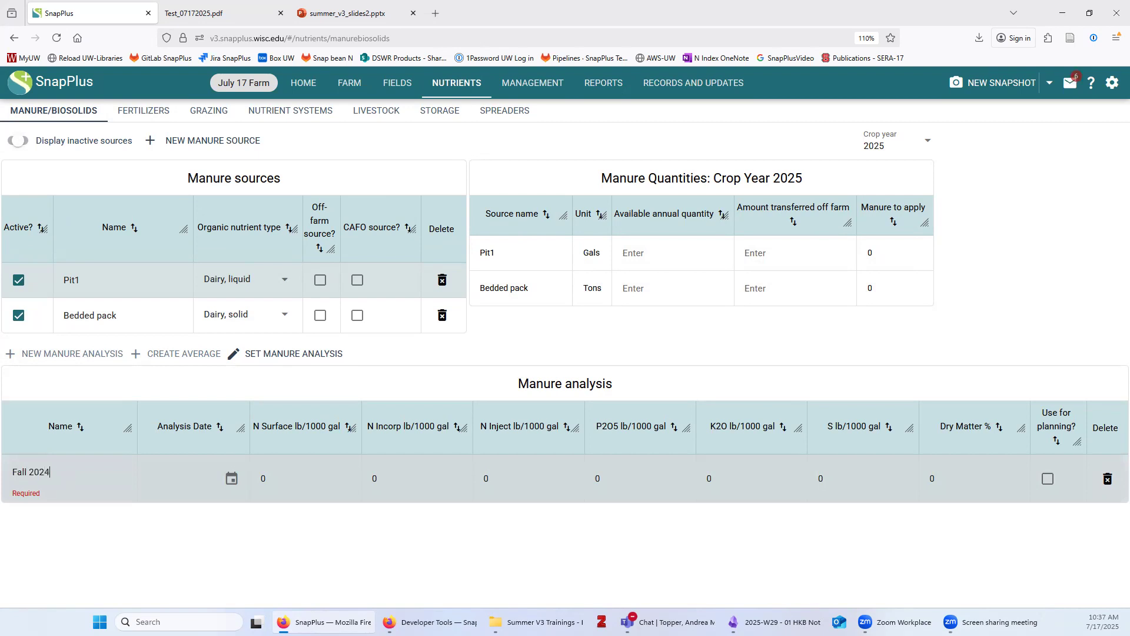
key("Tab")
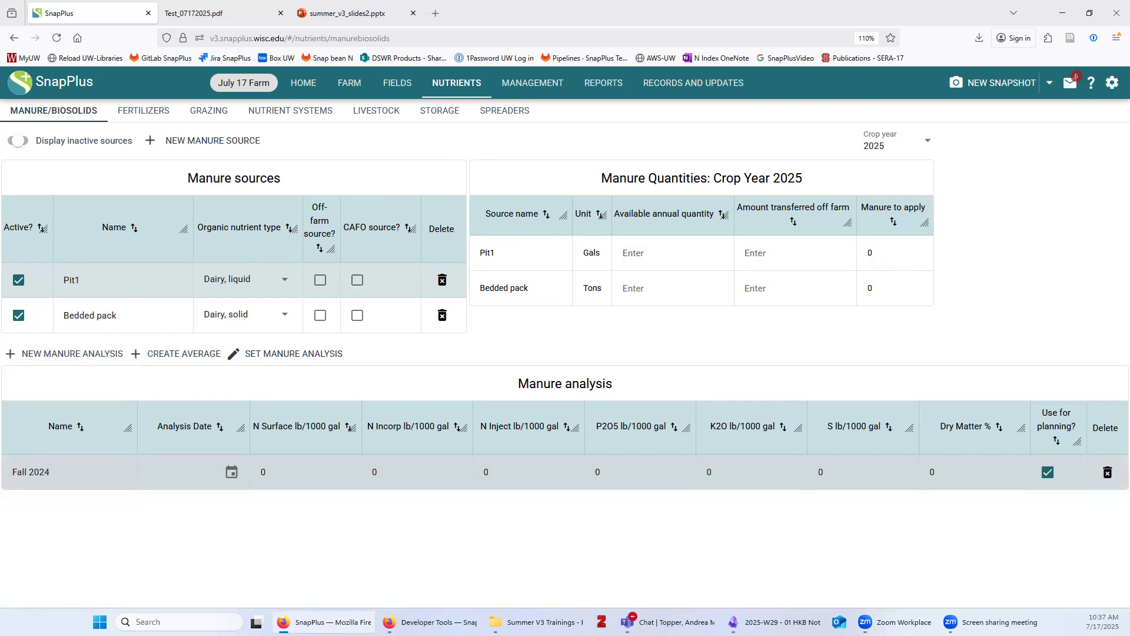
type("11/02/2023")
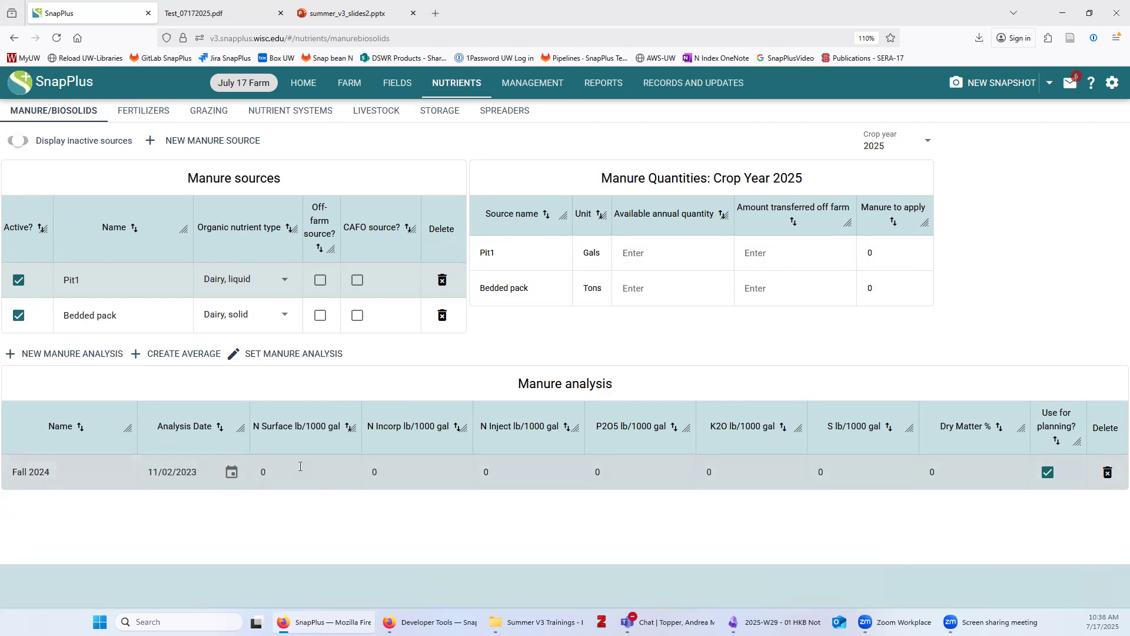
left_click(300, 466)
key("BackSpace")
type("6")
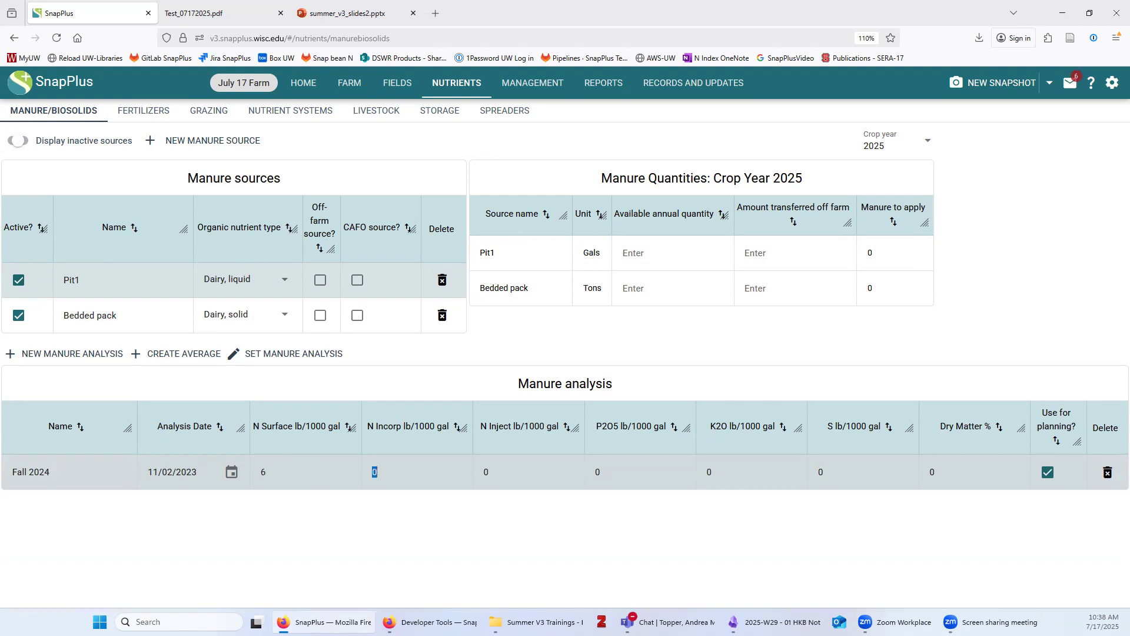
type("8")
key("Tab")
type("10")
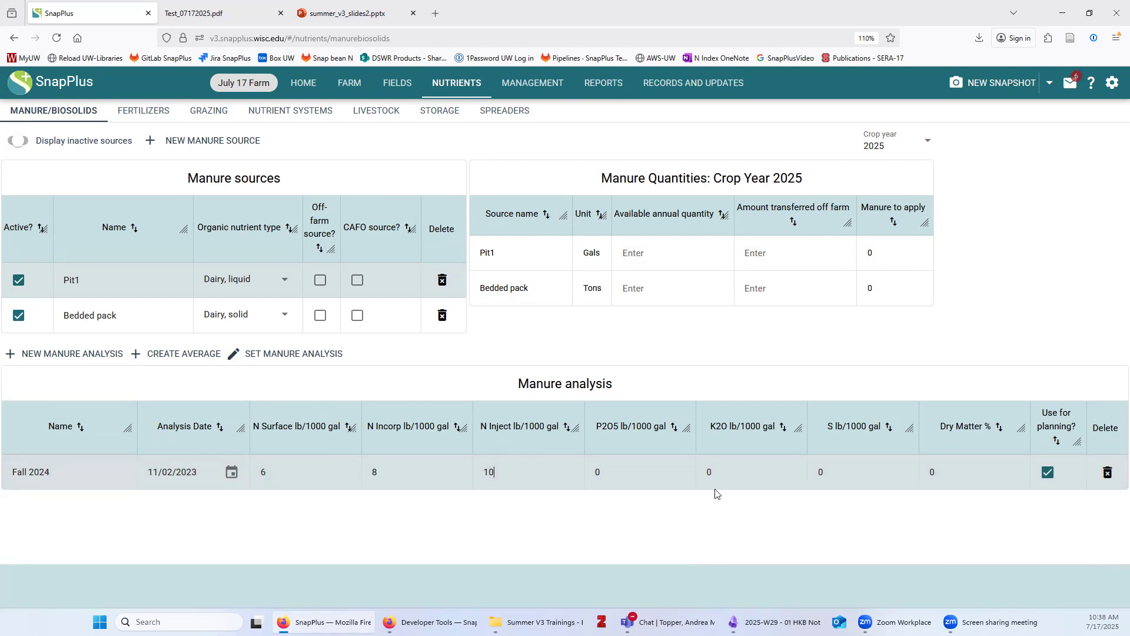
Enter Fall 2024 P2O5 6.4, K2O 12.8, S 0.7, dry matter 3.9, then start a Spring 2024 analysis
left_click(596, 473)
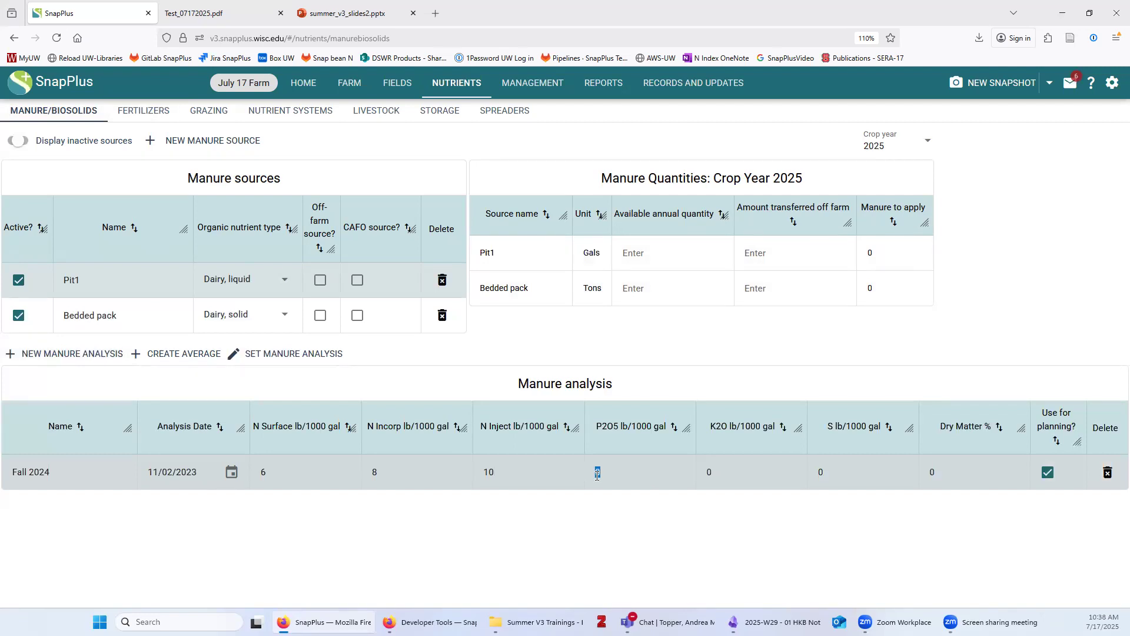
type("6.4 12.8 ")
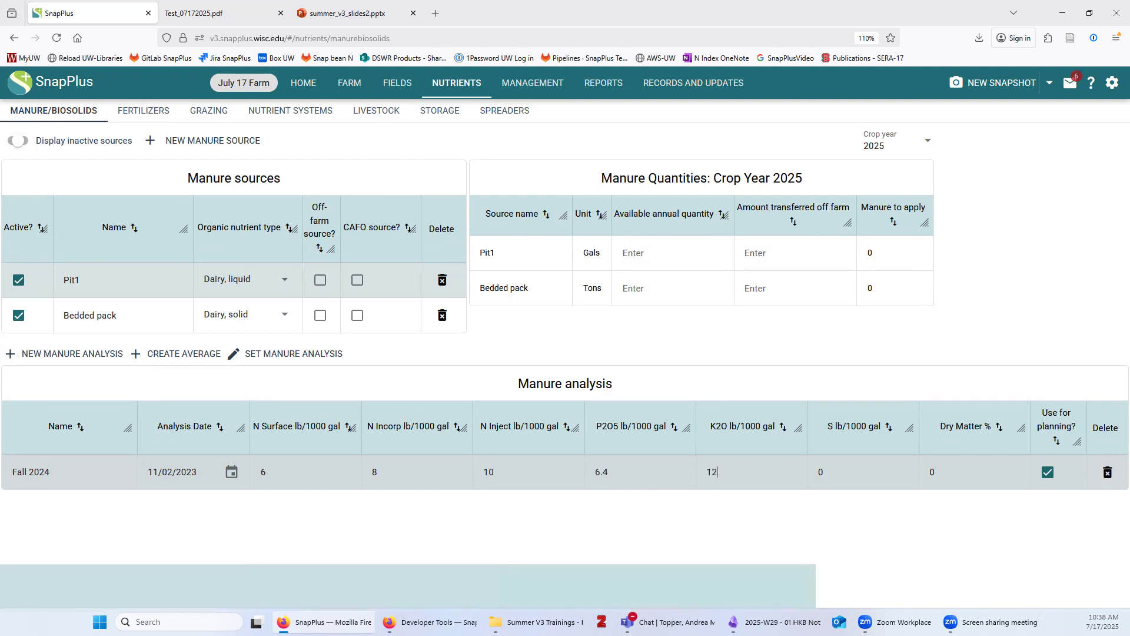
type("0.7 ")
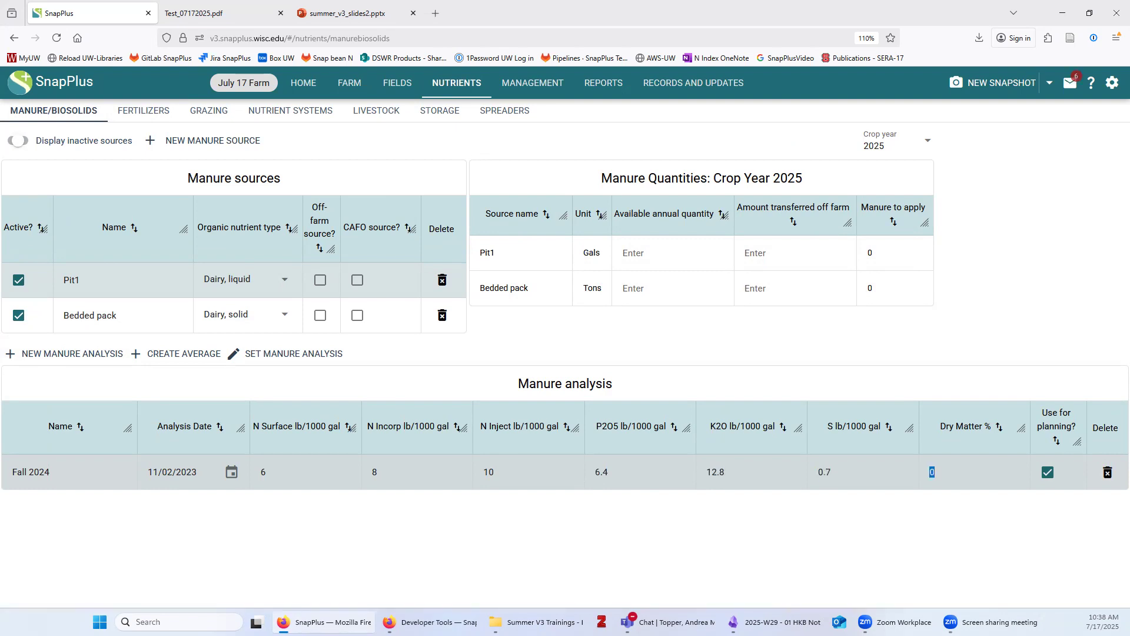
type("3.9")
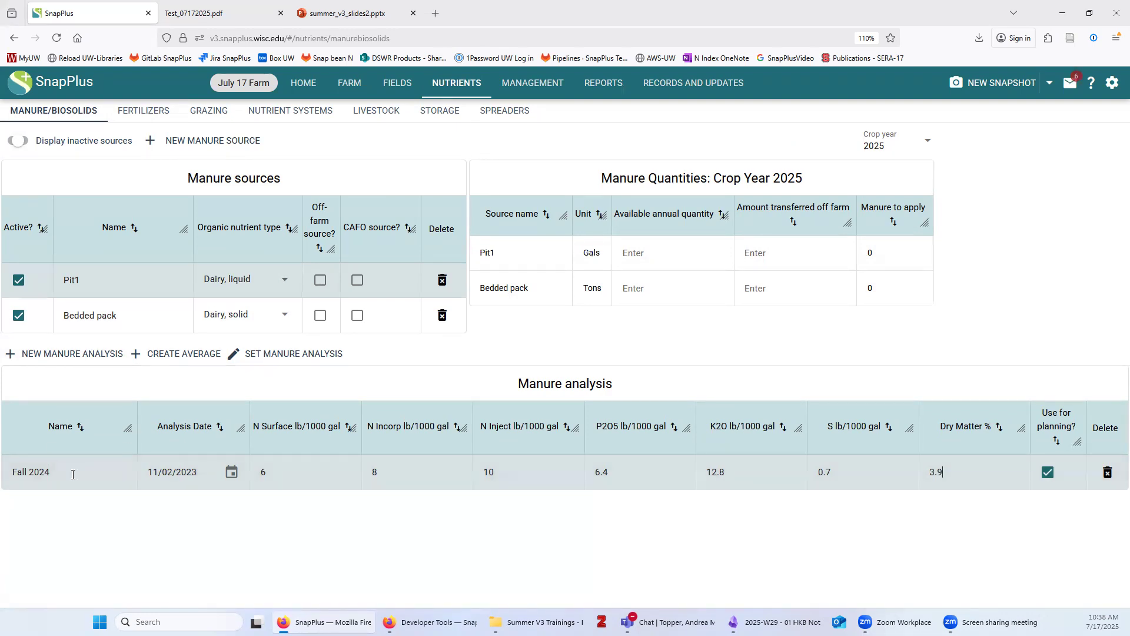
left_click(99, 354)
type("Spring 2024")
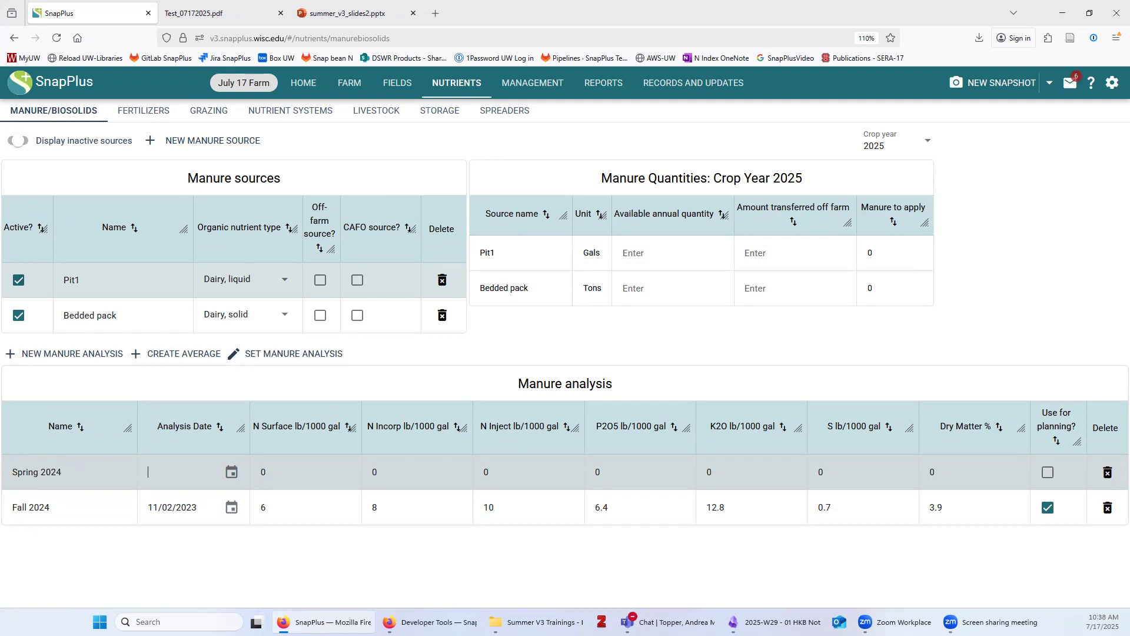
Set the Spring 2024 analysis date to 04/27/2024
left_click(231, 471)
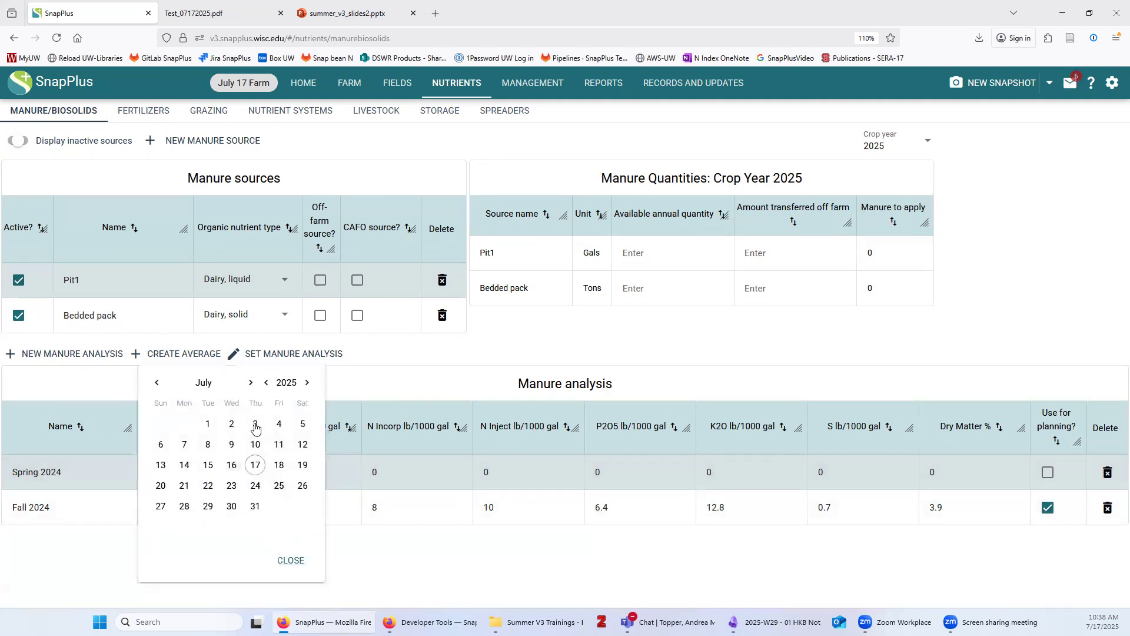
left_click(266, 384)
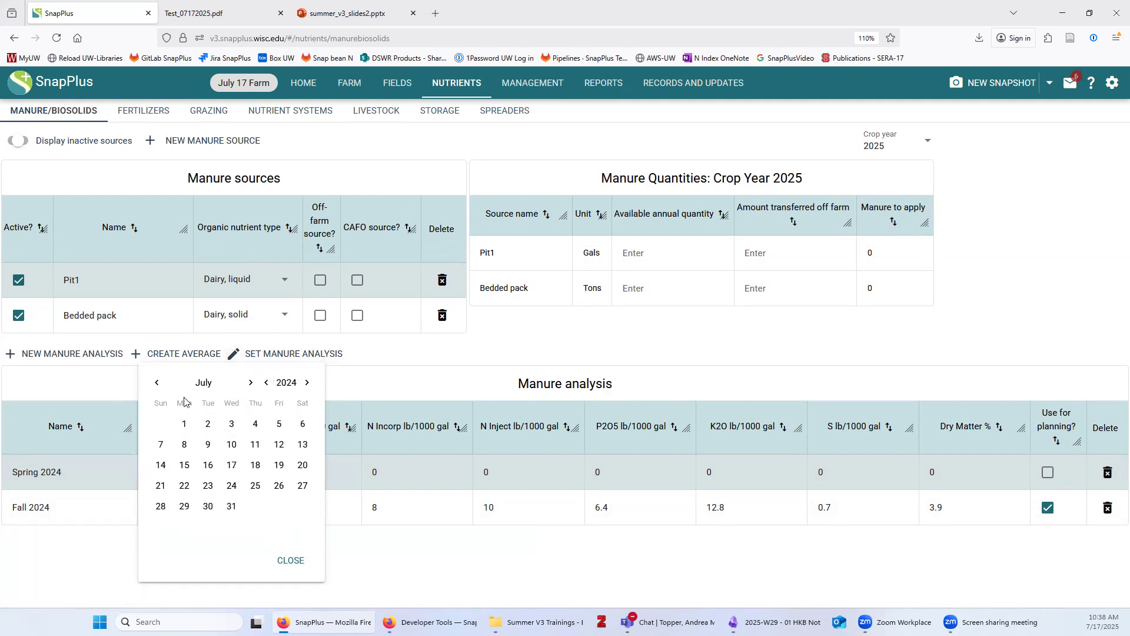
left_click(157, 383)
left_click(156, 383)
left_click(154, 385)
left_click(304, 488)
left_click(293, 561)
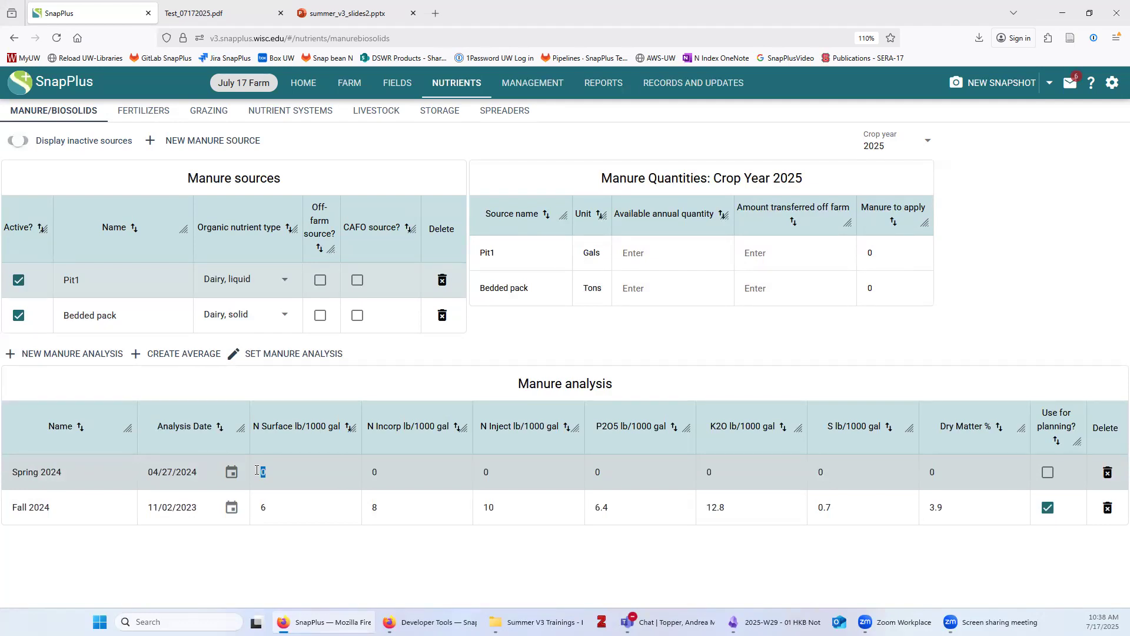
Fill Pit1's Spring 2024 row: N 5/7/9, P2O5 5.7, K2O 10.2, S 0.5, dry matter 3.4%
type("7")
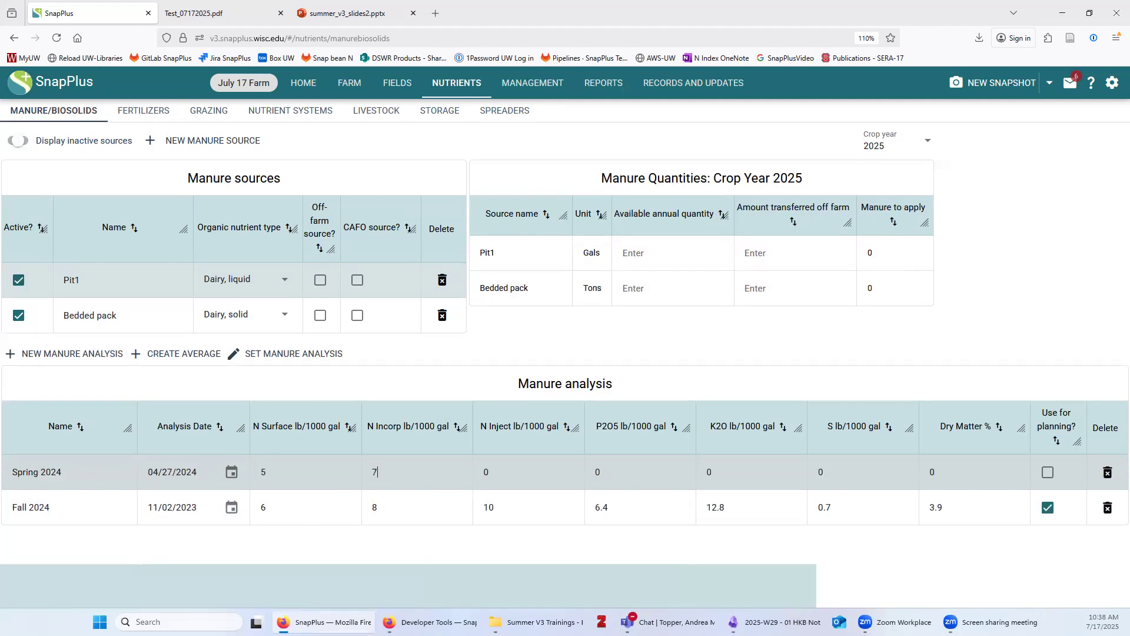
key("Tab")
type("9")
key("Tab")
type("5.7")
key("Tab")
type("10.2")
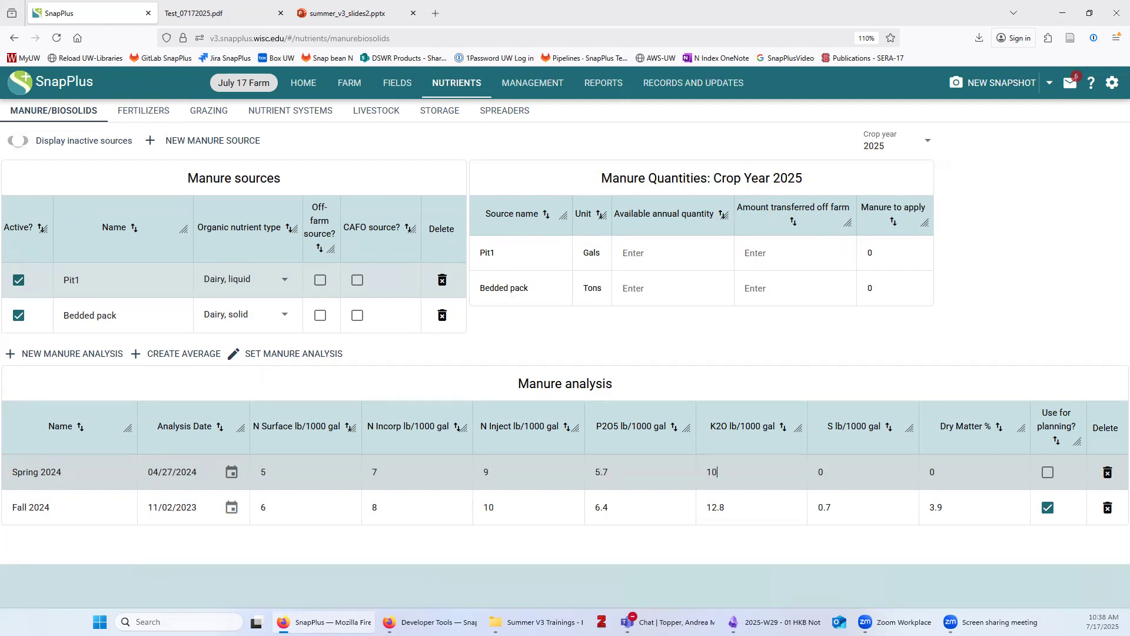
type("0.5")
type("3.4")
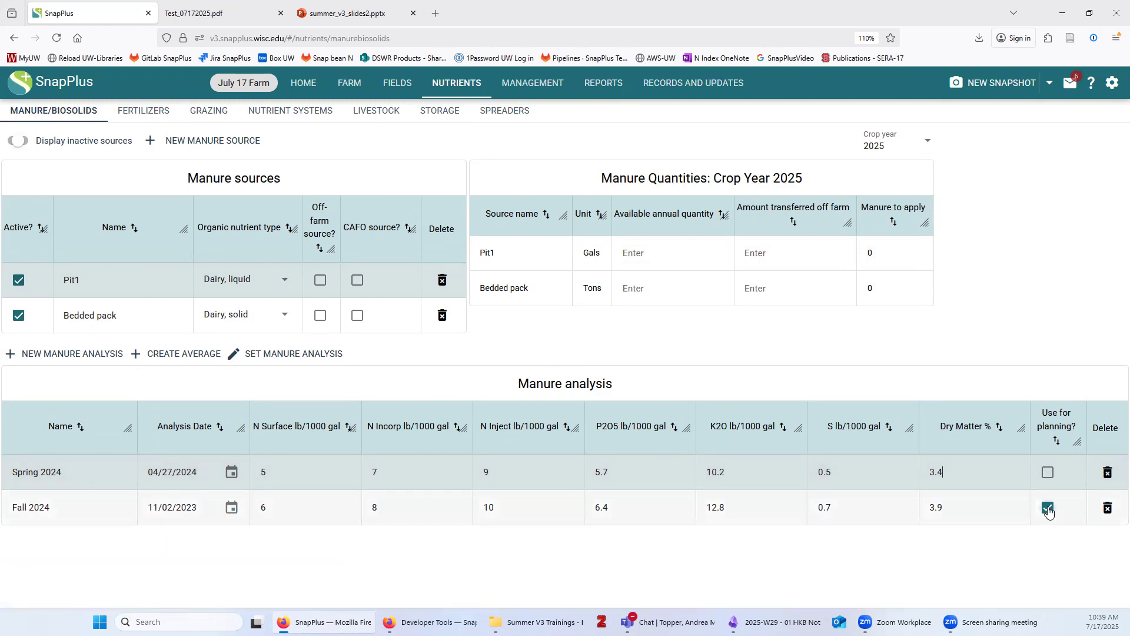
double_click(75, 505)
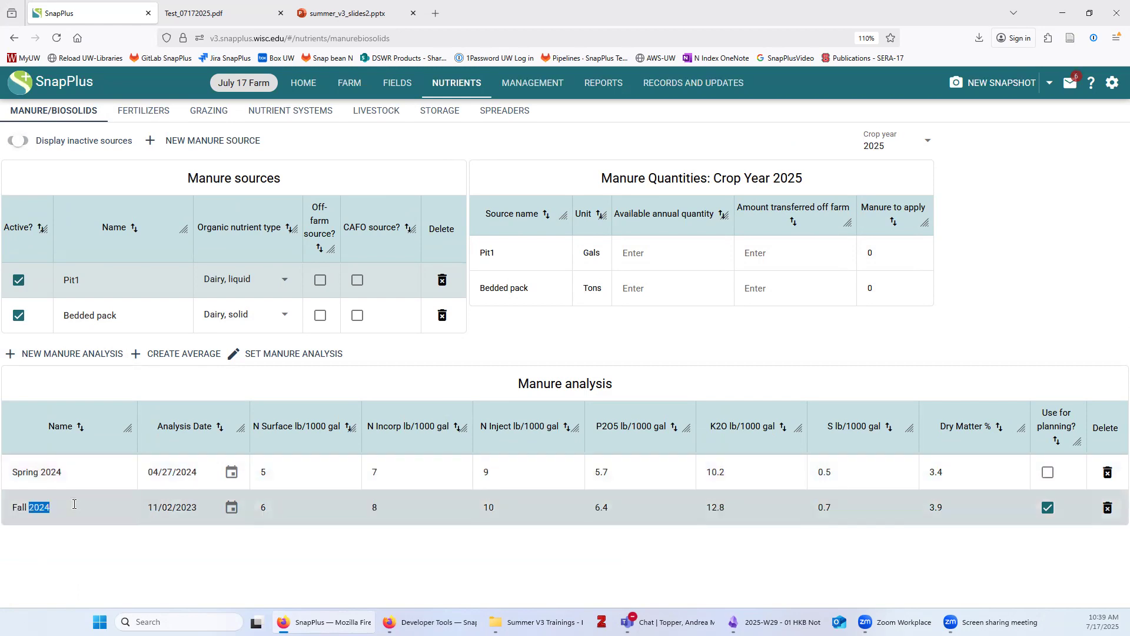
left_click(307, 554)
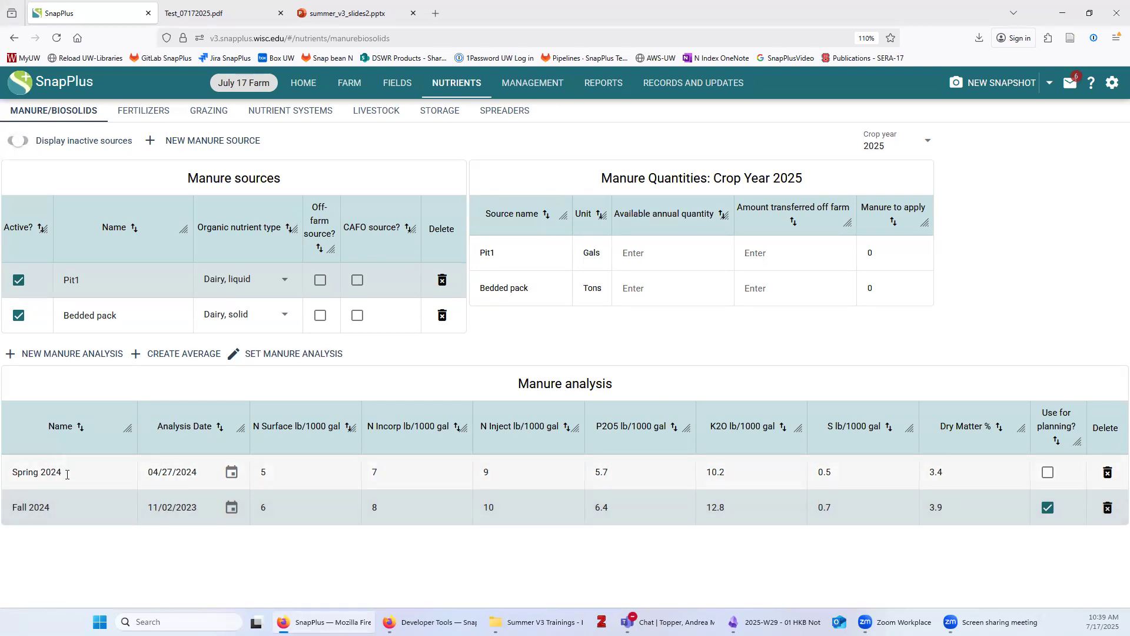
Average Pit1's Spring 2024 and Fall 2024 analyses as 'Average' and use it for planning
left_click(195, 353)
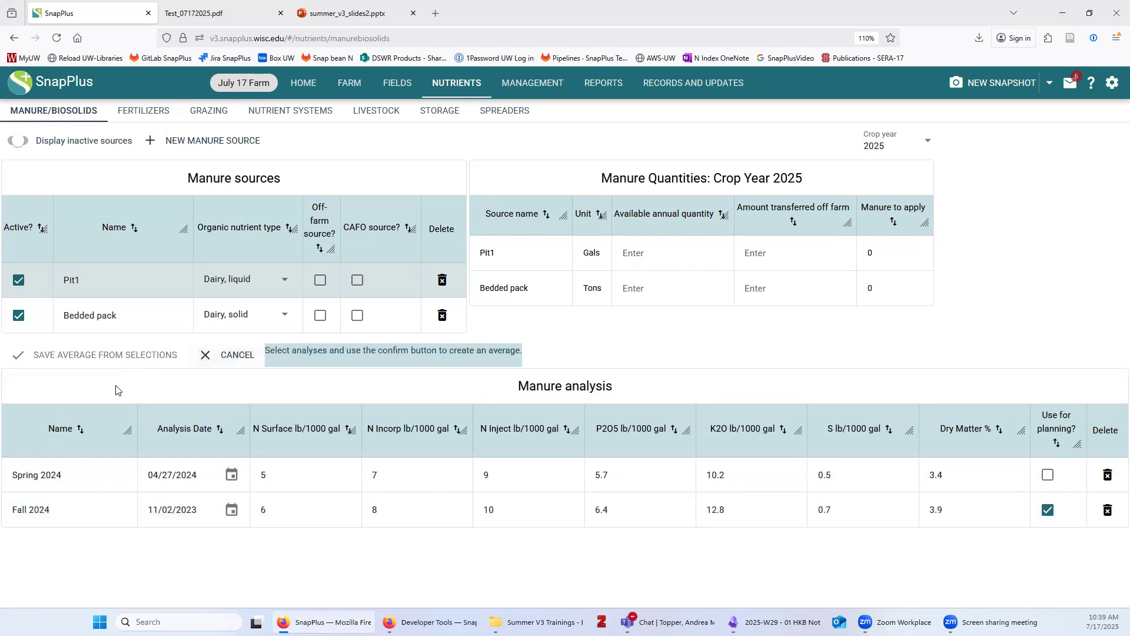
left_click(50, 476)
left_click(72, 509)
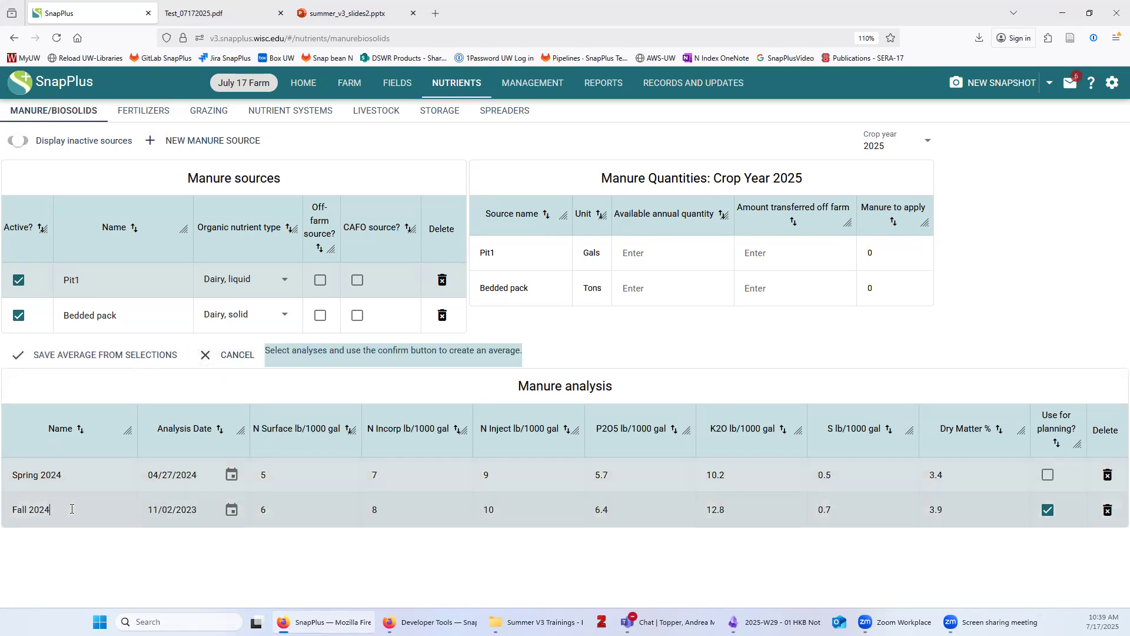
left_click(94, 355)
type("Average")
key("Return")
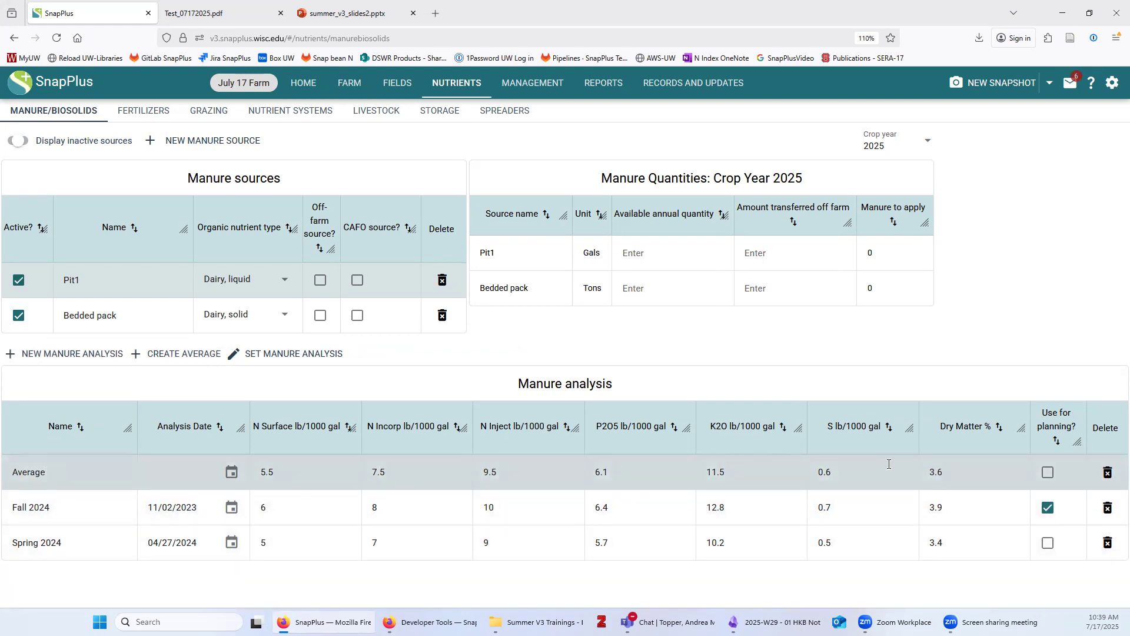
left_click(1047, 473)
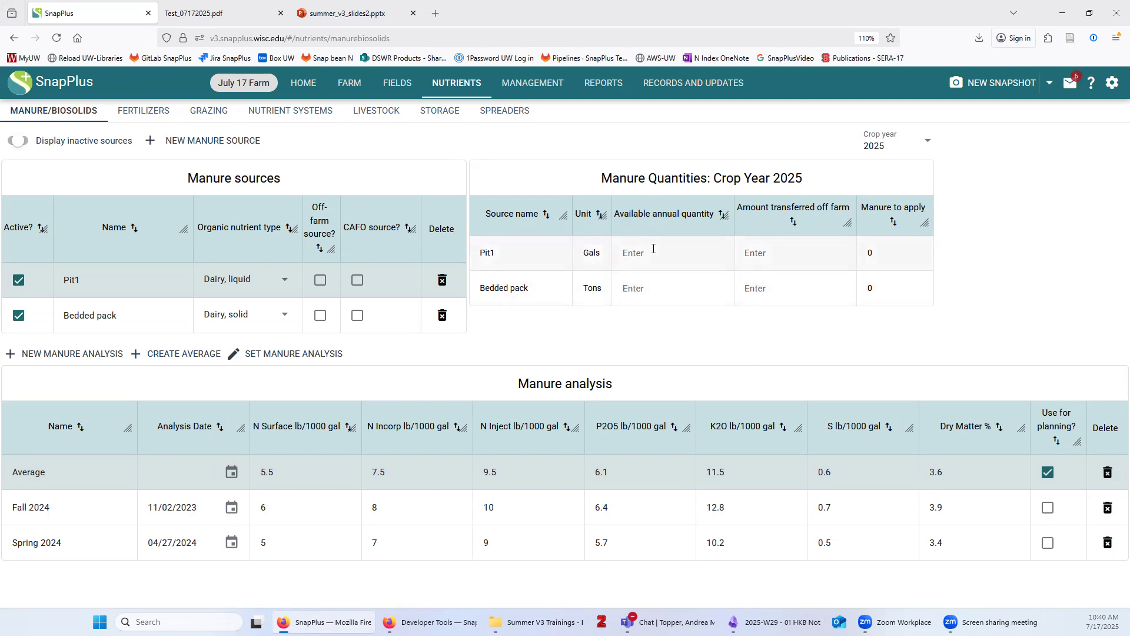
Enter Pit1's annual quantity as 5,000,000 gallons with 0 transferred off farm
left_click(636, 255)
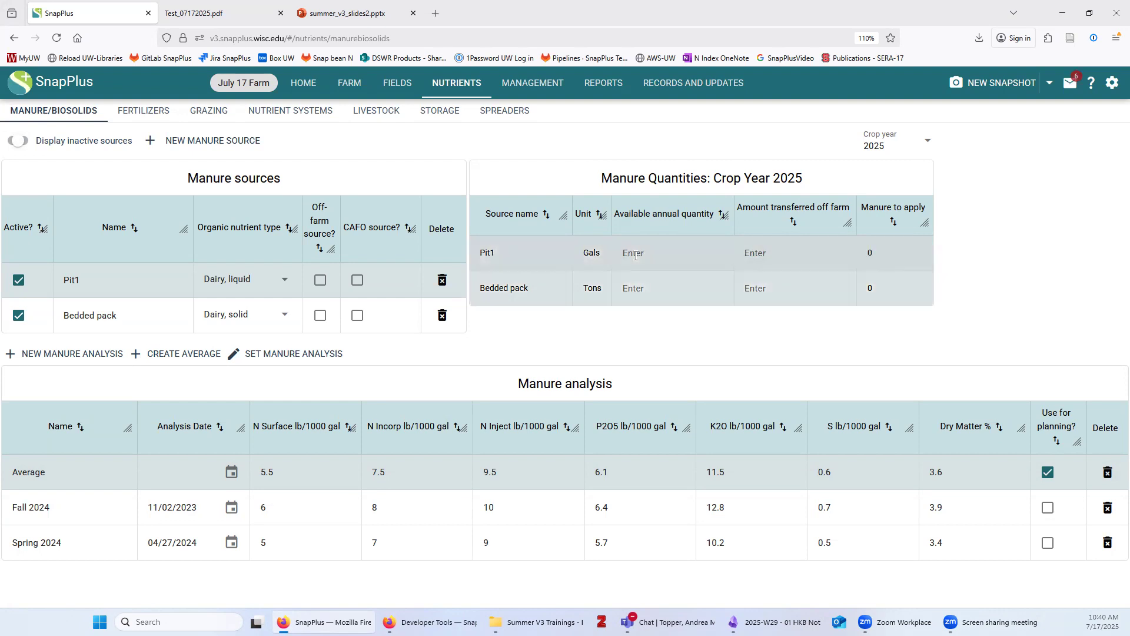
type("500000")
key("Return")
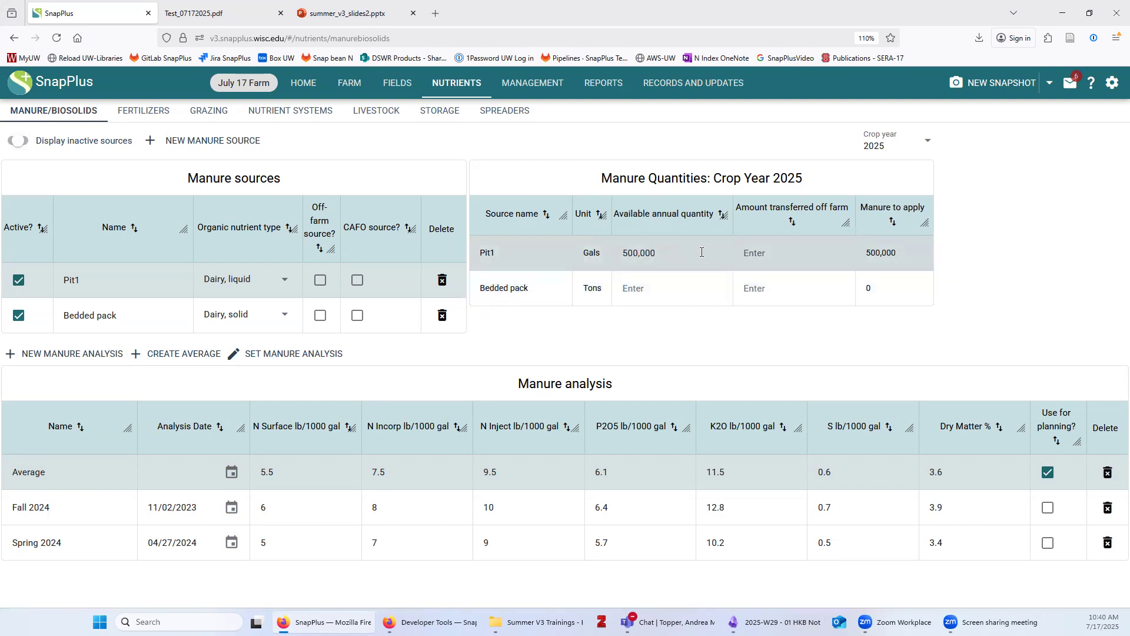
type("0")
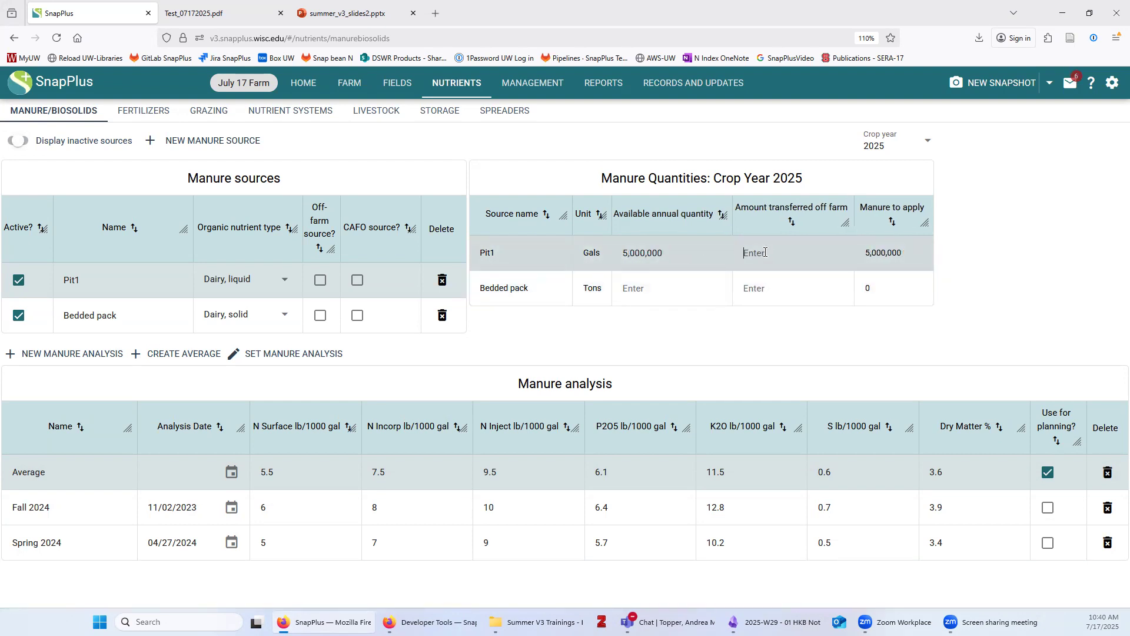
type("0")
Enter Bedded pack as 750 tons with 100 transferred off farm, keeping crop year 2025
left_click(644, 292)
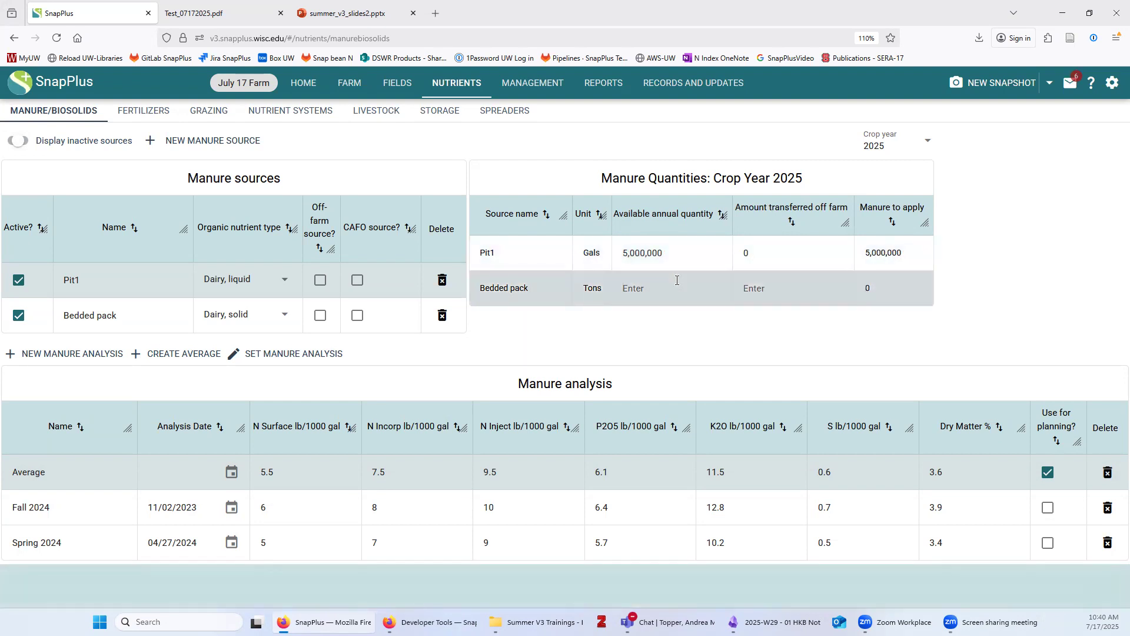
type("750")
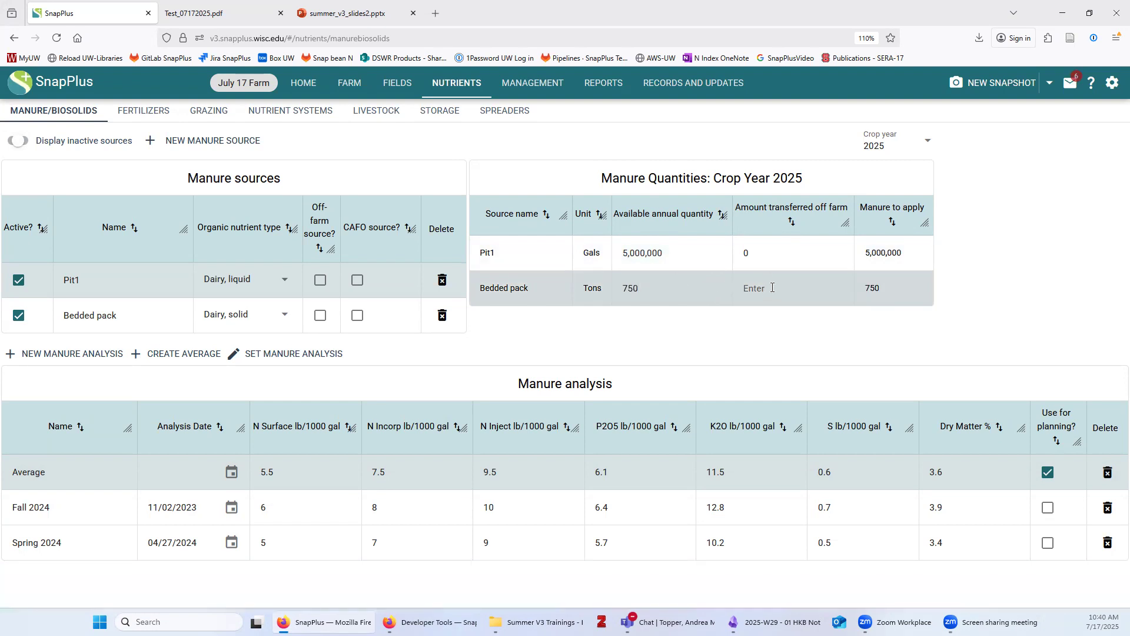
type("100")
left_click(728, 251)
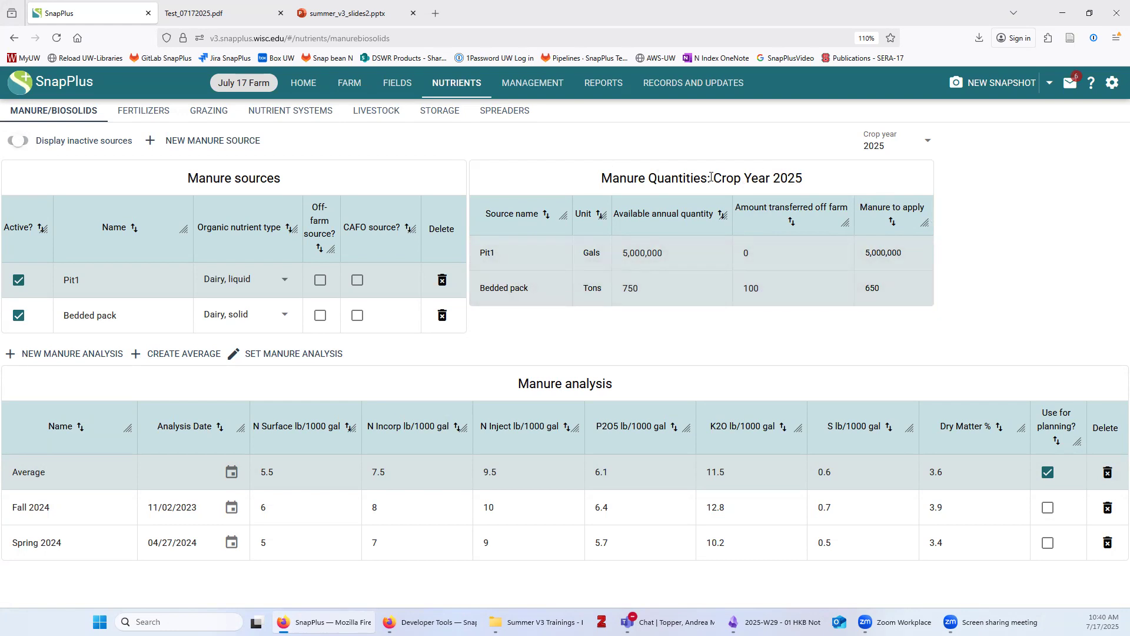
left_click(880, 147)
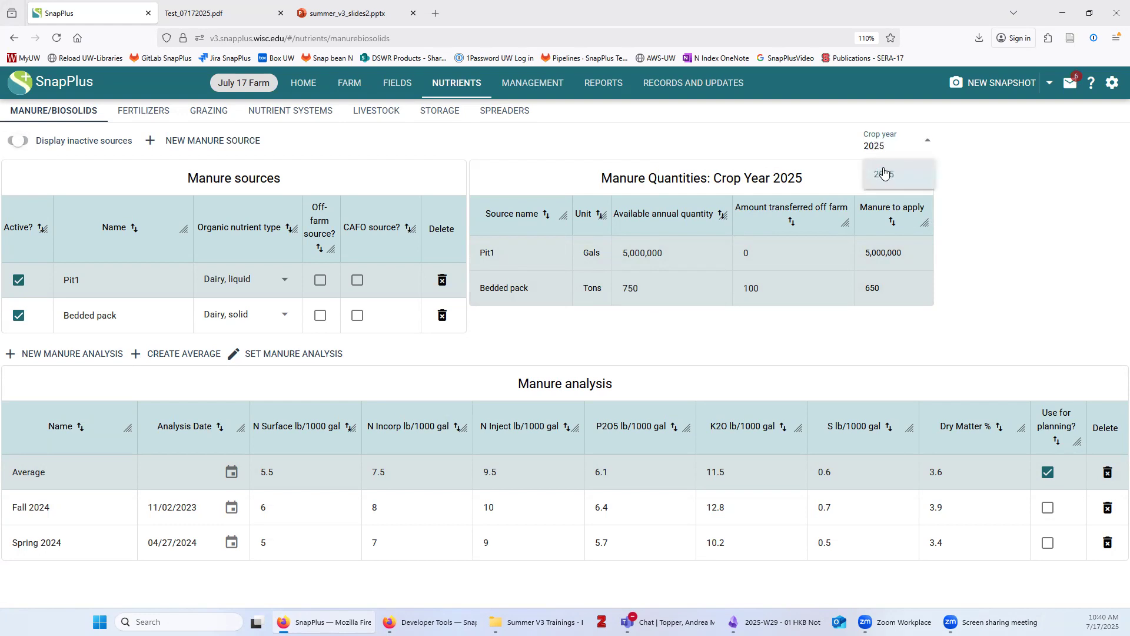
left_click(1010, 206)
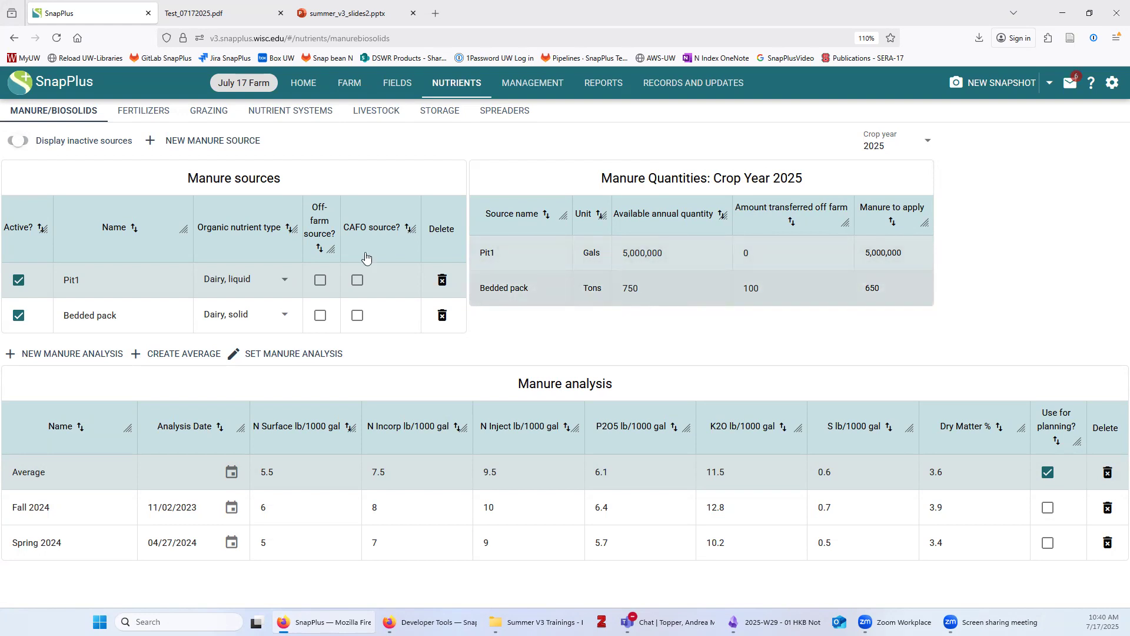
Add Liquid 9-18-9 from the standard fertilizer list to the farm's fertilizer sources
left_click(123, 112)
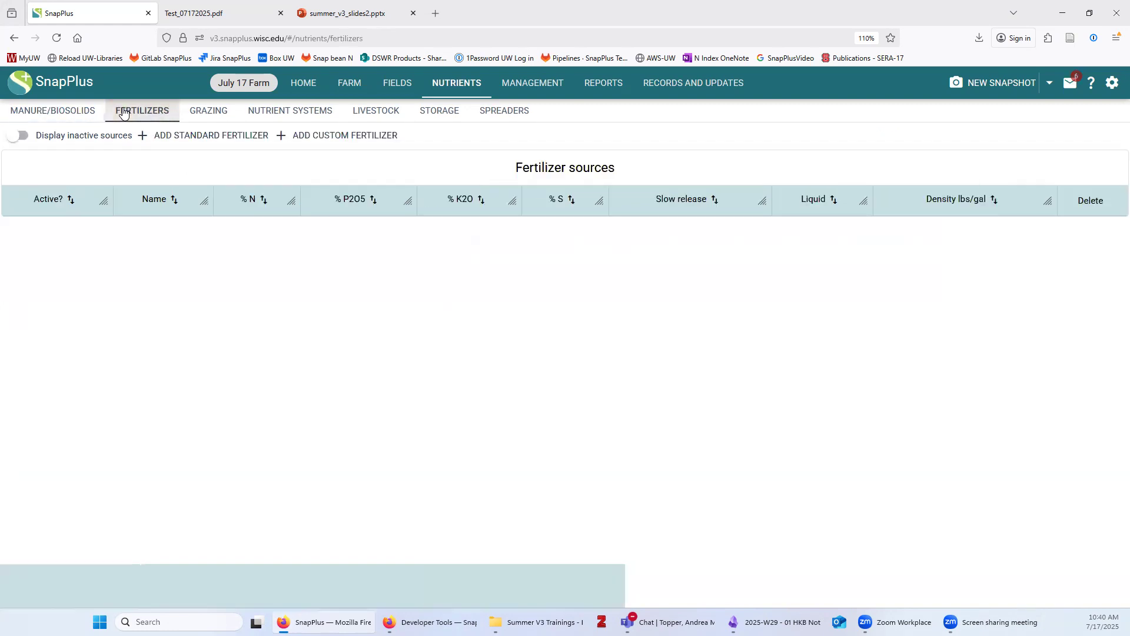
left_click(186, 137)
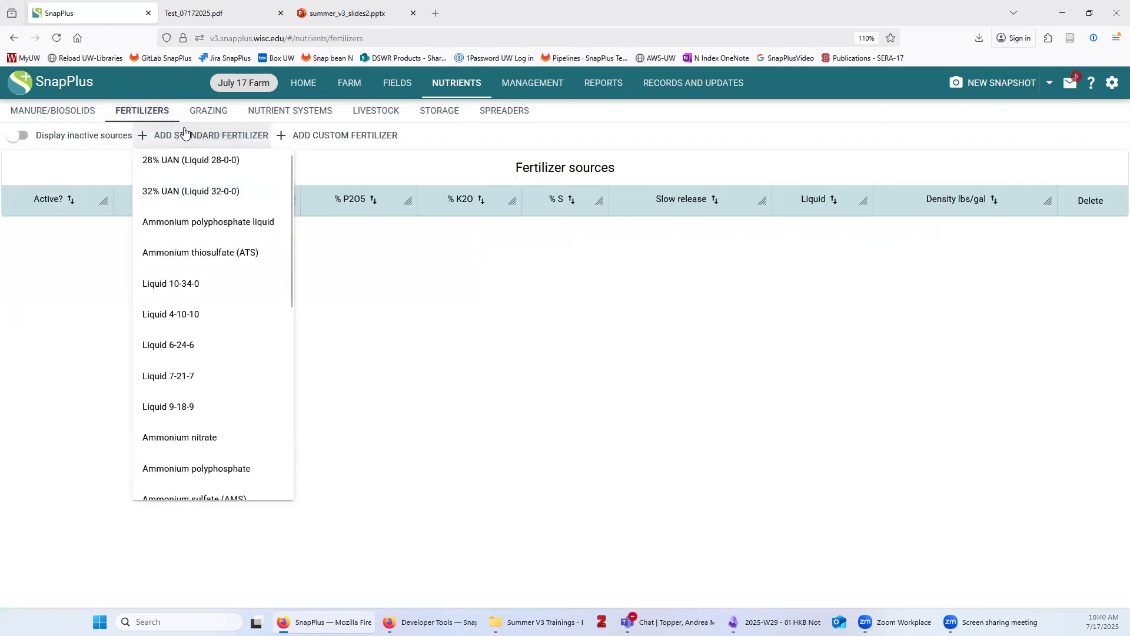
scroll(224, 337, "down", 4)
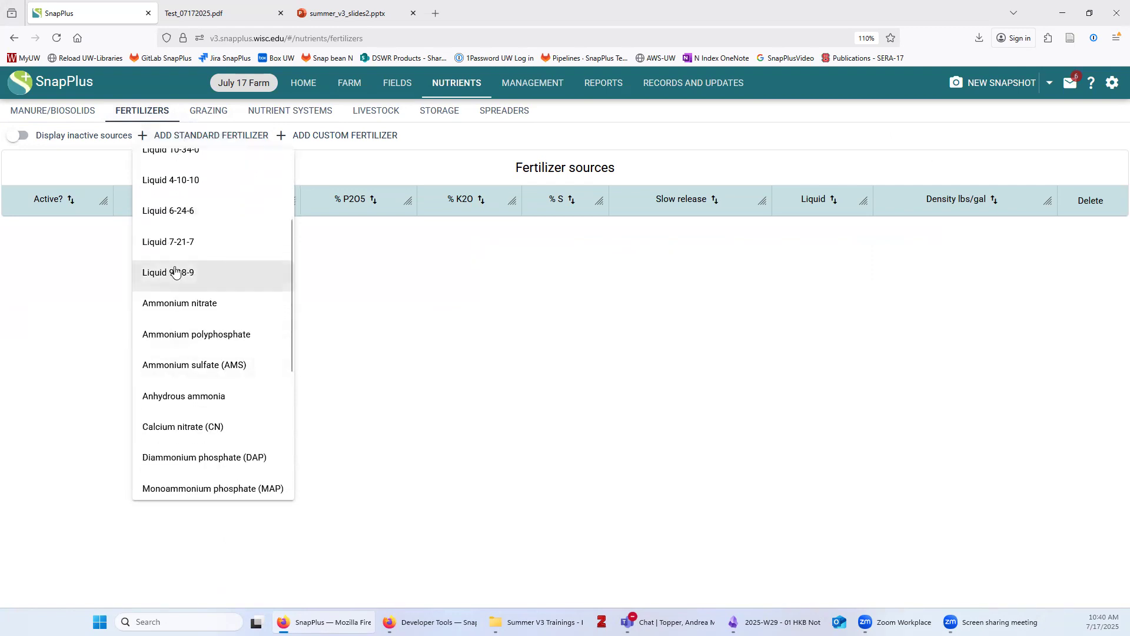
left_click(175, 271)
Add Potassium chloride (0-0-61) as a standard fertilizer, then add and remove a blank custom row
left_click(201, 136)
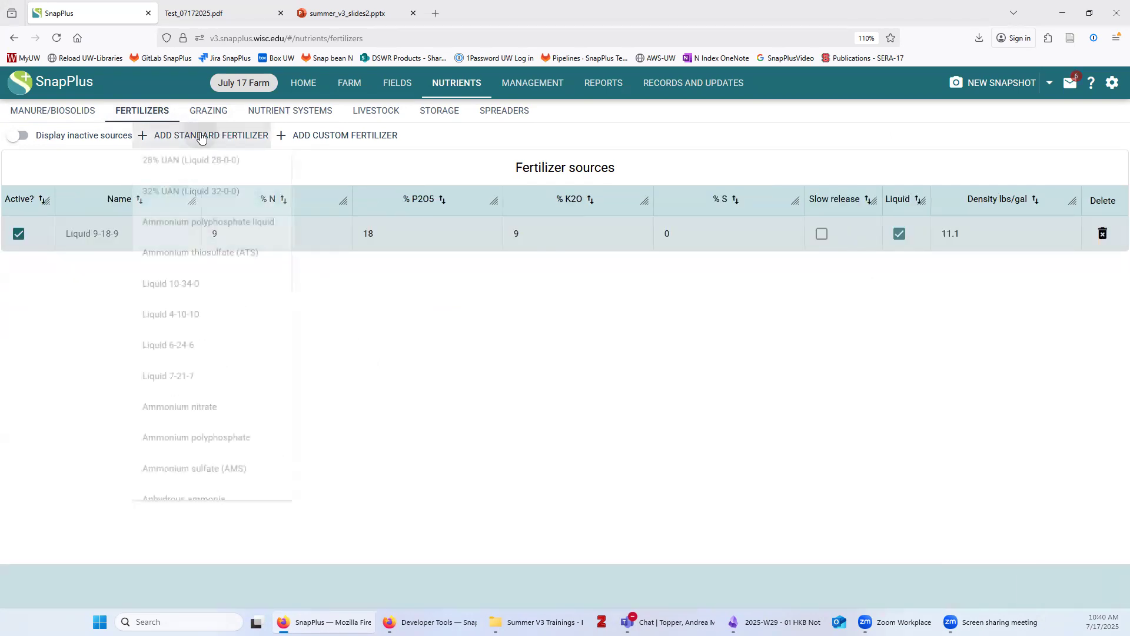
scroll(230, 400, "down", 6)
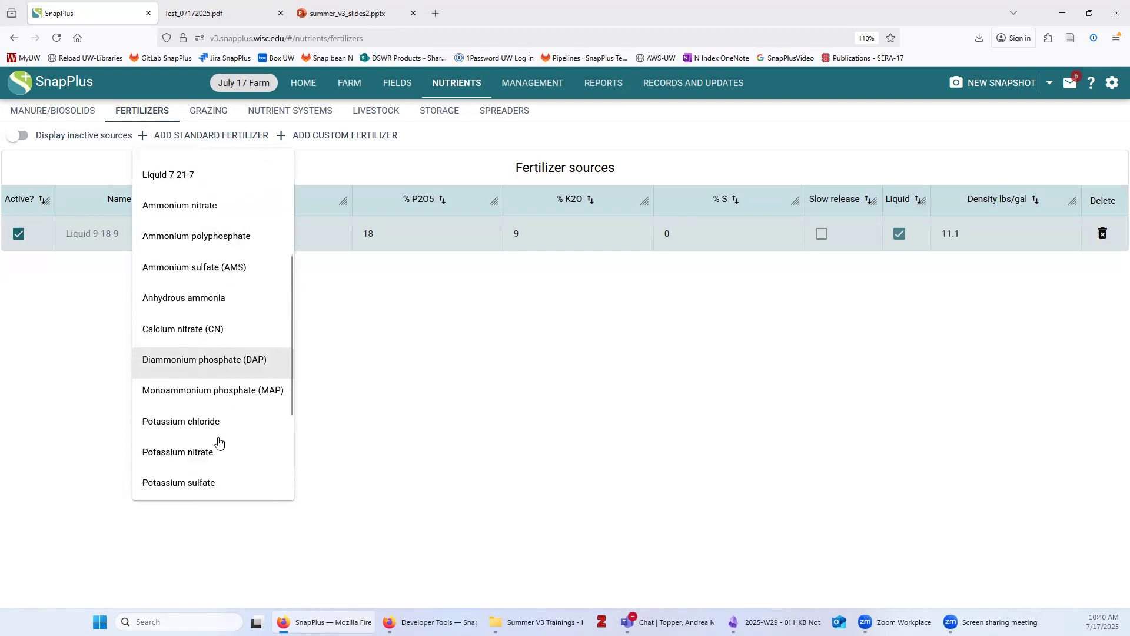
left_click(222, 421)
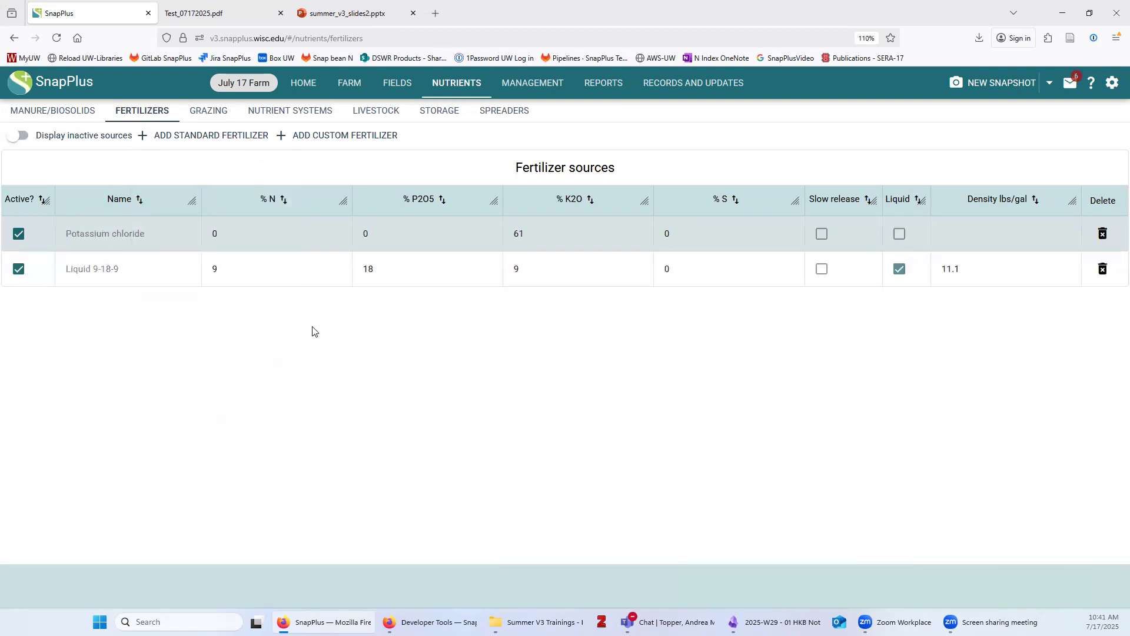
left_click(306, 140)
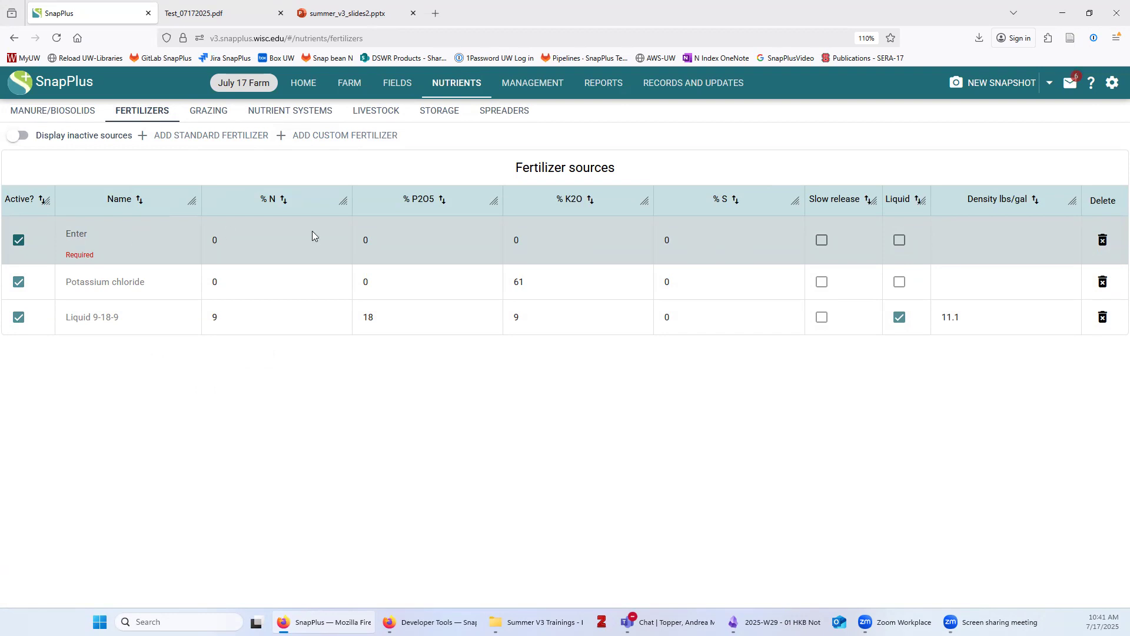
left_click(1102, 240)
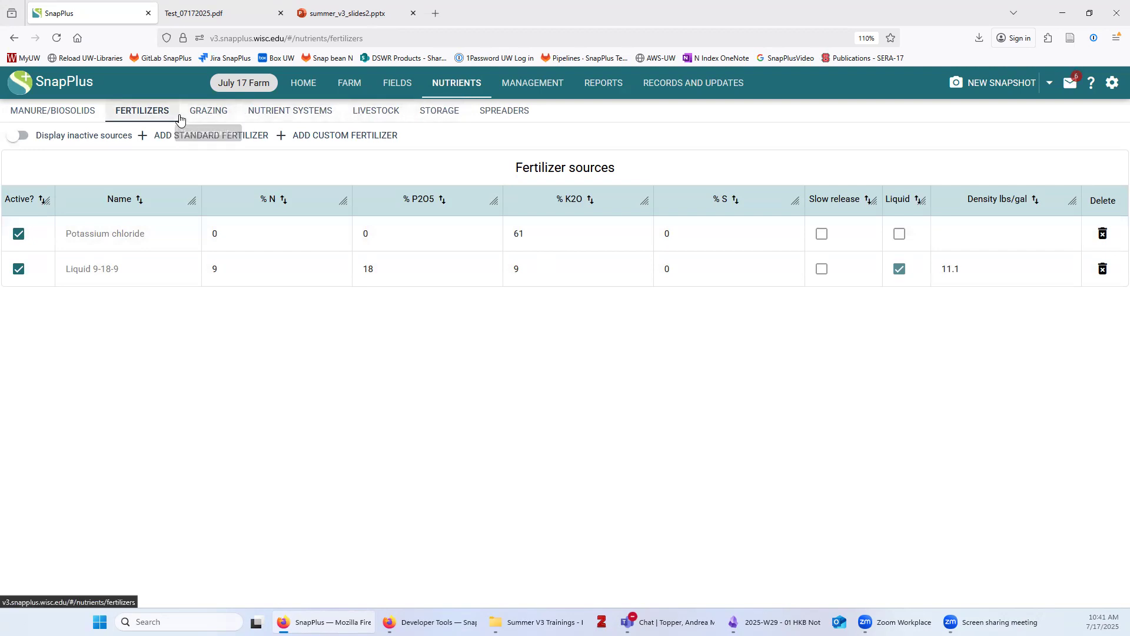
On the Grazing page, save a new grazing schedule named 'Heifers'
left_click(200, 121)
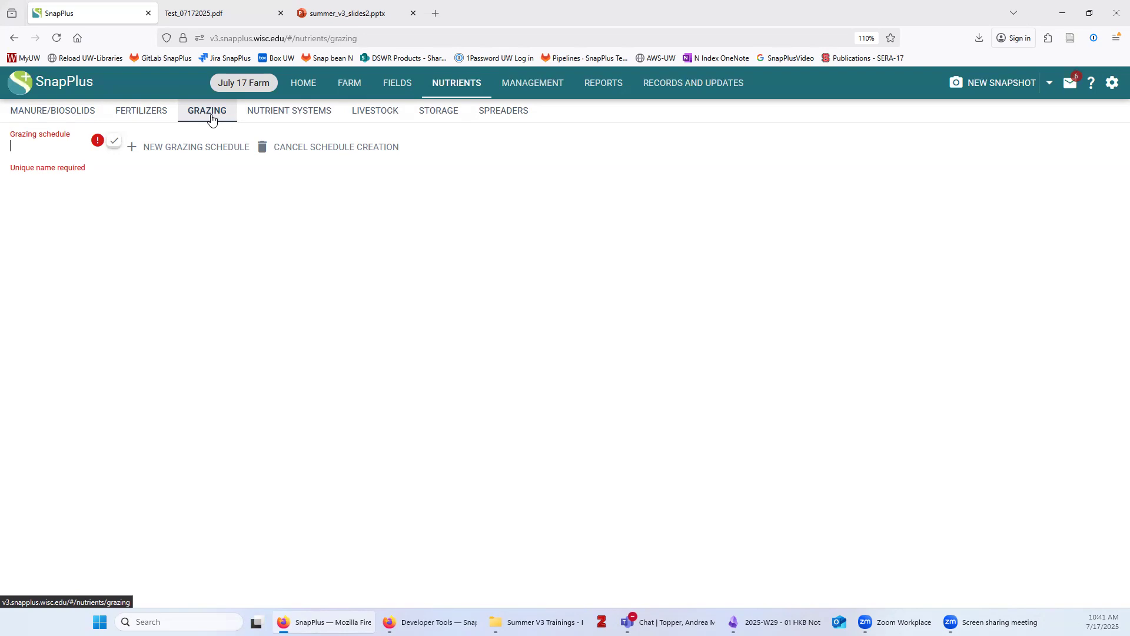
type("Heifers")
key("Return")
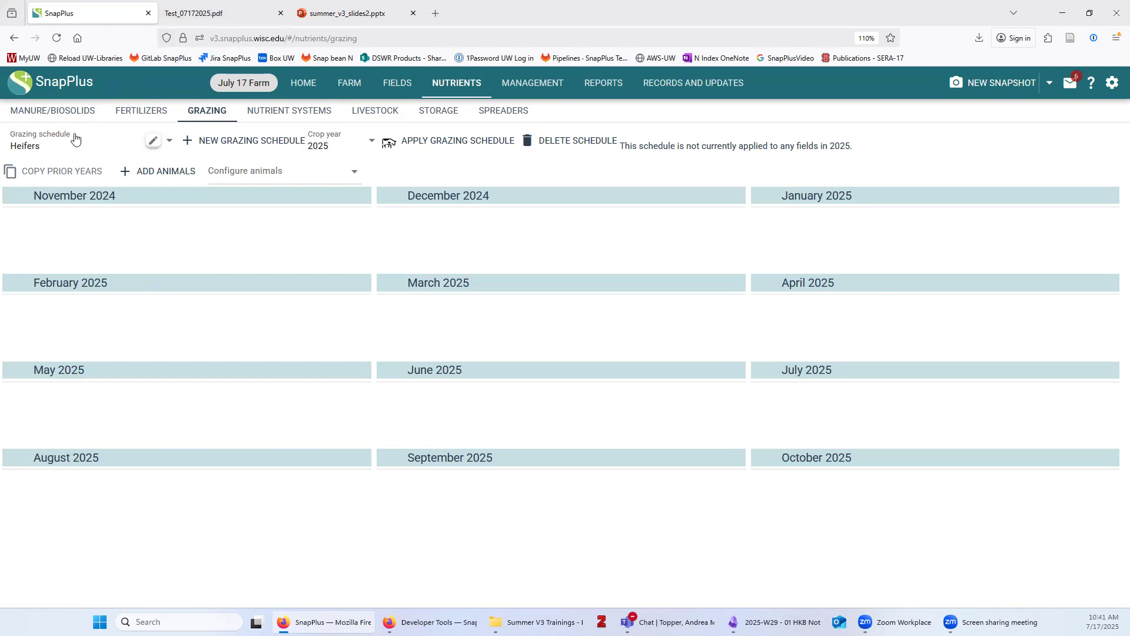
Add an animal entry grazing May through October to the Heifers schedule
left_click(150, 175)
left_click(50, 214)
left_click(52, 362)
left_click(52, 387)
left_click(46, 419)
left_click(43, 449)
left_click(44, 488)
left_click(42, 511)
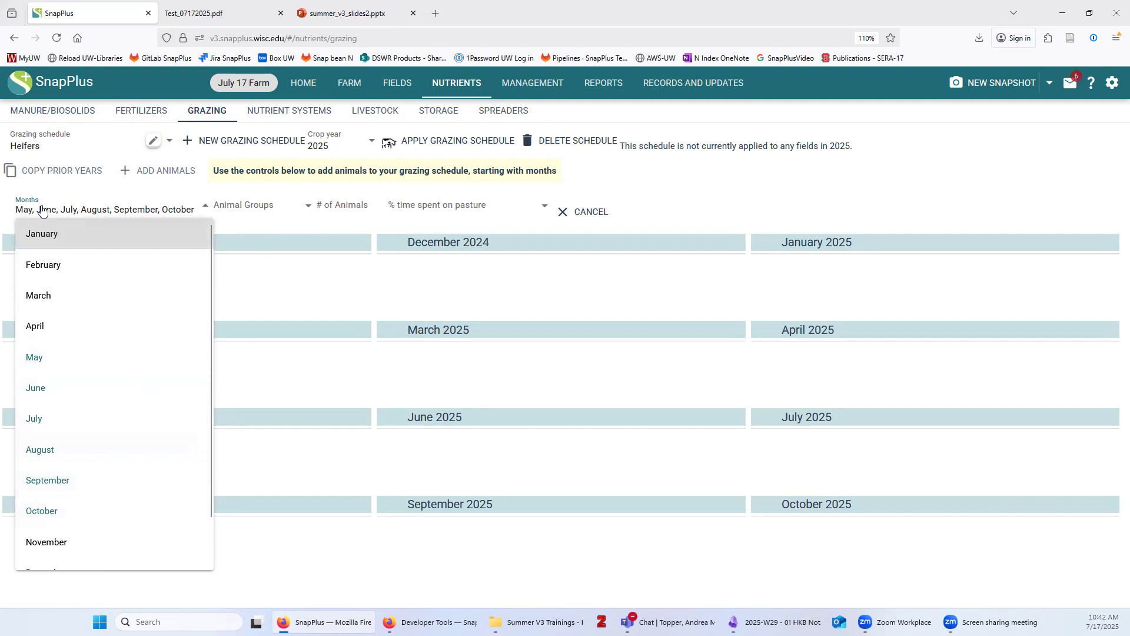
Set the entry to 20 Dairy Heifer 1000 lb animals at 50% time on pasture
left_click(244, 204)
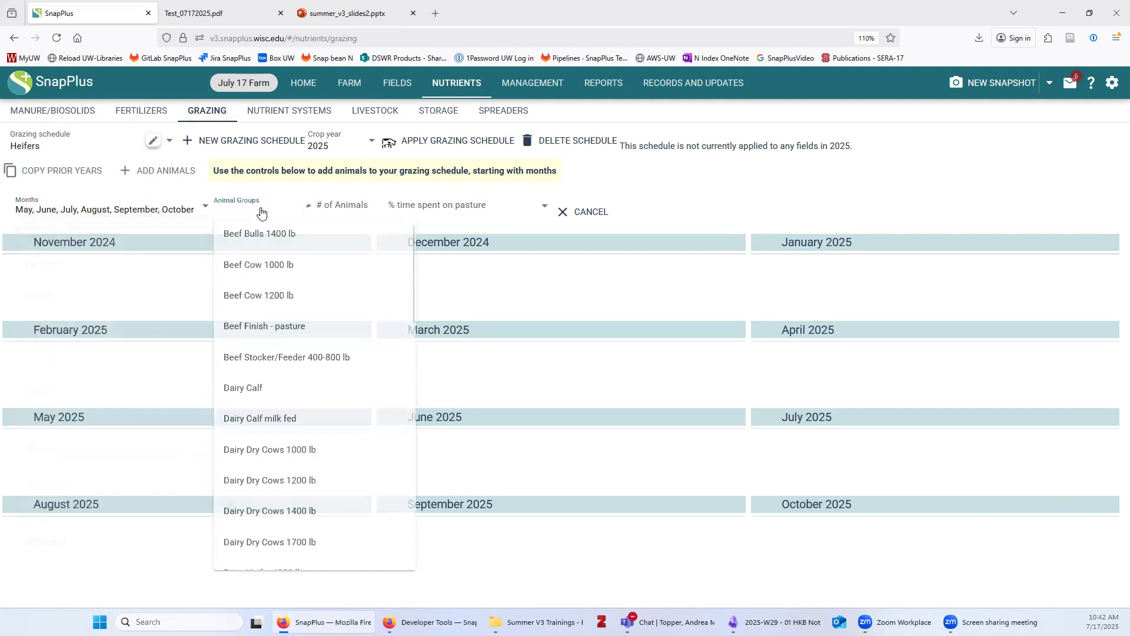
scroll(281, 398, "down", 2)
scroll(281, 397, "down", 1)
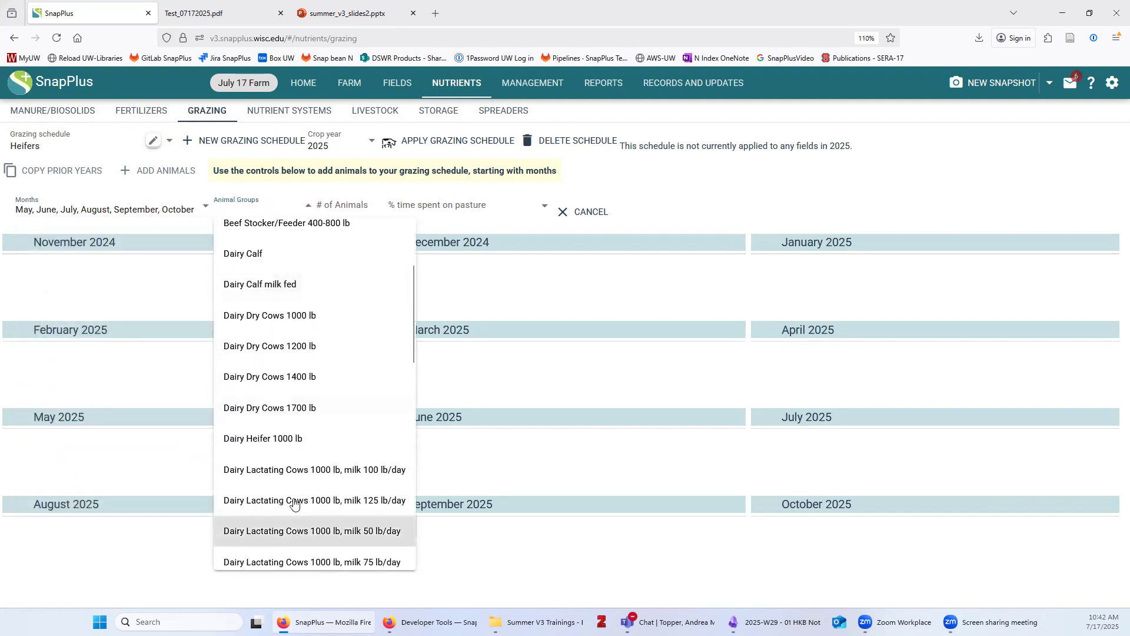
left_click(283, 438)
left_click(354, 209)
type("2")
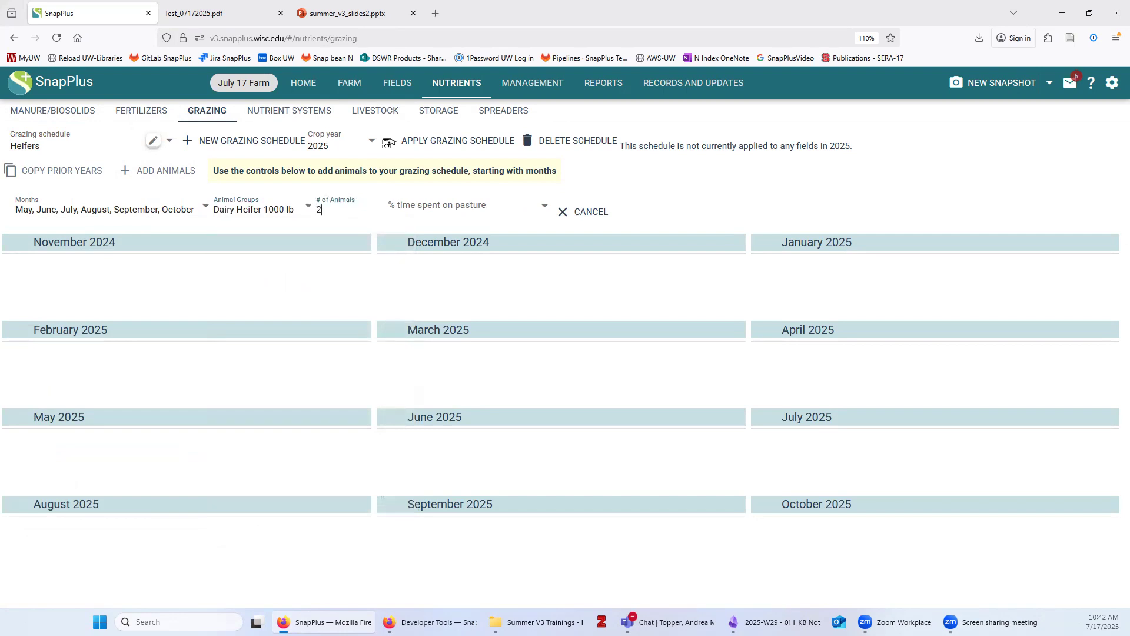
type("0")
left_click(454, 207)
left_click(408, 264)
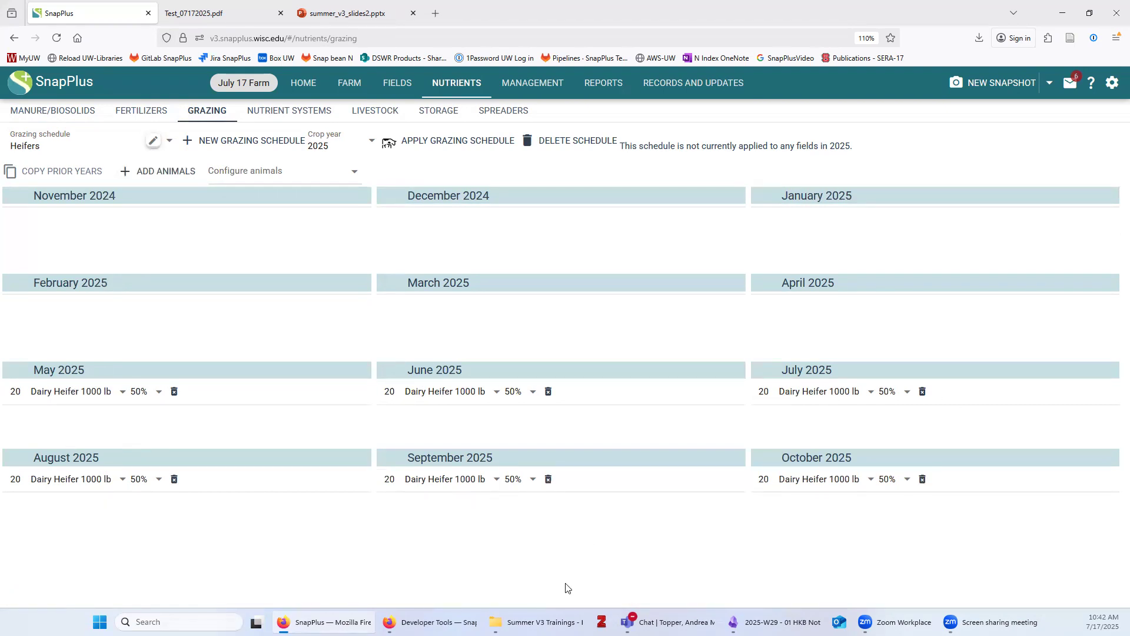
left_click(439, 144)
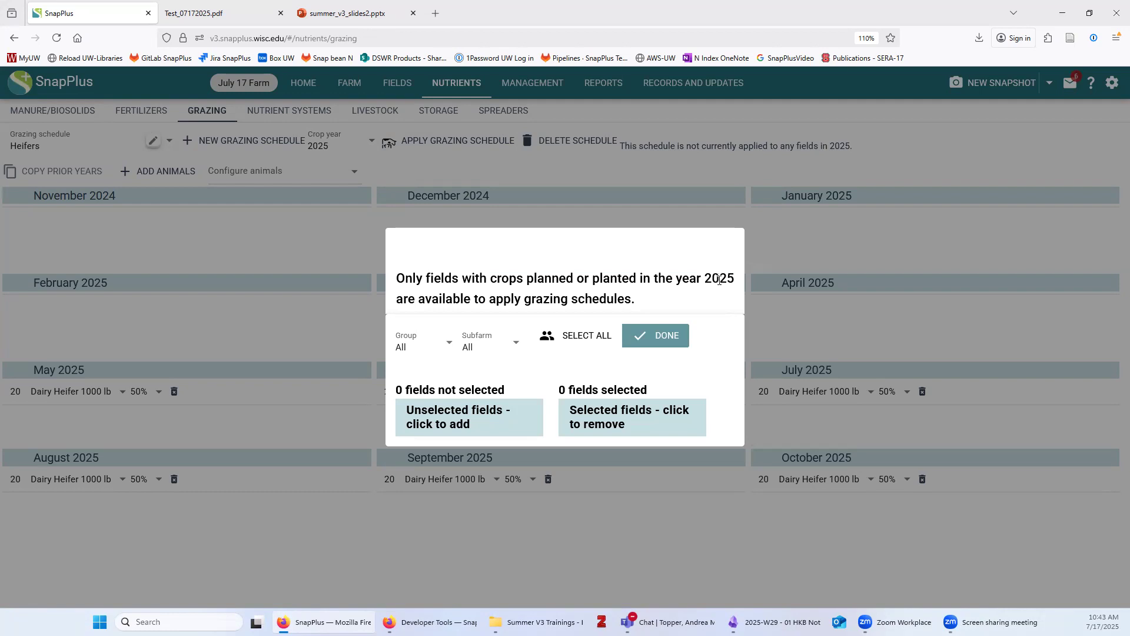
left_click(629, 545)
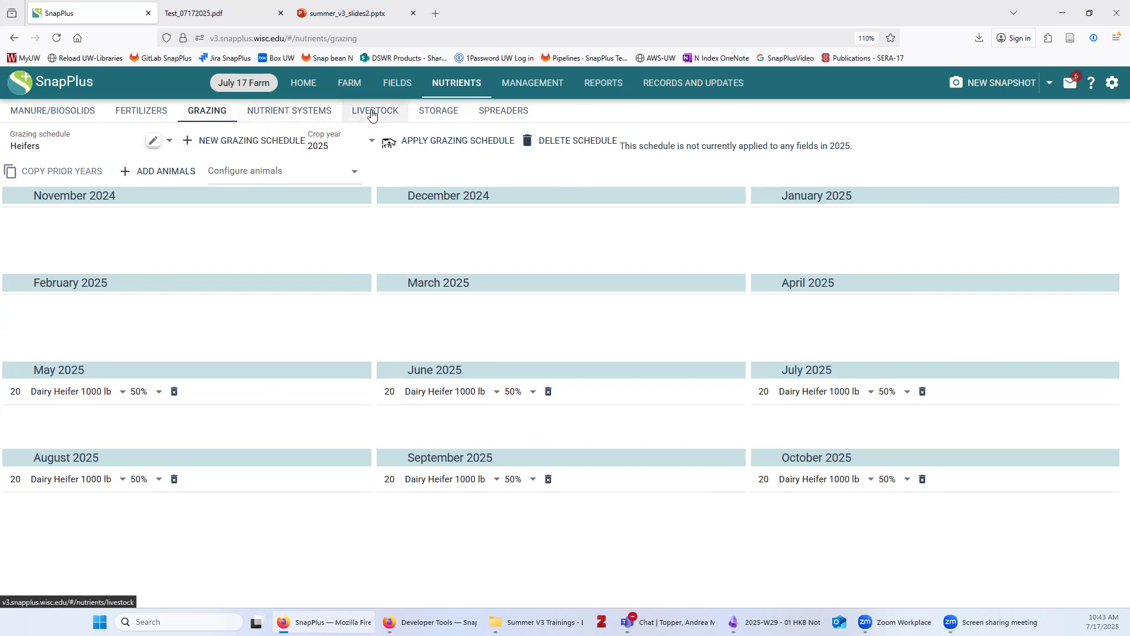
Add 50 head of Dairy Dry Cows 1700 lb on the Livestock page
left_click(372, 114)
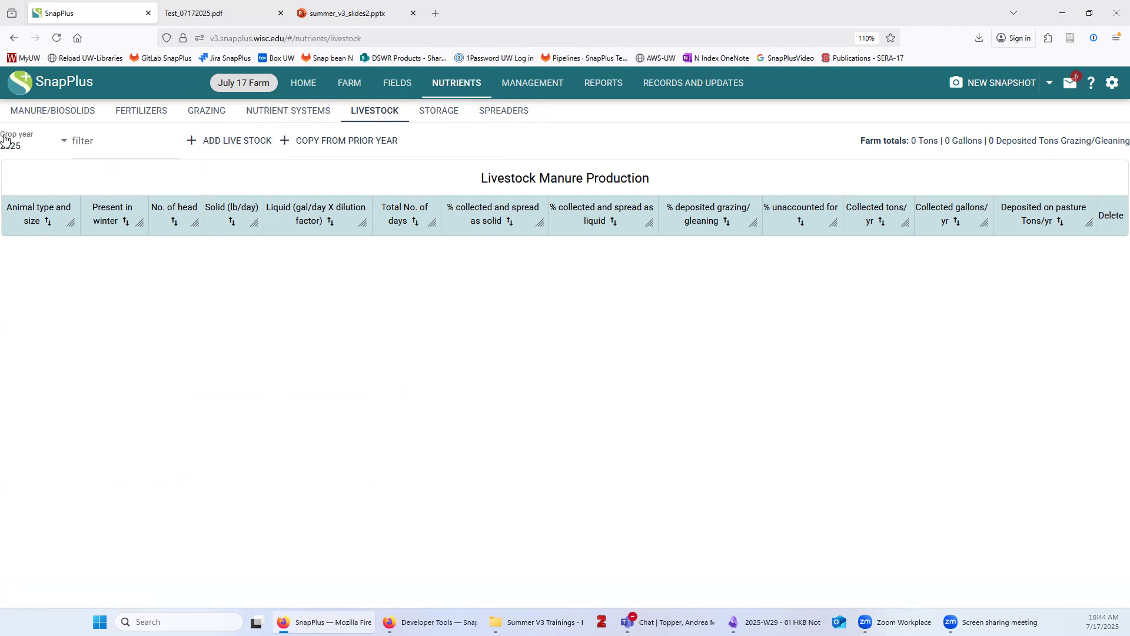
left_click(230, 152)
scroll(259, 388, "down", 7)
scroll(266, 449, "down", 6)
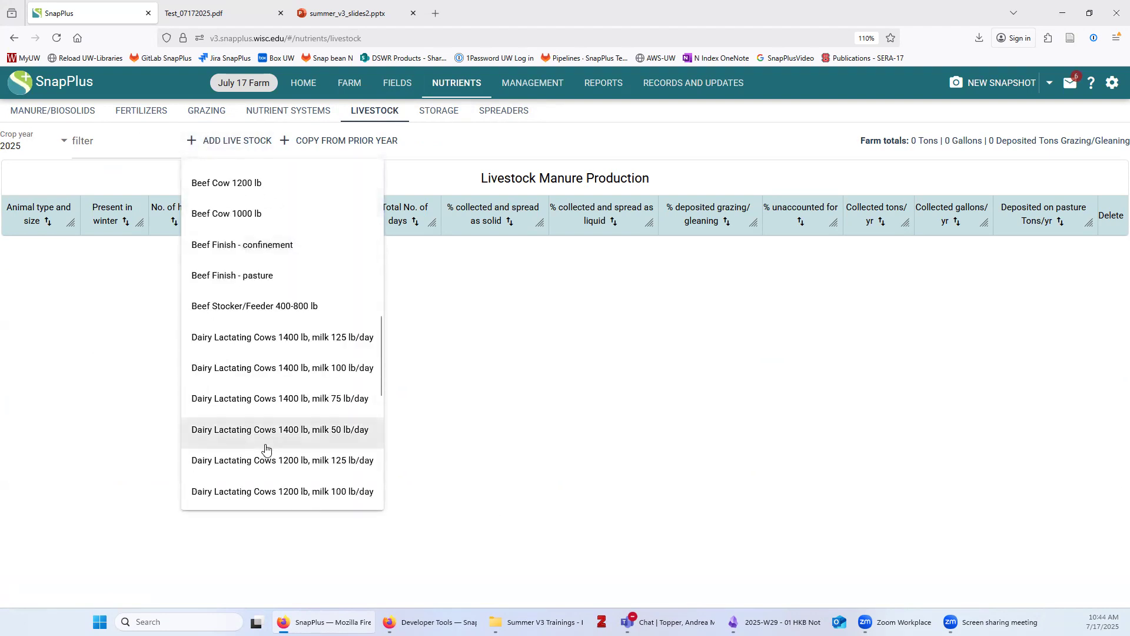
left_click(252, 442)
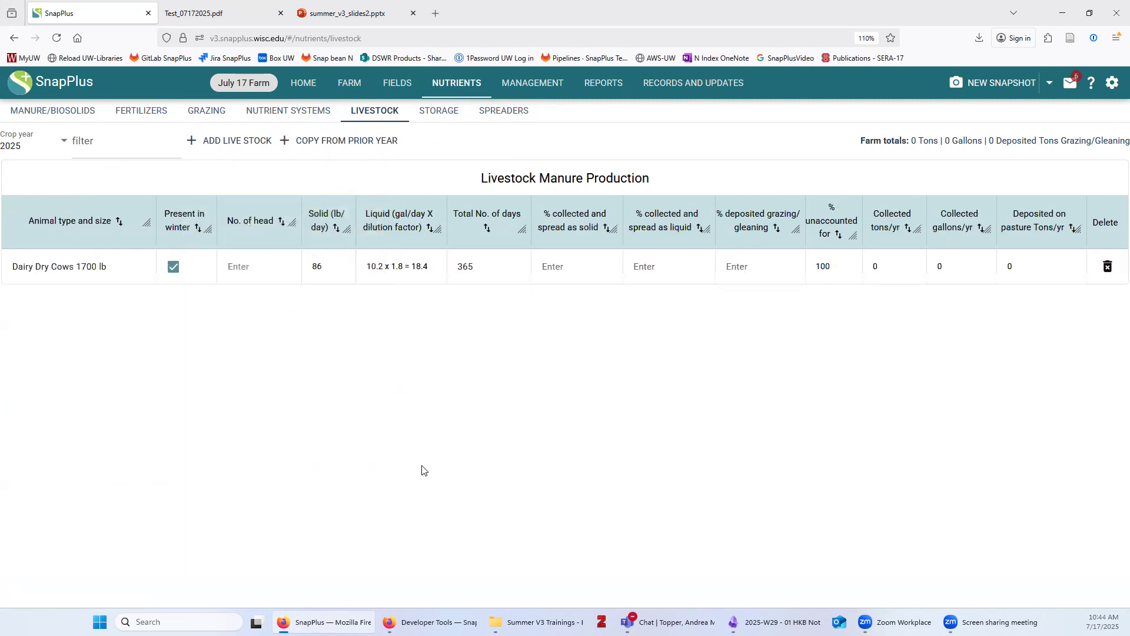
left_click(240, 268)
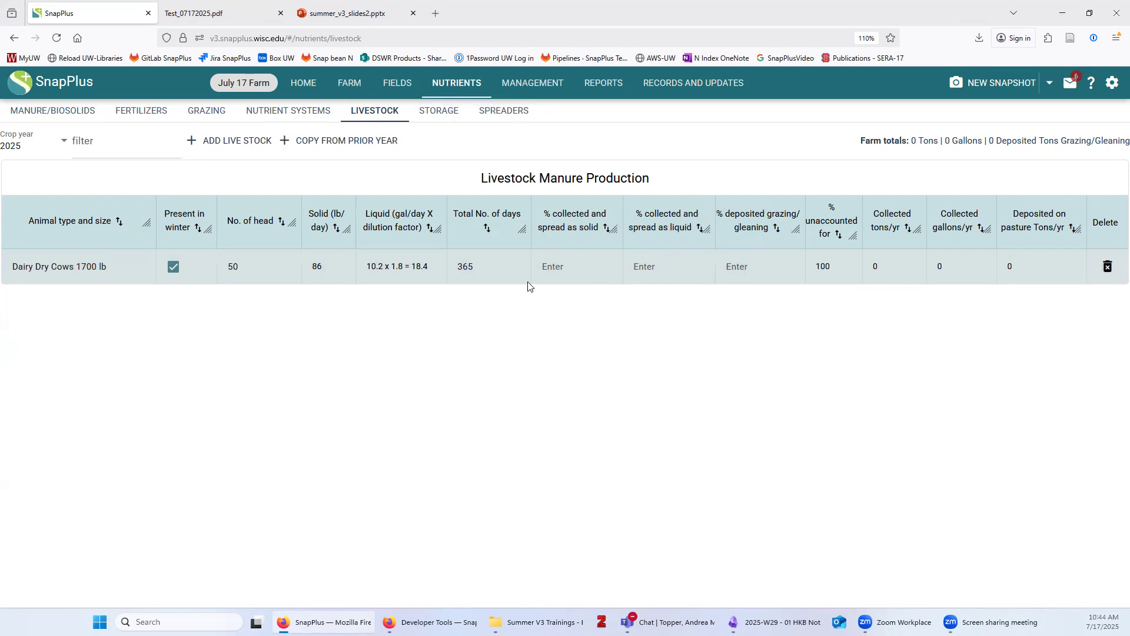
Split the dry cows' manure 50% collected as solid and 50% as liquid
left_click(574, 256)
type("50")
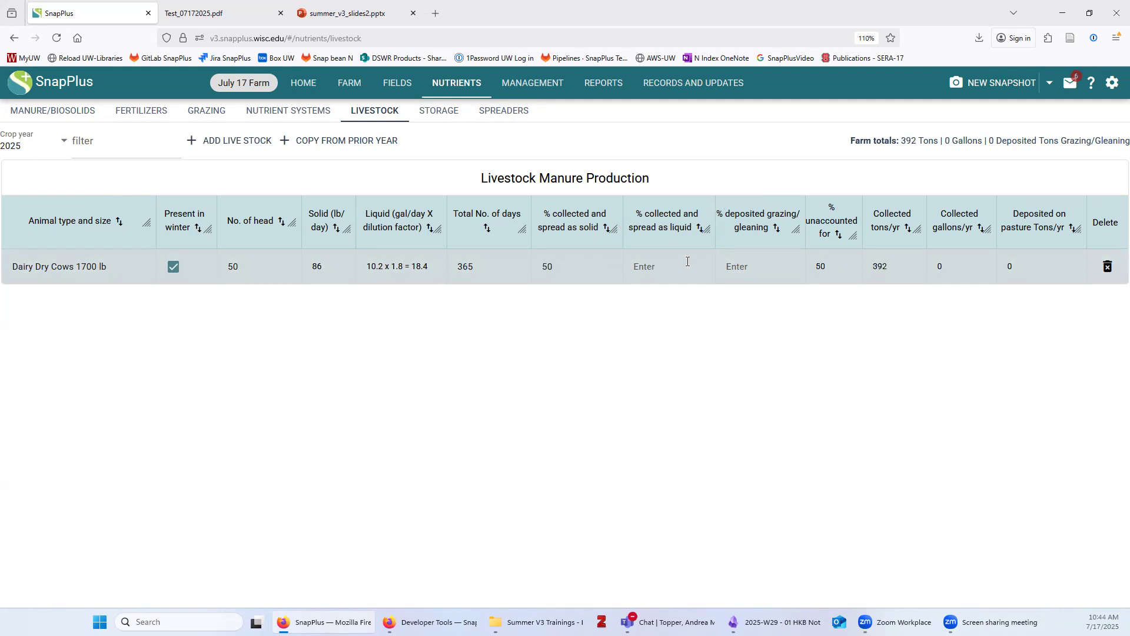
left_click(688, 262)
type("50")
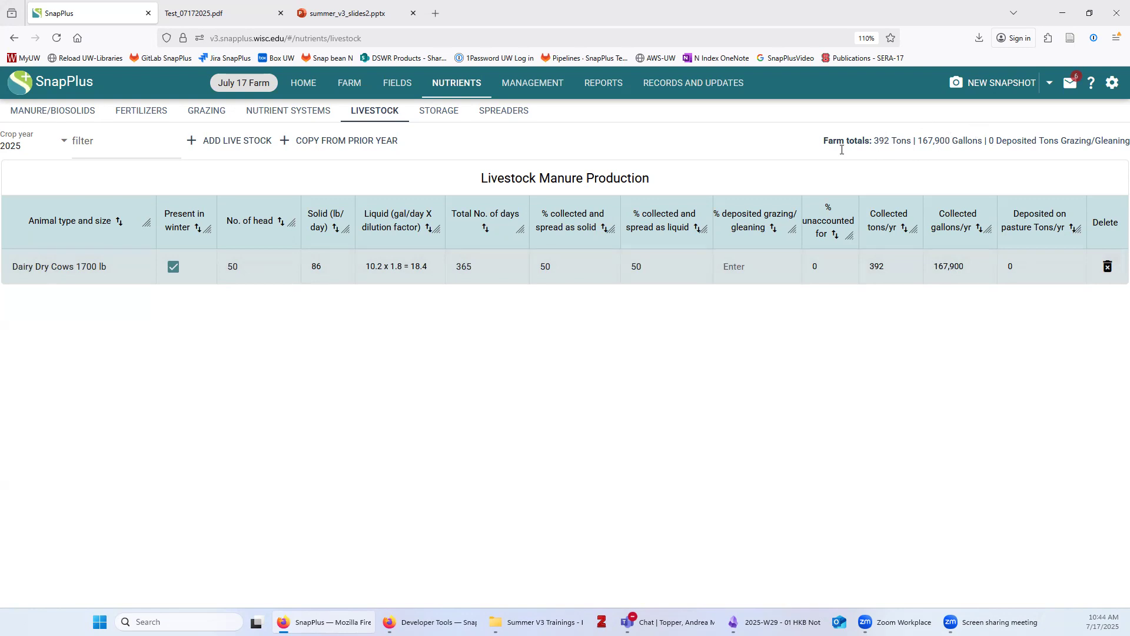
left_click(205, 140)
Add 50 Dairy Lactating Cows 1200 lb with 100% of manure collected and spread as liquid
scroll(225, 427, "down", 12)
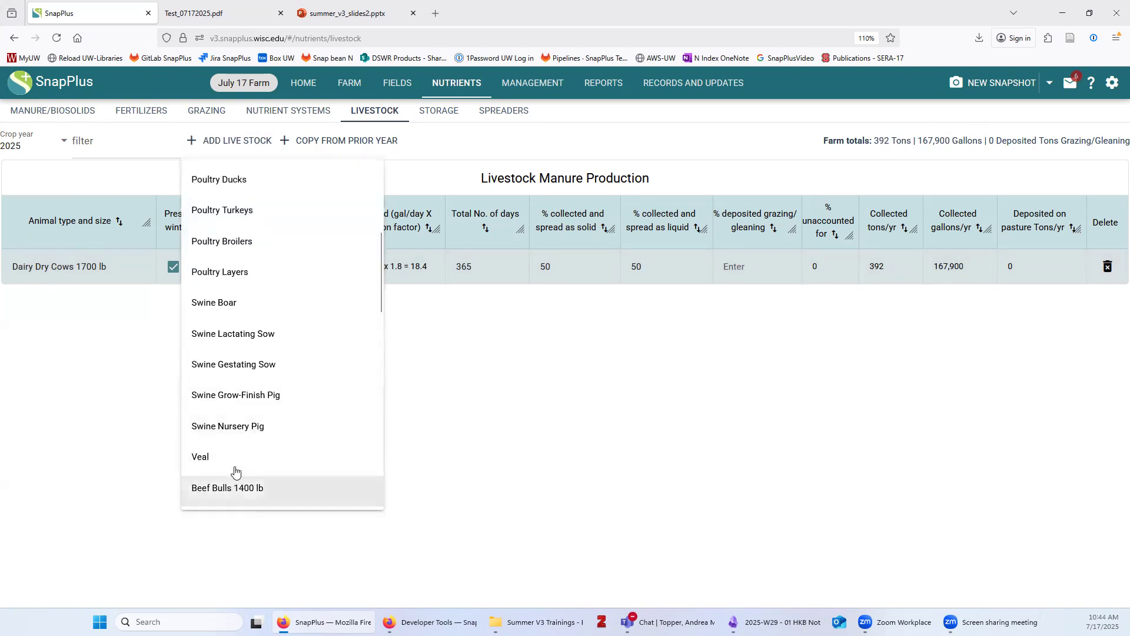
left_click(286, 389)
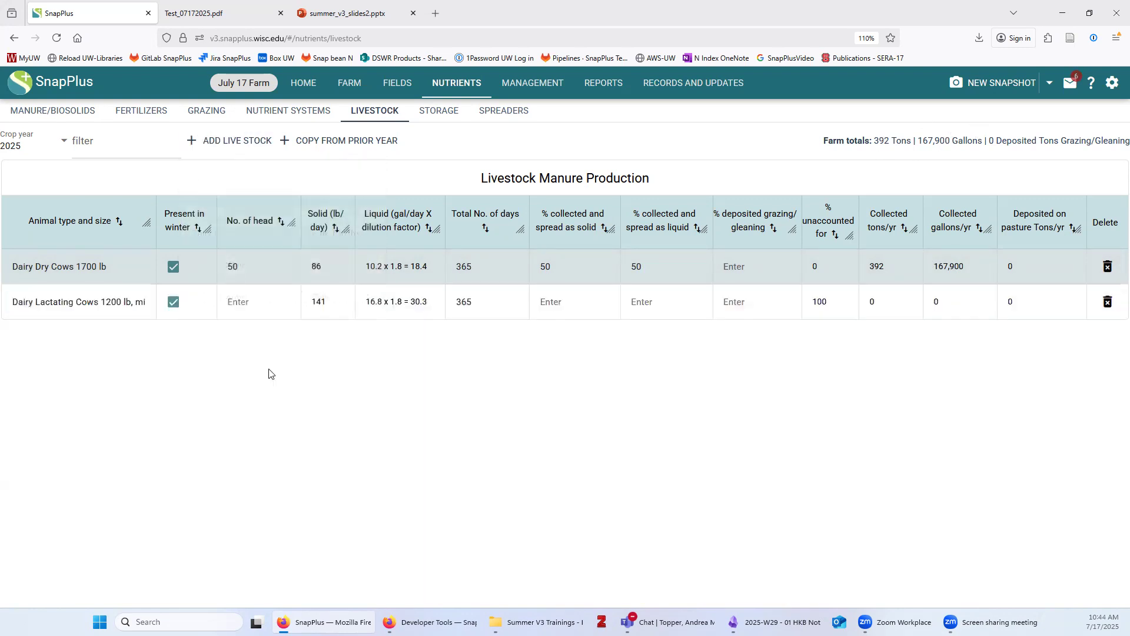
left_click(266, 298)
type("50")
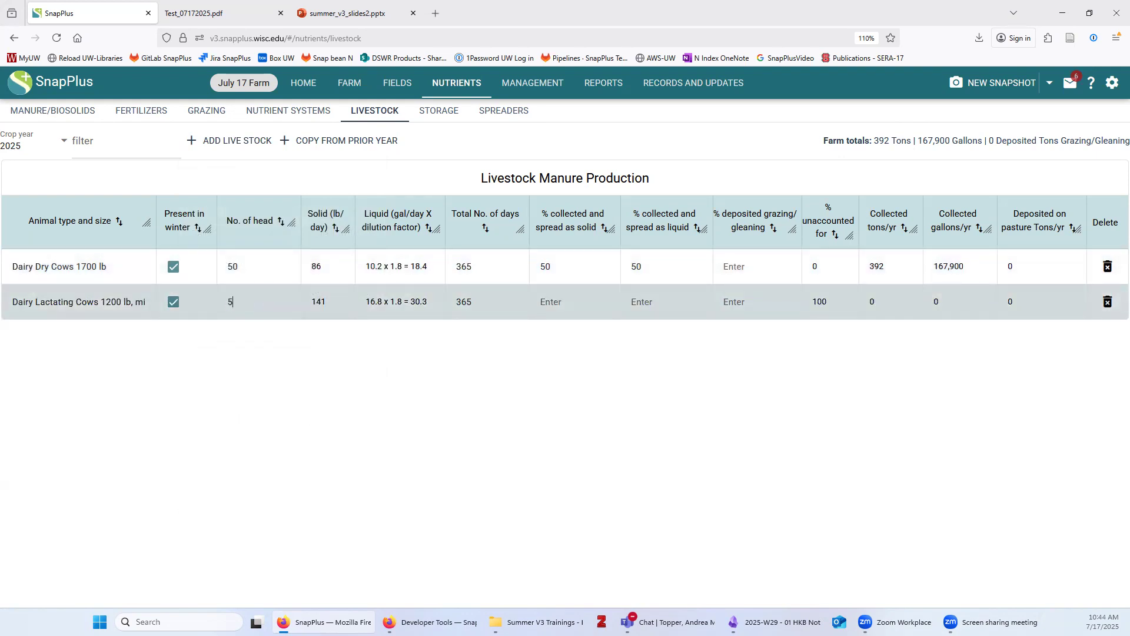
left_click(659, 298)
type("100")
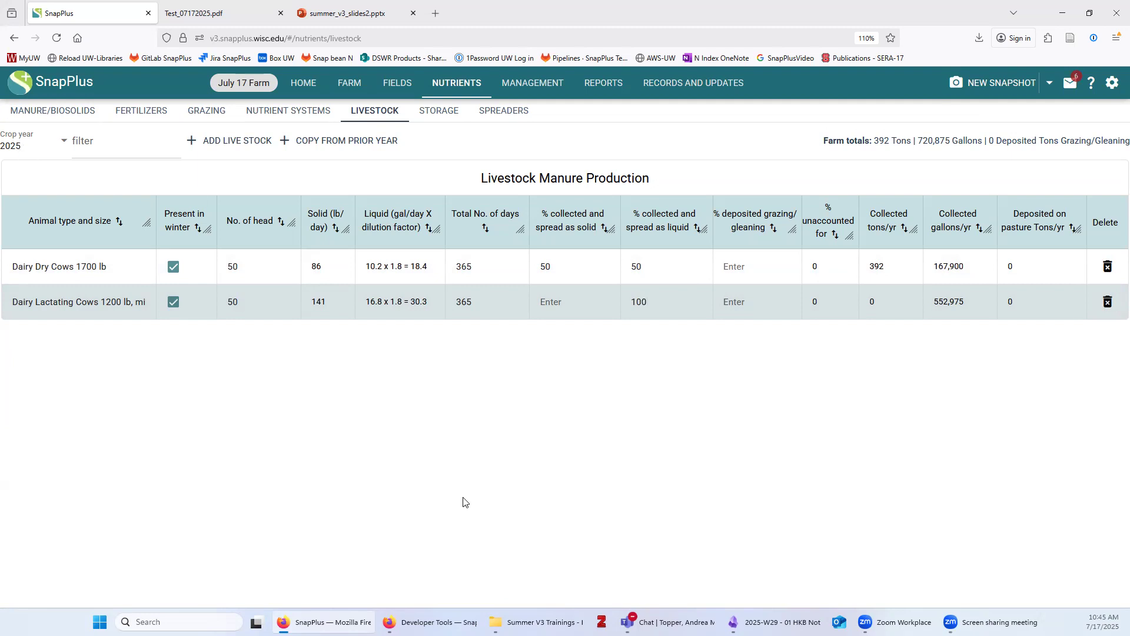
left_click(542, 92)
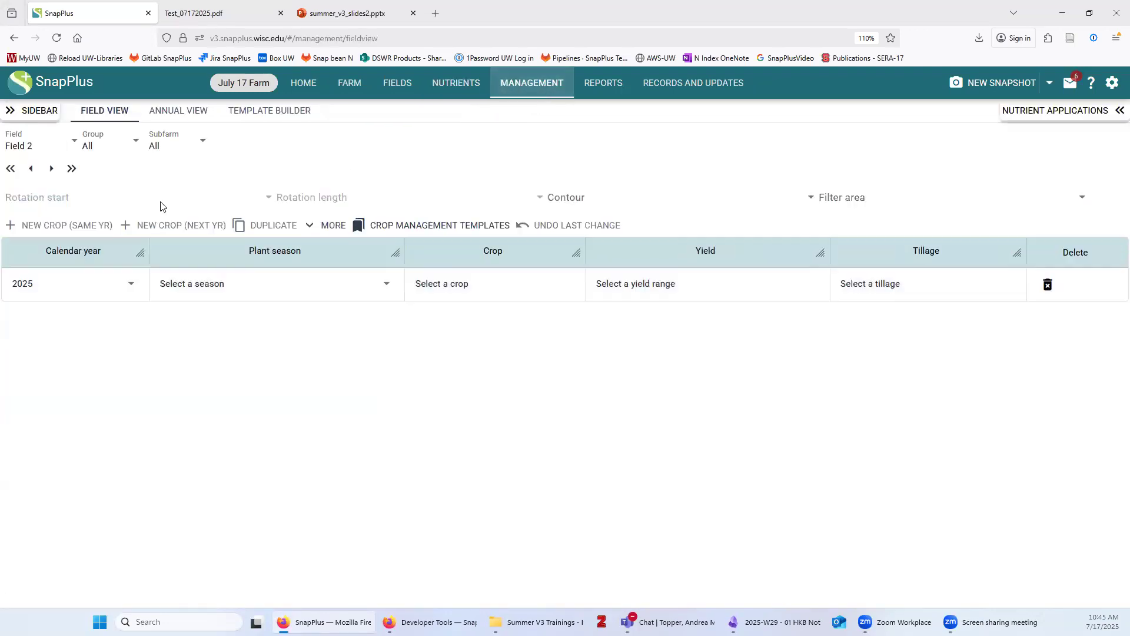
Set Field 1's 2025 crop to April-May Alfalfa seeding, 2.6-3.5 ton, Spring Chisel disked tillage
left_click(34, 146)
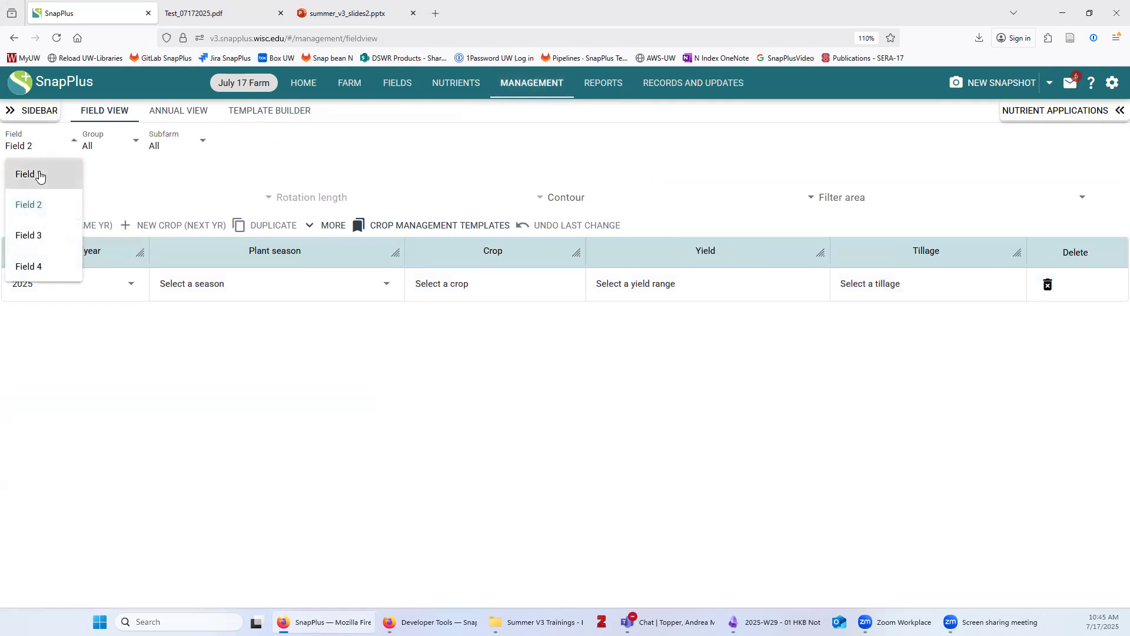
left_click(39, 176)
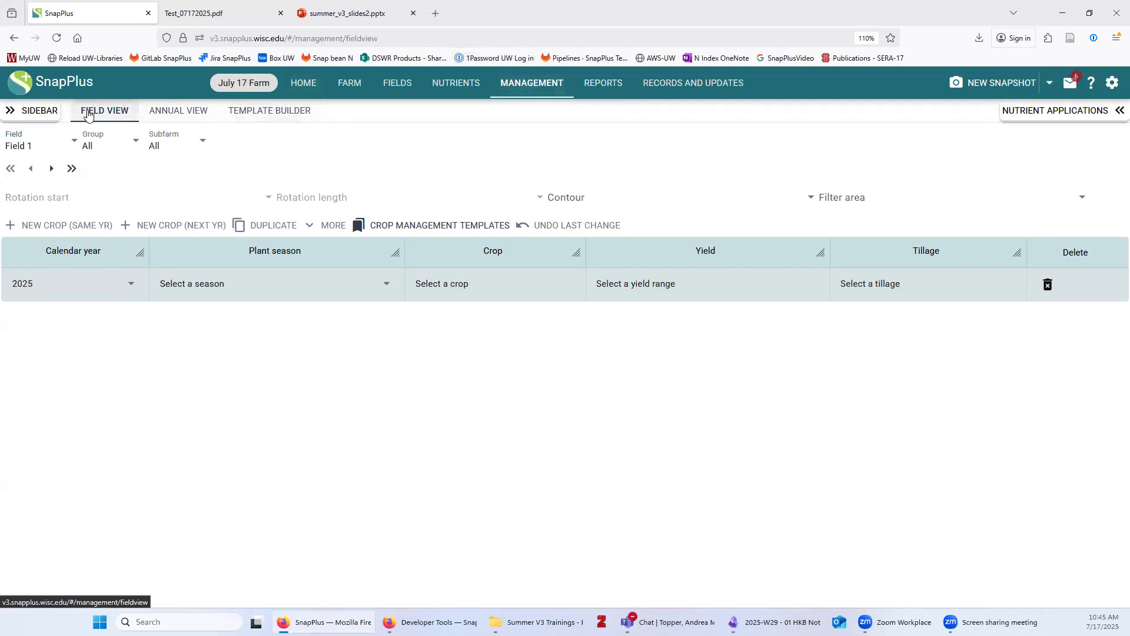
left_click(189, 284)
left_click(353, 341)
left_click(527, 285)
left_click(426, 343)
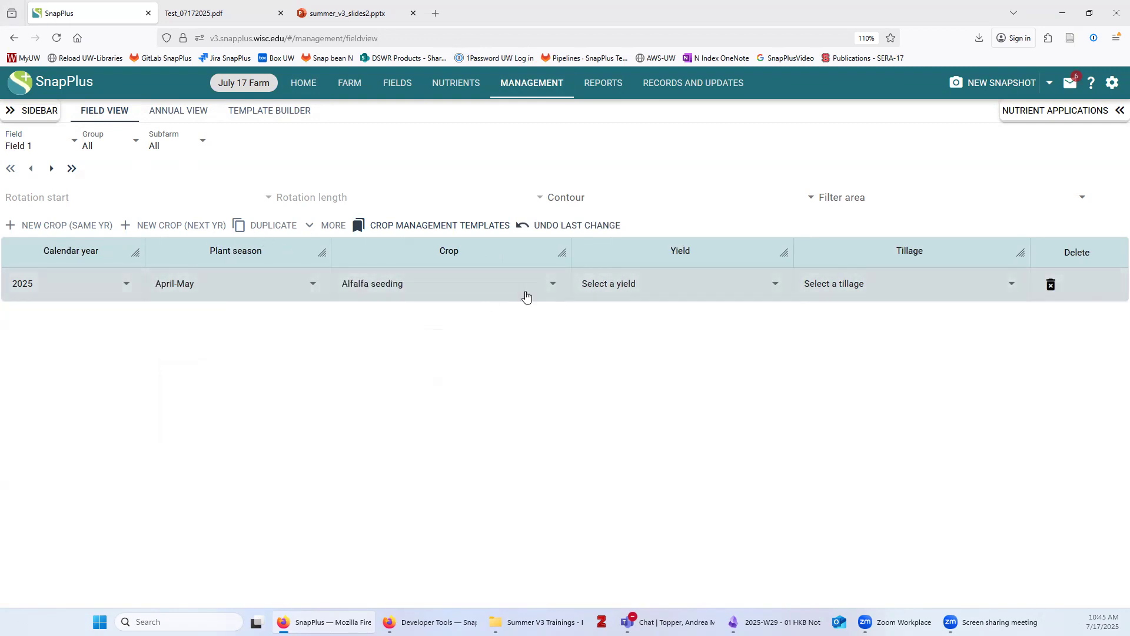
left_click(619, 292)
left_click(635, 372)
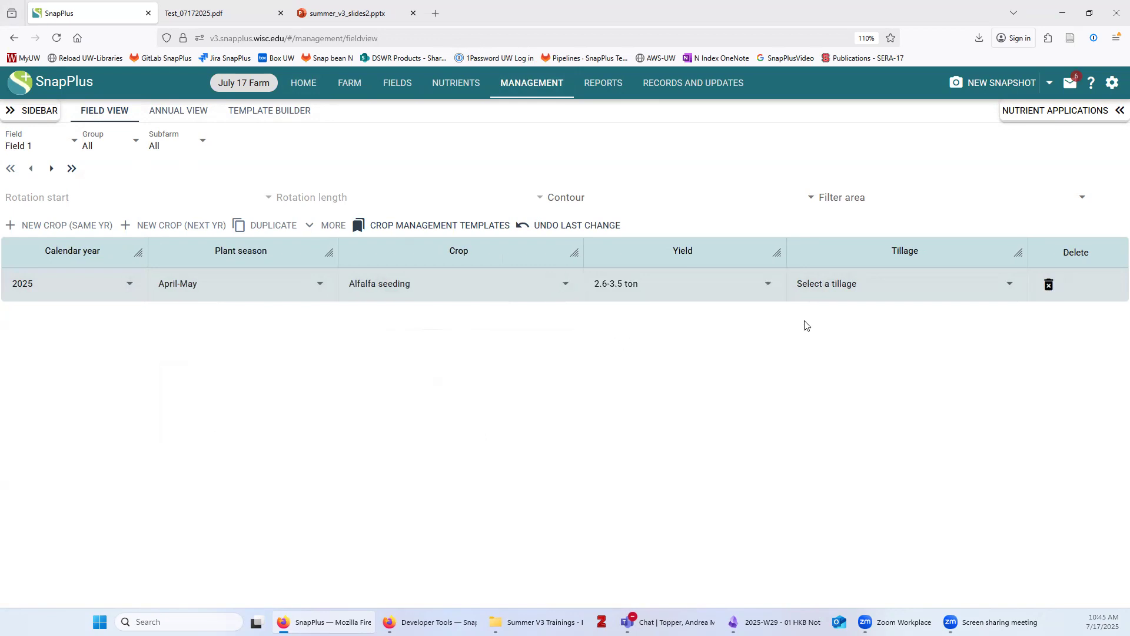
left_click(829, 289)
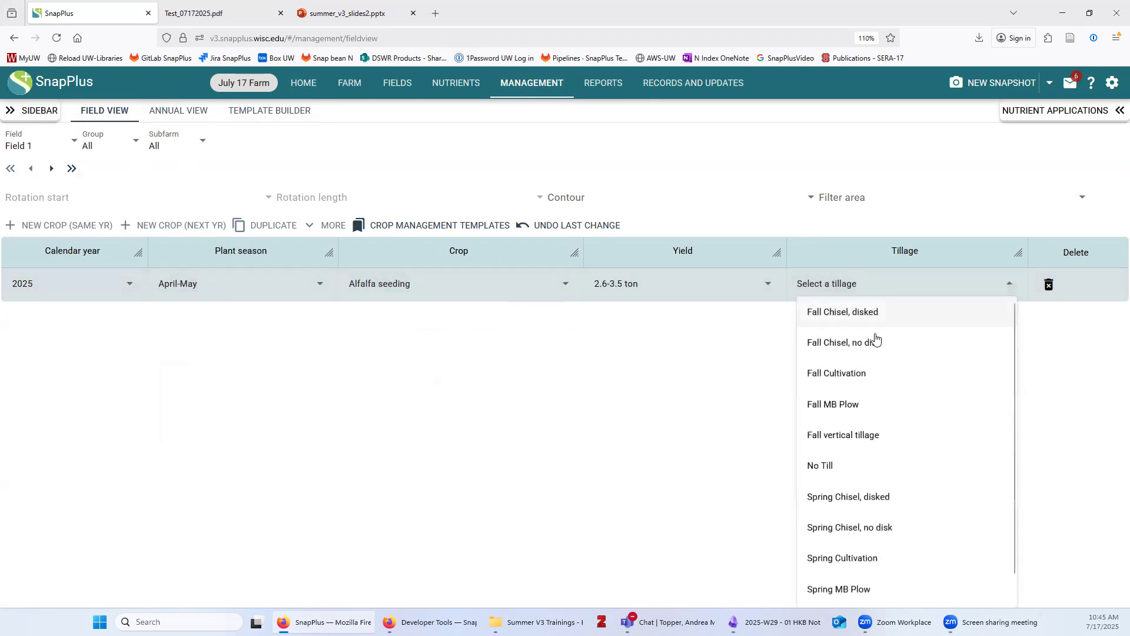
left_click(853, 498)
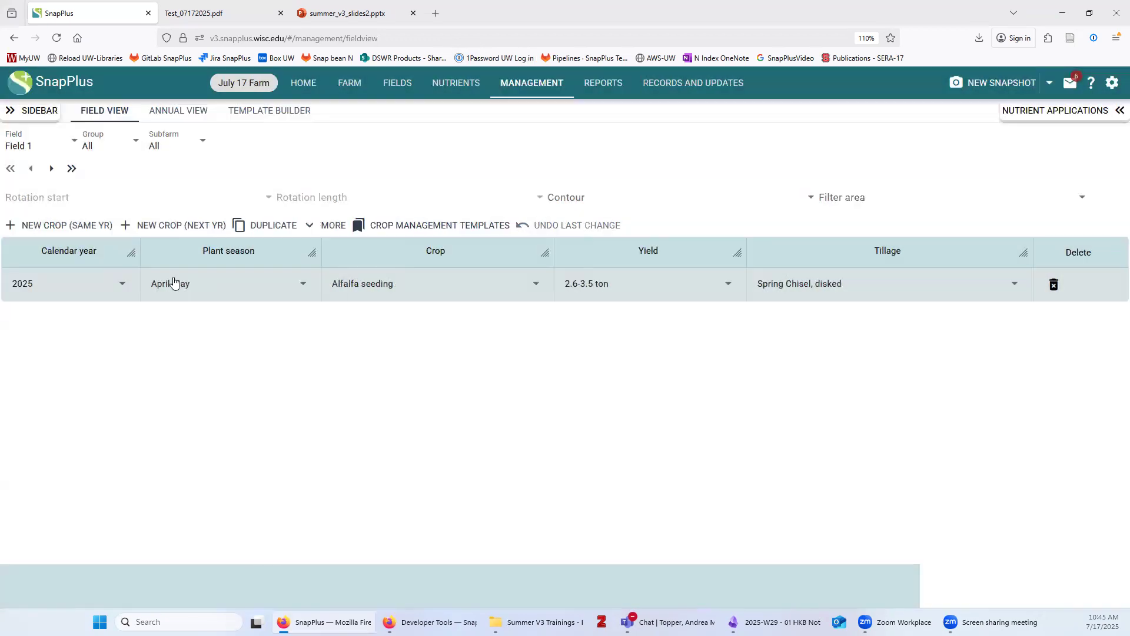
Add a 2026 year of Established Alfalfa at 4.6-5.5 ton with None tillage
left_click(171, 225)
left_click(188, 323)
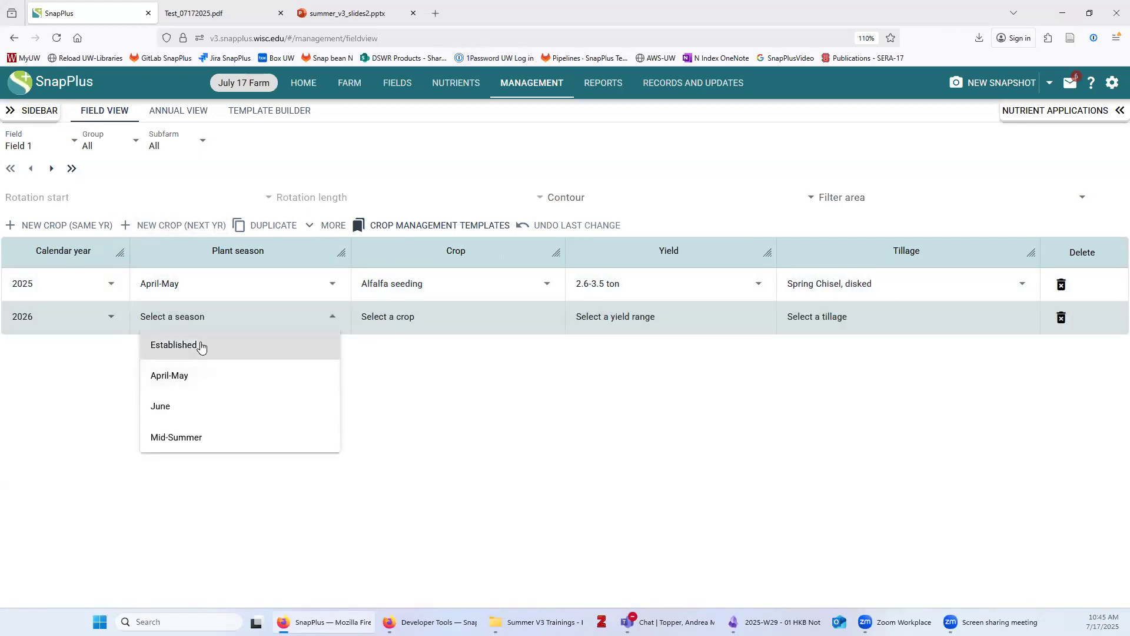
left_click(199, 346)
left_click(370, 322)
left_click(408, 382)
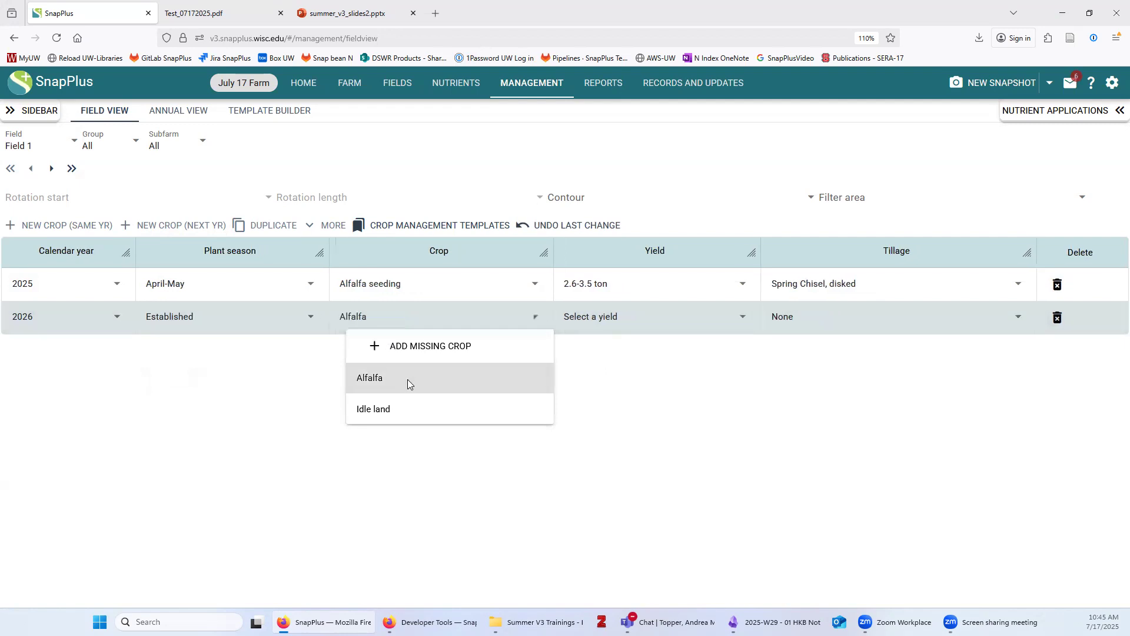
left_click(608, 323)
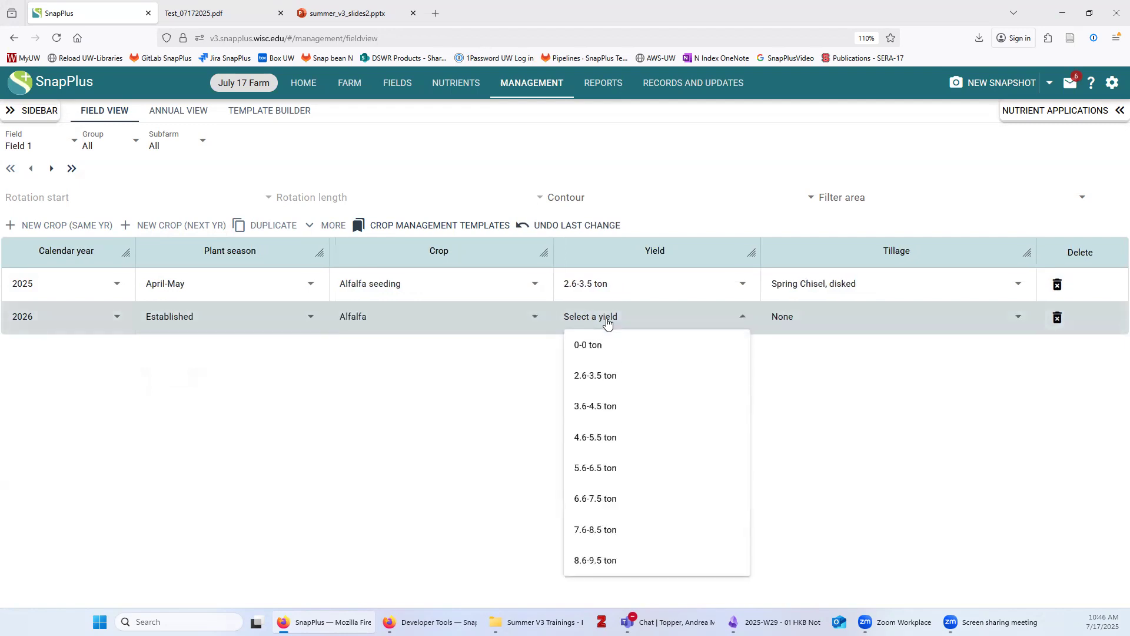
left_click(610, 443)
left_click(788, 312)
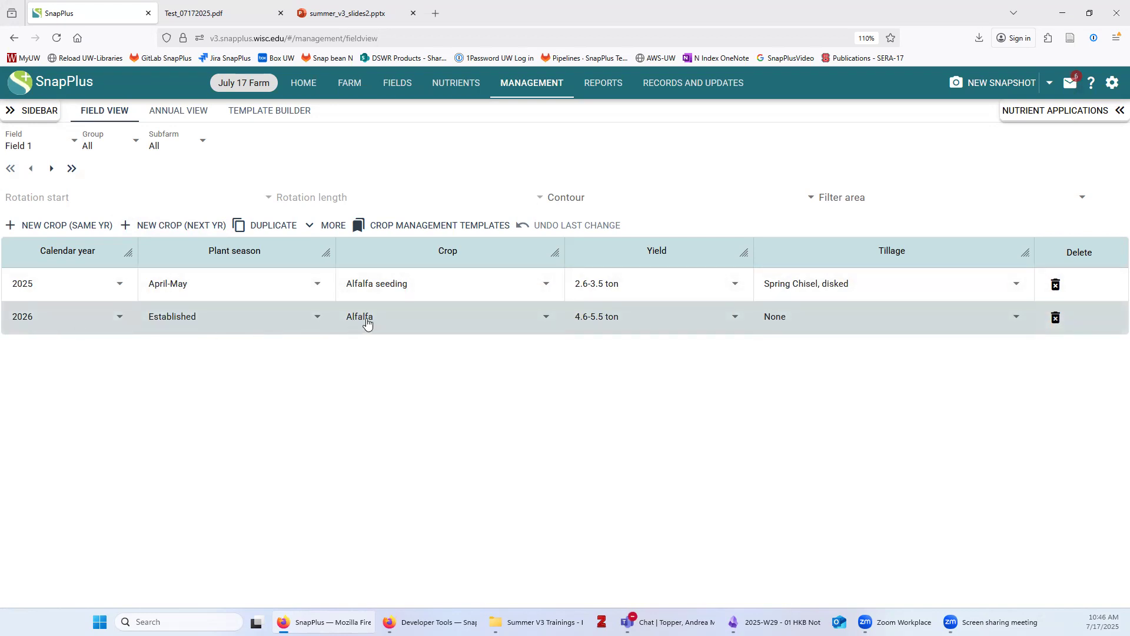
Duplicate the established Alfalfa year to the end of the sequence as 2027, then go to Field 2
left_click(266, 228)
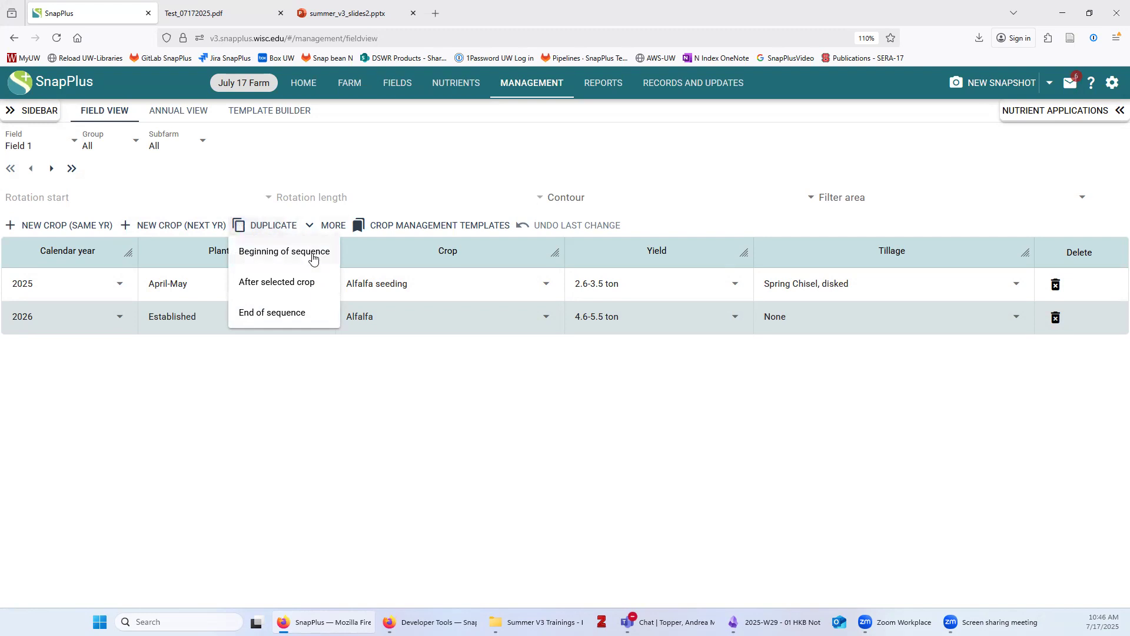
left_click(271, 316)
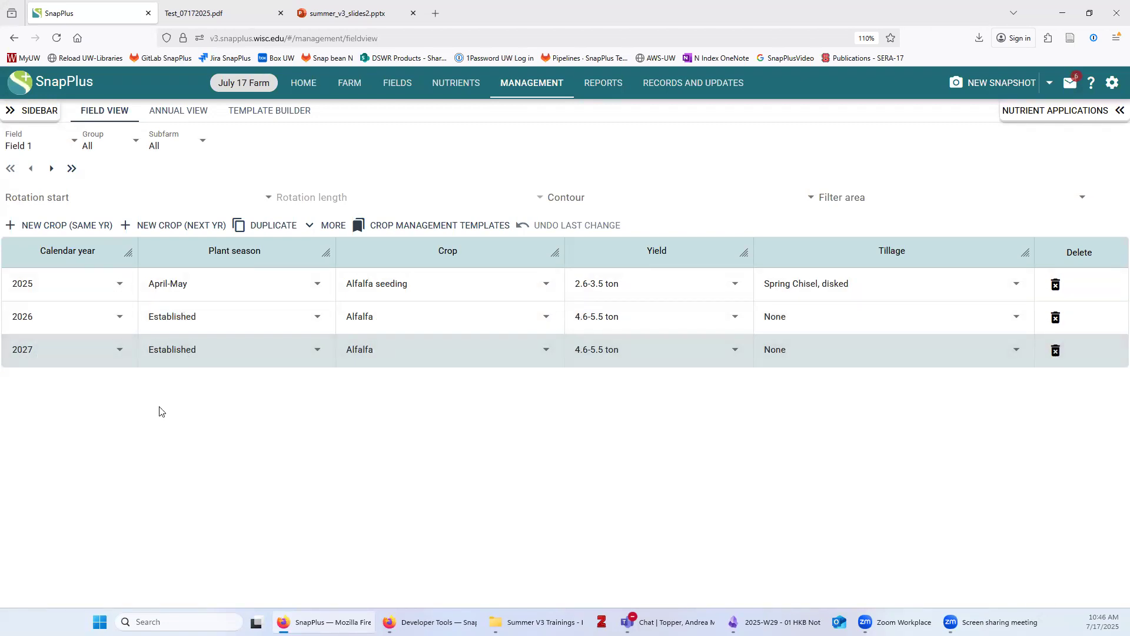
left_click(52, 169)
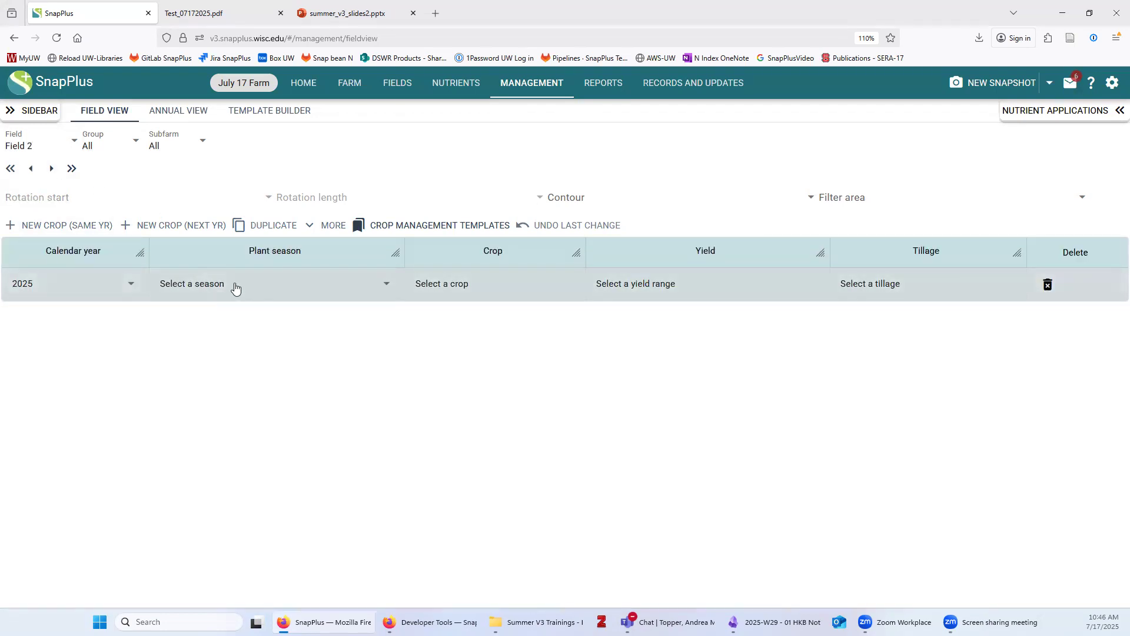
Fill Field 2's 2025 row with April-May Corn silage, 25.1-30 ton, No Till, then add another 2025 crop
left_click(235, 287)
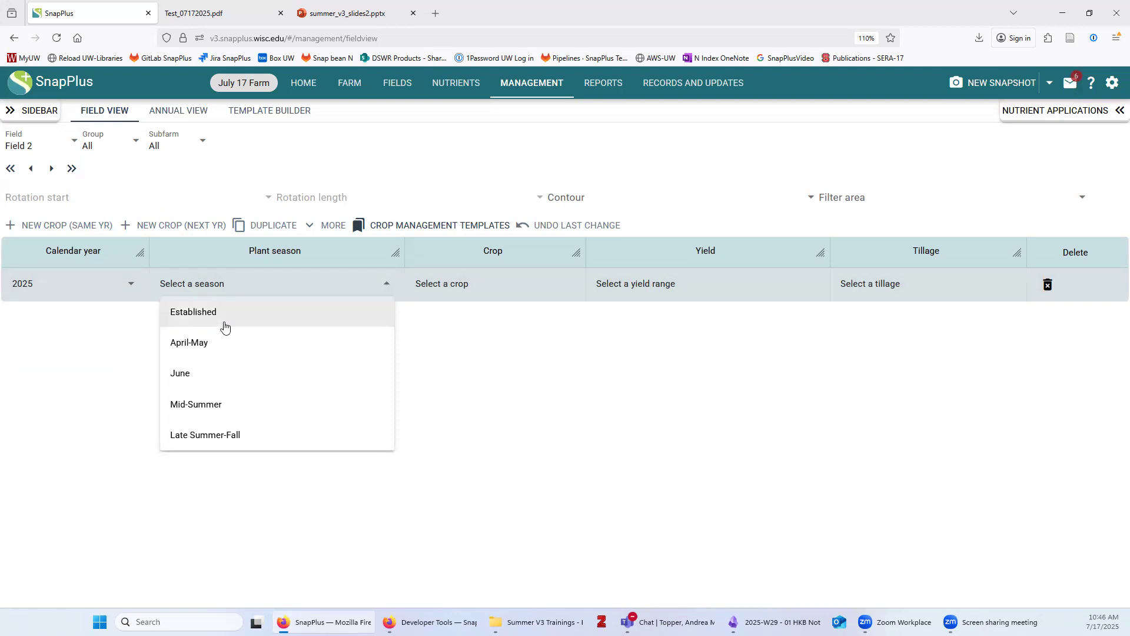
left_click(212, 344)
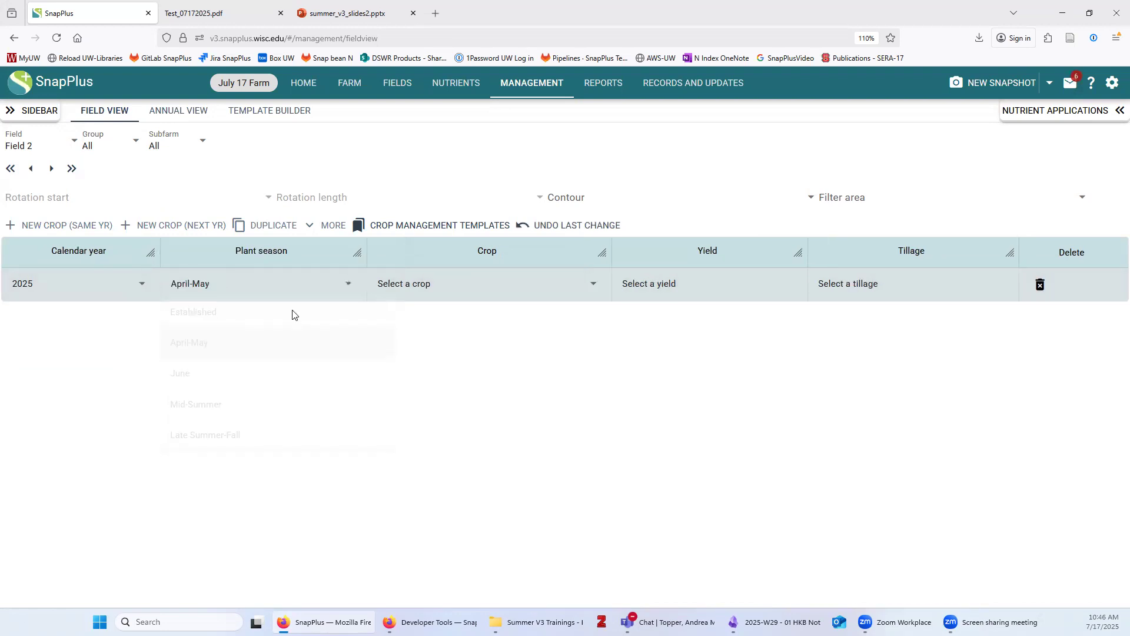
left_click(432, 284)
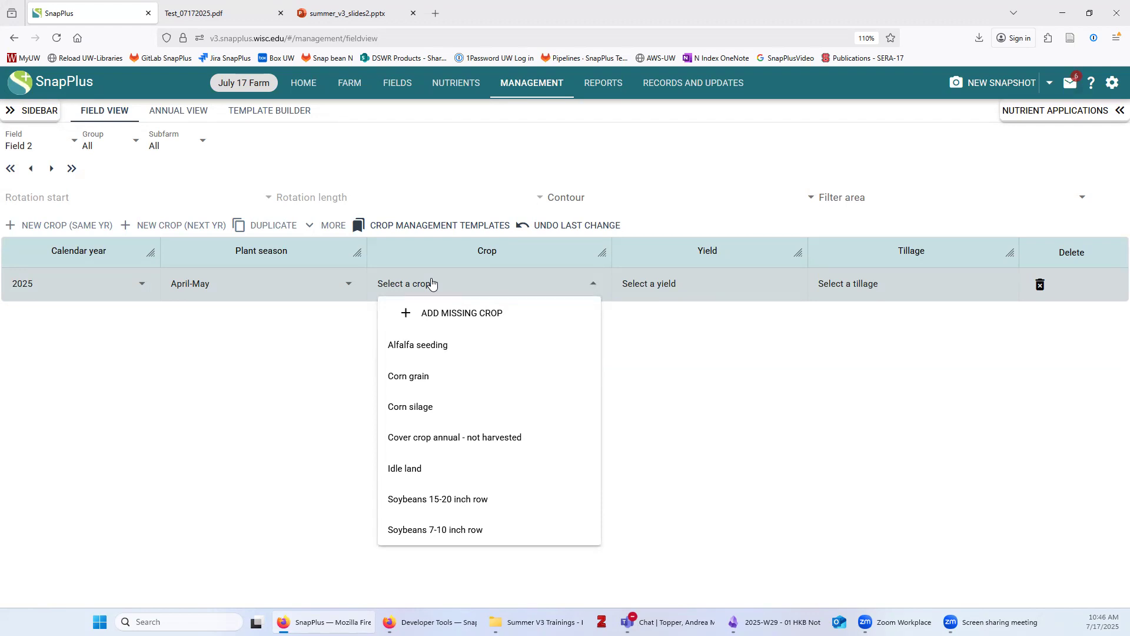
left_click(467, 406)
left_click(686, 285)
left_click(644, 404)
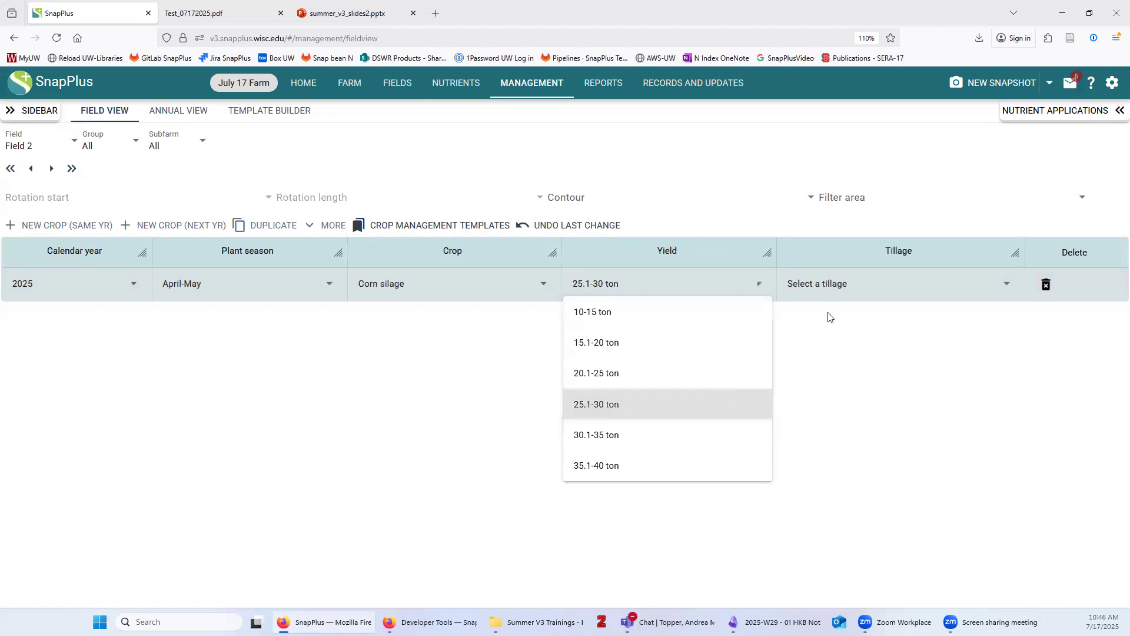
left_click(840, 290)
left_click(837, 499)
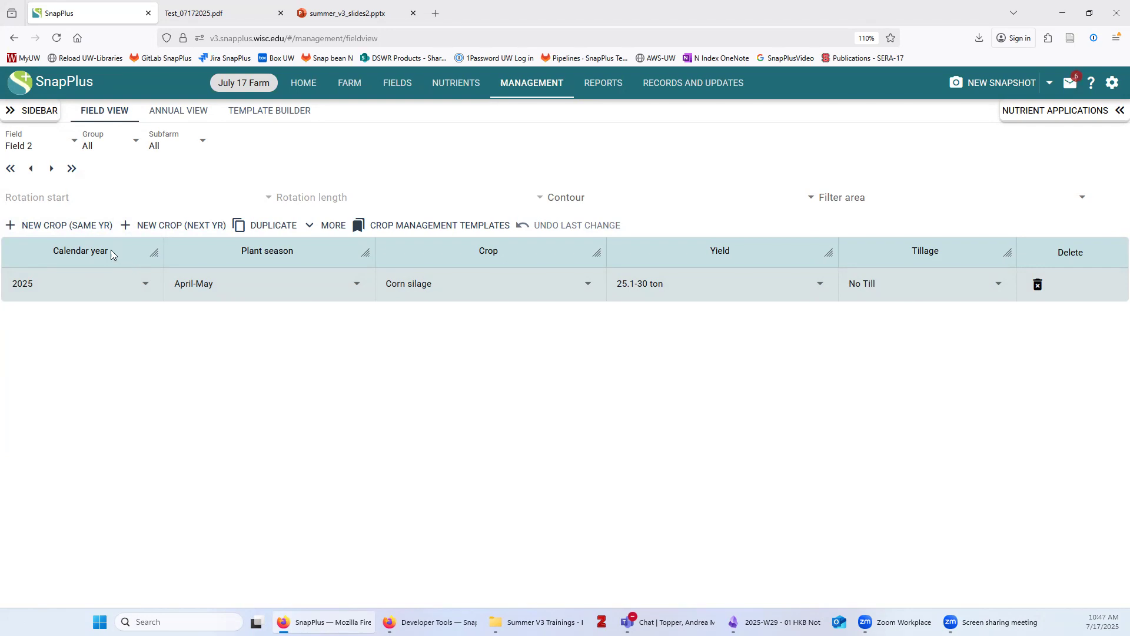
left_click(79, 225)
Set Field 2's second 2025 row to Late Summer-Fall Sept-plant over-winter cover crop, No Till
left_click(203, 320)
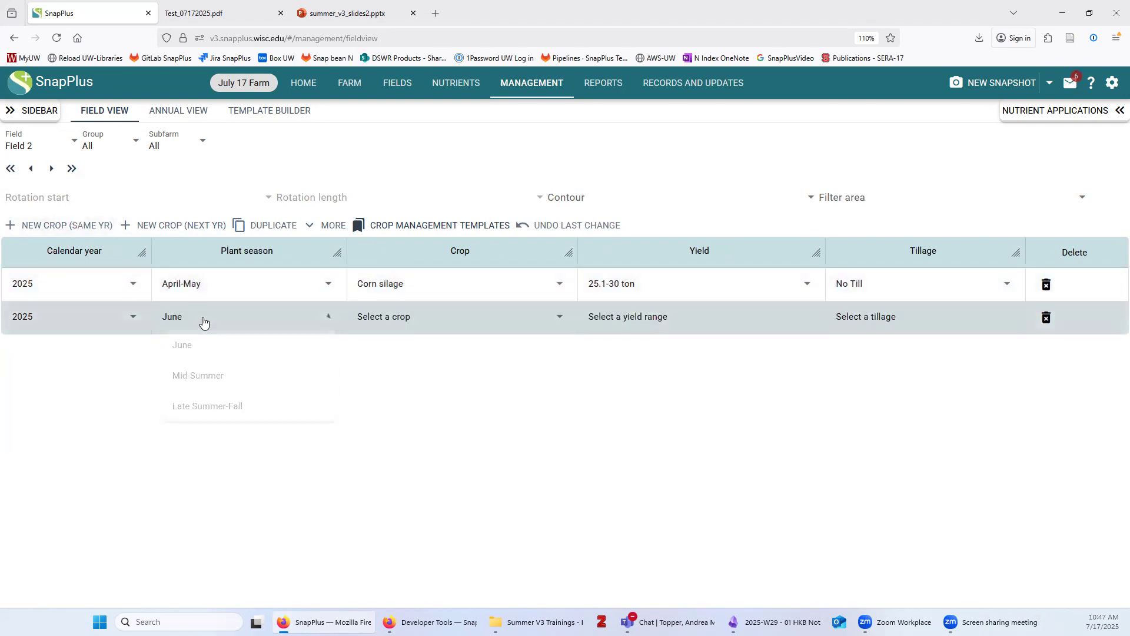
left_click(212, 407)
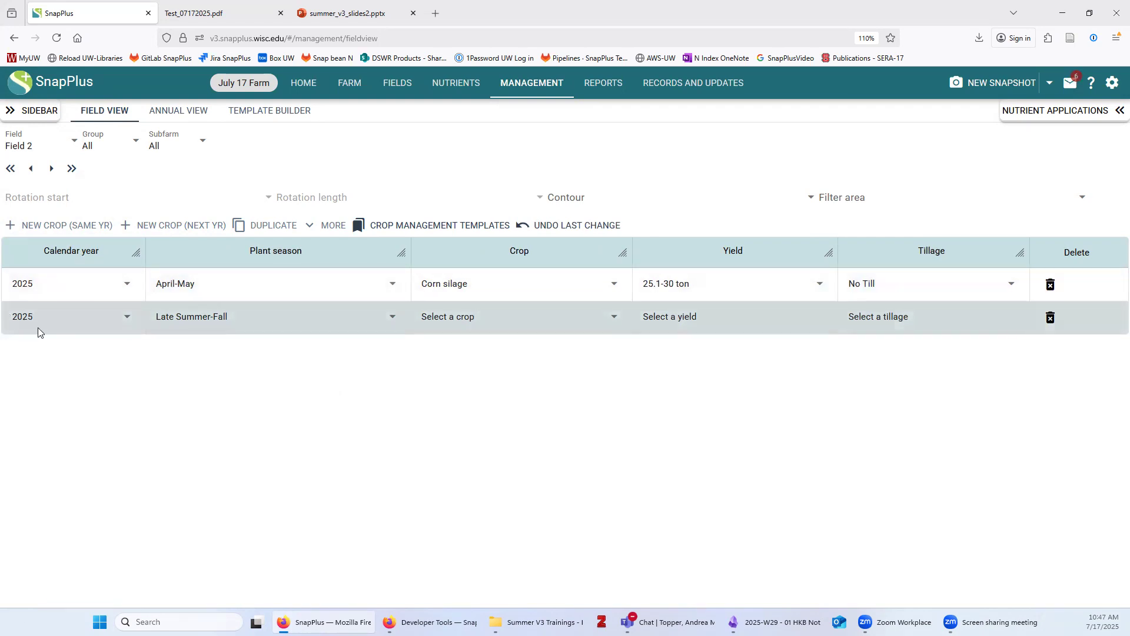
left_click(492, 321)
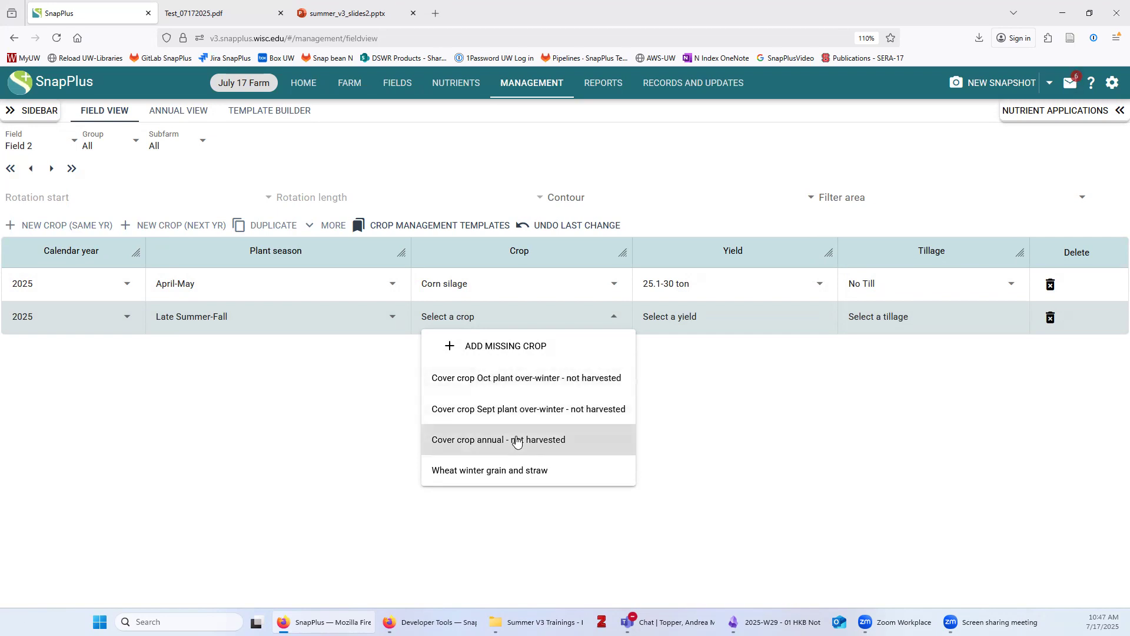
left_click(572, 416)
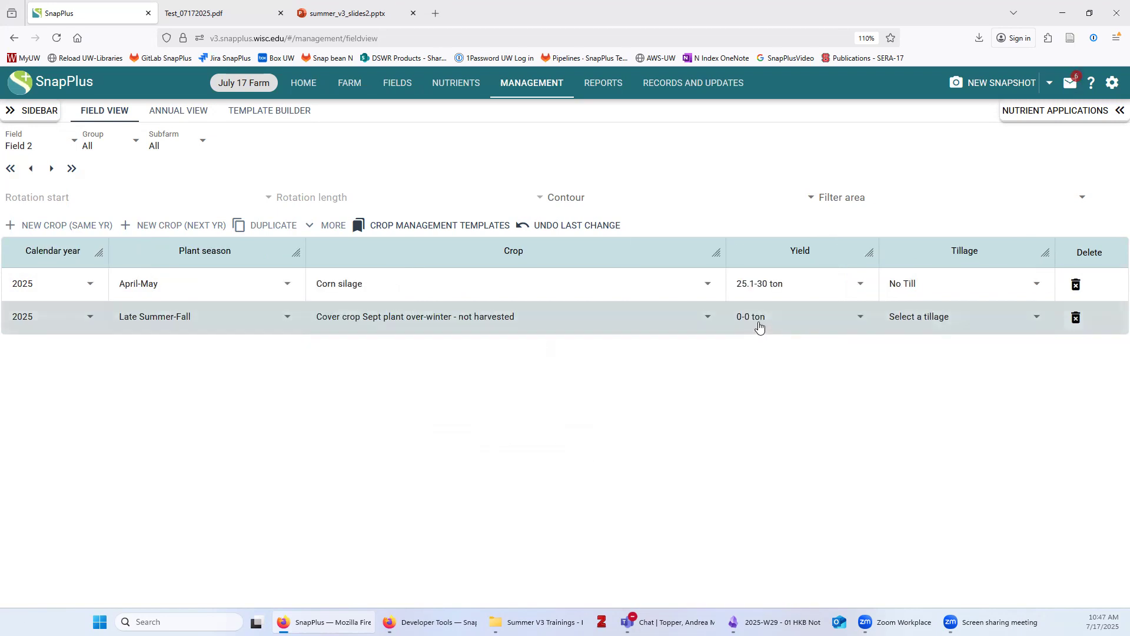
left_click(920, 316)
left_click(912, 374)
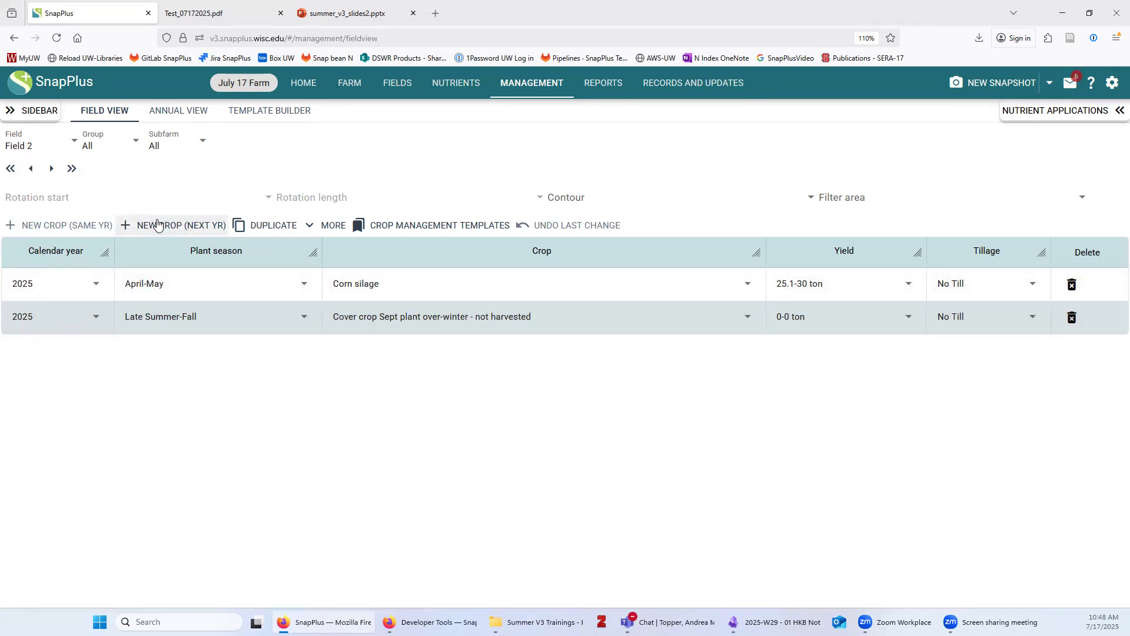
Add a 2026 year of April-May Soybeans 15-20 inch row at 76-85 bu, No Till
left_click(180, 226)
left_click(185, 352)
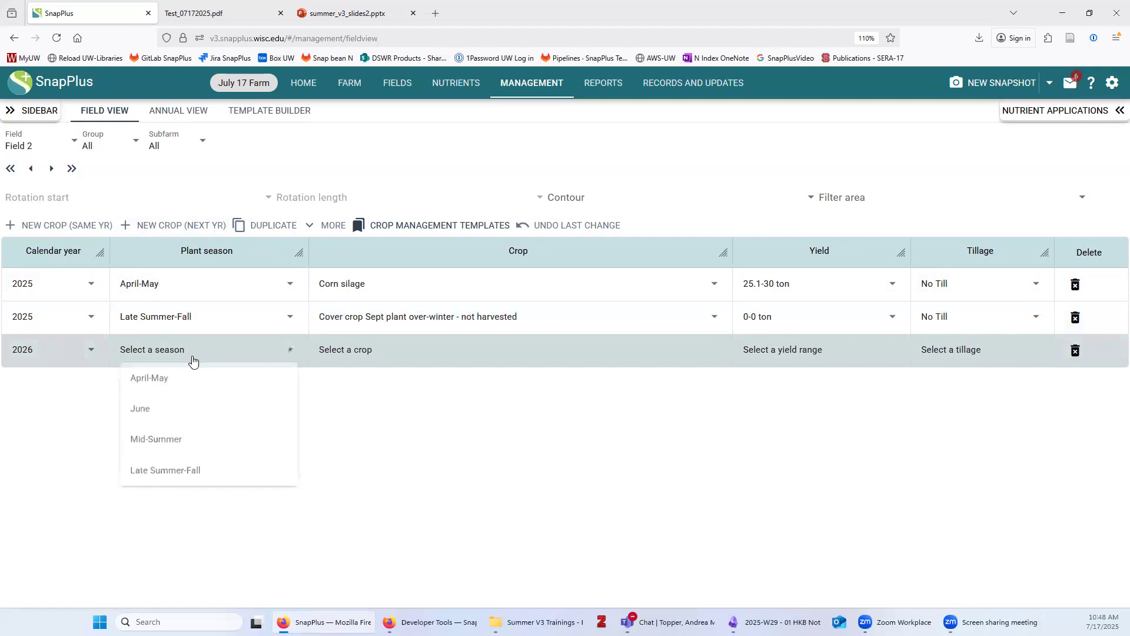
left_click(373, 356)
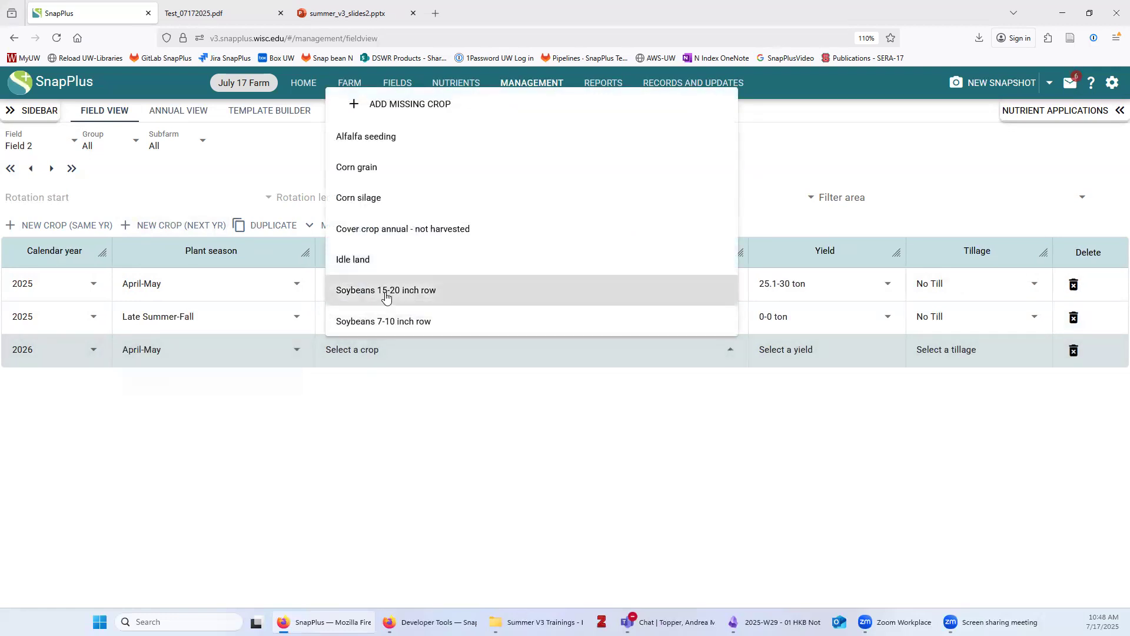
left_click(386, 293)
left_click(813, 352)
left_click(764, 267)
left_click(935, 352)
left_click(941, 379)
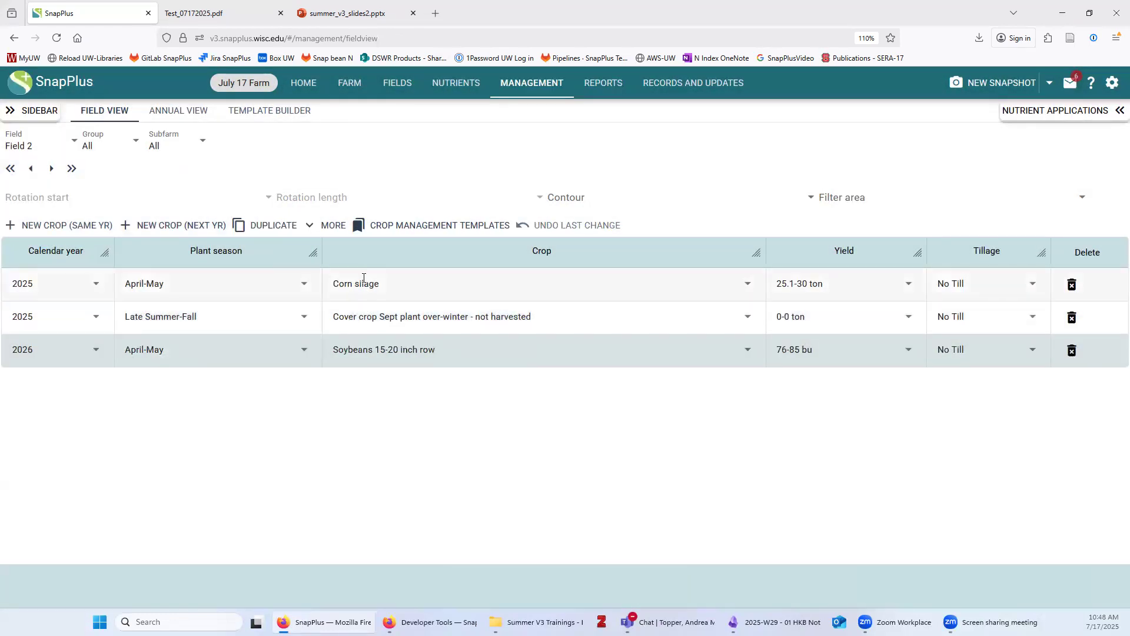
Duplicate the Corn silage year to the end of the sequence as 2027
left_click(363, 283)
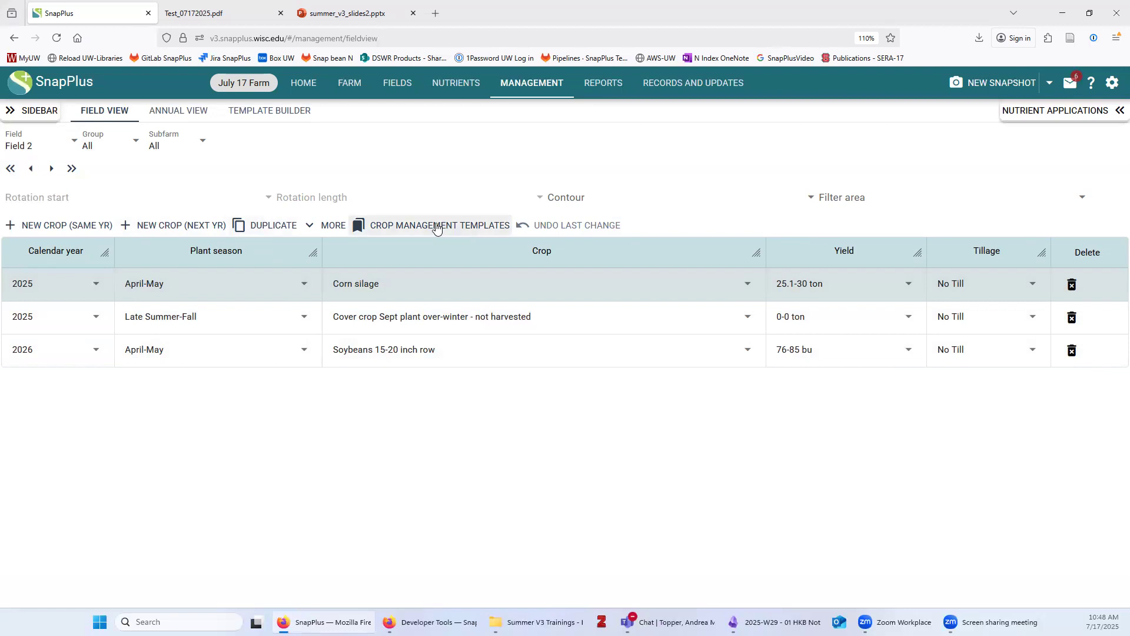
left_click(270, 225)
left_click(276, 317)
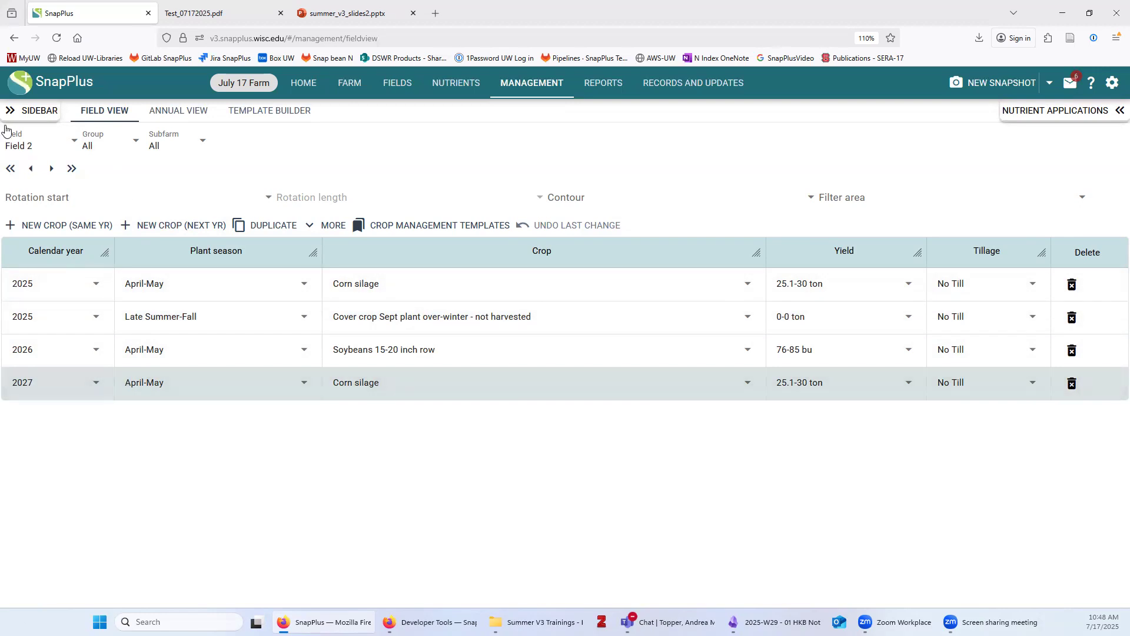
left_click(18, 147)
On Field 3, make 2025 April-May Corn silage, 30.1-35 ton, Spring Chisel, disked
left_click(42, 235)
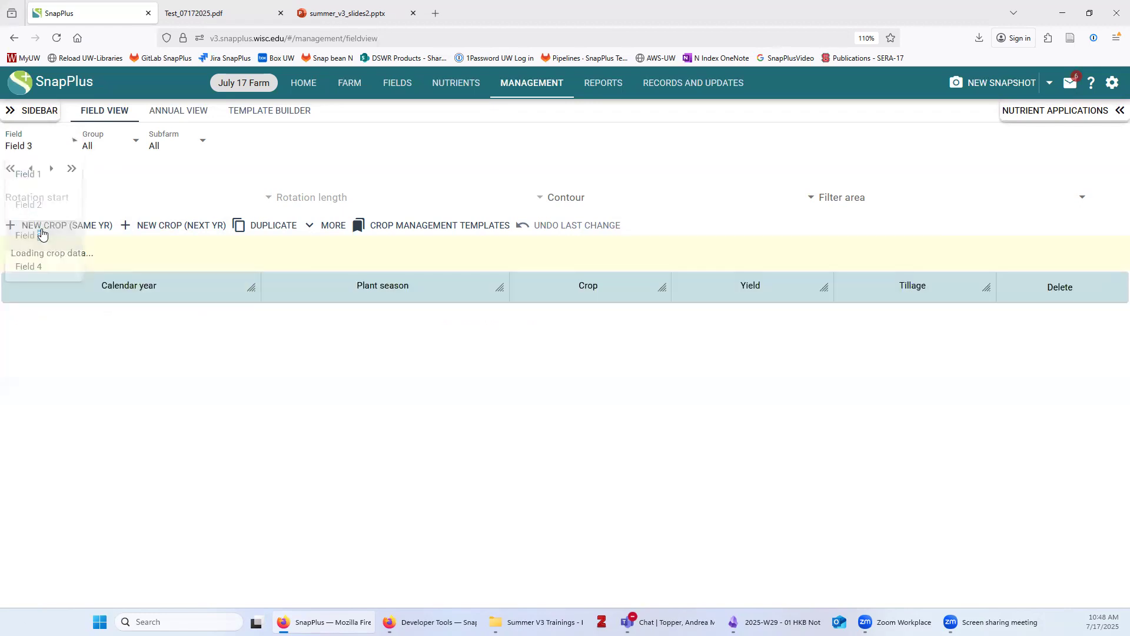
left_click(221, 288)
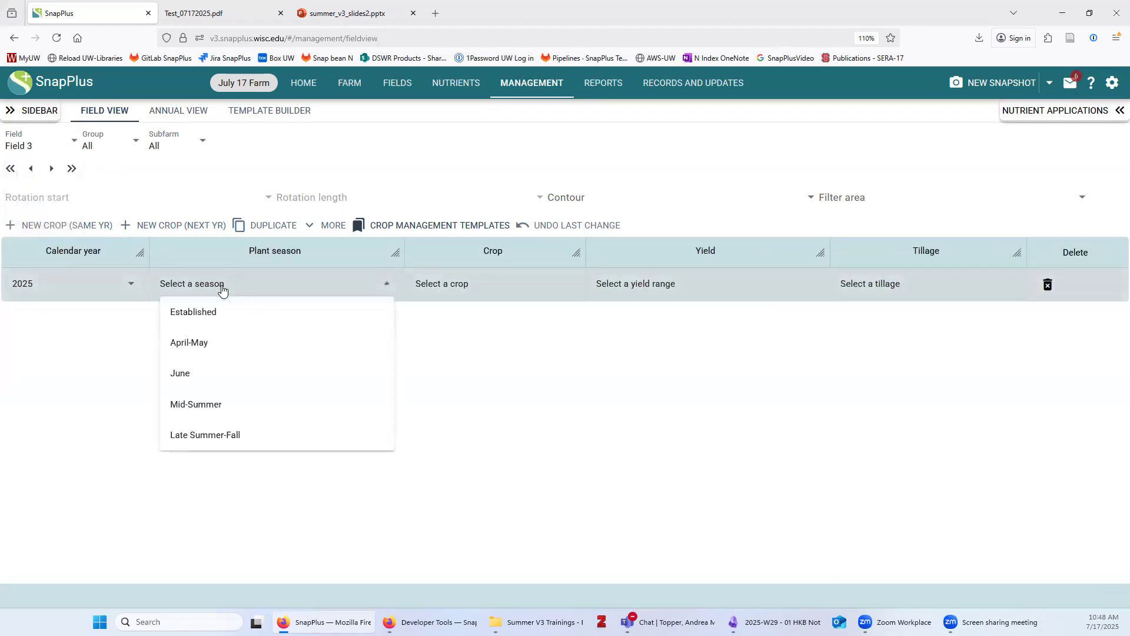
left_click(241, 341)
left_click(452, 295)
left_click(434, 407)
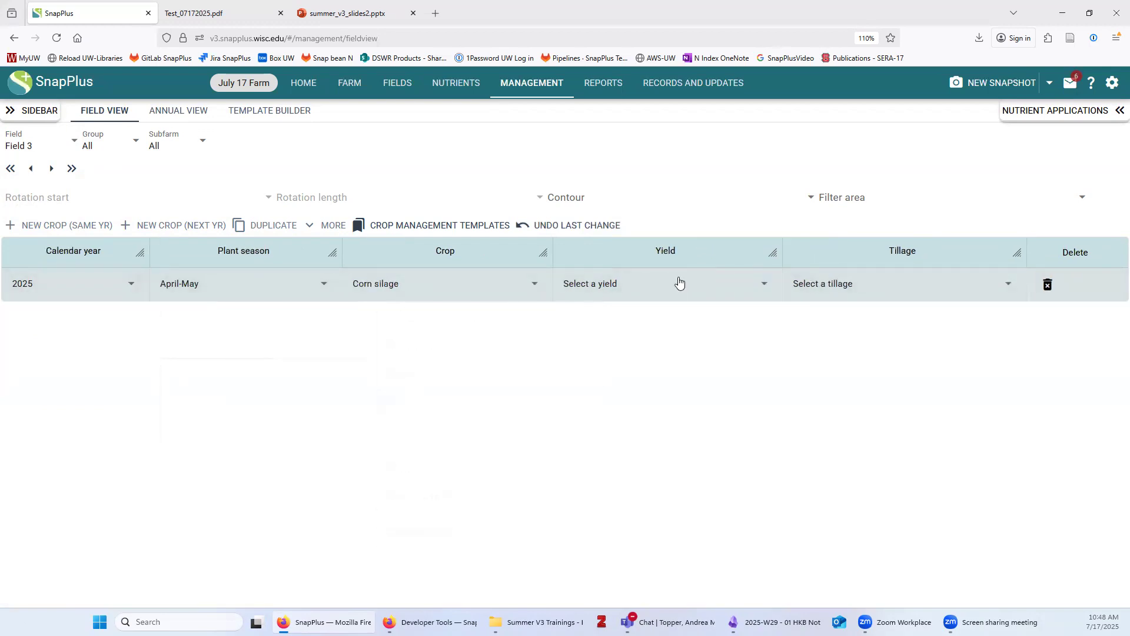
left_click(679, 283)
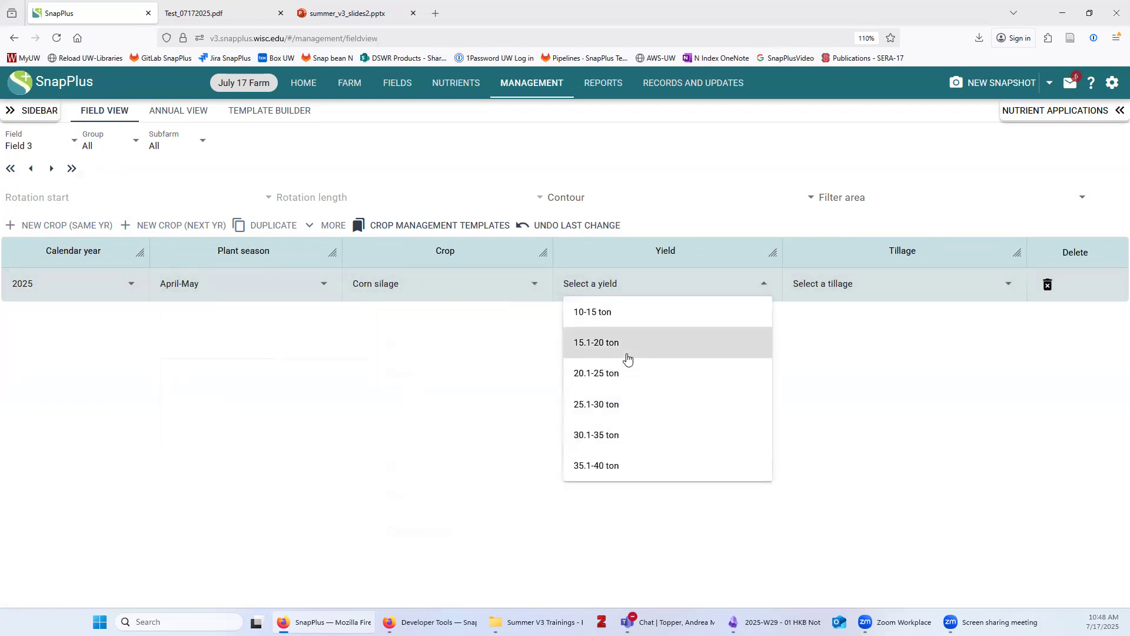
left_click(608, 433)
left_click(823, 291)
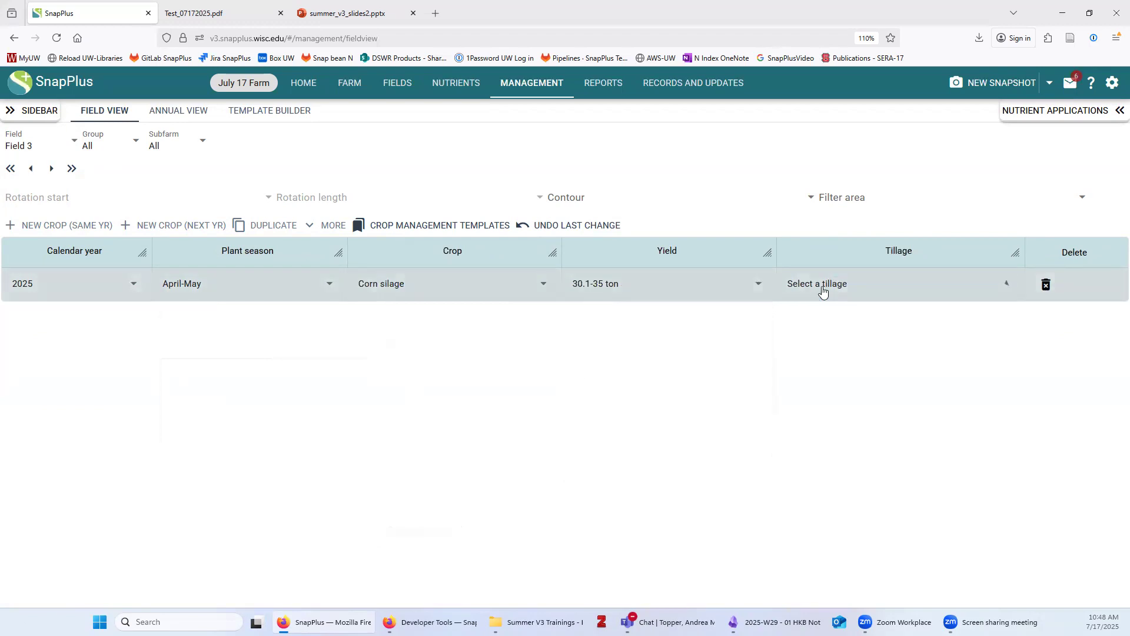
scroll(866, 512, "down", 2)
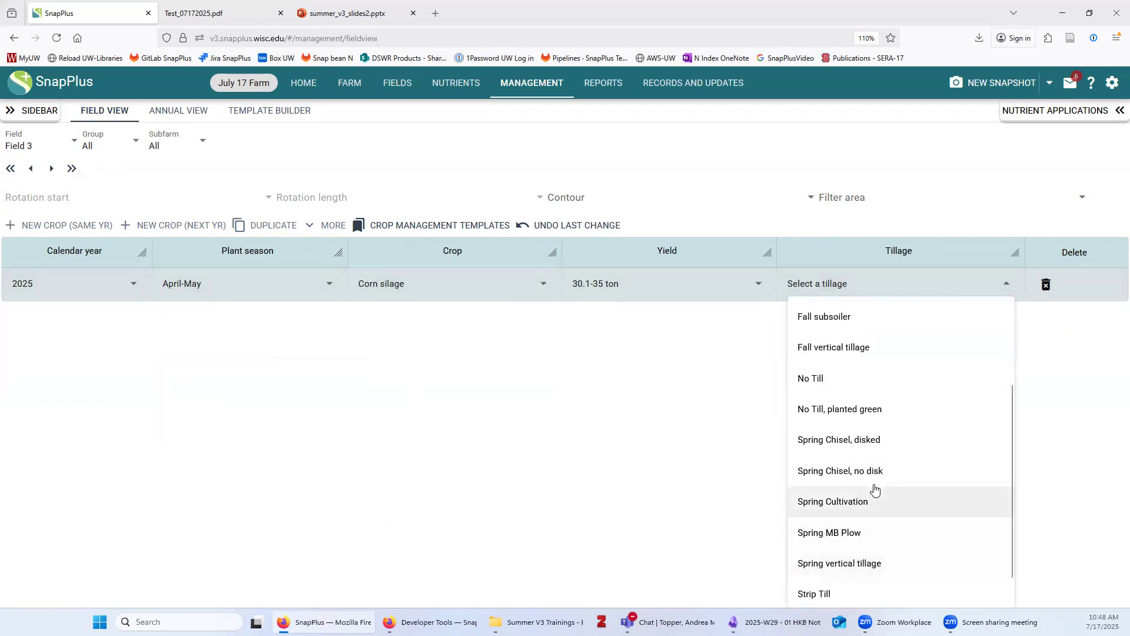
left_click(870, 439)
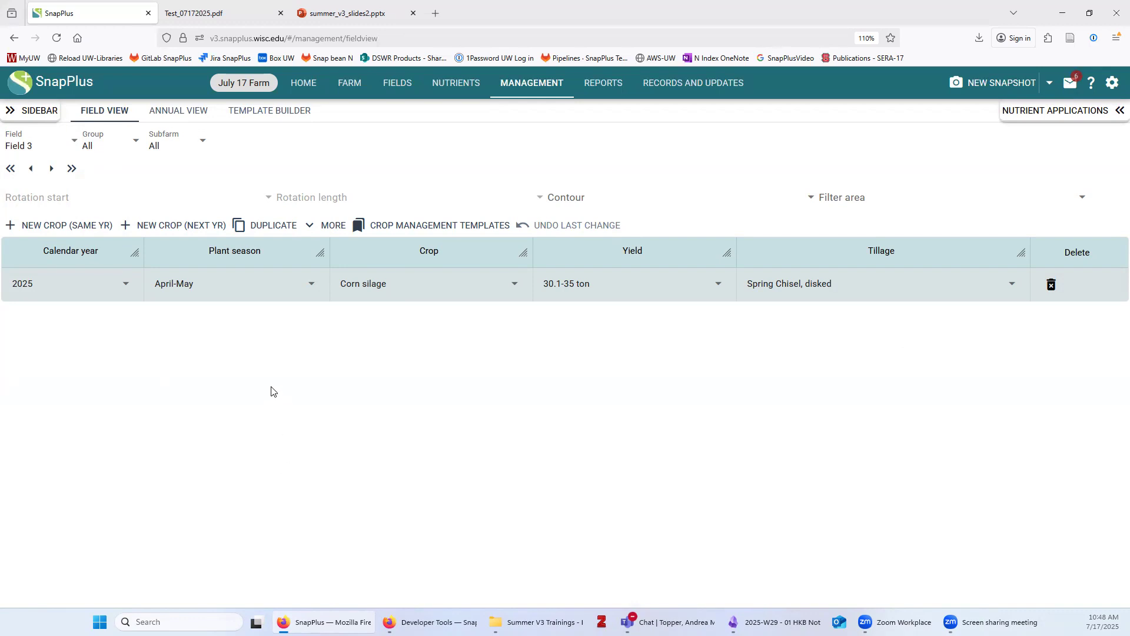
Add a 2026 April-May Soybeans 15-20 inch row crop at 56-65 bu, Spring Chisel, disked
left_click(163, 227)
left_click(182, 328)
left_click(227, 347)
left_click(407, 324)
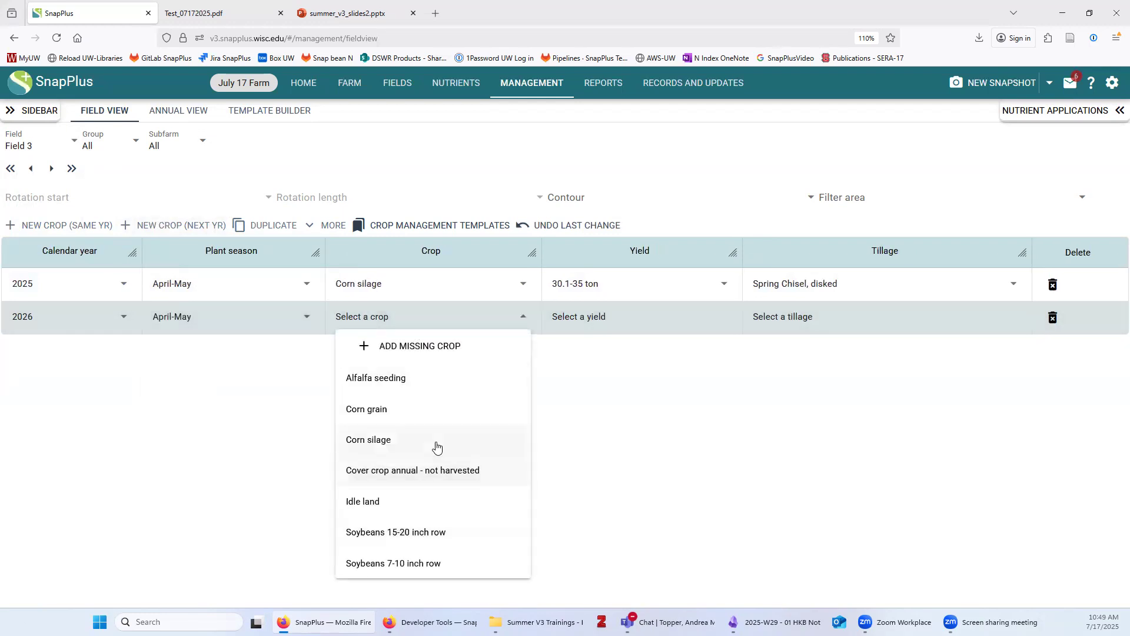
left_click(438, 532)
left_click(681, 313)
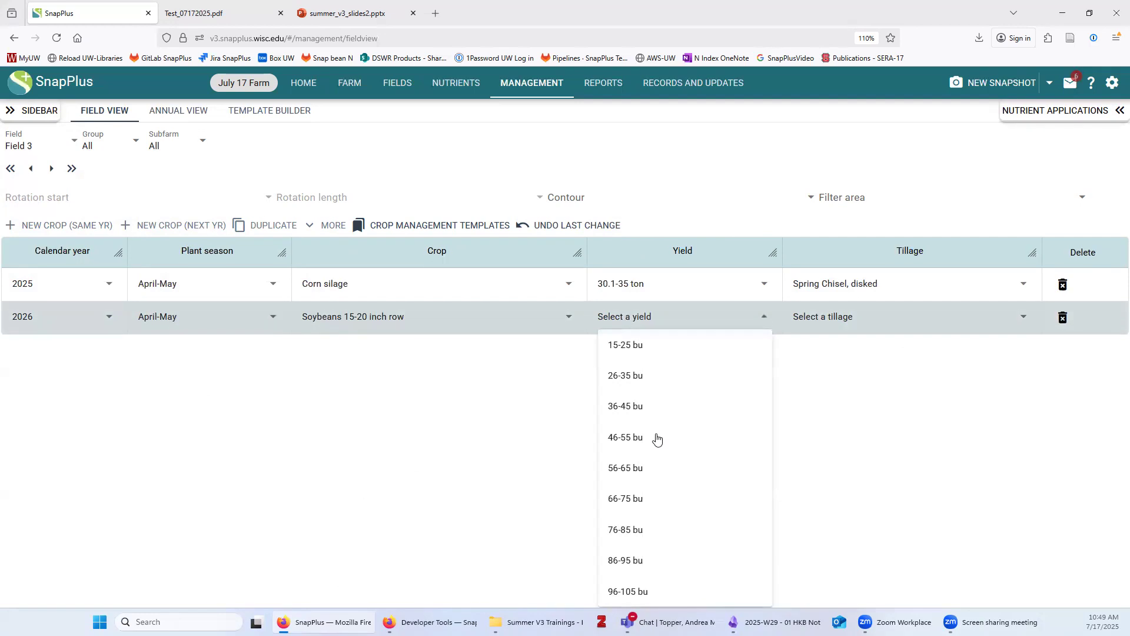
left_click(648, 464)
left_click(823, 319)
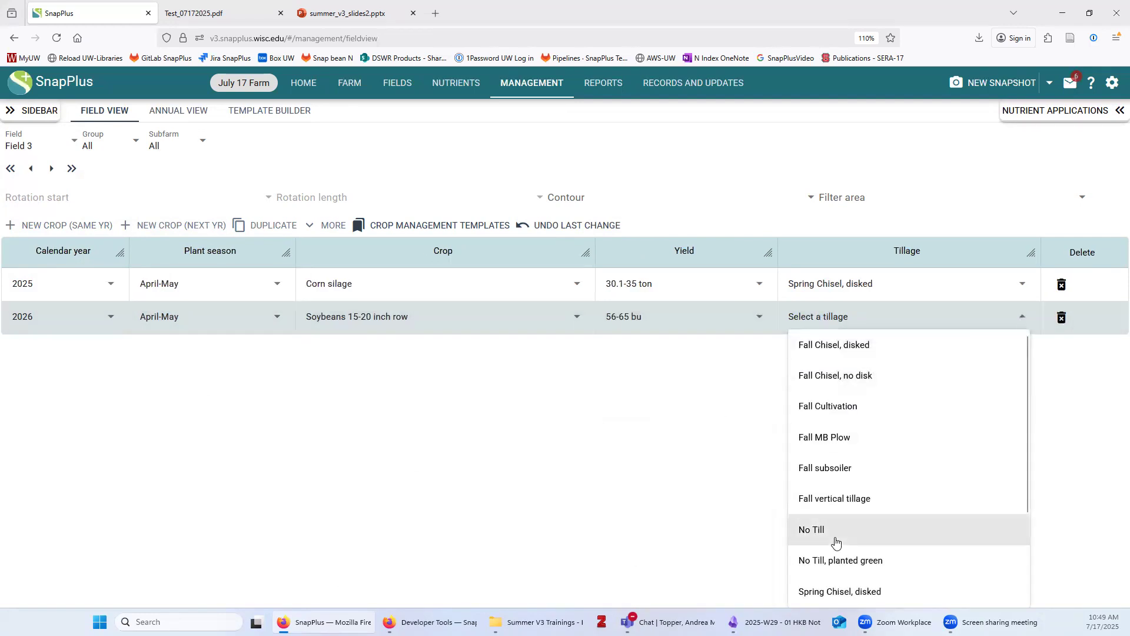
scroll(836, 535, "down", 2)
left_click(849, 479)
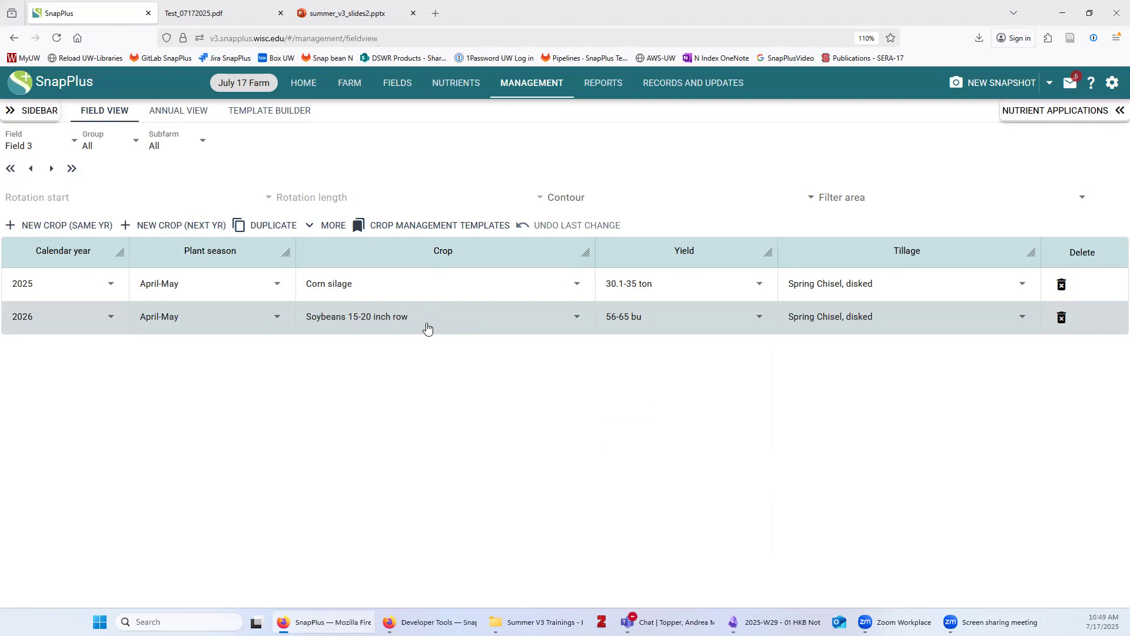
Add a second 2026 crop row and look over the June-planted crop choices
left_click(57, 227)
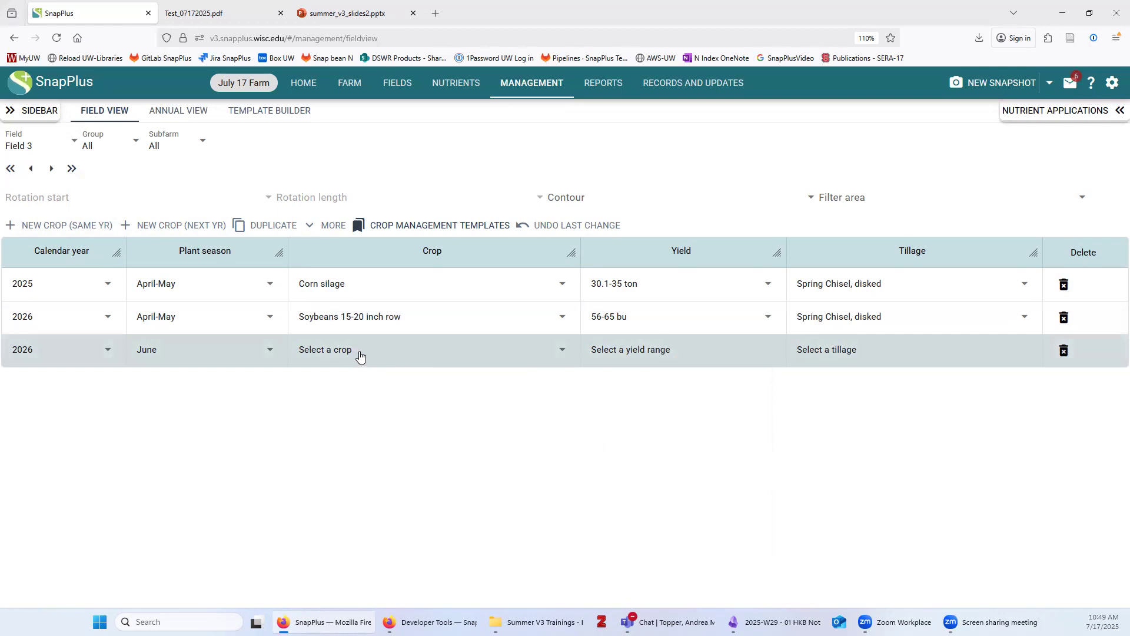
left_click(345, 363)
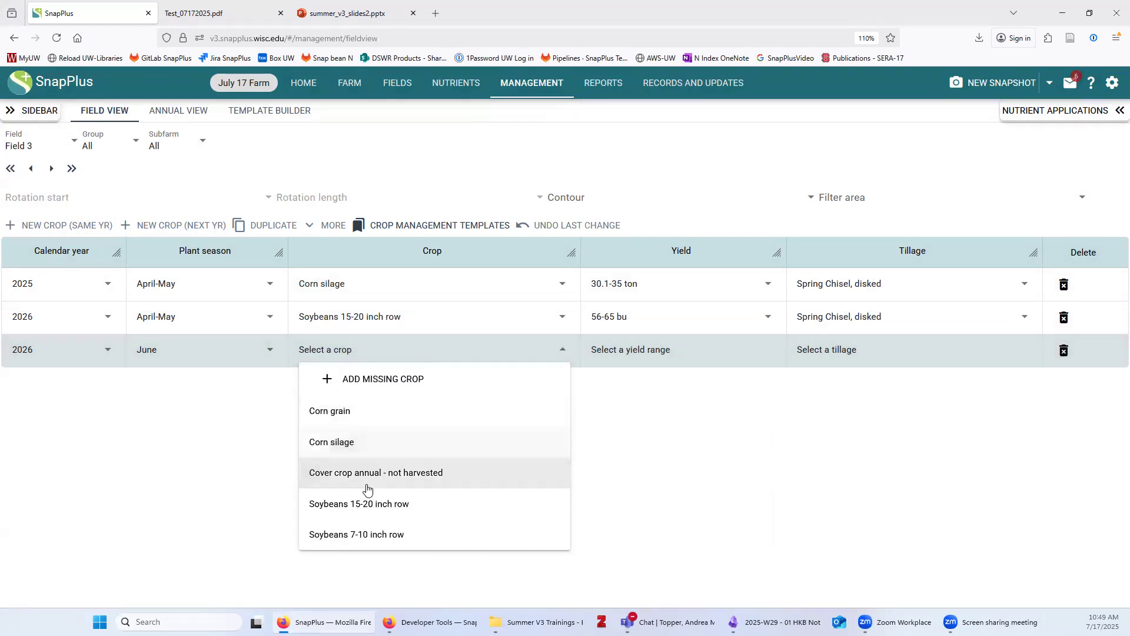
left_click(211, 352)
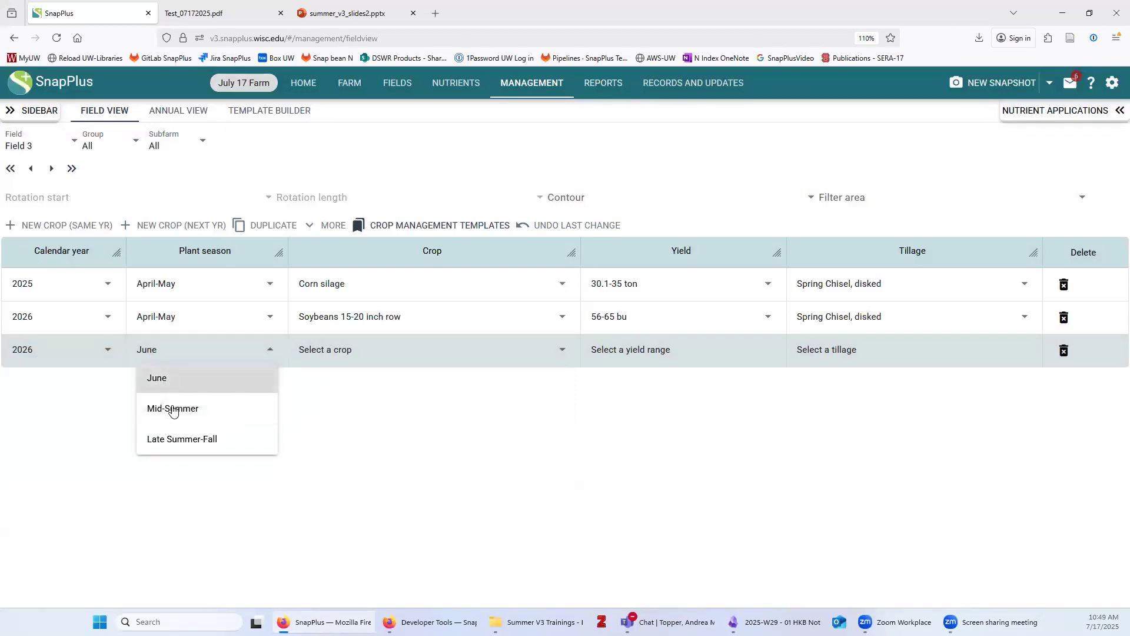
left_click(316, 353)
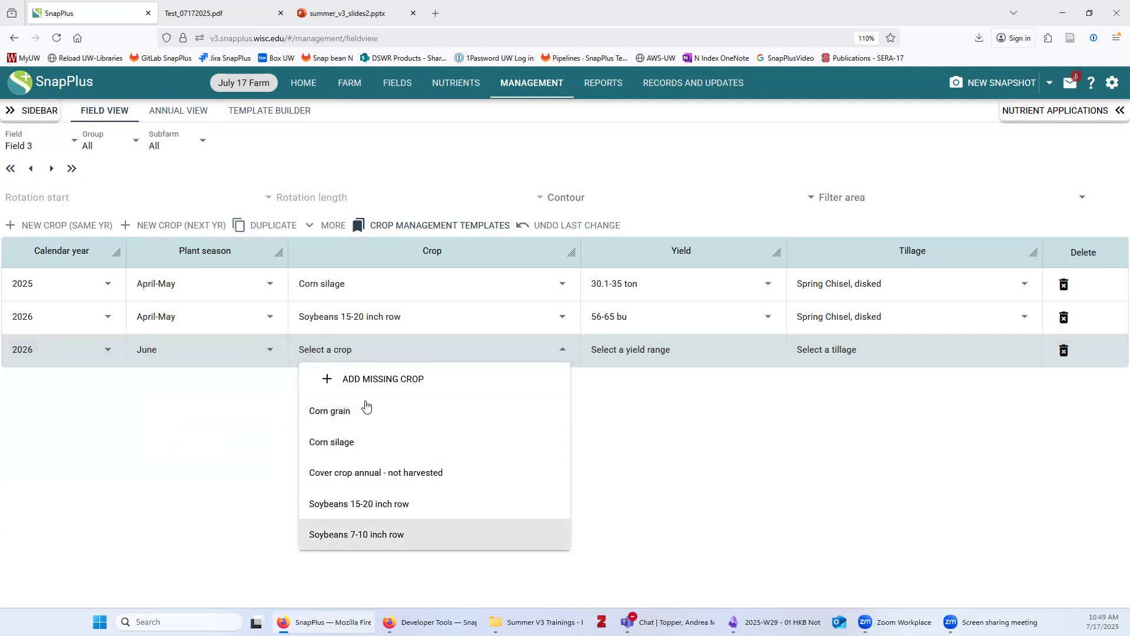
left_click(151, 354)
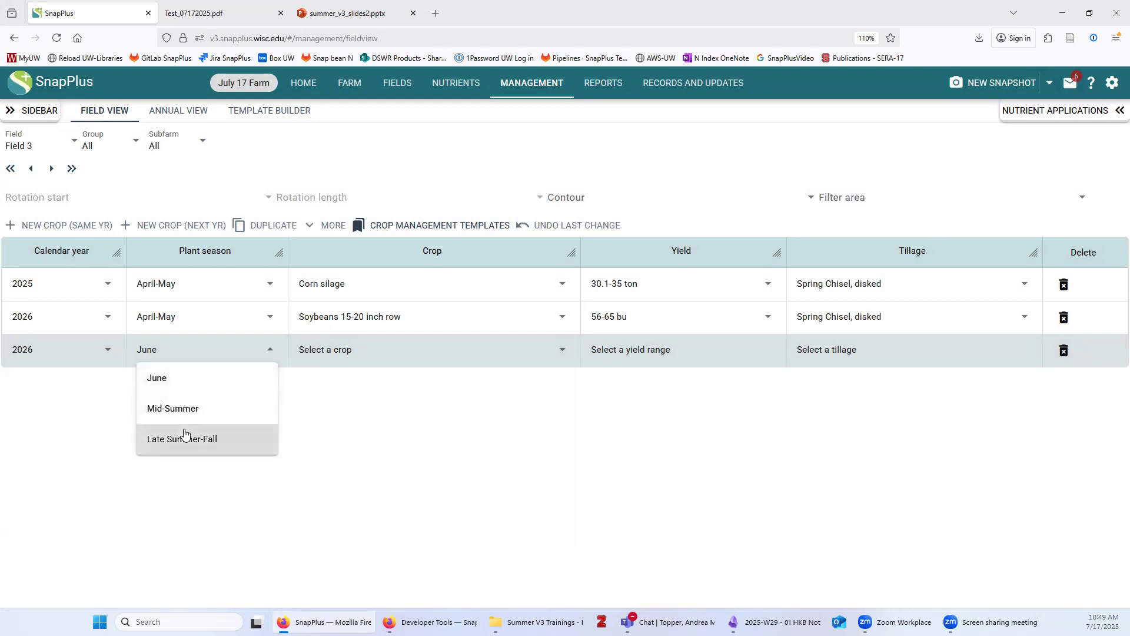
left_click(179, 380)
left_click(358, 352)
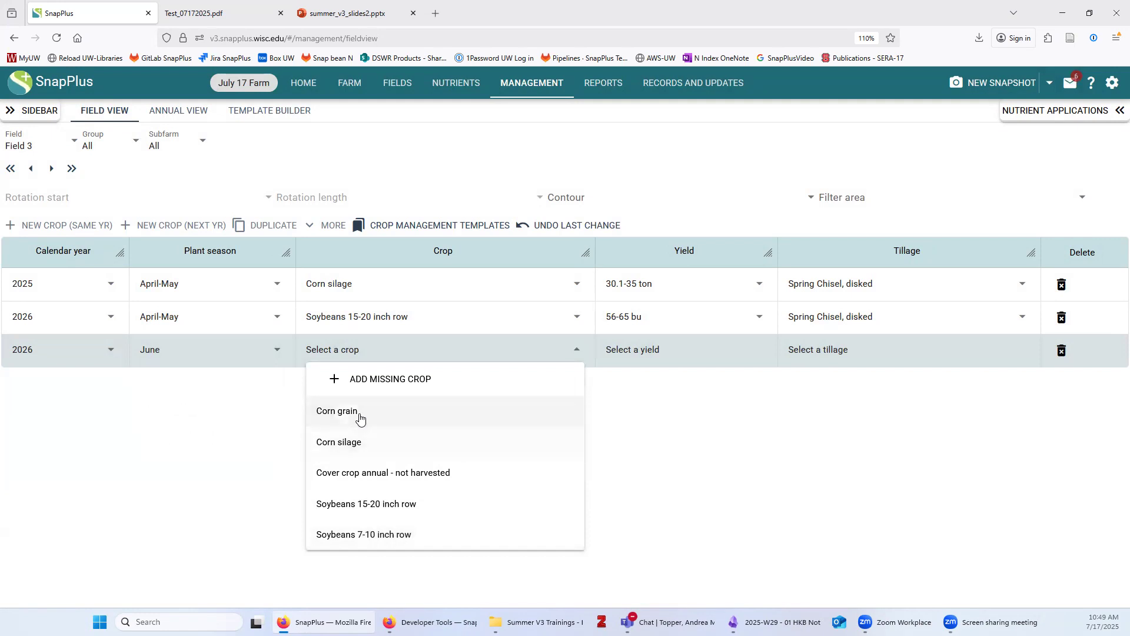
left_click(151, 352)
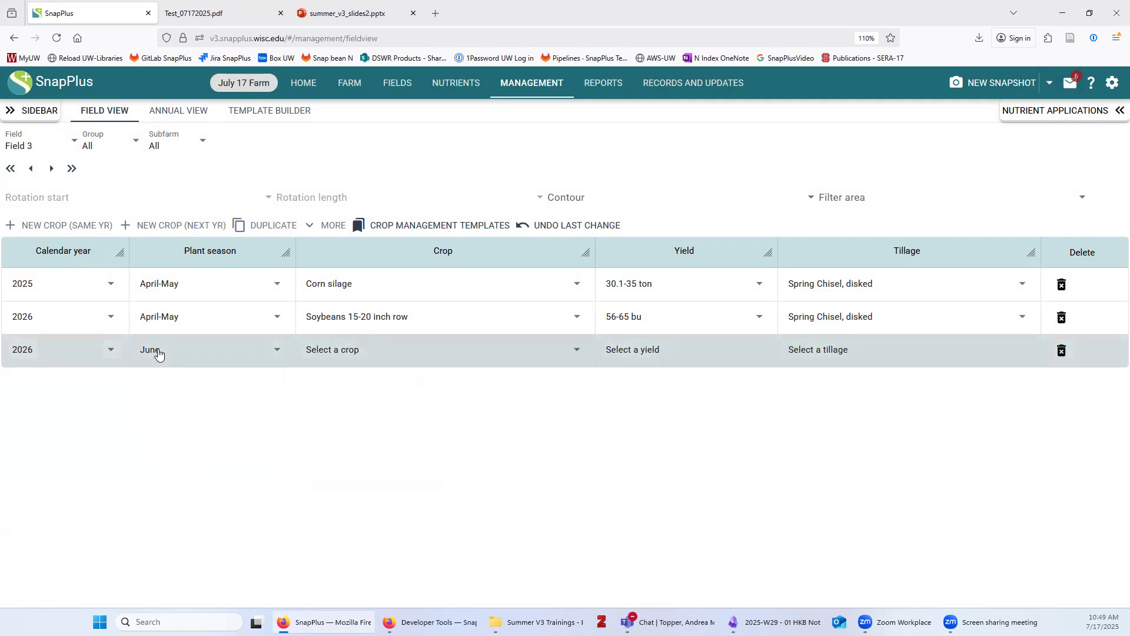
Set the new row to Late Summer-Fall Wheat winter grain and straw, 61-80 bu, Chisel Plow, disked
left_click(183, 446)
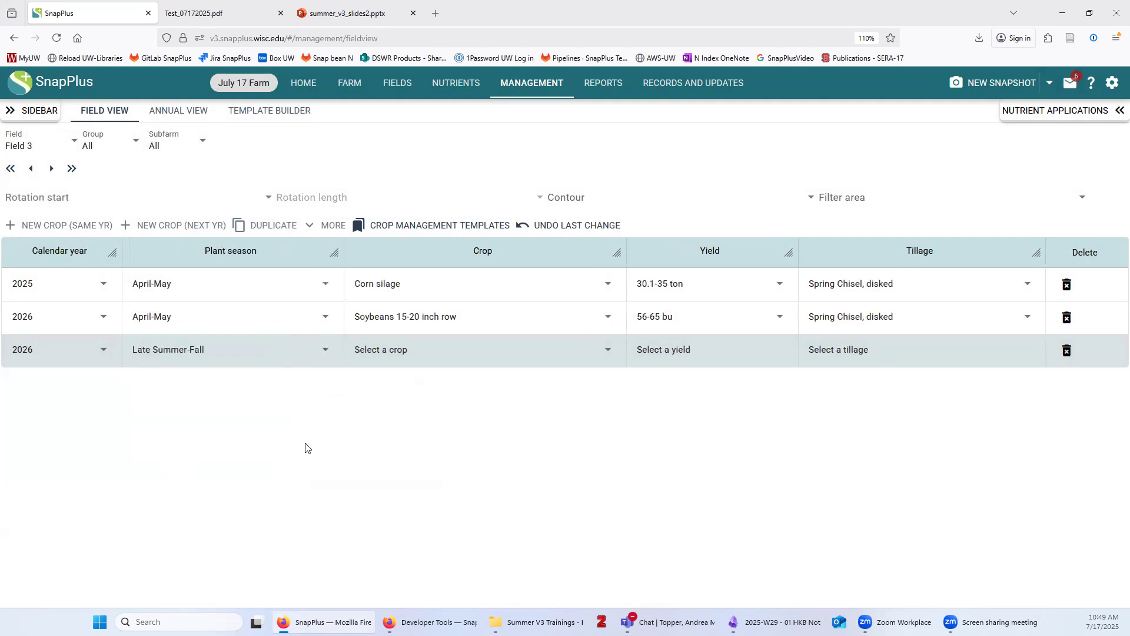
left_click(387, 352)
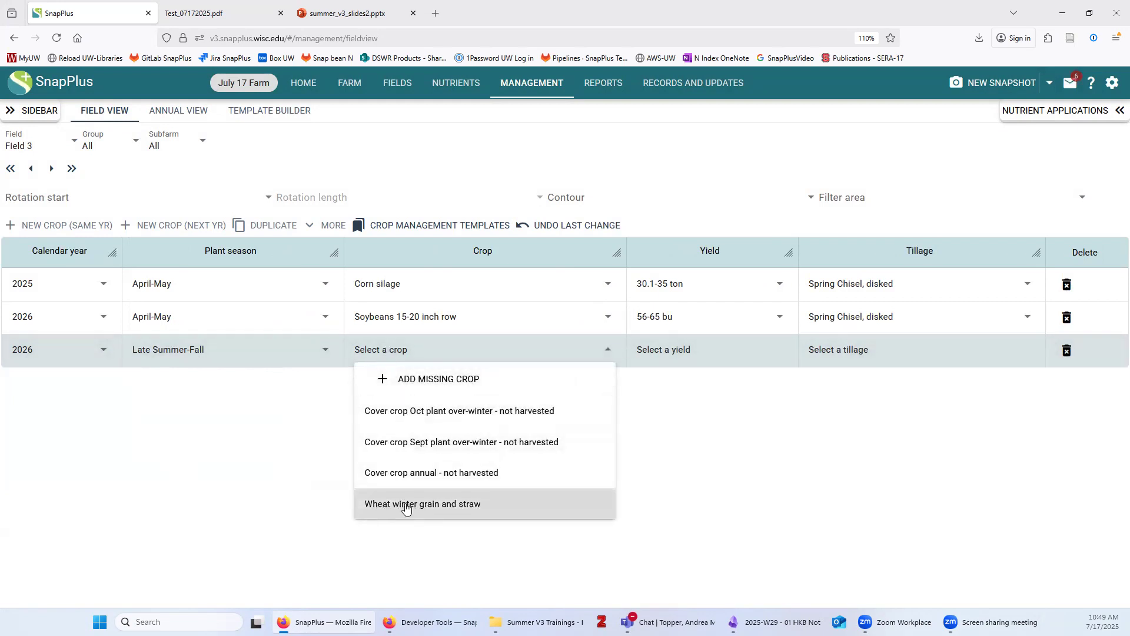
left_click(406, 508)
left_click(677, 351)
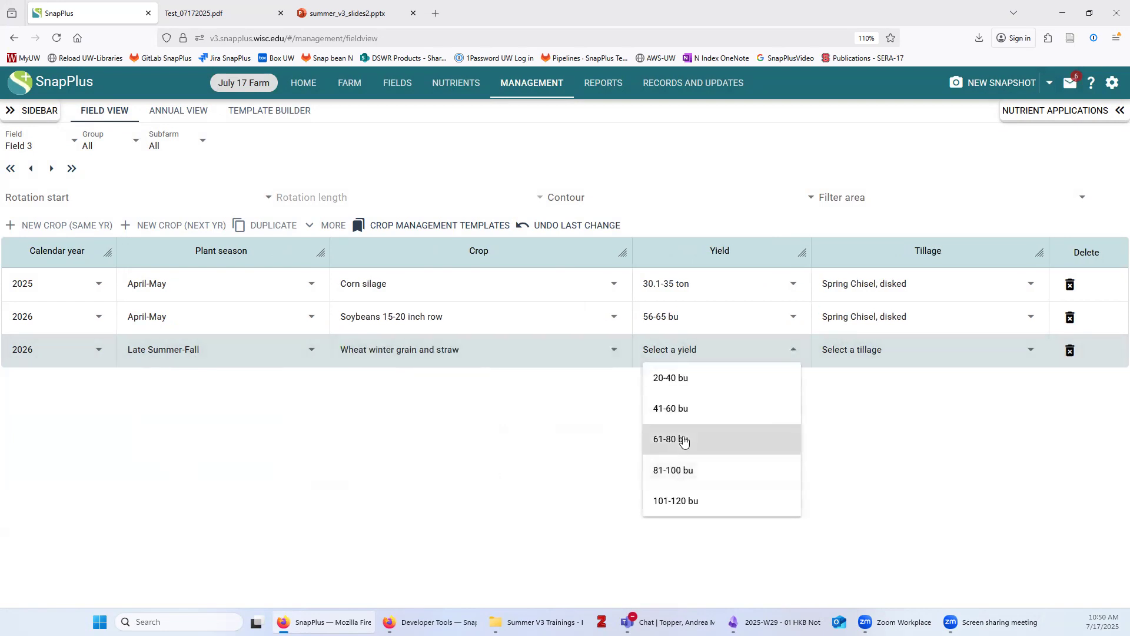
left_click(683, 441)
left_click(857, 349)
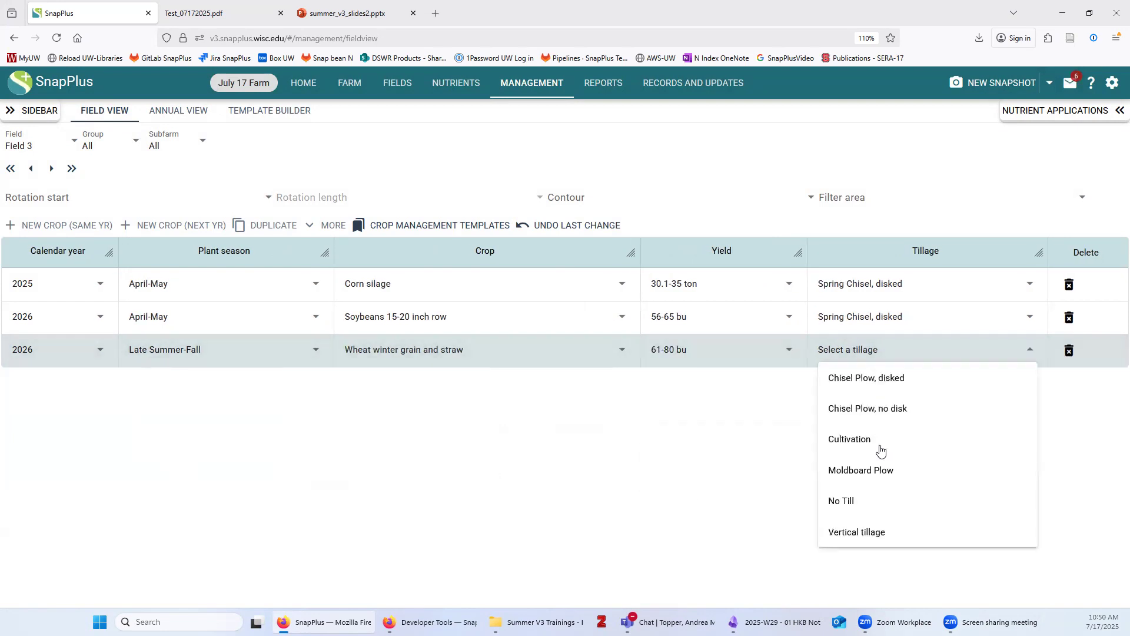
left_click(883, 378)
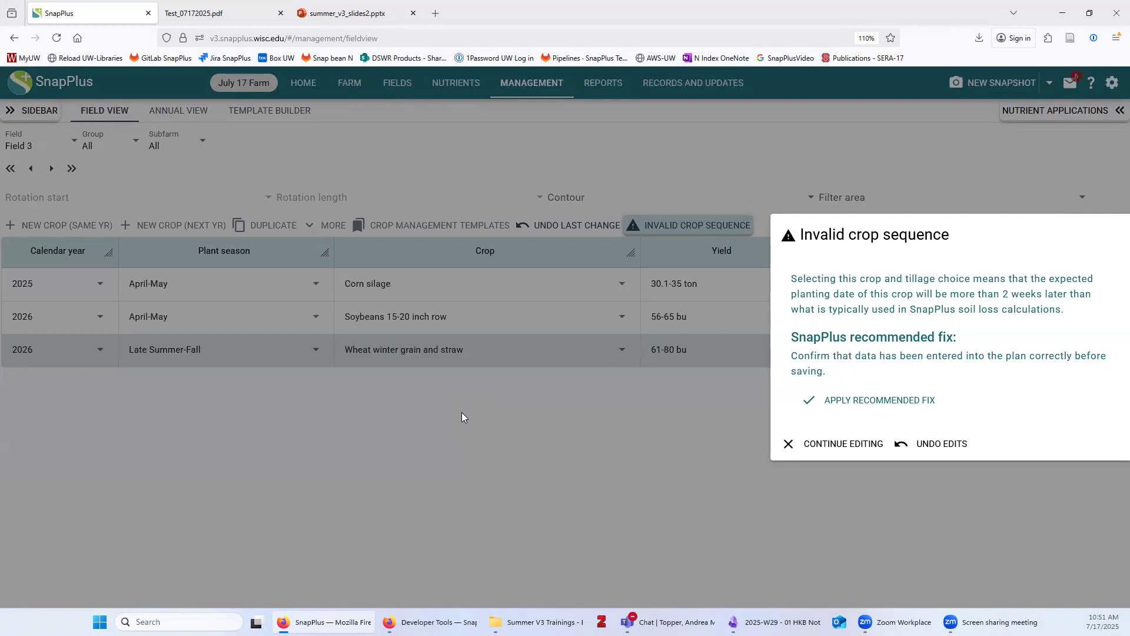
Apply the recommended fix for Field 3's invalid crop sequence, then switch to Field 4
left_click(884, 404)
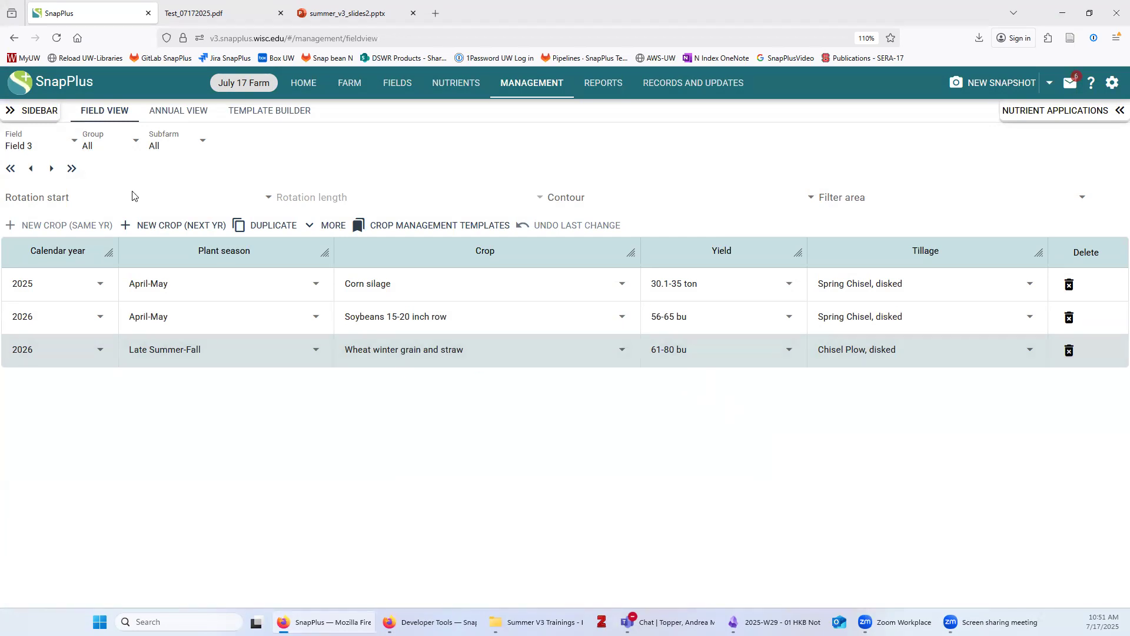
left_click(37, 152)
left_click(38, 266)
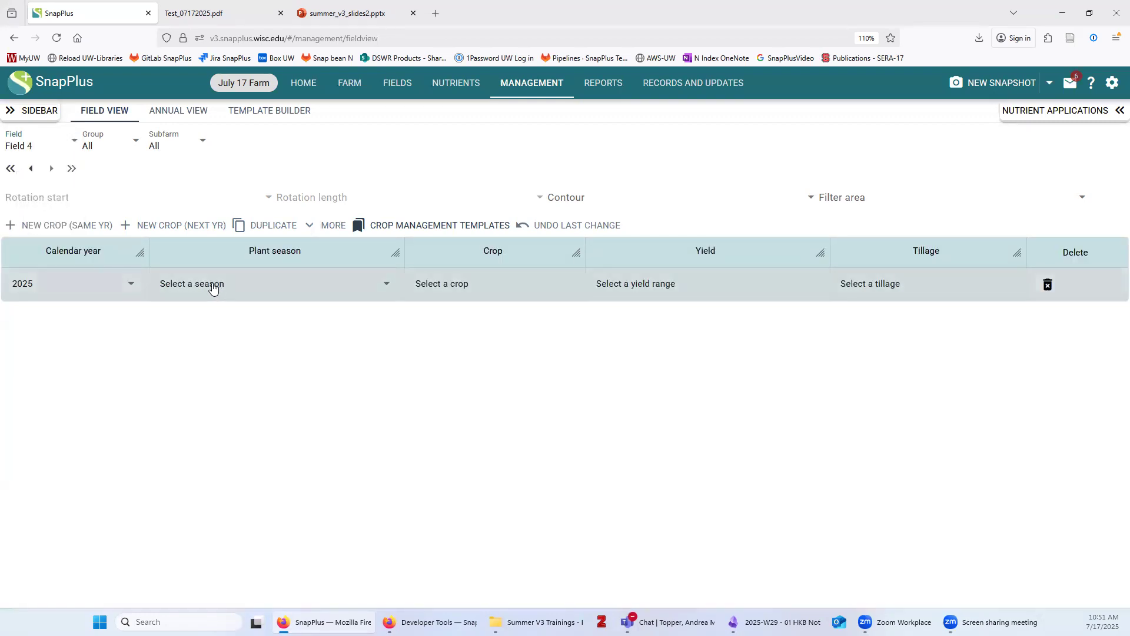
Make Field 4's 2025 crop April-May Pasture grass seeding, 3.1-4 ton, Spring Chisel, disked
left_click(209, 285)
left_click(209, 350)
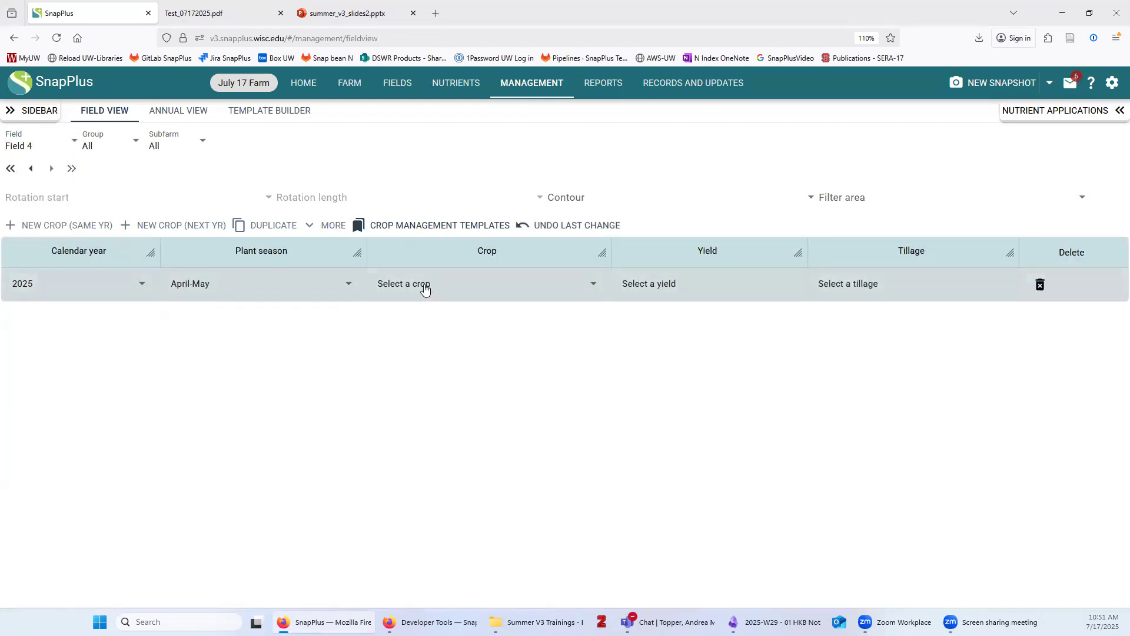
left_click(486, 284)
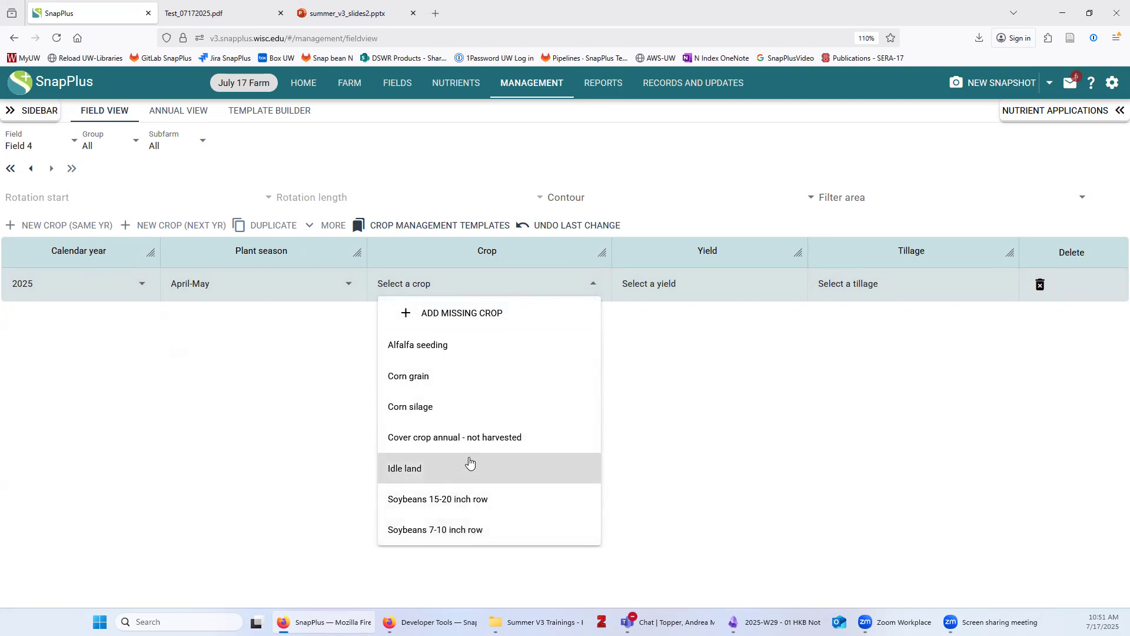
left_click(480, 312)
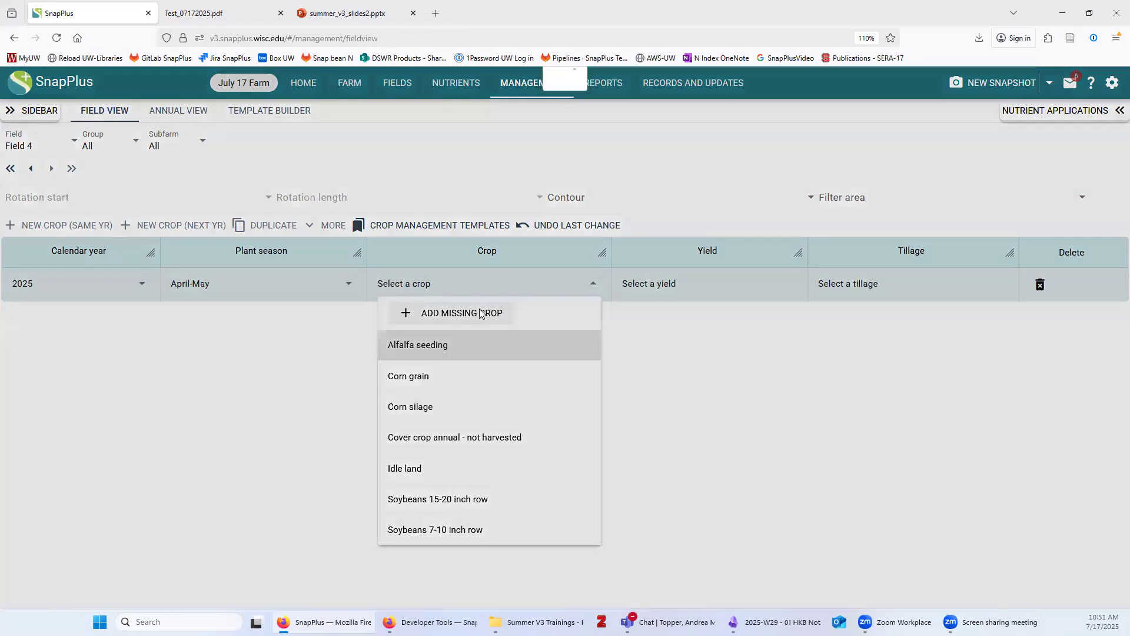
type("pasture")
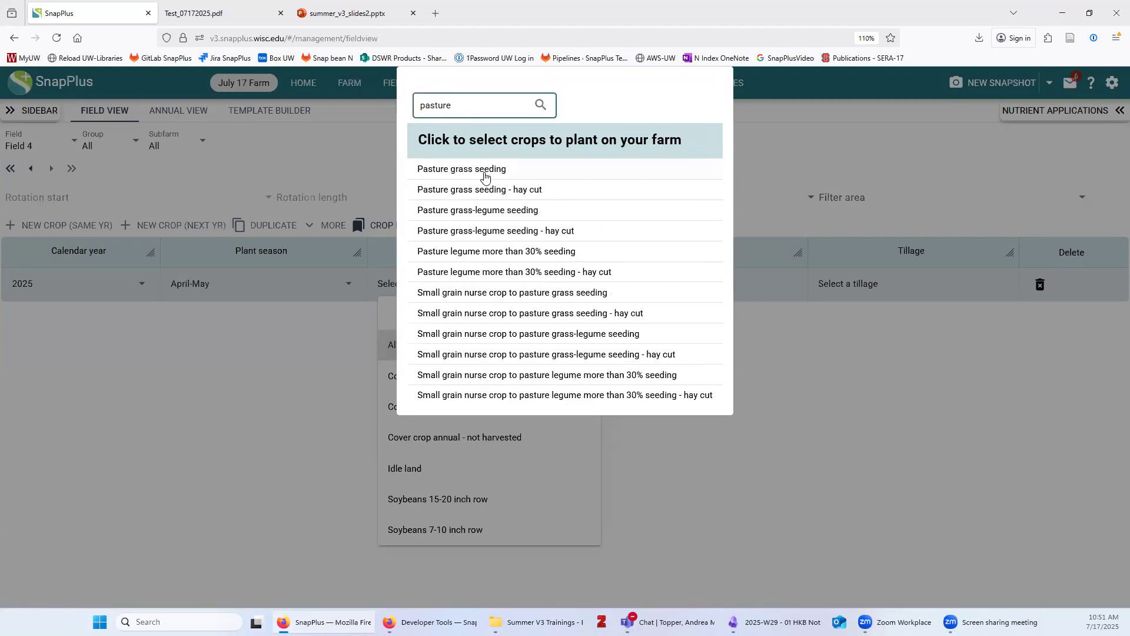
left_click(484, 171)
left_click(705, 507)
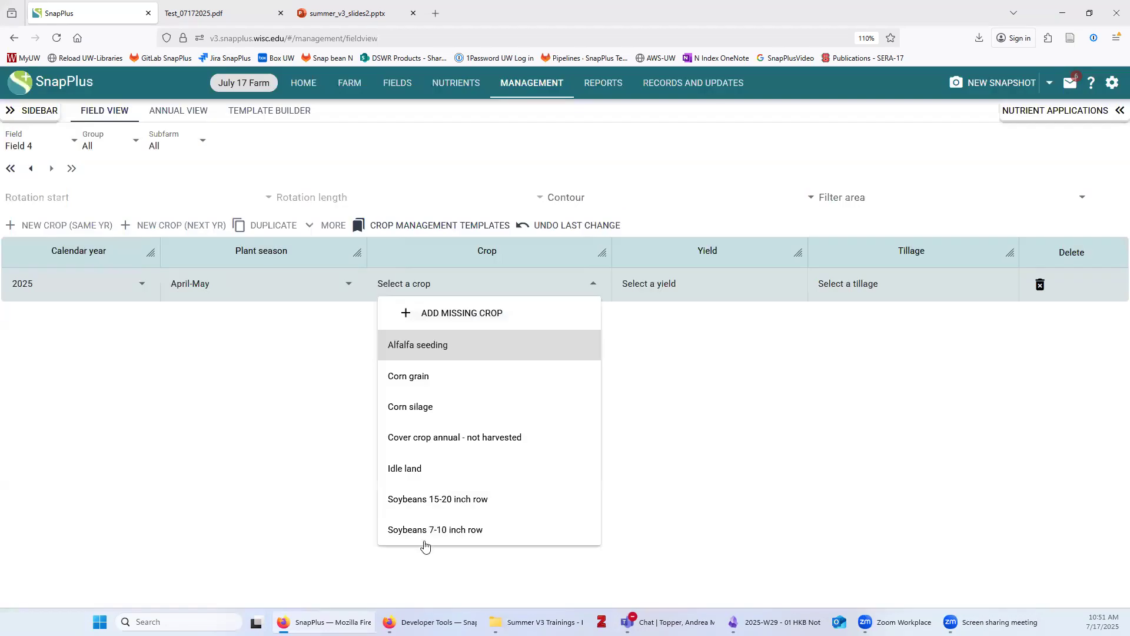
left_click(636, 283)
left_click(662, 371)
left_click(874, 290)
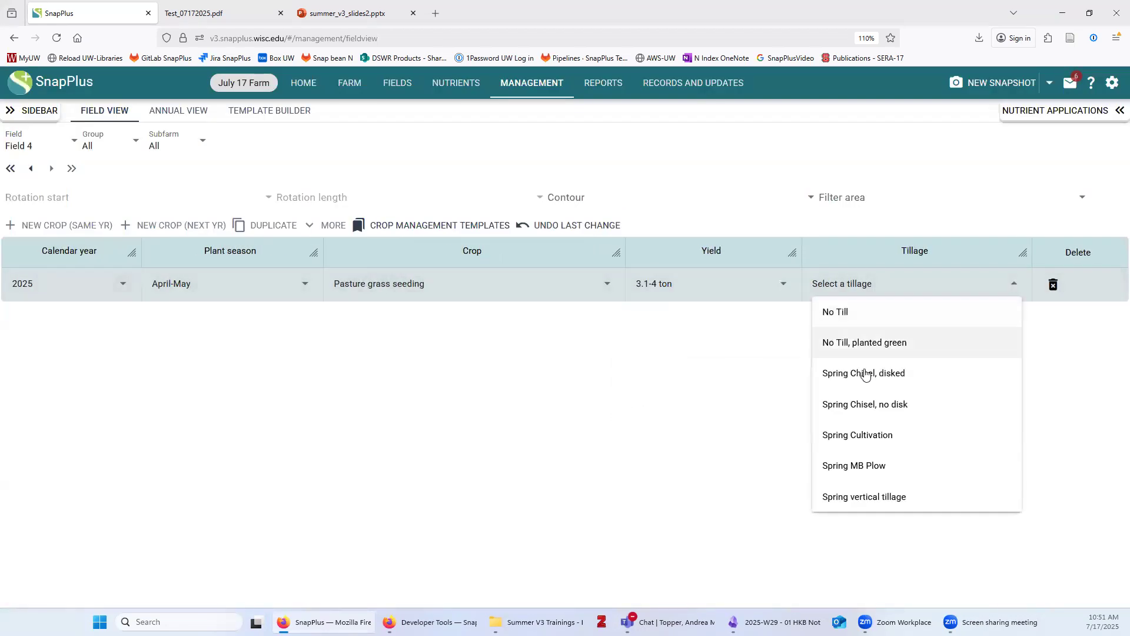
left_click(860, 371)
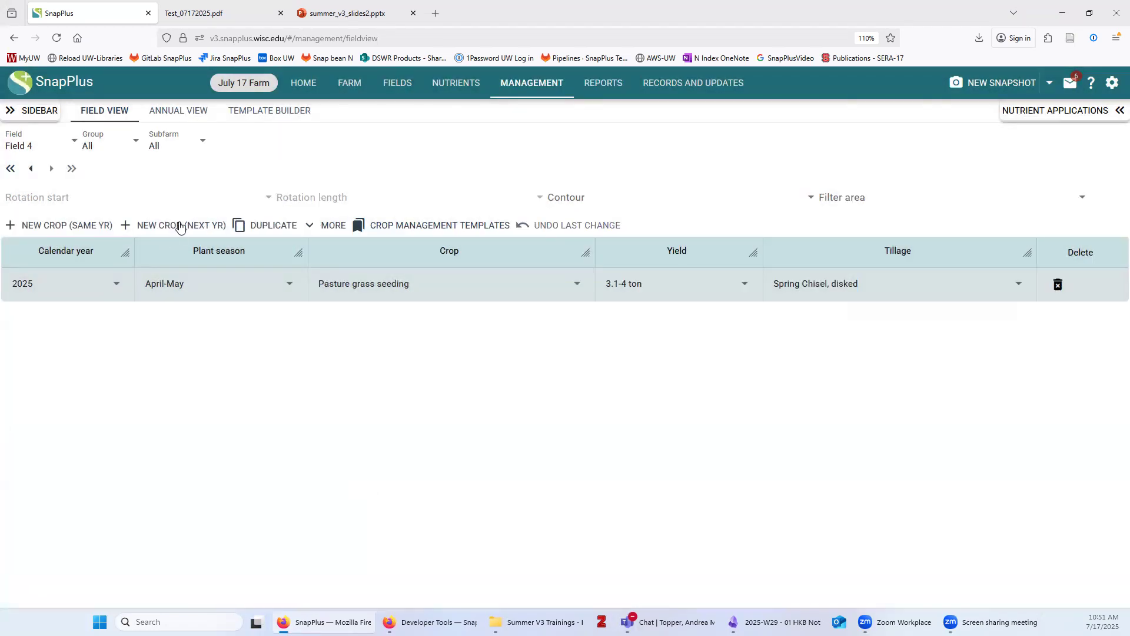
Add a 2026 Established Pasture grass year, adding the crop from the catalogue
left_click(181, 227)
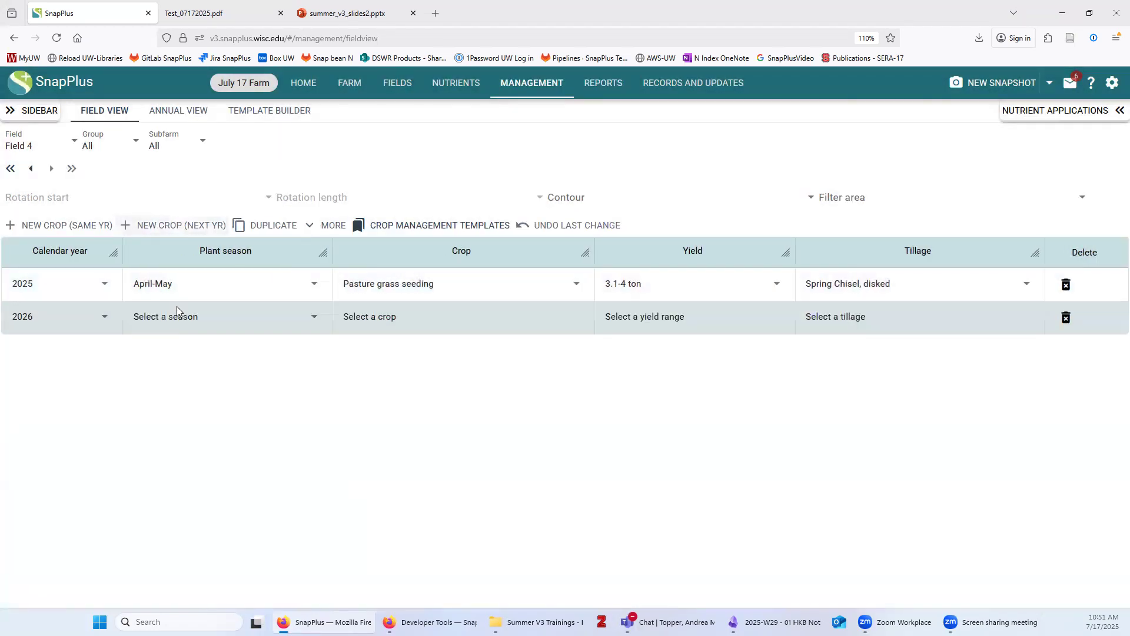
left_click(179, 324)
left_click(320, 341)
left_click(396, 323)
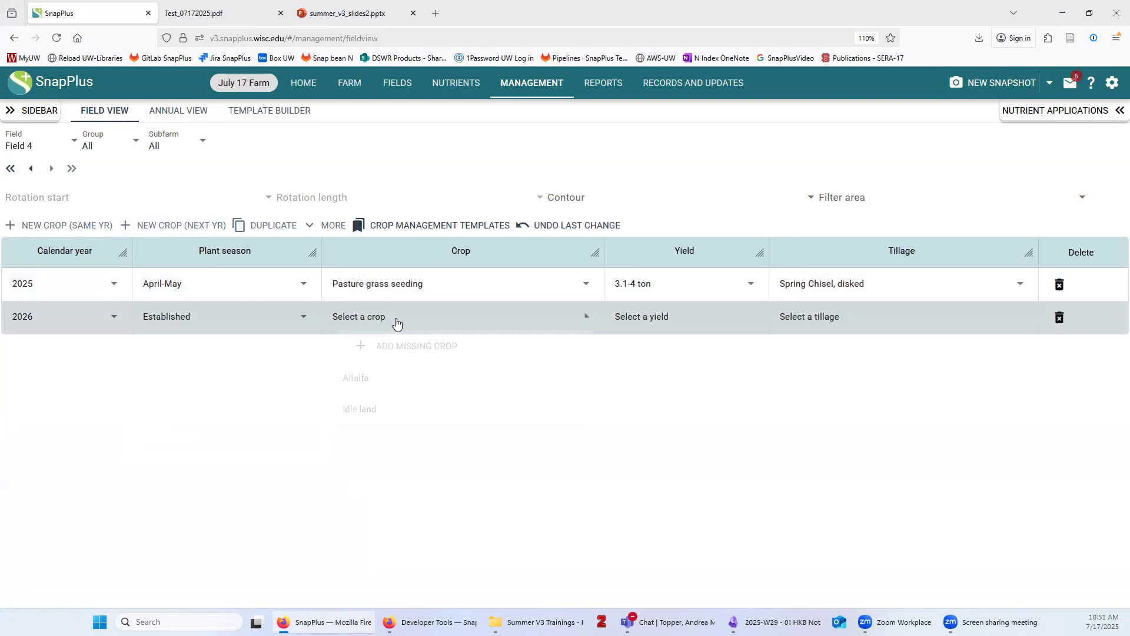
left_click(397, 344)
left_click(488, 106)
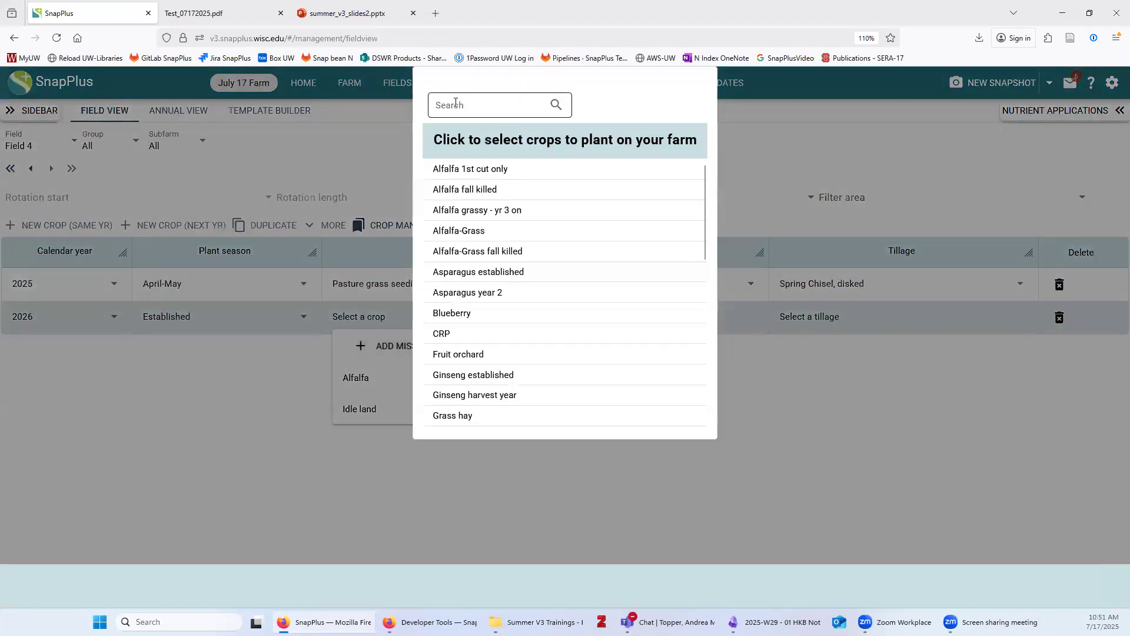
type("pasture")
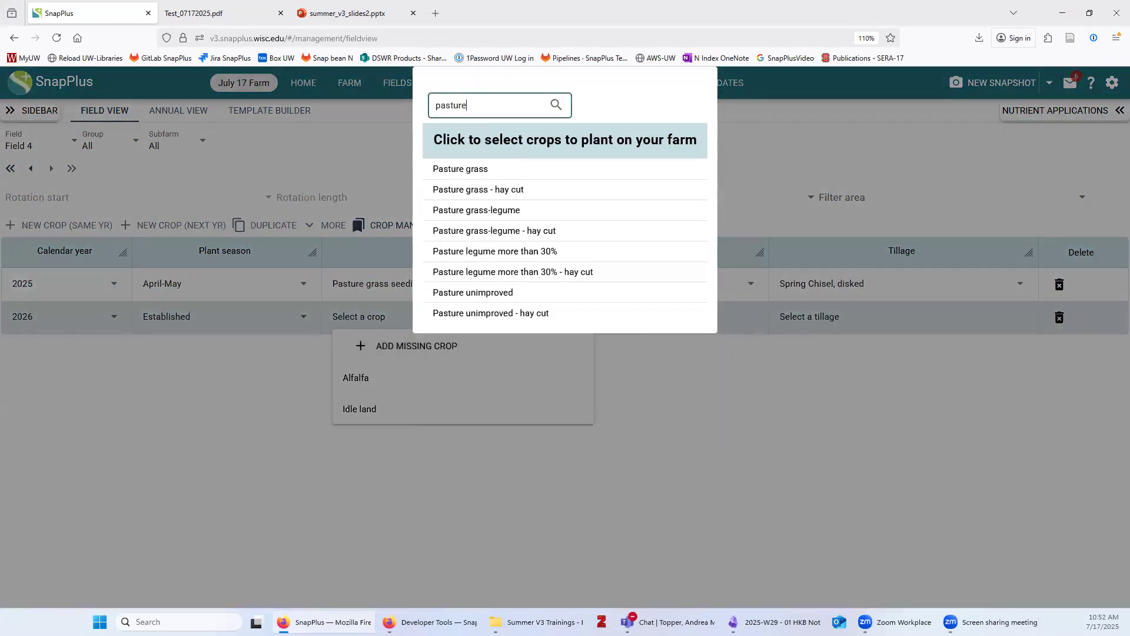
left_click(456, 171)
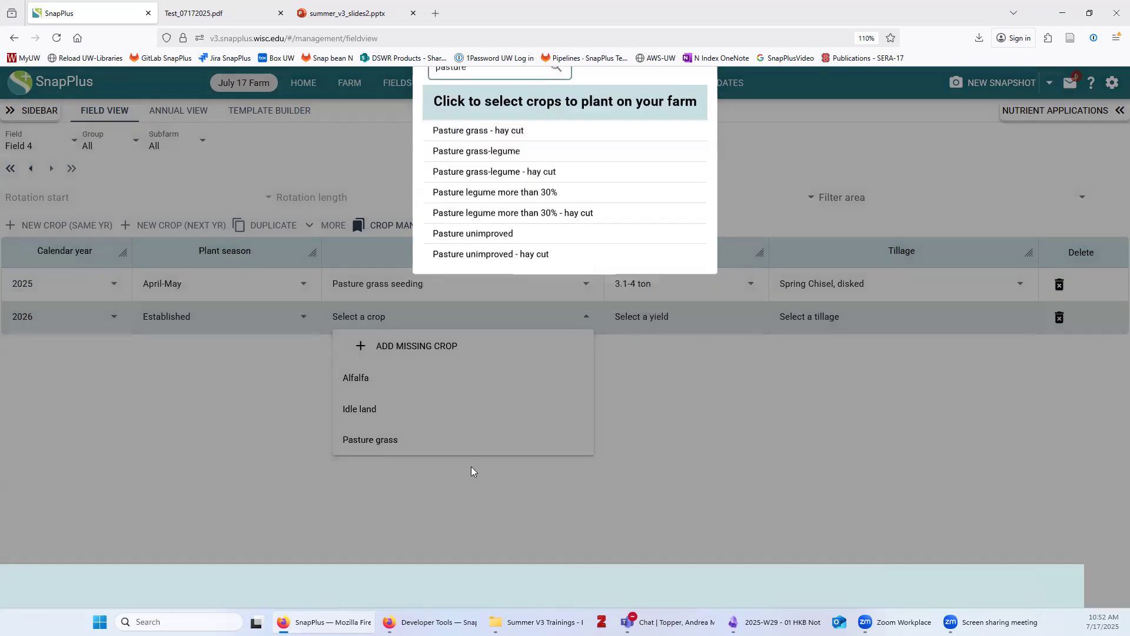
left_click(471, 466)
left_click(359, 440)
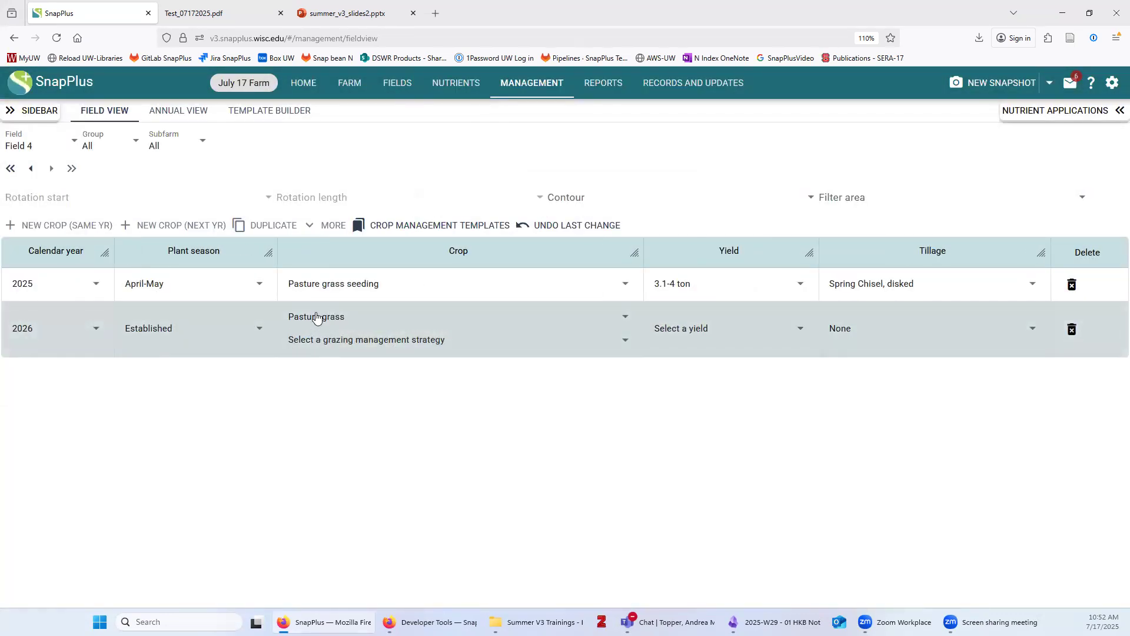
Give the 2026 pasture rotational grazing at 3.1-4 ton and duplicate it as 2027
left_click(421, 344)
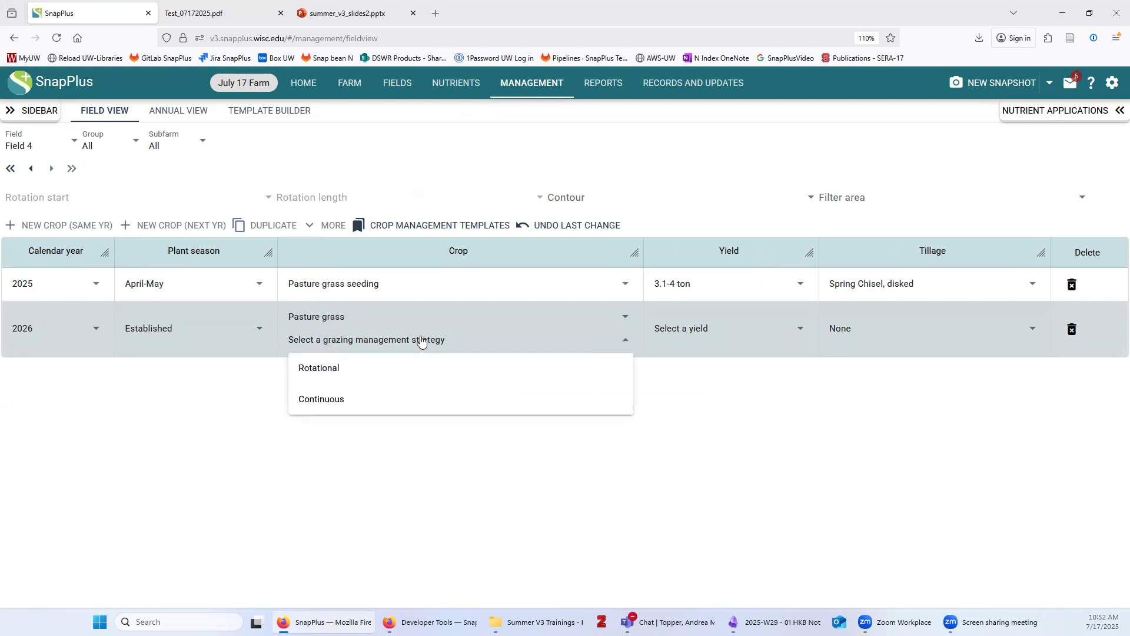
left_click(319, 367)
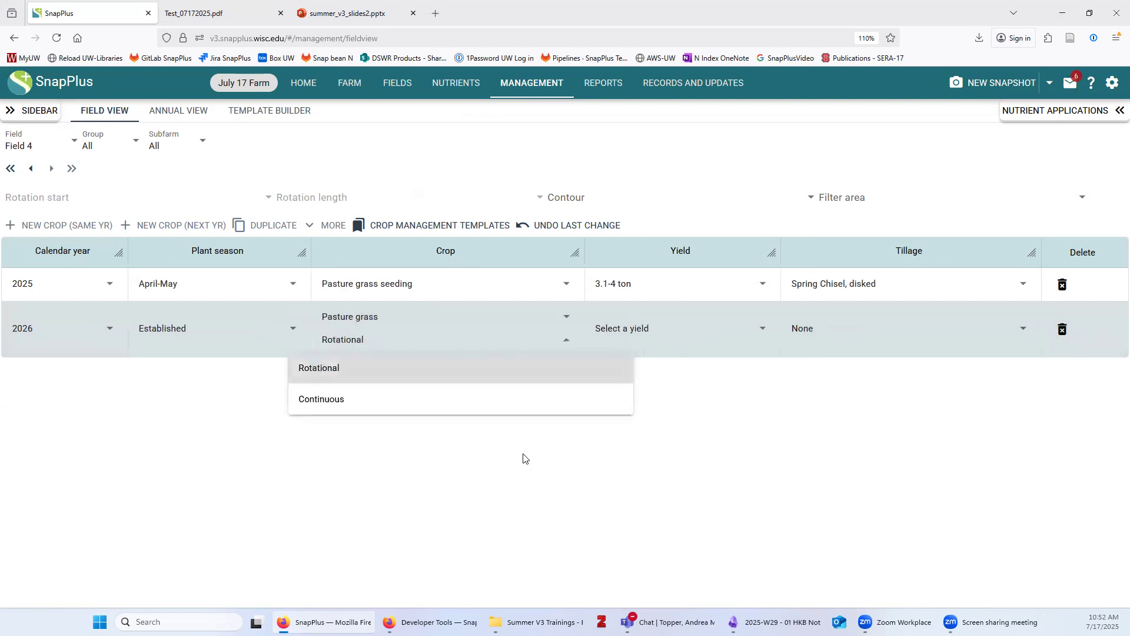
left_click(633, 331)
left_click(735, 417)
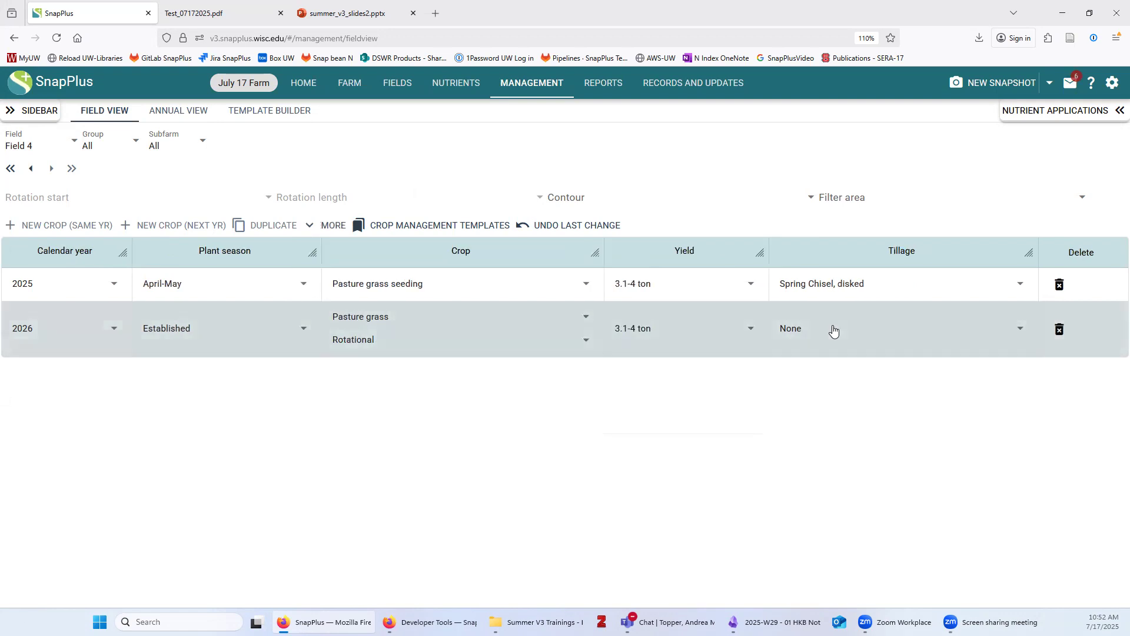
left_click(833, 329)
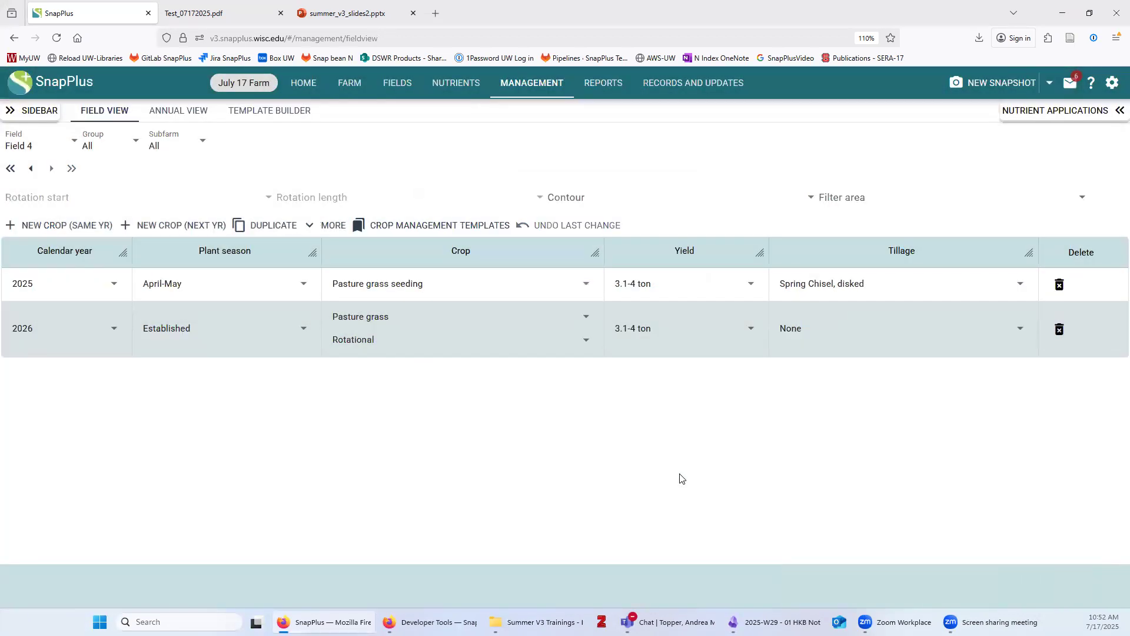
left_click(293, 228)
left_click(282, 313)
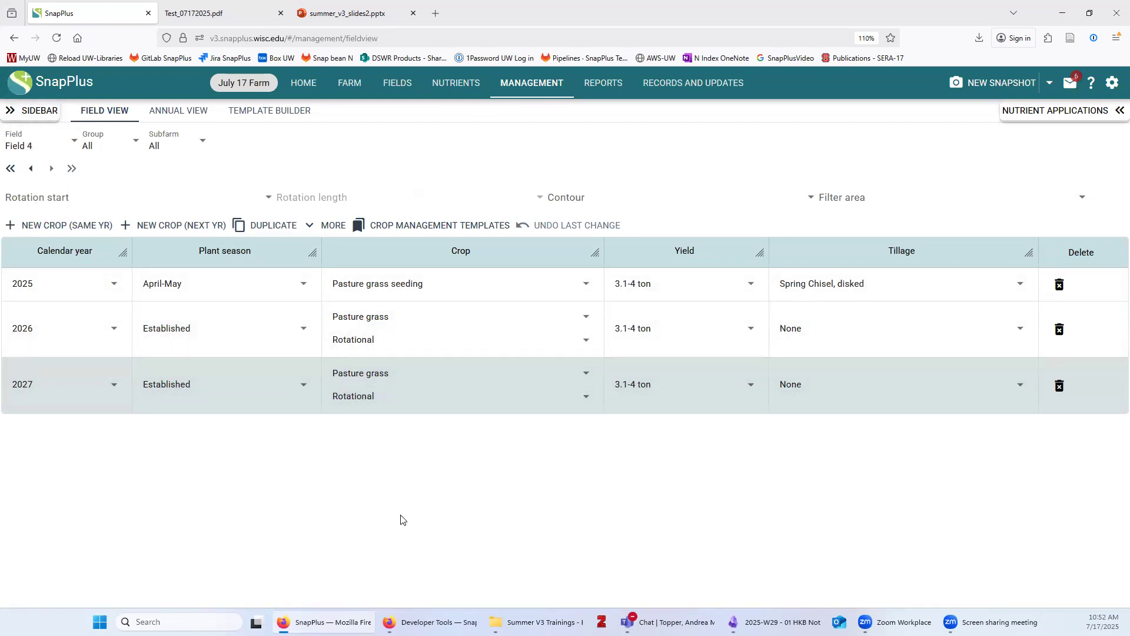
Switch to Field 2, select its 2025 Corn silage year, and show its nutrient applications
left_click(52, 145)
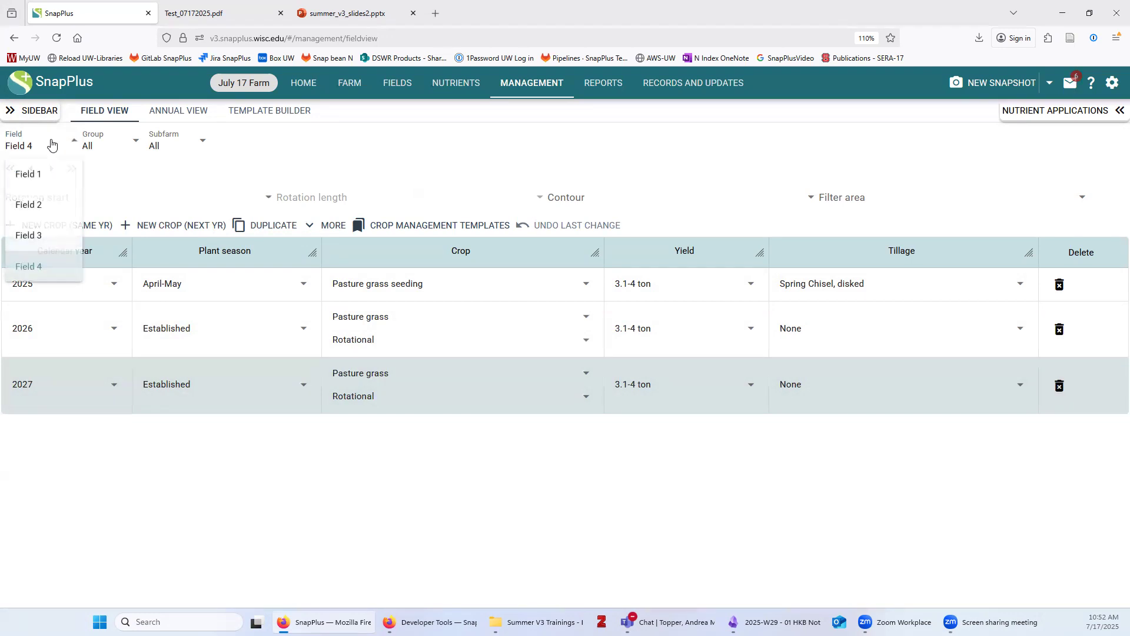
left_click(30, 205)
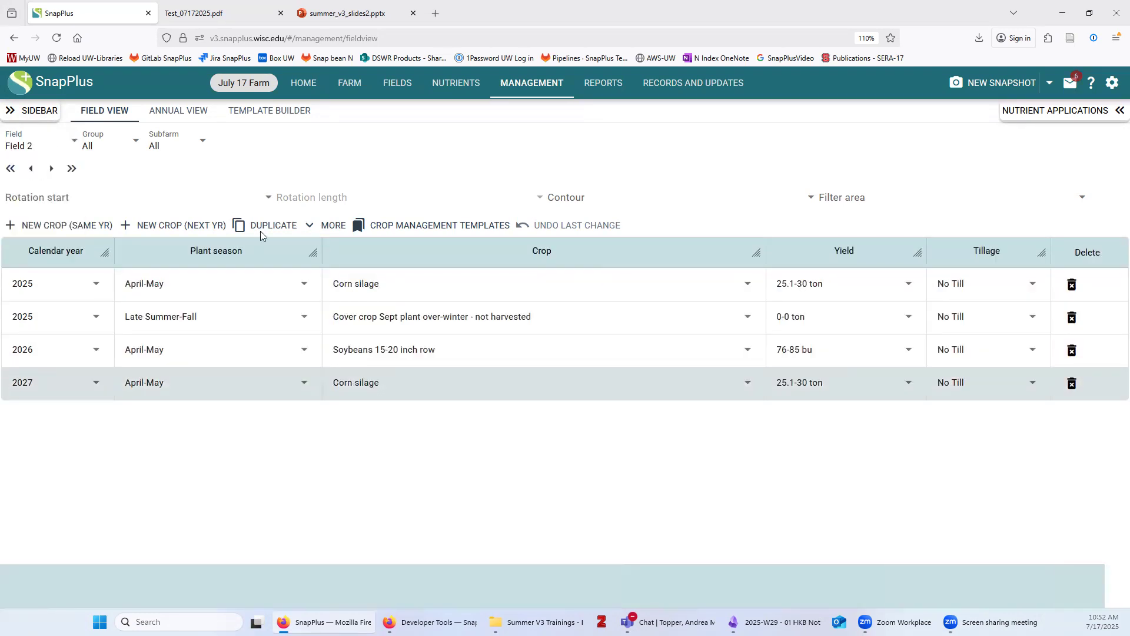
left_click(362, 286)
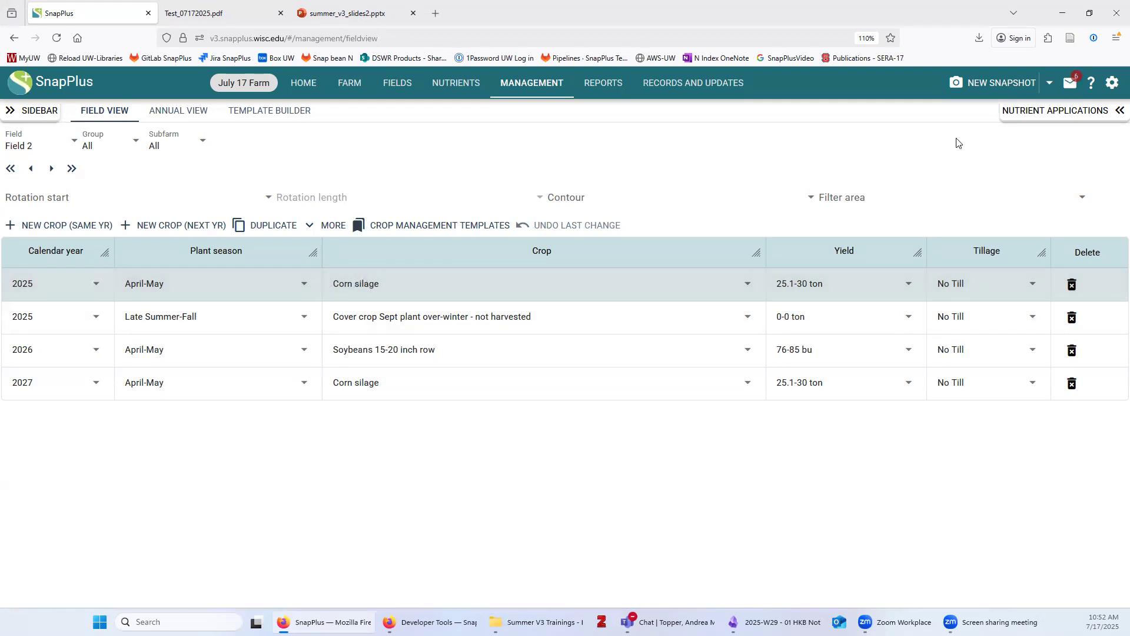
left_click(1036, 114)
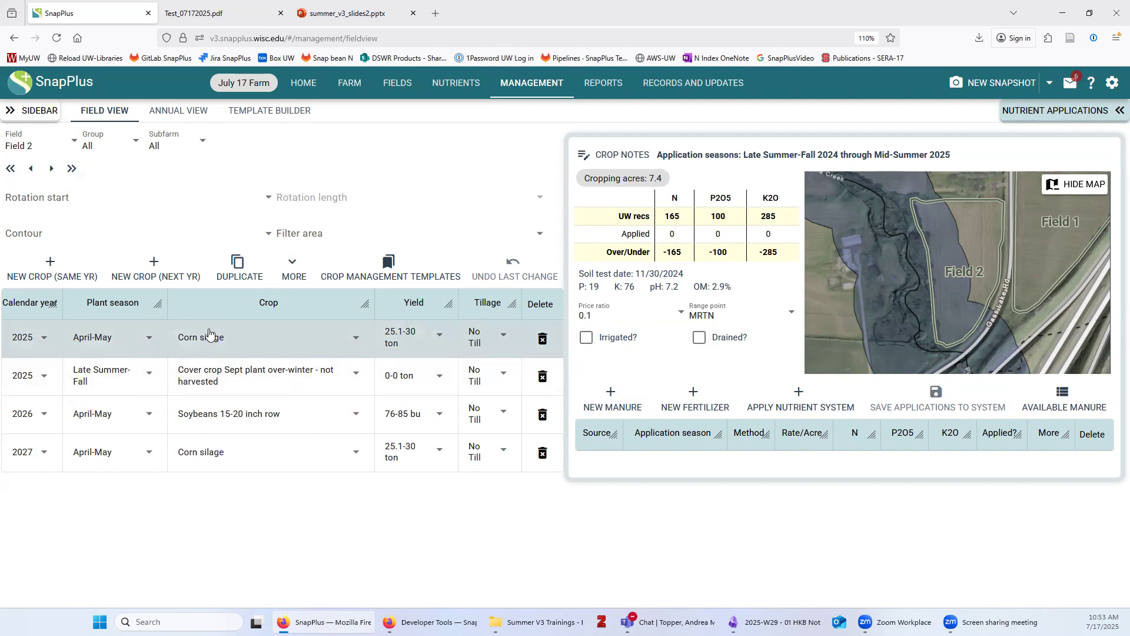
Add a Late Summer-Fall unincorporated Pit1 manure application at 15000 gals/acre
left_click(612, 395)
left_click(625, 478)
left_click(604, 507)
left_click(677, 474)
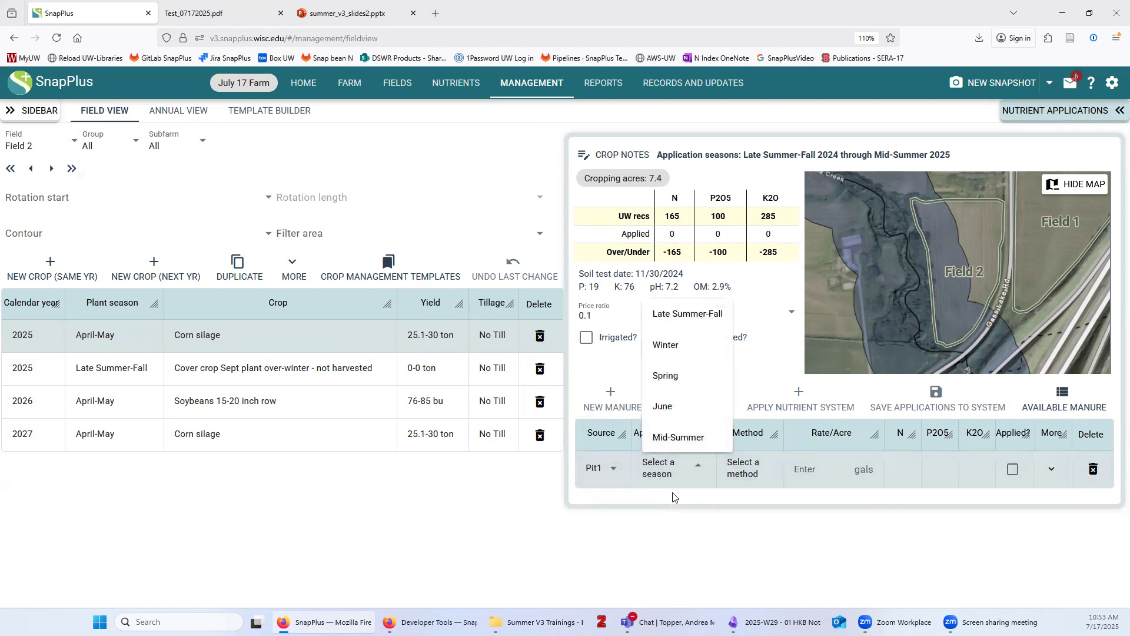
left_click(688, 313)
left_click(760, 473)
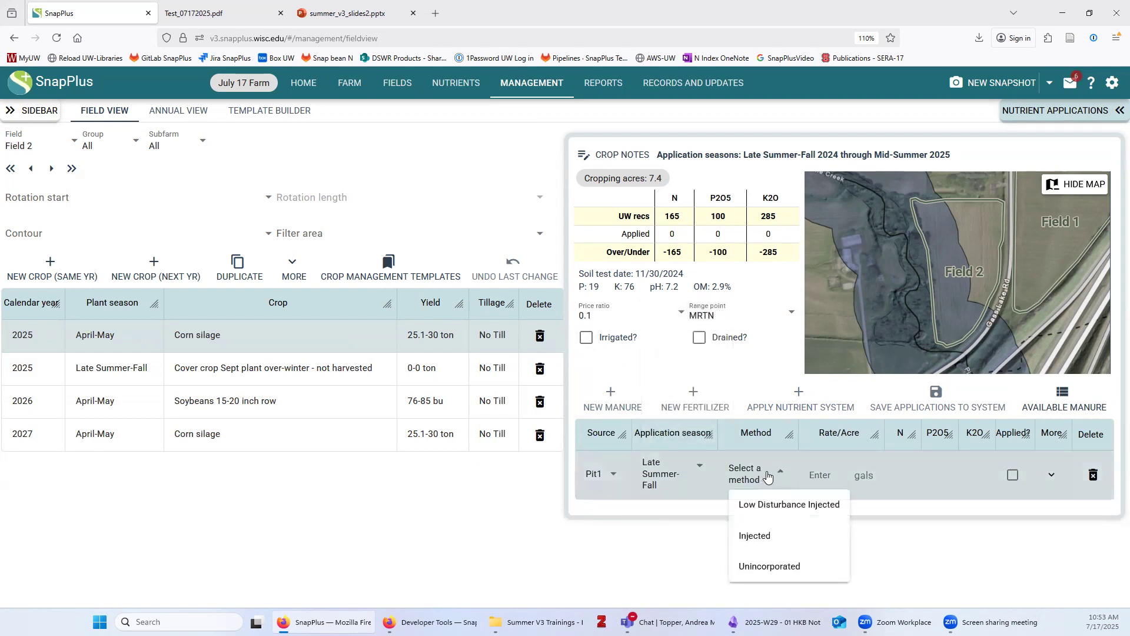
left_click(780, 565)
left_click(834, 477)
type("15000")
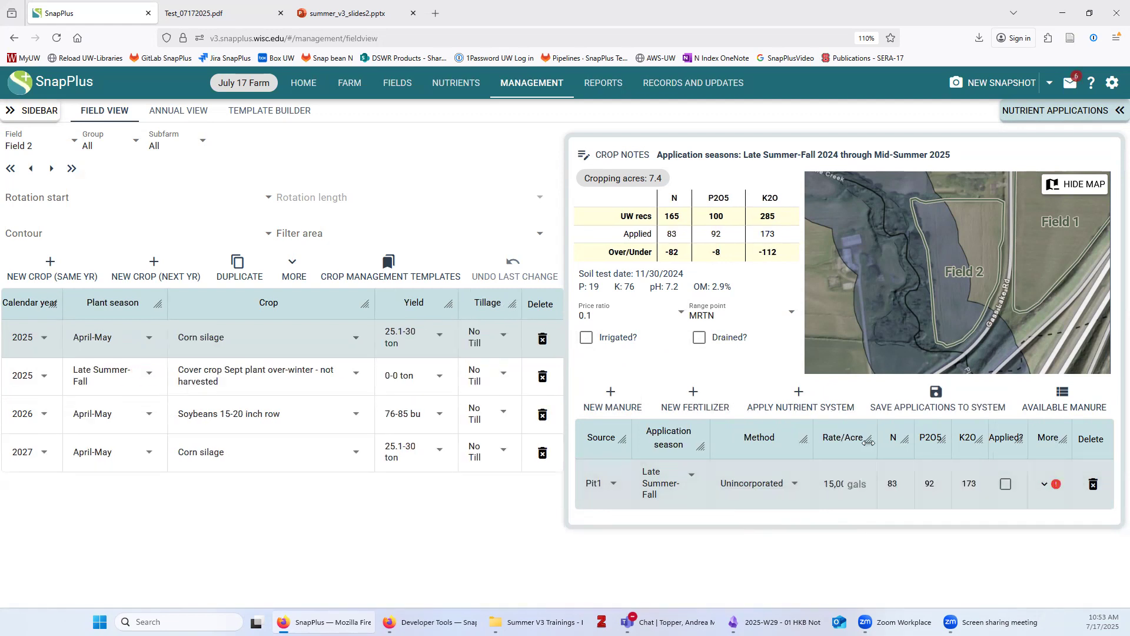
left_click_drag(870, 440, 900, 440)
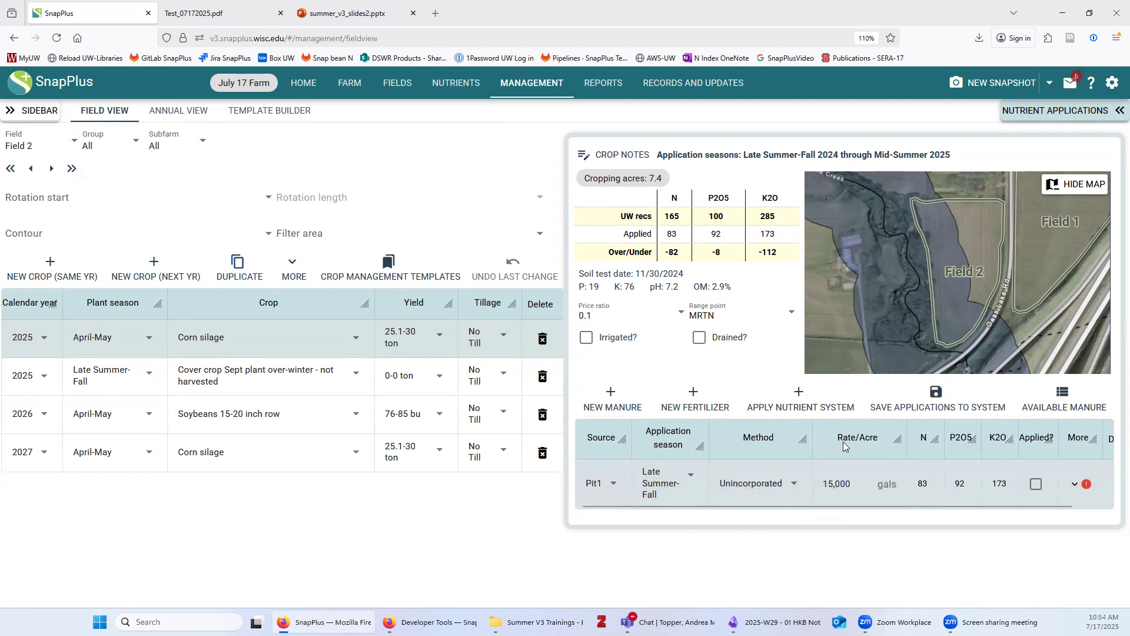
mouse_move(893, 439)
left_mouse_down()
mouse_move(856, 445)
mouse_move(894, 450)
left_mouse_up()
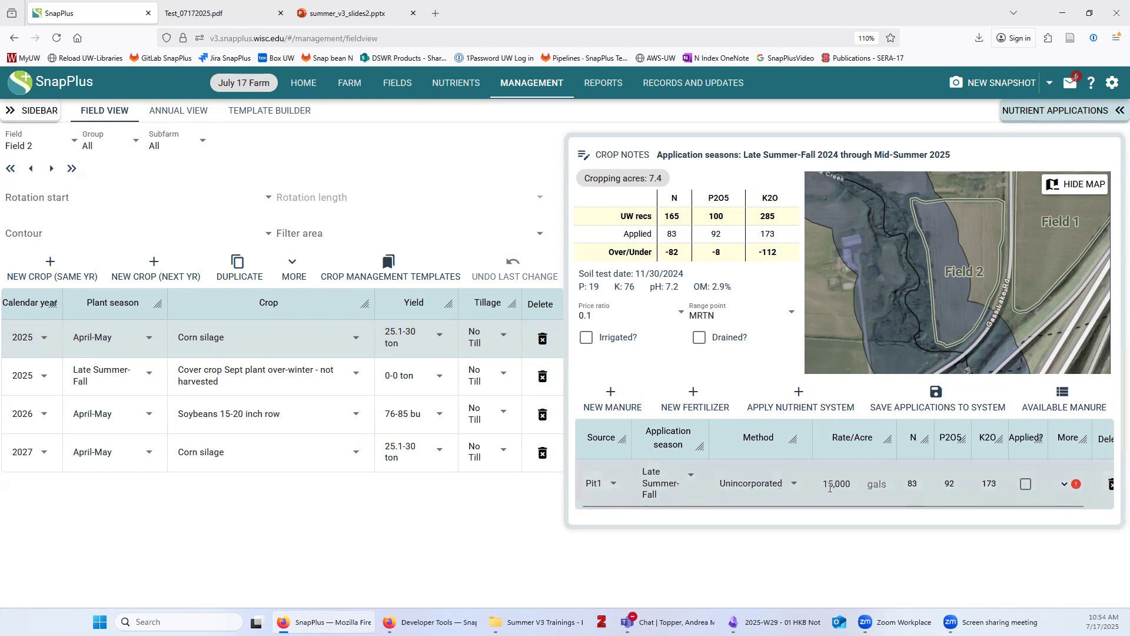
Write an explanation for the Pit1 application's rate warning
left_click(1064, 484)
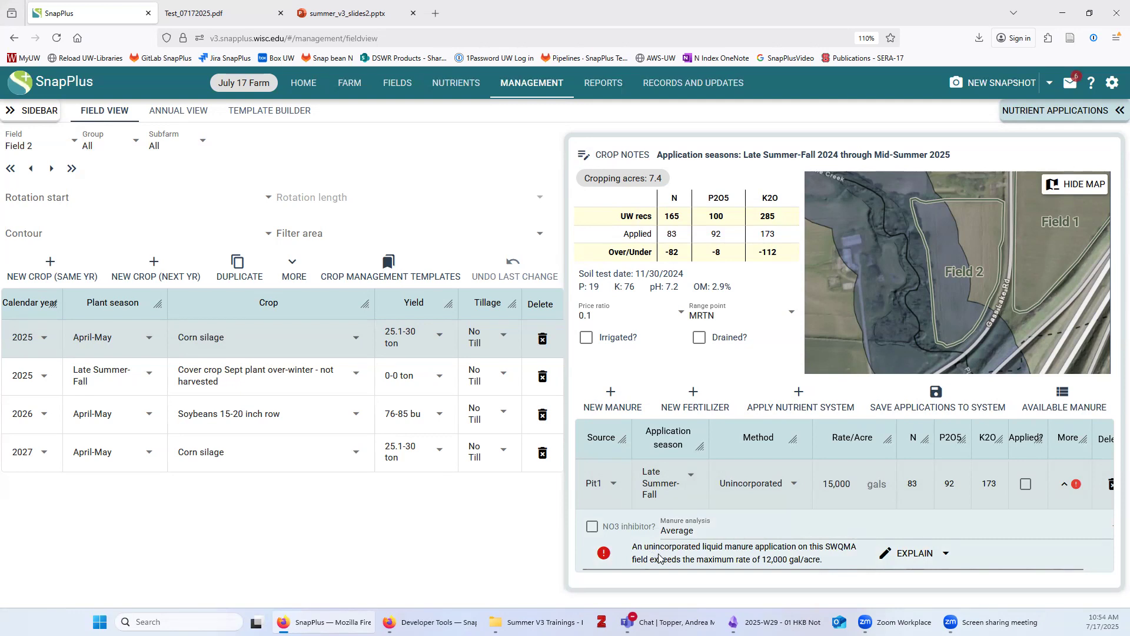
left_click(914, 555)
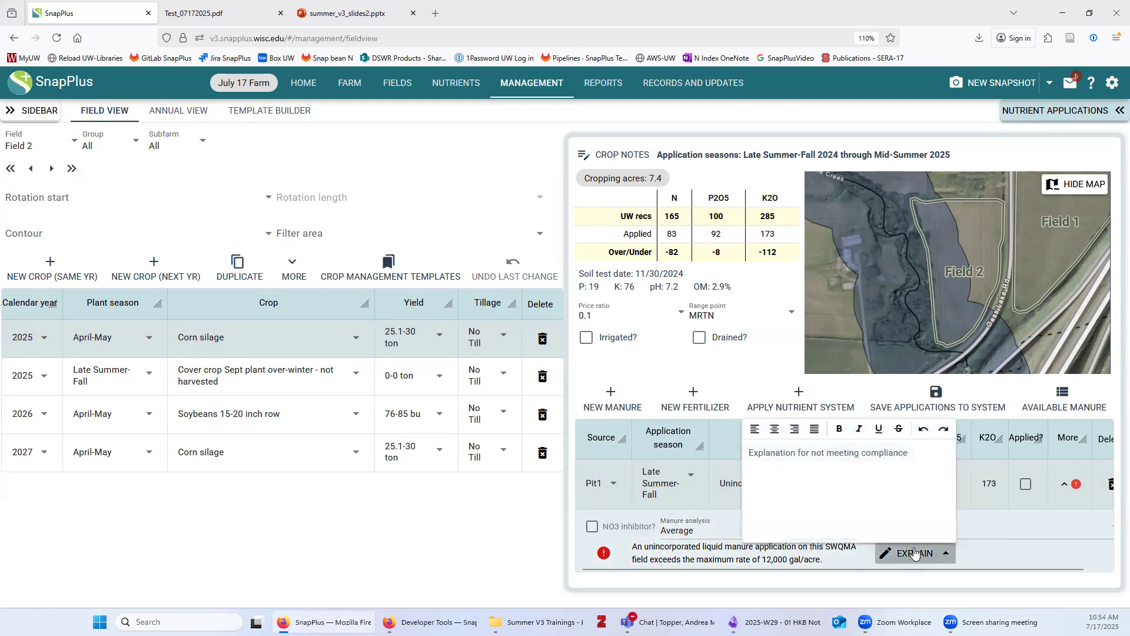
left_click(883, 473)
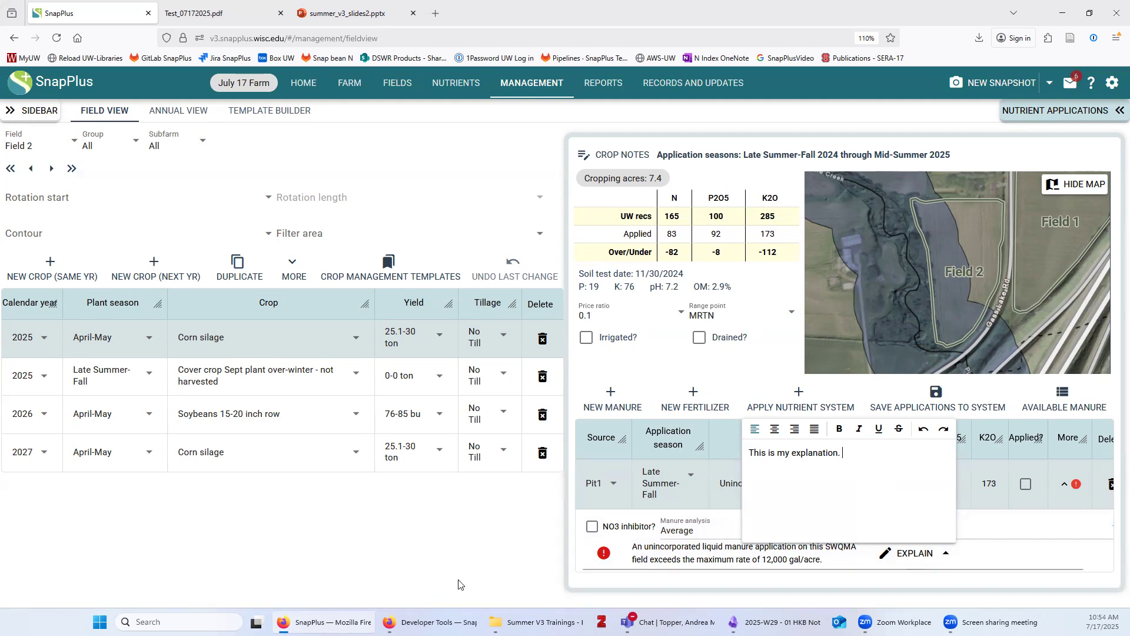
left_click(681, 461)
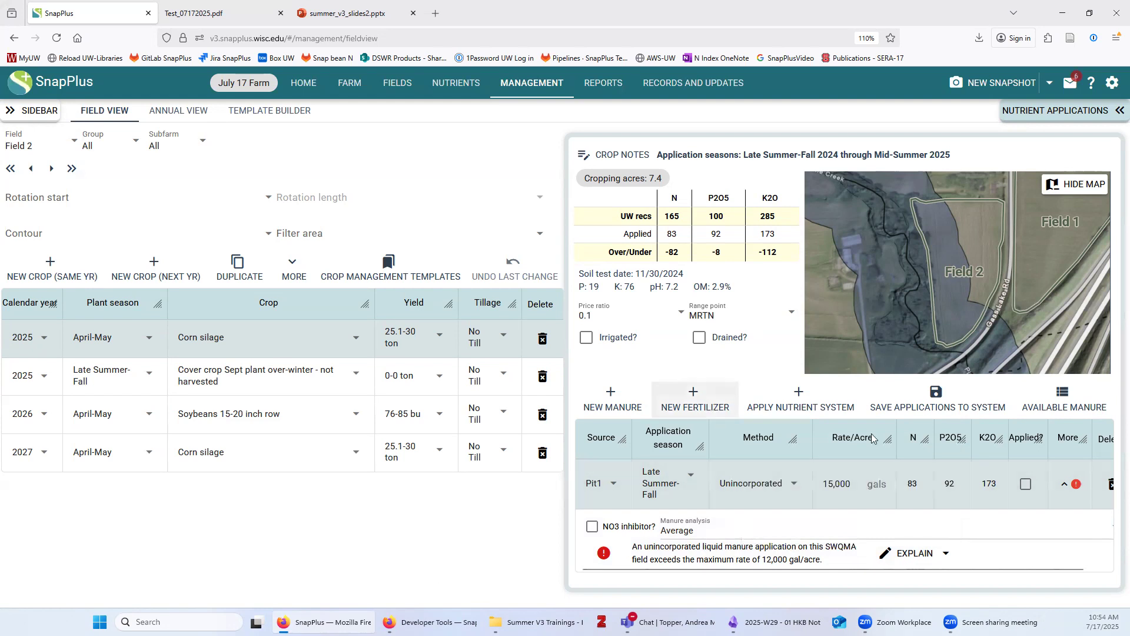
Add a Spring unincorporated Potassium chloride fertilizer application at 100 lbs/acre
left_click(1065, 484)
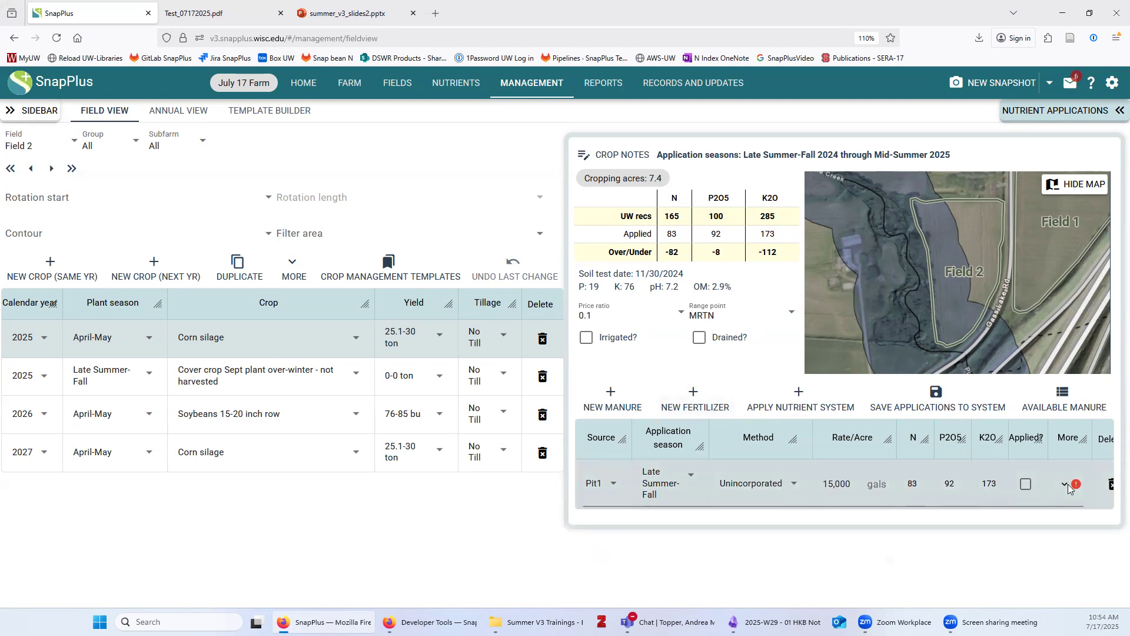
left_click(692, 401)
left_click(614, 471)
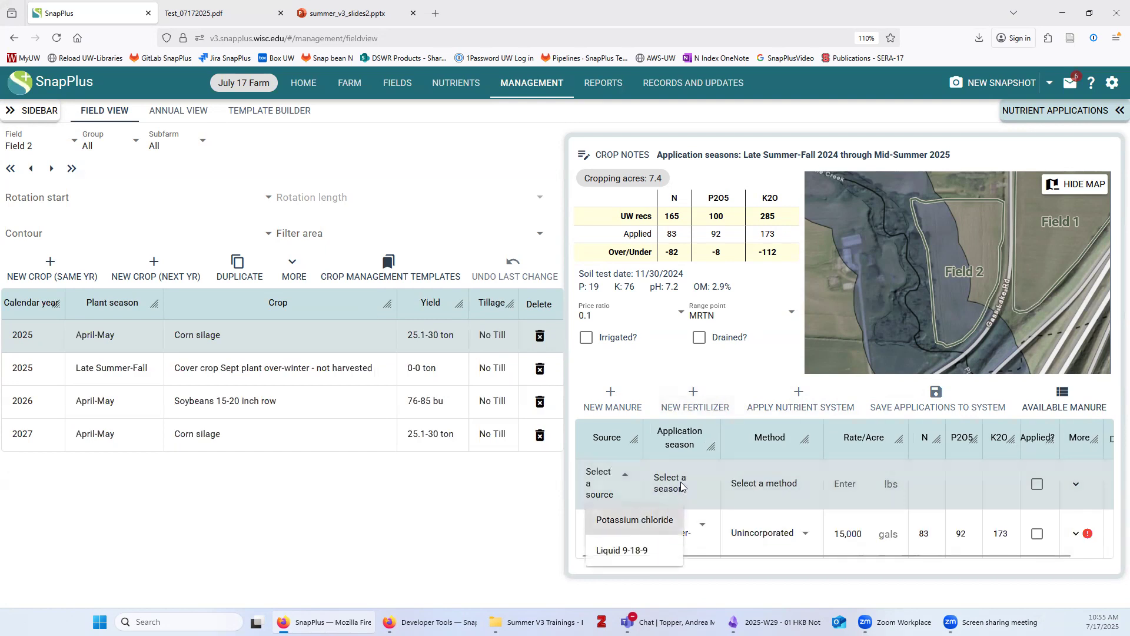
left_click(636, 517)
left_click(683, 481)
left_click(733, 386)
left_click(783, 477)
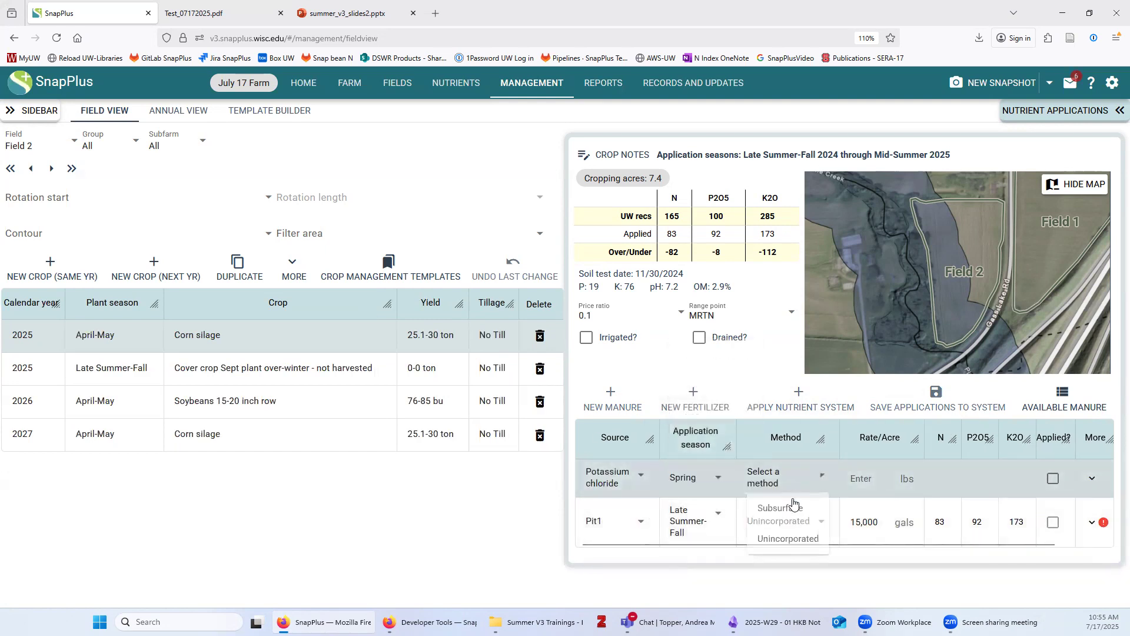
left_click(783, 537)
type("100")
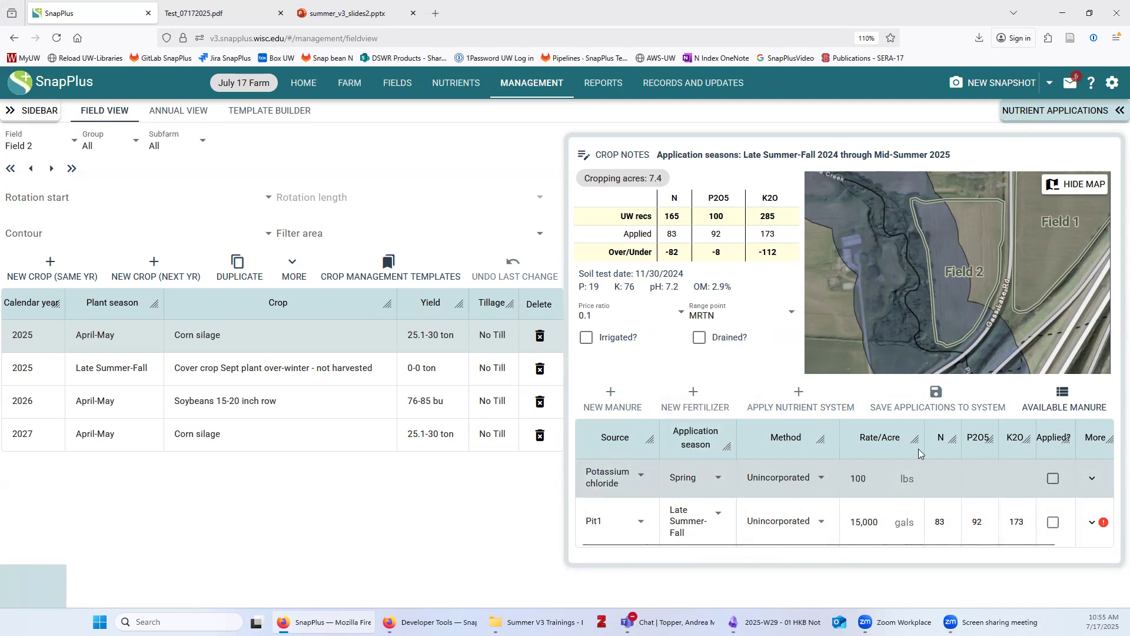
left_click(716, 560)
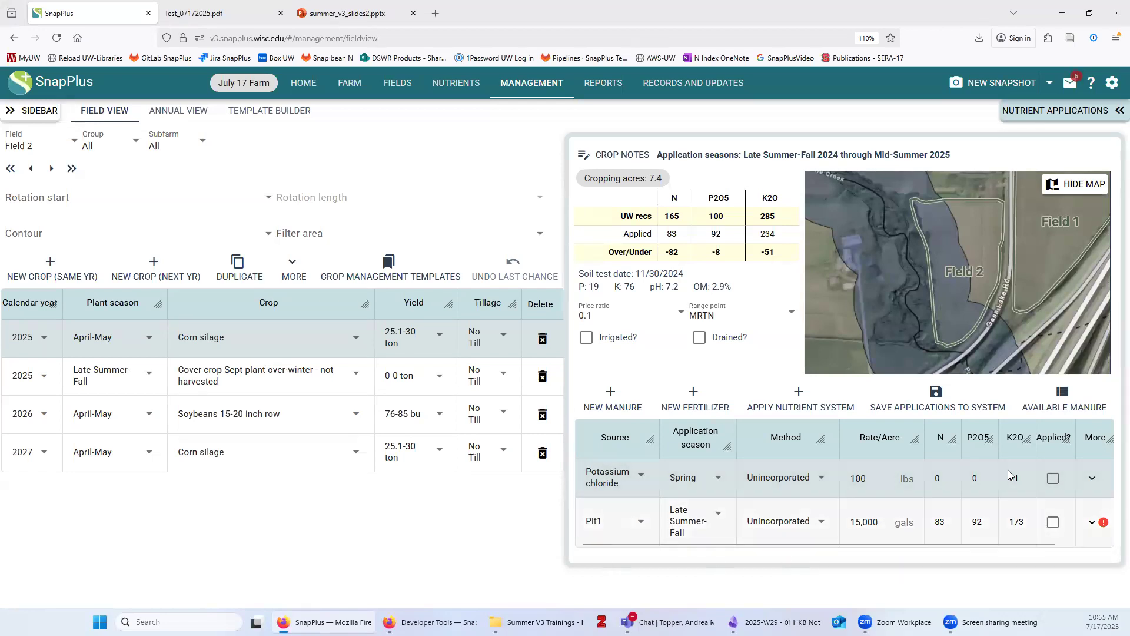
left_click(944, 398)
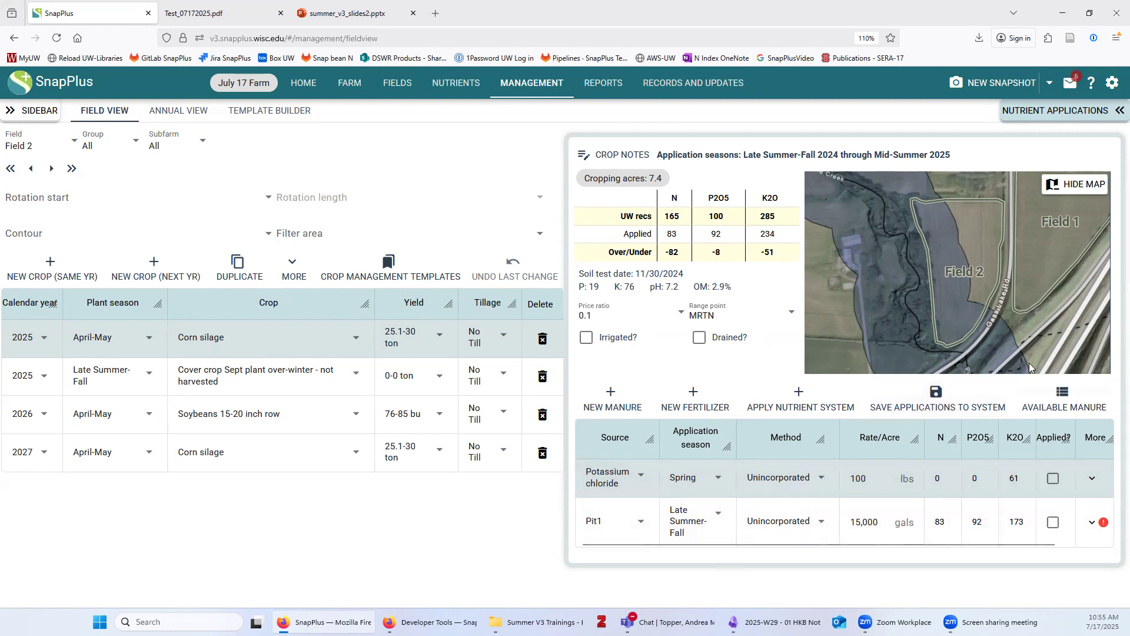
Save the applications as nutrient system 'Cs', check it under Nutrient Systems, then return to Management
left_click(936, 394)
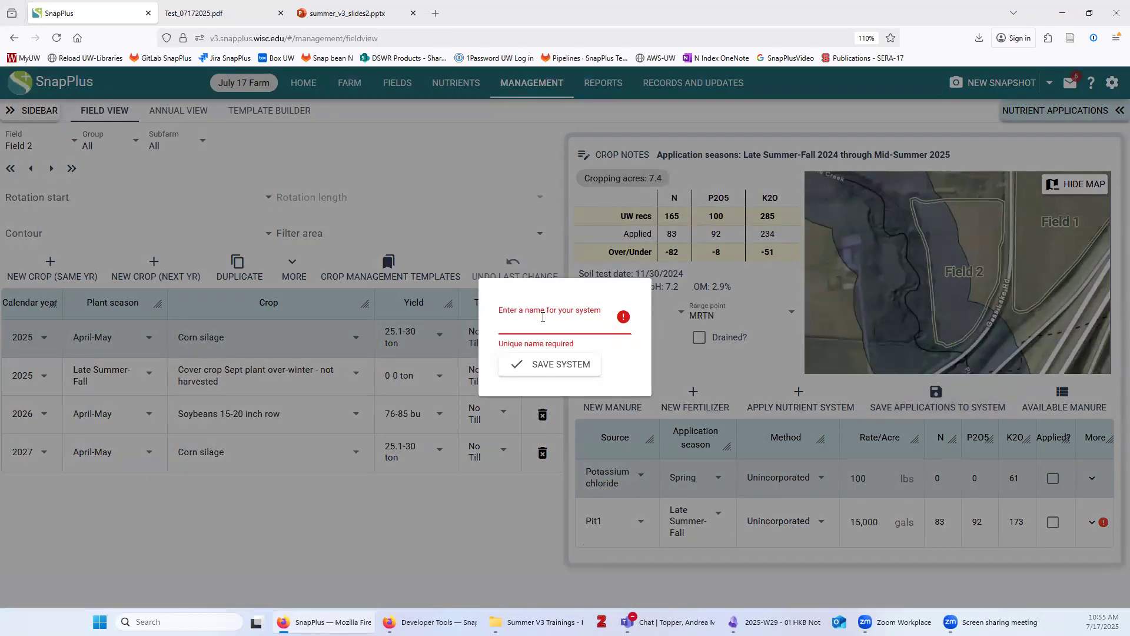
type("Cs")
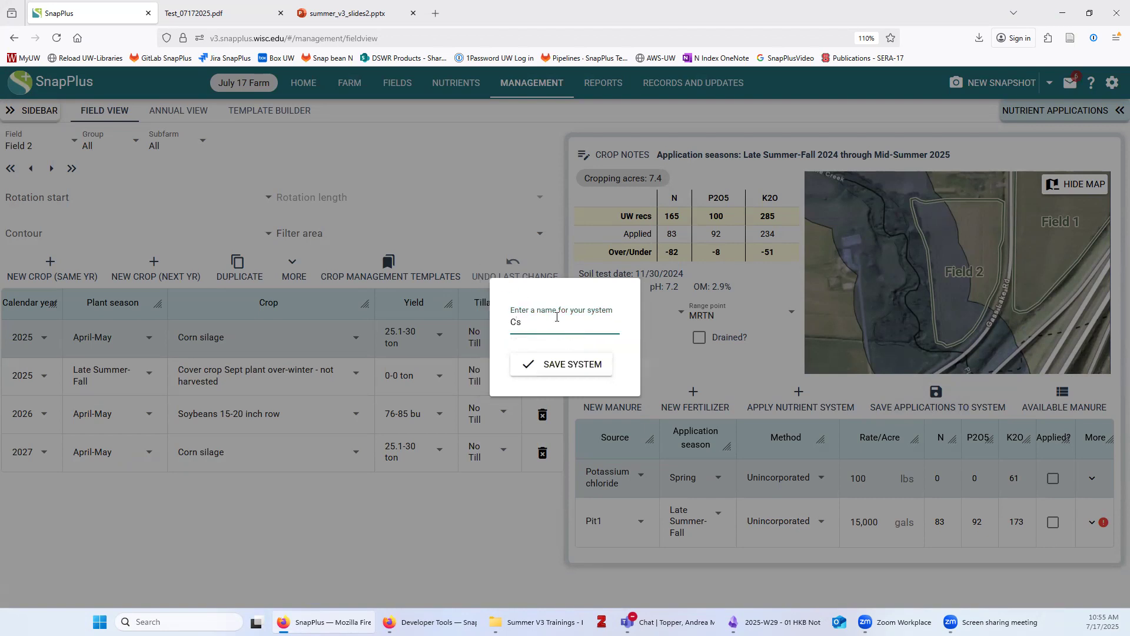
left_click(573, 362)
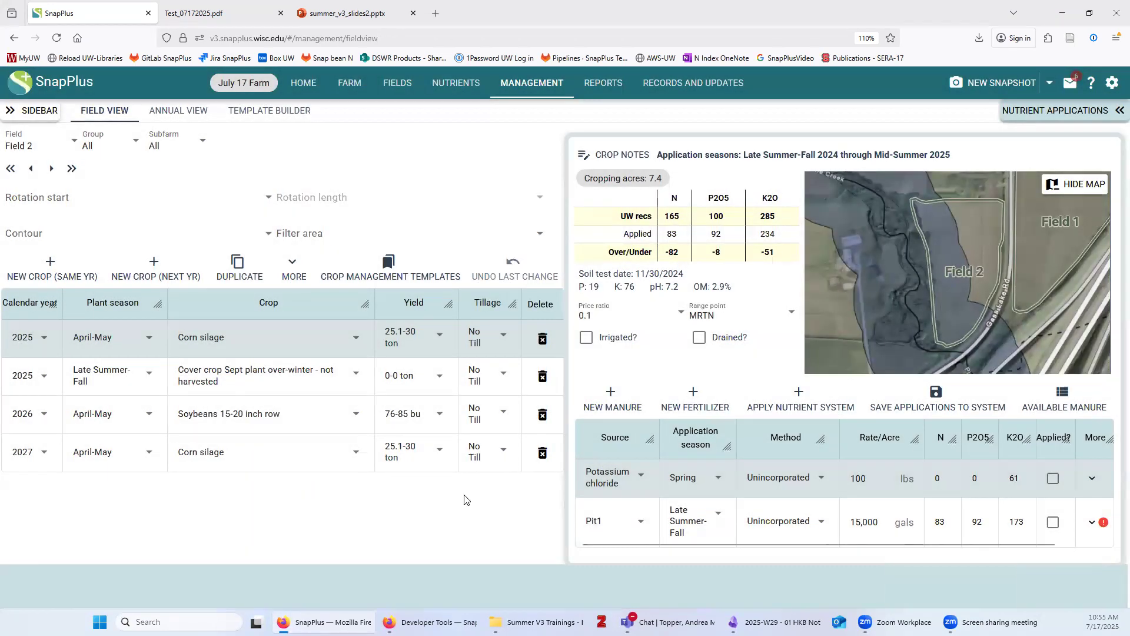
left_click(445, 88)
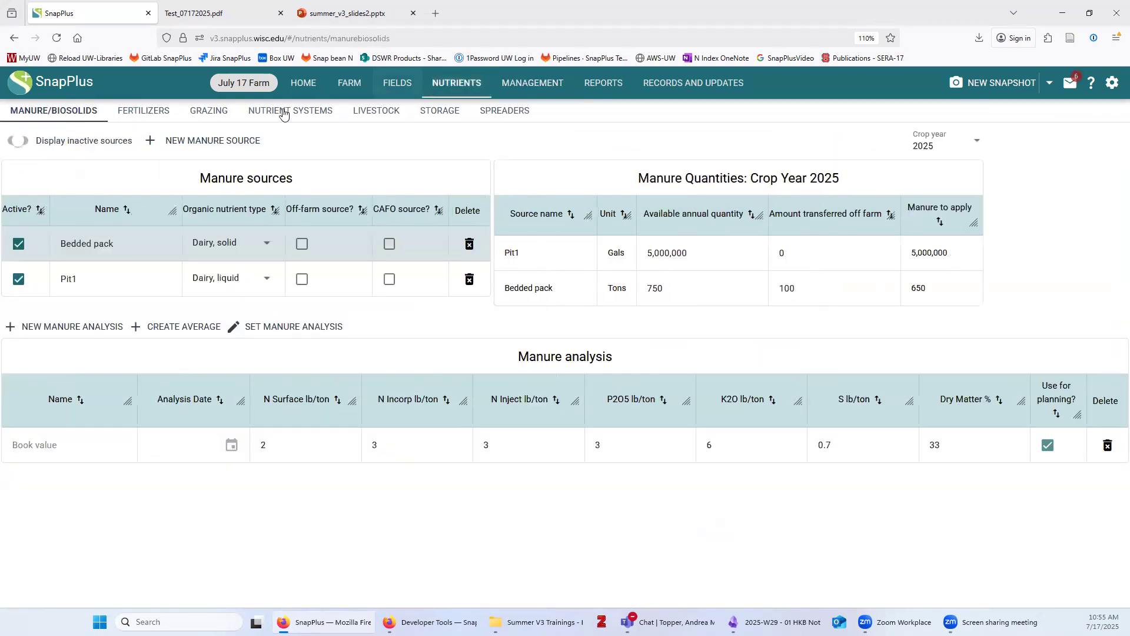
left_click(283, 112)
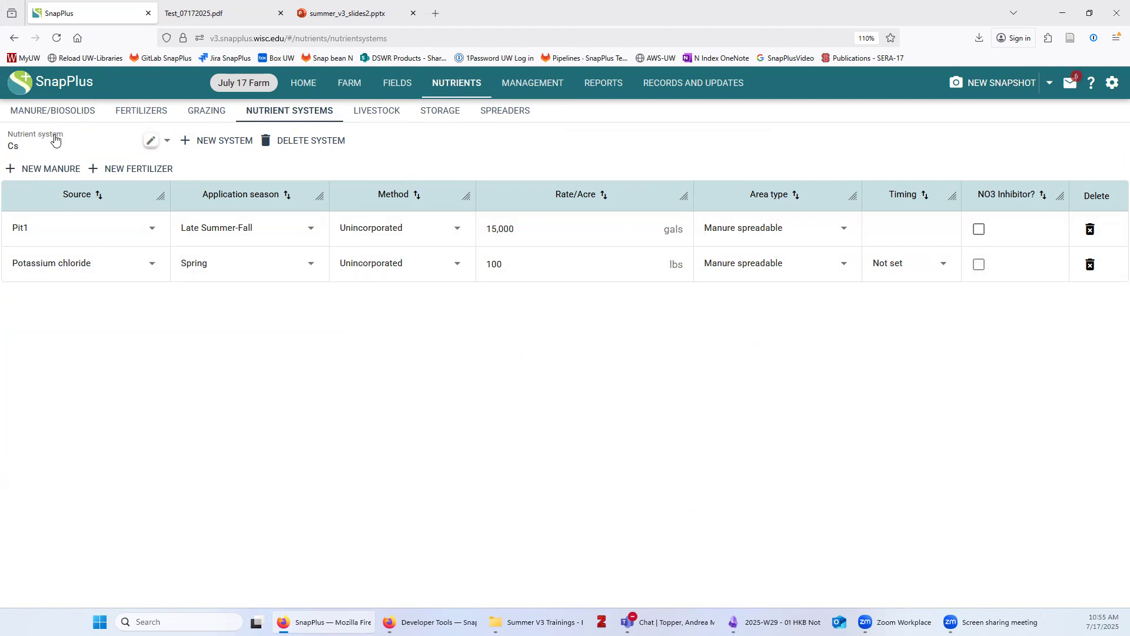
left_click(531, 86)
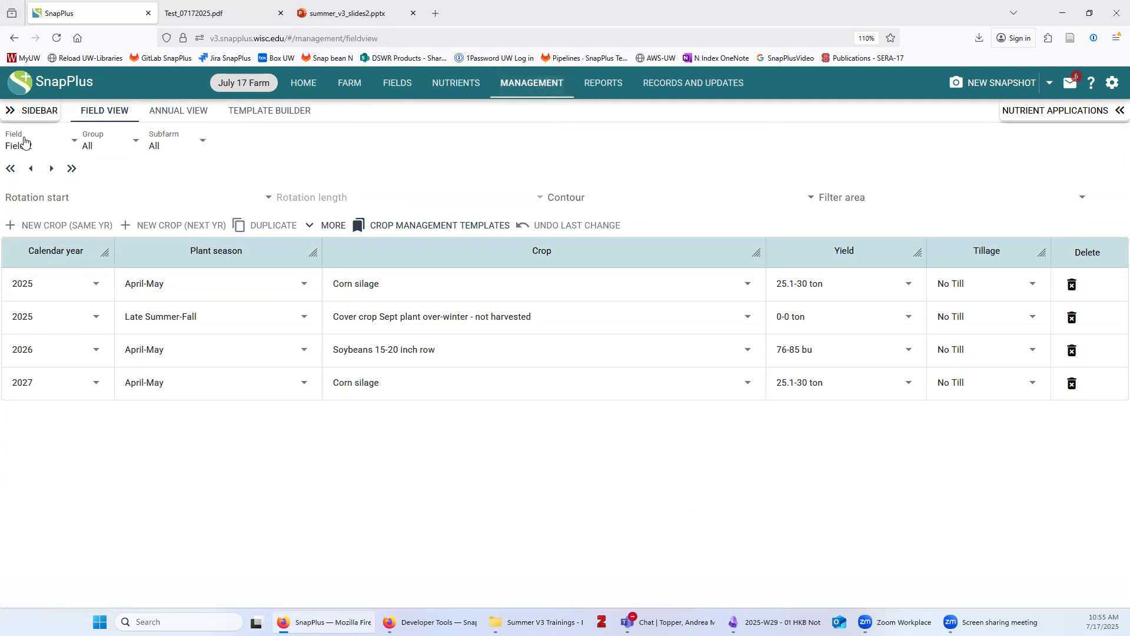
Apply the Cs nutrient system to Field 3's 2025 corn silage year, adding Pit1 manure and potassium chloride
left_click(24, 143)
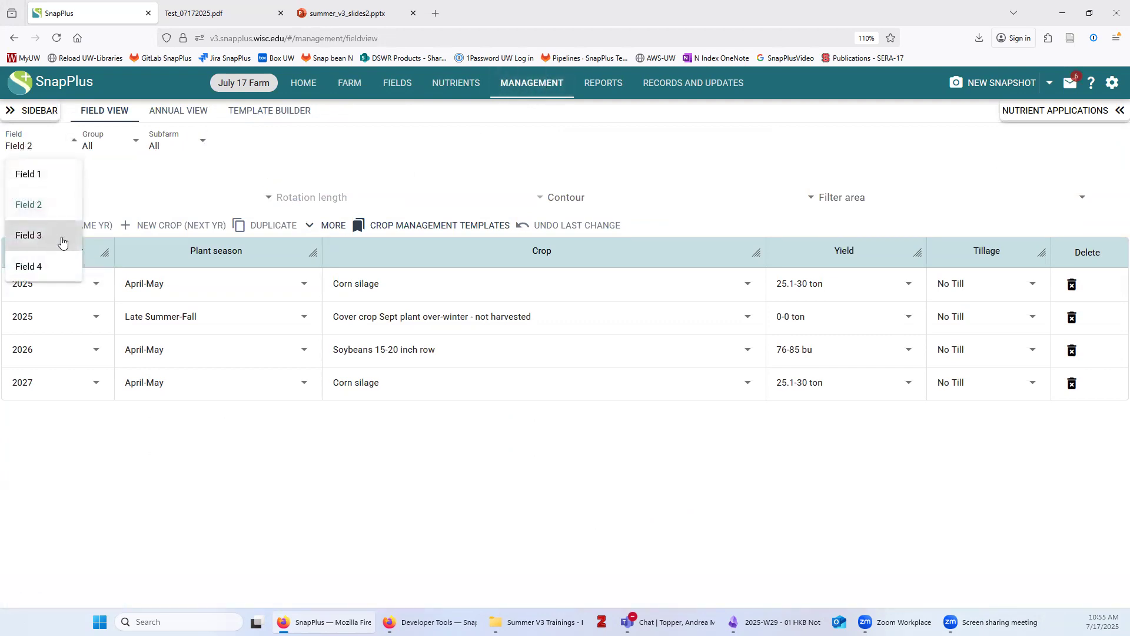
left_click(54, 237)
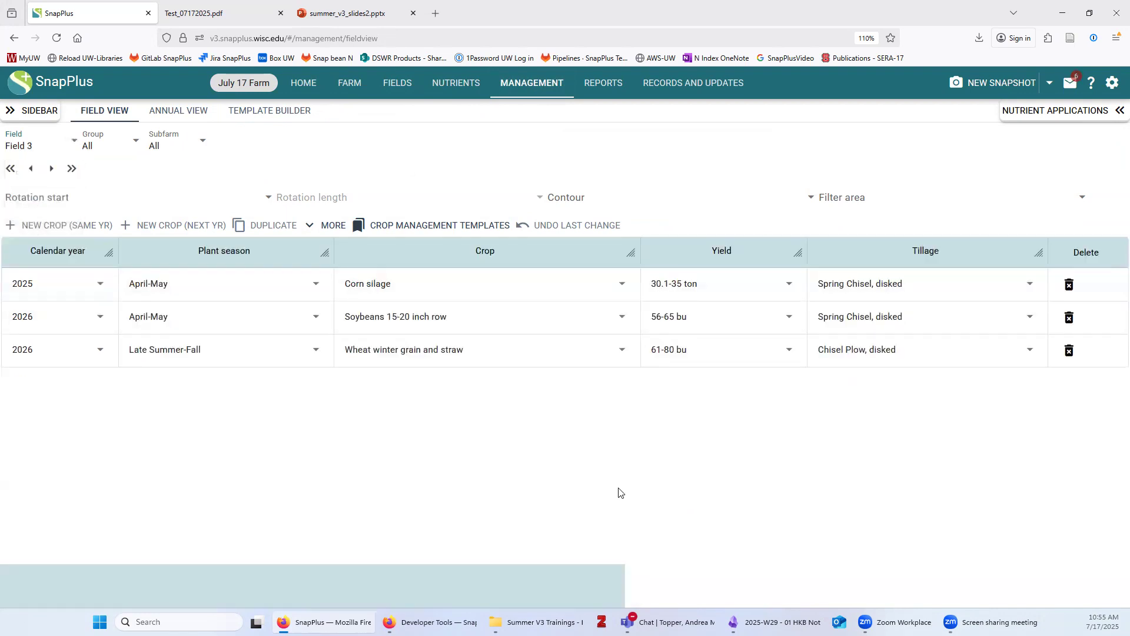
left_click(474, 278)
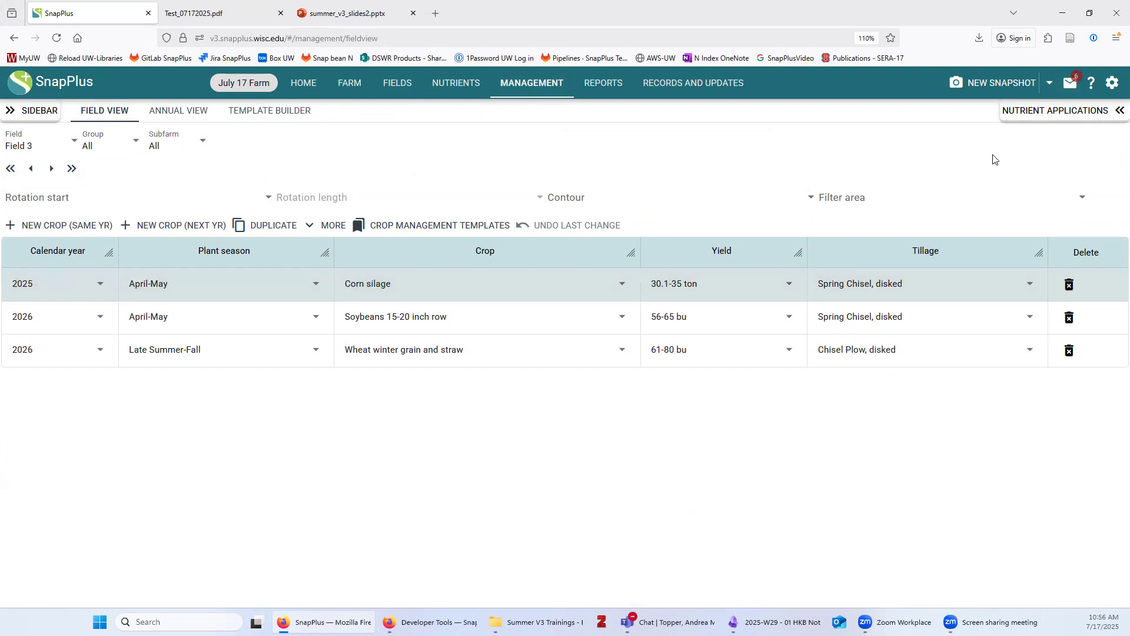
left_click(1052, 113)
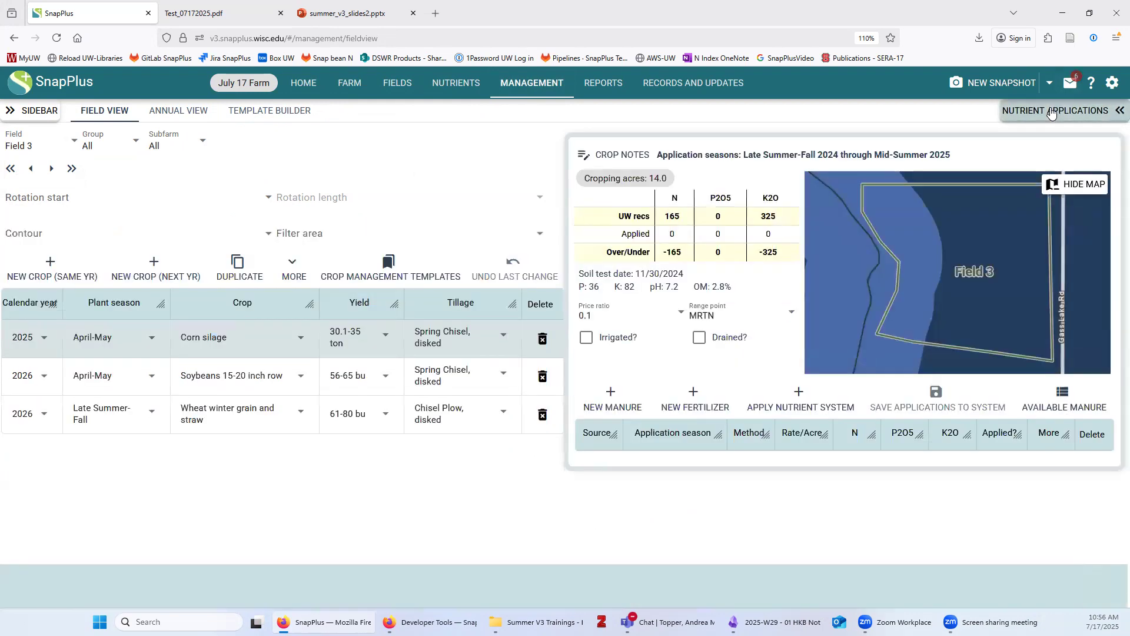
left_click(830, 404)
left_click(312, 257)
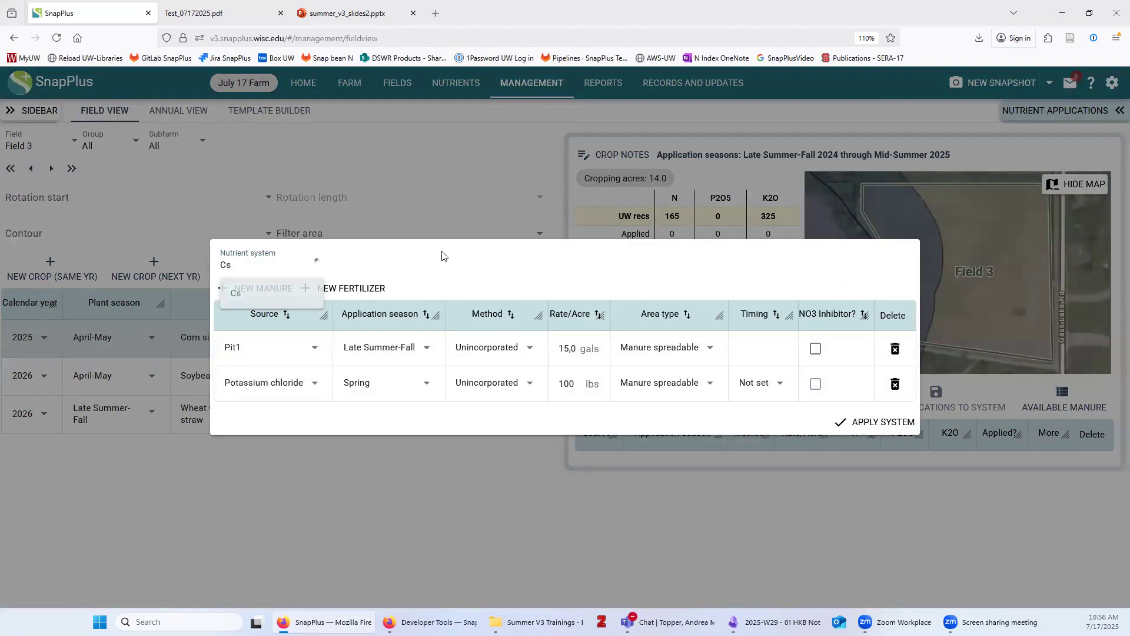
left_click(288, 256)
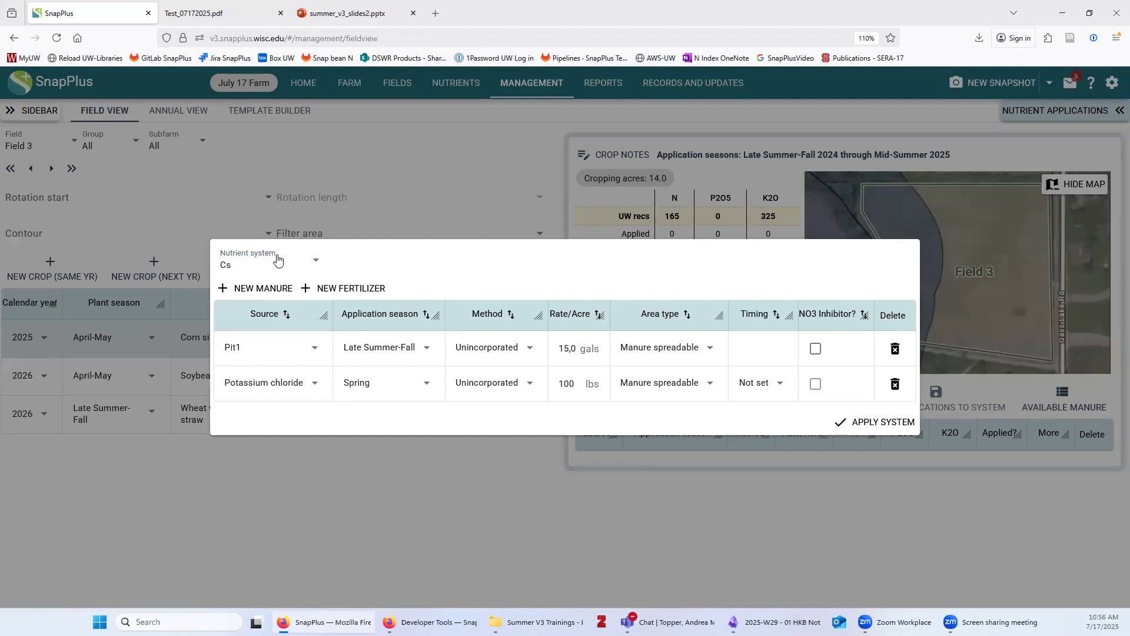
left_click(890, 426)
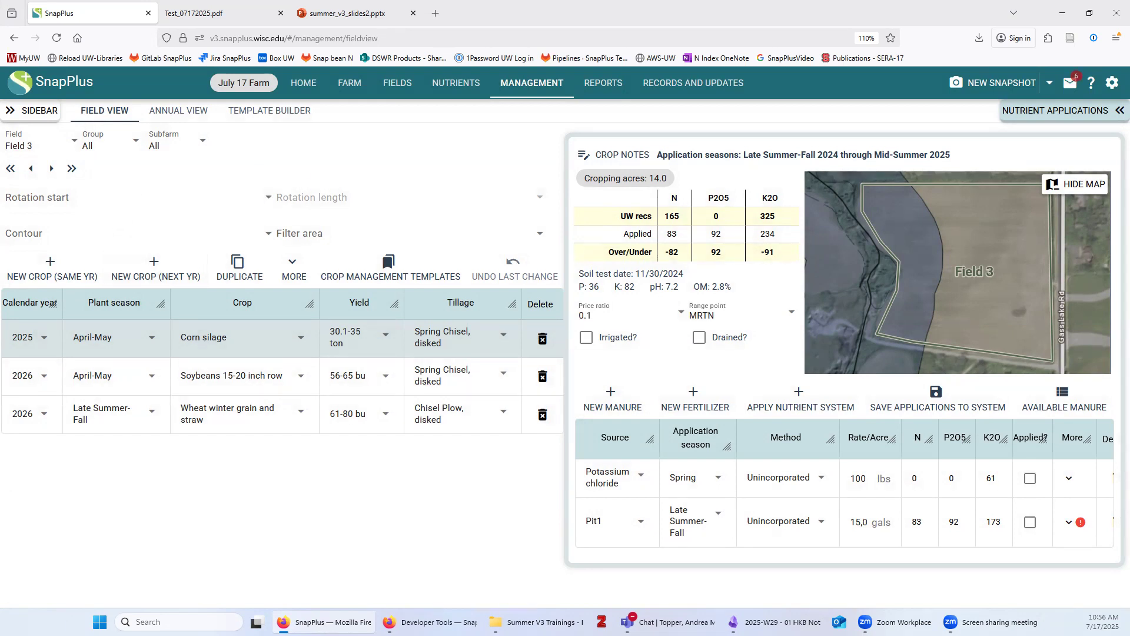
Set Field 1's rotation to start in 2025 with a 3-year length, then calculate its erosion
left_click(54, 140)
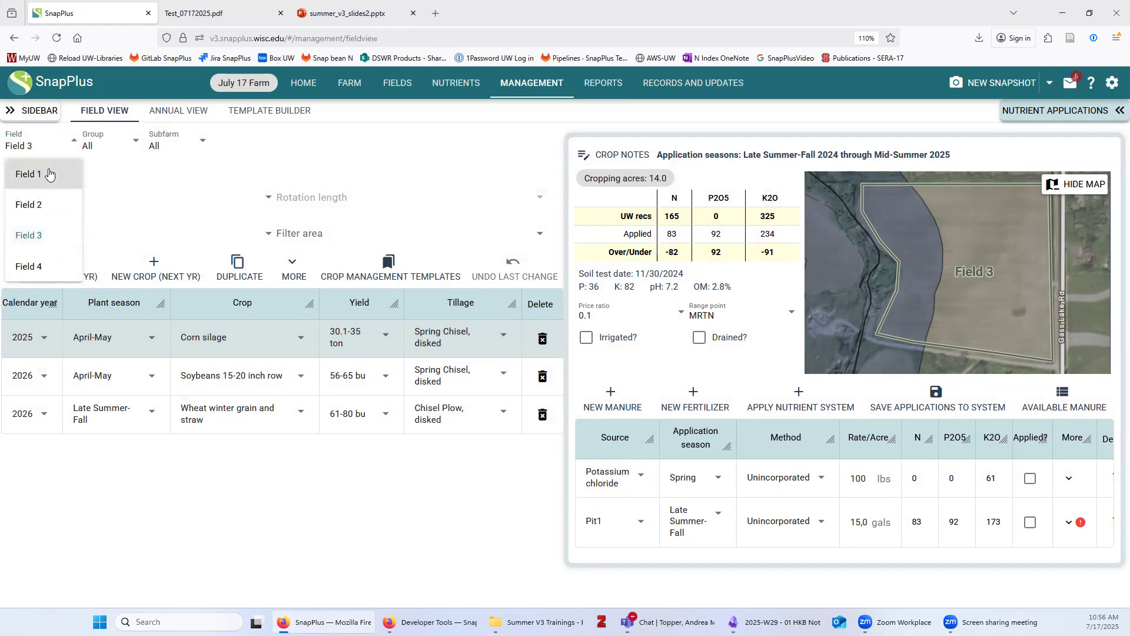
left_click(42, 174)
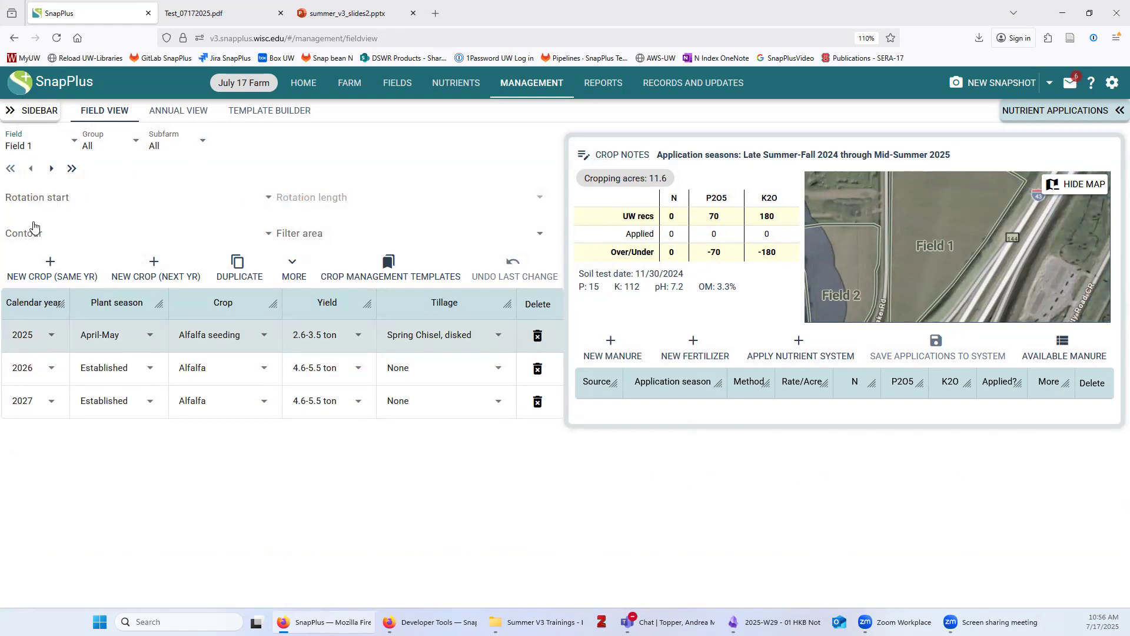
left_click(27, 200)
left_click(107, 219)
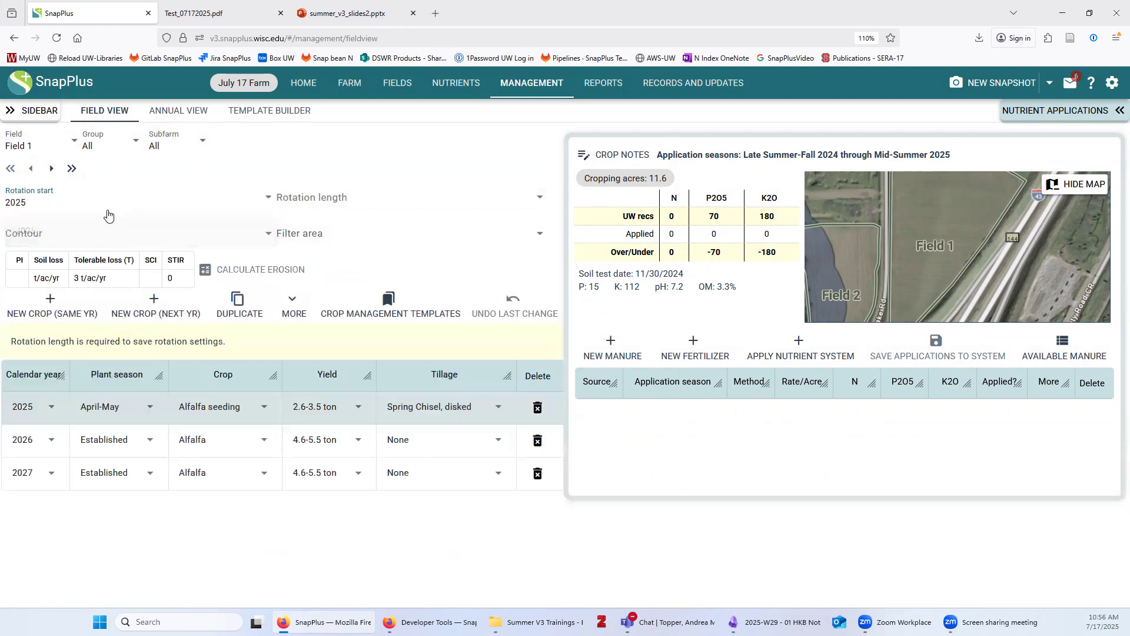
left_click(295, 197)
left_click(310, 233)
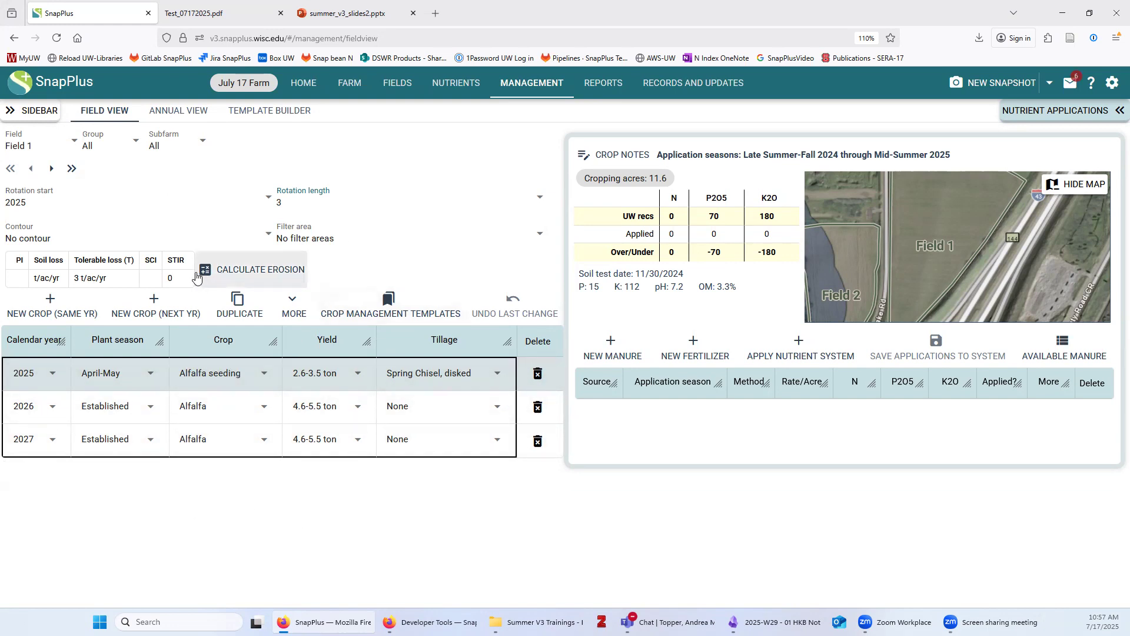
left_click(227, 273)
left_click(254, 270)
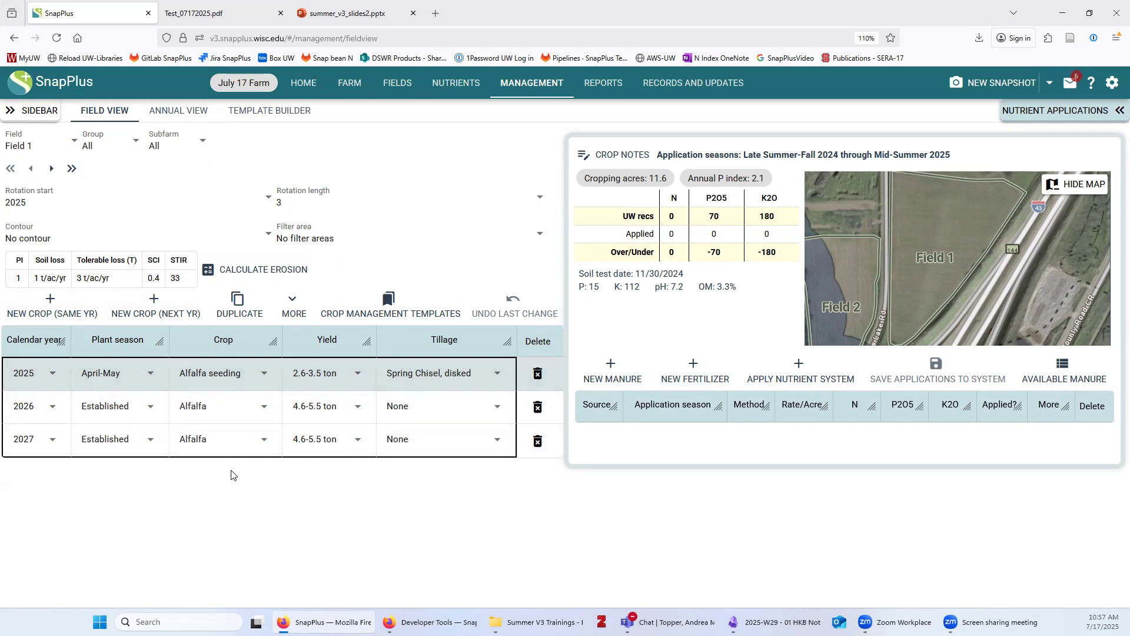
Give Field 2 a 3-year rotation starting in 2025, with no contour and no filter areas
left_click(19, 145)
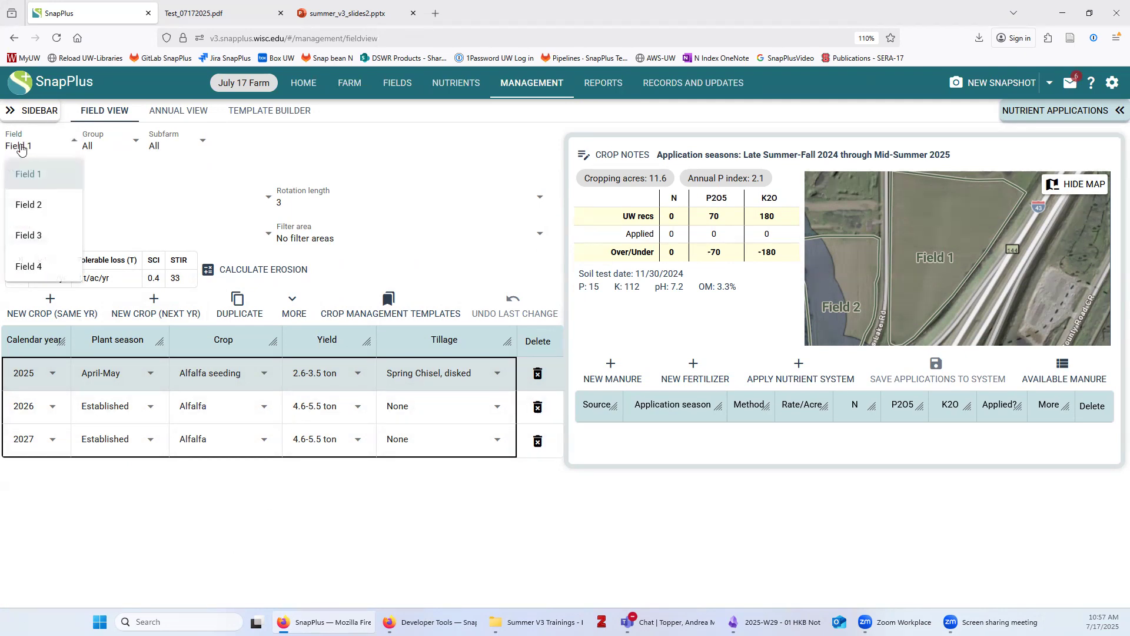
left_click(28, 206)
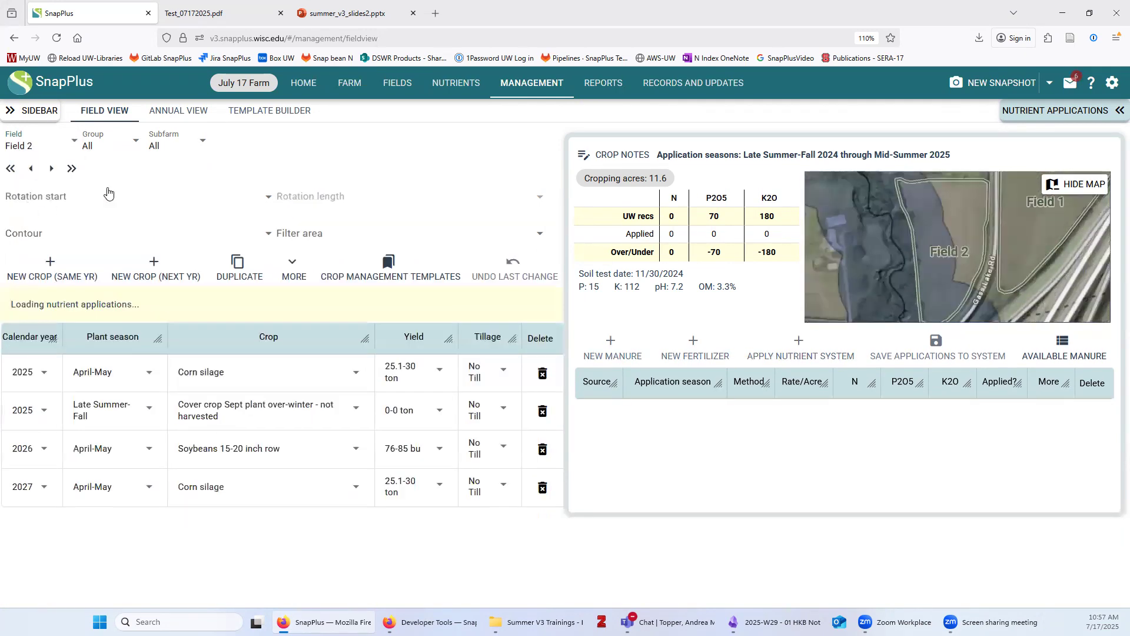
left_click(75, 198)
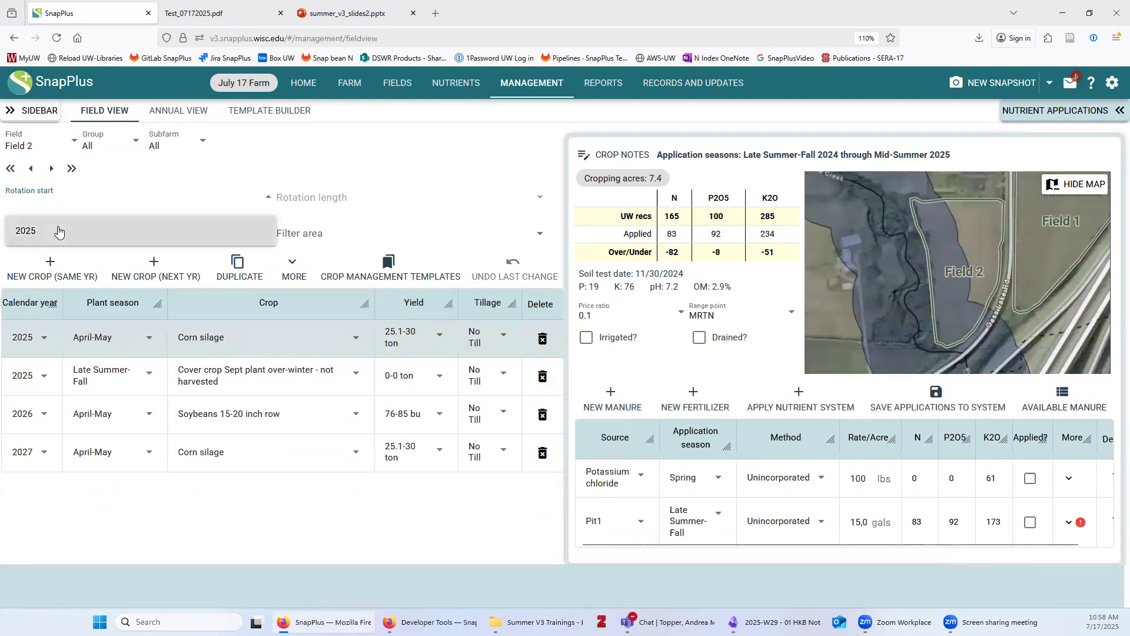
left_click(60, 231)
left_click(296, 198)
left_click(291, 231)
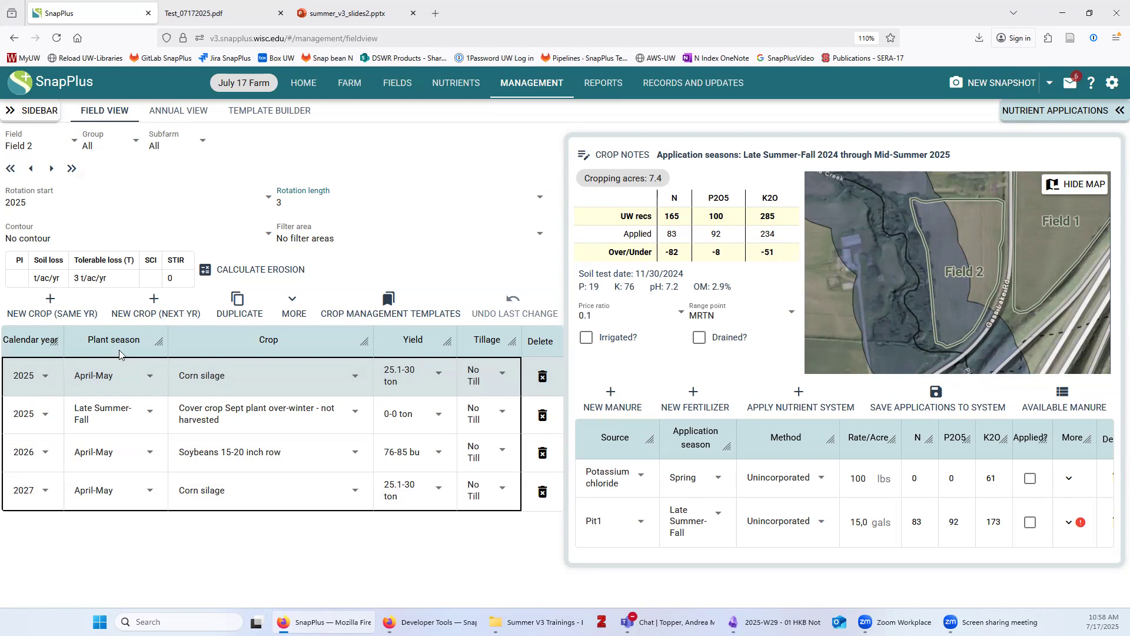
left_click(41, 237)
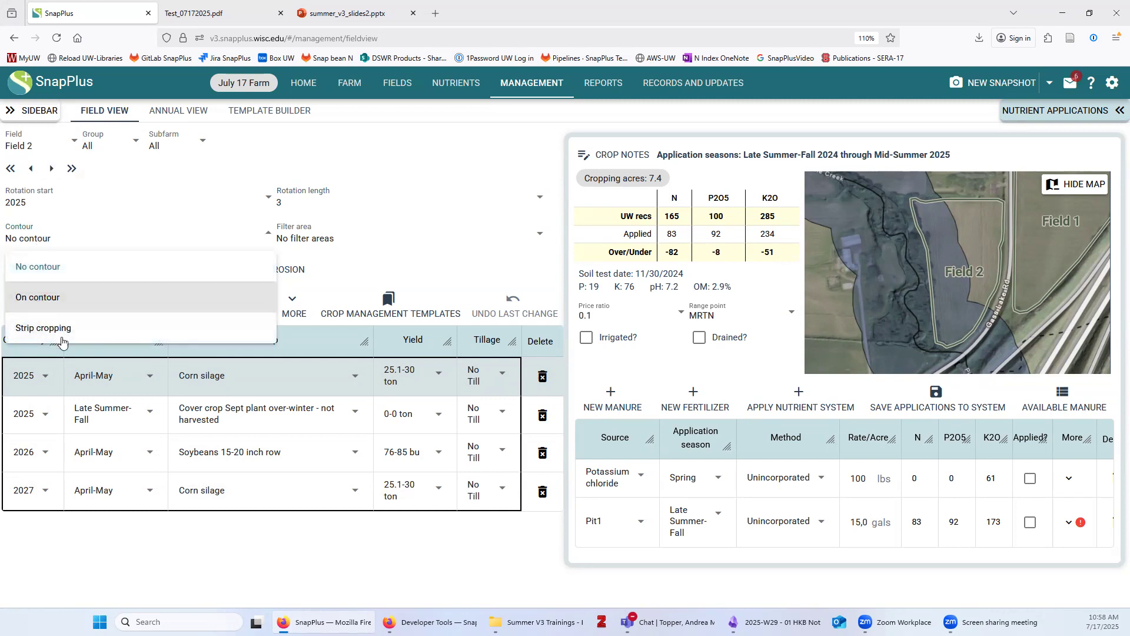
left_click(304, 238)
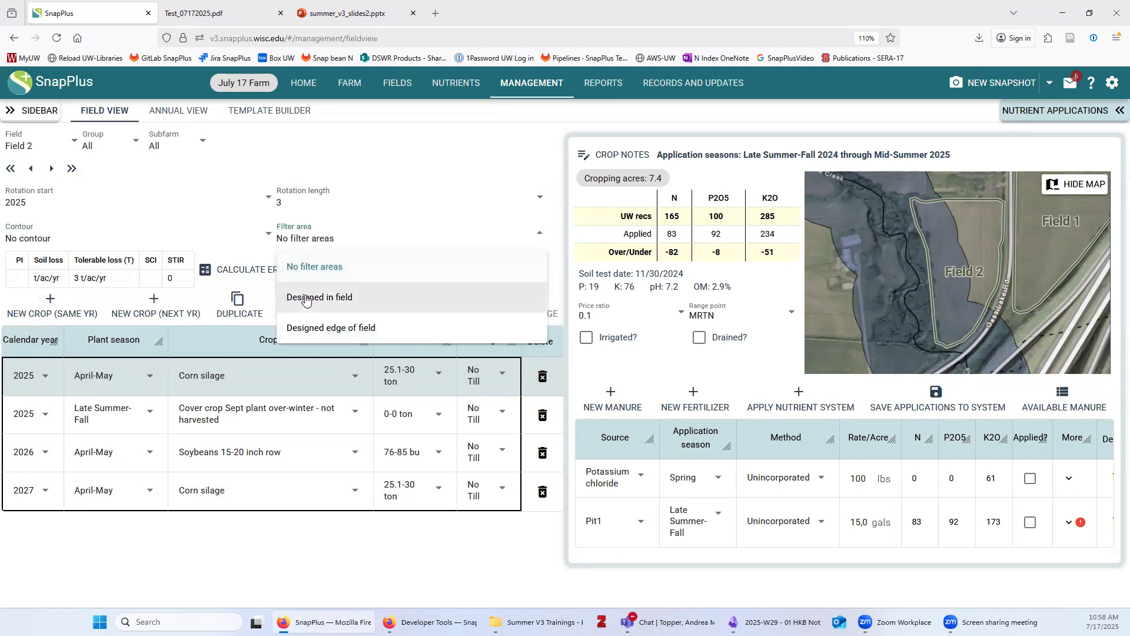
left_click(303, 218)
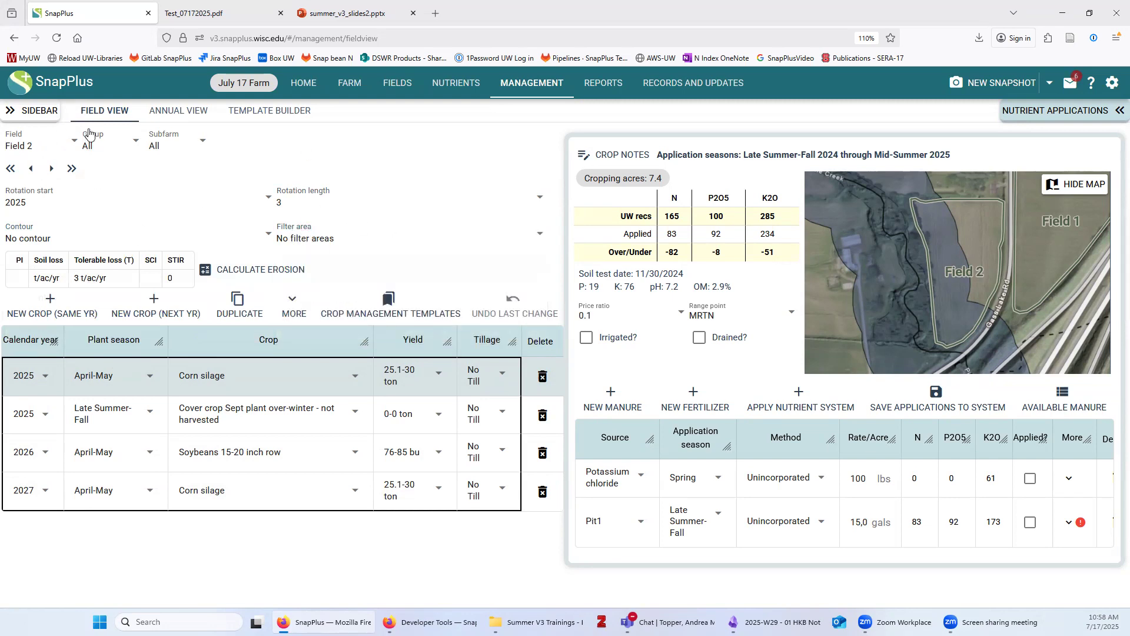
Set the rotation start year to 2025 for Field 3 and Field 4
left_click(30, 147)
left_click(29, 232)
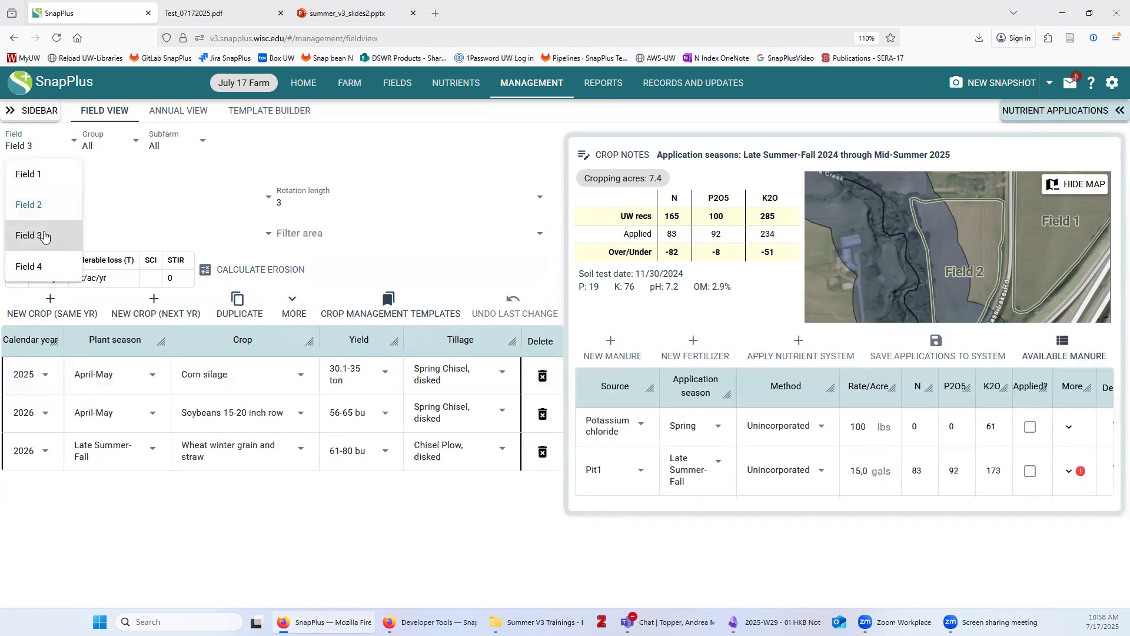
left_click(73, 203)
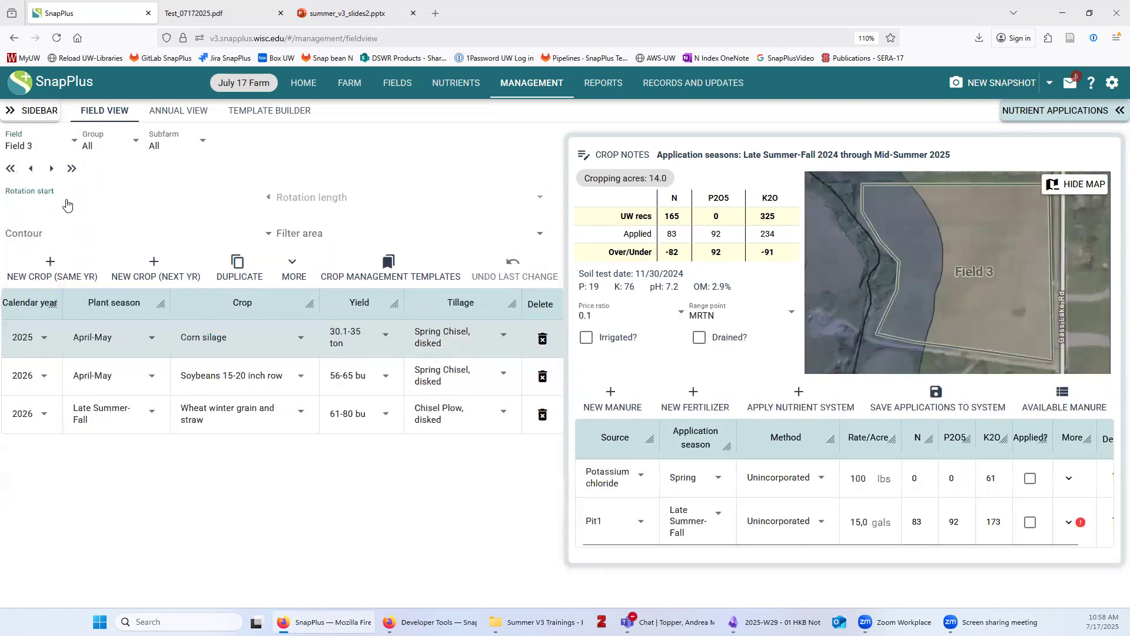
left_click(68, 233)
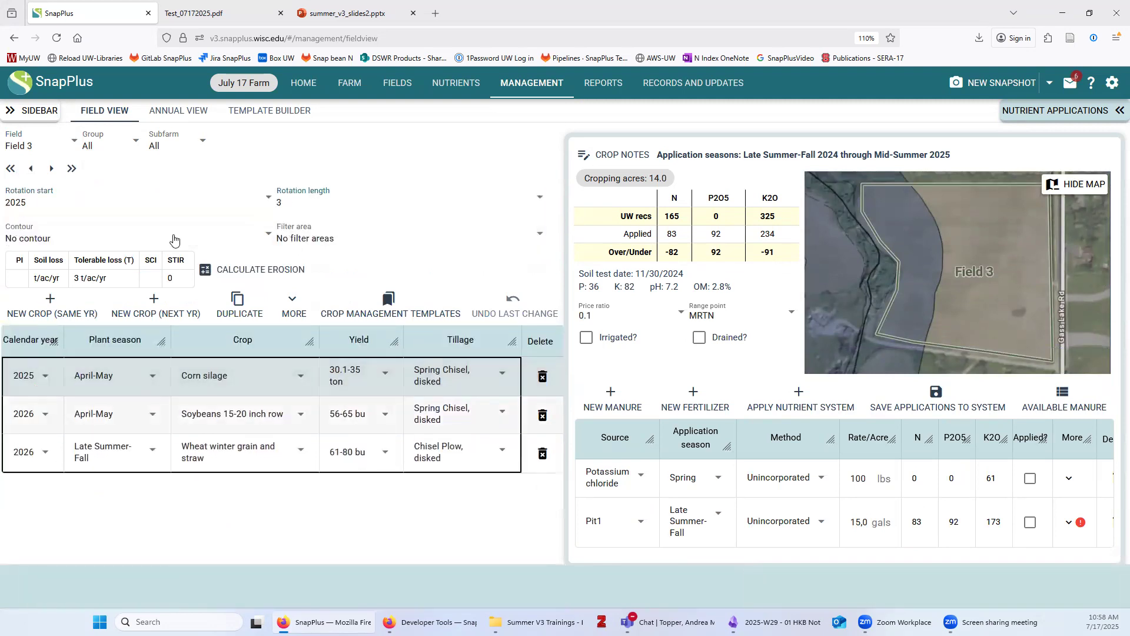
left_click(52, 169)
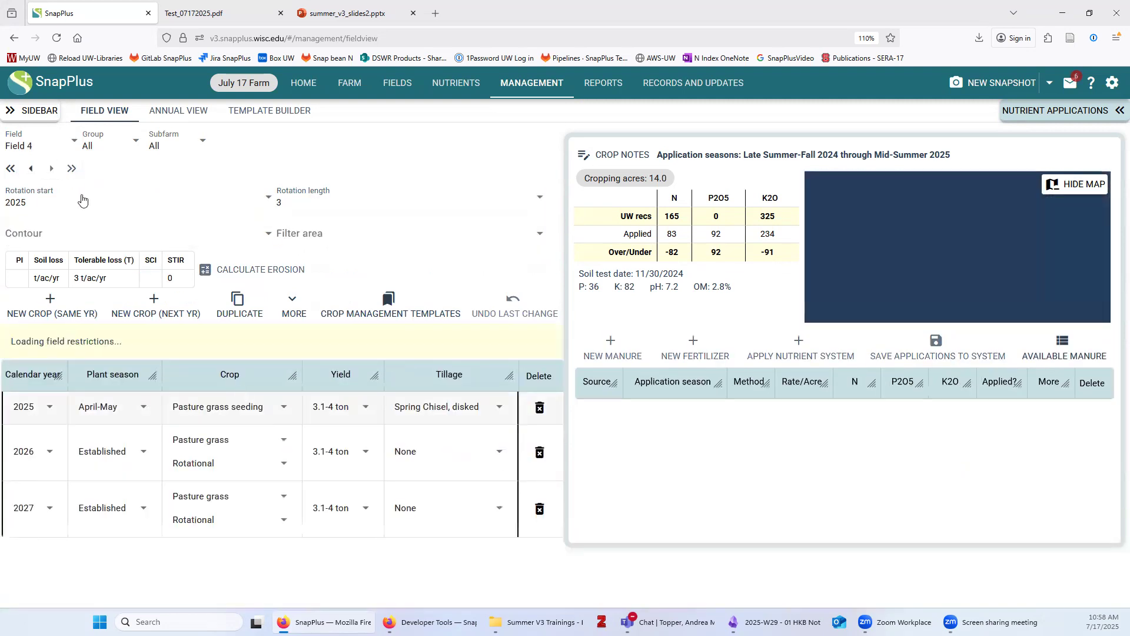
left_click(86, 196)
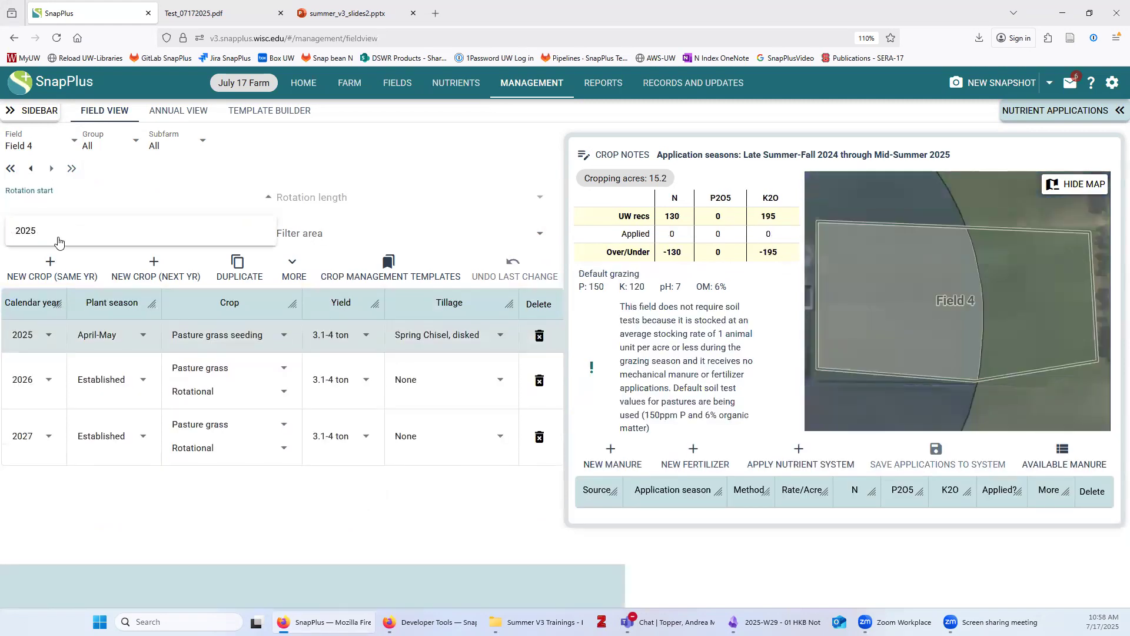
left_click(101, 230)
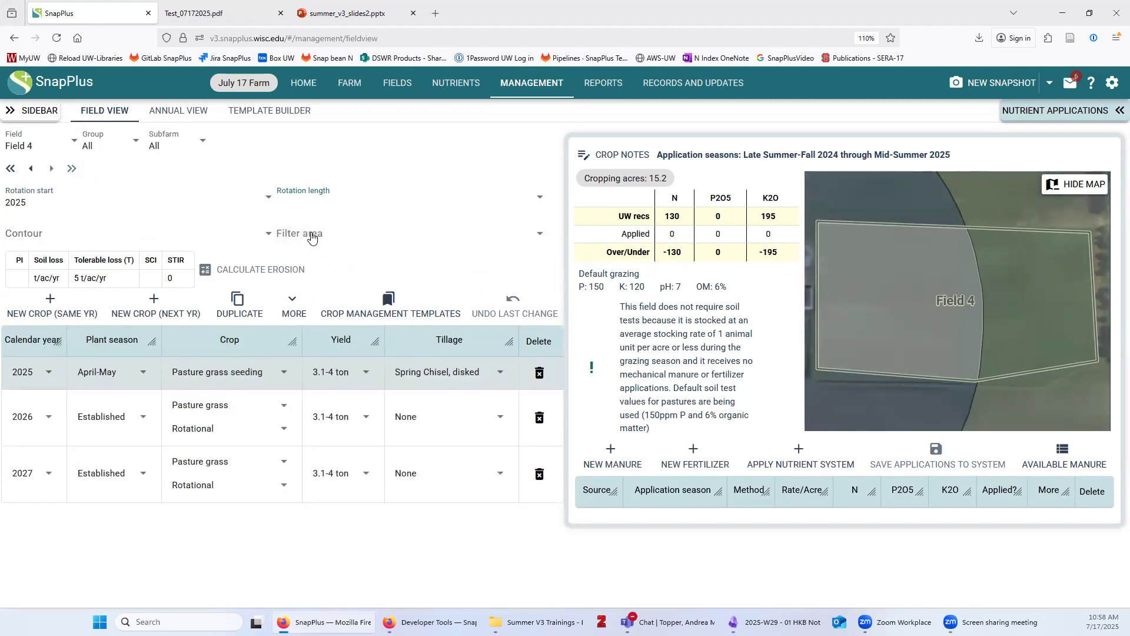
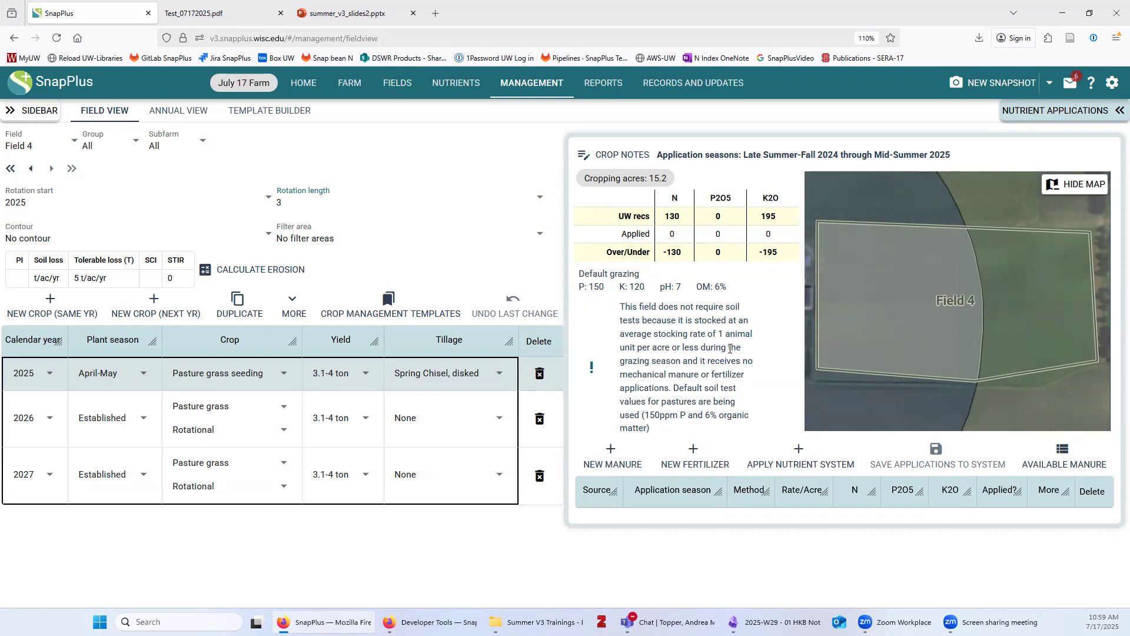
Select Field 2 from the field list to see its corn silage–soybean rotation
left_click(28, 146)
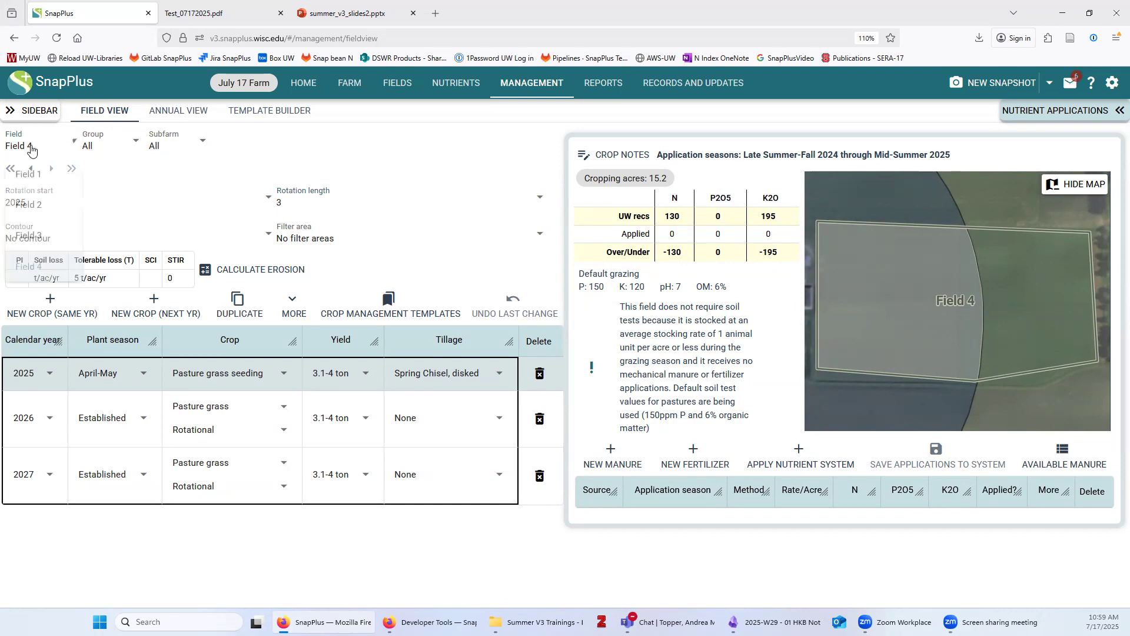
left_click(40, 216)
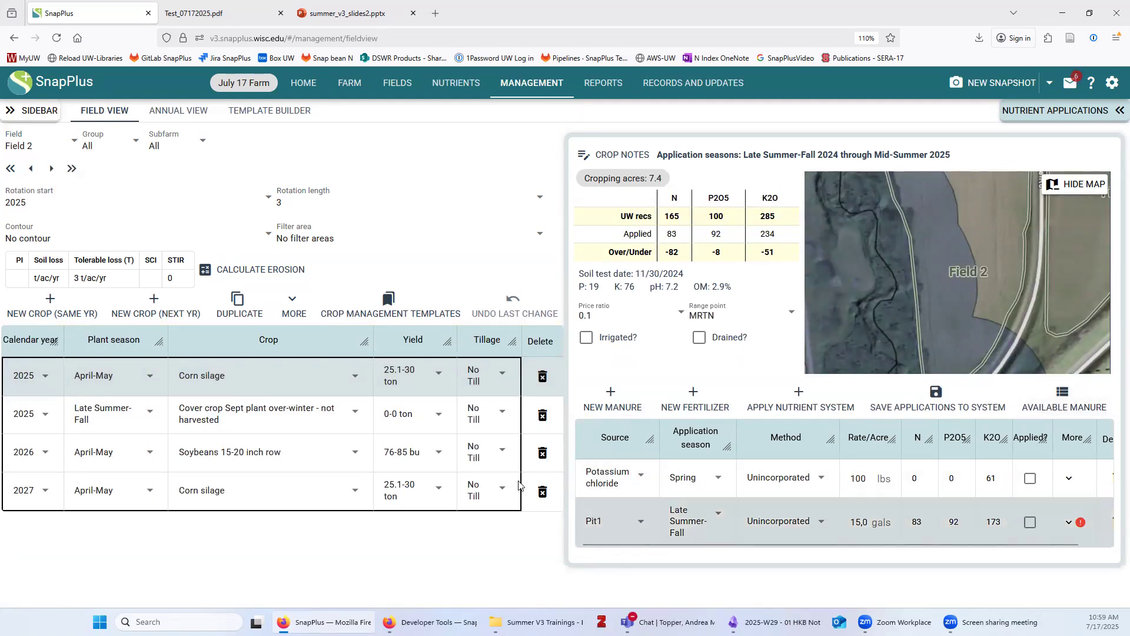
Show the 2025 manure-by-season summary, moved and enlarged to show all sources
left_click(1069, 397)
left_click_drag(850, 397, 302, 167)
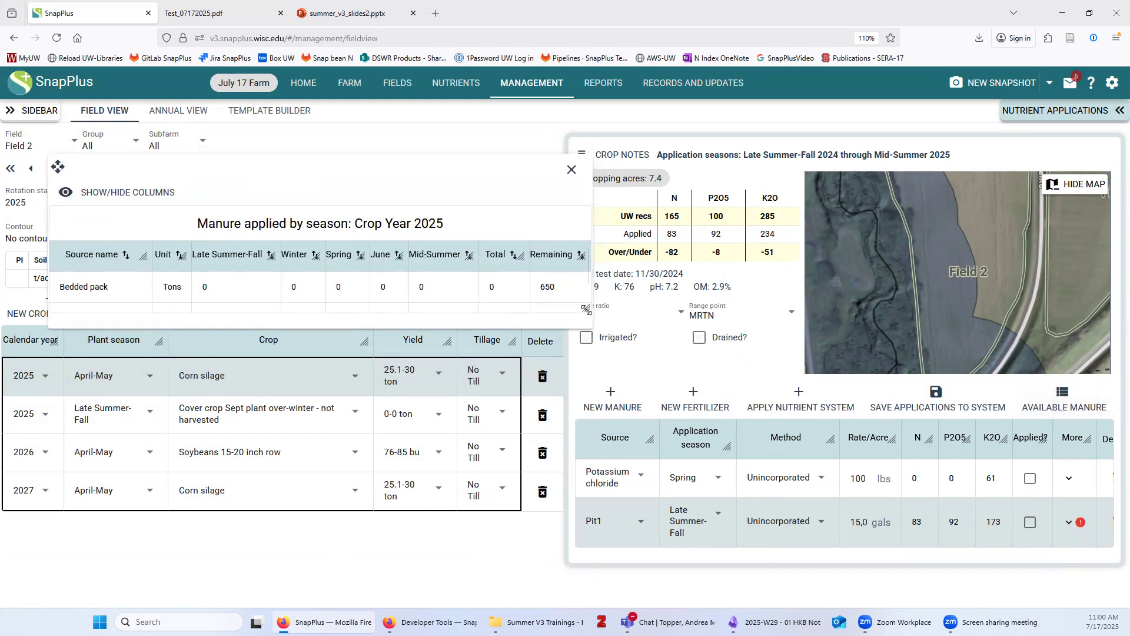
left_click_drag(570, 352, 528, 386)
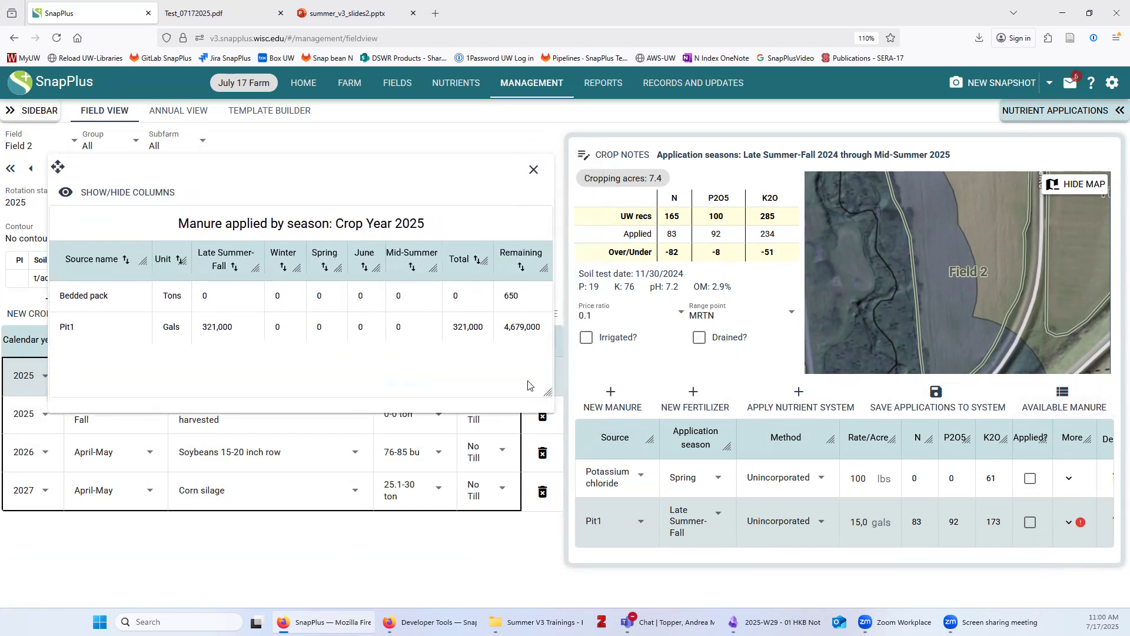
left_click_drag(335, 177, 313, 217)
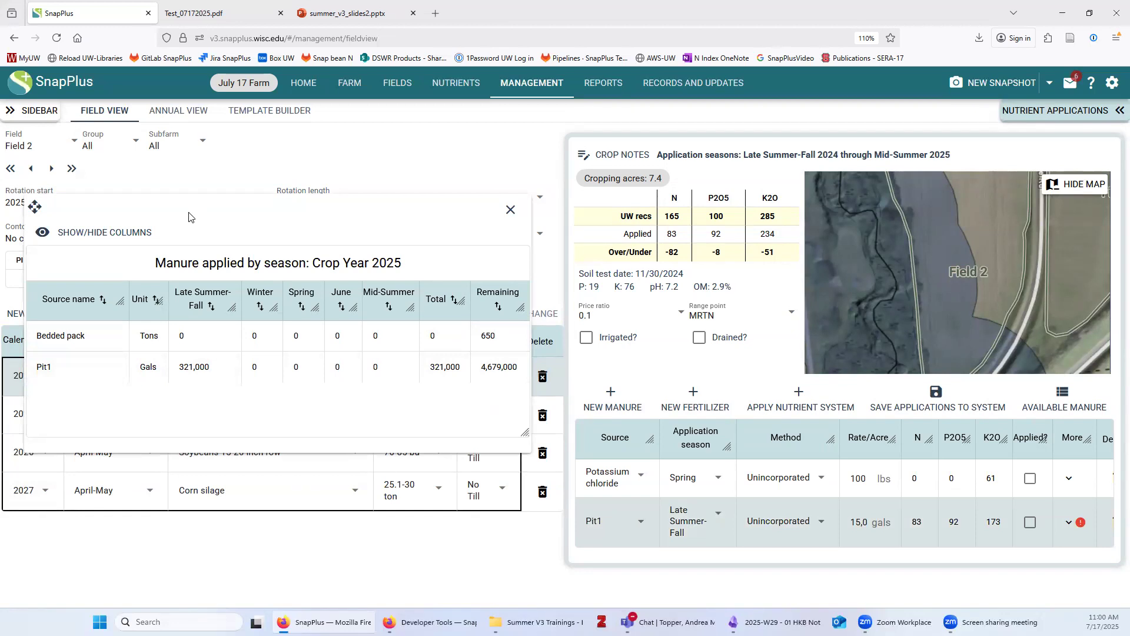
Step through Field 3 to Field 4 with the manure summary repositioned
left_click(52, 170)
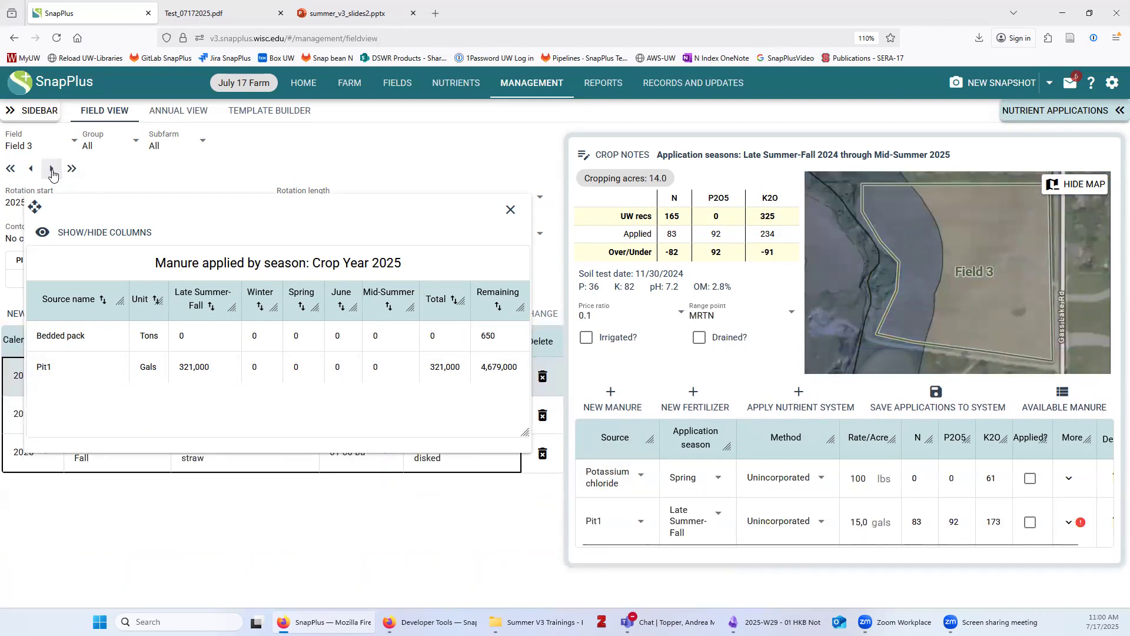
left_click(52, 170)
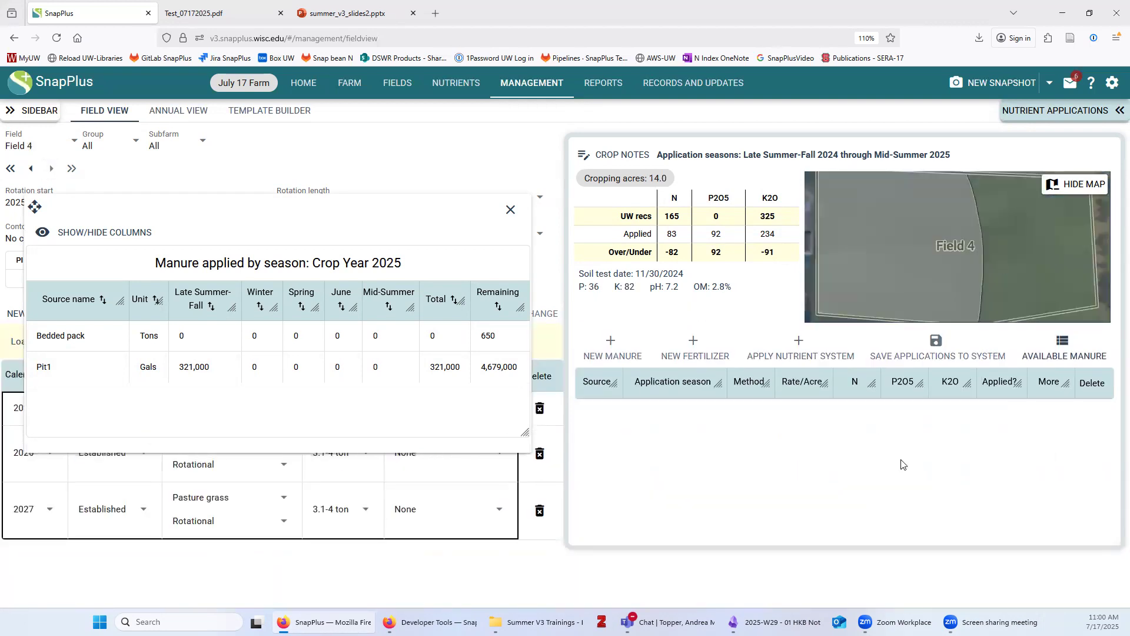
left_click_drag(340, 212, 379, 434)
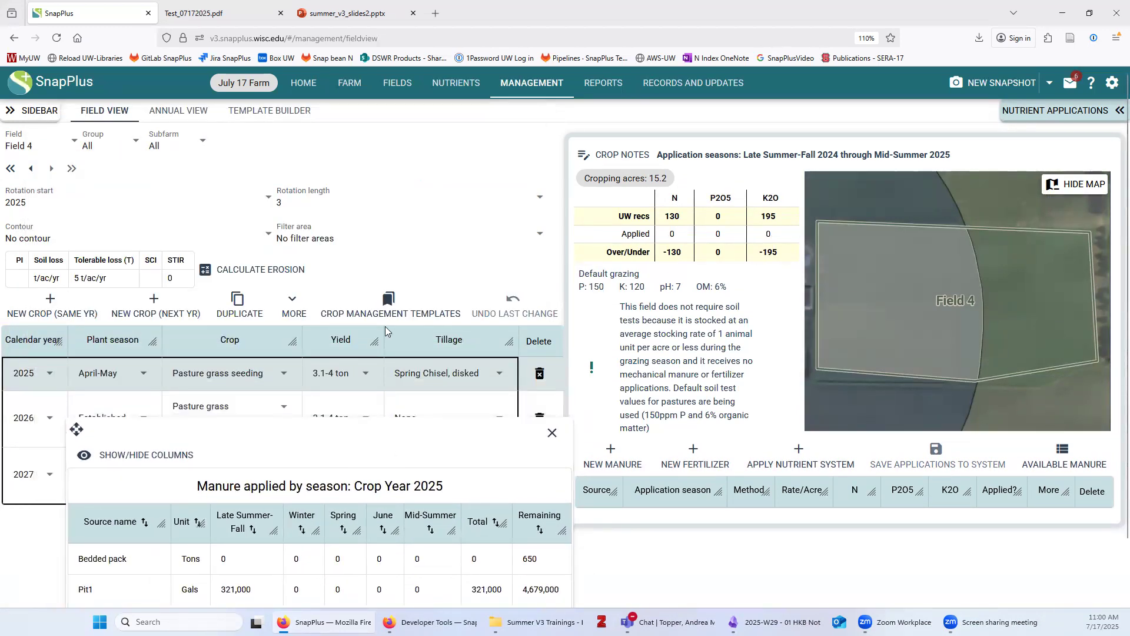
Hide the Late Summer-Fall, Winter, Spring, June and Mid-Summer columns, then close the summary
left_click_drag(386, 330, 386, 298)
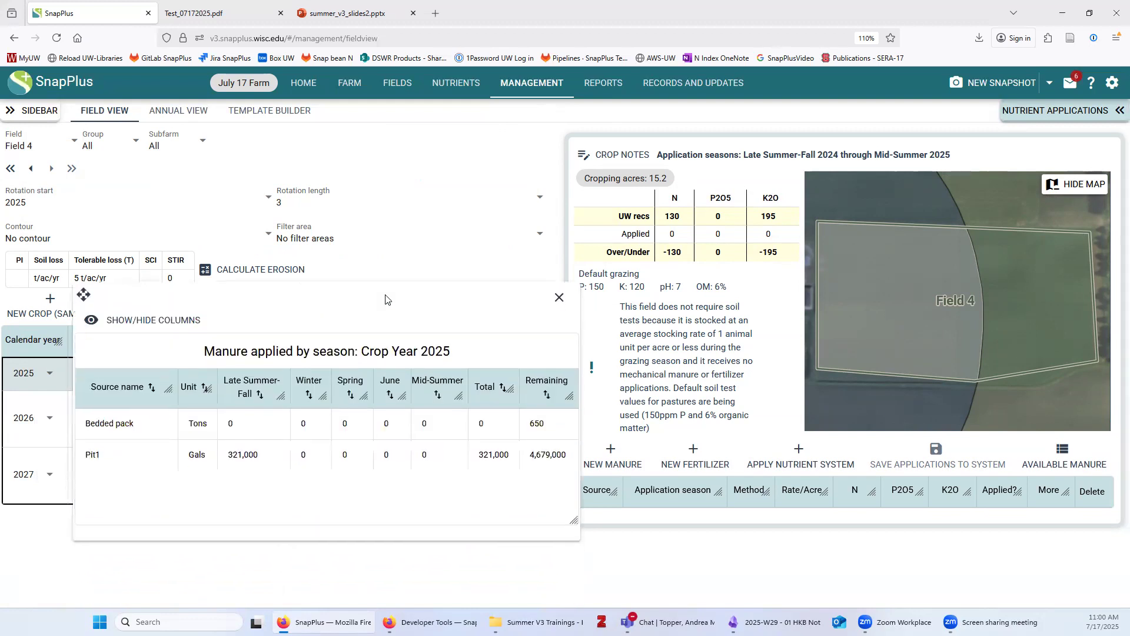
left_click(162, 322)
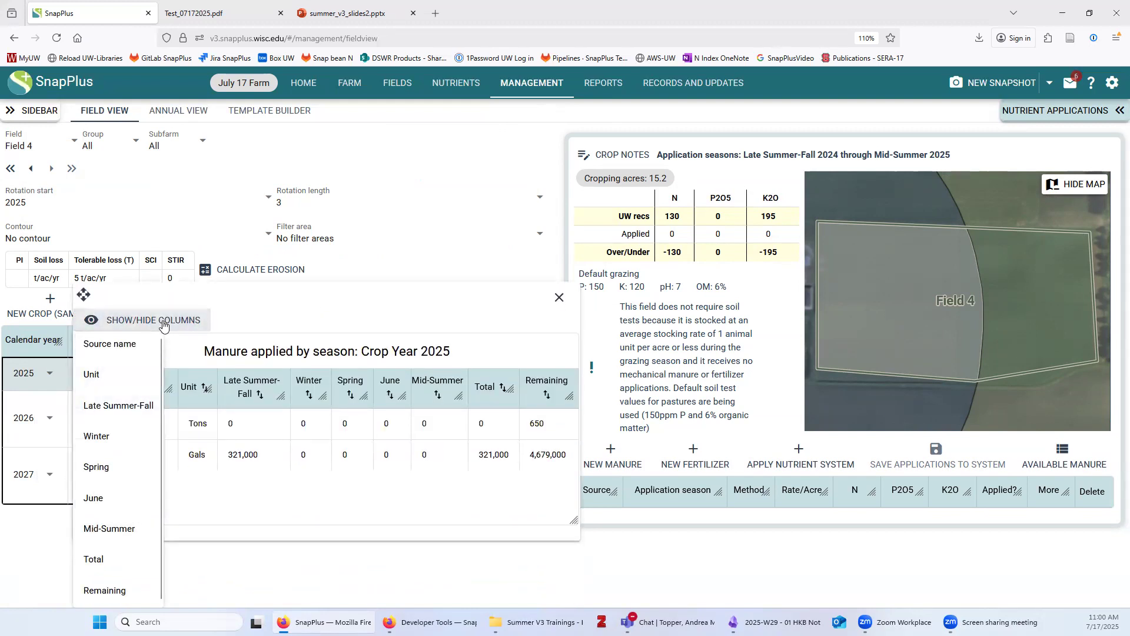
left_click(118, 406)
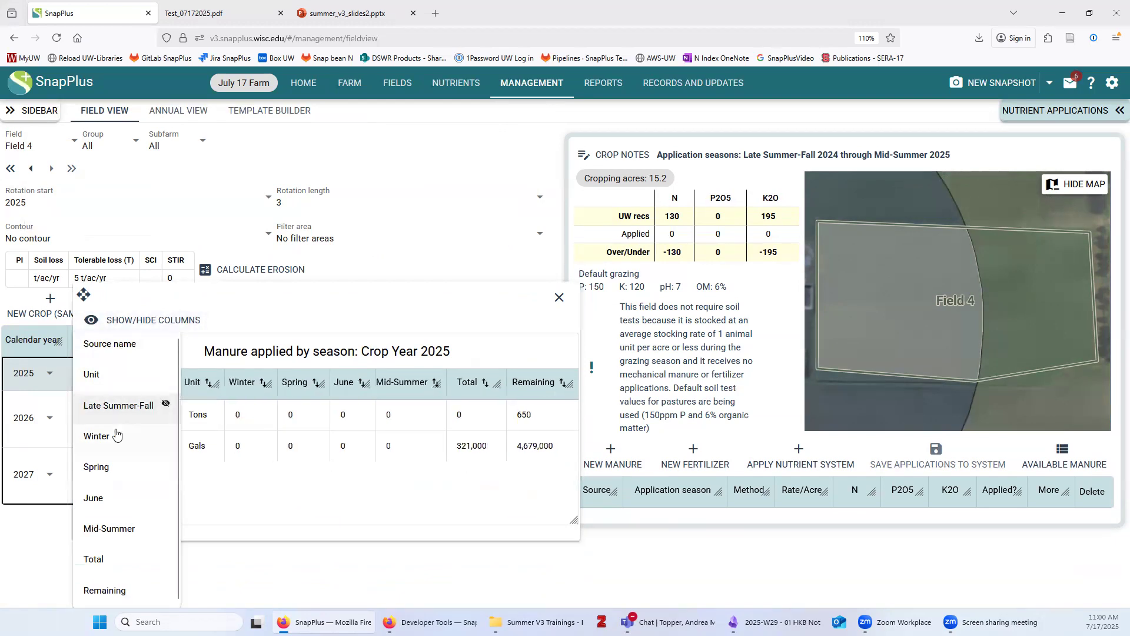
left_click(119, 442)
left_click(127, 472)
left_click(130, 501)
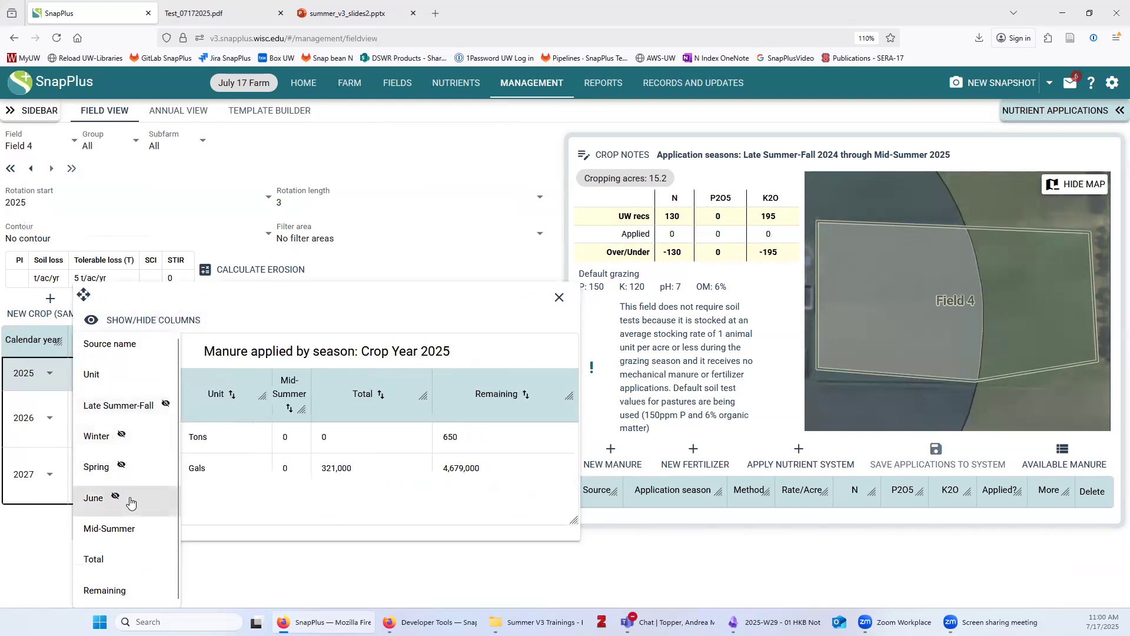
left_click(120, 533)
left_click(288, 318)
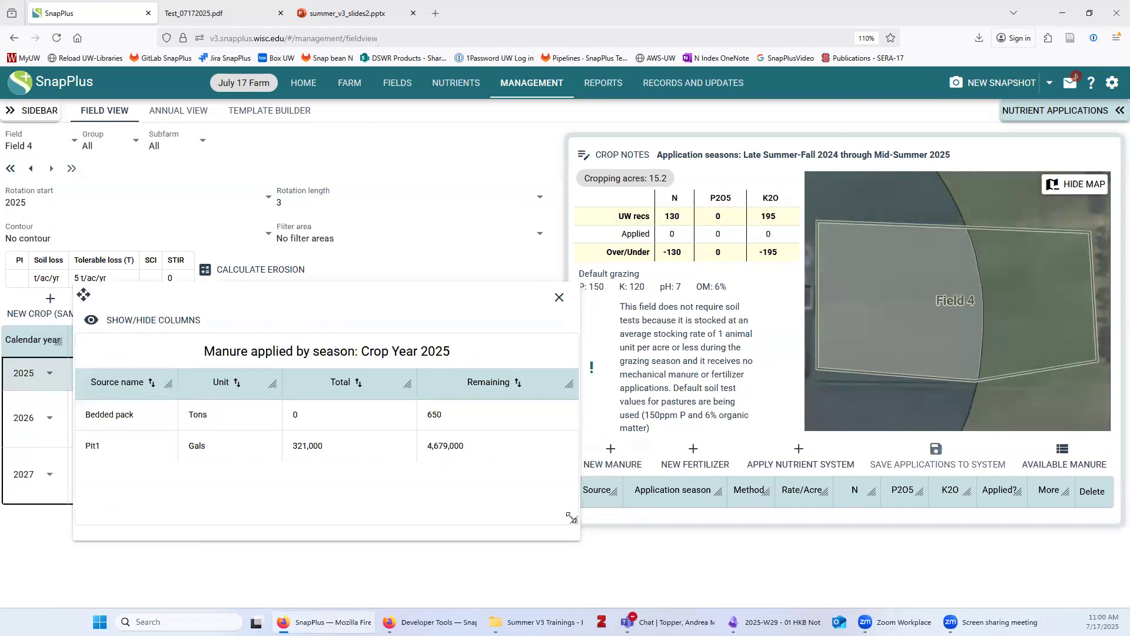
left_click_drag(462, 522, 340, 511)
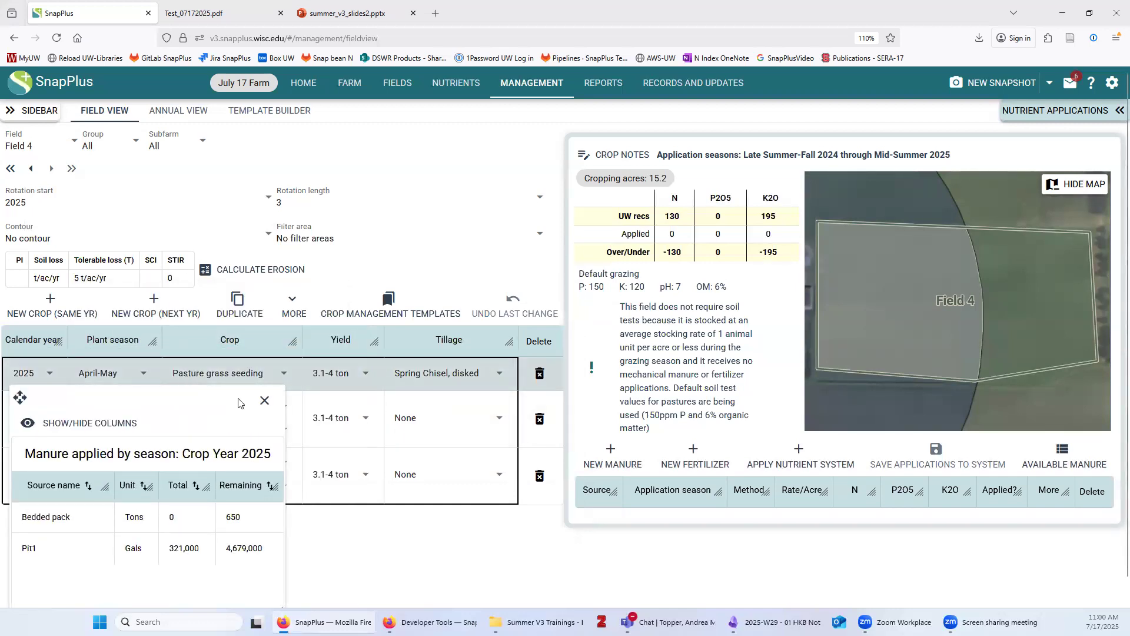
left_click(264, 400)
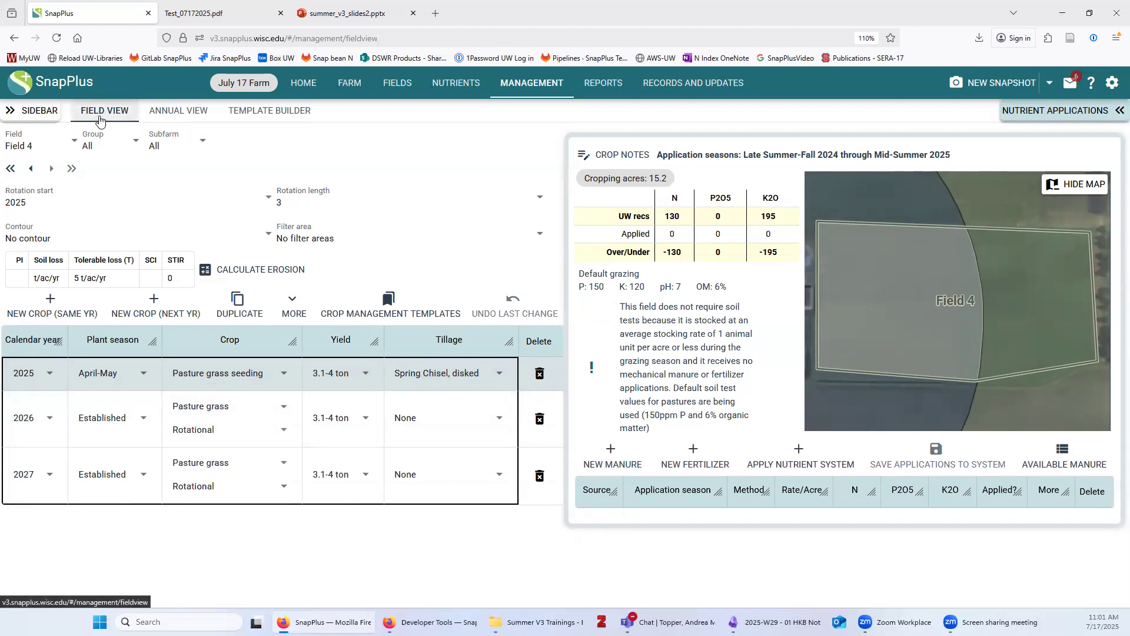
Show the annual view for crop year 2026 with a wider Field Name column
left_click(187, 112)
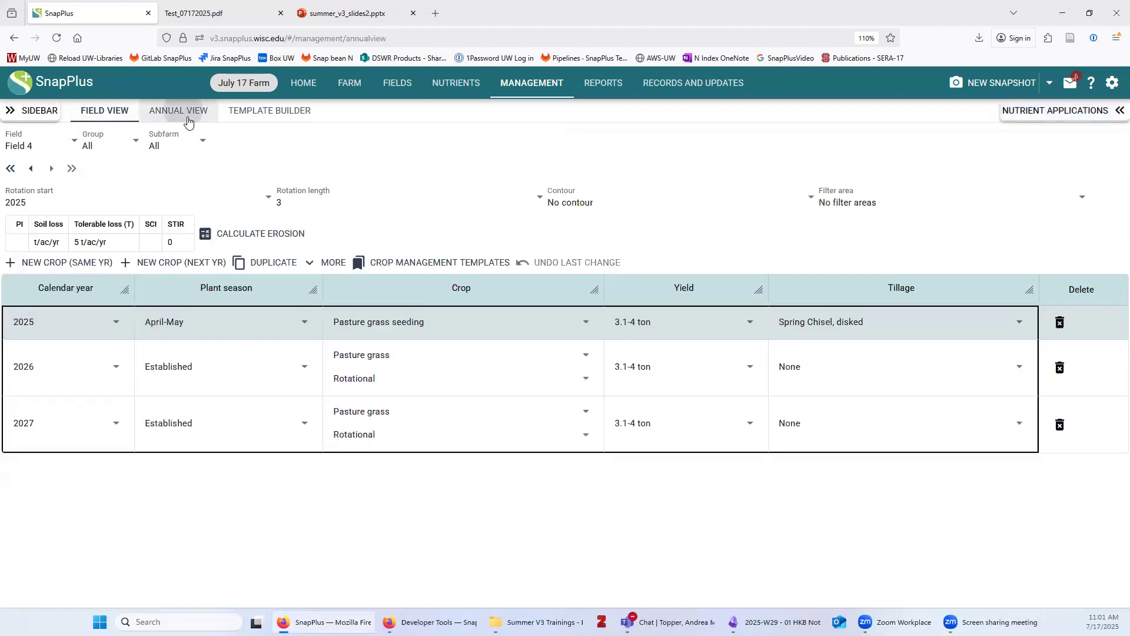
left_click(72, 144)
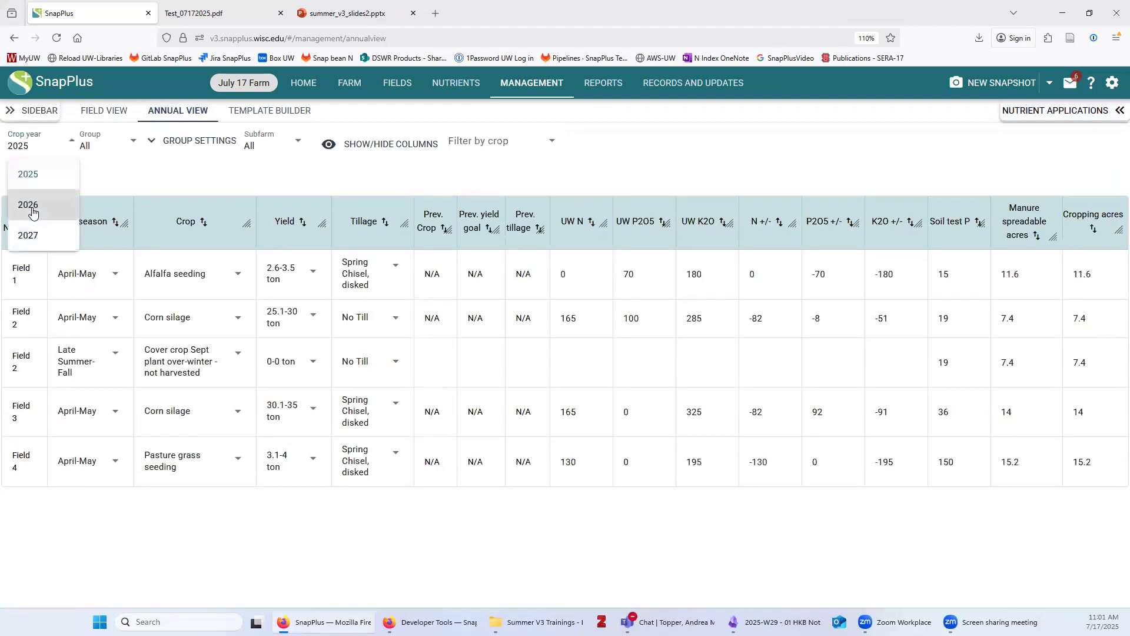
left_click(30, 204)
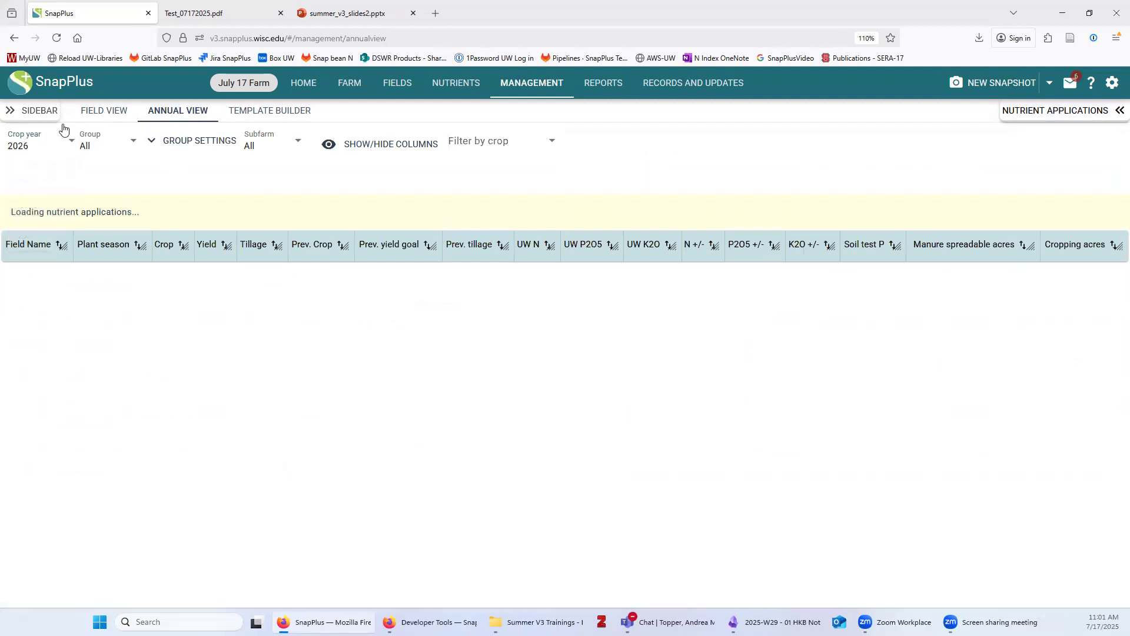
left_click(54, 40)
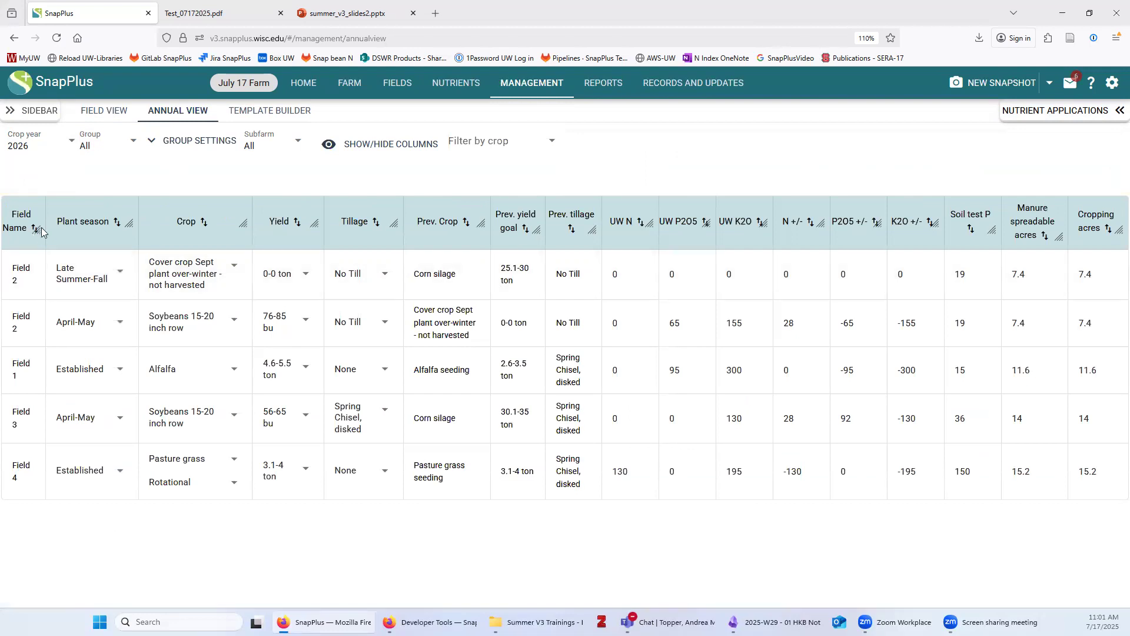
left_click_drag(46, 228, 101, 225)
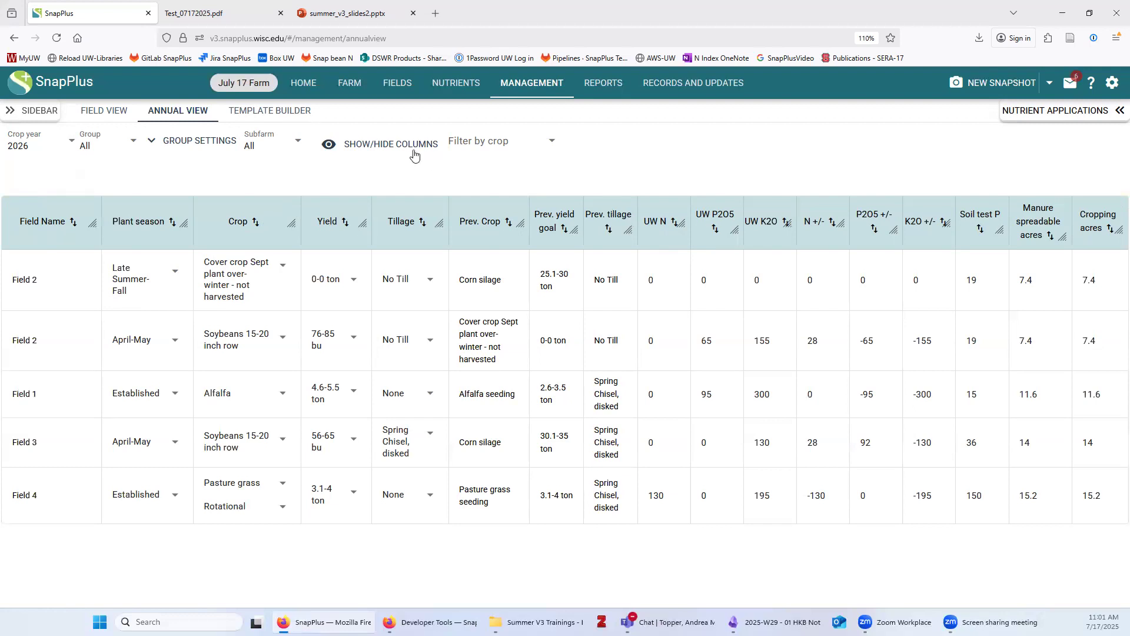
Hide the Prev. crop, Prev. yield goal and Prev. tillage columns
left_click(365, 148)
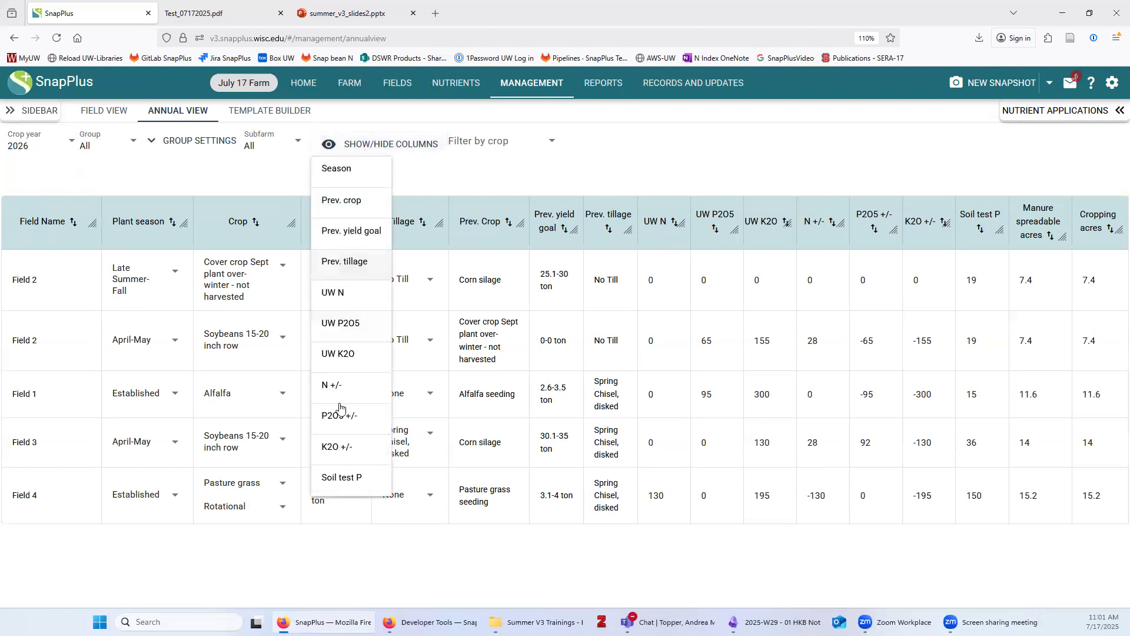
left_click(356, 206)
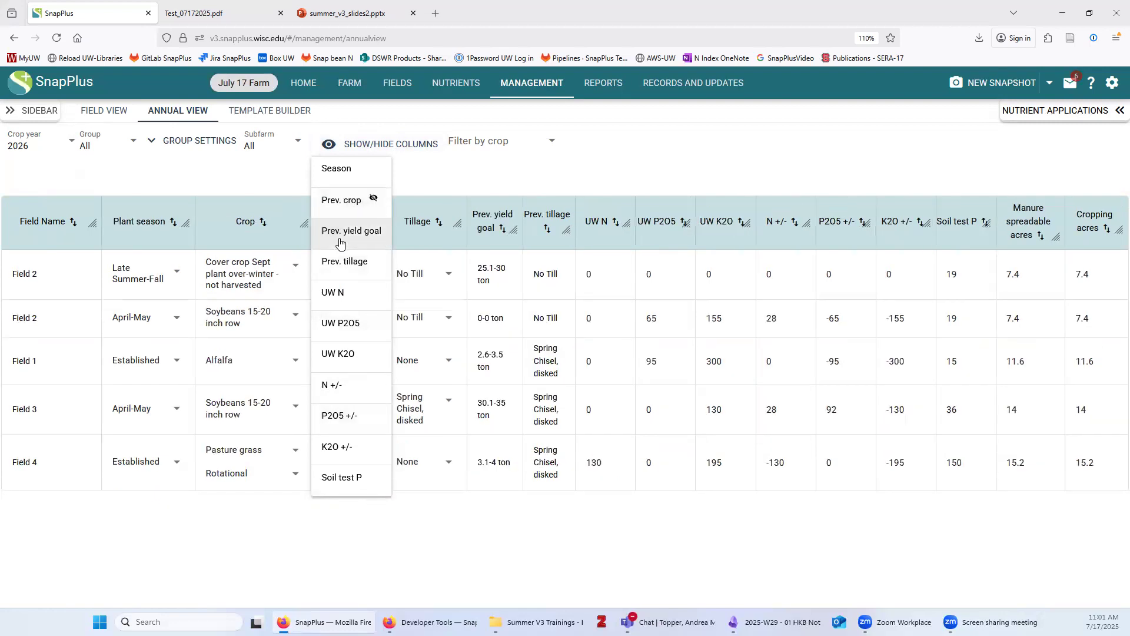
left_click(341, 237)
left_click(340, 260)
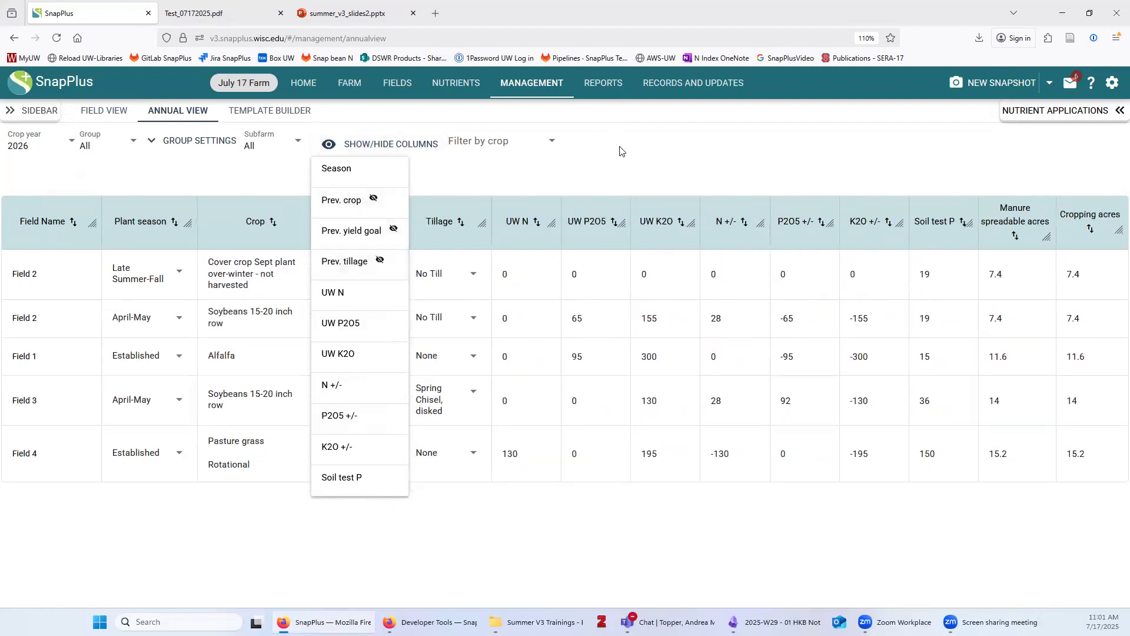
left_click(705, 157)
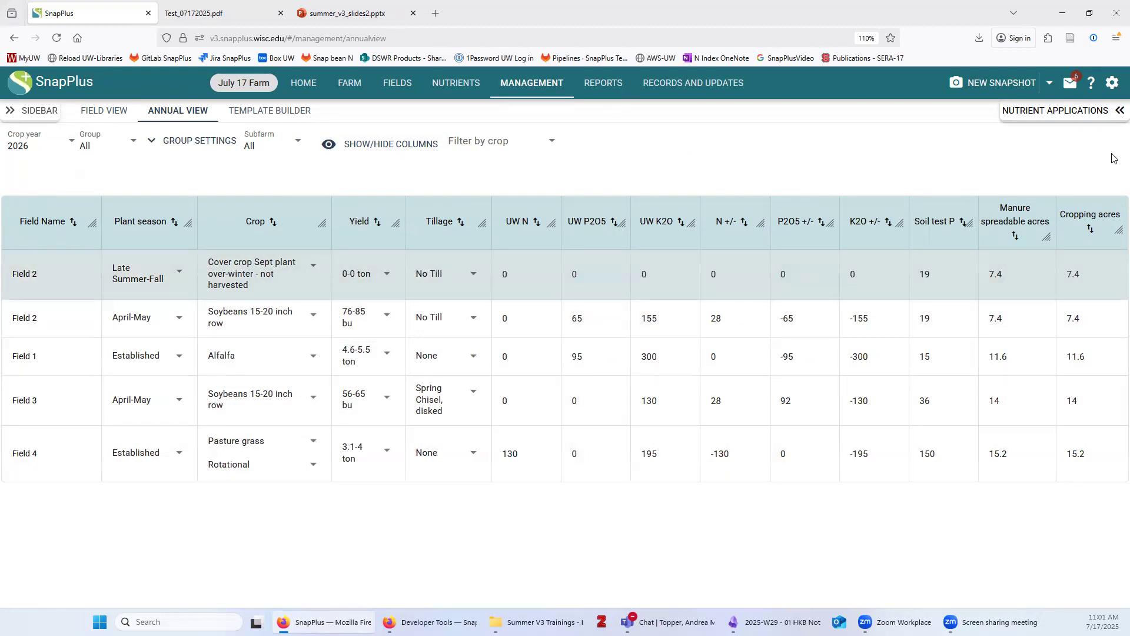
left_click(1037, 118)
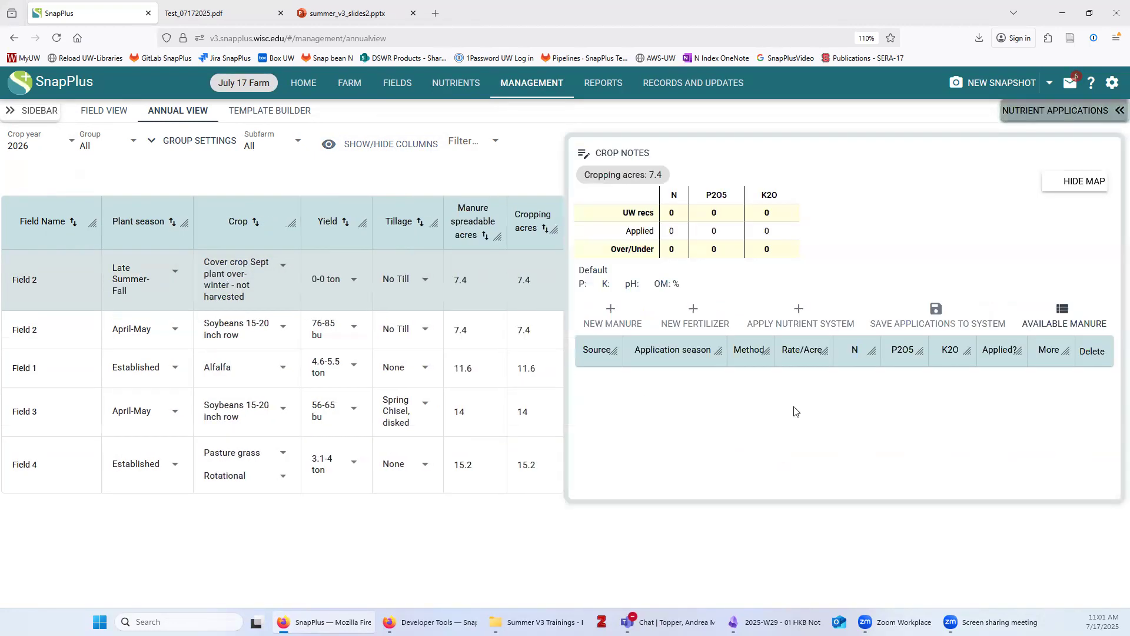
Review 2026 nutrients for Fields 2, 1 and 3, the manure-by-season summary and crop filter
left_click(124, 332)
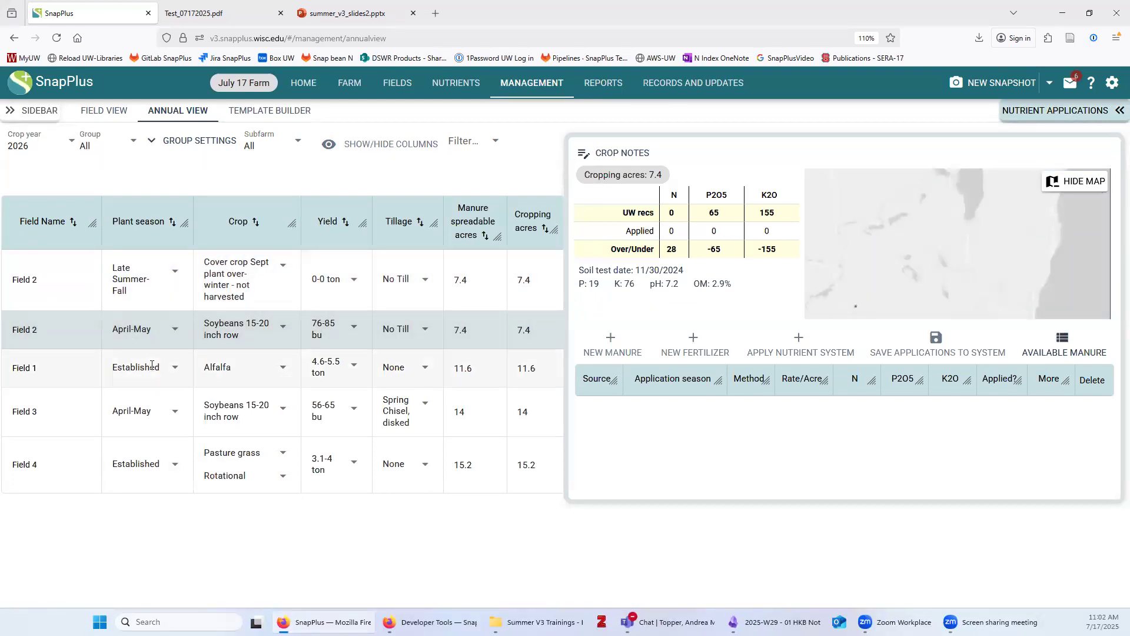
left_click(144, 376)
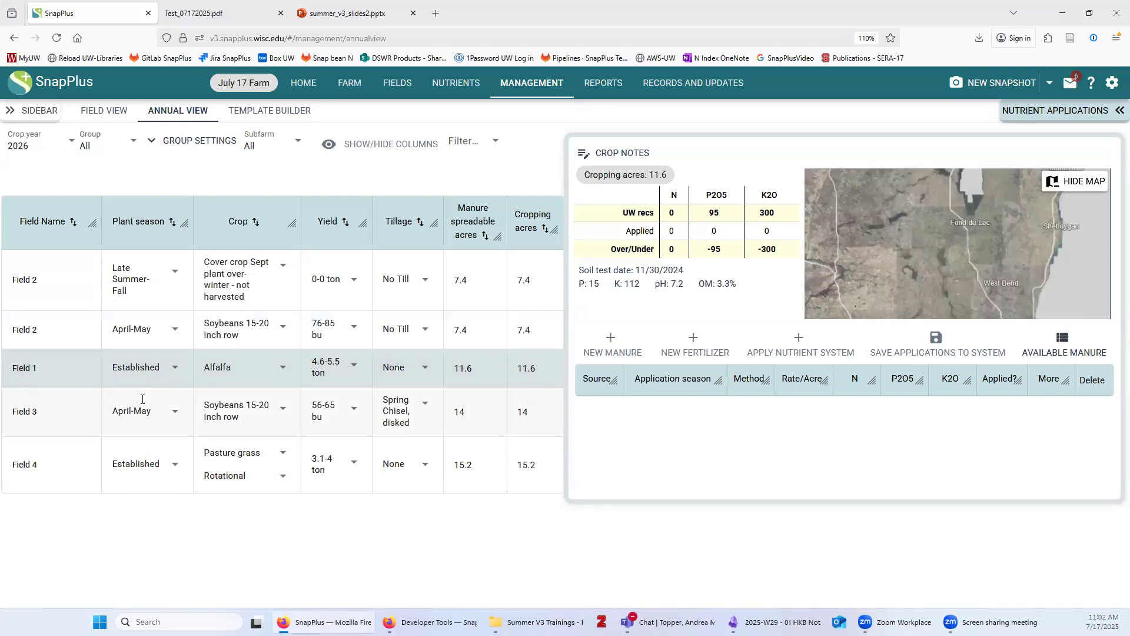
left_click(151, 419)
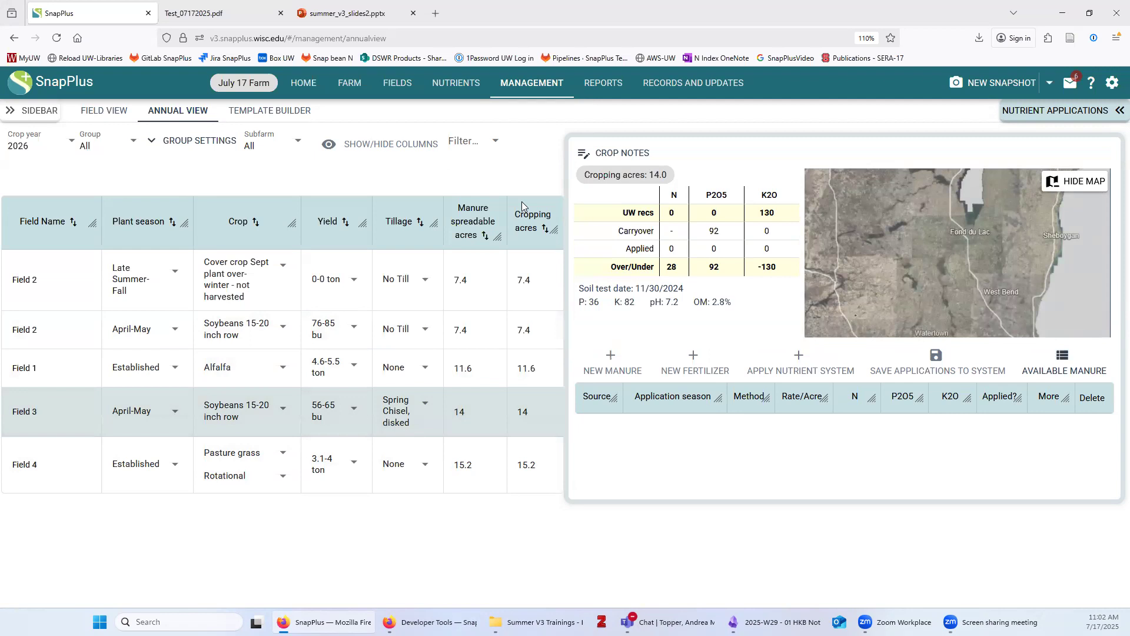
left_click(1063, 363)
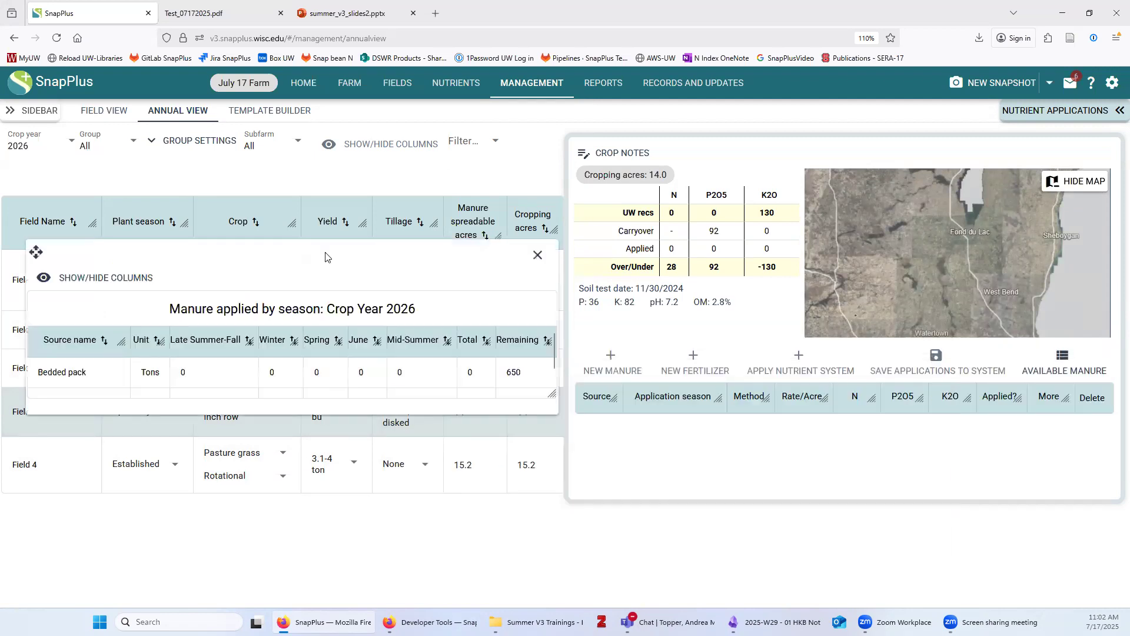
left_click(535, 256)
left_click(537, 257)
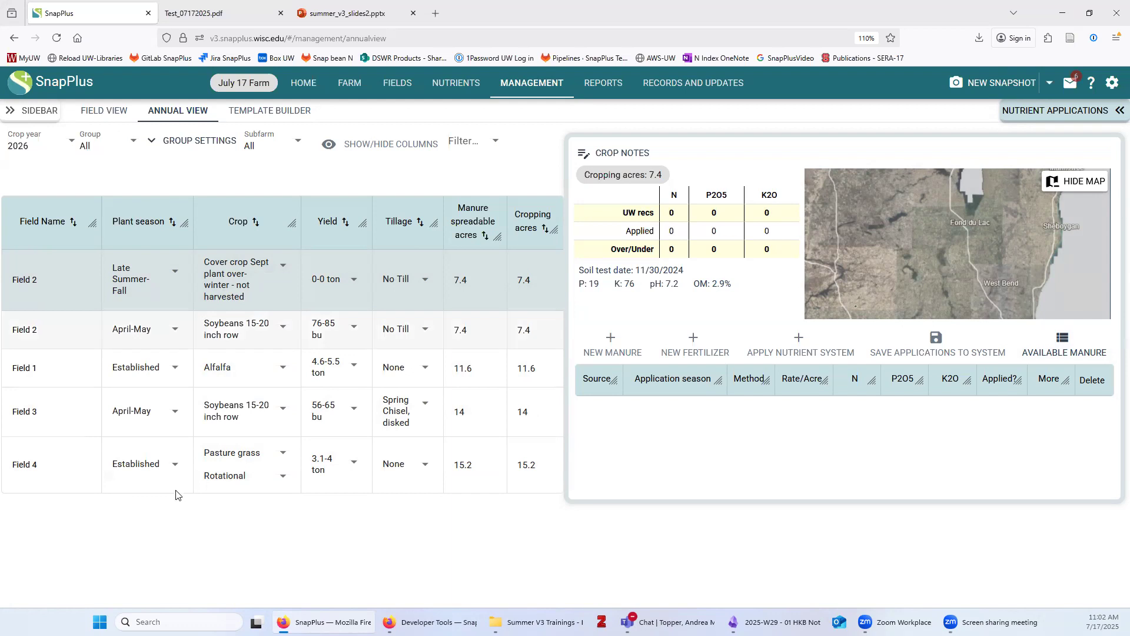
left_click(469, 143)
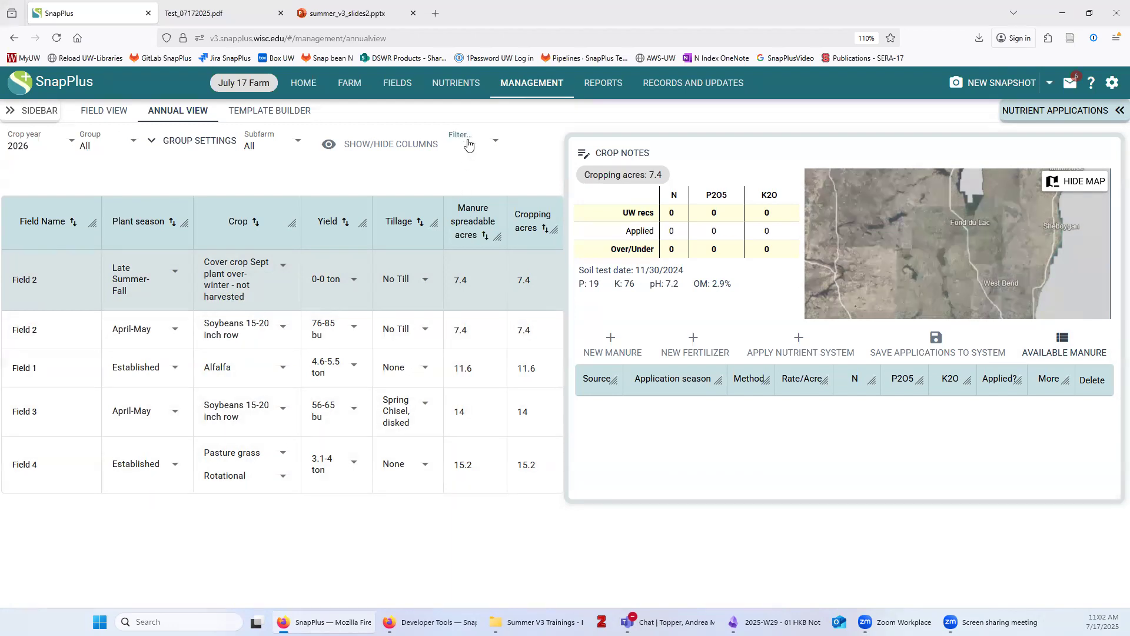
left_click(469, 145)
Collapse the nutrient panel, filter the table to Alfalfa, then clear the crop filter
left_click(1059, 116)
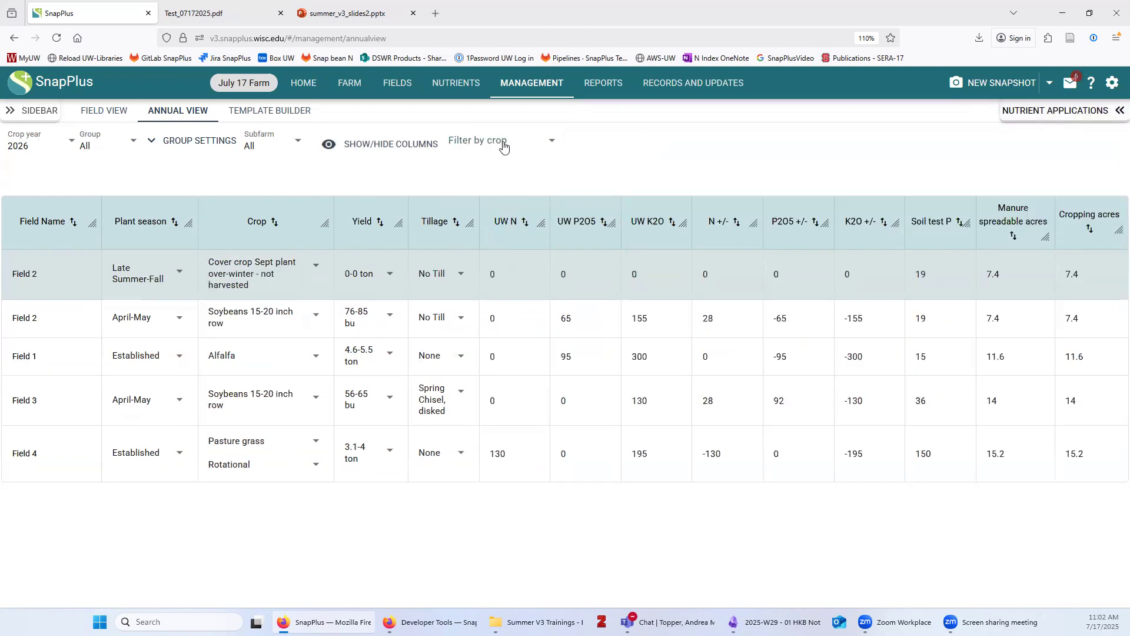
left_click(503, 146)
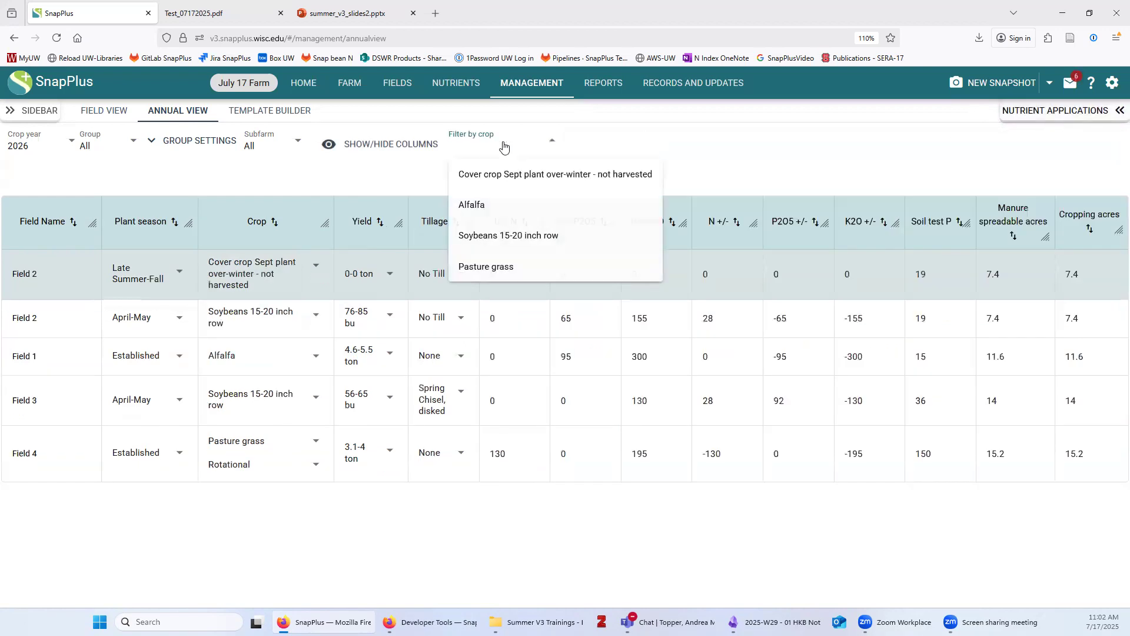
left_click(479, 206)
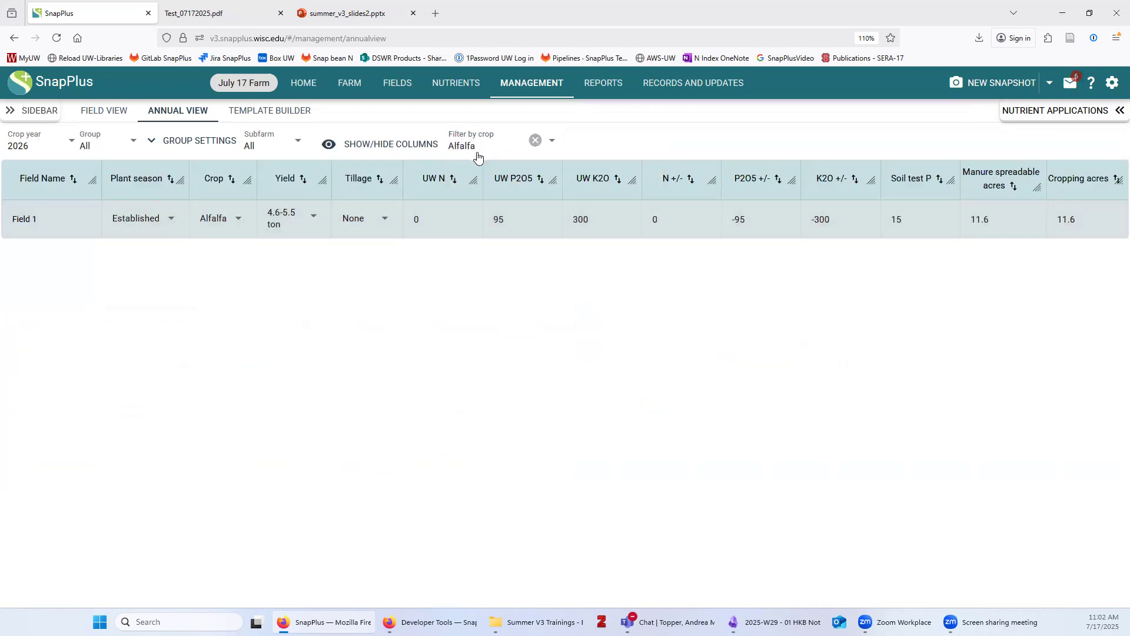
left_click(536, 141)
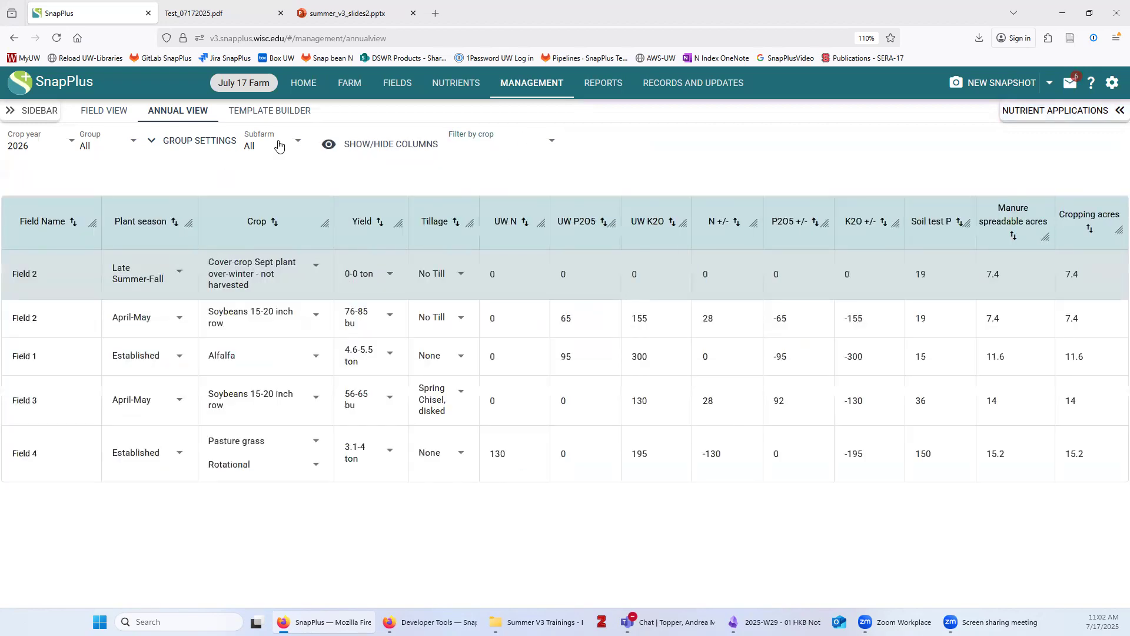
Set the Subfarm filter to Bucky's so only Field 1 and Field 2 show
left_click(279, 146)
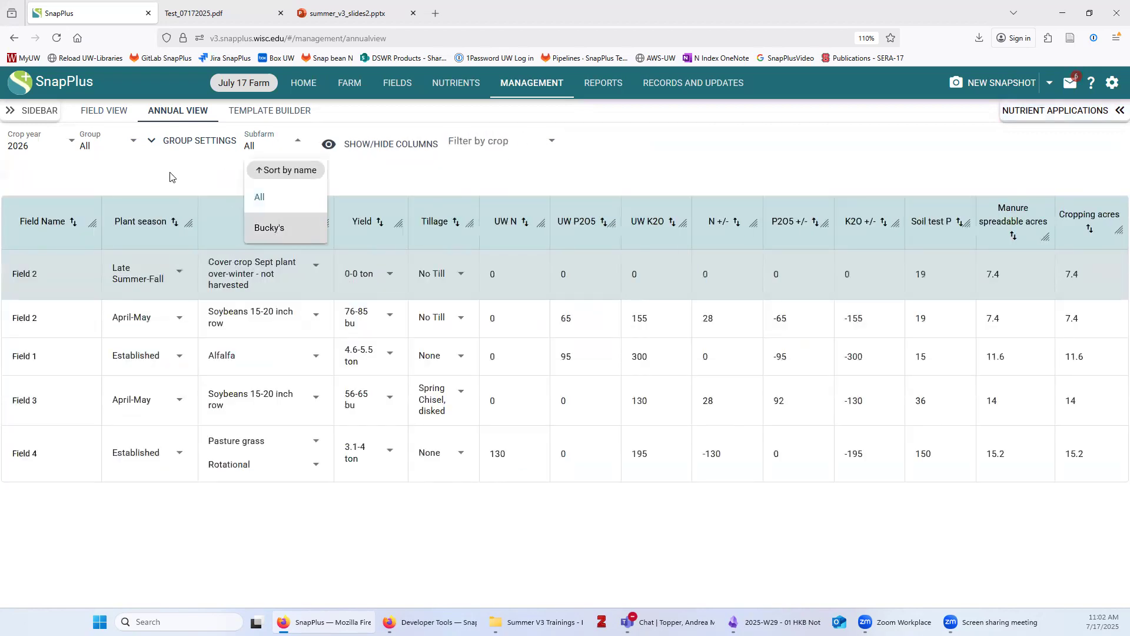
left_click(280, 230)
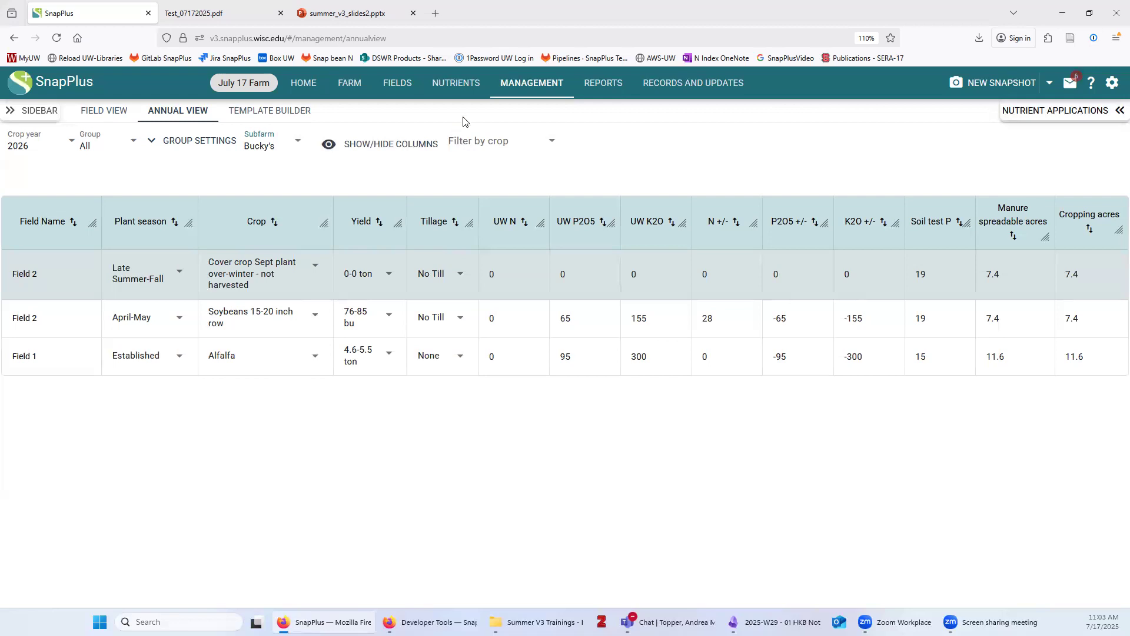
left_click(282, 113)
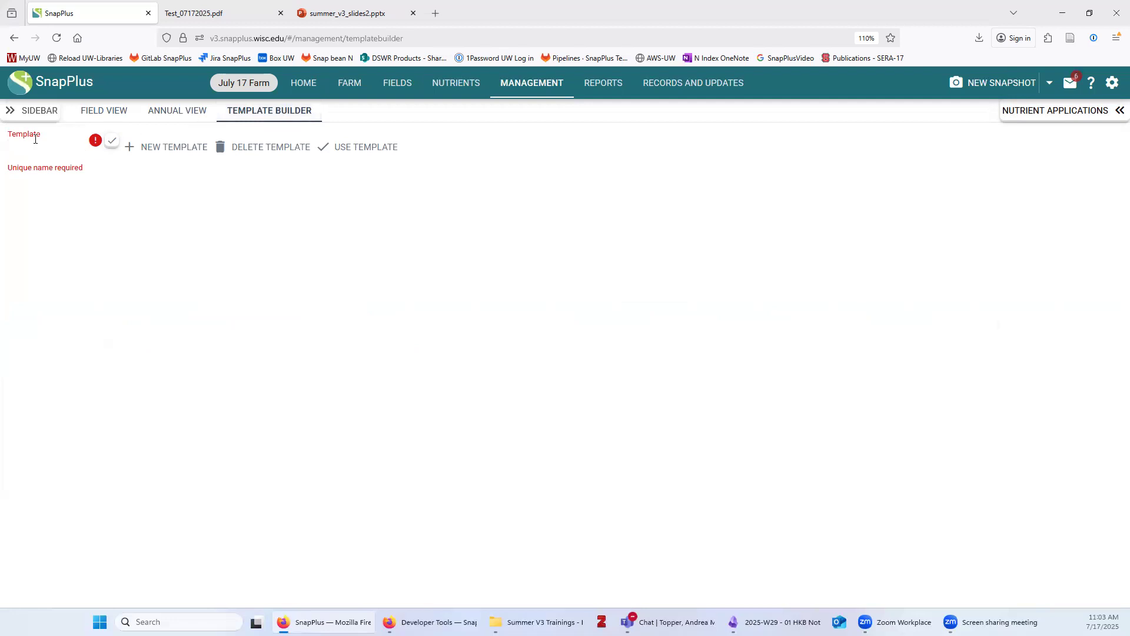
Enter Cg-Sg as the new template's name
type("Cg-Sg")
key("Return")
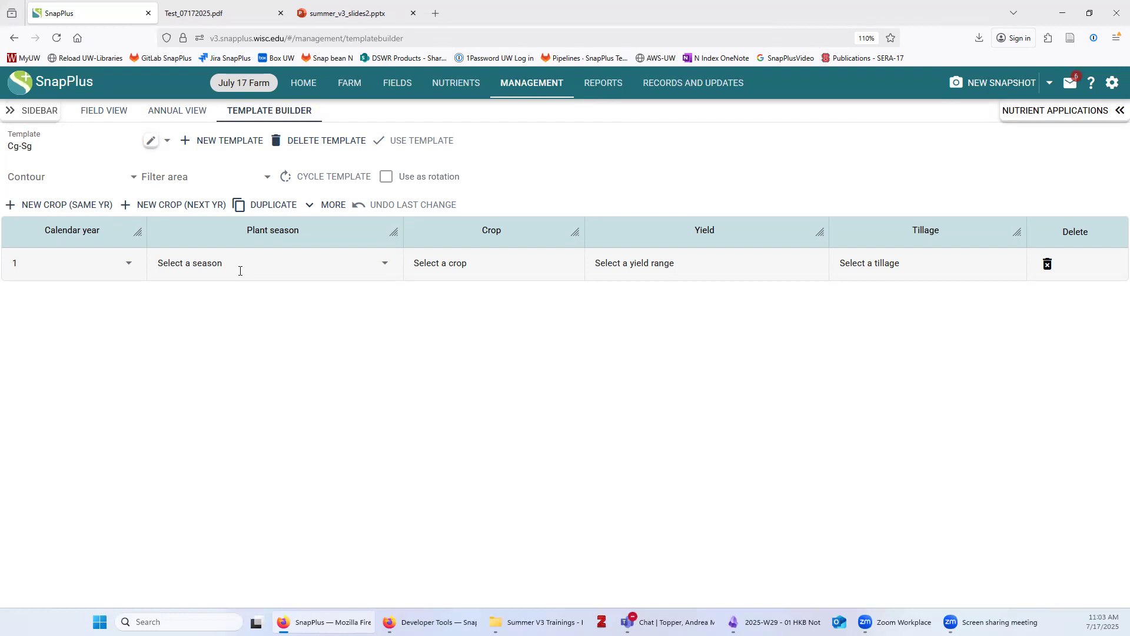
Set year 1 to April-May Corn grain, 191-210 bu, No Till
left_click(227, 265)
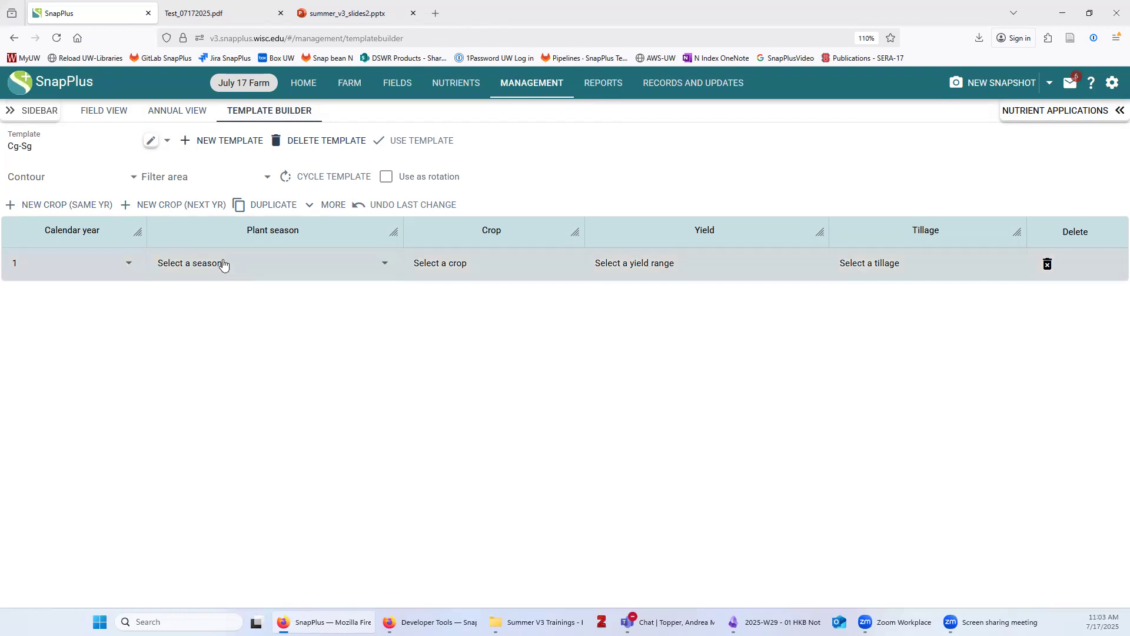
left_click(210, 321)
left_click(449, 266)
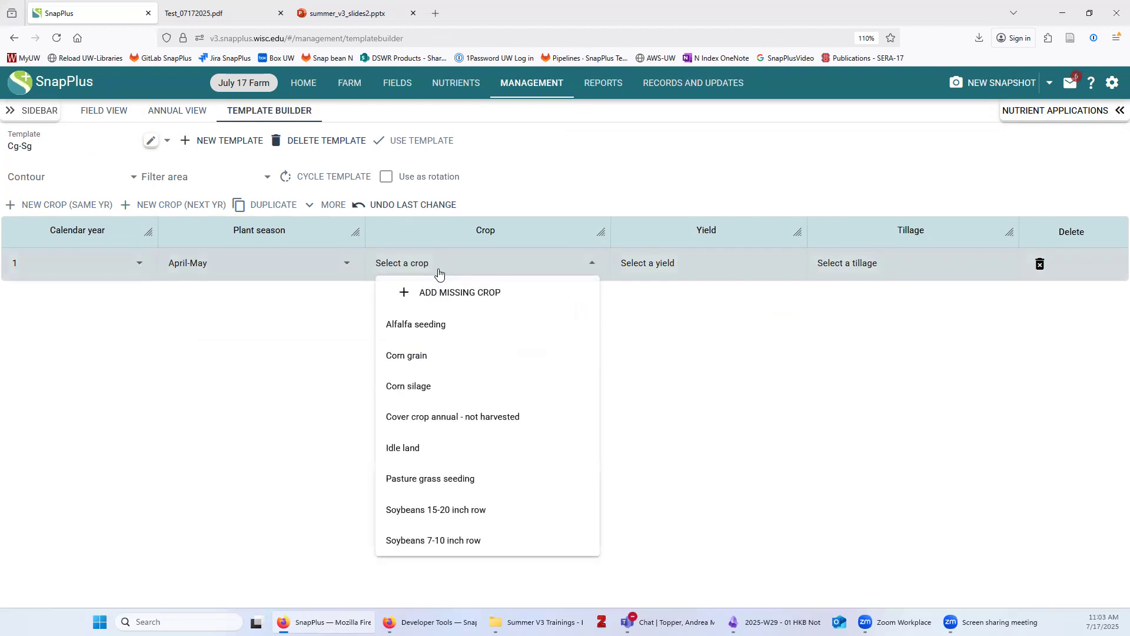
left_click(421, 356)
left_click(673, 267)
left_click(606, 476)
left_click(856, 262)
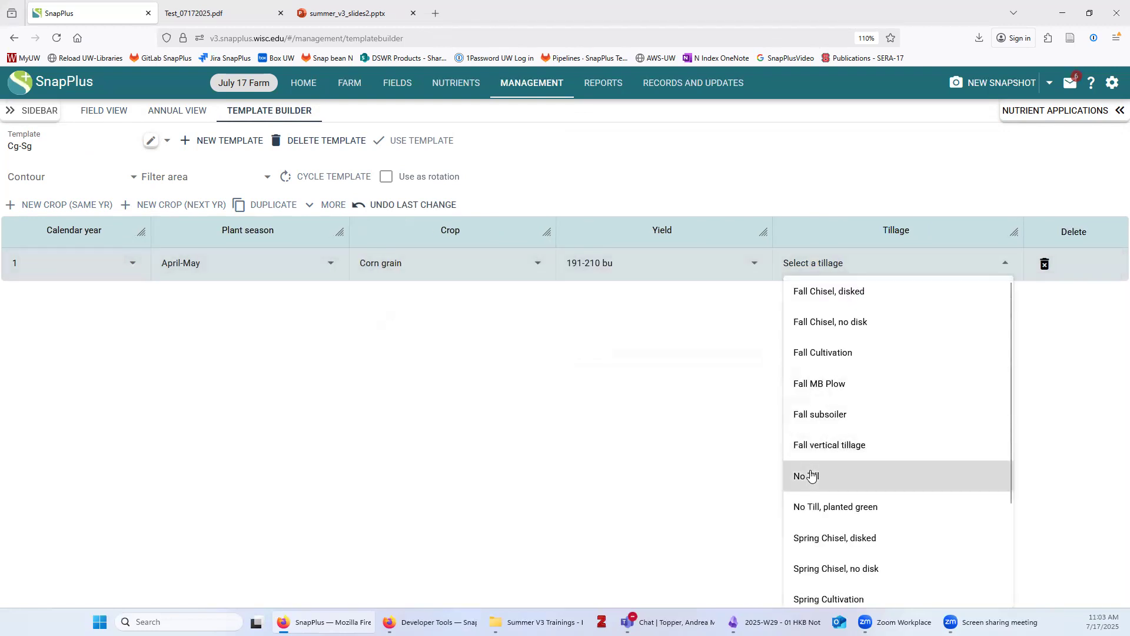
left_click(815, 476)
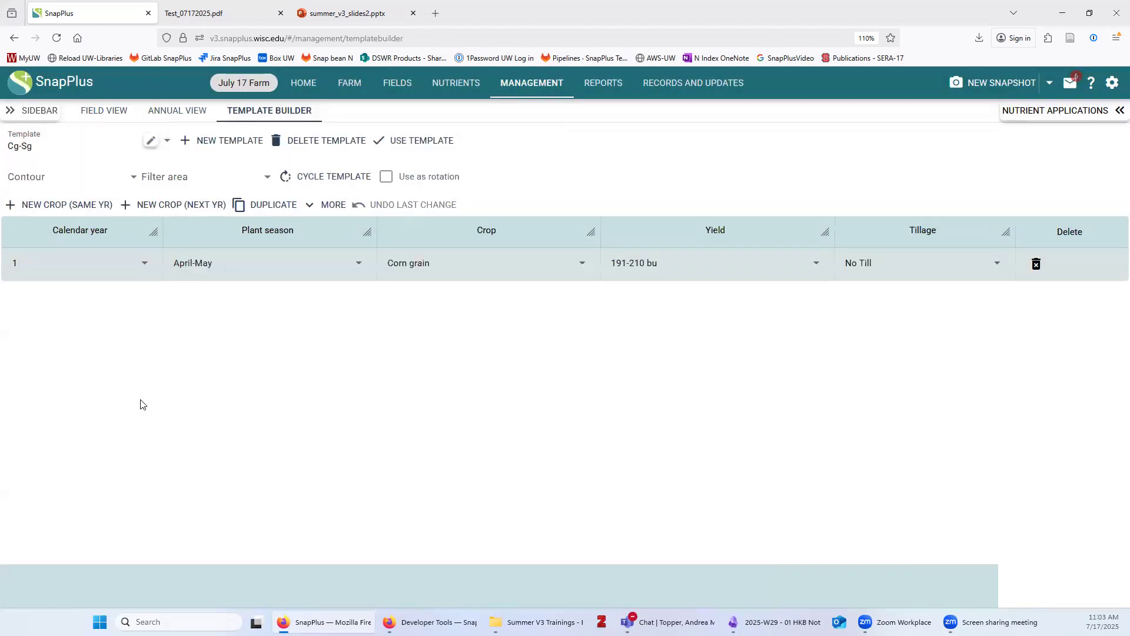
Add year 2 as April-May Soybeans 15-20 inch row, 76-85 bu, No Till
left_click(186, 204)
left_click(224, 299)
left_click(209, 332)
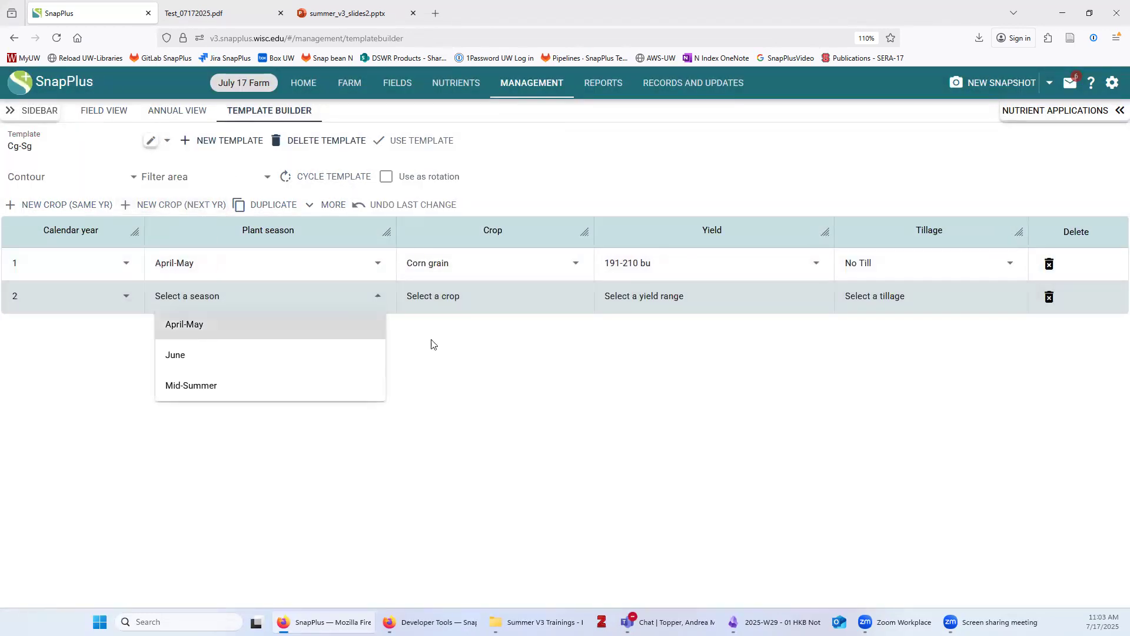
left_click(416, 298)
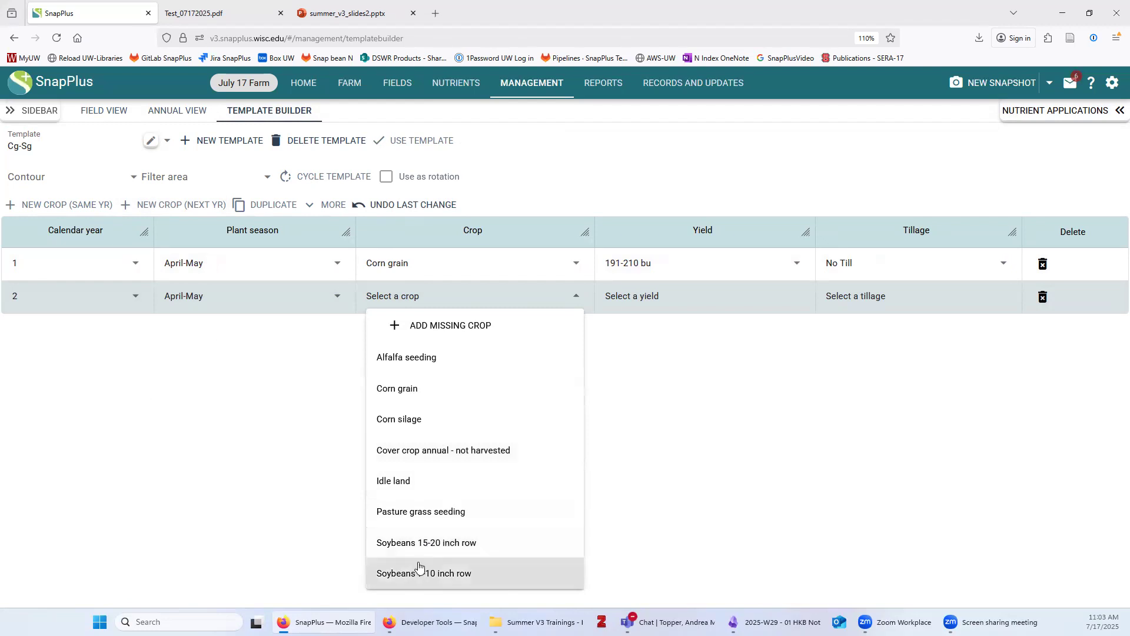
left_click(434, 543)
left_click(681, 296)
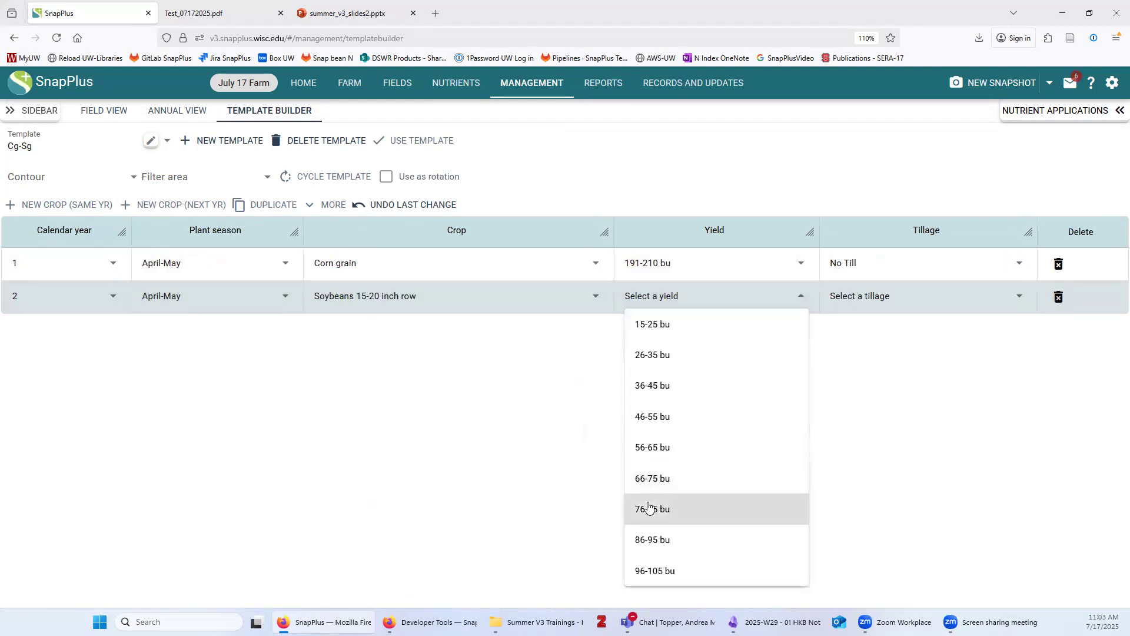
left_click(642, 509)
left_click(874, 296)
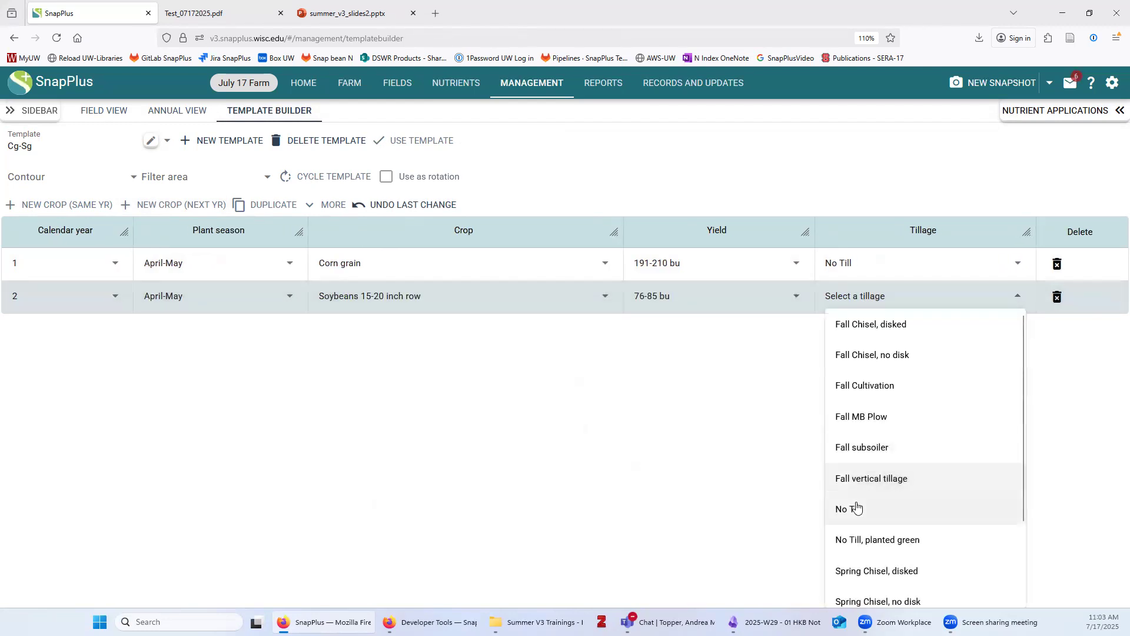
left_click(924, 509)
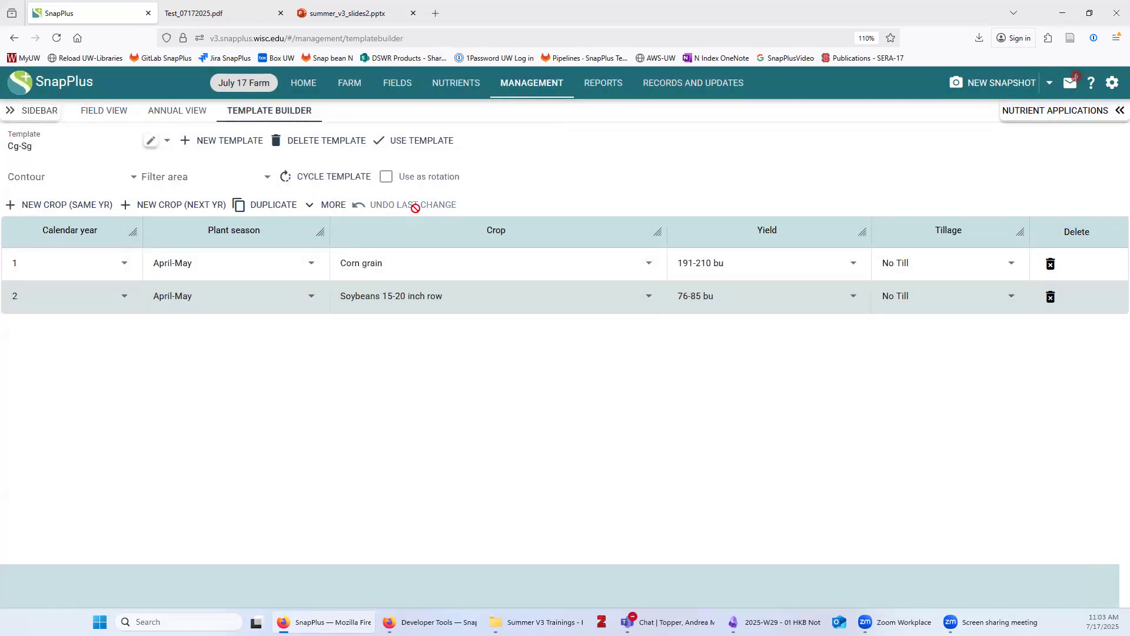
Duplicate the corn and soybean years as years 3 and 4
left_click(272, 203)
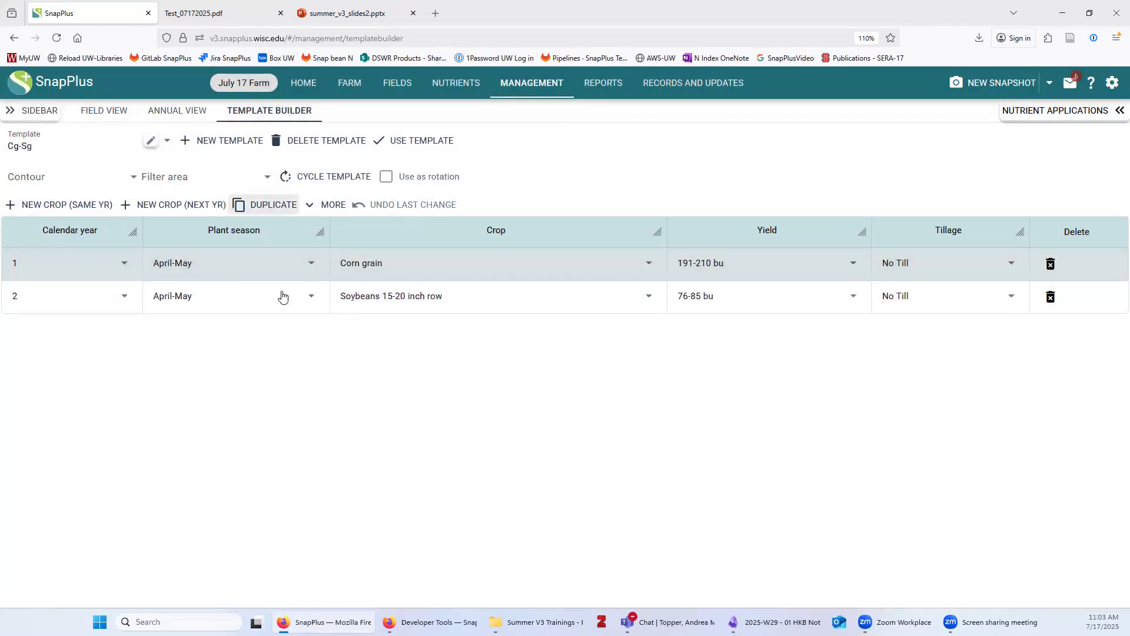
left_click(284, 292)
left_click(388, 296)
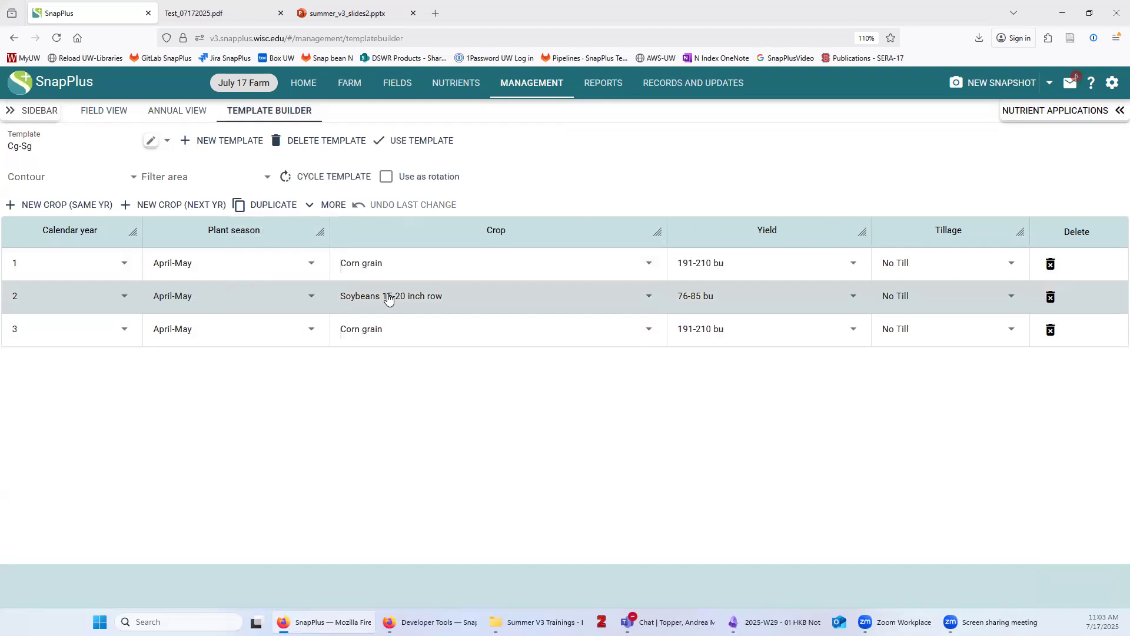
left_click(271, 204)
left_click(286, 292)
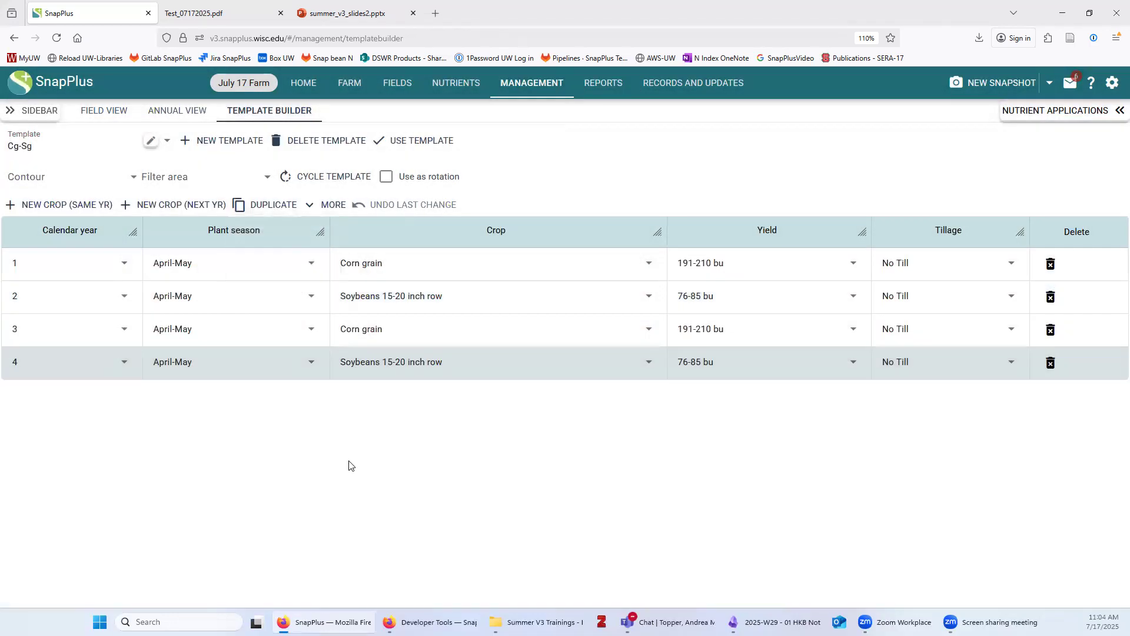
left_click(423, 269)
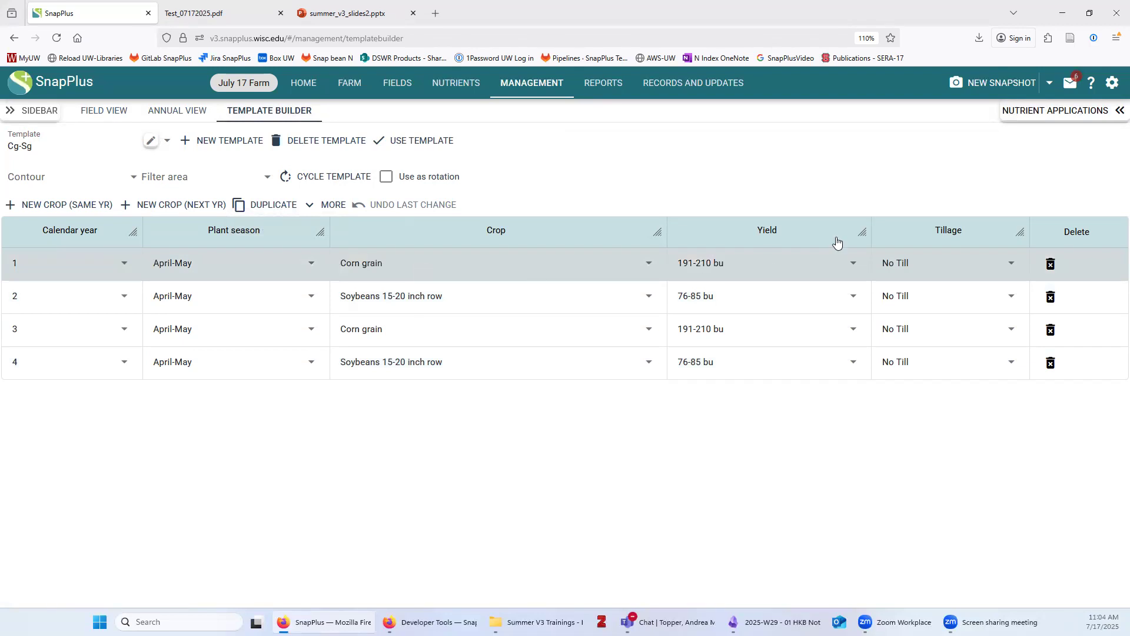
left_click(1056, 113)
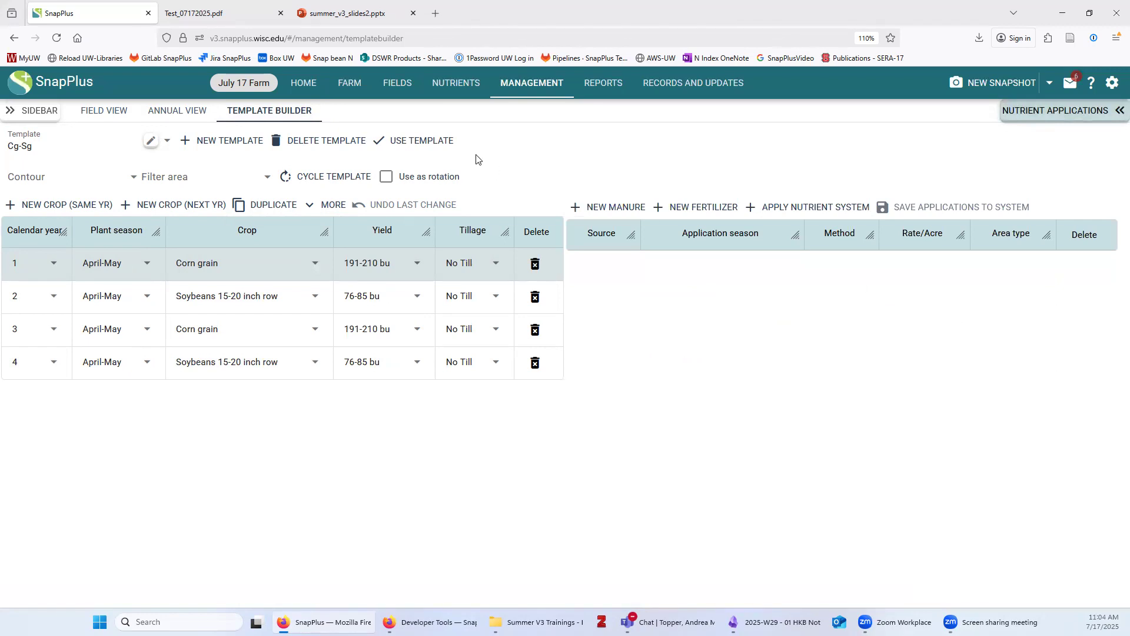
Add a year-1 manure application: Bedded pack, Spring, Unincorporated, 10 tons per acre
left_click(618, 208)
left_click(597, 285)
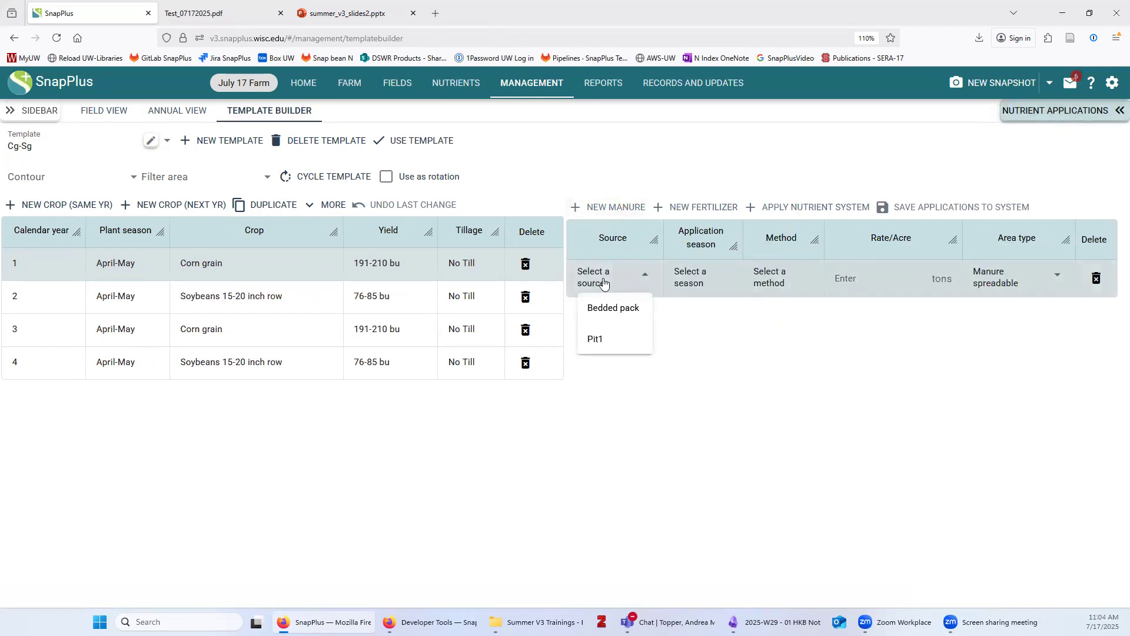
left_click(613, 308)
left_click(699, 278)
left_click(708, 363)
left_click(771, 281)
left_click(785, 308)
left_click(892, 275)
type("10")
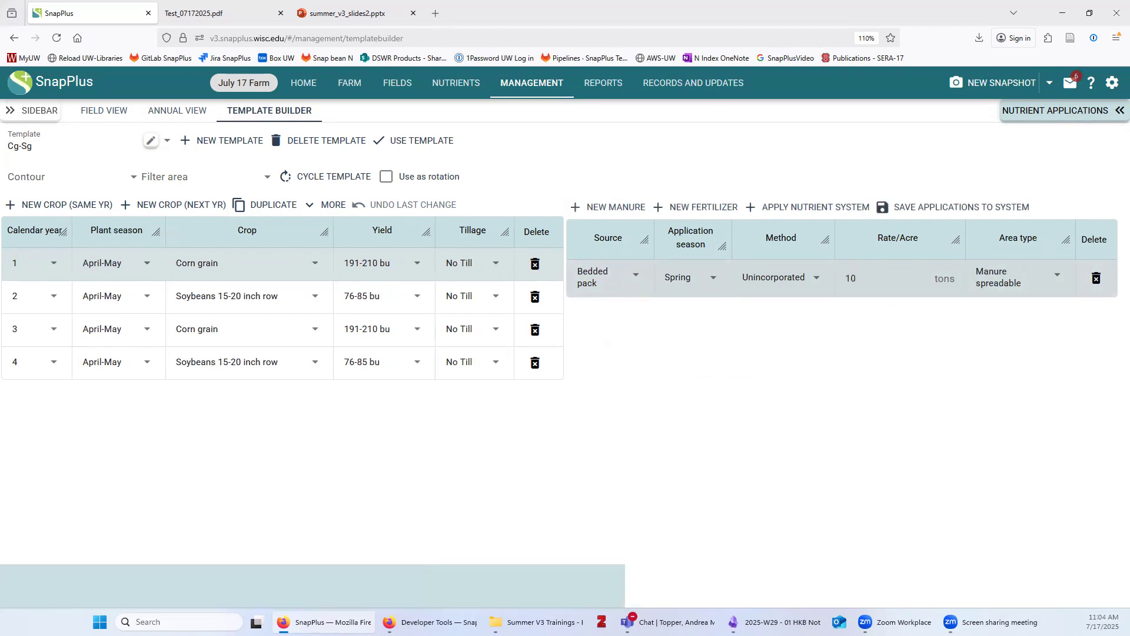
left_click(820, 345)
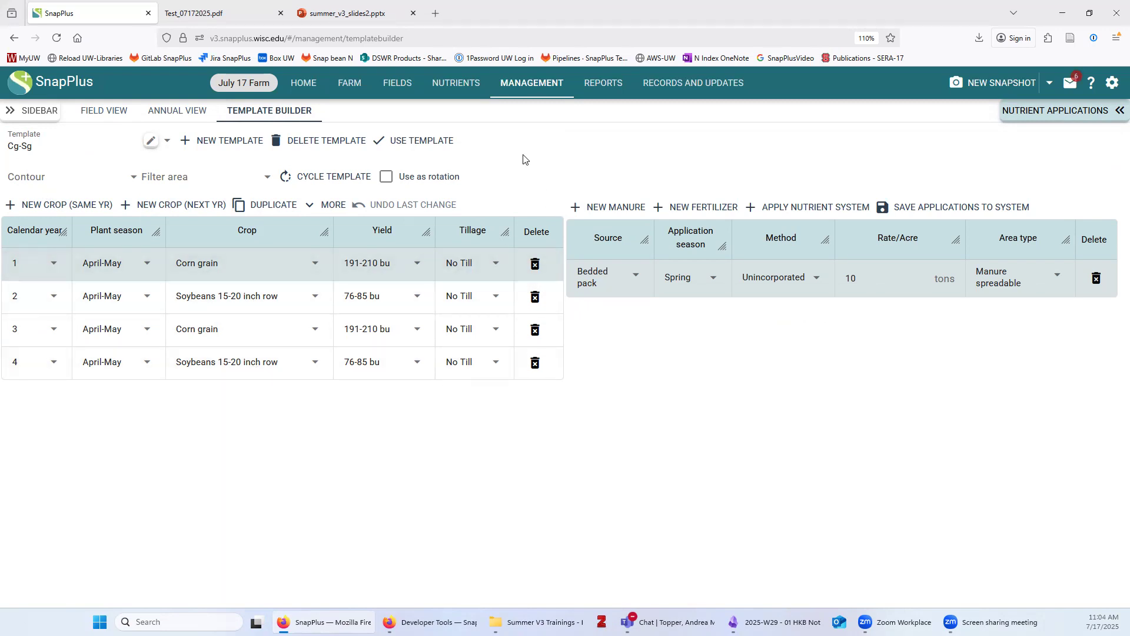
Choose Field 2 and Field 3 from all subfarms, placing Cg-Sg at end of sequence
left_click(416, 144)
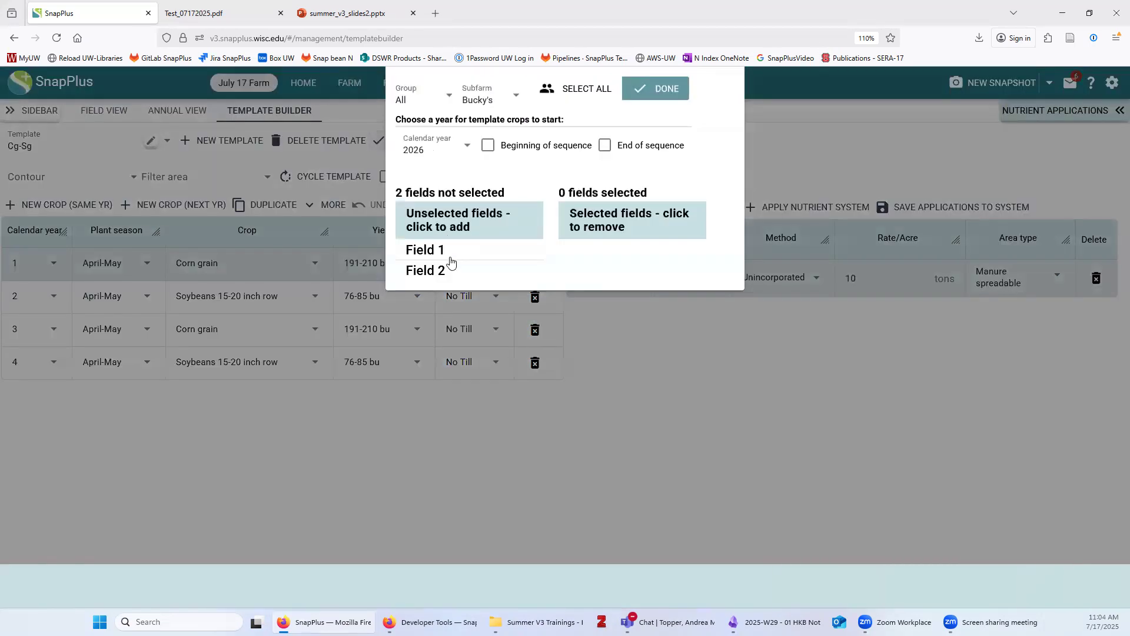
left_click(480, 102)
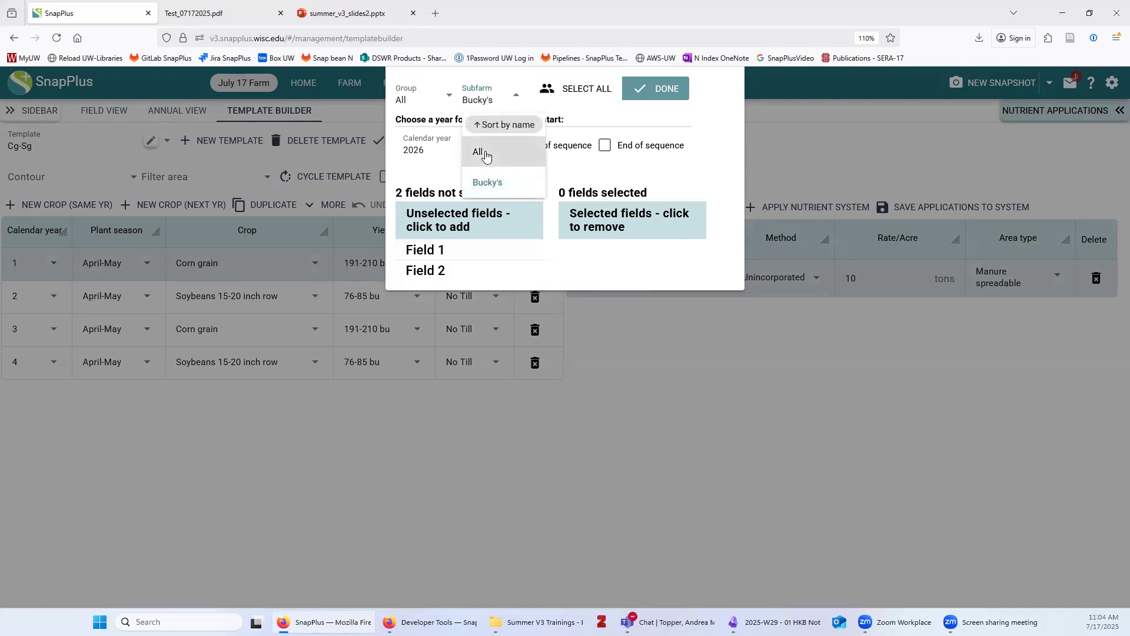
left_click(485, 156)
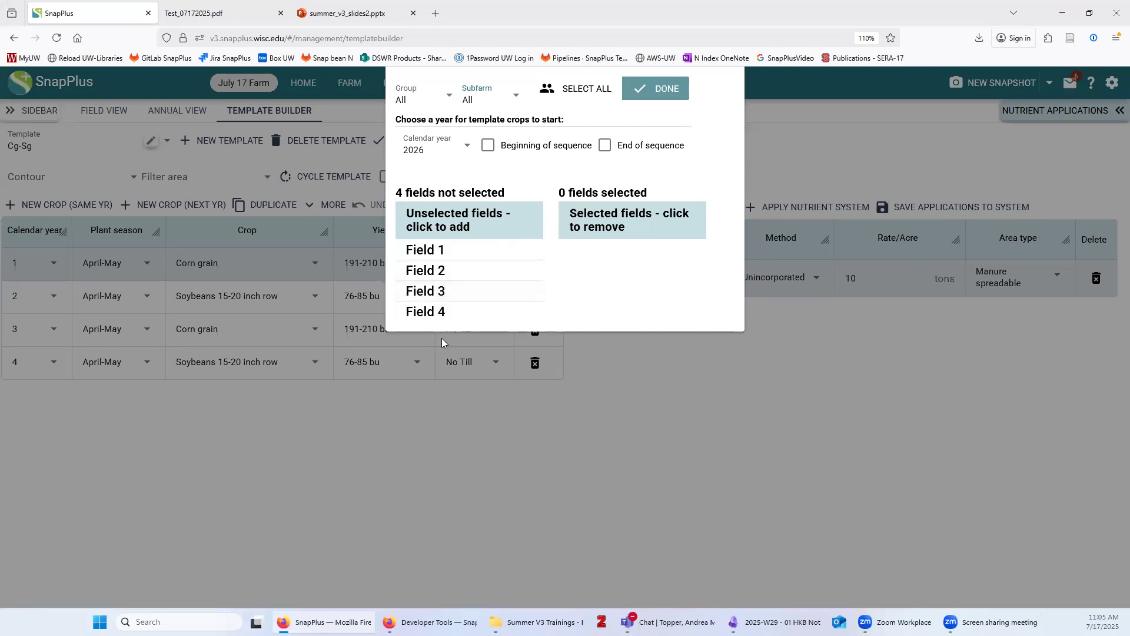
left_click(438, 272)
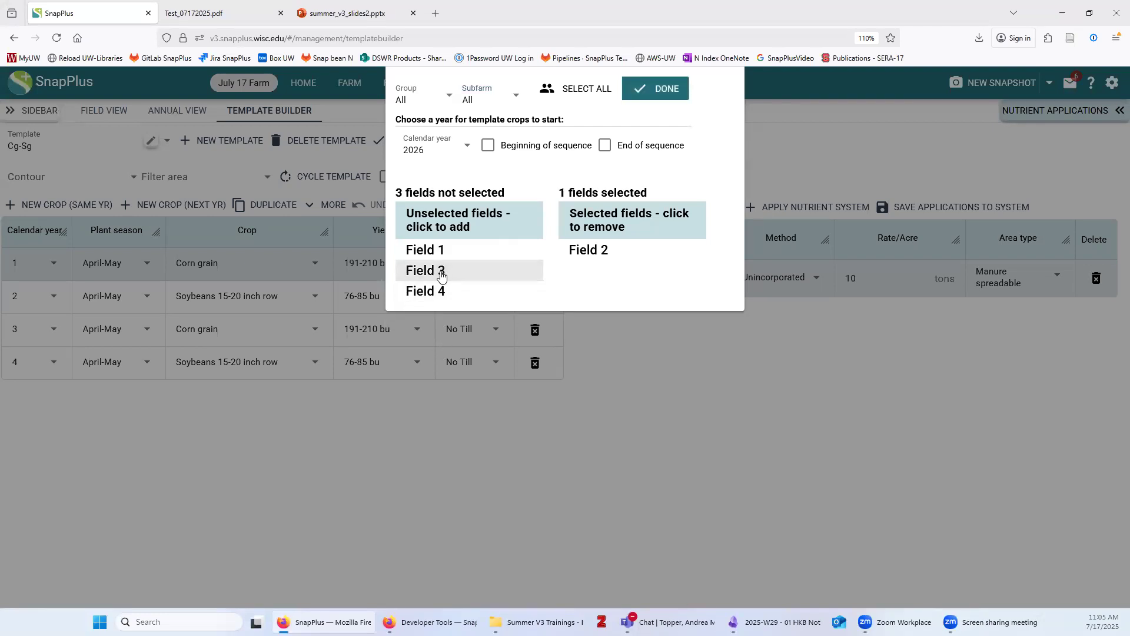
left_click(436, 272)
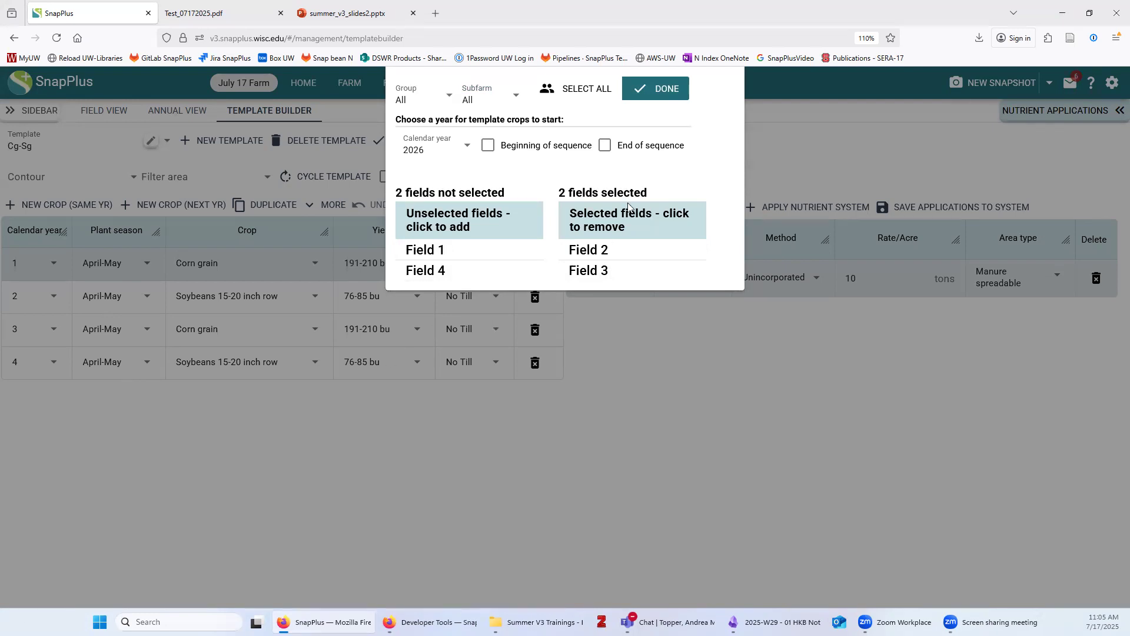
left_click(606, 145)
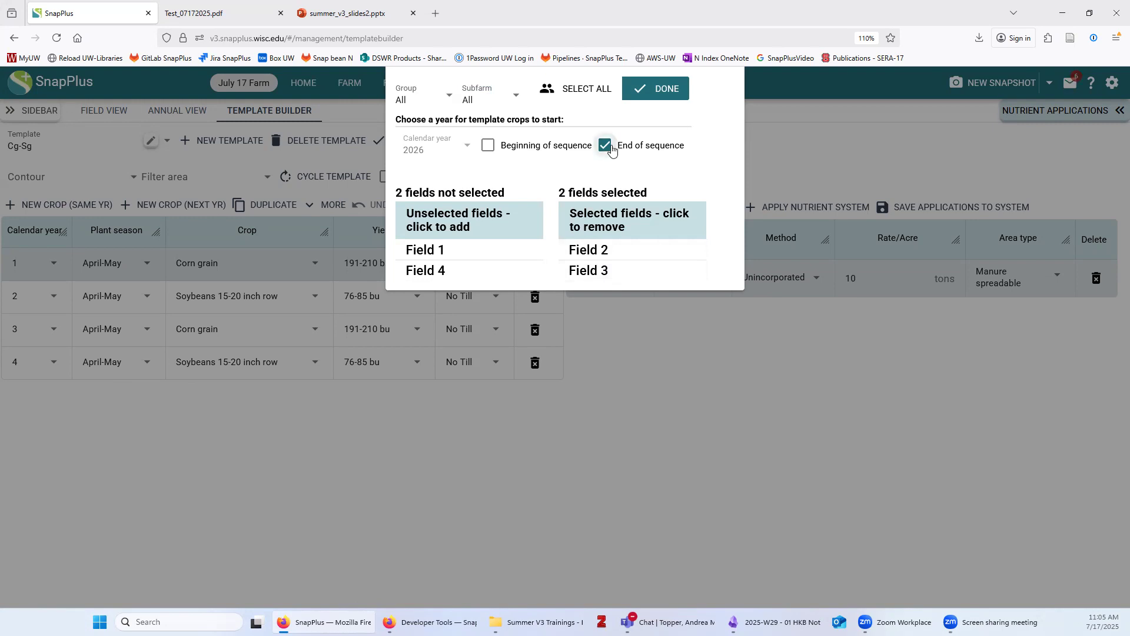
scroll(674, 94, "down", 2)
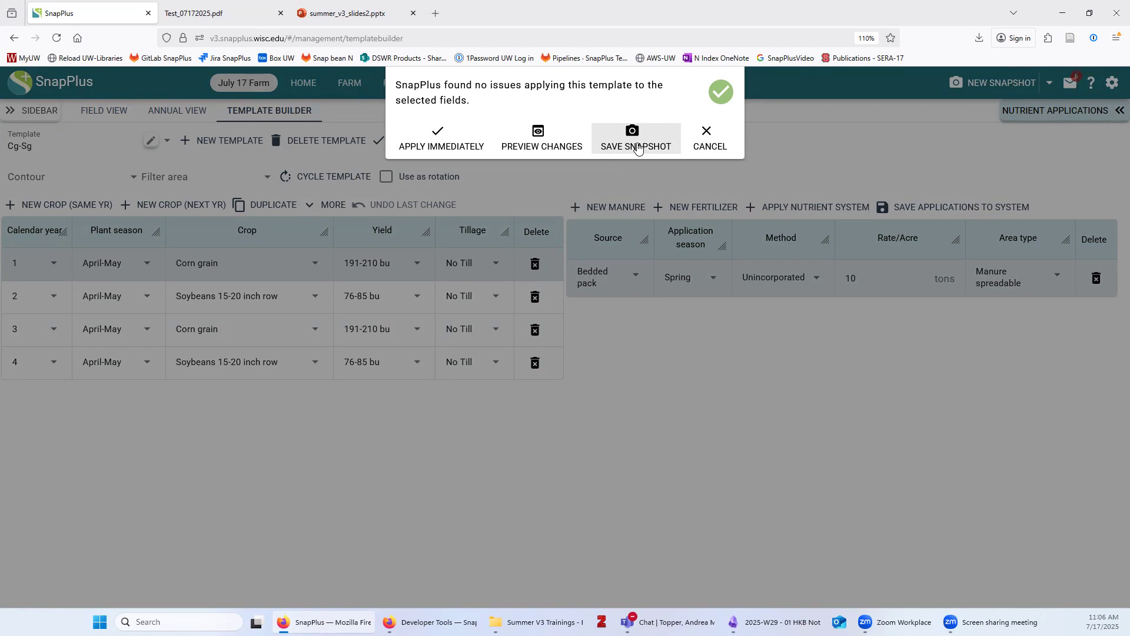
Use the Cg-Sg template and confirm the validation reports no issues for the selected fields
left_click(638, 148)
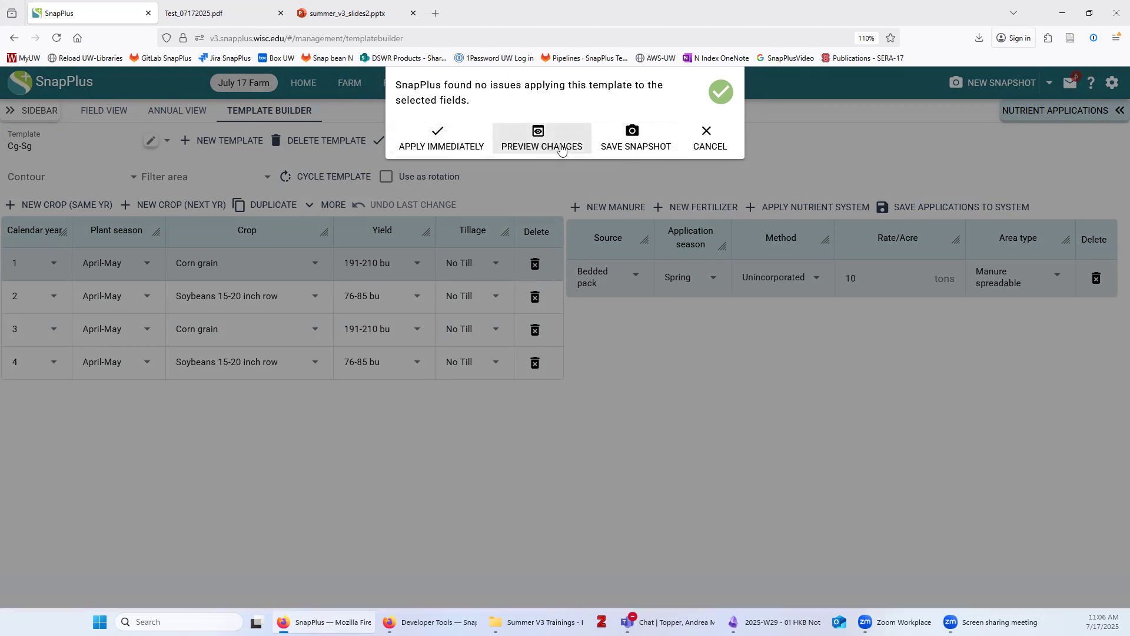
Preview Field 2's Cg-Sg years 2028–2031 and inspect the 2028 bedded pack at 10 ton/acre
left_click(537, 139)
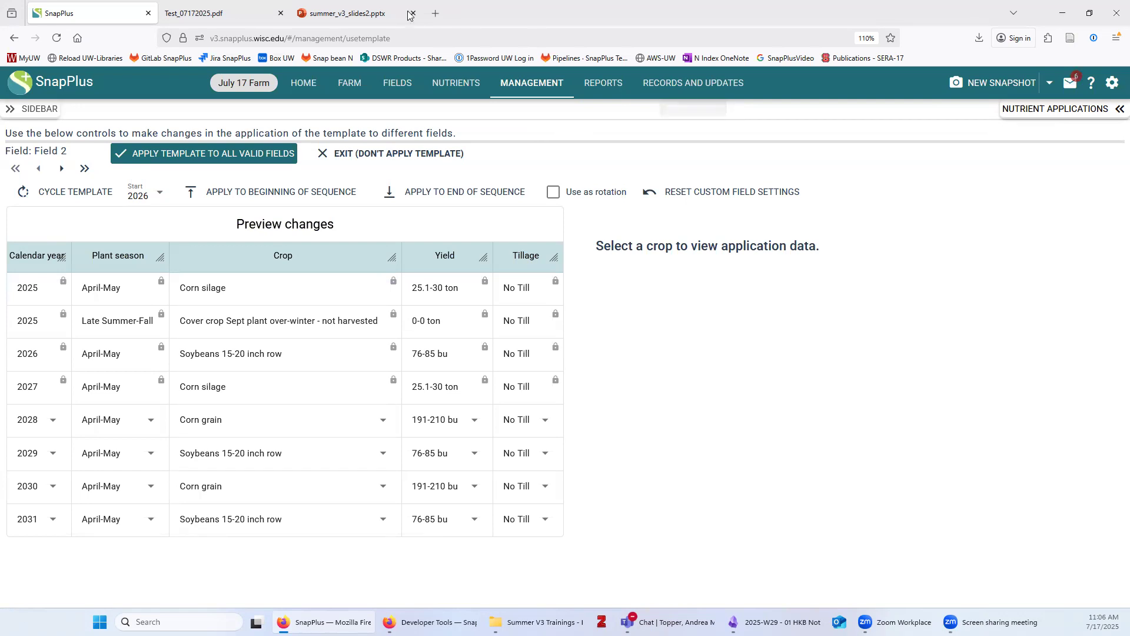
left_click_drag(32, 153, 69, 154)
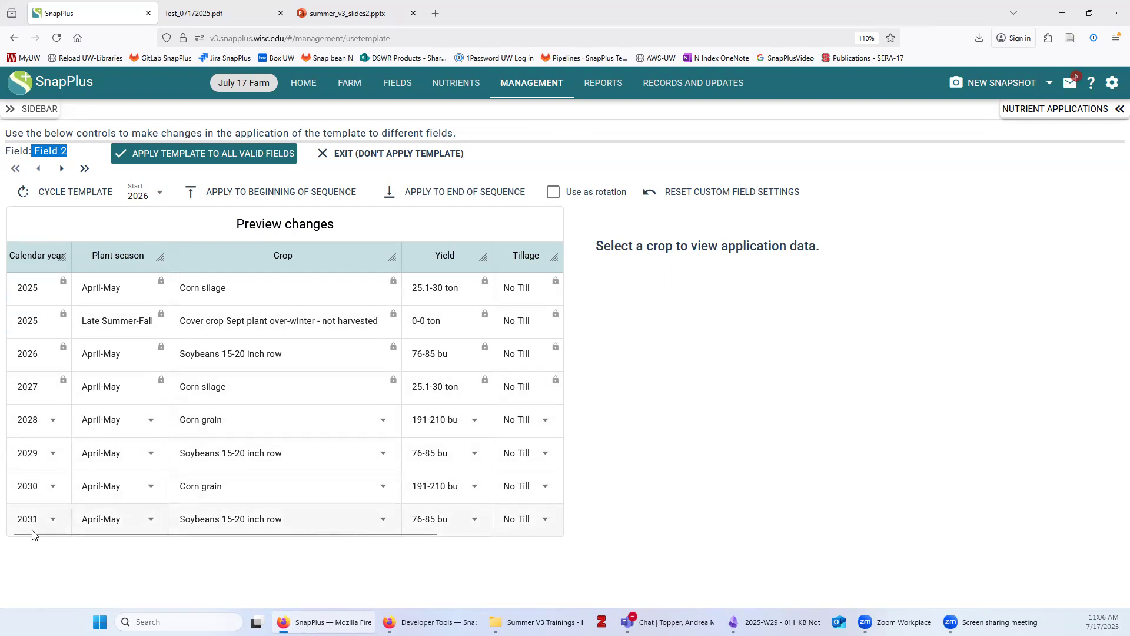
left_click(274, 418)
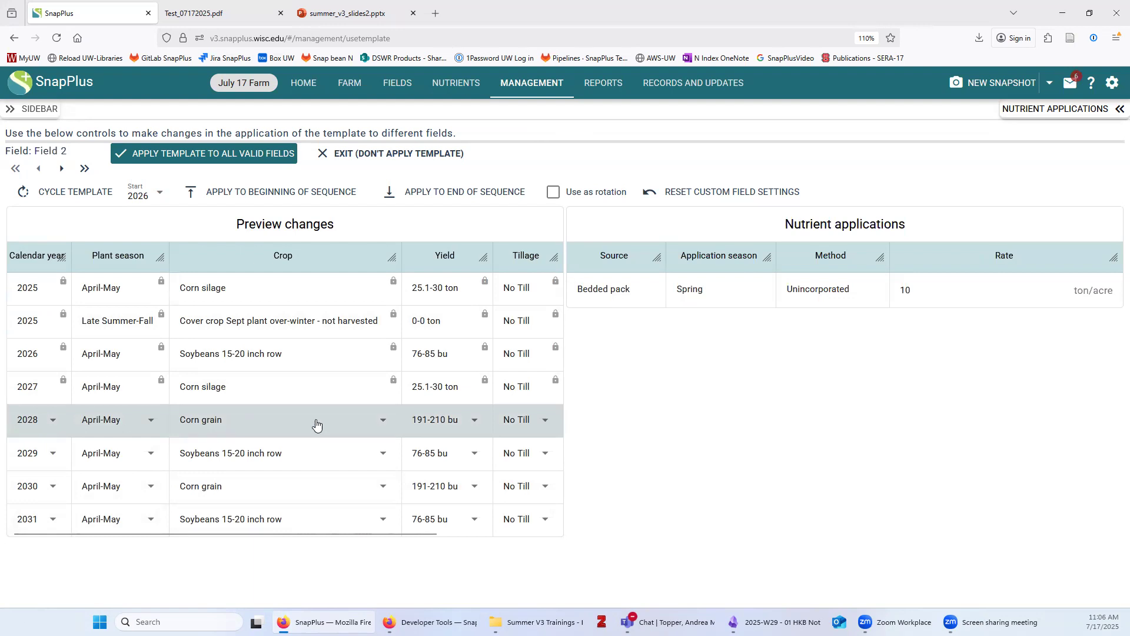
left_click(922, 298)
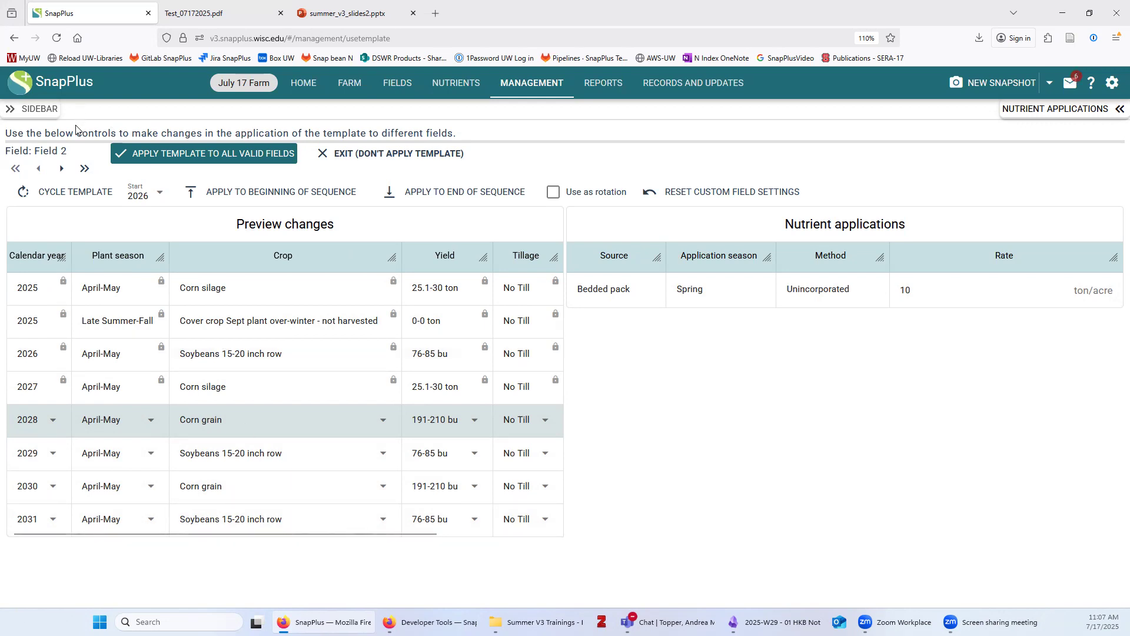
Review Field 3's Cg-Sg preview, then apply the template to all valid fields
left_click(61, 169)
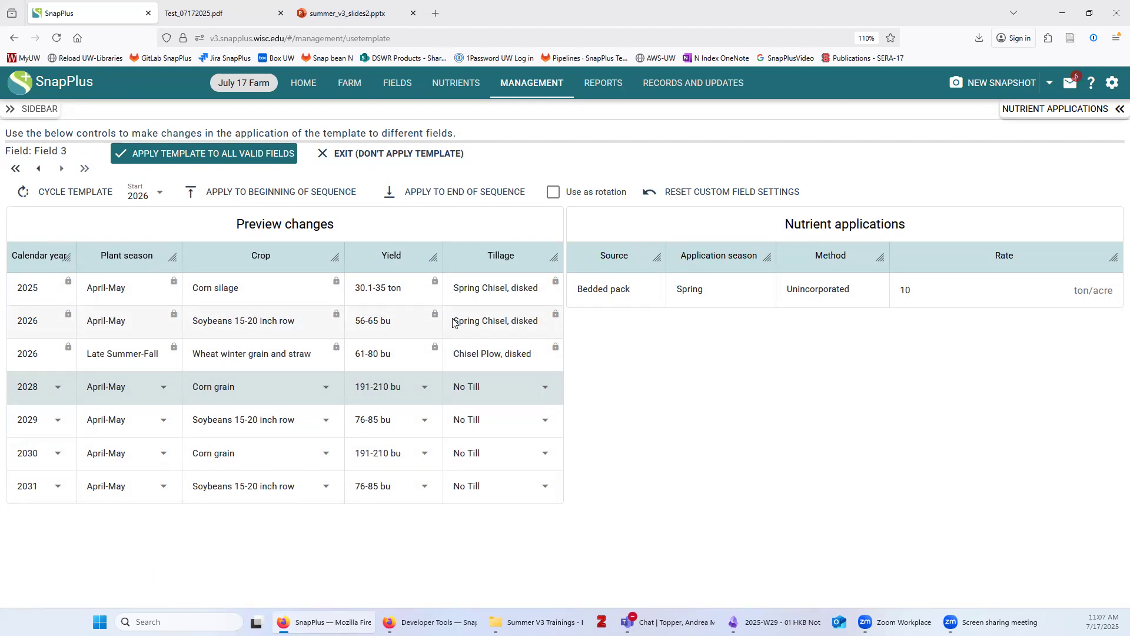
left_click(234, 154)
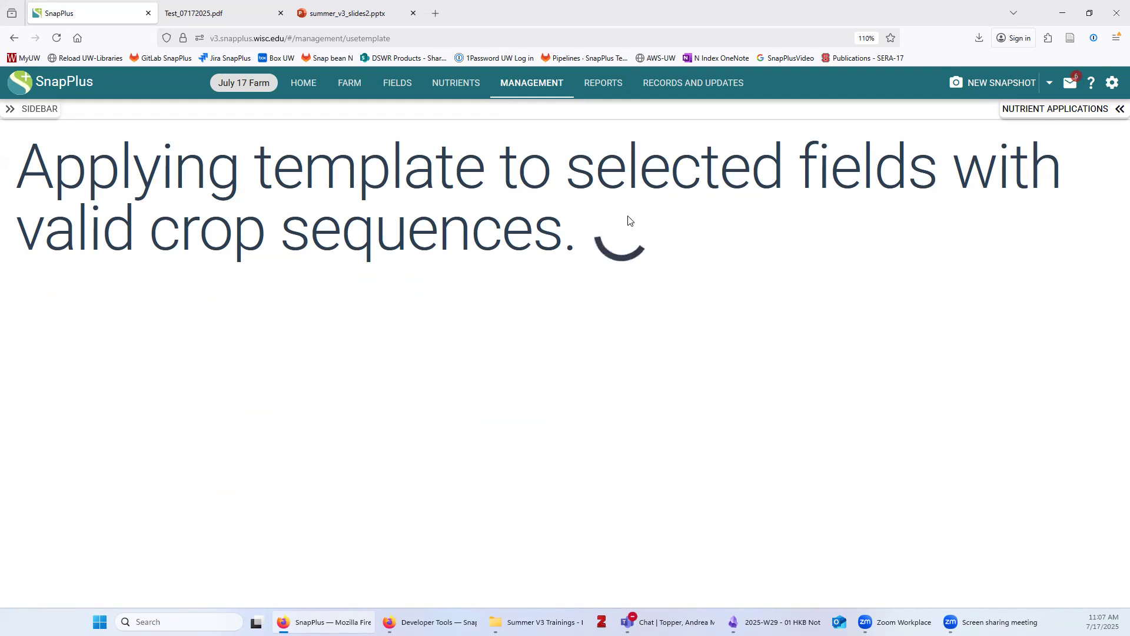
Return to the Template Builder showing the four-year Cg-Sg corn grain–soybean rotation
left_click(533, 87)
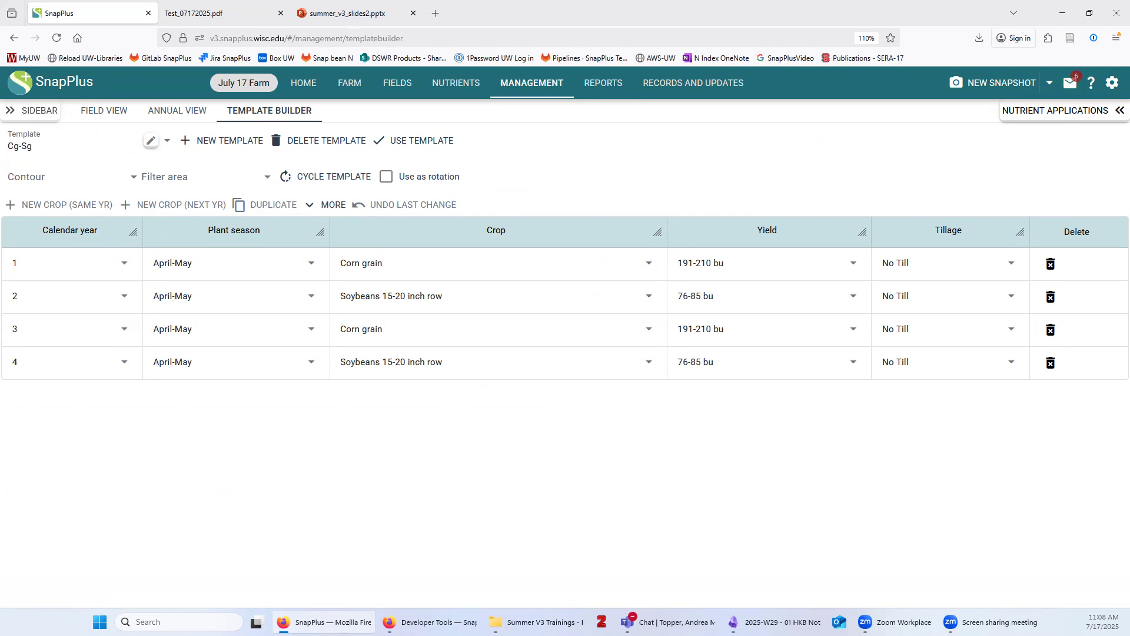
Go to the Reports page listing Nutrient Management, Farm Management and Maps reports
left_click(600, 85)
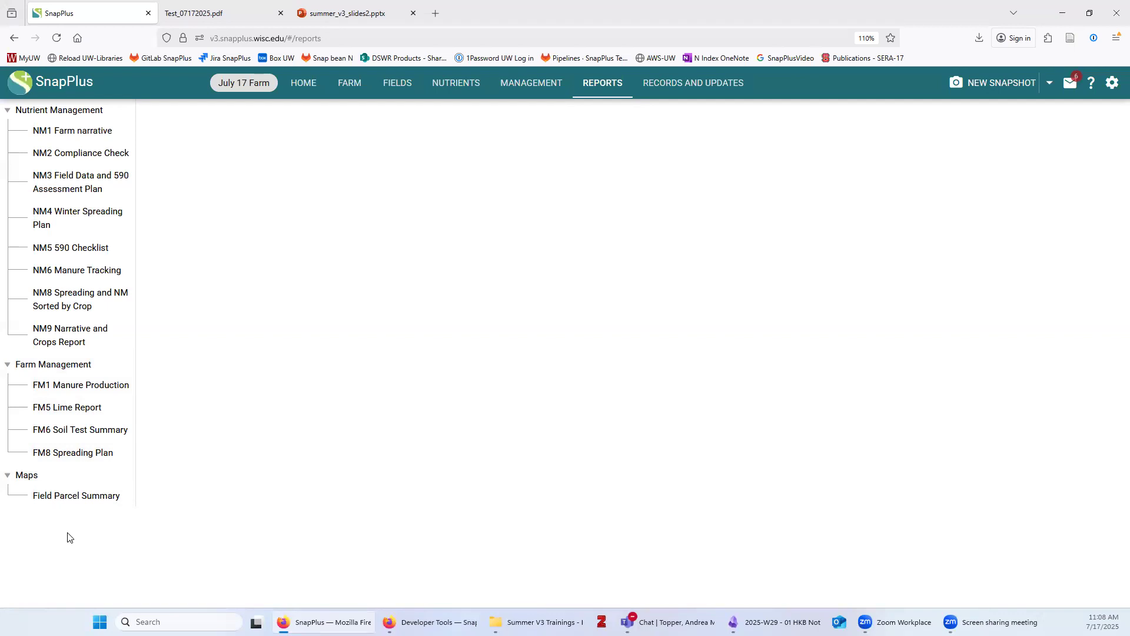
Start the NM1 Farm narrative for crop year 2025 and enter the operator's first and last name
left_click(70, 136)
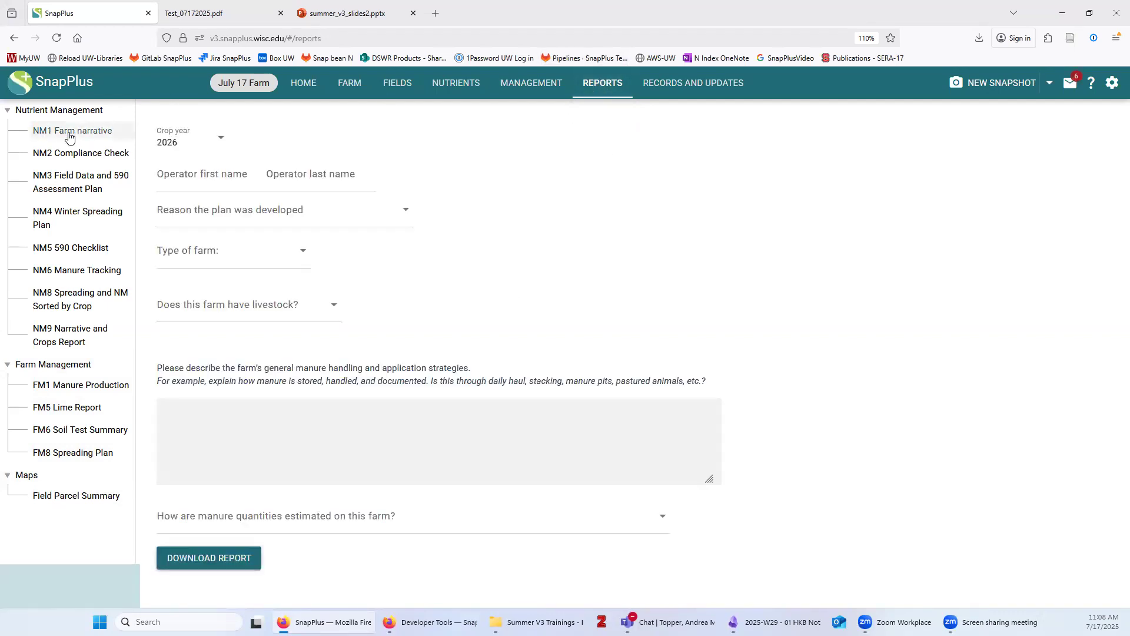
left_click(182, 147)
left_click(171, 169)
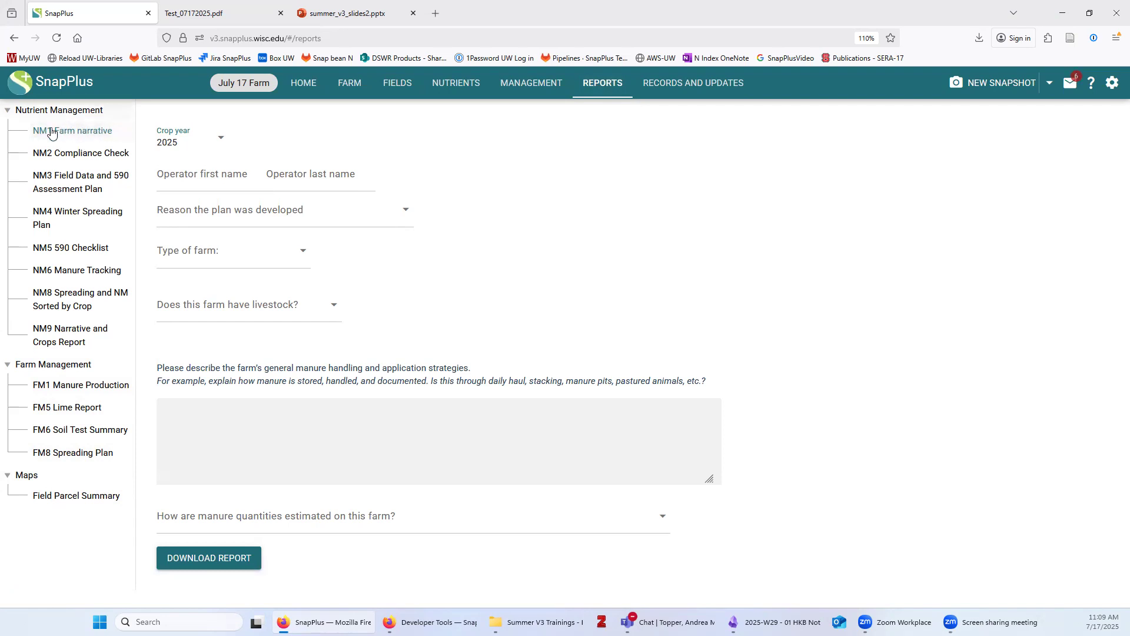
left_click(196, 177)
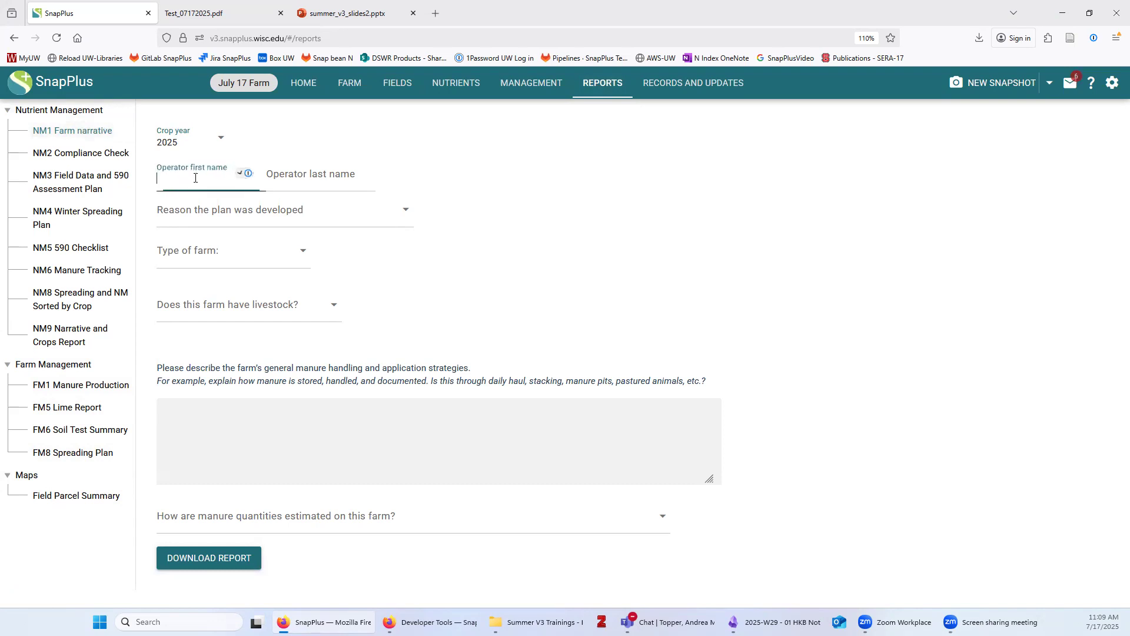
type("Bucky")
key("Tab")
type("Badger")
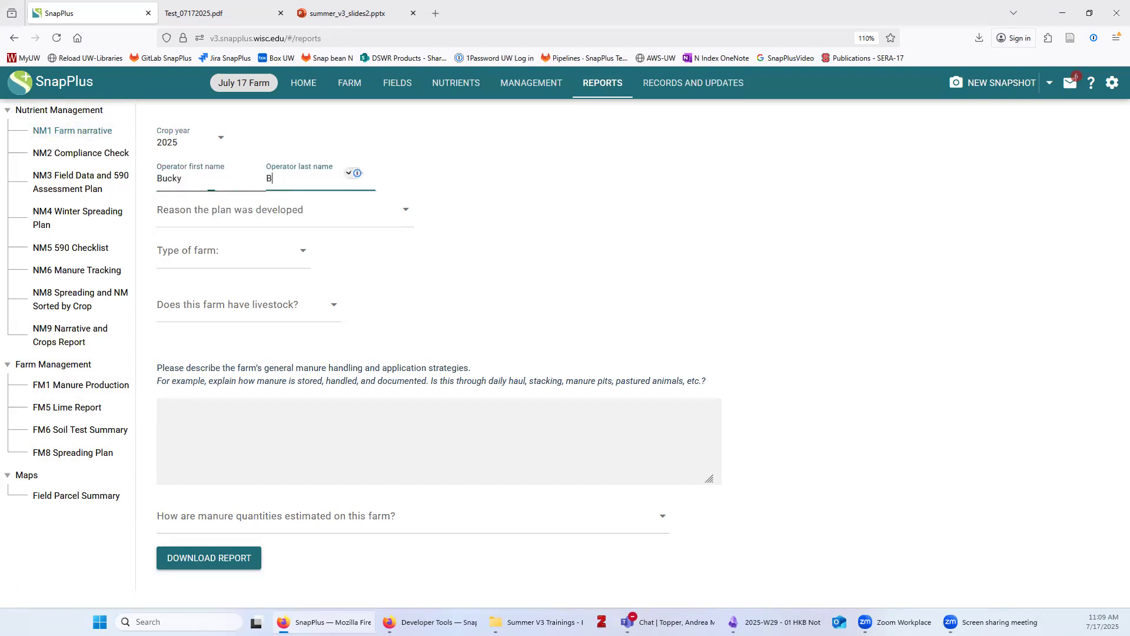
left_click(525, 172)
Set the plan reason to DATCP-FP or cost share and the farm type to Livestock
left_click(230, 210)
left_click(223, 303)
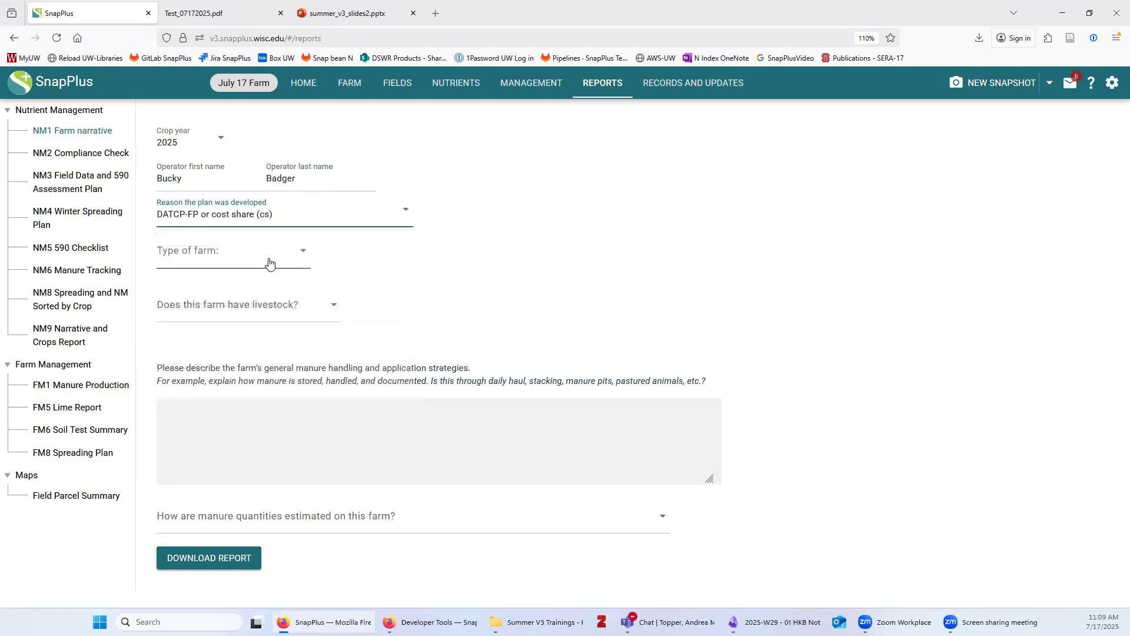
left_click(299, 251)
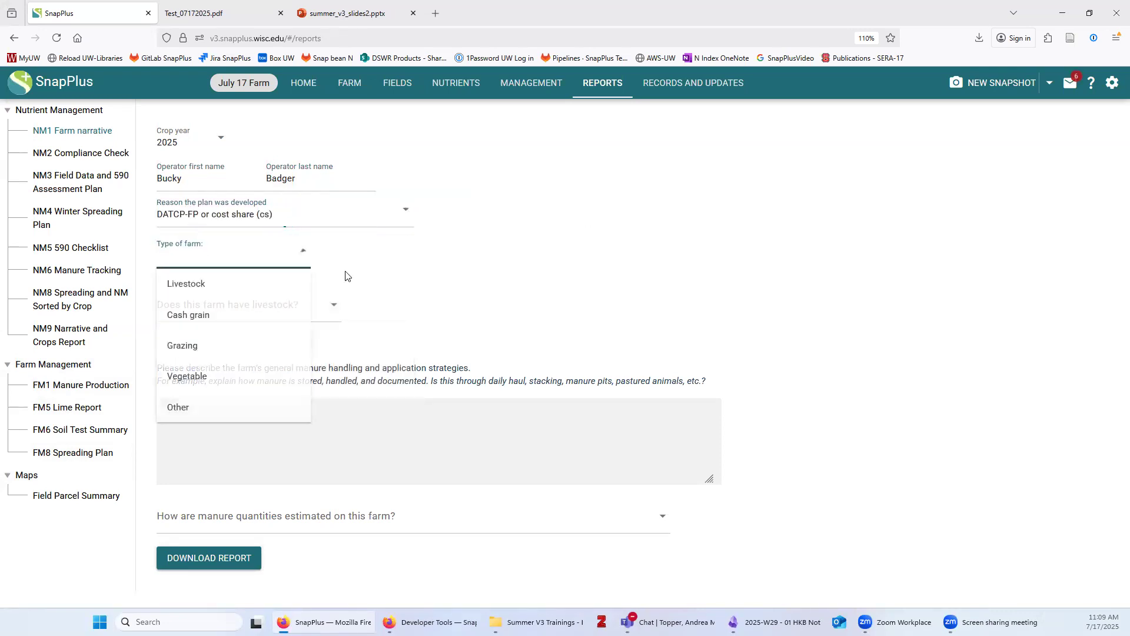
left_click(210, 285)
Enter 'Explanation of manure handling strategies.', pick Livestock manure production tab estimation, and download
scroll(501, 372, "down", 1)
left_click(253, 447)
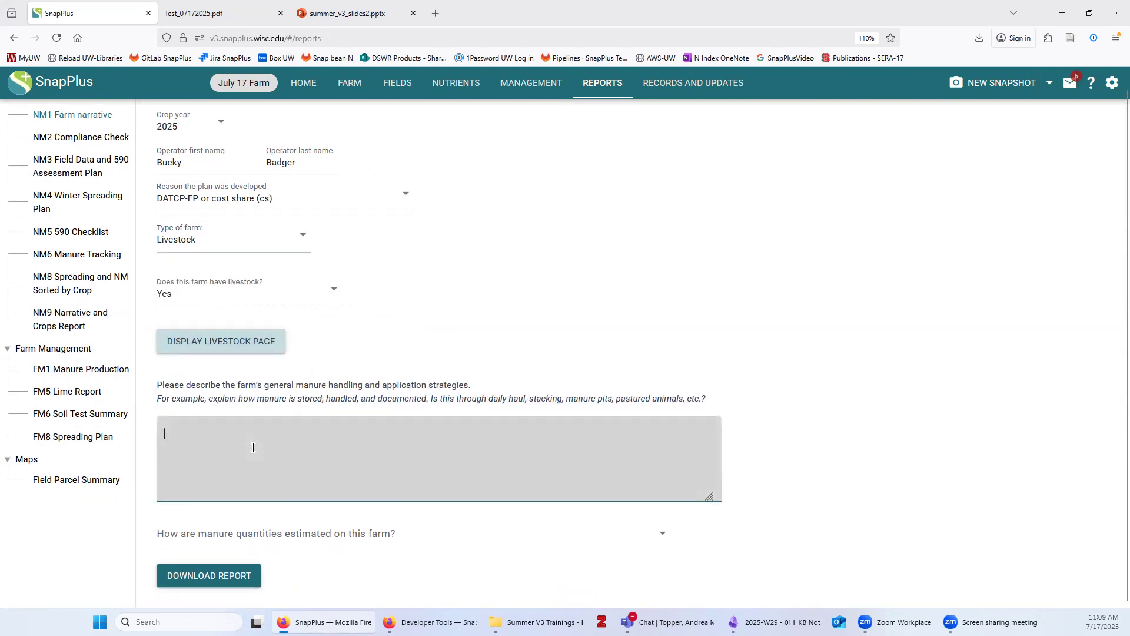
type("Explanation of man")
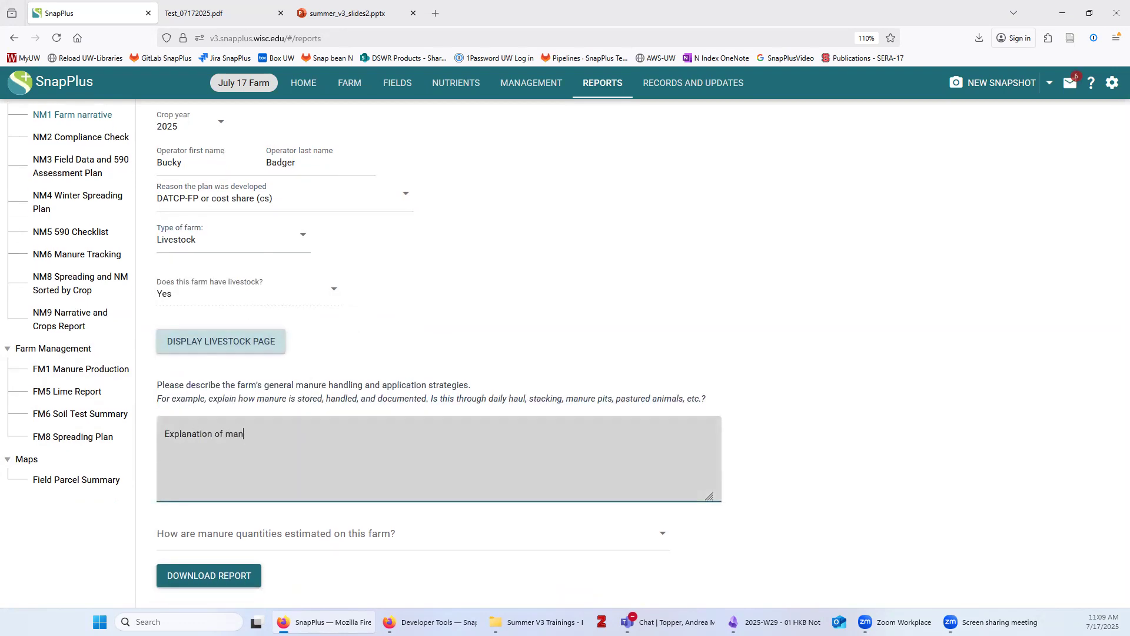
type("ure handling strategies.")
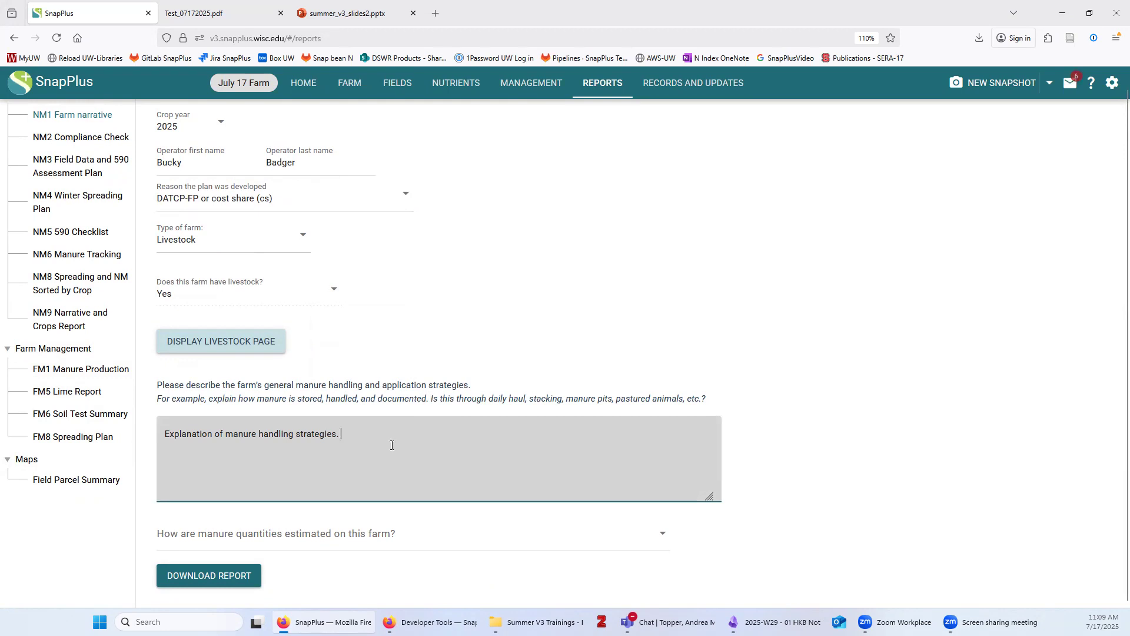
left_click(349, 535)
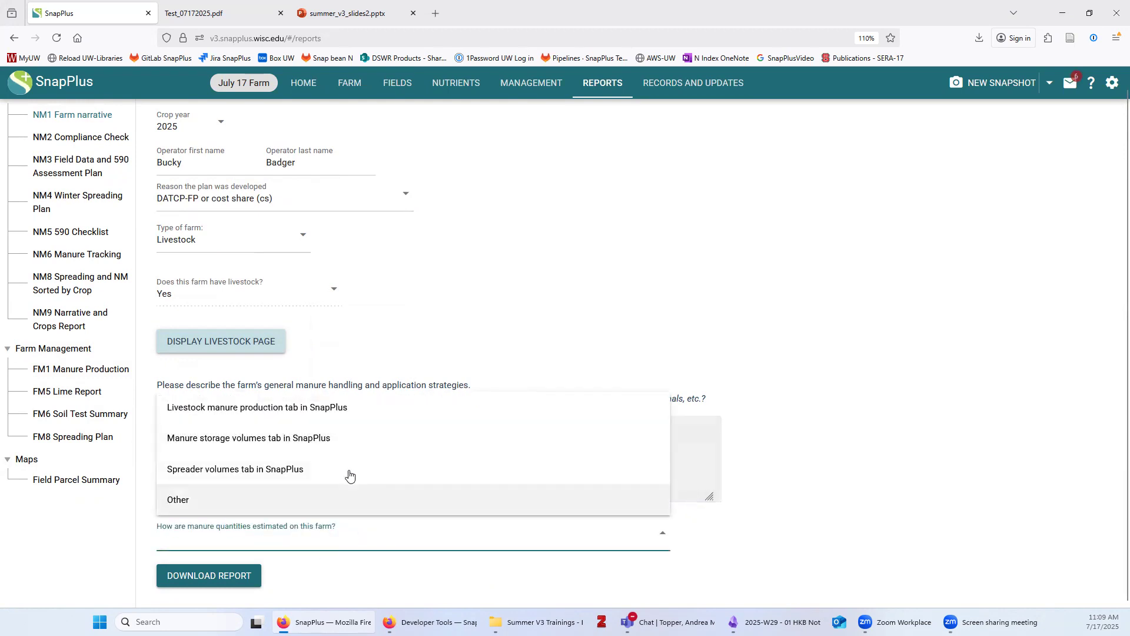
left_click(328, 409)
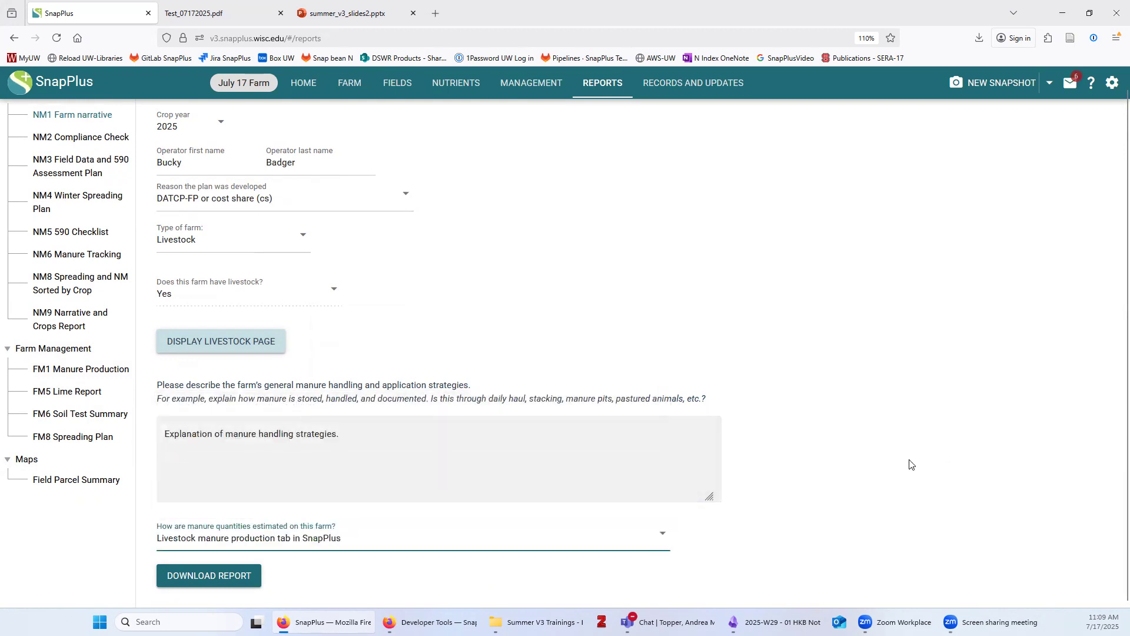
scroll(922, 345, "up", 1)
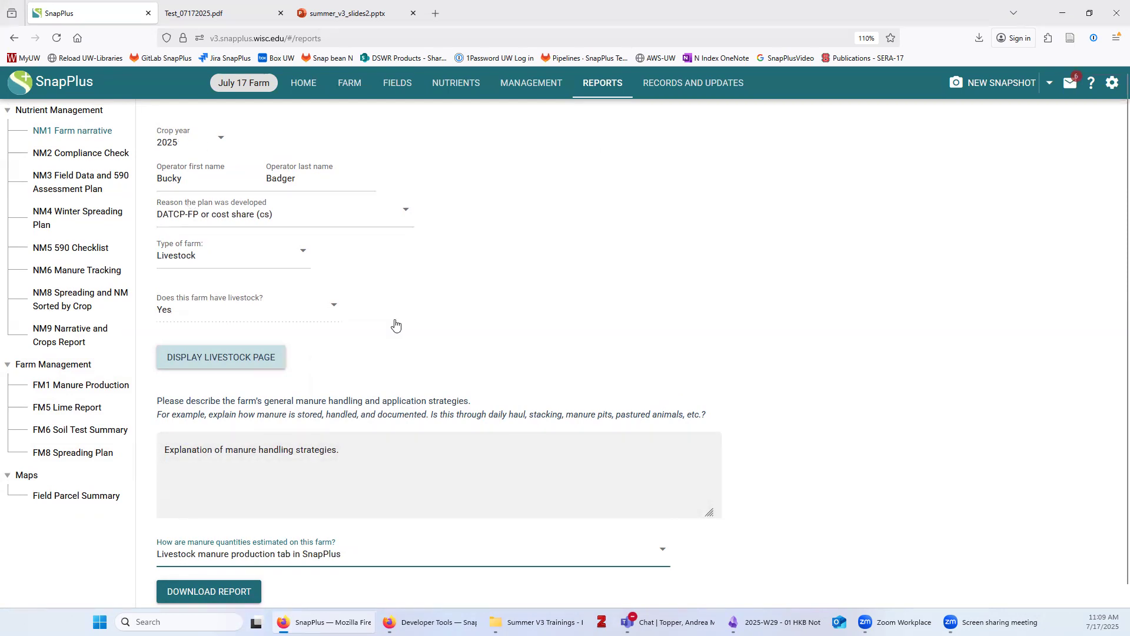
left_click(233, 591)
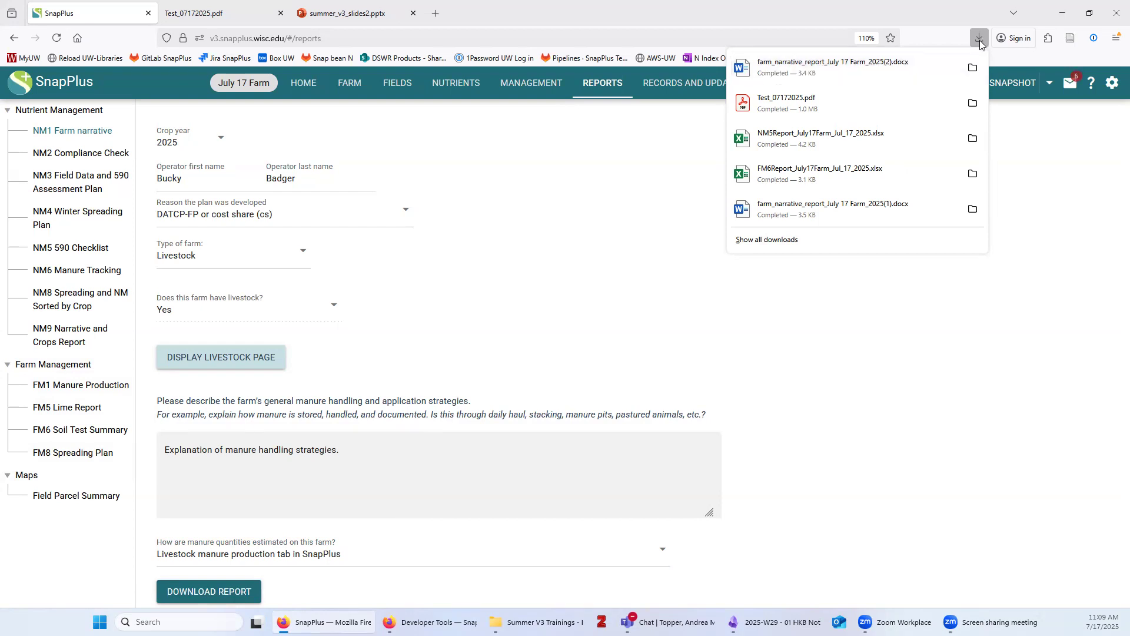
Open the downloaded farm_narrative_report .docx in Word
left_click(793, 72)
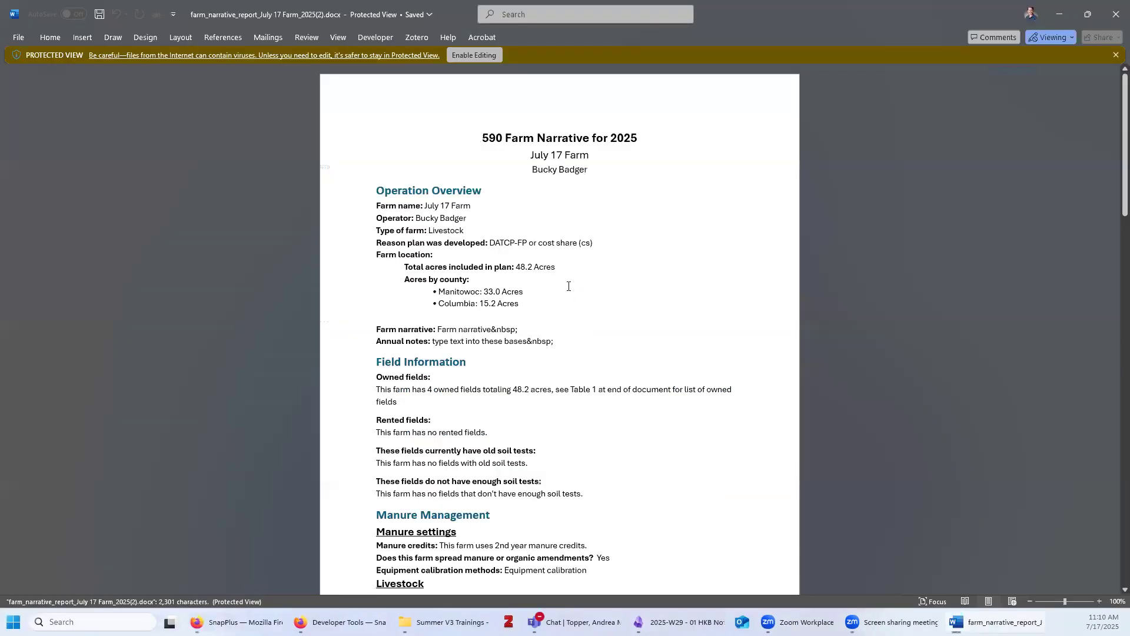
Zoom the Word farm narrative in to 160%
left_click(1099, 601)
left_click(1099, 601)
left_click(1099, 601)
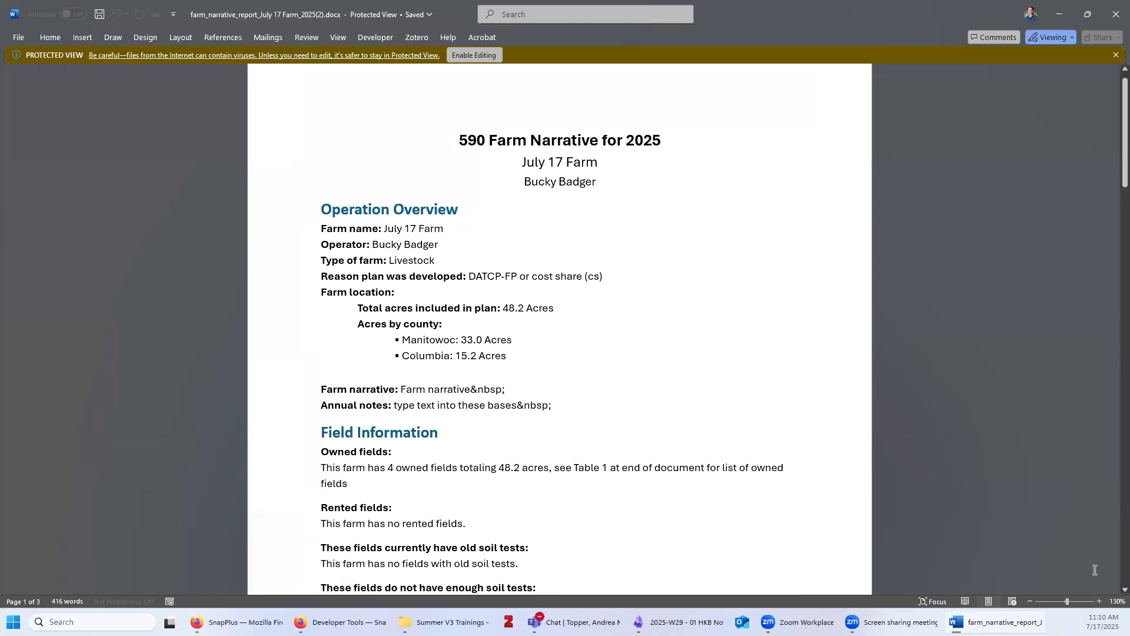
left_click(1099, 601)
left_click(1099, 601)
left_click(1099, 601)
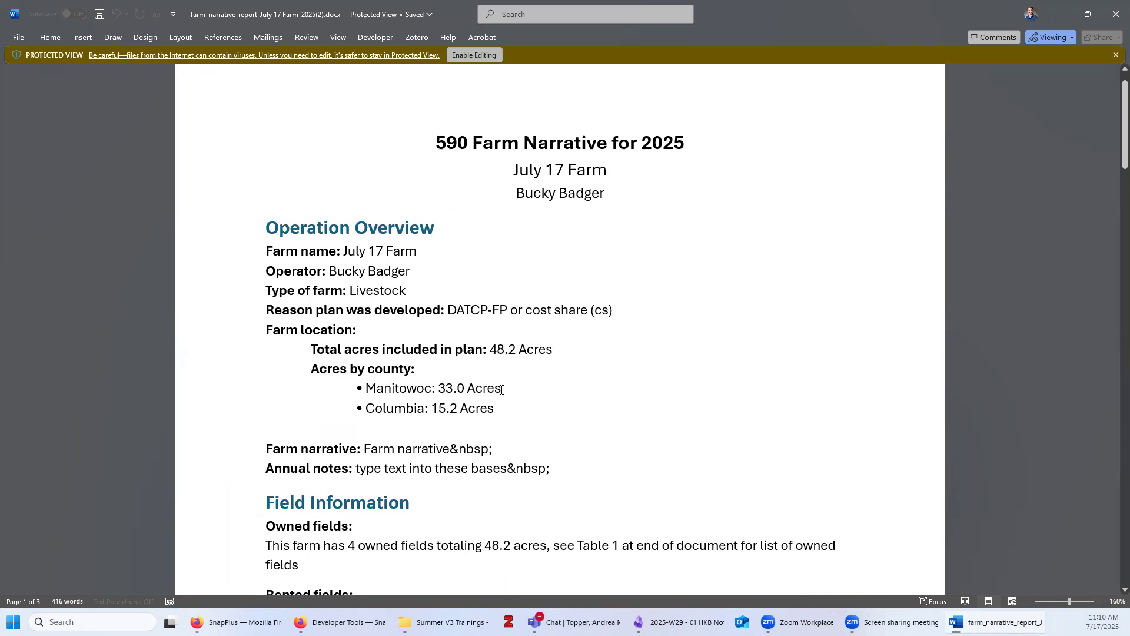
Highlight the Manitowoc and Columbia acreage lines and the placeholder annual notes text
left_click_drag(501, 389, 371, 387)
left_click_drag(507, 409, 371, 409)
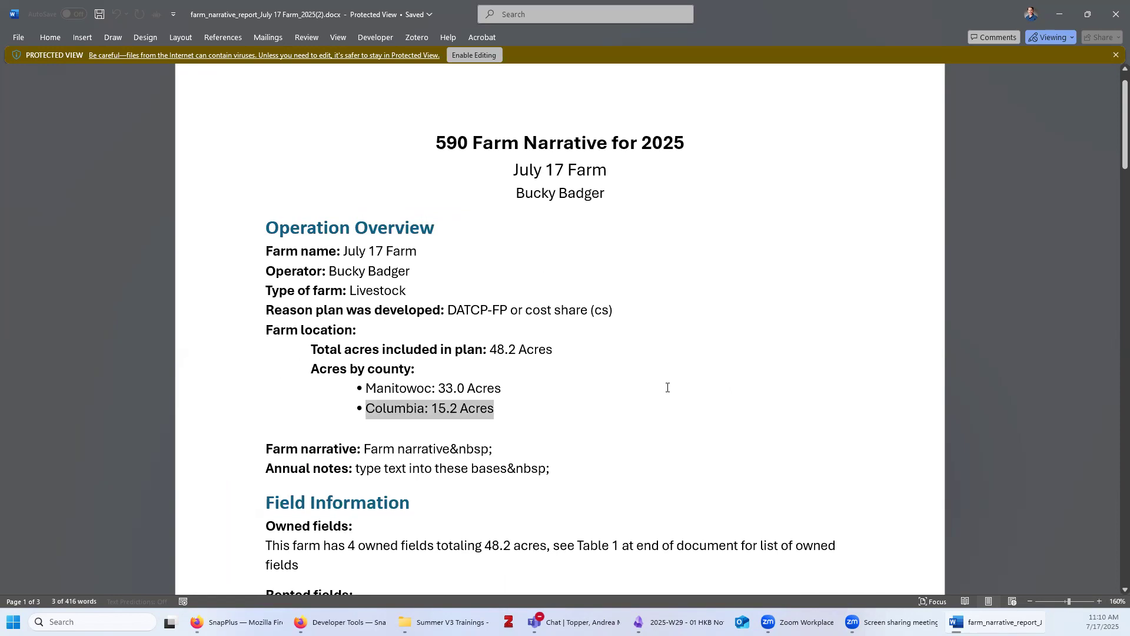
scroll(589, 427, "down", 3)
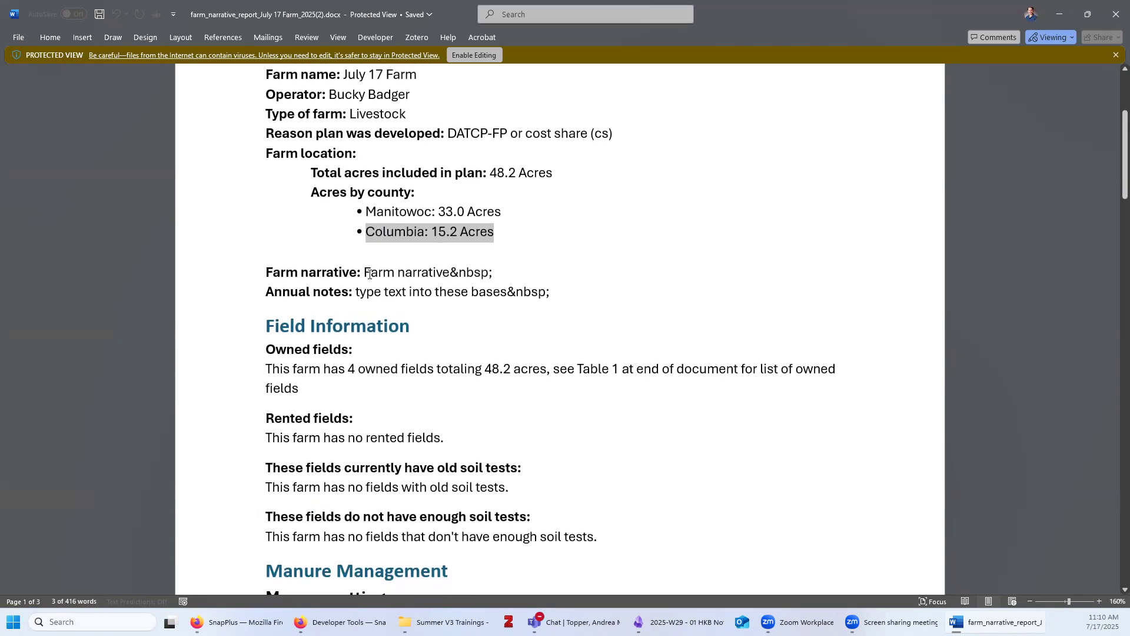
left_click_drag(357, 293, 433, 294)
left_click(321, 277)
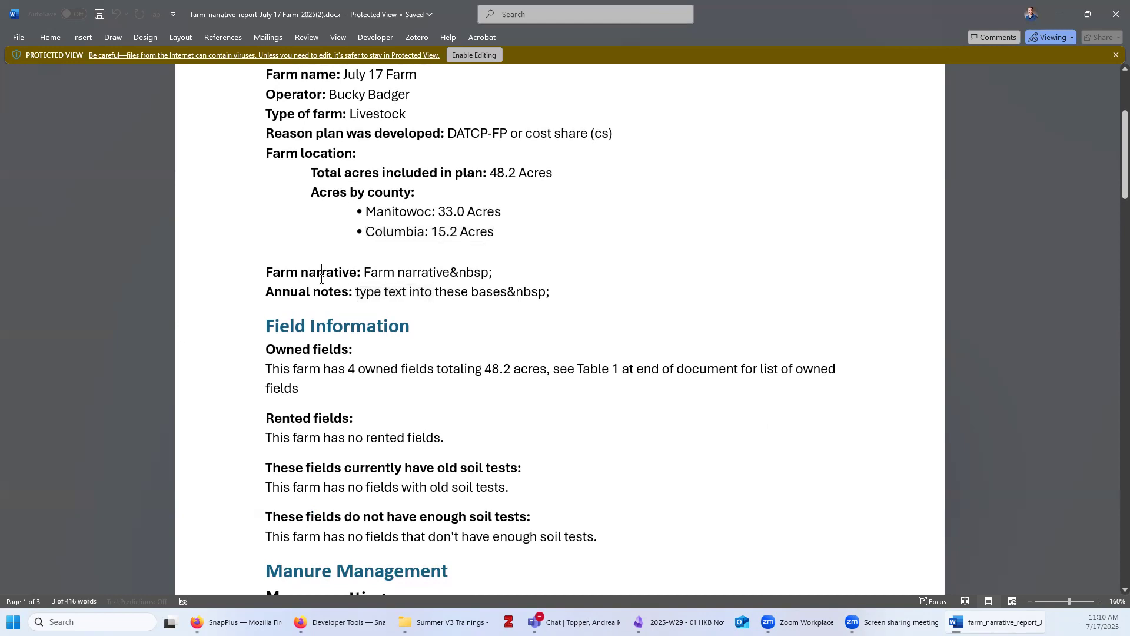
scroll(439, 453, "down", 5)
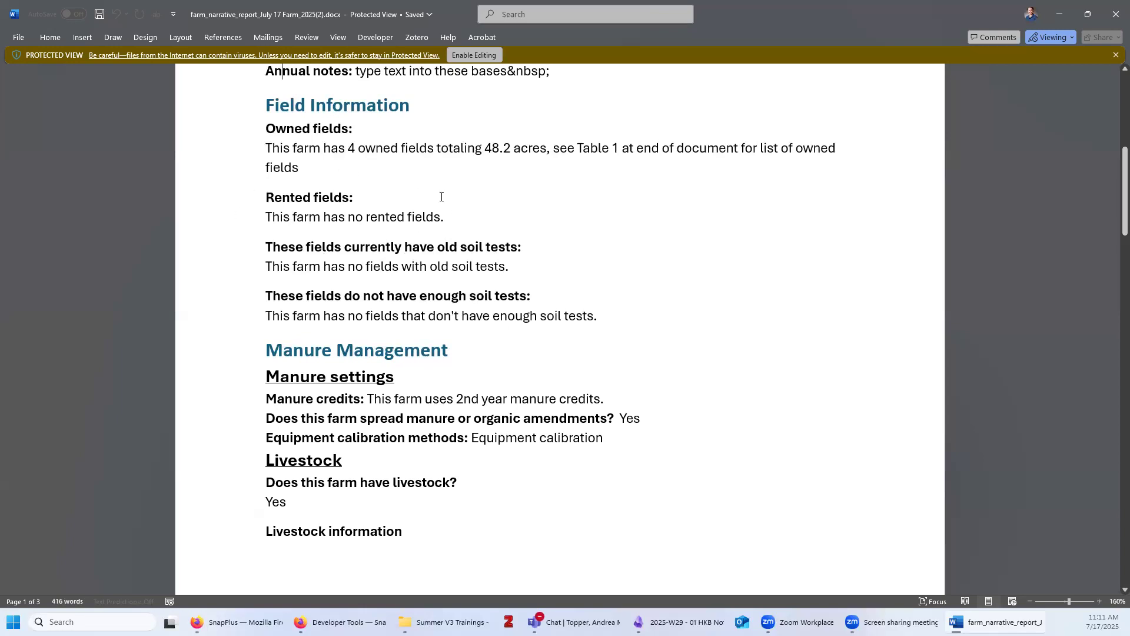
scroll(922, 408, "down", 4)
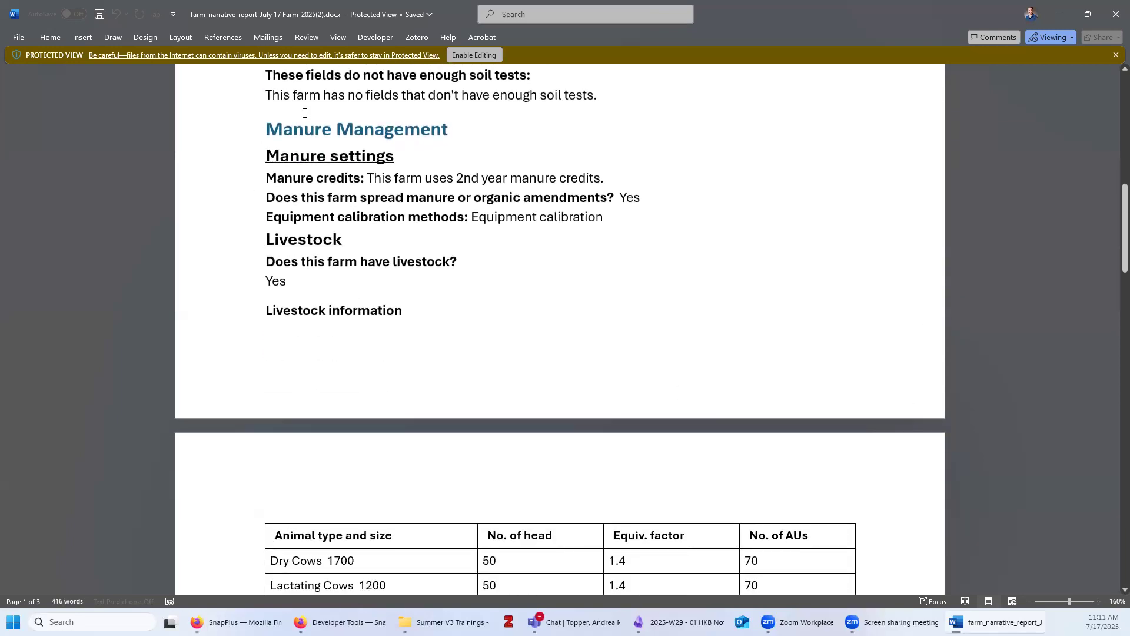
scroll(530, 352, "down", 3)
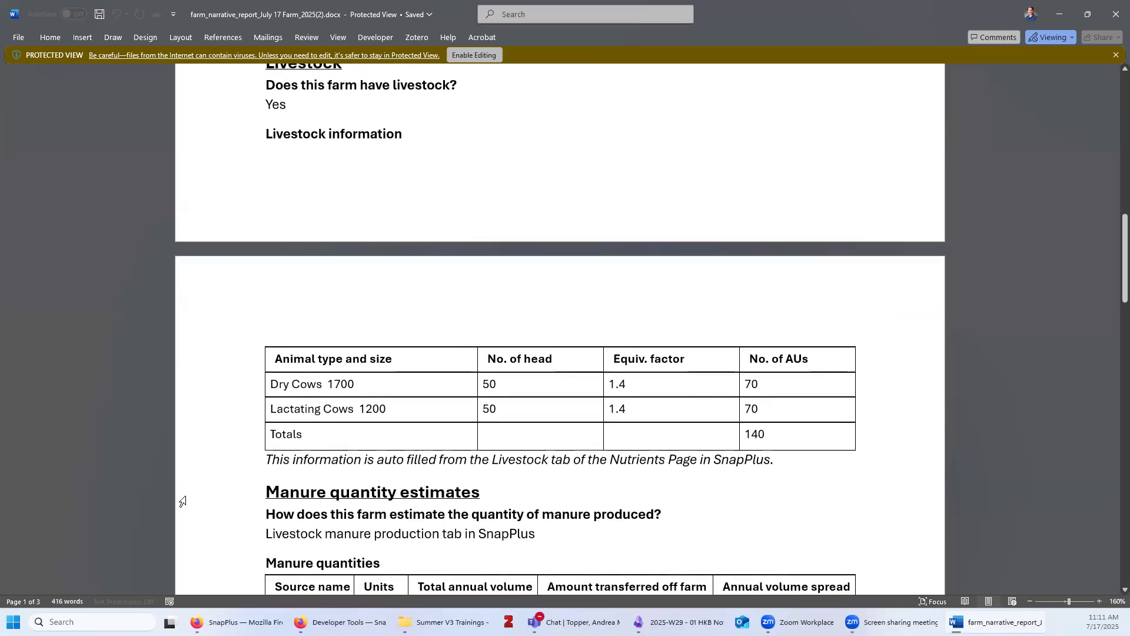
scroll(189, 501, "down", 6)
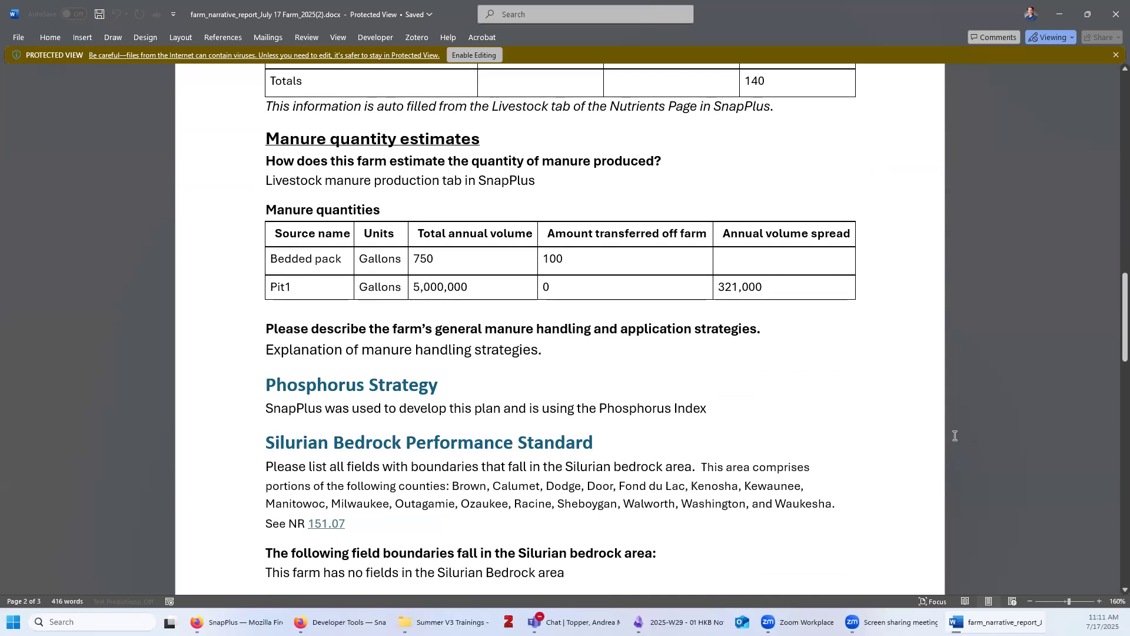
scroll(955, 436, "down", 3)
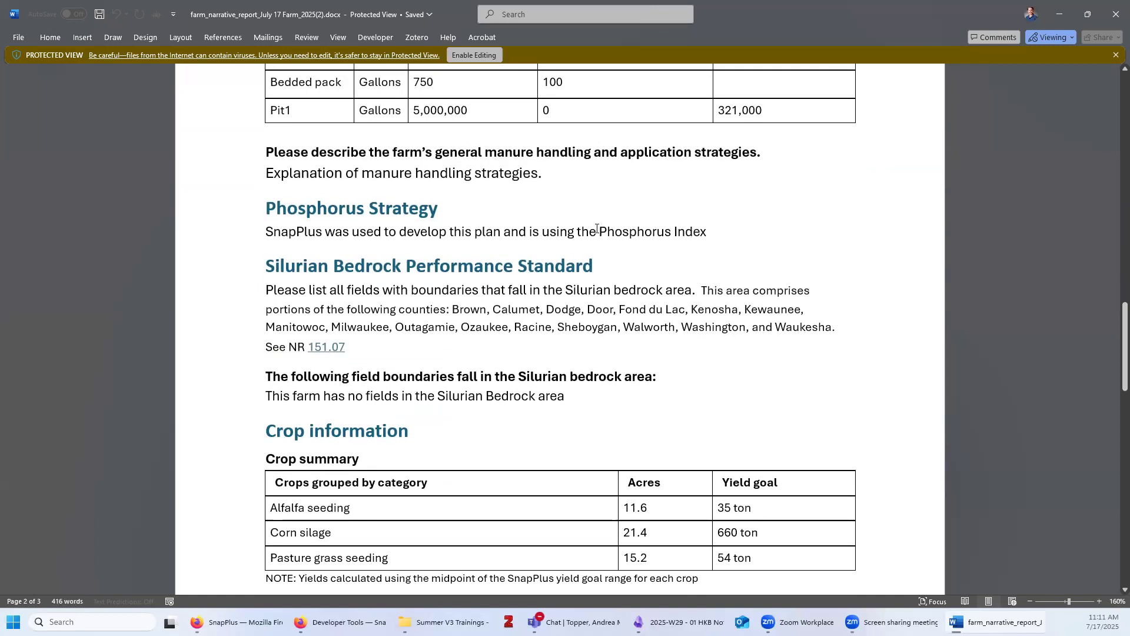
left_click_drag(599, 231, 702, 238)
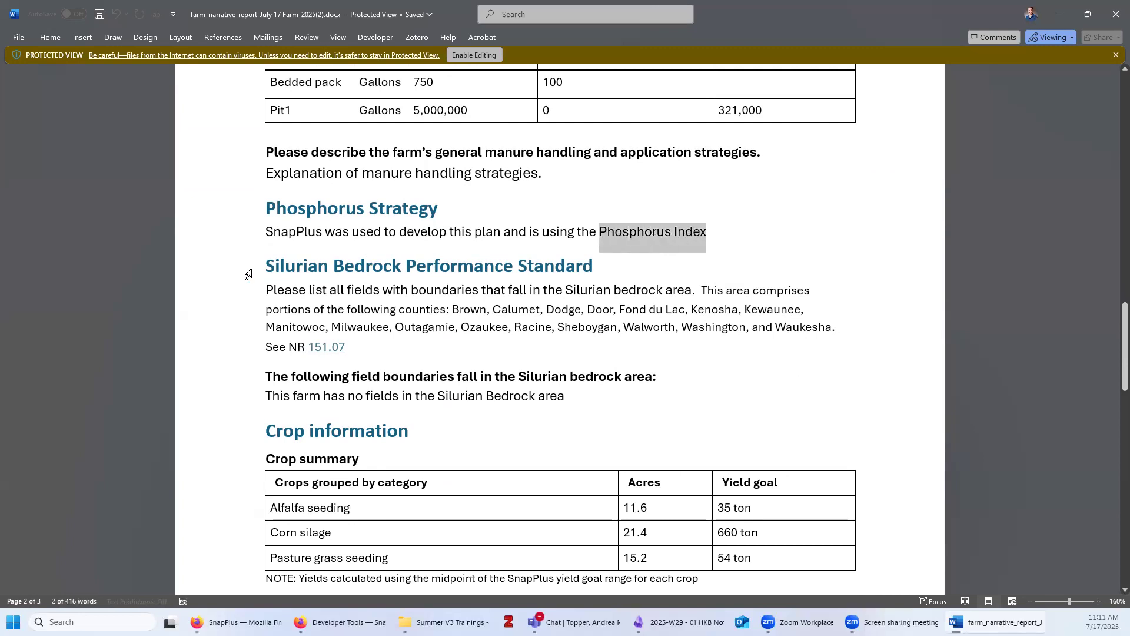
left_click_drag(269, 265, 562, 265)
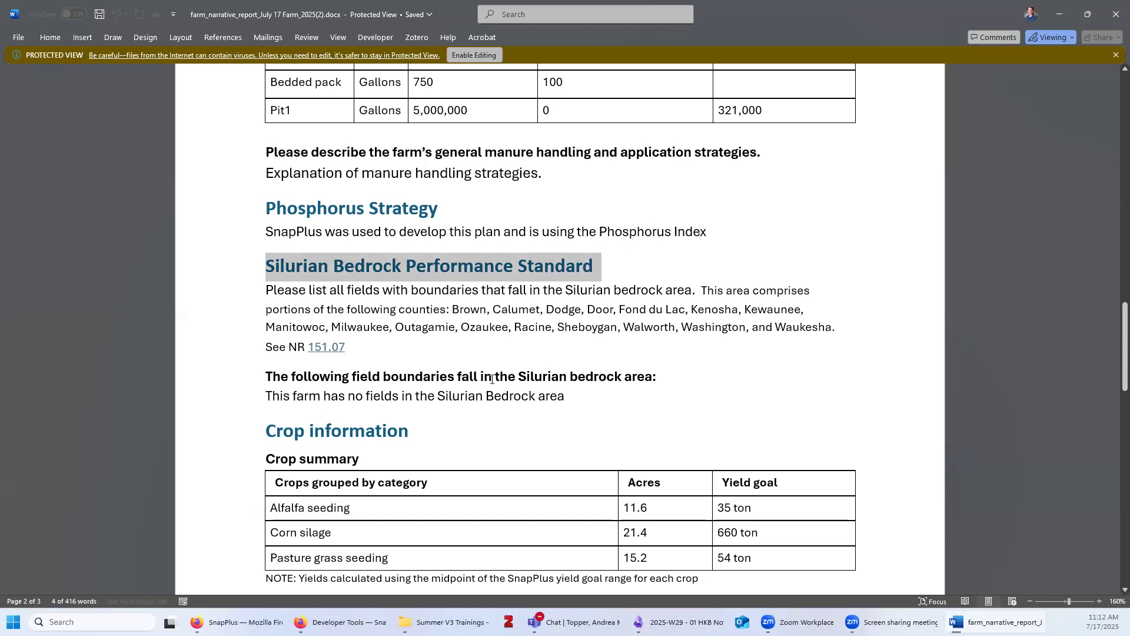
left_click(473, 395)
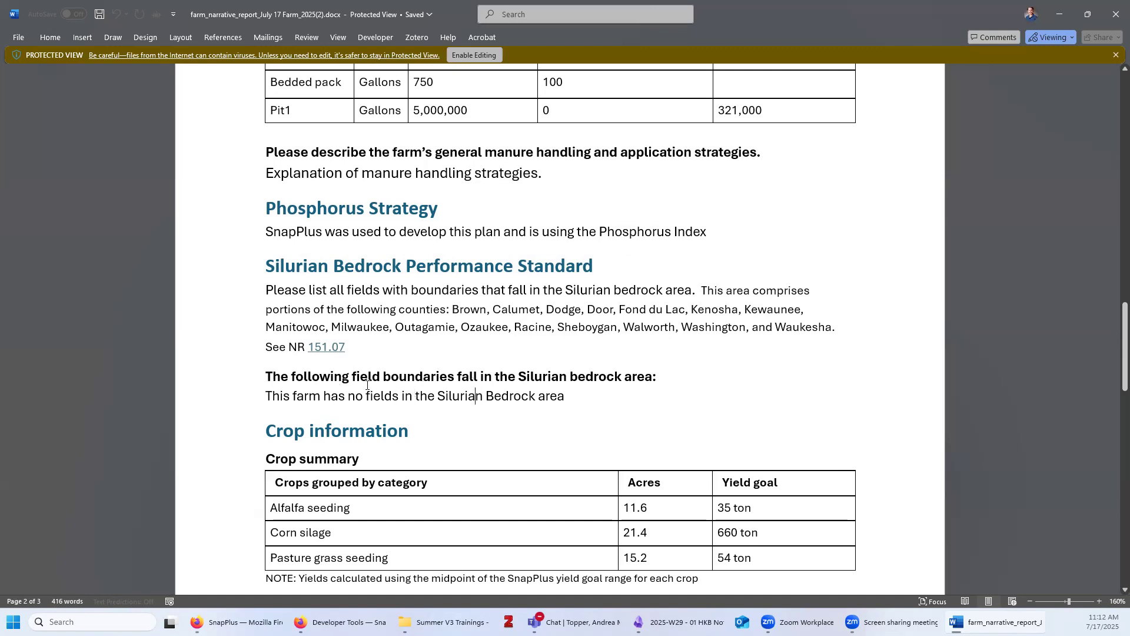
scroll(548, 342, "down", 3)
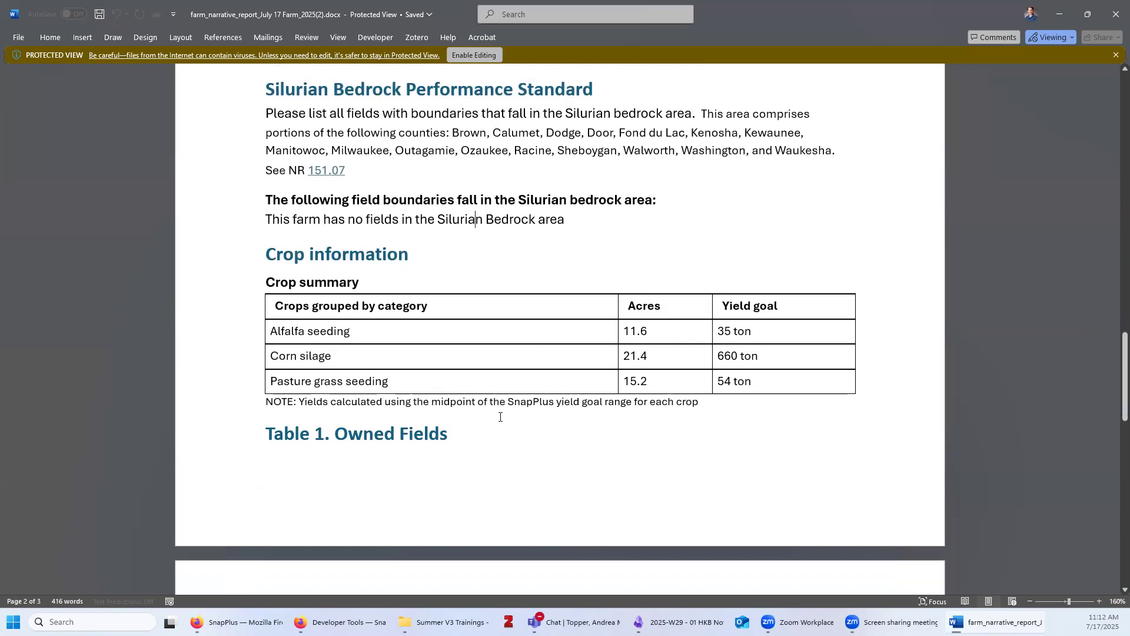
scroll(816, 406, "down", 5)
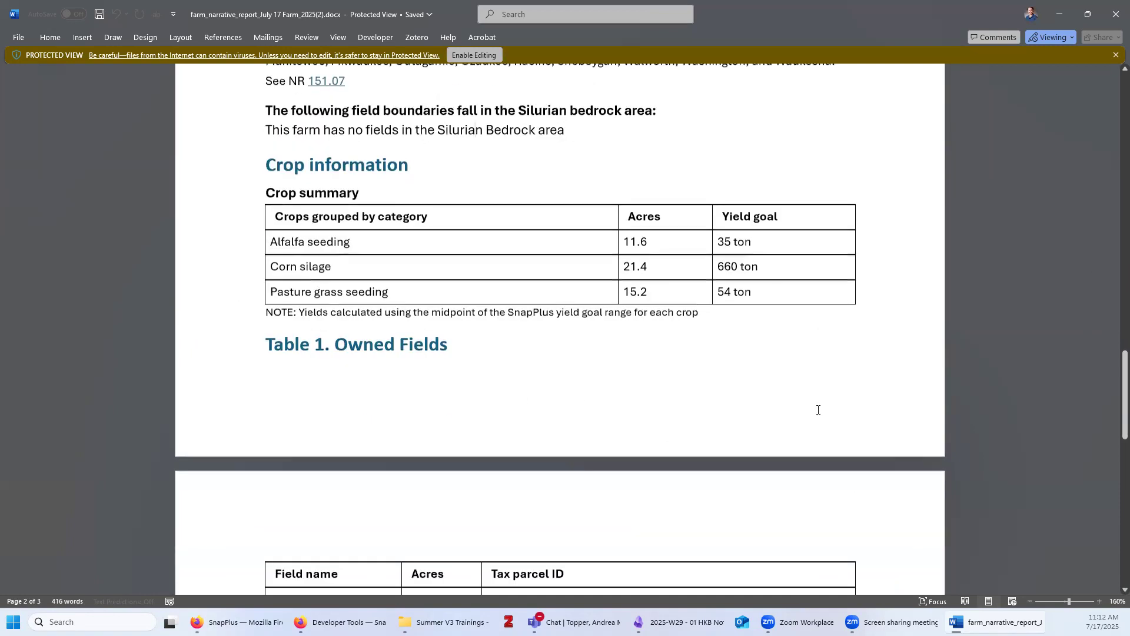
scroll(898, 431, "down", 1)
scroll(900, 431, "up", 1)
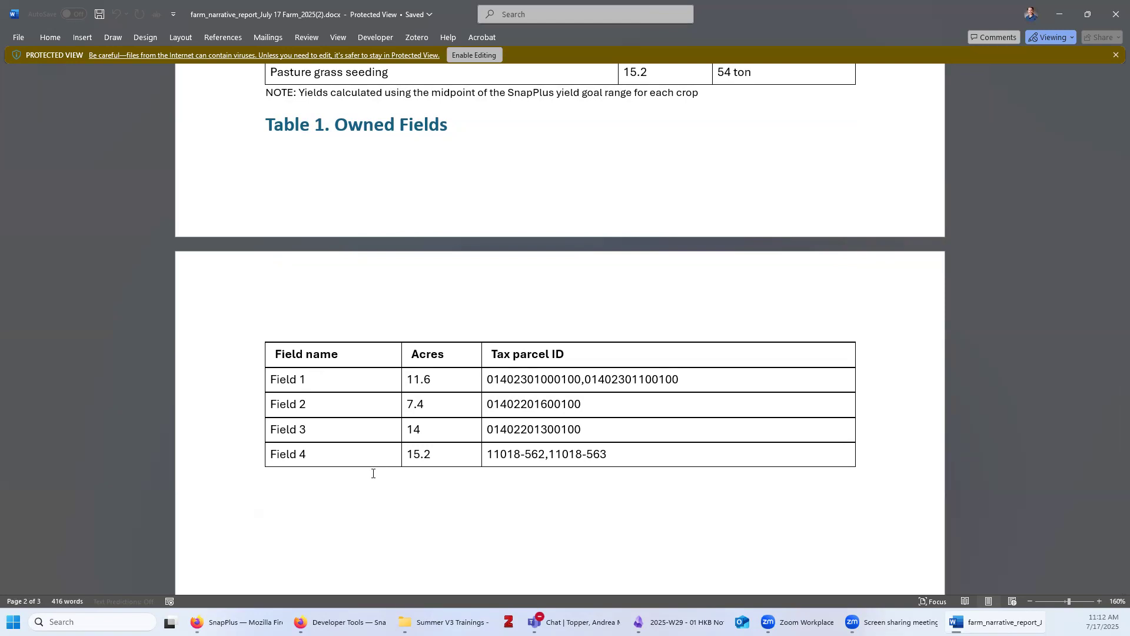
scroll(333, 472, "down", 3)
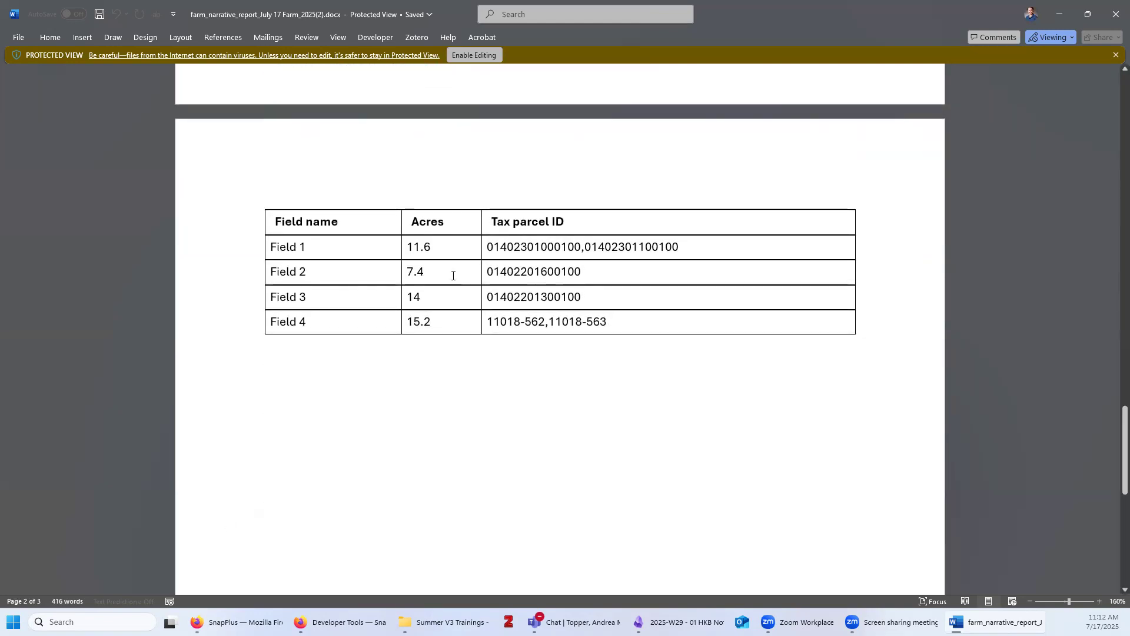
scroll(310, 497, "down", 2)
scroll(361, 512, "up", 15)
scroll(366, 514, "up", 2)
scroll(365, 514, "down", 3)
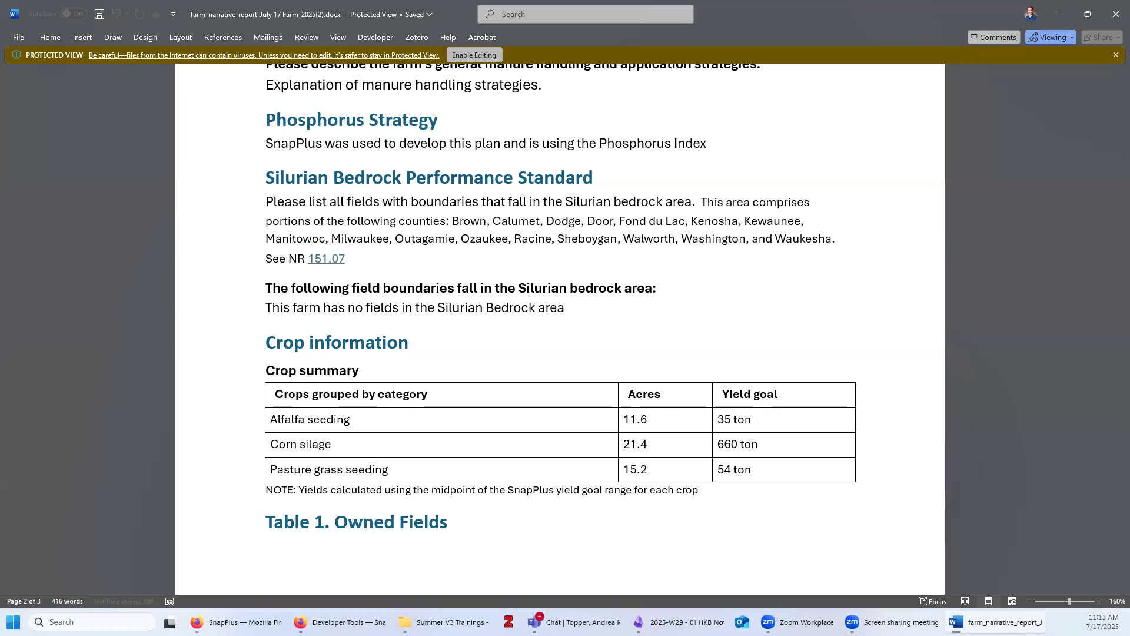
scroll(430, 370, "down", 6)
scroll(444, 373, "up", 7)
scroll(432, 367, "up", 15)
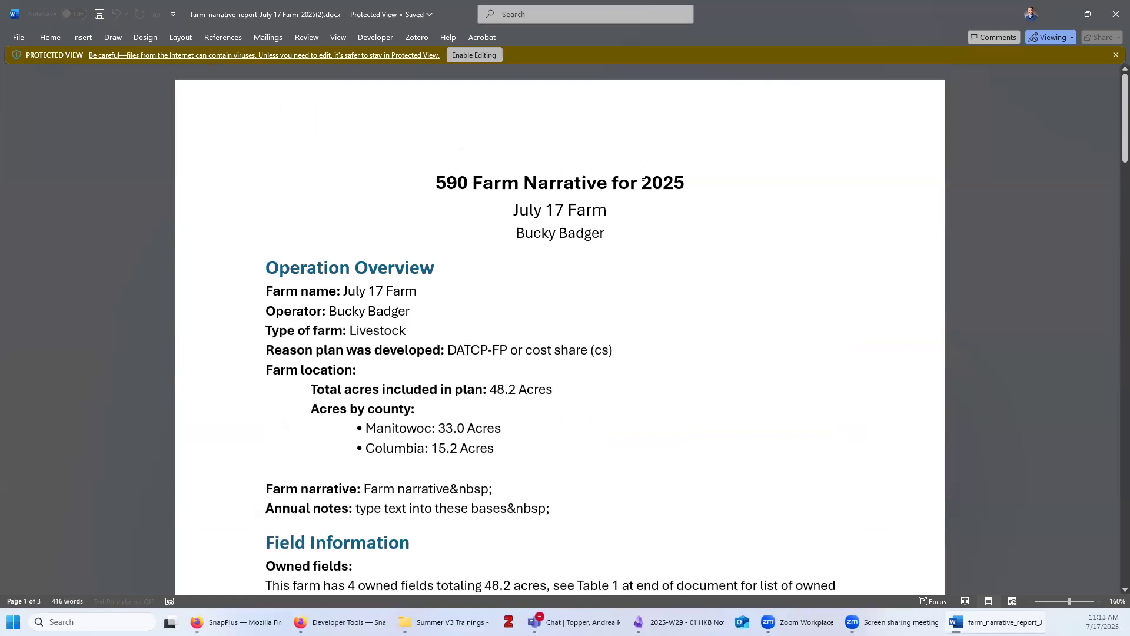
Close Word and generate the NM2 Compliance Check PDF with end year 2025
left_click(1114, 8)
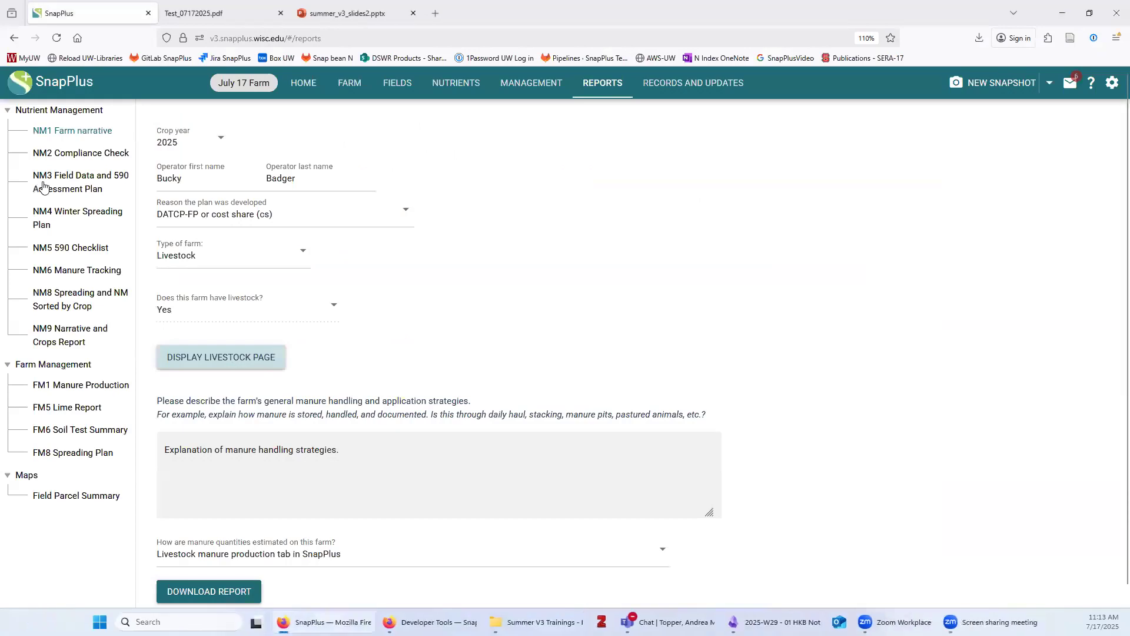
left_click(73, 154)
left_click(373, 142)
left_click(375, 172)
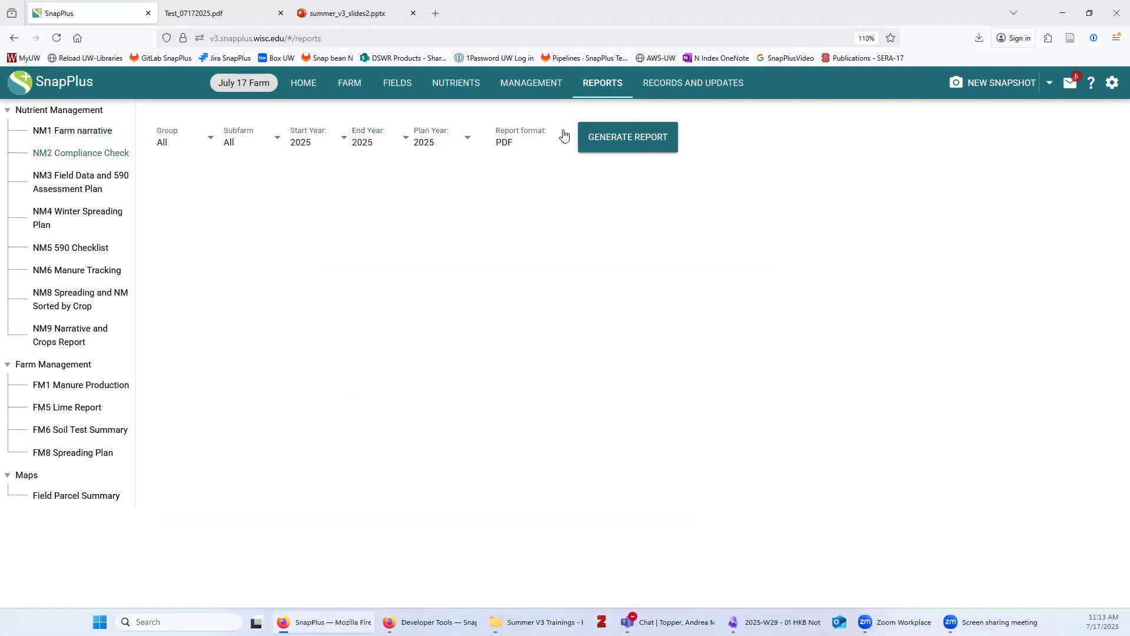
left_click(625, 146)
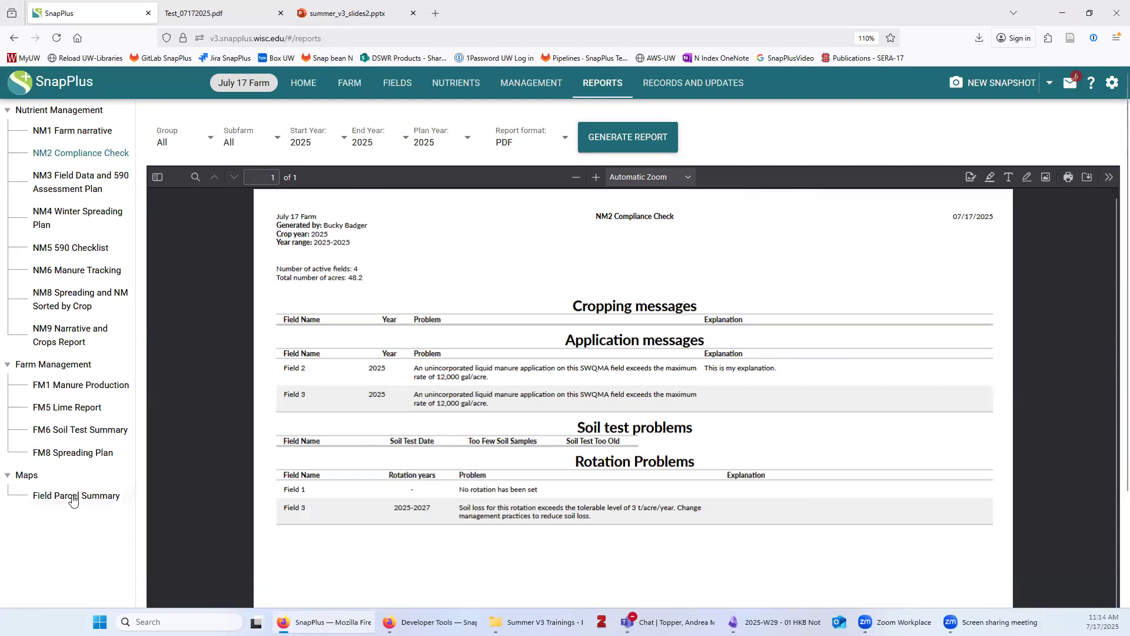
Zoom into the NM2 PDF and highlight Field 1's missing rotation and Field 3's soil loss problems
left_click(596, 177)
left_click(595, 176)
left_click(596, 176)
scroll(701, 393, "down", 4)
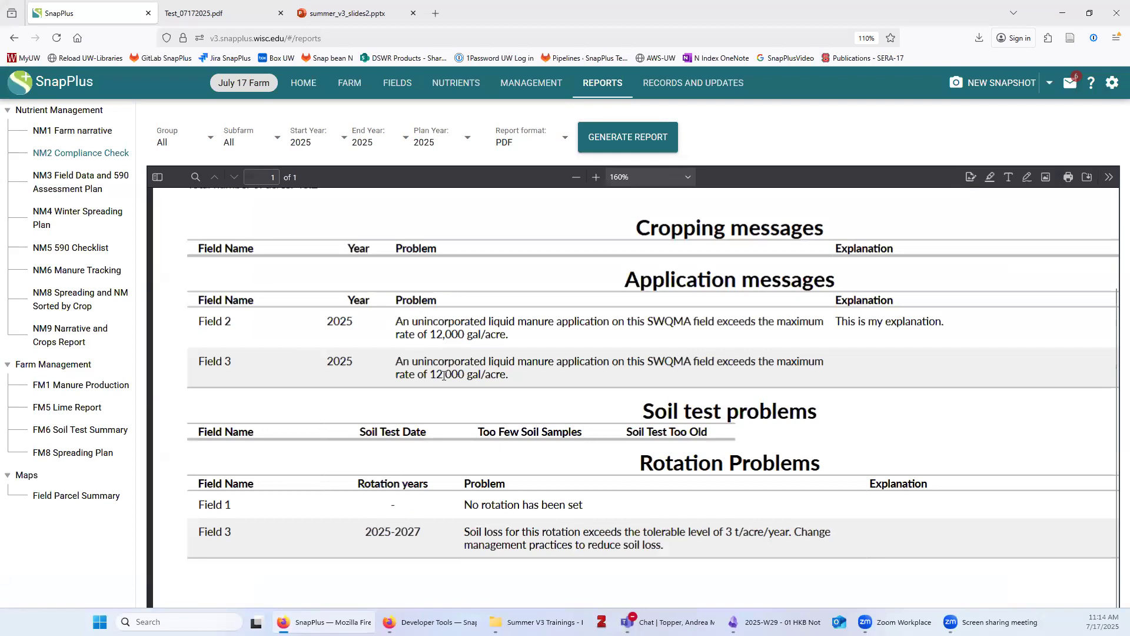
left_click_drag(201, 505, 247, 510)
left_click_drag(464, 504, 593, 515)
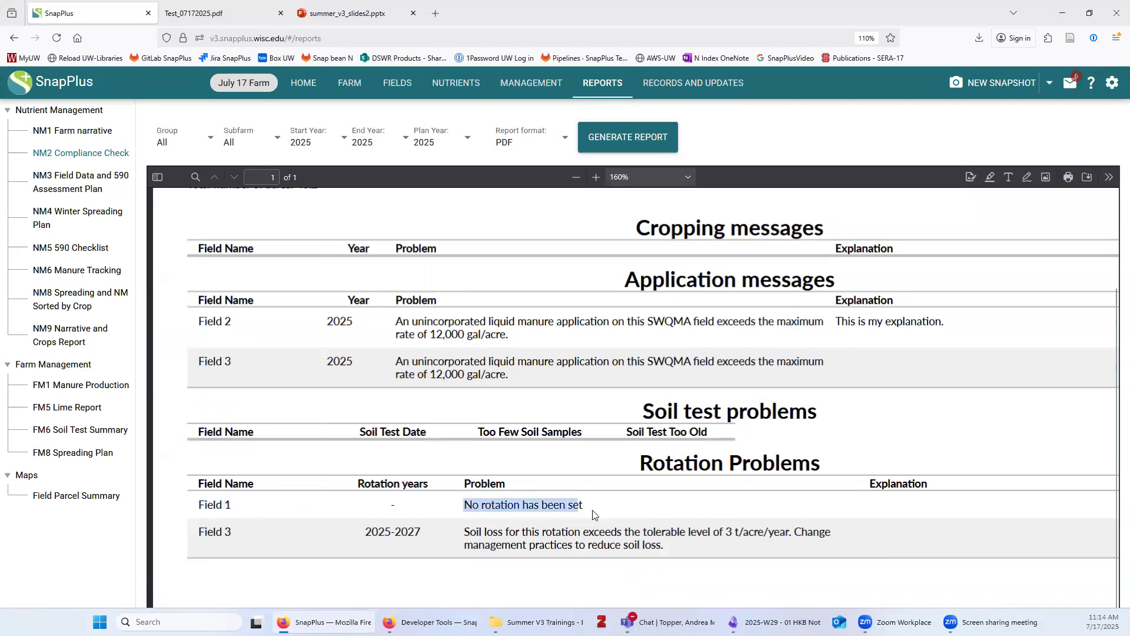
left_click(459, 532)
left_click_drag(460, 533, 671, 547)
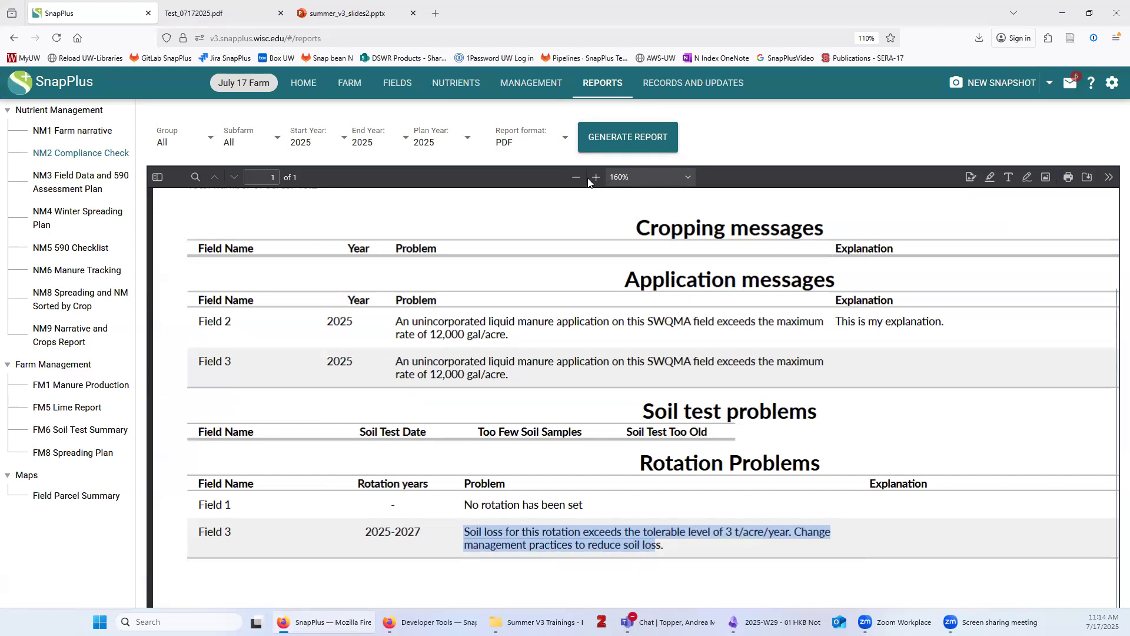
left_click(570, 184)
scroll(291, 227, "up", 3)
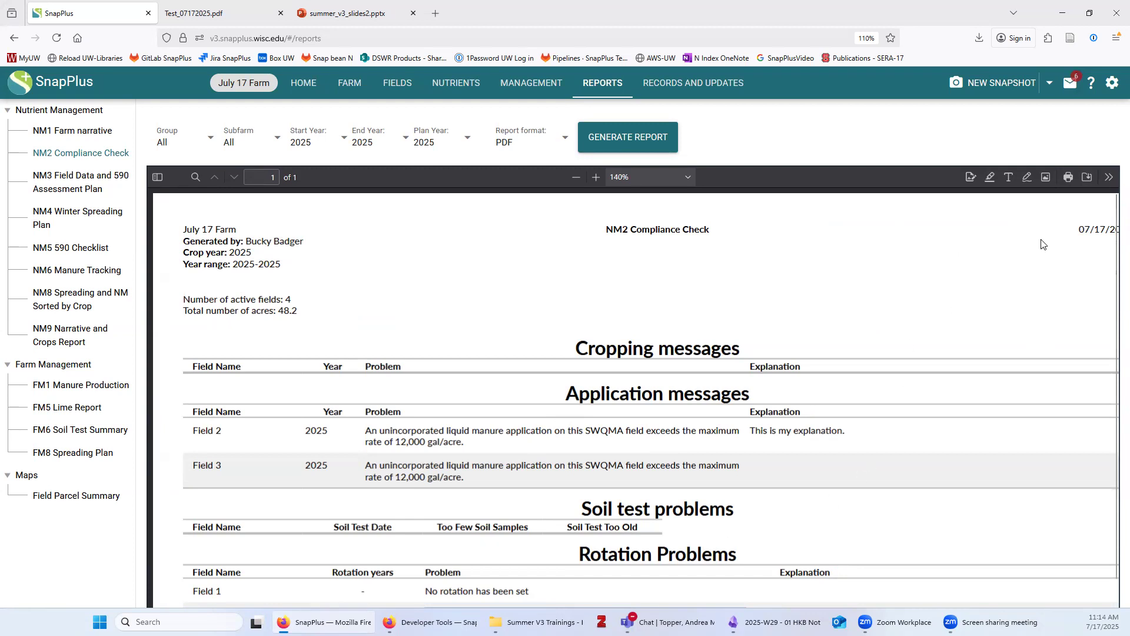
Cancel saving the compliance PDF and bring up the FM6 Soil Test Summary options
left_click(1087, 176)
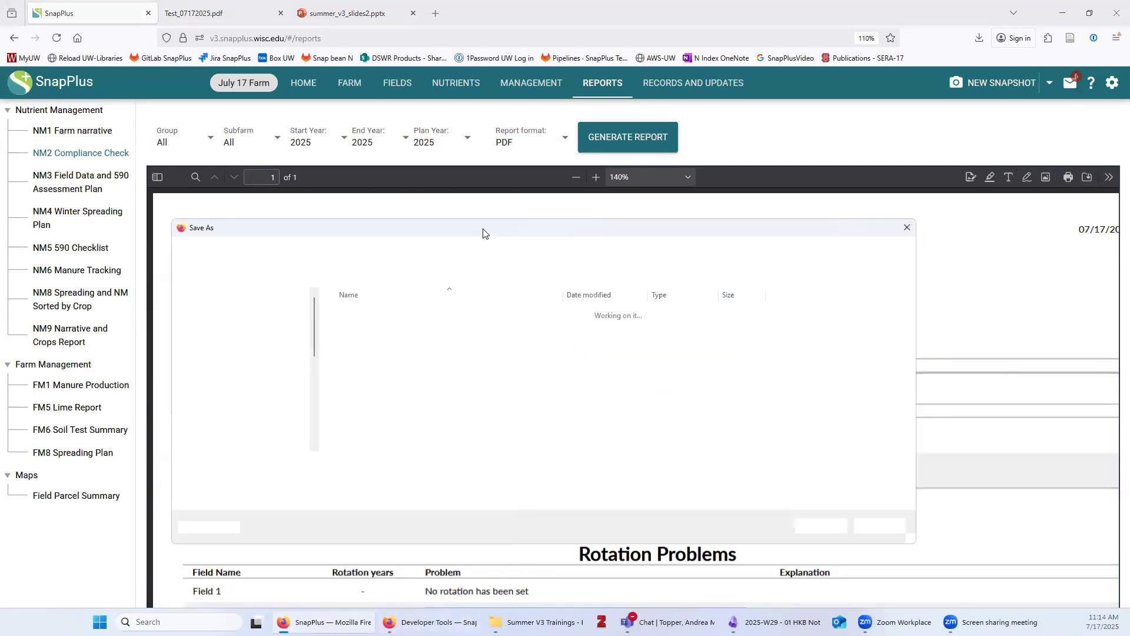
left_click_drag(486, 234, 506, 238)
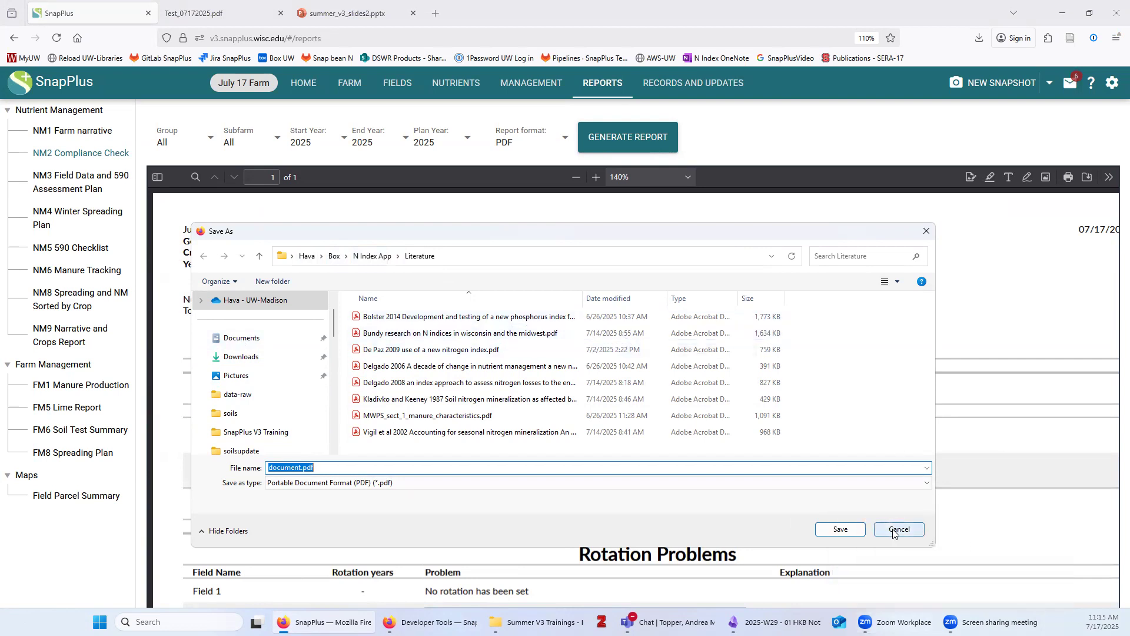
left_click(894, 533)
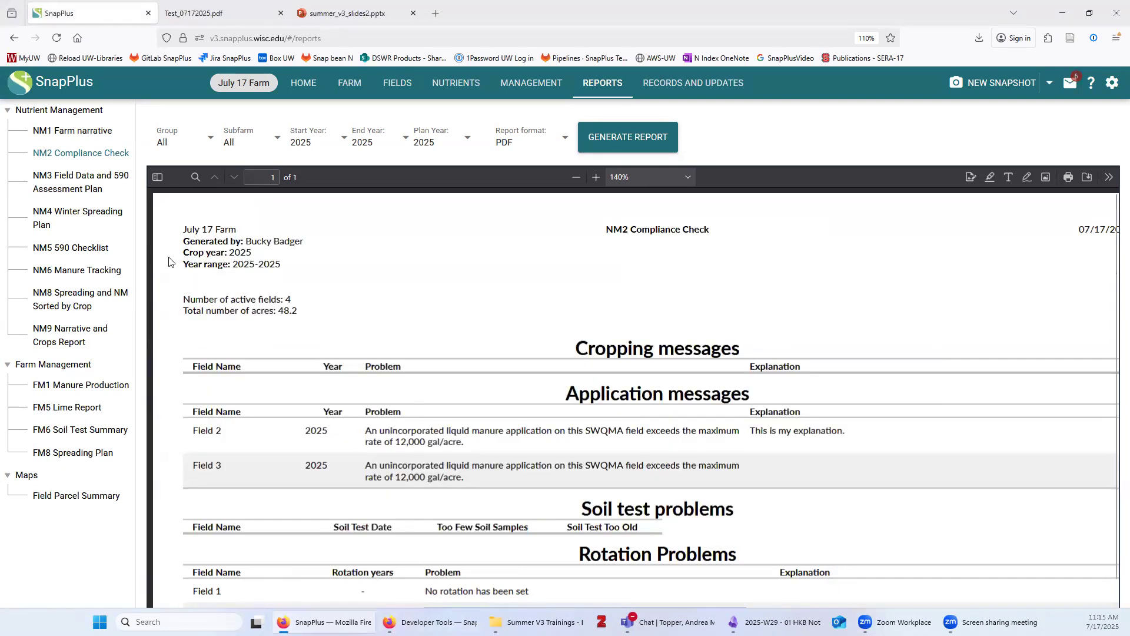
left_click(69, 432)
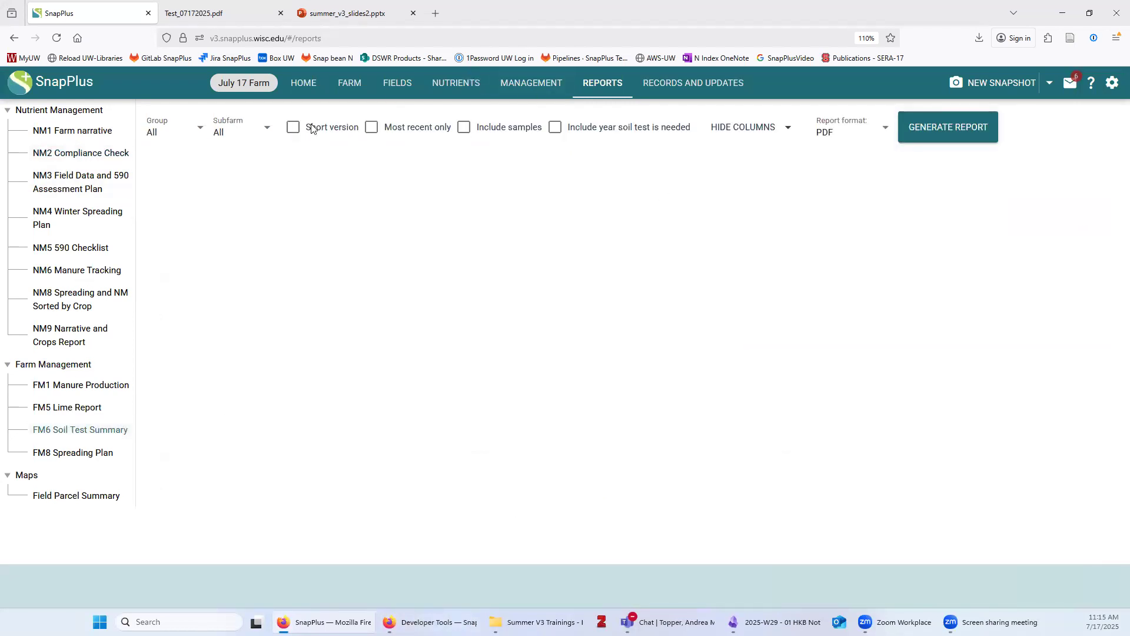
Download the short-version FM6 Soil Test Summary in Excel format and open the FM6Report workbook
left_click(293, 127)
left_click(829, 131)
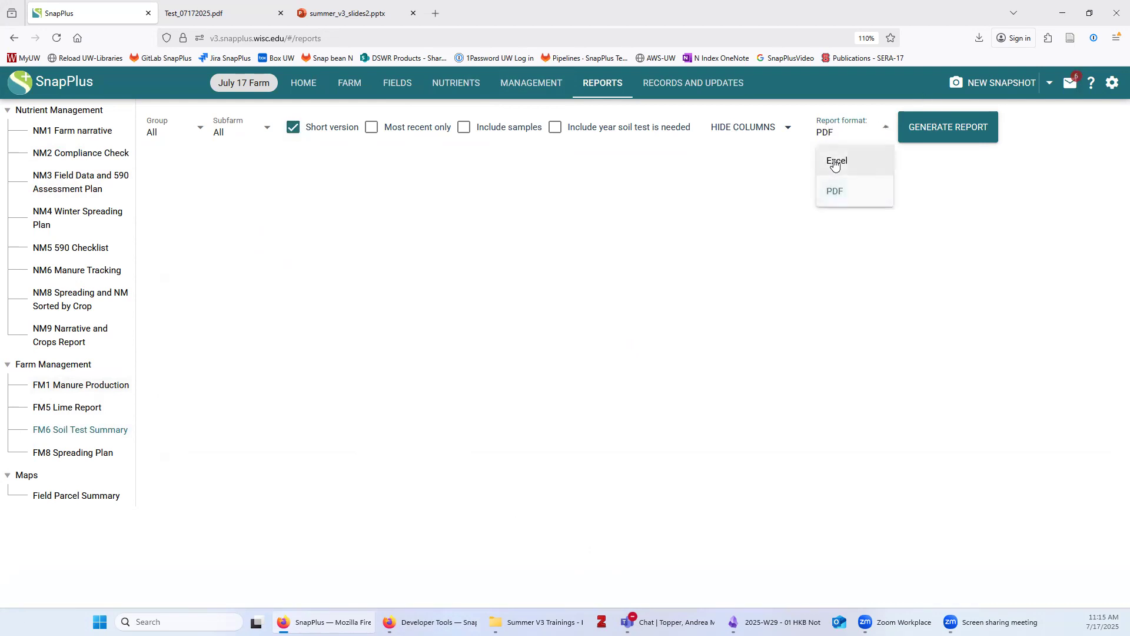
left_click(830, 159)
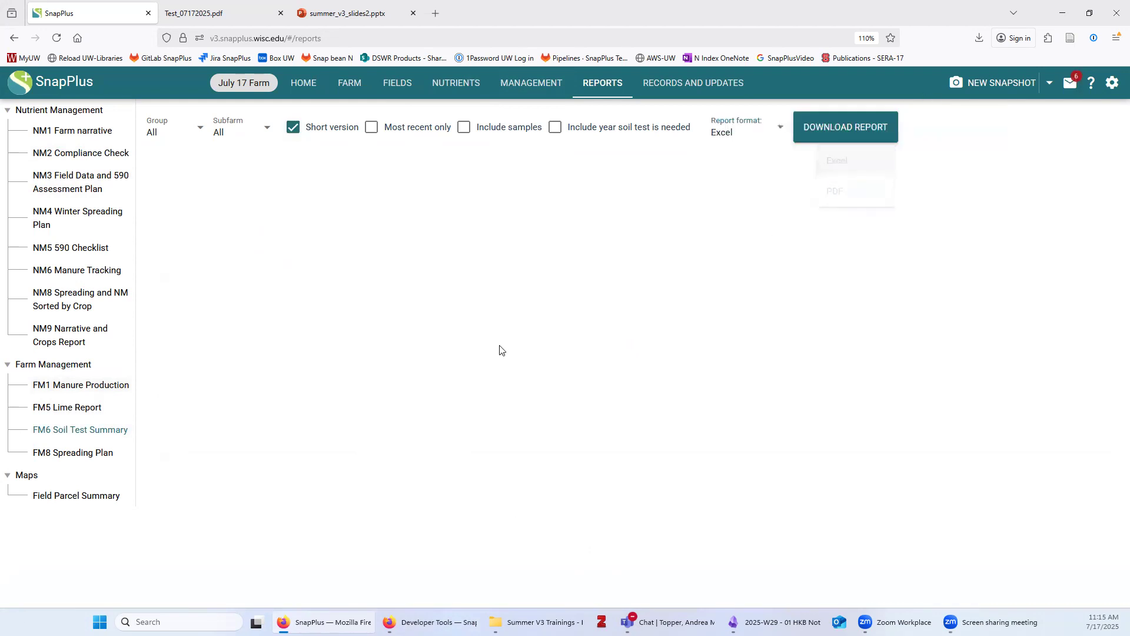
left_click(839, 131)
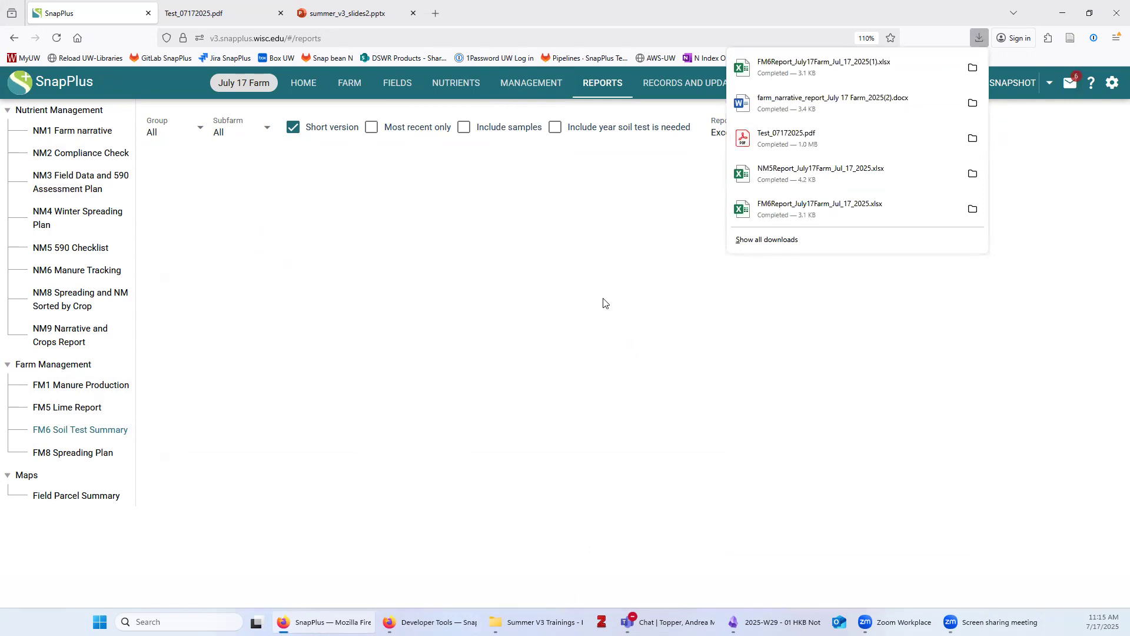
left_click(743, 69)
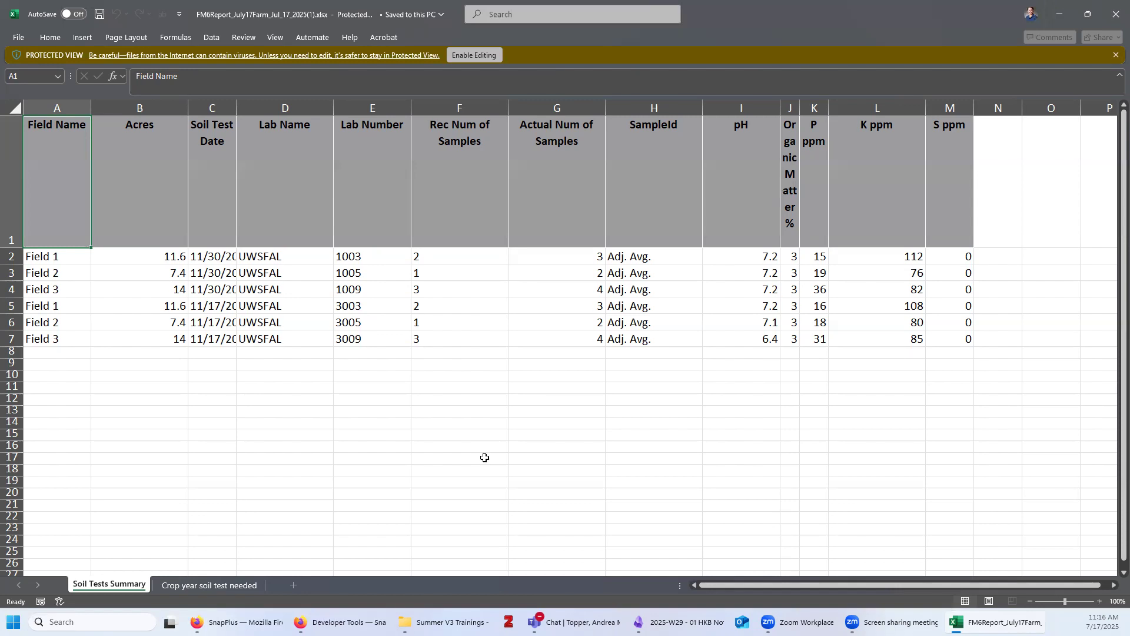
Highlight the field names in A2:A8 of the soil test table, then close the workbook
left_click(662, 445)
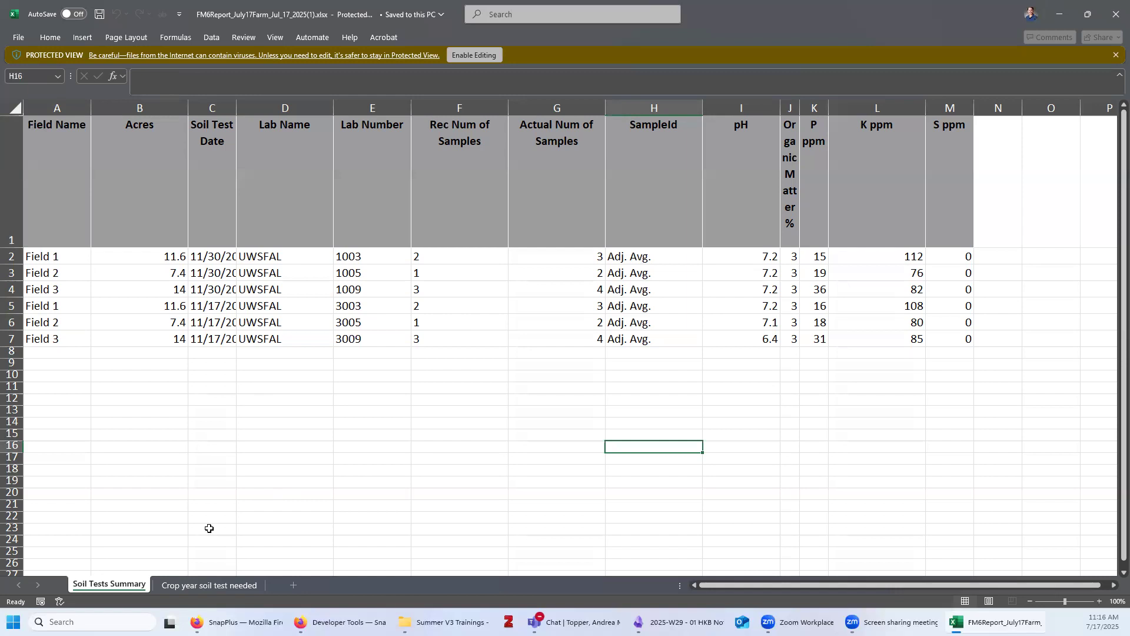
left_click(41, 252)
left_click_drag(41, 252, 34, 365)
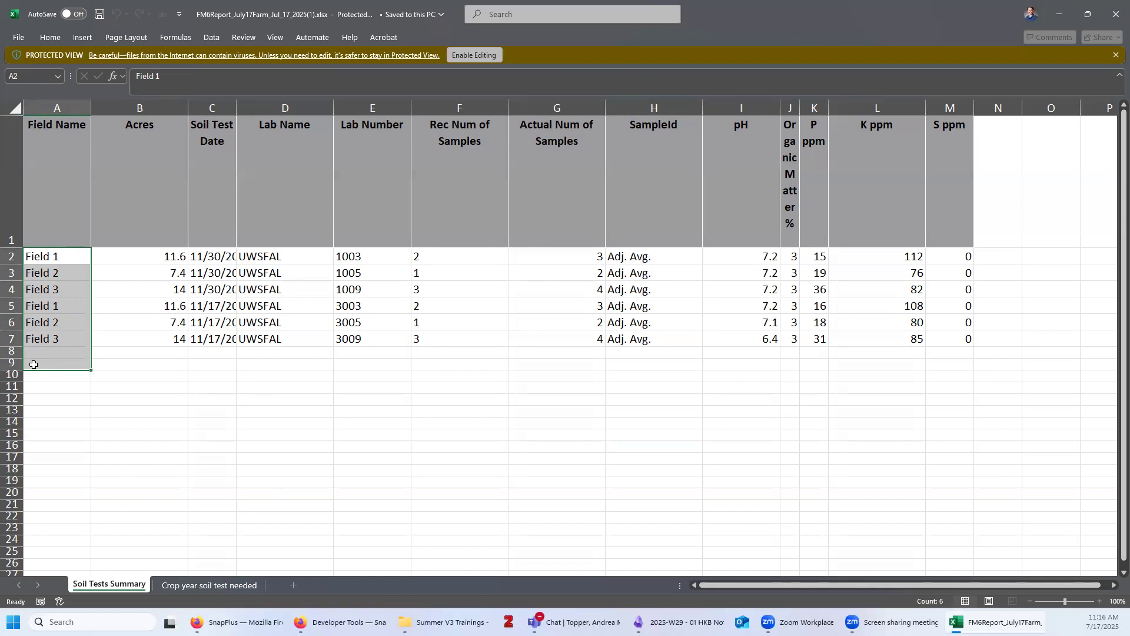
left_click(143, 423)
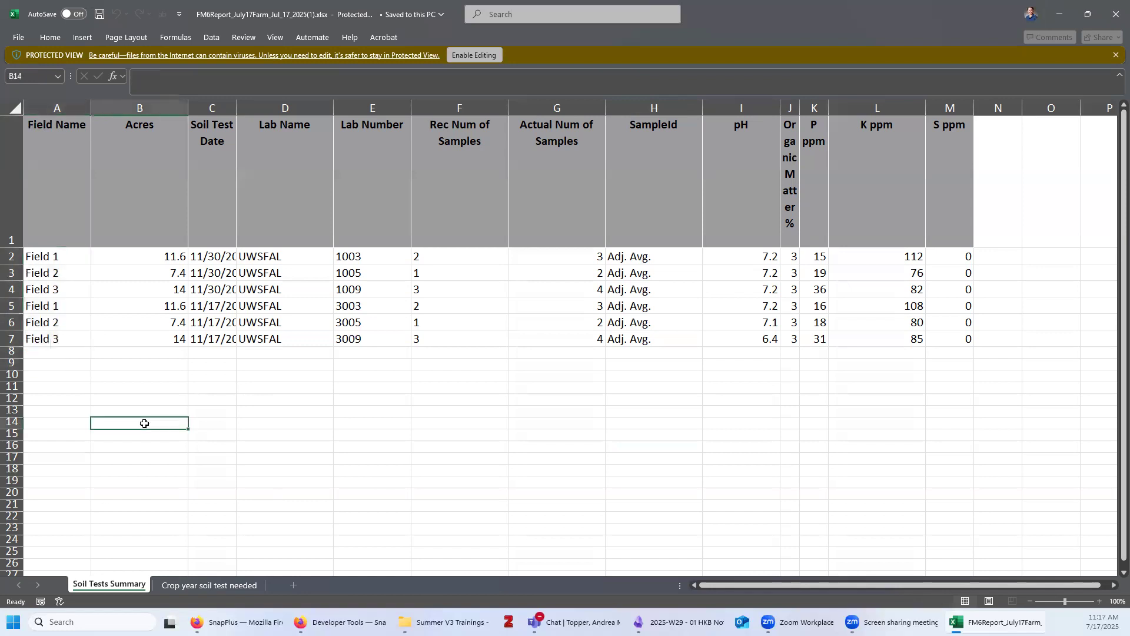
left_click_drag(51, 257, 964, 360)
left_click(359, 452)
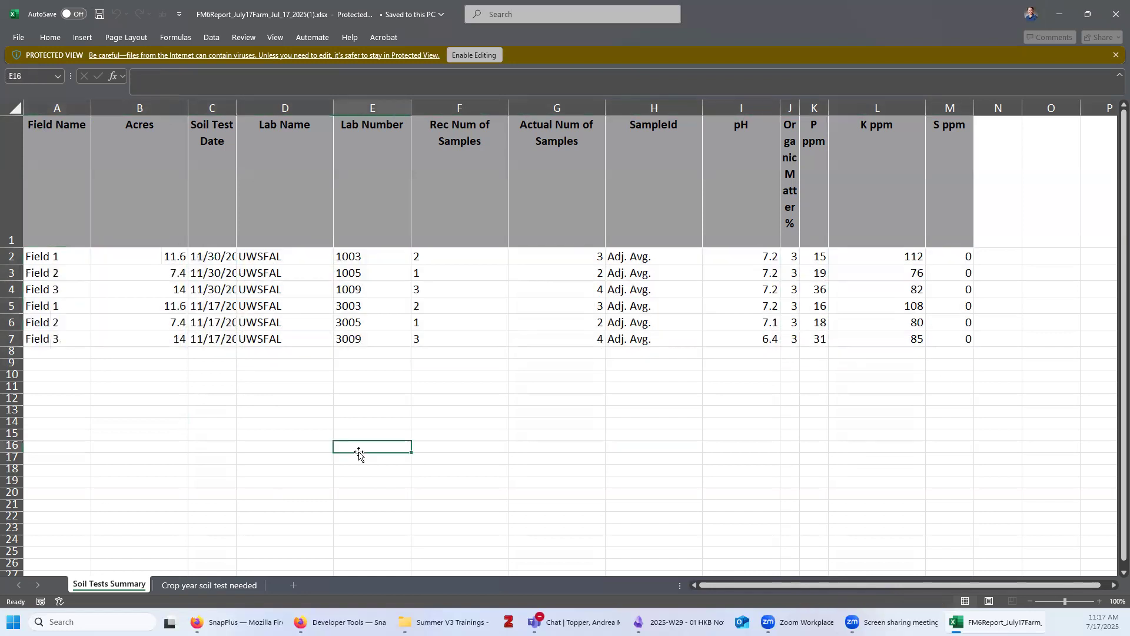
left_click(1113, 5)
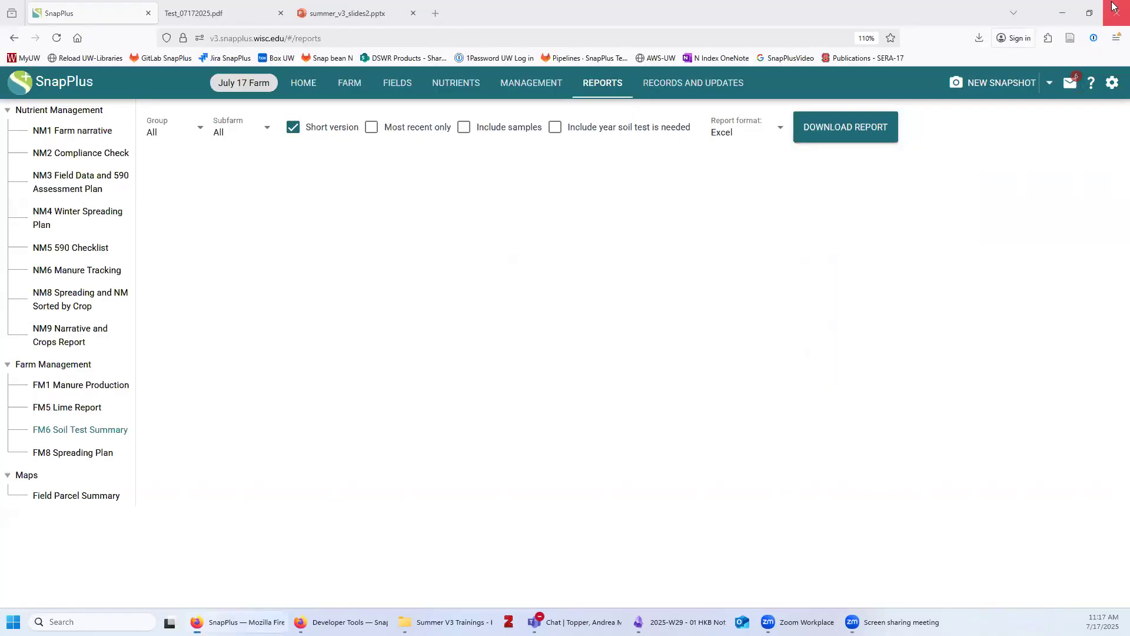
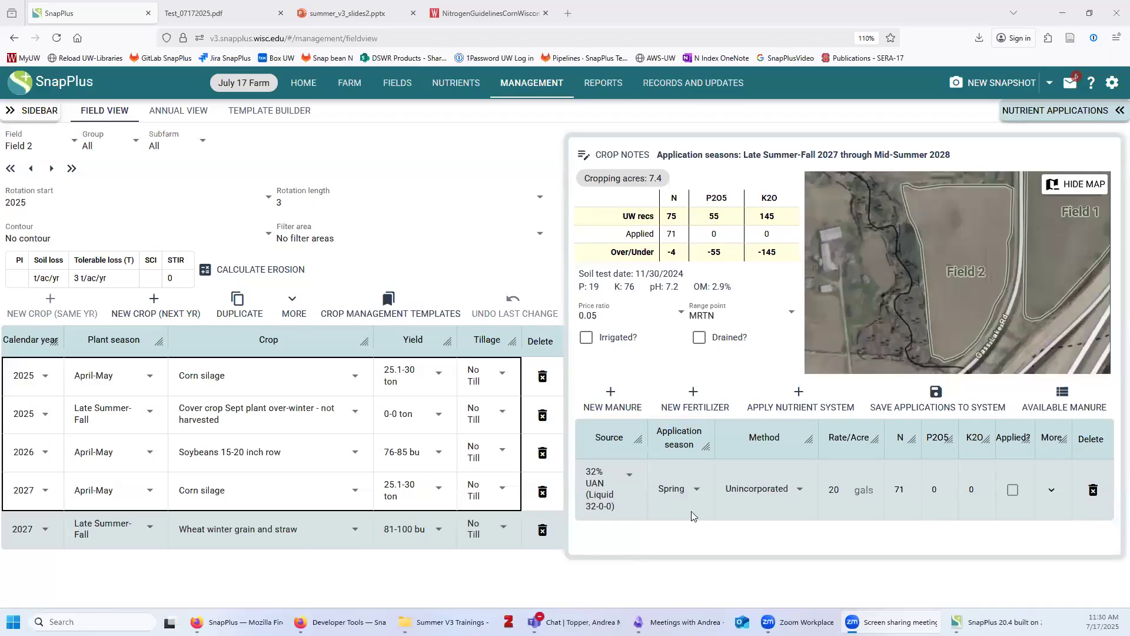
Re-enter the 2027 wheat's spring 32% UAN rate, trying 22 and then 2 gals/acre
left_click(410, 586)
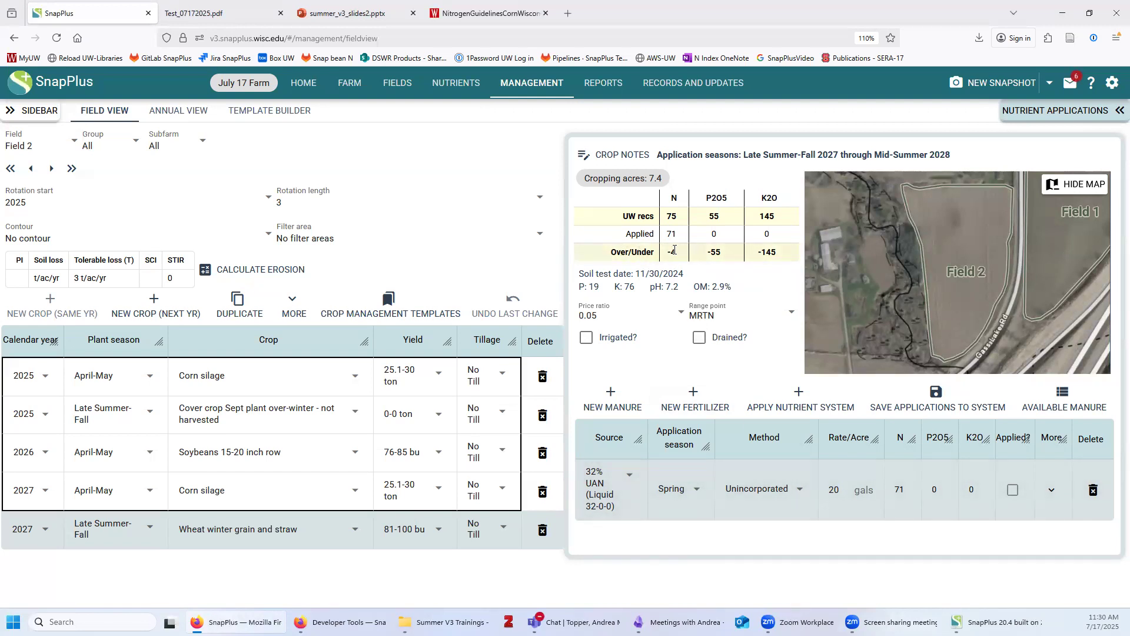
double_click(832, 490)
type("20")
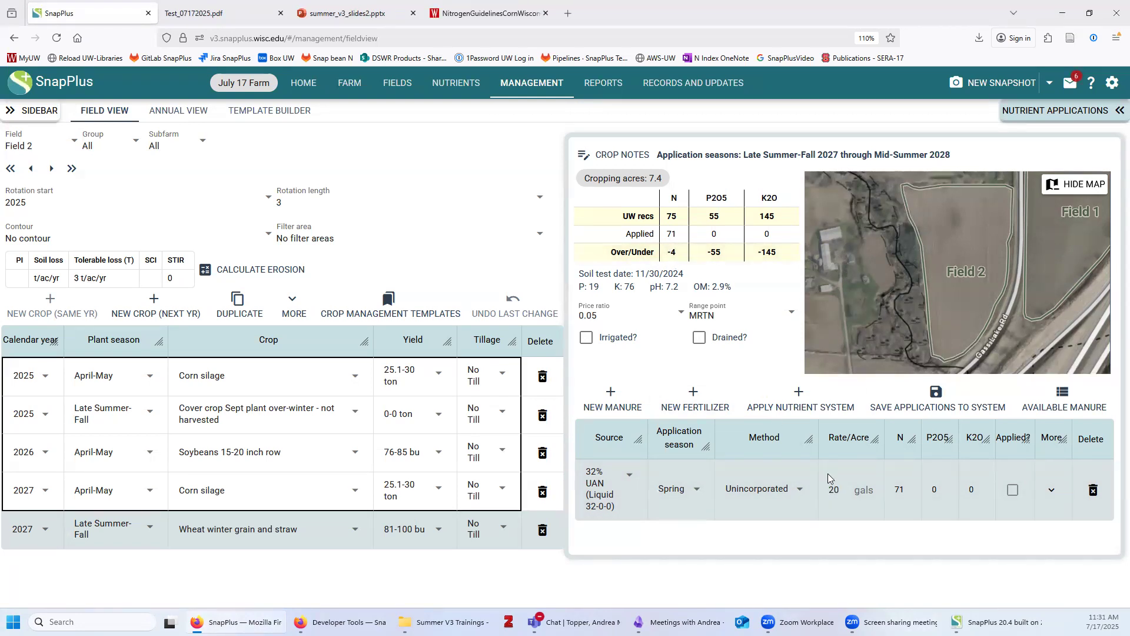
key("BackSpace")
type("2")
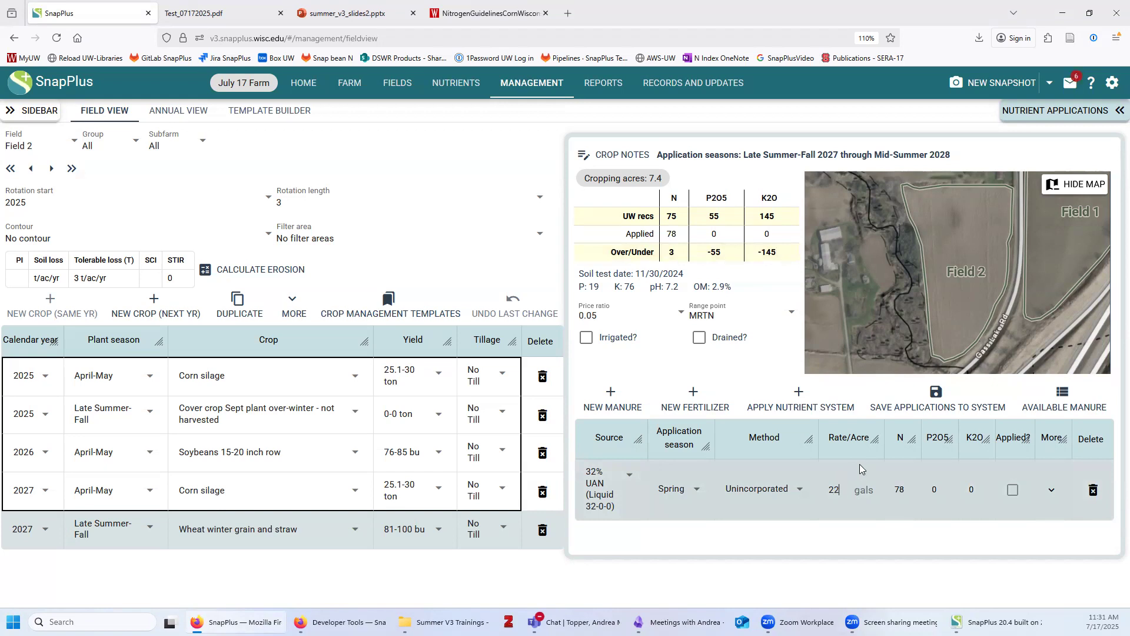
key("BackSpace")
key("BackSpace")
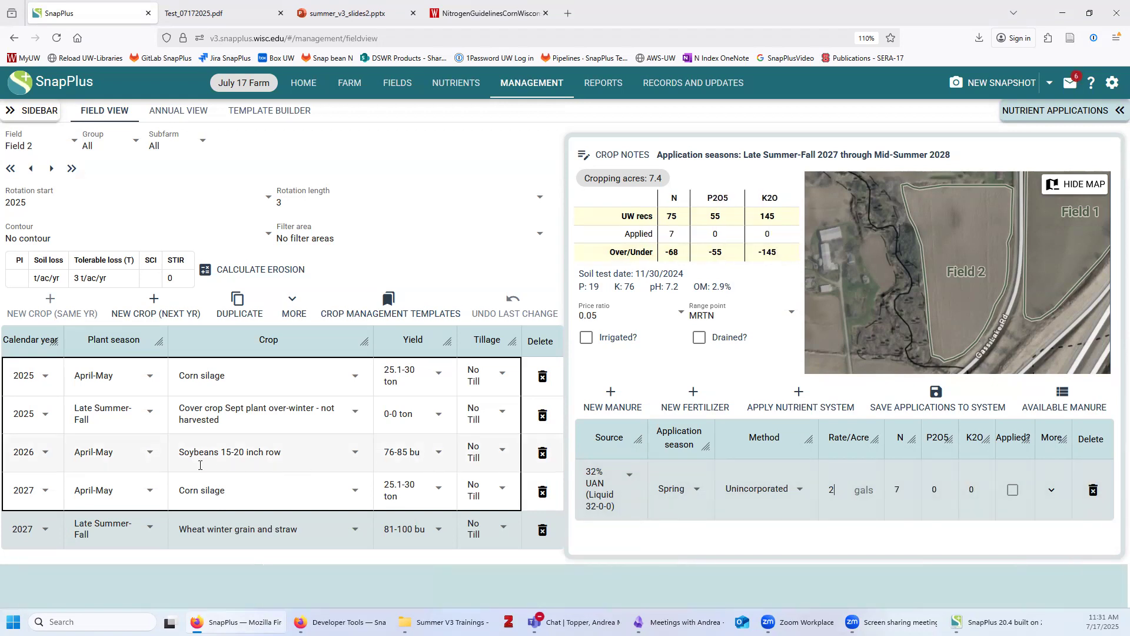
Show nutrient applications for Field 2's 2025 corn silage instead of the 2027 crop
left_click(231, 490)
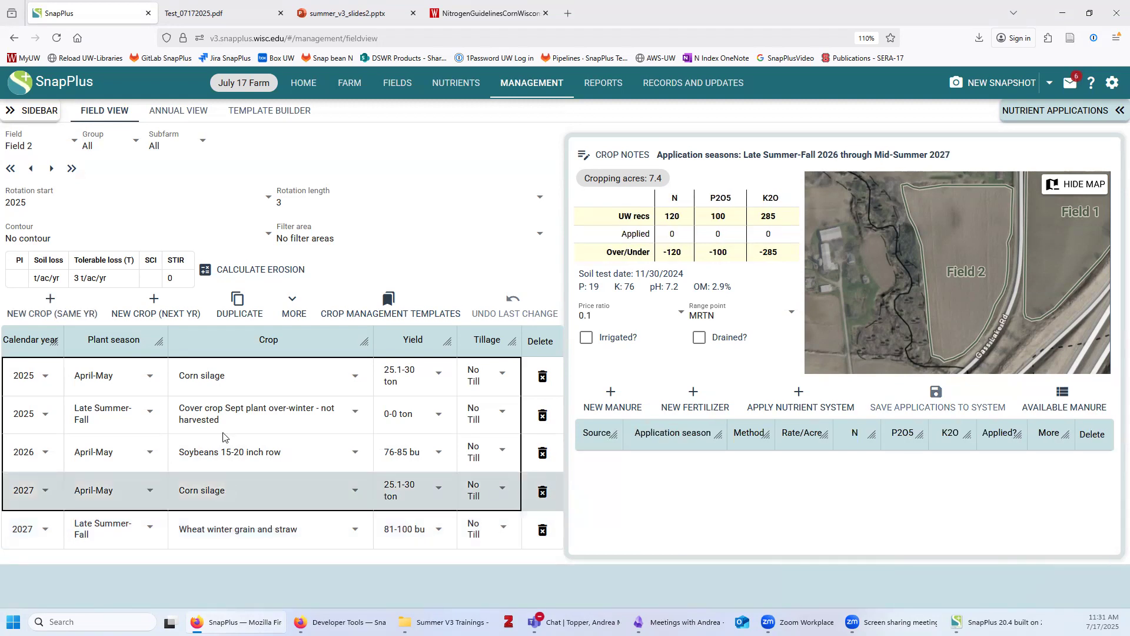
left_click(243, 377)
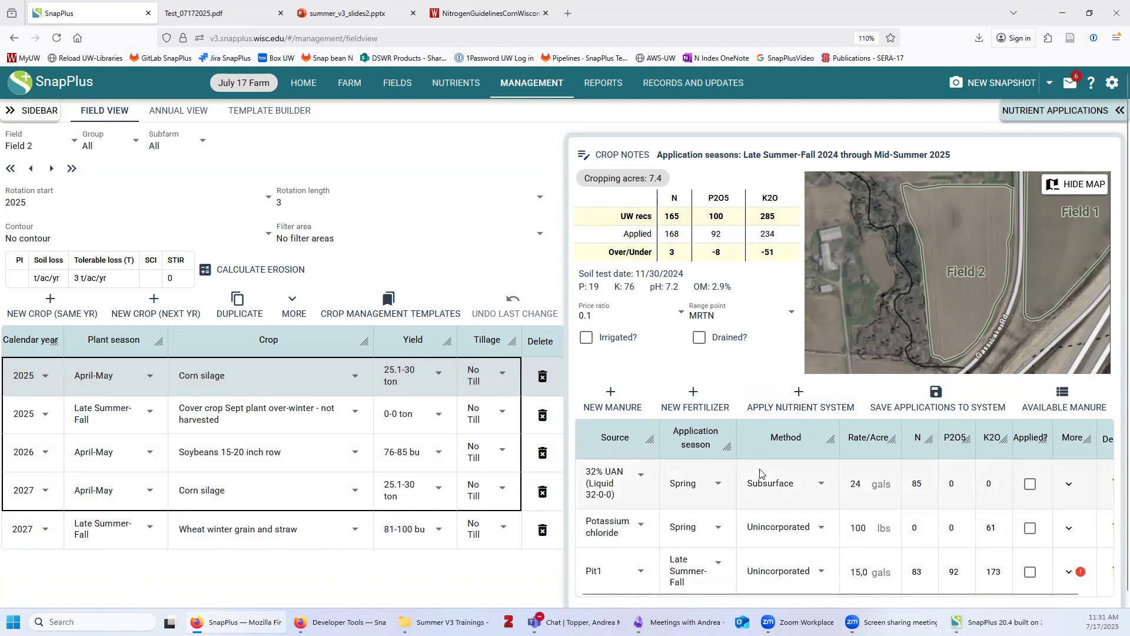
scroll(830, 412, "down", 1)
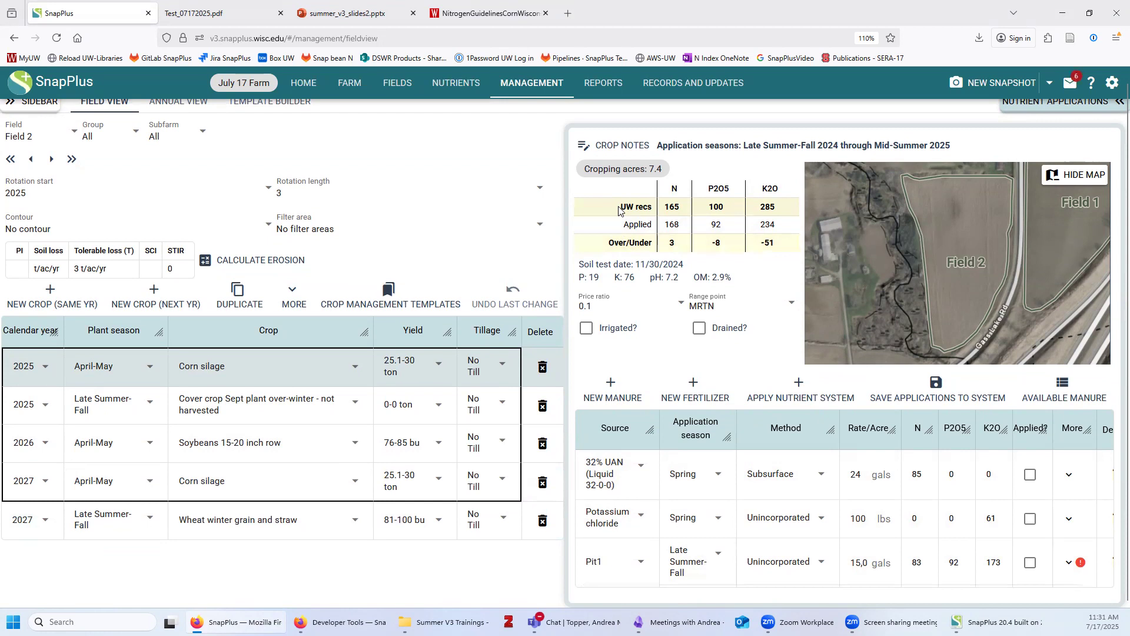
Highlight the 165 recommended N and the 3 lbs over-recommendation value
left_click_drag(621, 206, 681, 208)
left_click(674, 210)
left_click(681, 212)
left_click_drag(667, 242, 674, 241)
left_click(677, 248)
left_click(458, 17)
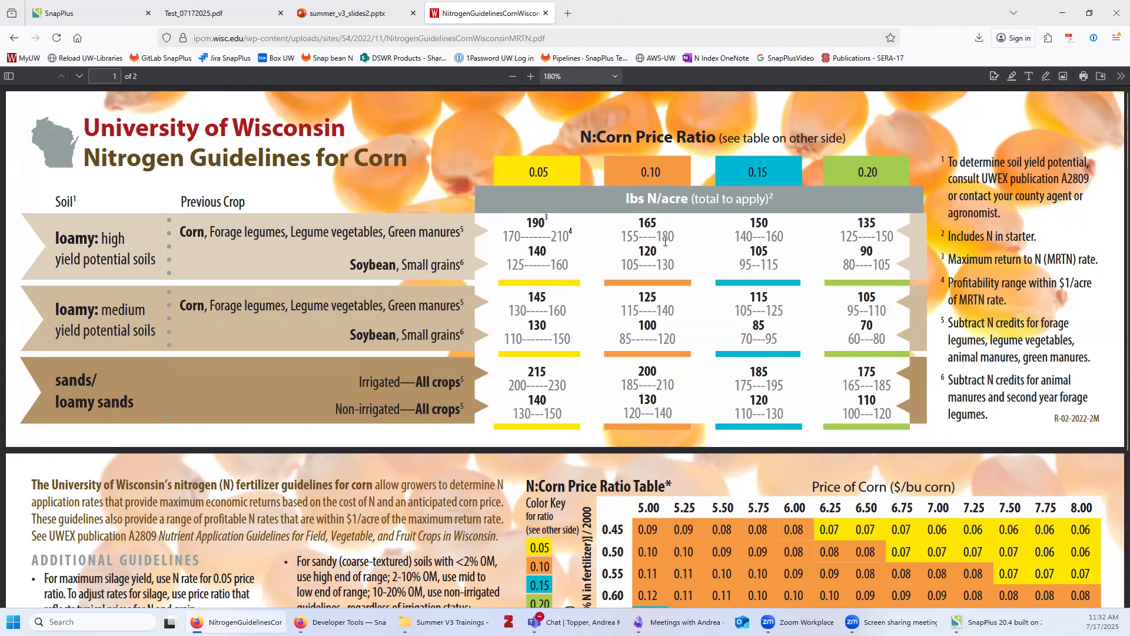
left_click(91, 12)
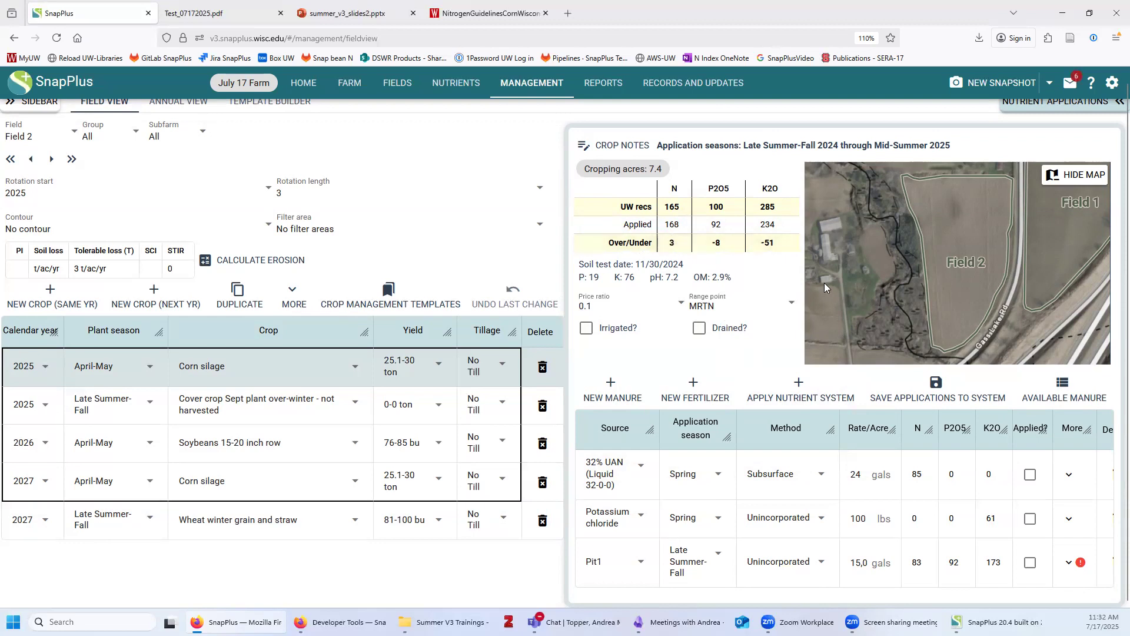
Try 50, 35, 30 and 25 gals/acre for the 32% UAN rate, ending on 30
double_click(865, 477)
type("5")
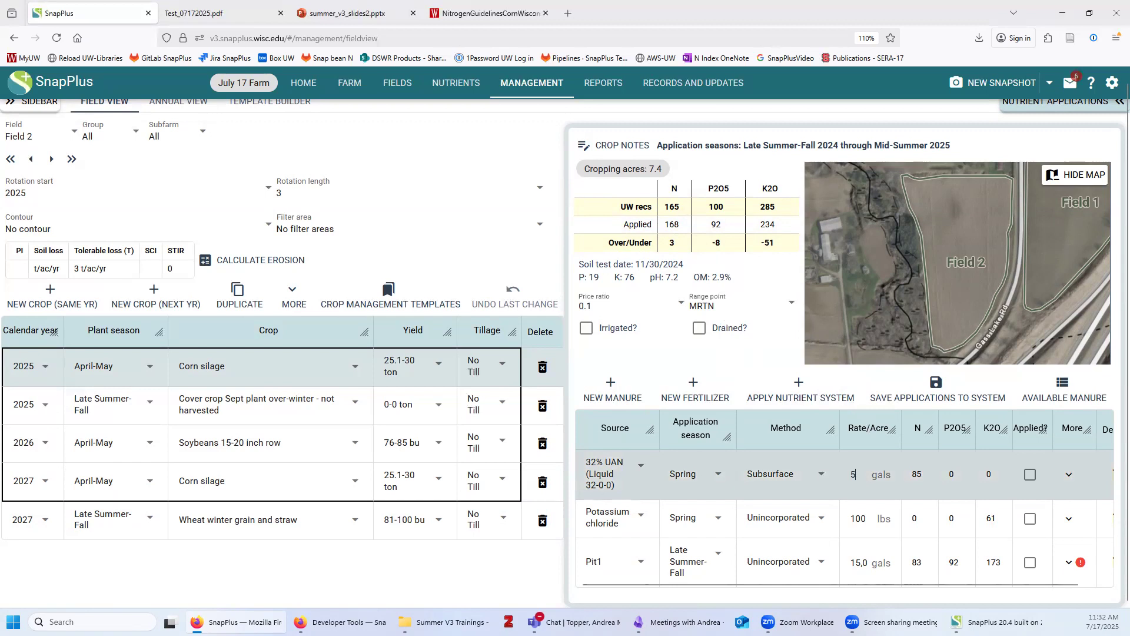
type("0")
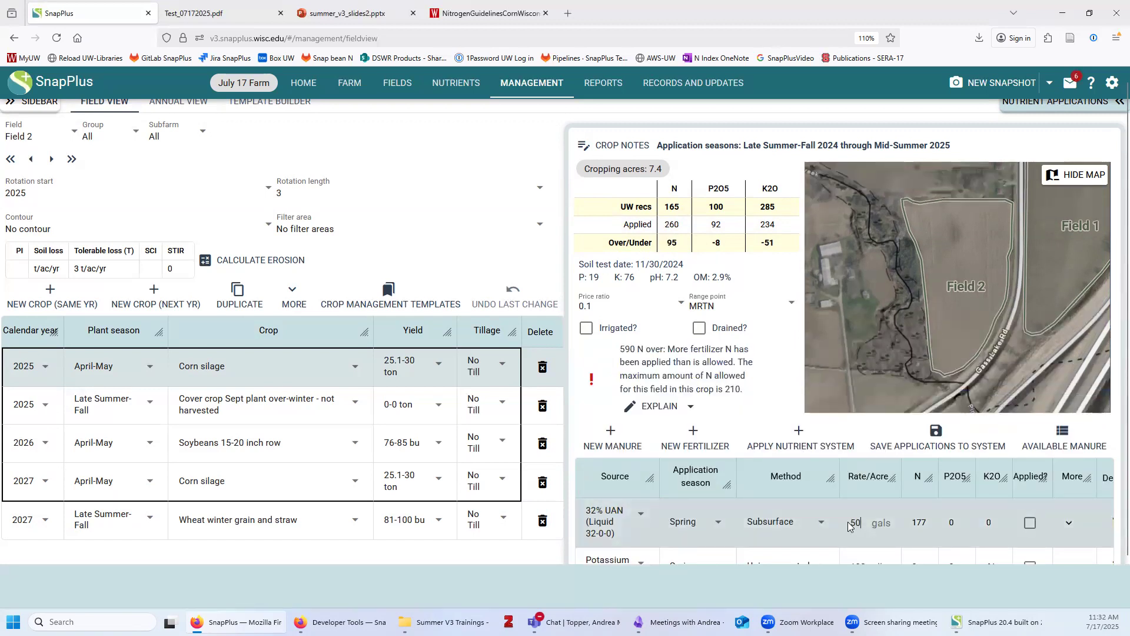
double_click(853, 523)
type("35")
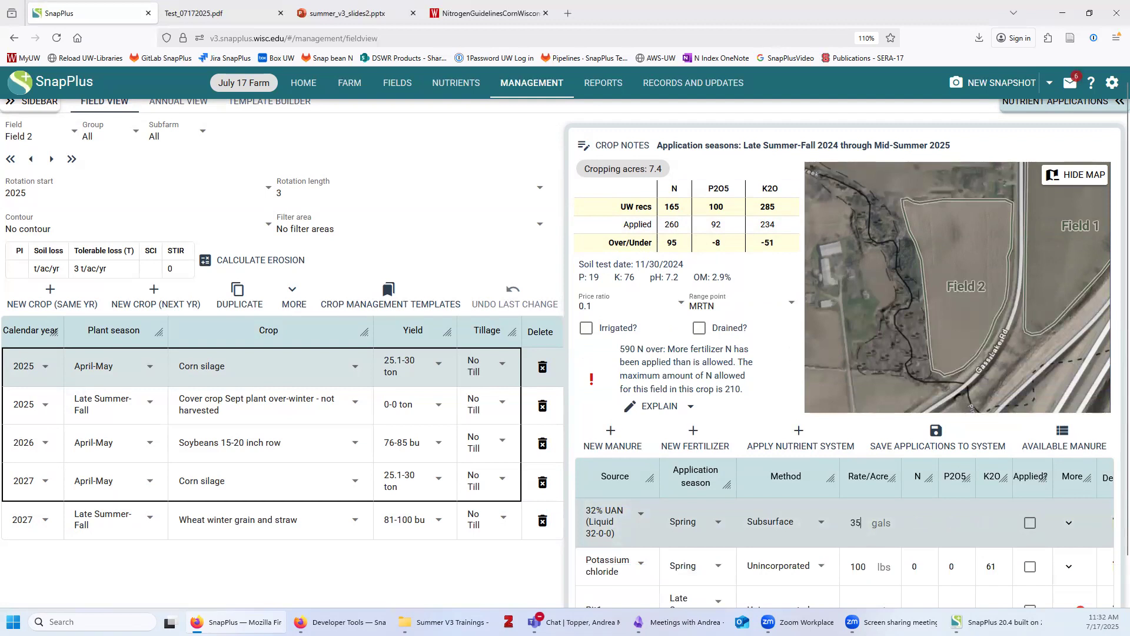
key("BackSpace")
type("0")
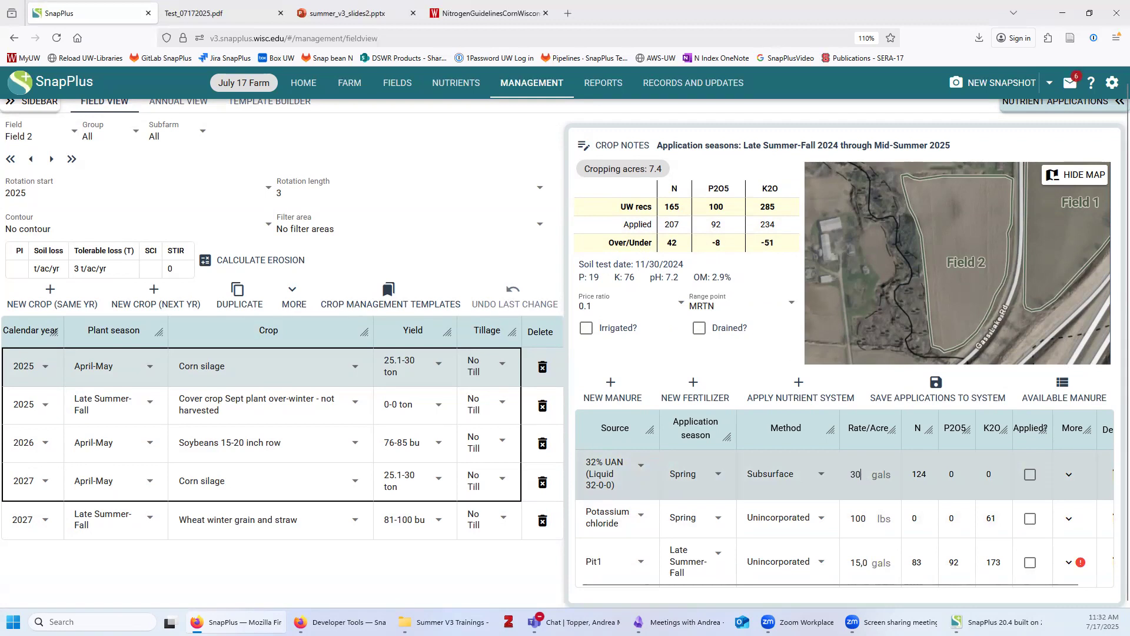
key("BackSpace")
key("BackSpace")
type("25")
key("BackSpace")
key("BackSpace")
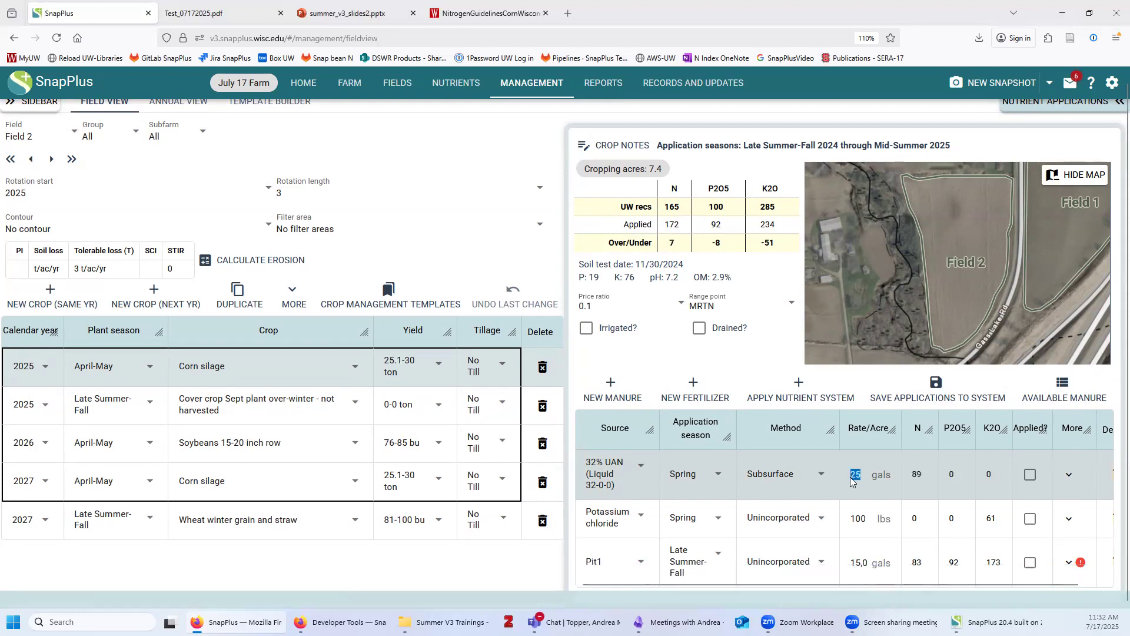
type("30")
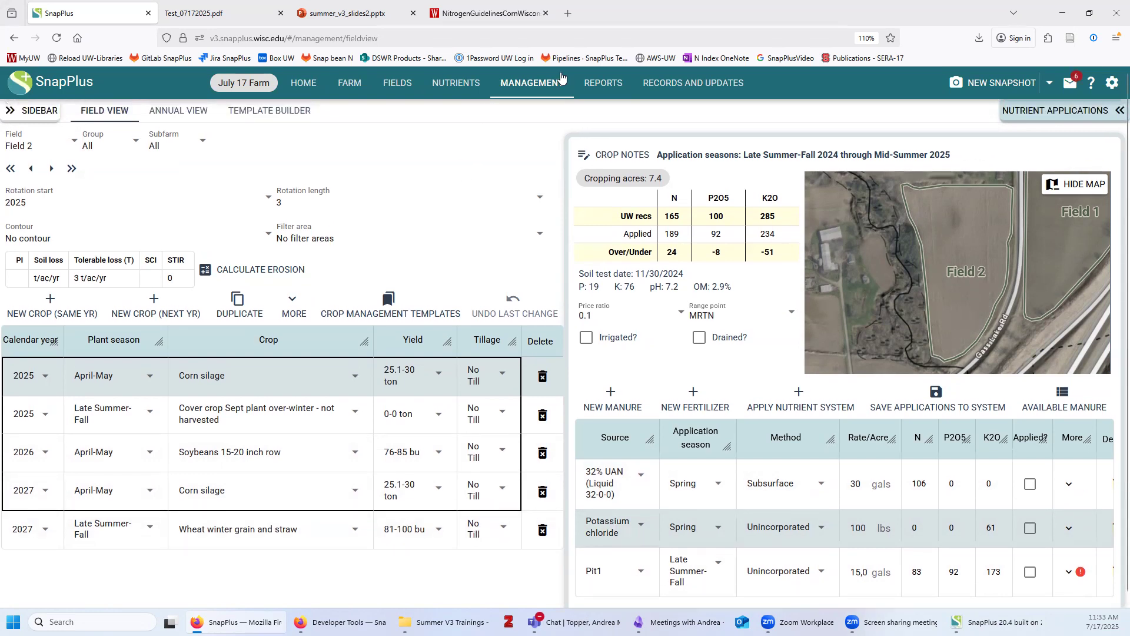
Download the Field Parcel Summary from Reports and open the ParcelSummary text file
left_click(600, 86)
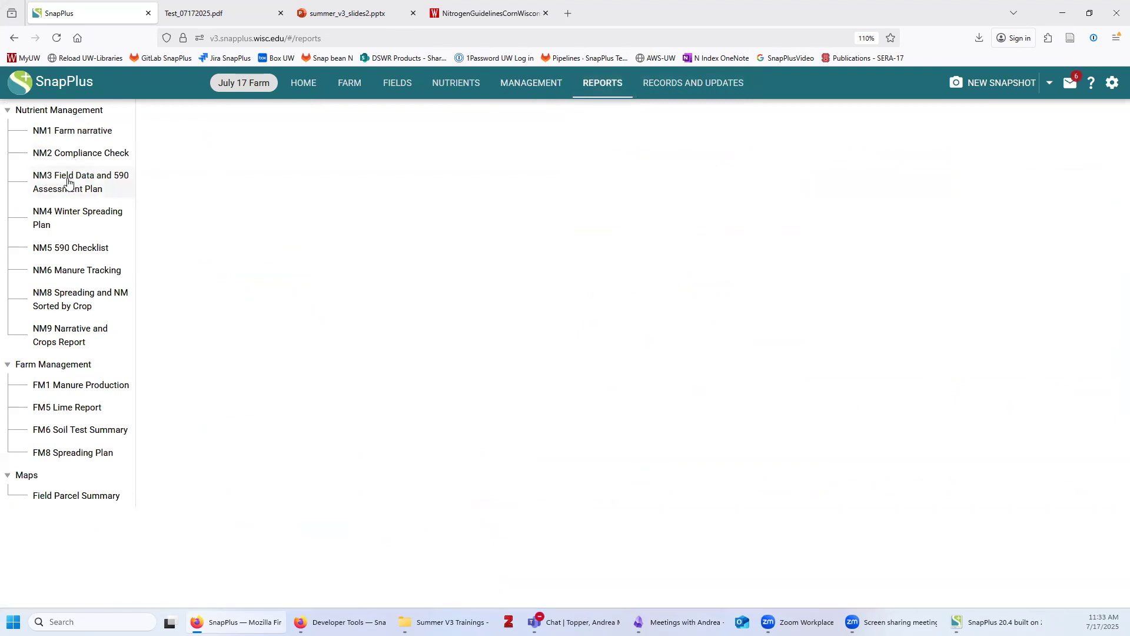
left_click(72, 500)
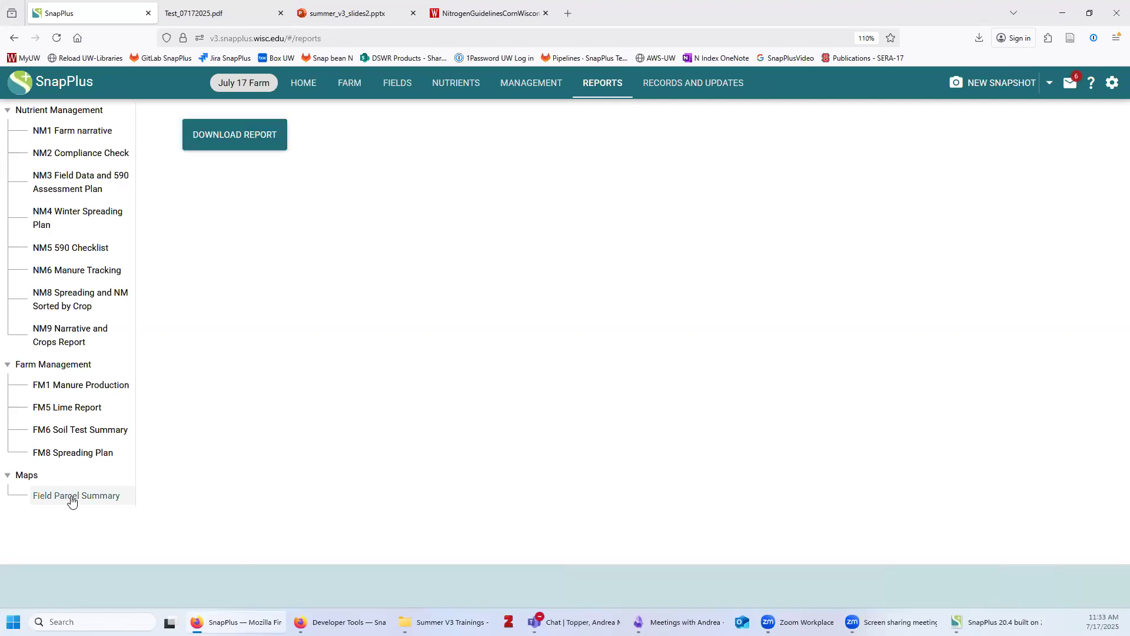
left_click(245, 145)
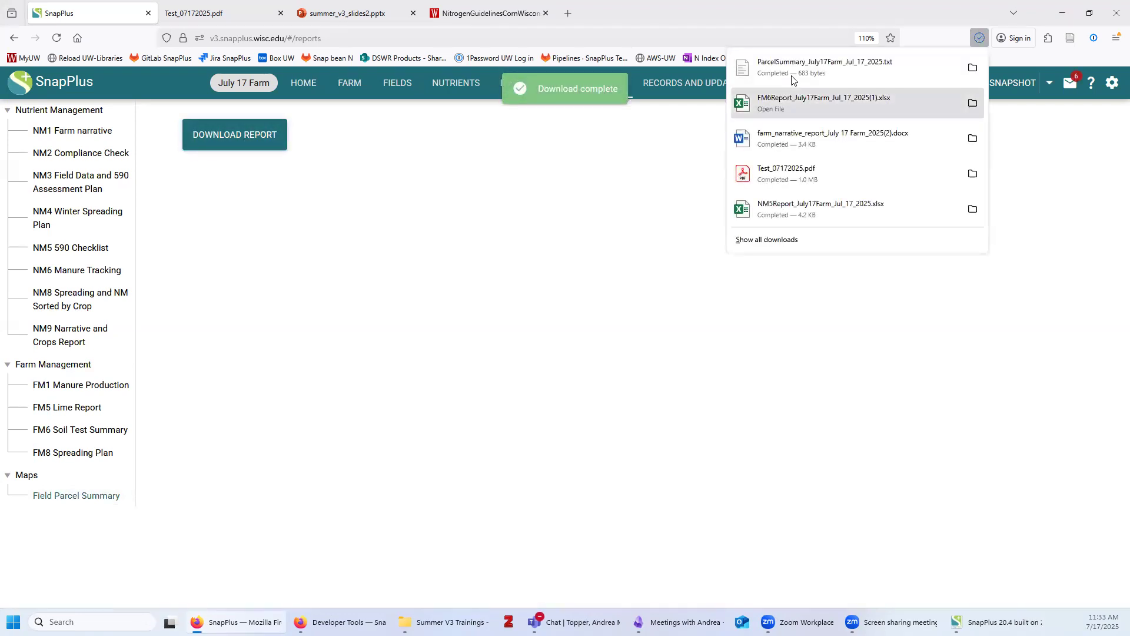
left_click(796, 62)
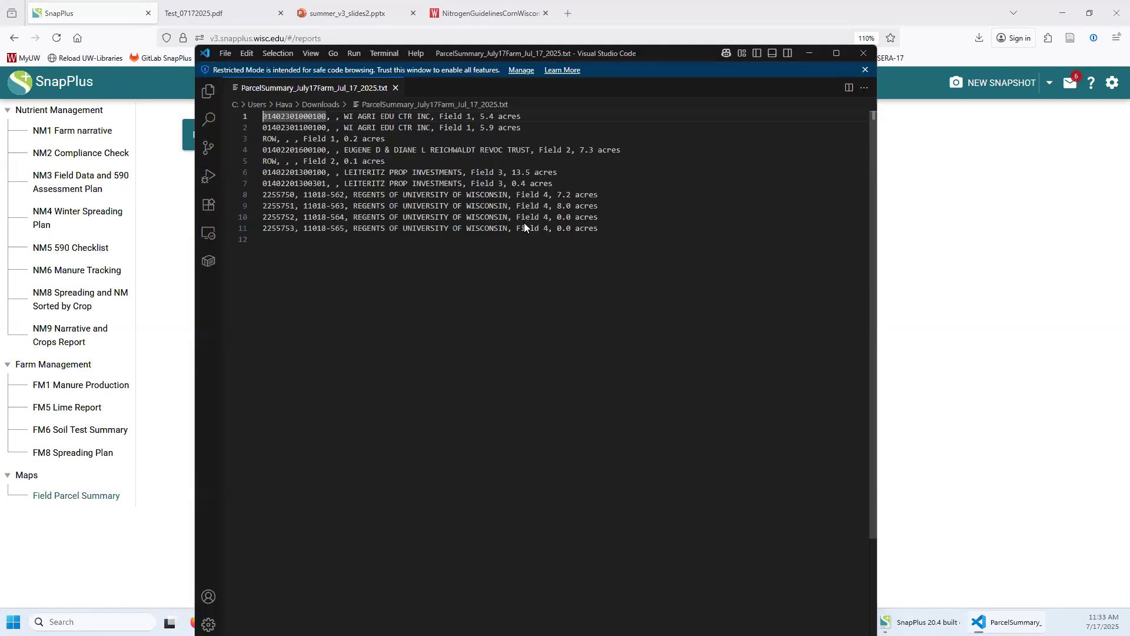
Review the parcel rows and acreages for Fields 1–4, then return to SnapPlus
left_click_drag(605, 228, 263, 116)
left_click(428, 335)
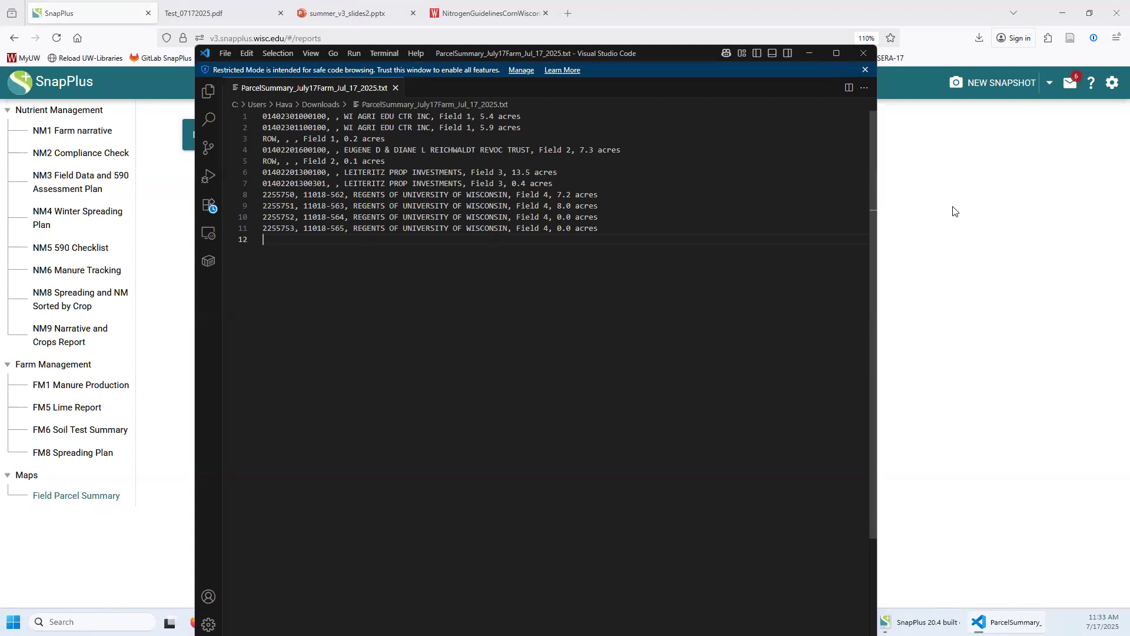
left_click(182, 410)
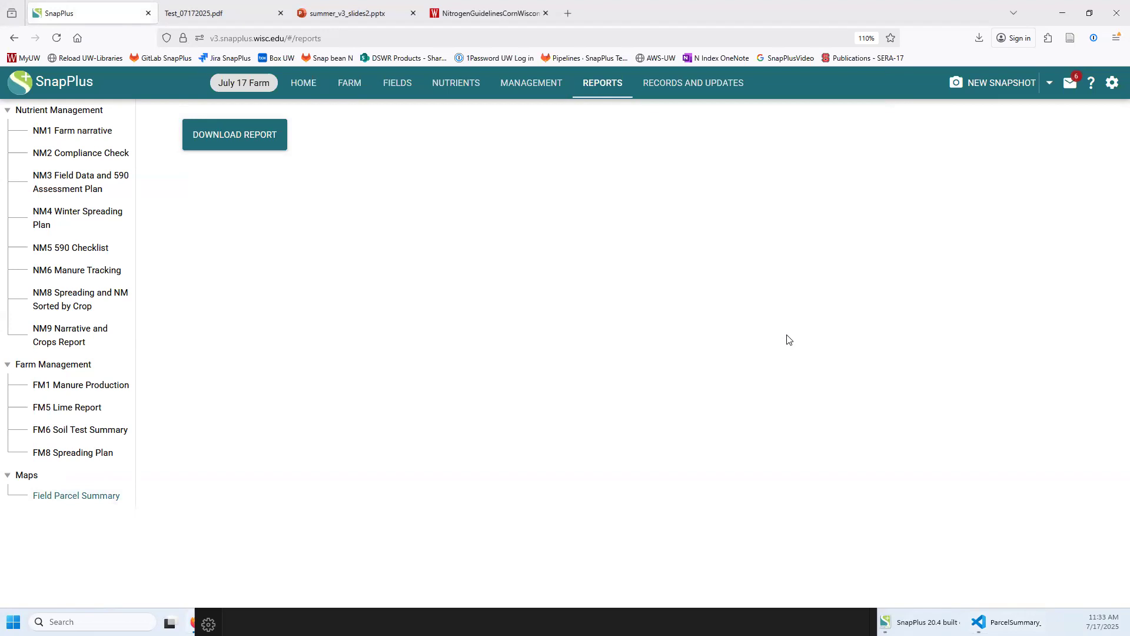
Show Field 1's crop rotation in the Management view
left_click(531, 83)
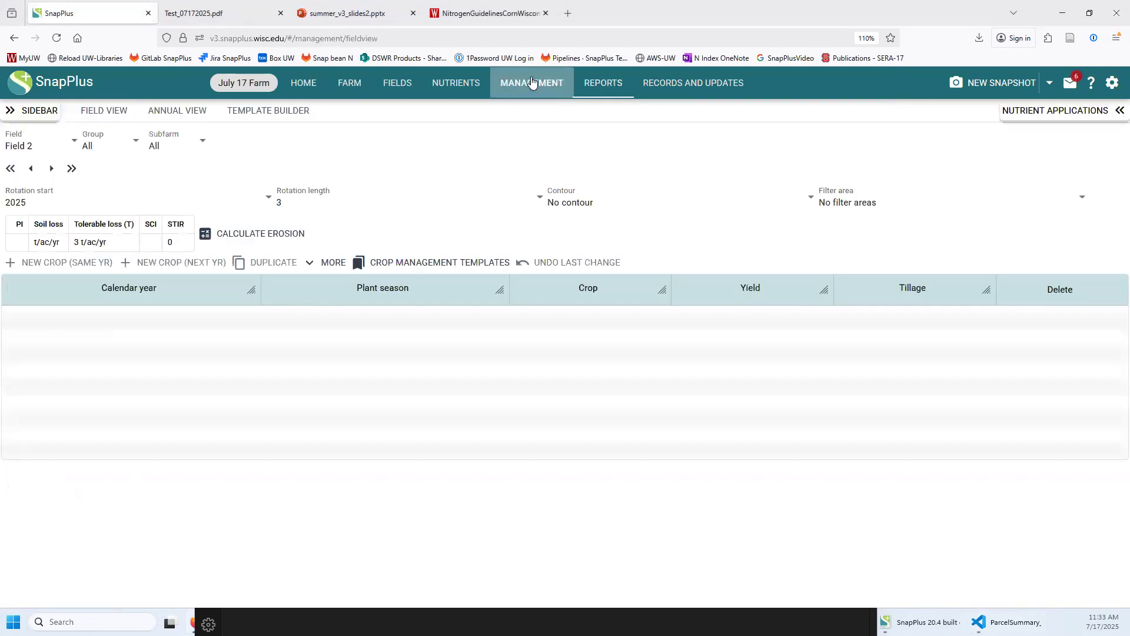
left_click(27, 144)
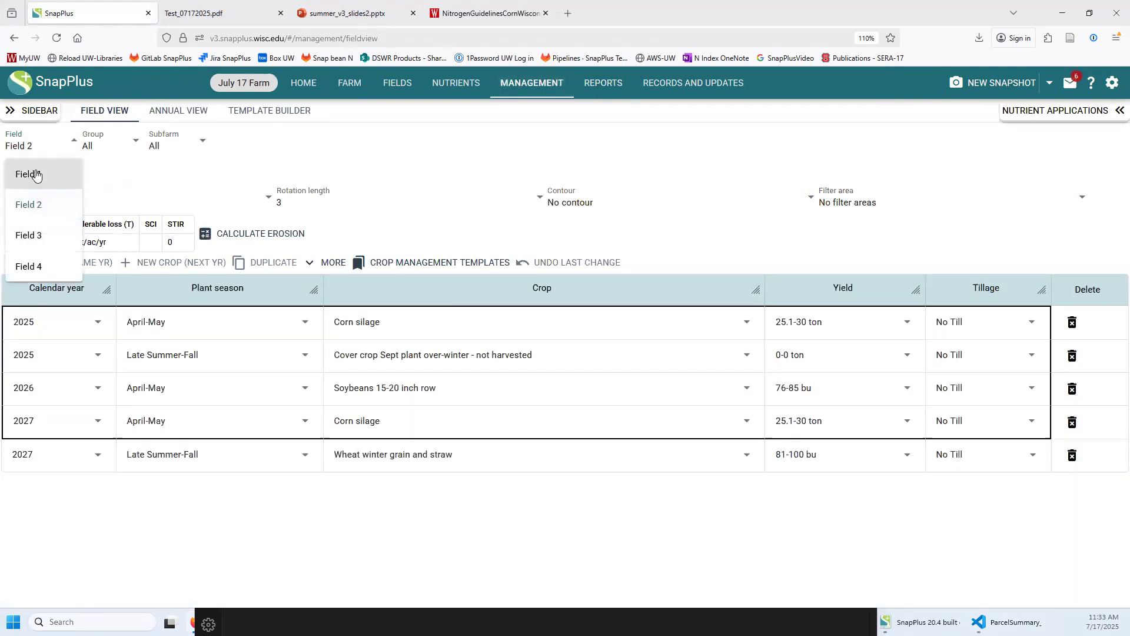
left_click(30, 174)
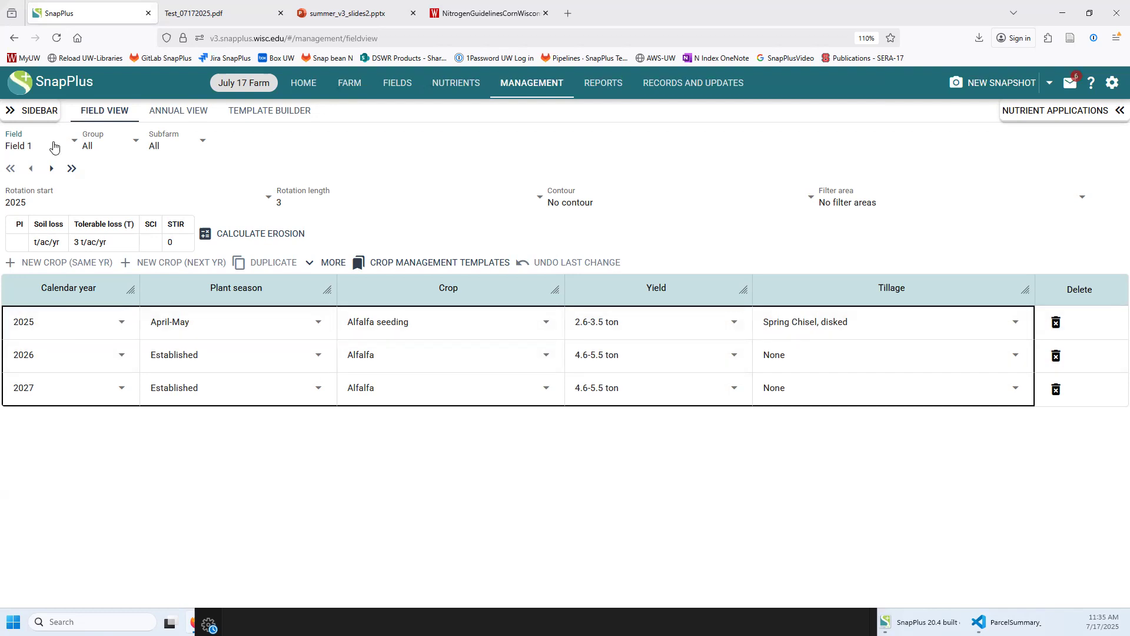
Switch to Field 2 via Field 3 and add a new 2028 crop row
left_click(36, 152)
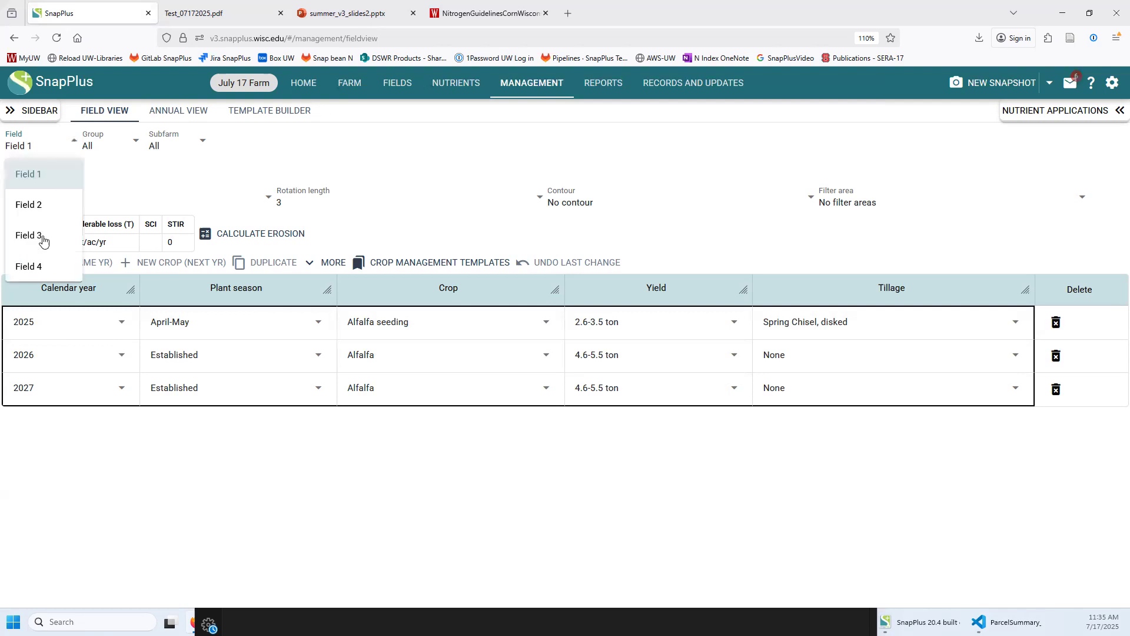
left_click(43, 238)
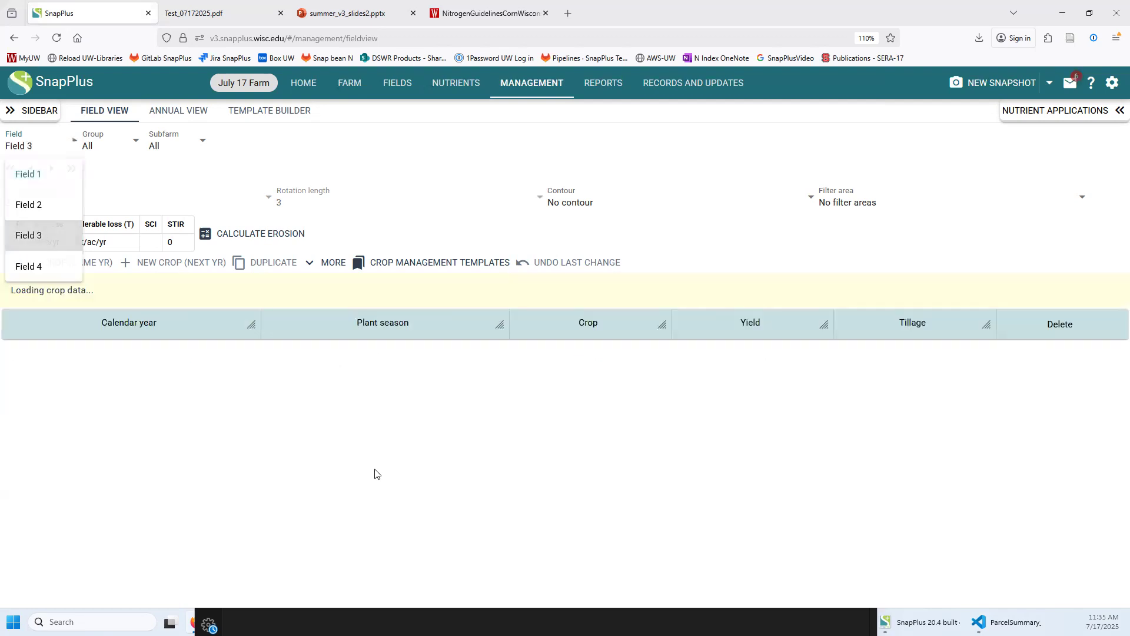
left_click(44, 148)
left_click(49, 205)
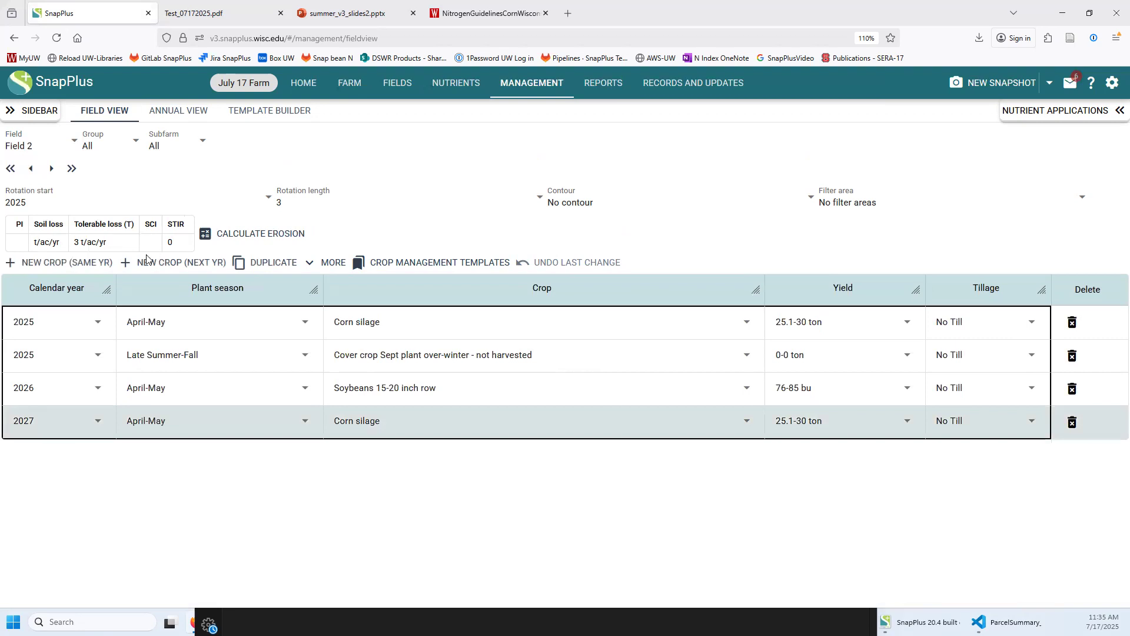
left_click(166, 268)
left_click(170, 460)
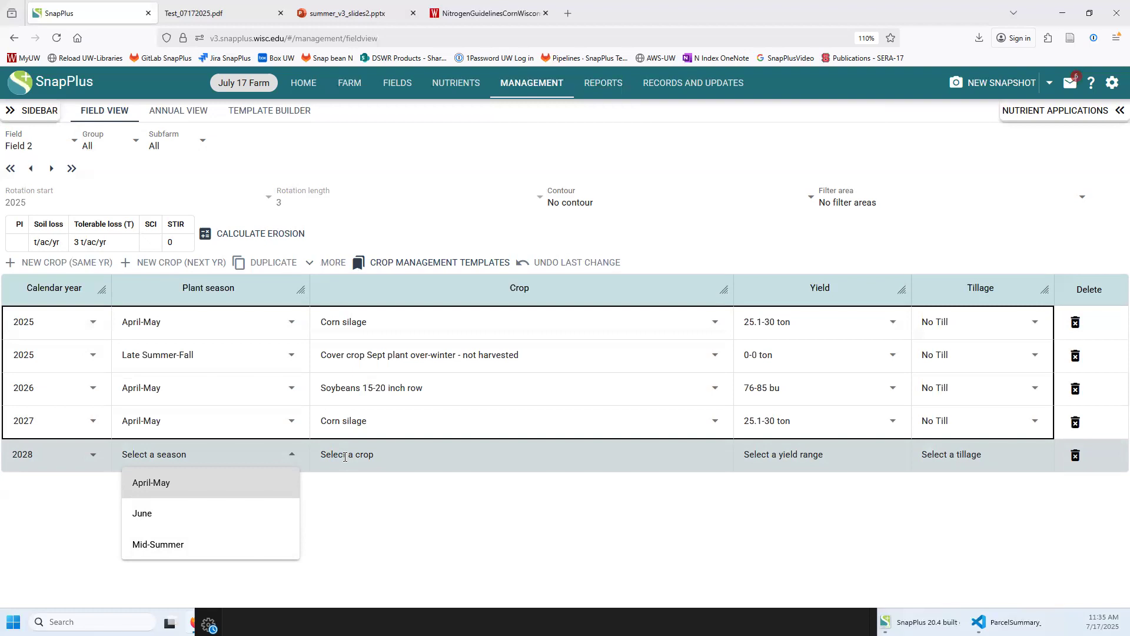
Erase Field 2's unsaved rotation changes and show the Add Farm options
left_click(643, 511)
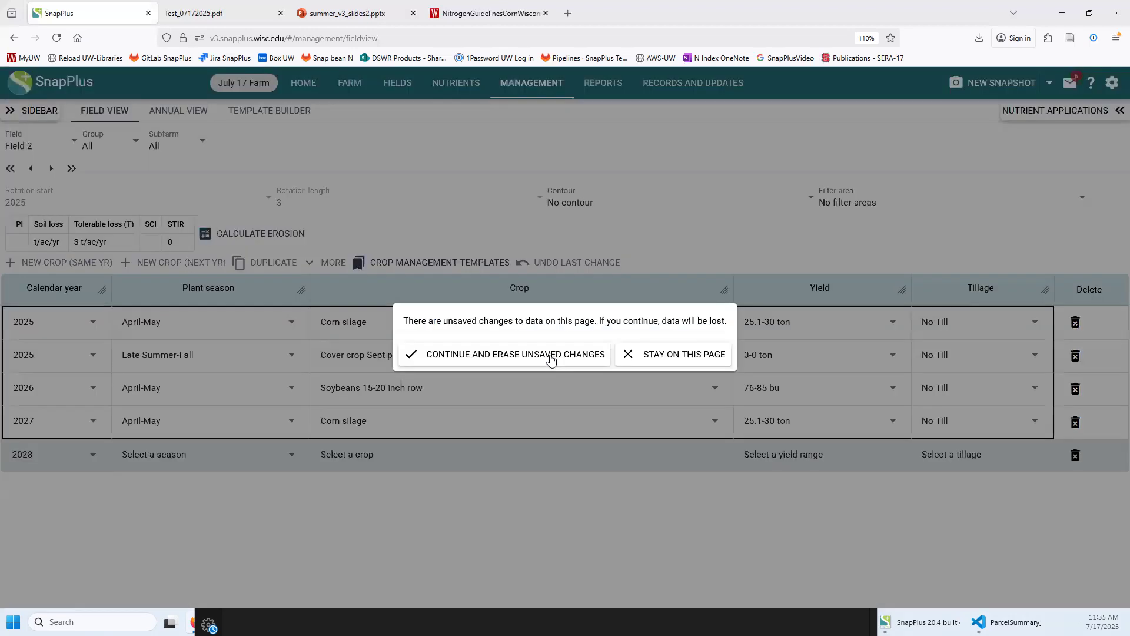
left_click(528, 354)
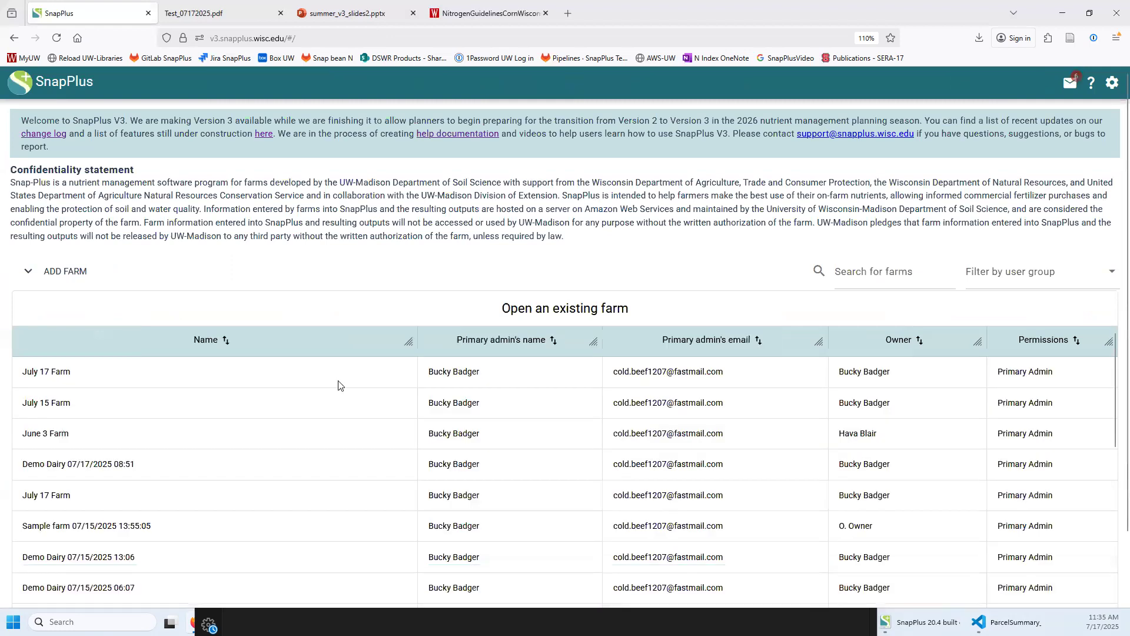
left_click(63, 277)
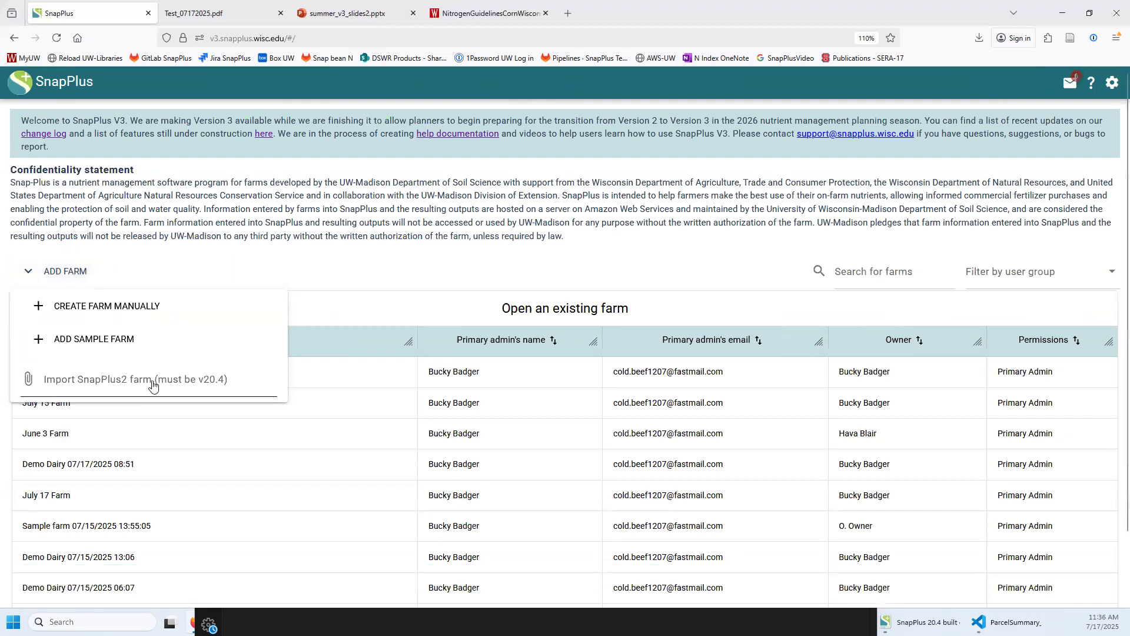
Choose 'Import SnapPlus2 farm (must be v20.4)' to open the File Upload dialog
left_click(97, 383)
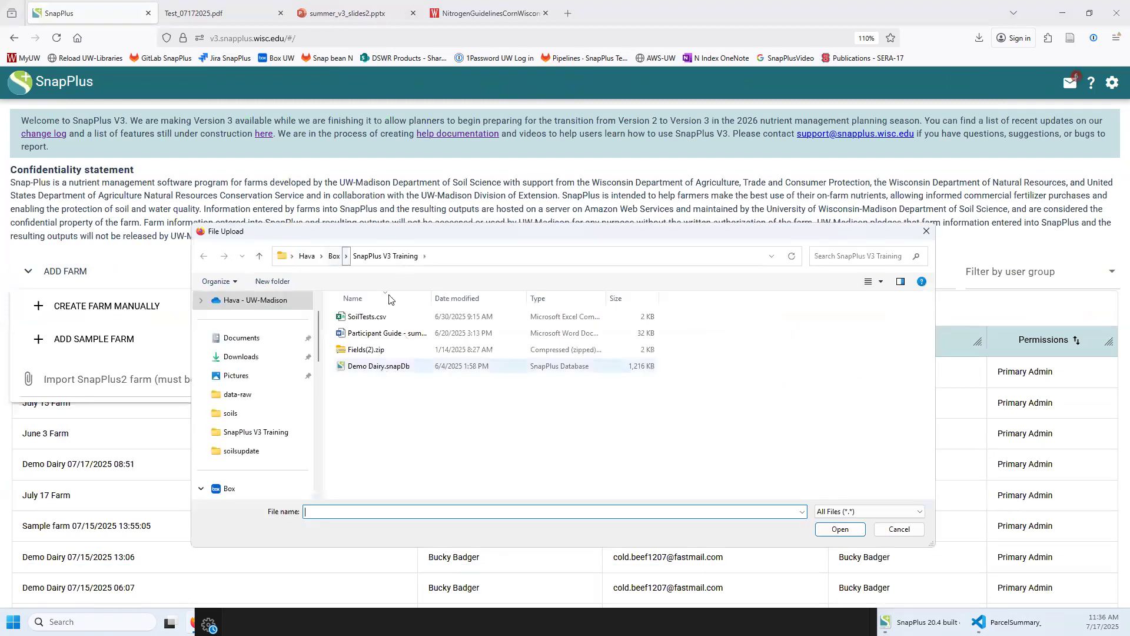
Select Demo Dairy.snapDb and submit it for import
left_click(386, 367)
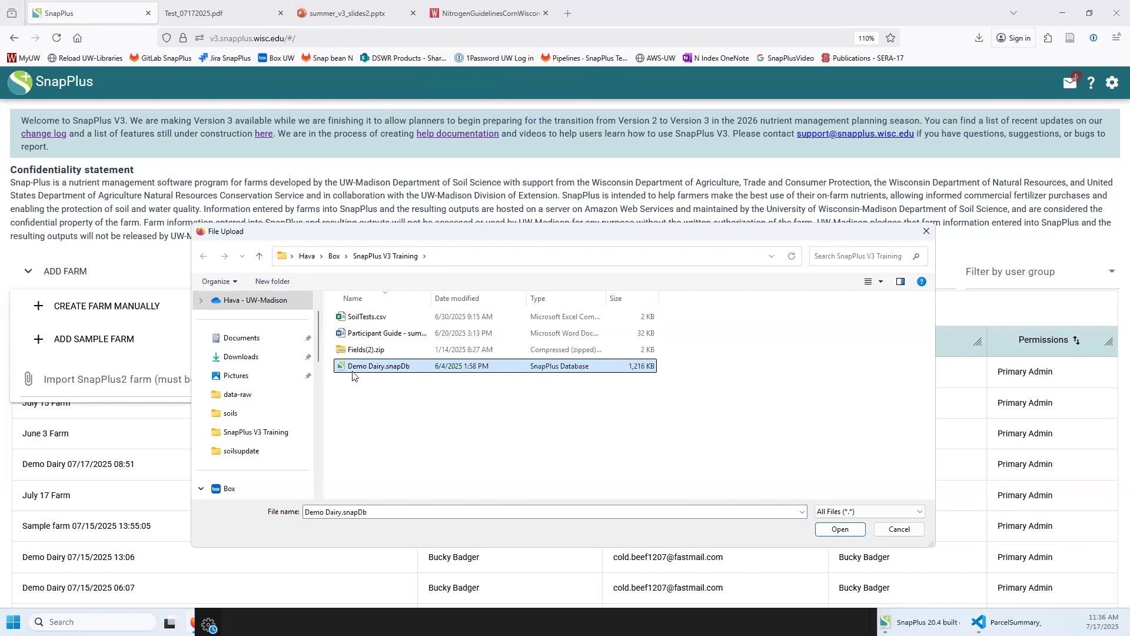
left_click(838, 530)
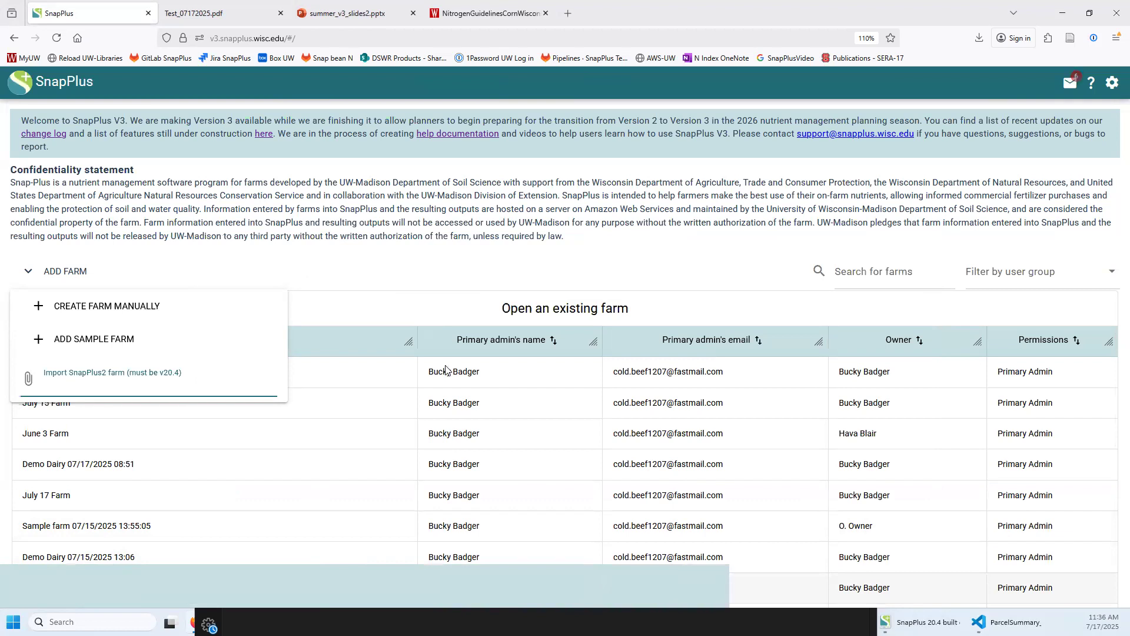
Dismiss the Add Farm options and open the Demo Dairy 07/17/2025 11:36 farm
left_click(514, 265)
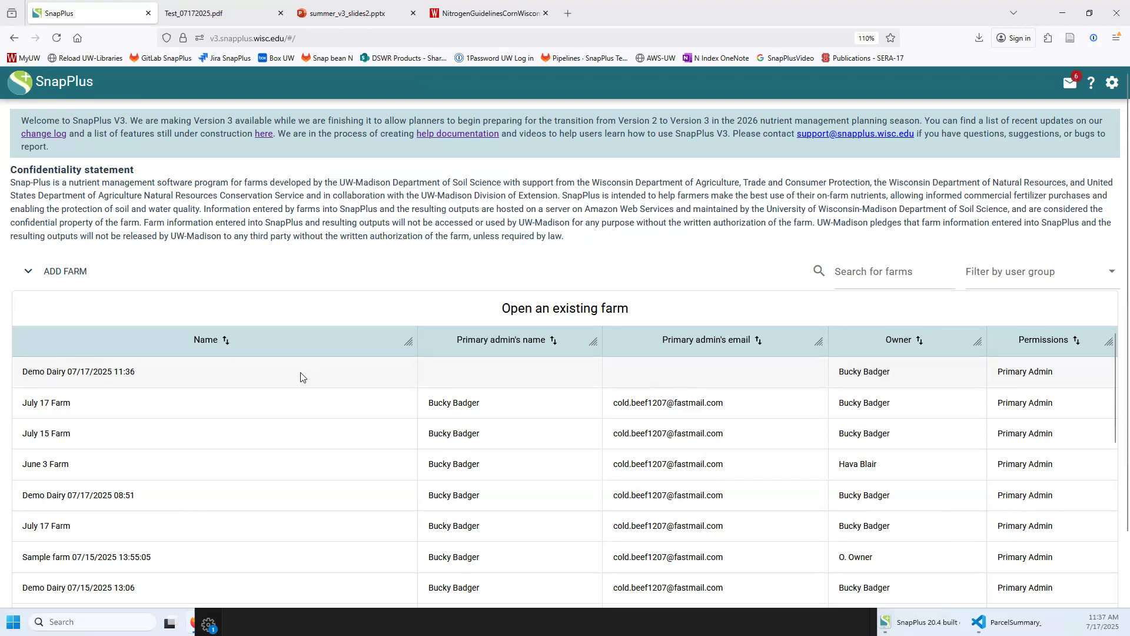
left_click(253, 372)
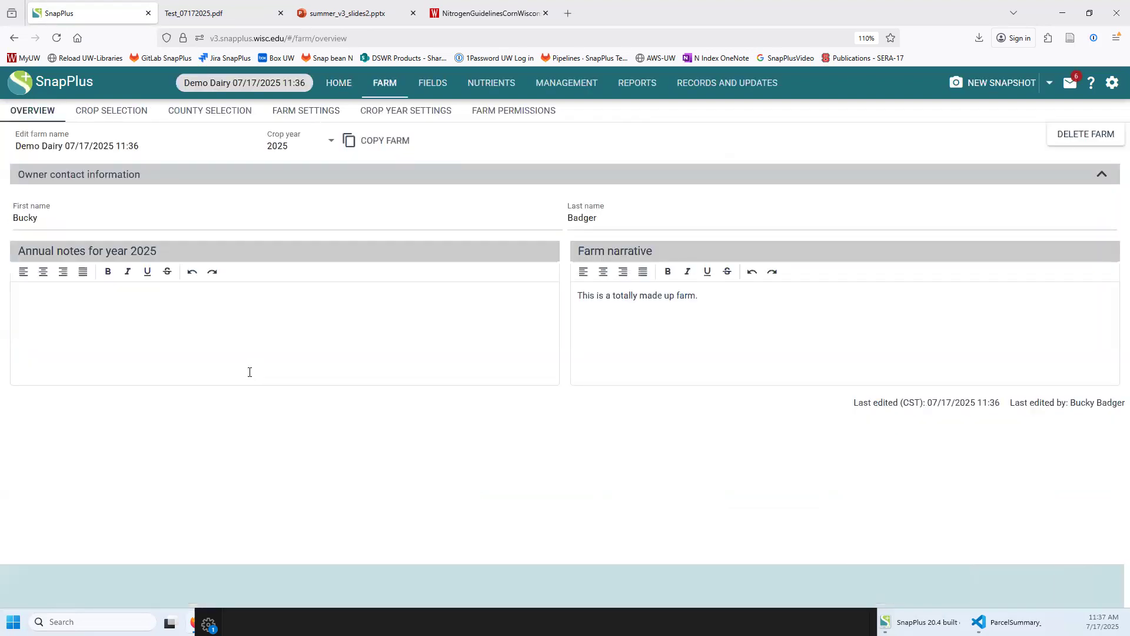
Browse the field list, then show the 2024 crop year's nutrient applications in Management
left_click(423, 88)
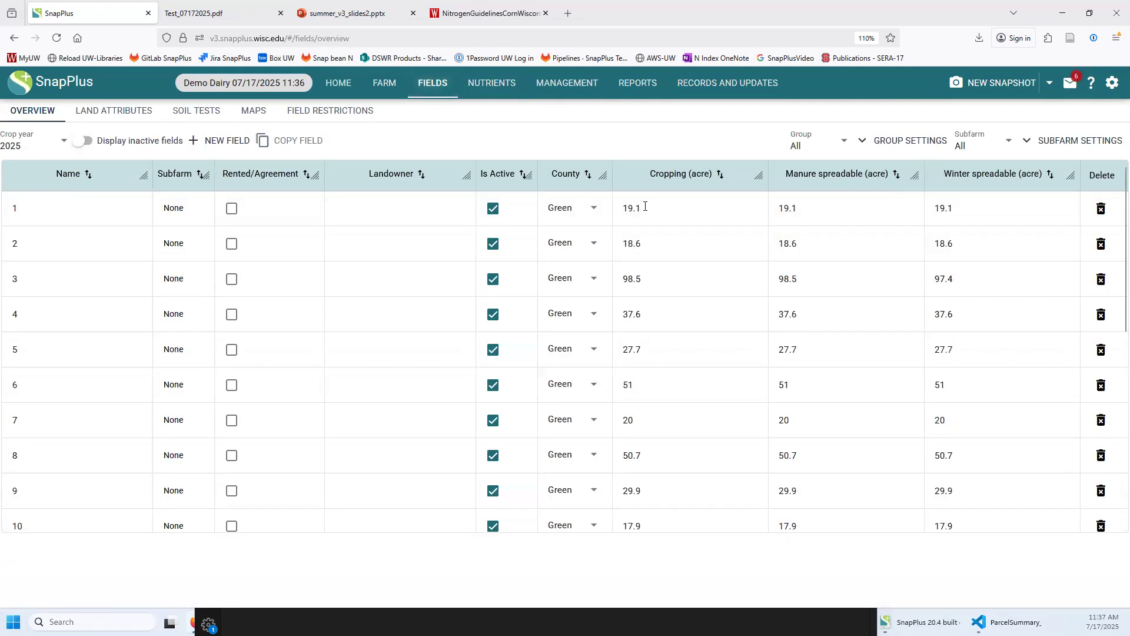
scroll(644, 413, "down", 7)
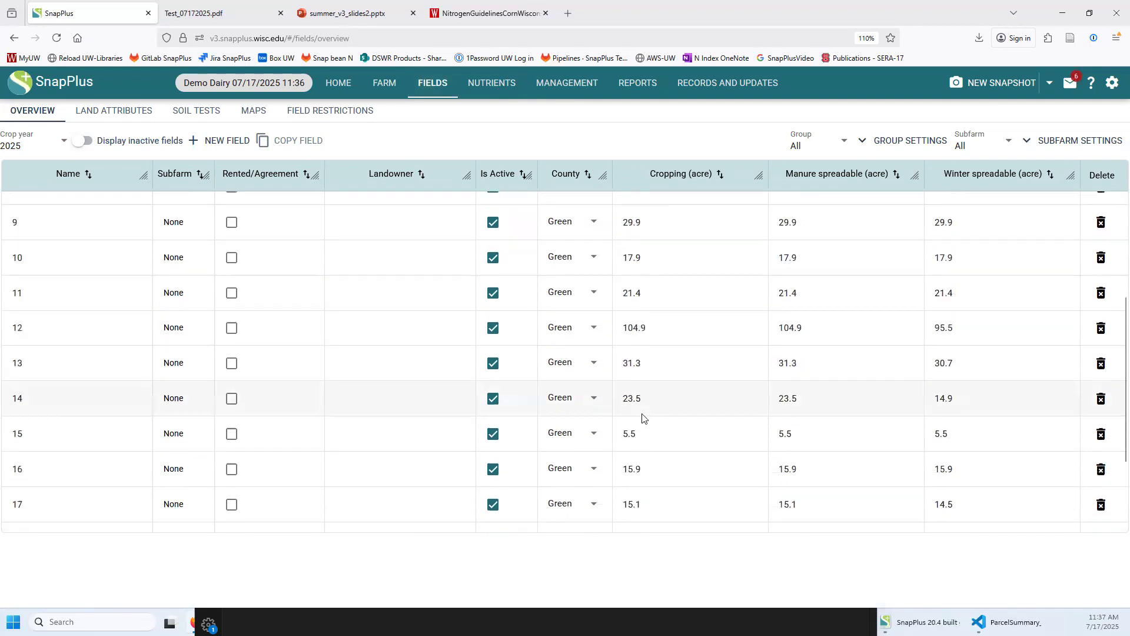
scroll(641, 415, "up", 7)
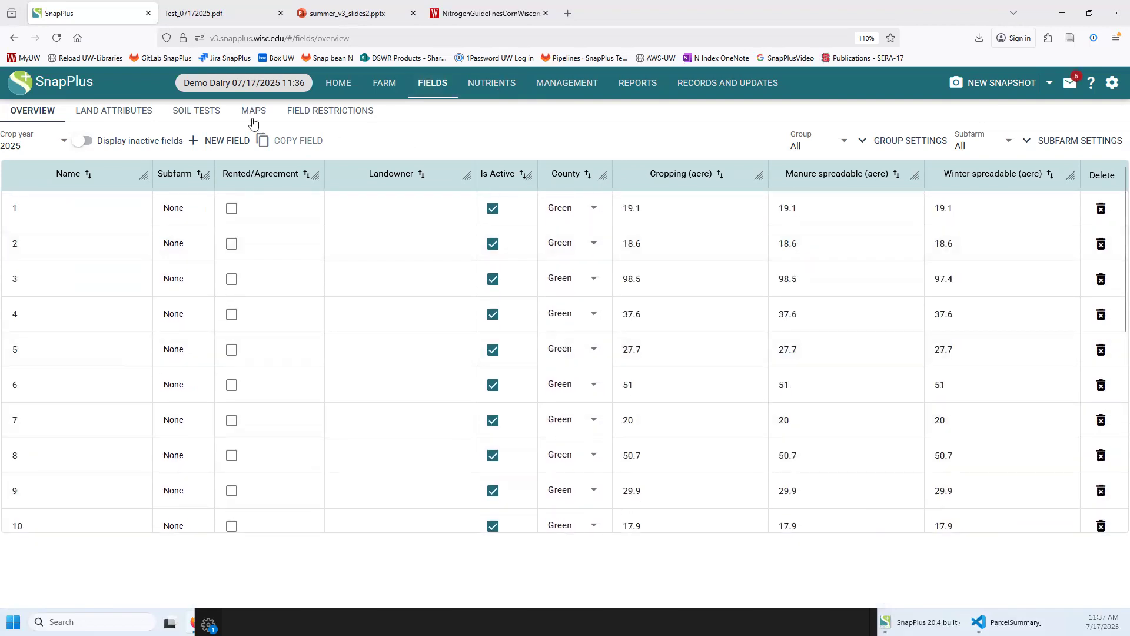
left_click(586, 84)
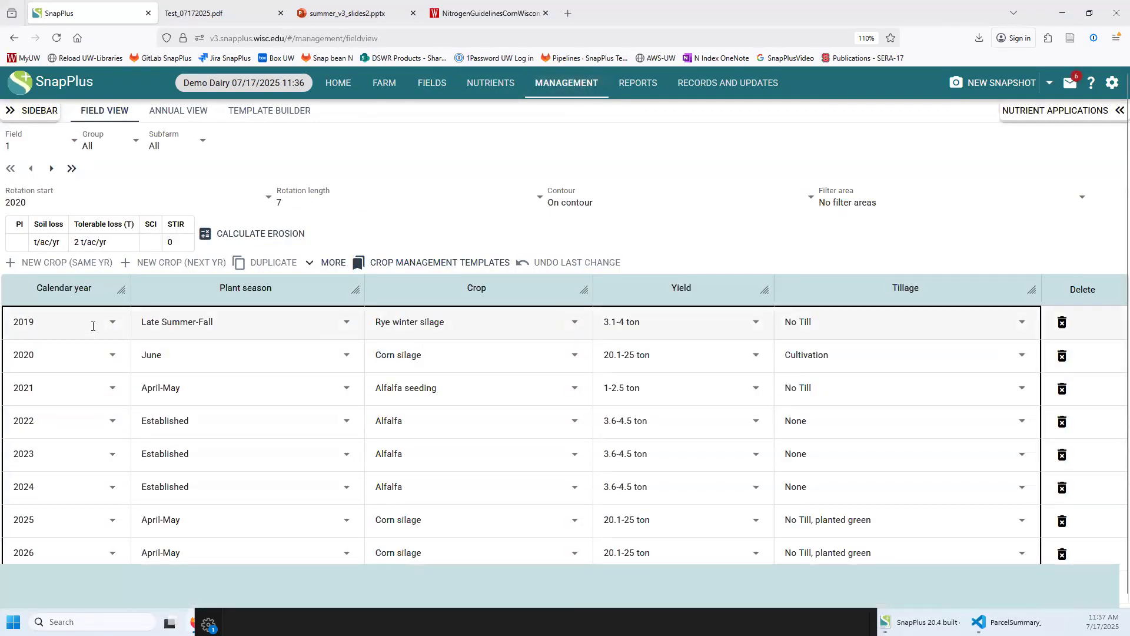
left_click(241, 490)
left_click(1023, 112)
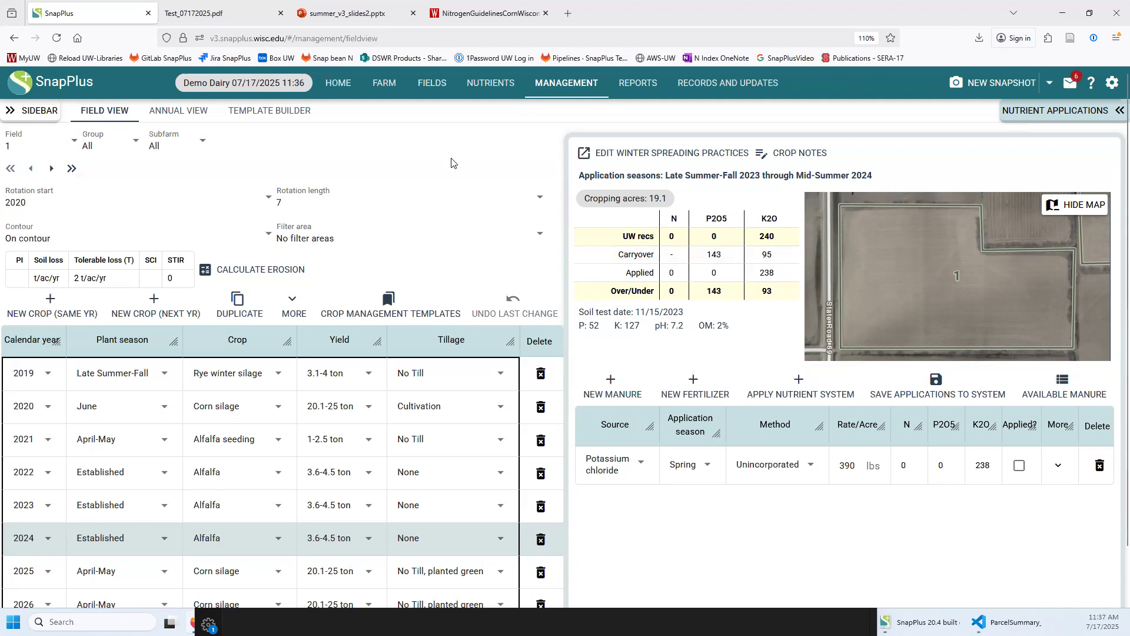
Compare the cg, baled - sg15 and cg-sg15 rotation templates, then view the manure sources
left_click(276, 118)
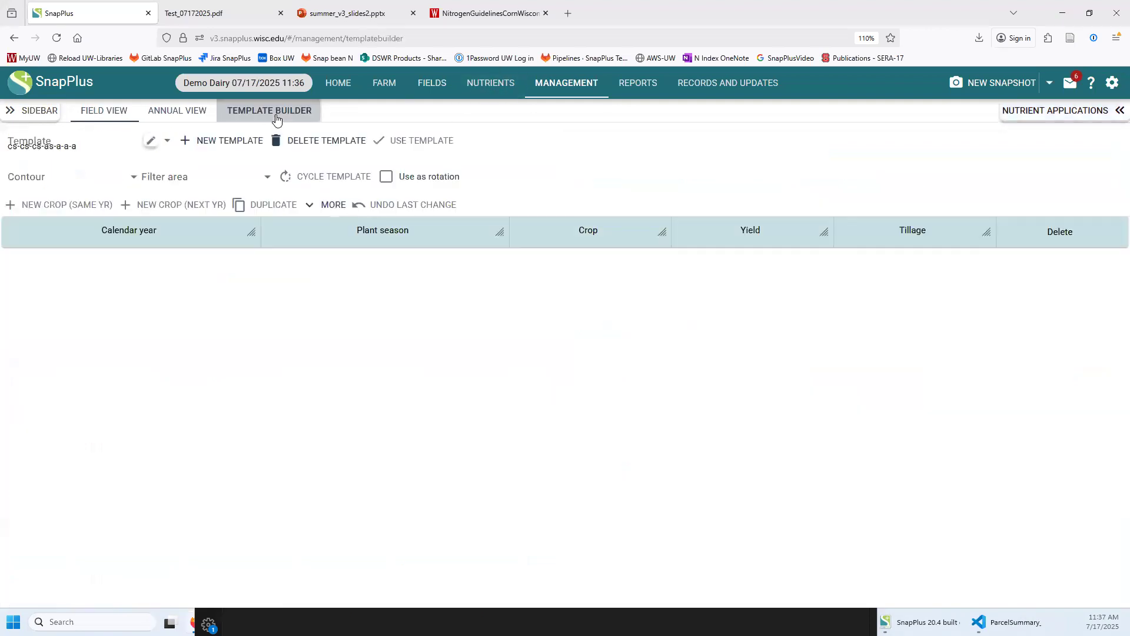
left_click(77, 145)
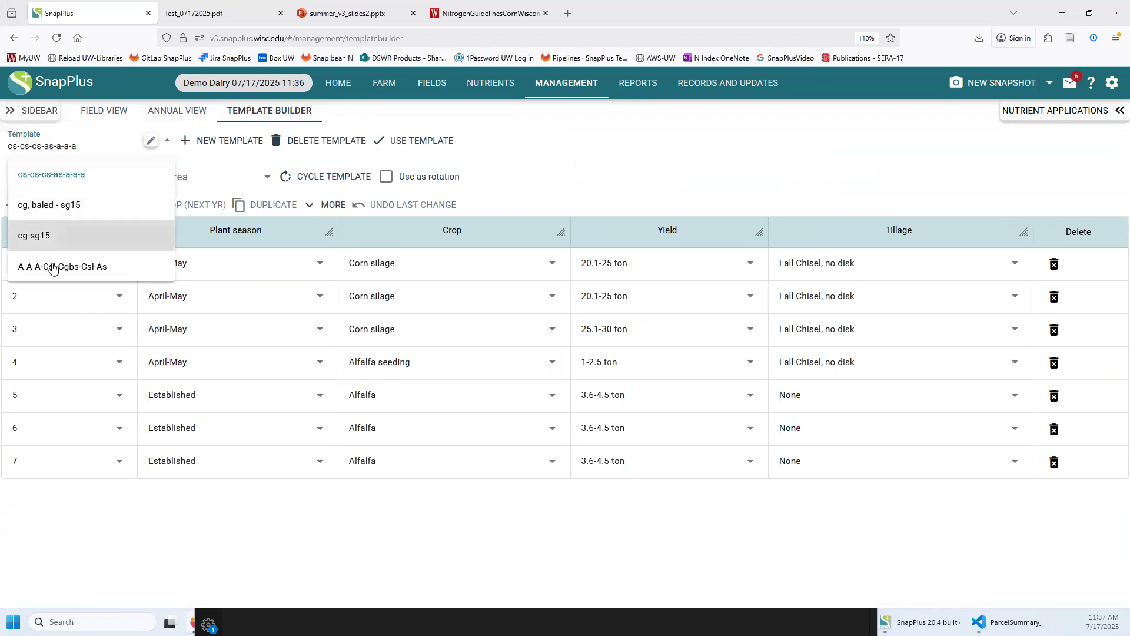
left_click(51, 206)
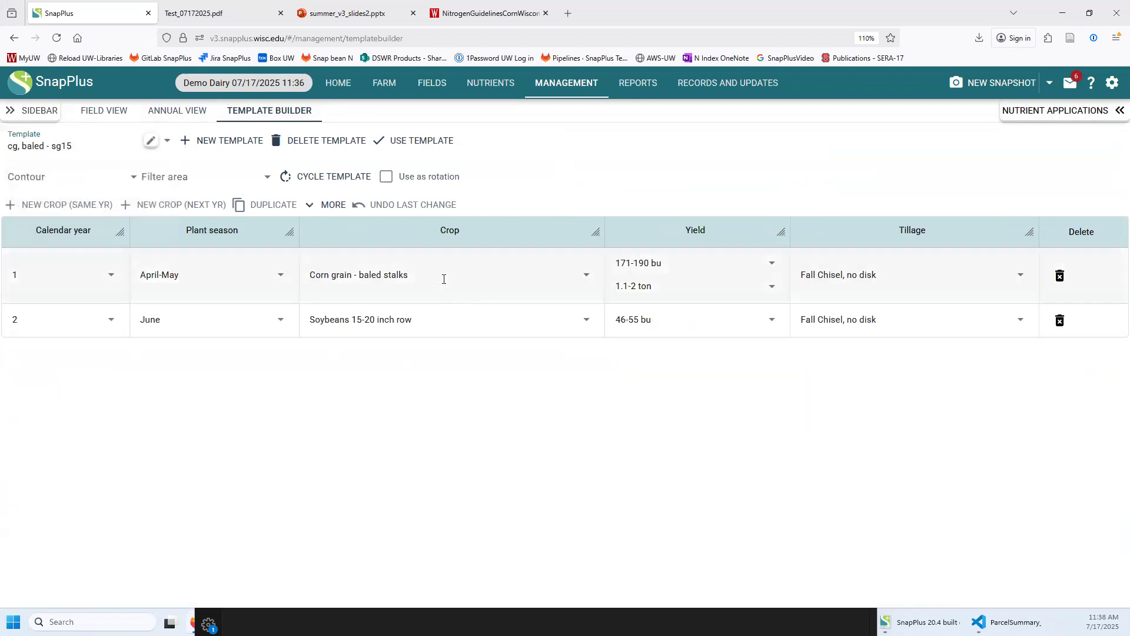
left_click(81, 150)
left_click(57, 242)
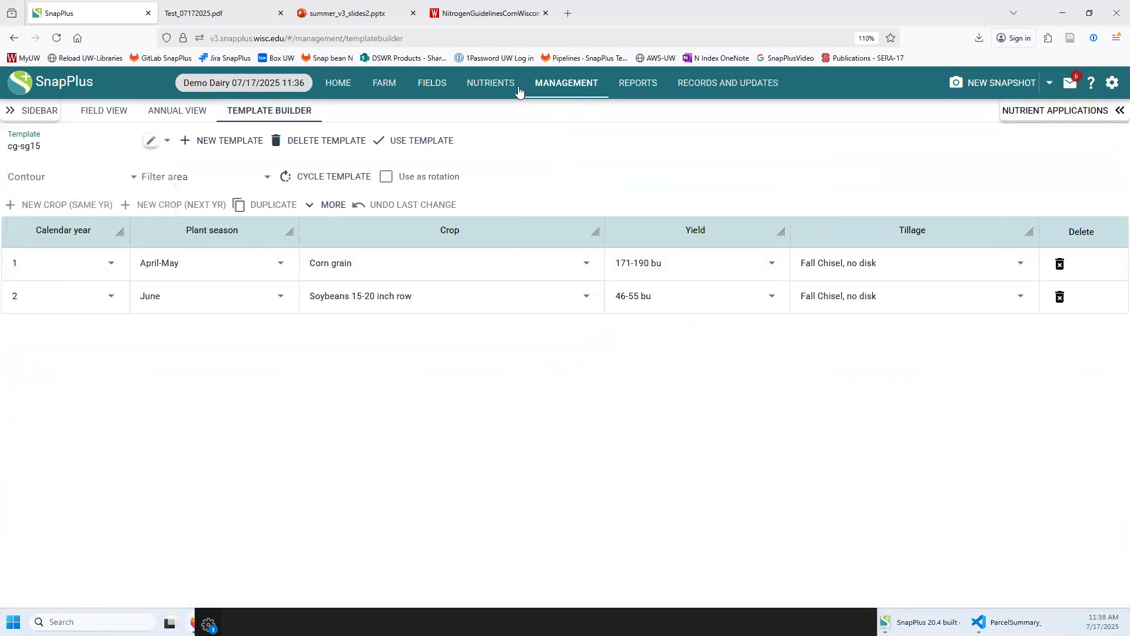
left_click(478, 87)
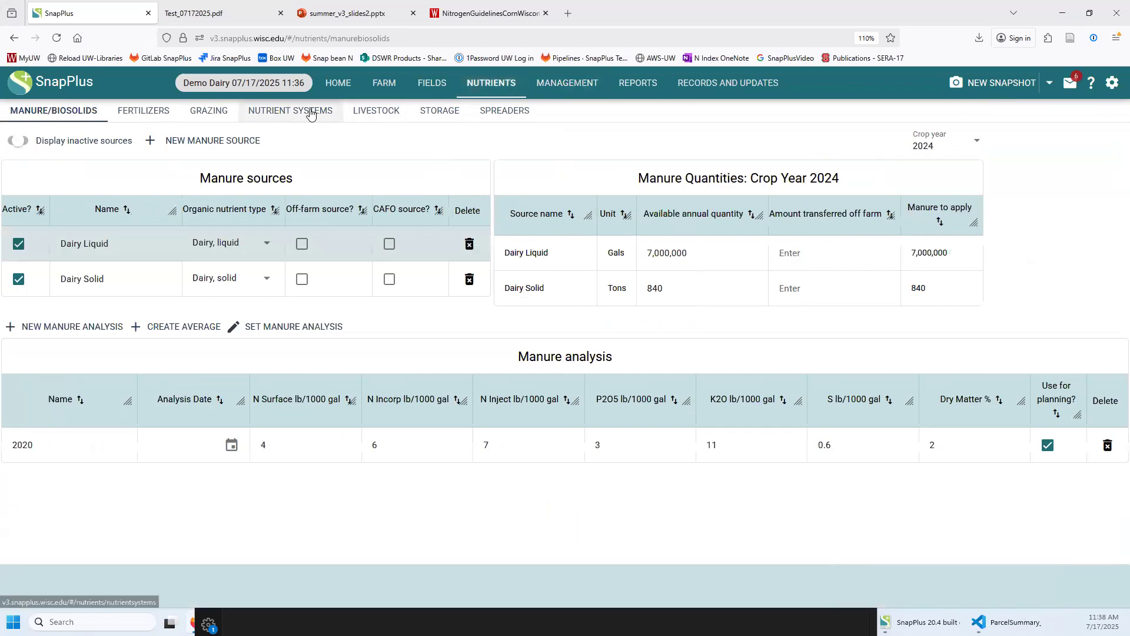
Look over the farm's existing nutrient systems without changing them
left_click(303, 110)
left_click(71, 145)
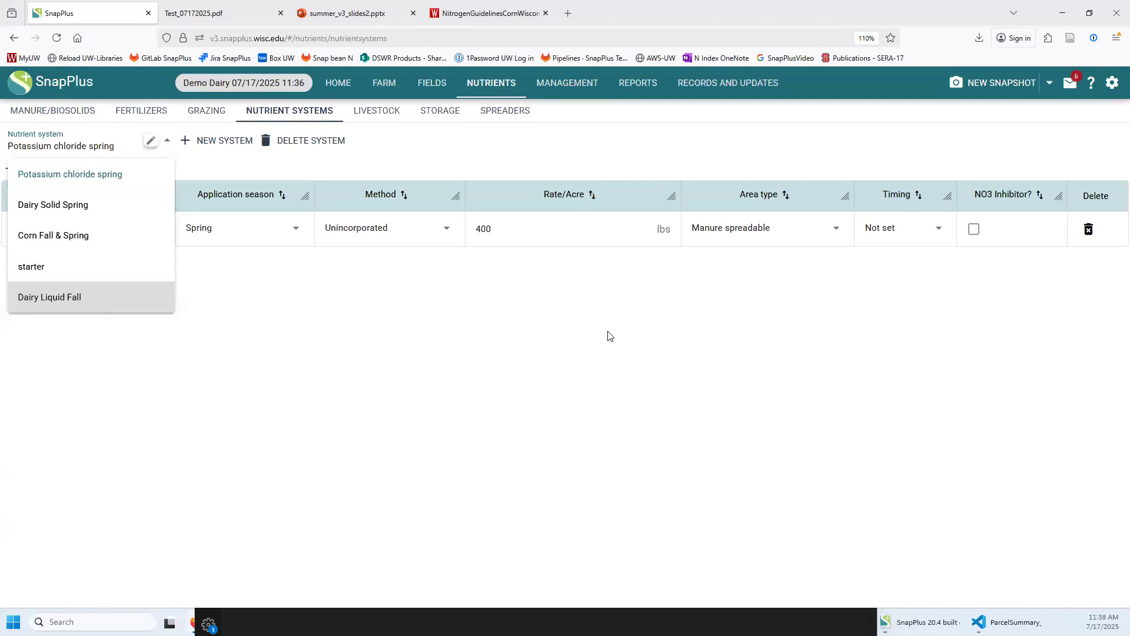
left_click(610, 336)
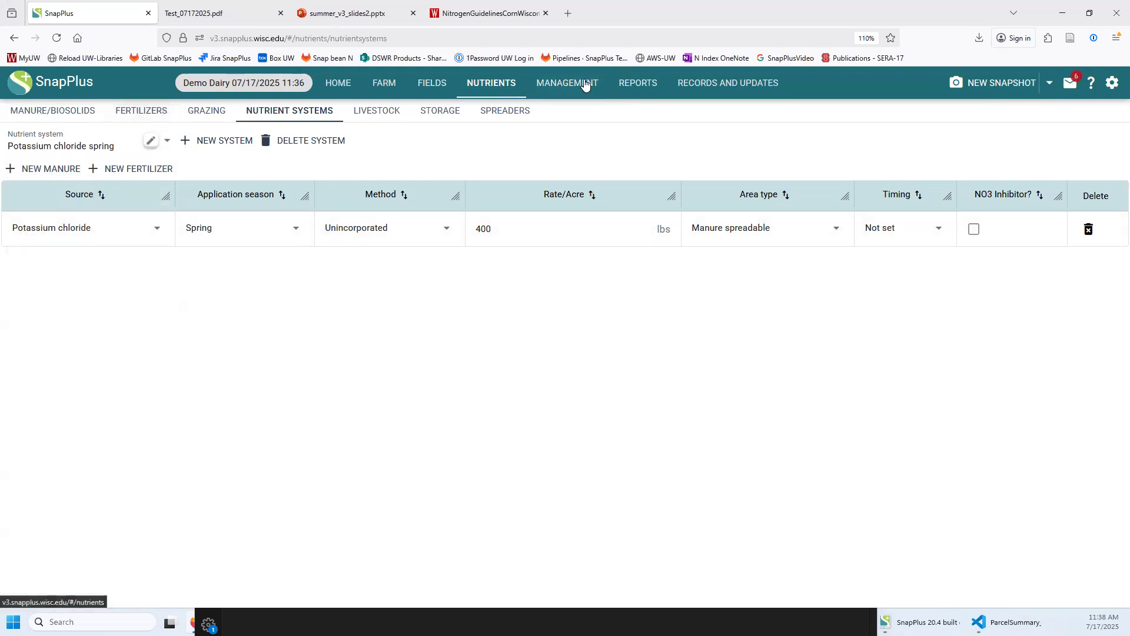
Add Monoammonium phosphate (MAP) as a standard fertilizer and start a new nutrient system
left_click(156, 121)
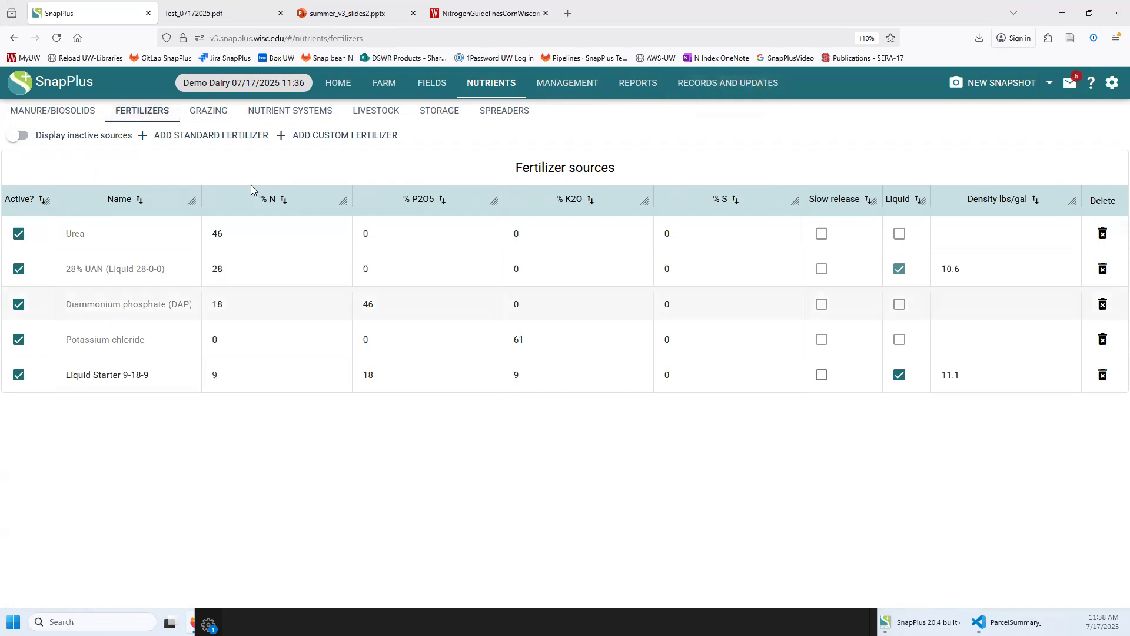
left_click(209, 135)
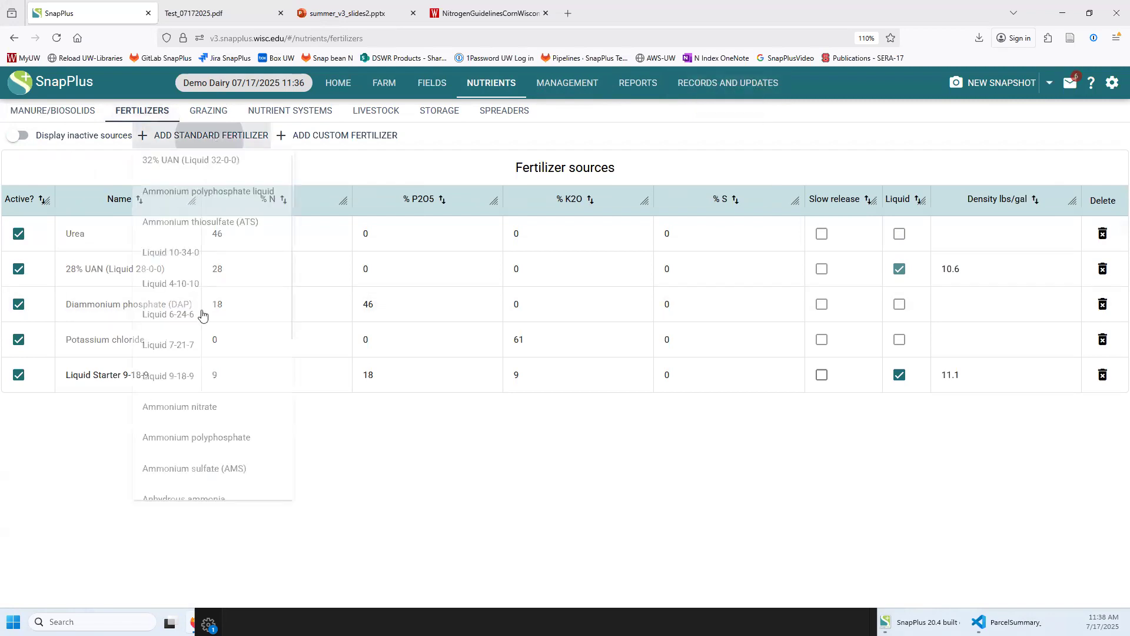
scroll(206, 388, "down", 3)
left_click(206, 361)
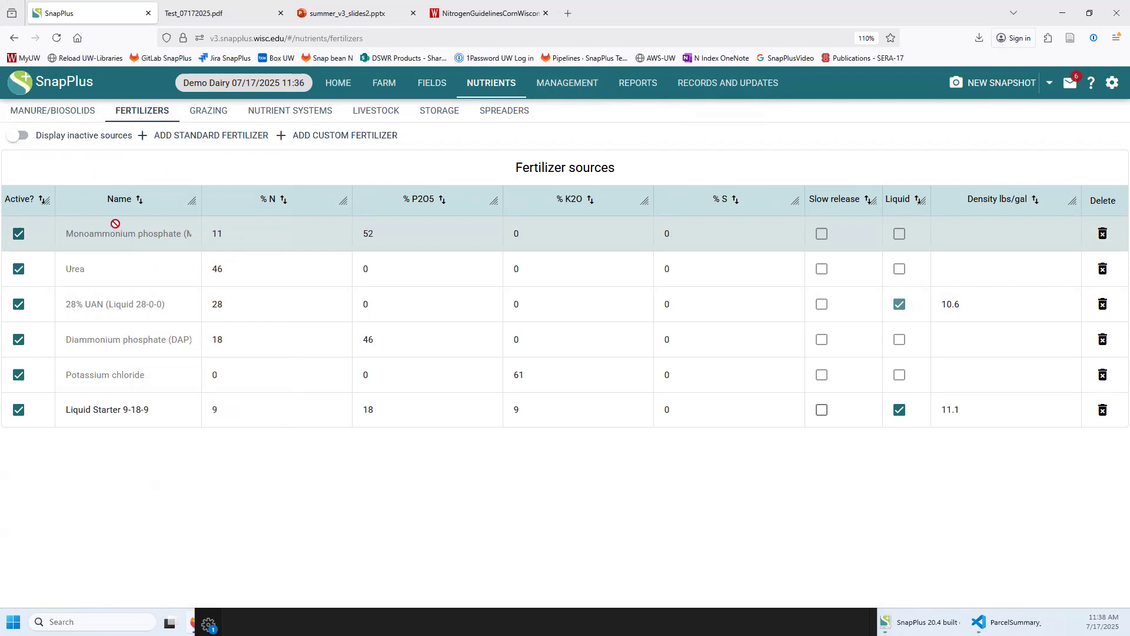
left_click(297, 113)
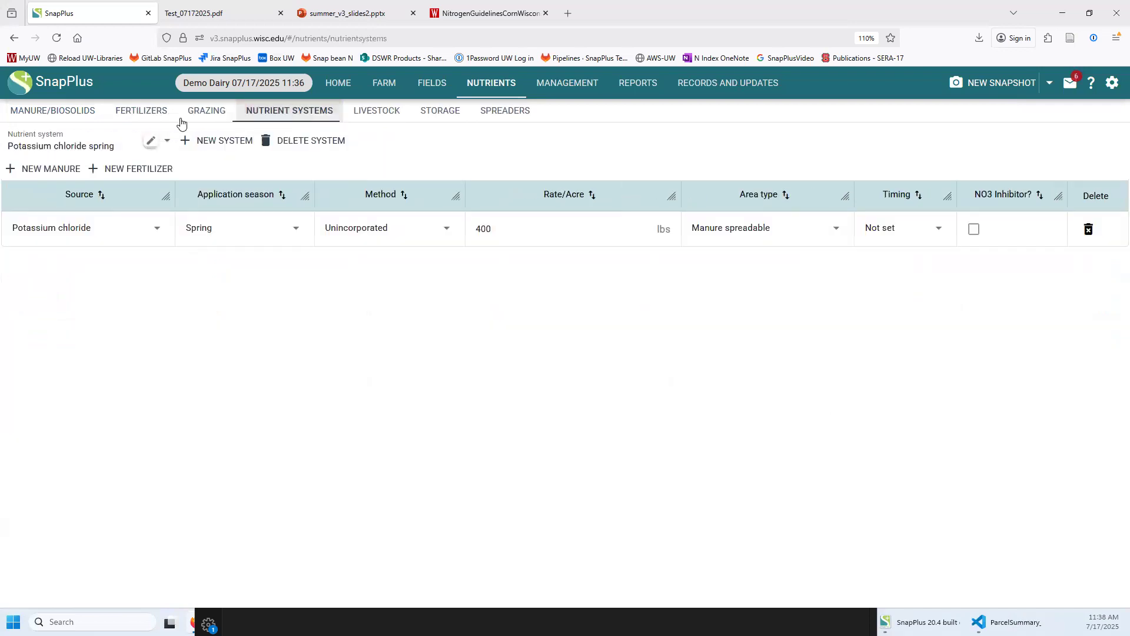
left_click(222, 142)
Build the MAP nutrient system: MAP fertilizer, Spring, Unincorporated, 50 lbs/acre; then open Records and Updates
type("MAP")
key("Return")
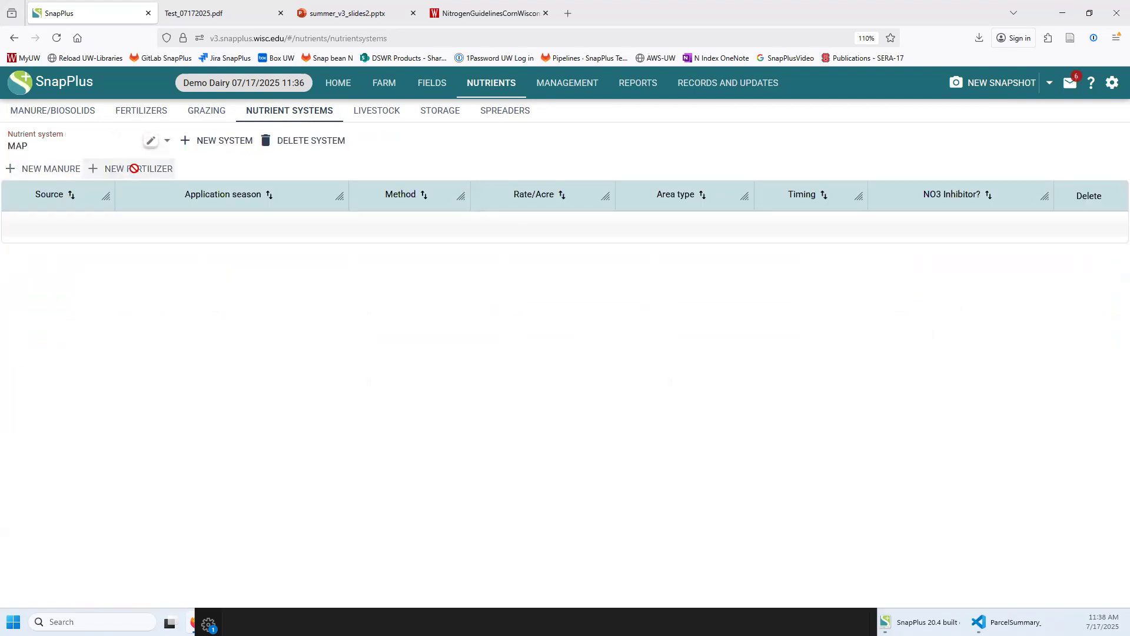
left_click(134, 168)
left_click(60, 232)
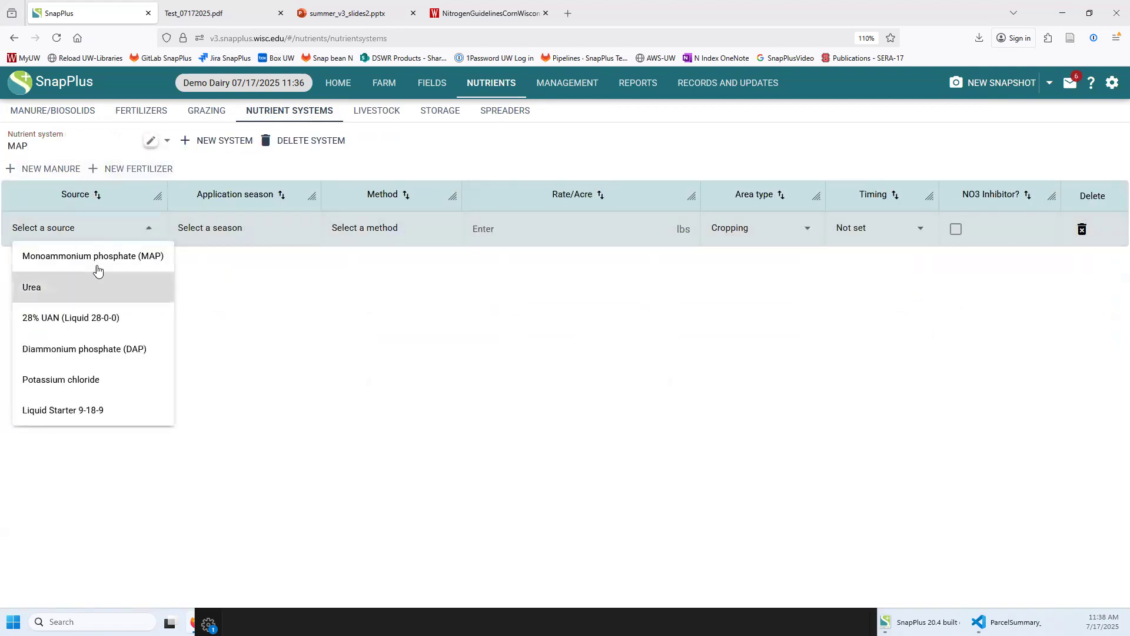
left_click(94, 257)
left_click(298, 228)
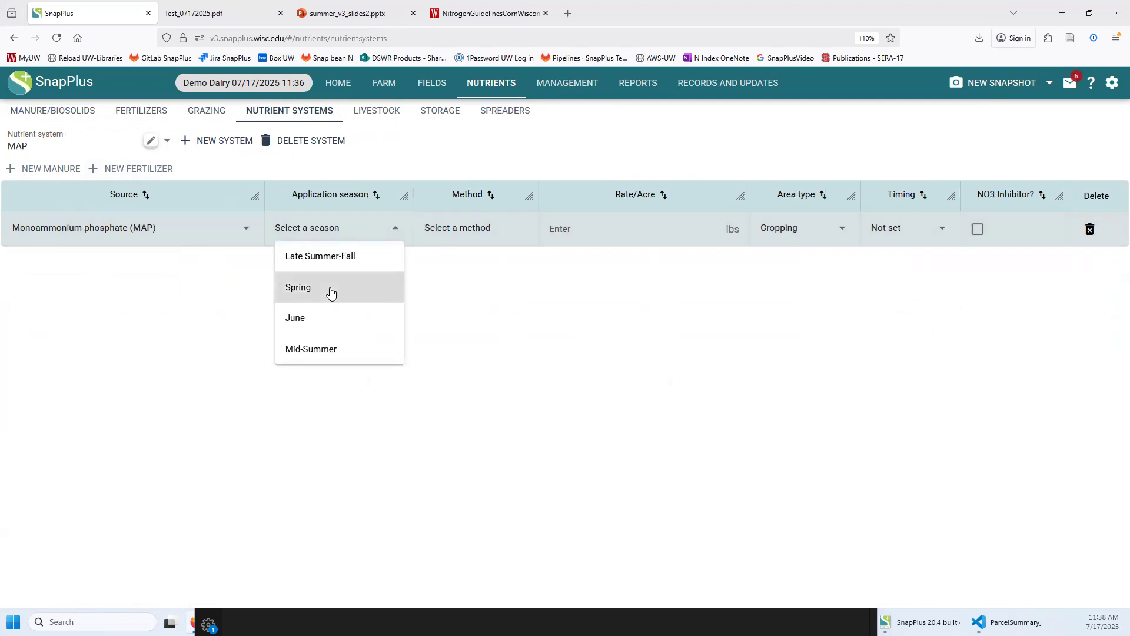
left_click(330, 289)
left_click(465, 229)
left_click(469, 257)
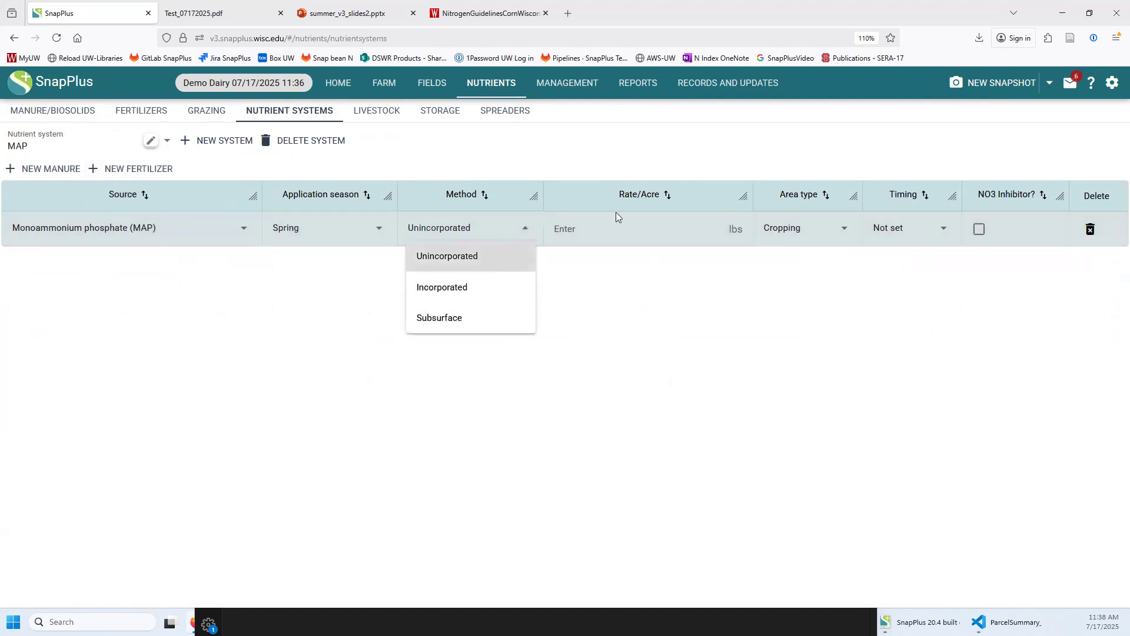
left_click(611, 221)
type("50")
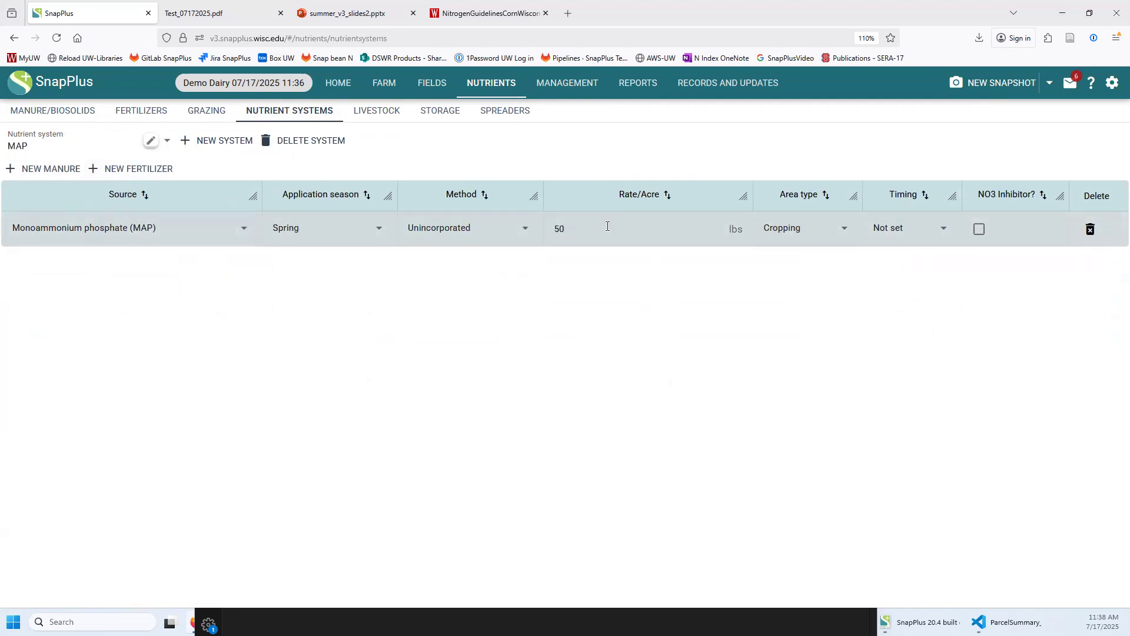
left_click(75, 272)
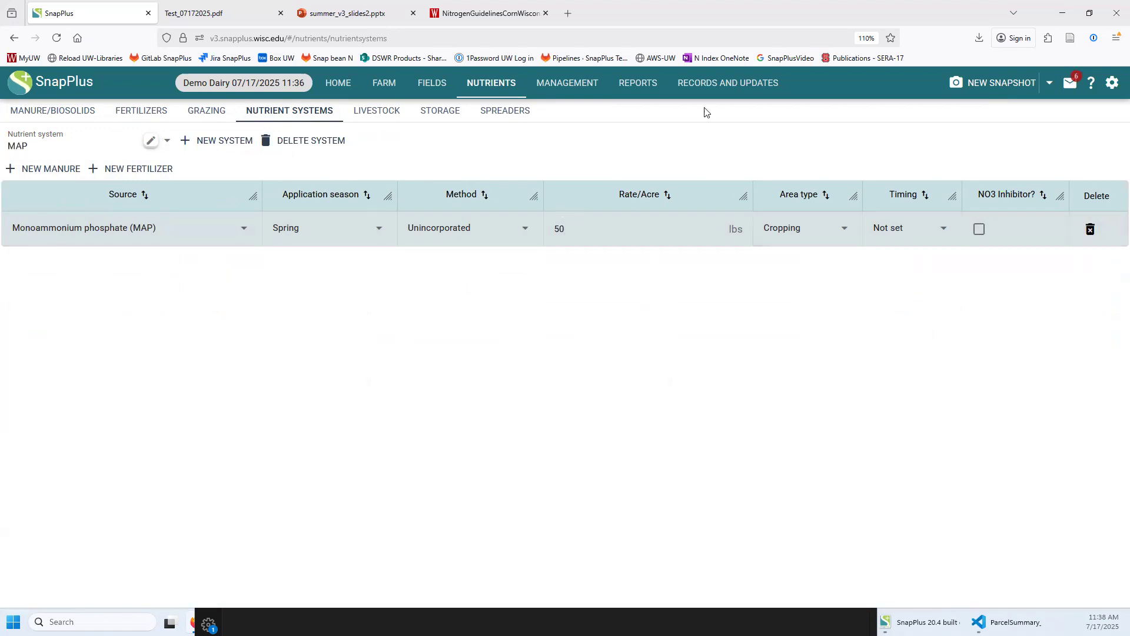
left_click(722, 85)
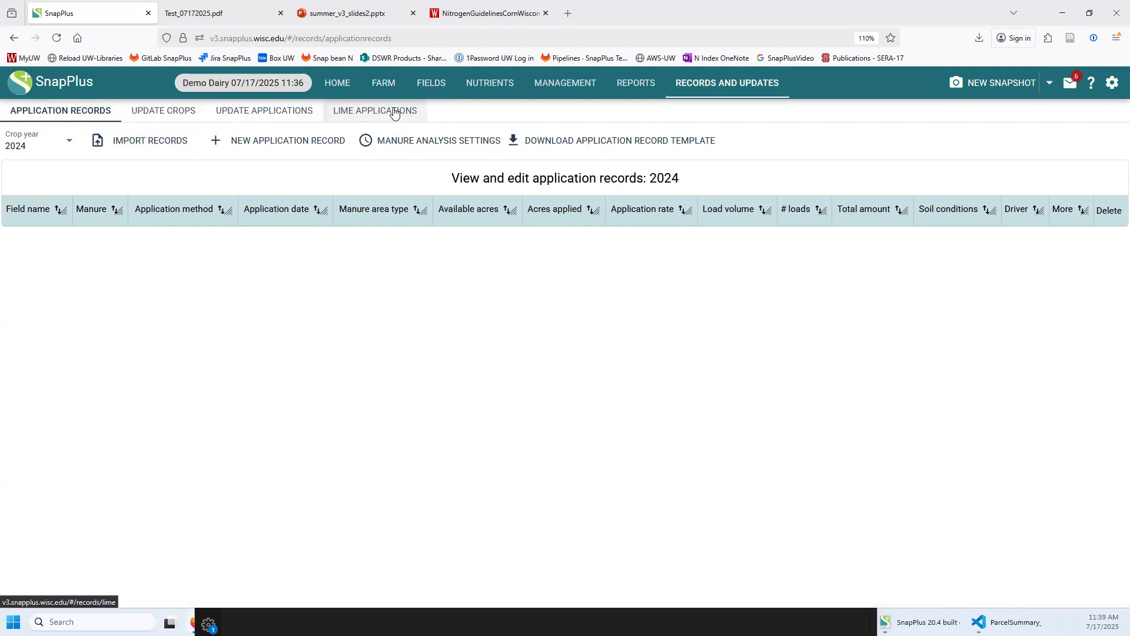
Filter the Update Crops table to Corn grain - baled stalks fields
left_click(186, 113)
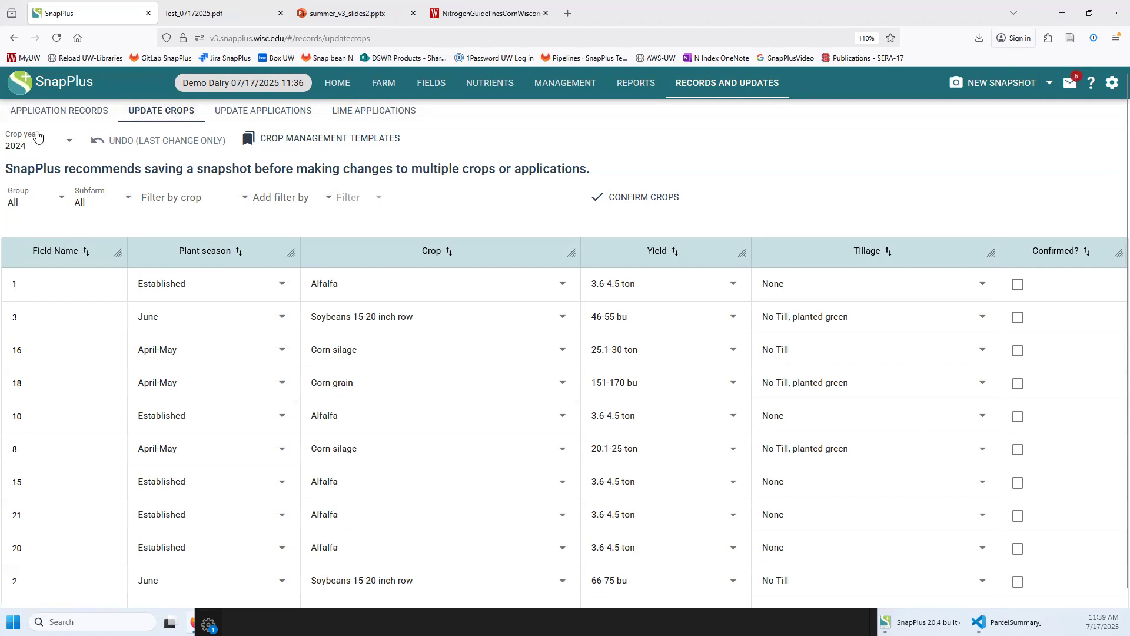
scroll(353, 400, "down", 3)
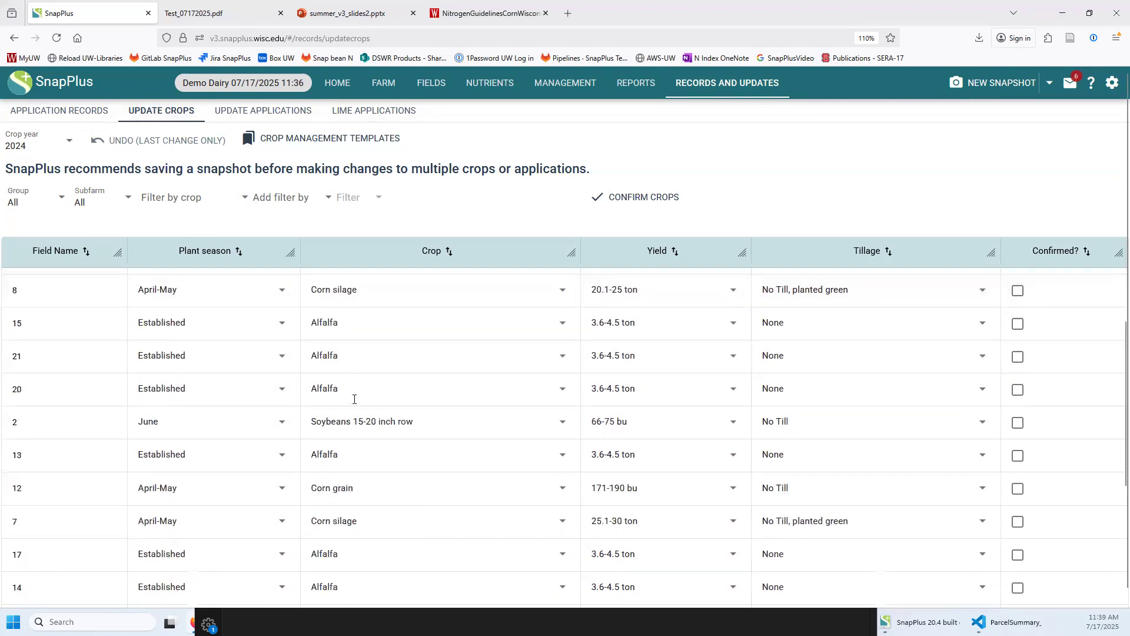
scroll(352, 480, "up", 3)
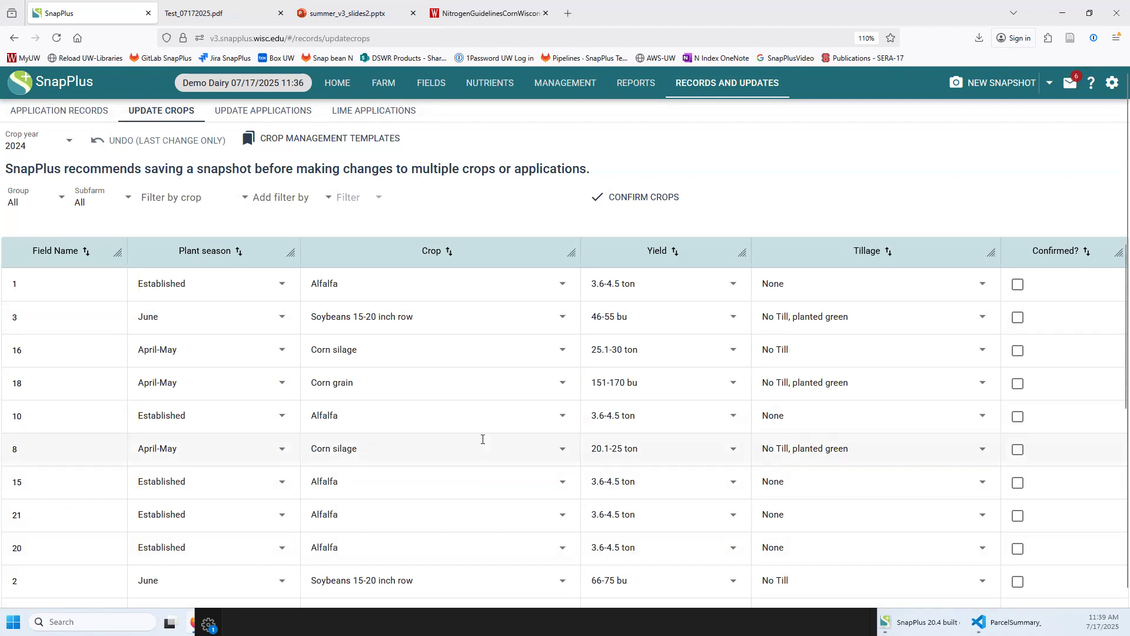
left_click(190, 201)
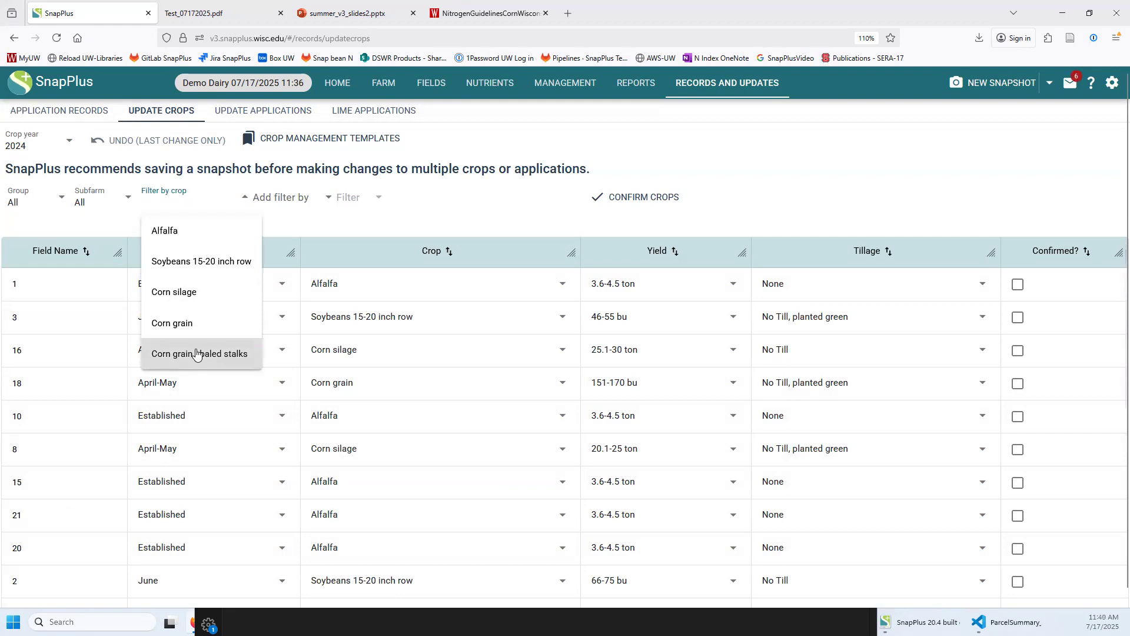
left_click(241, 354)
left_click(426, 485)
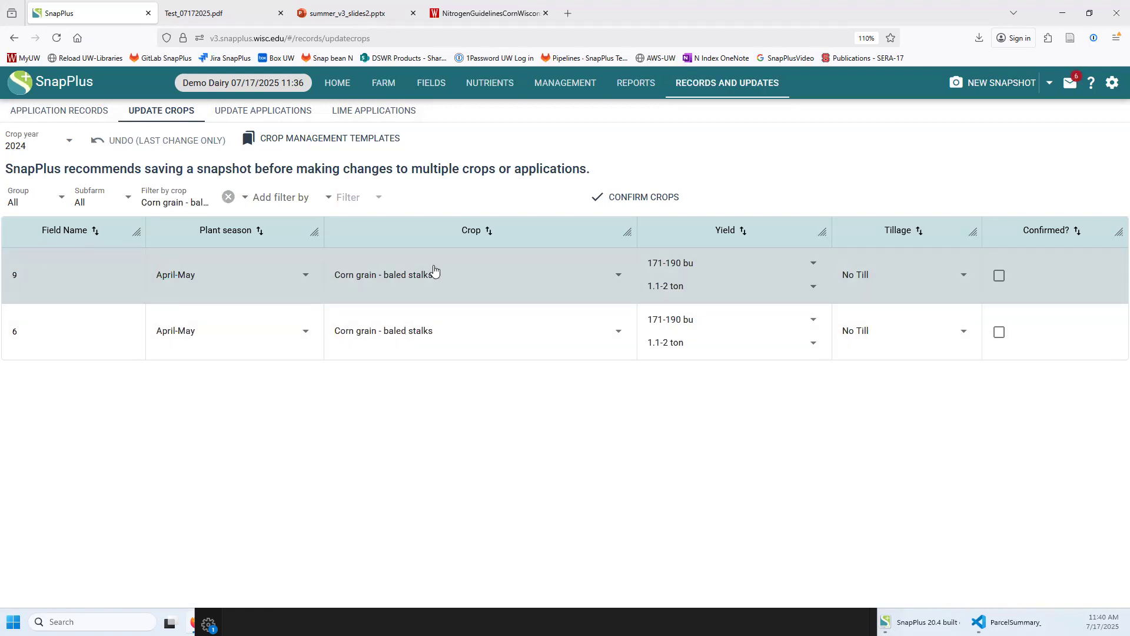
Change fields 9 and 6 to Corn silage, 25.1-30 ton yield, No Till
left_click(438, 272)
left_click(482, 434)
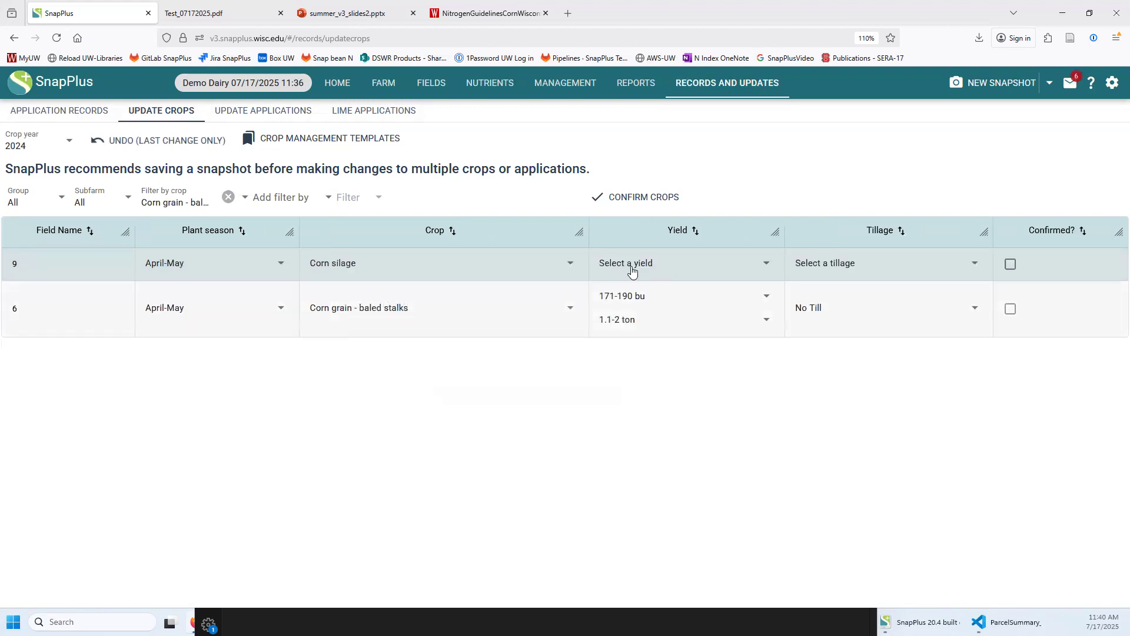
left_click(707, 383)
left_click(824, 266)
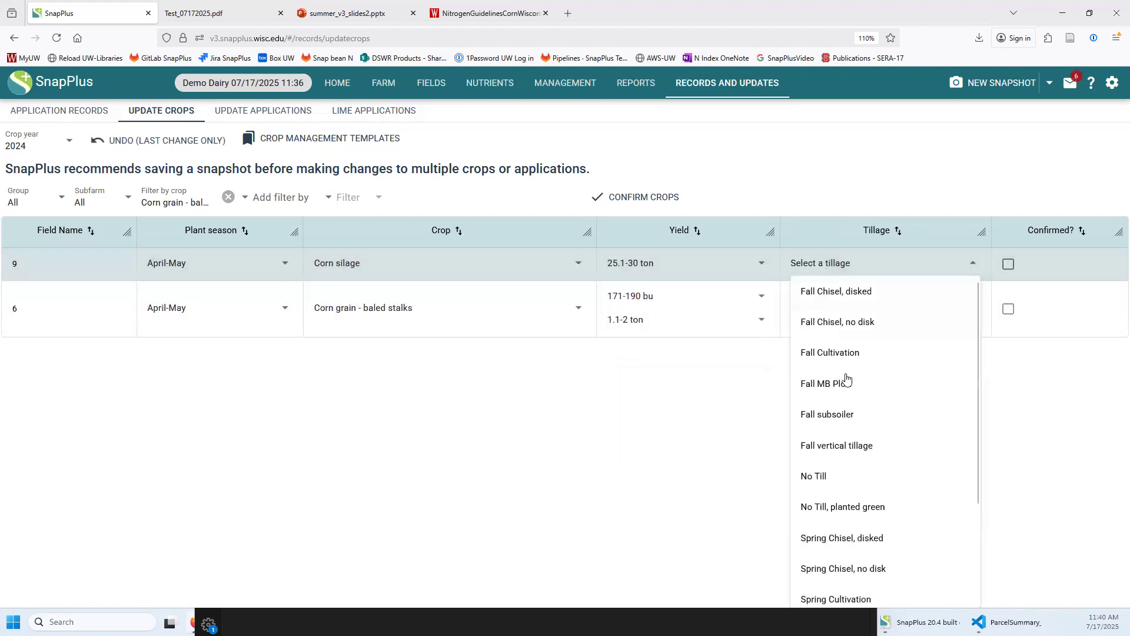
left_click(803, 476)
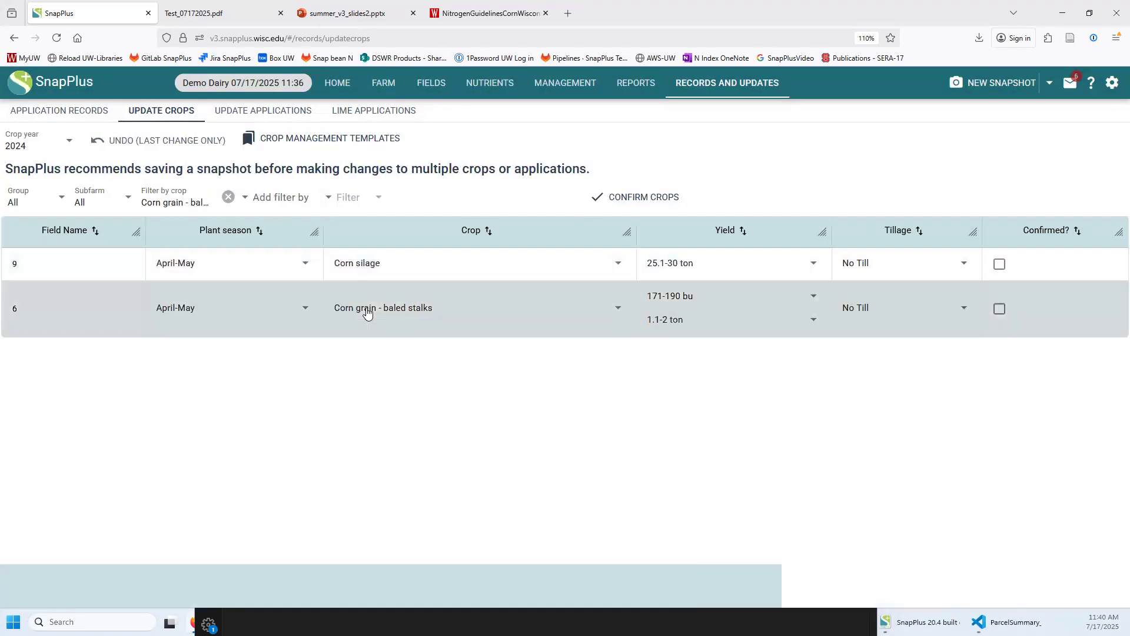
left_click(368, 309)
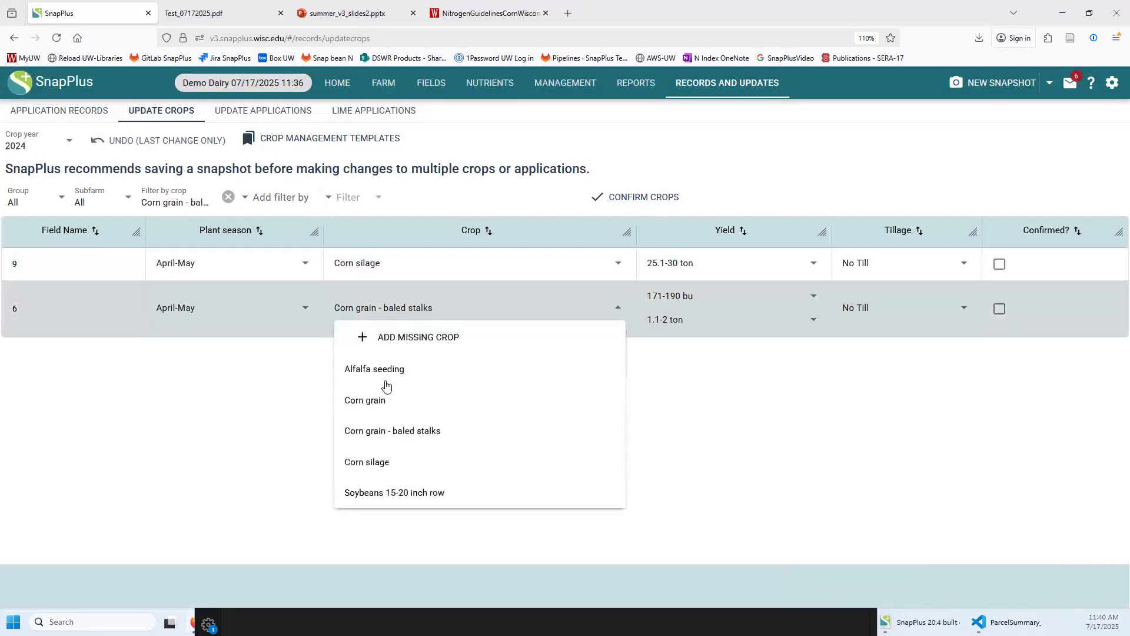
left_click(367, 471)
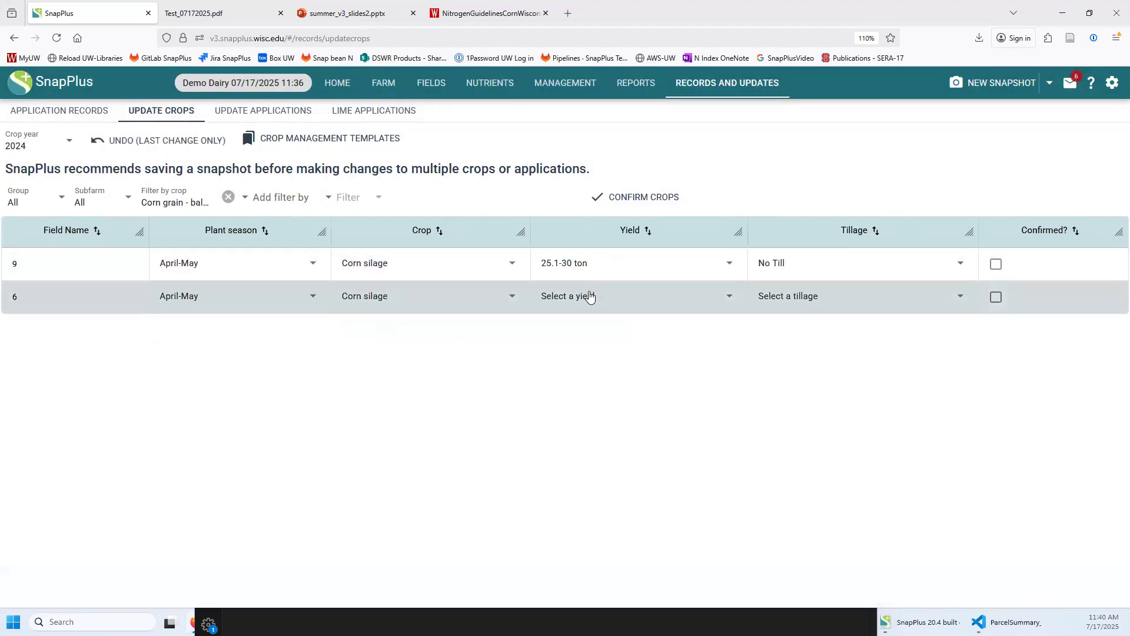
left_click(582, 296)
left_click(603, 418)
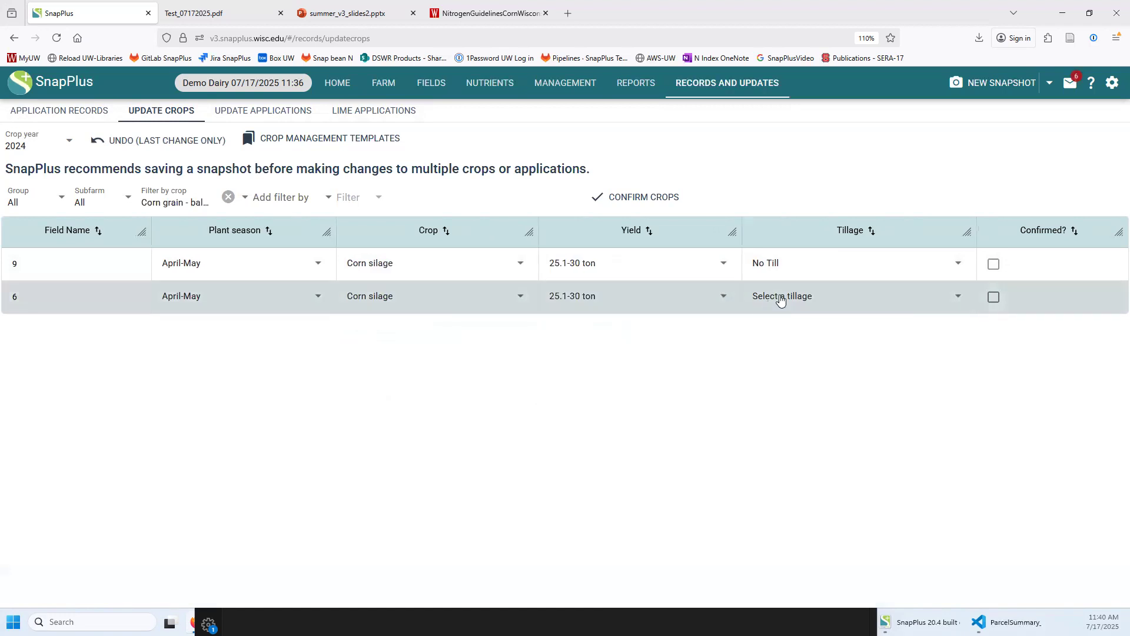
left_click(781, 295)
left_click(780, 523)
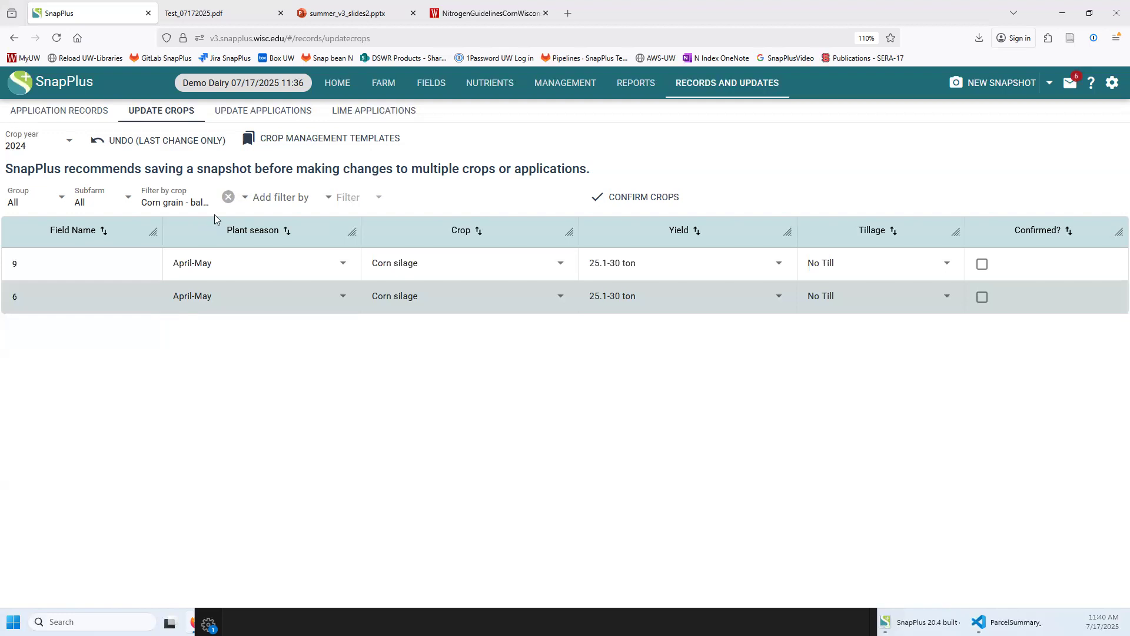
Clear the filter, review the table sorted by tillage and crop, and confirm all 2024 crops
left_click(229, 196)
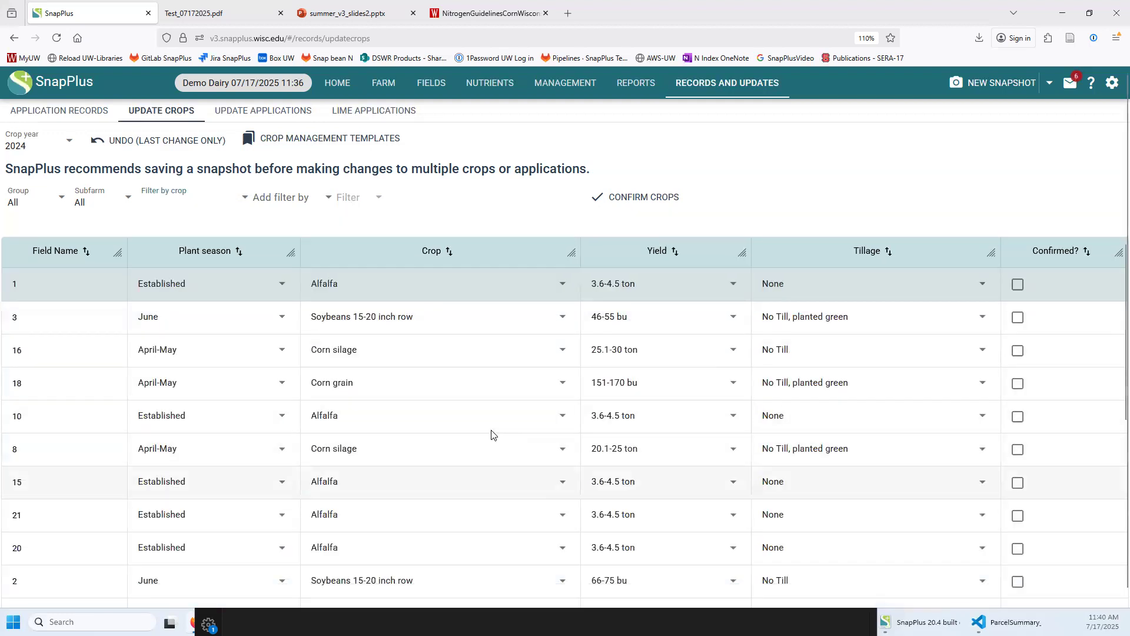
scroll(492, 434, "down", 5)
left_click(873, 252)
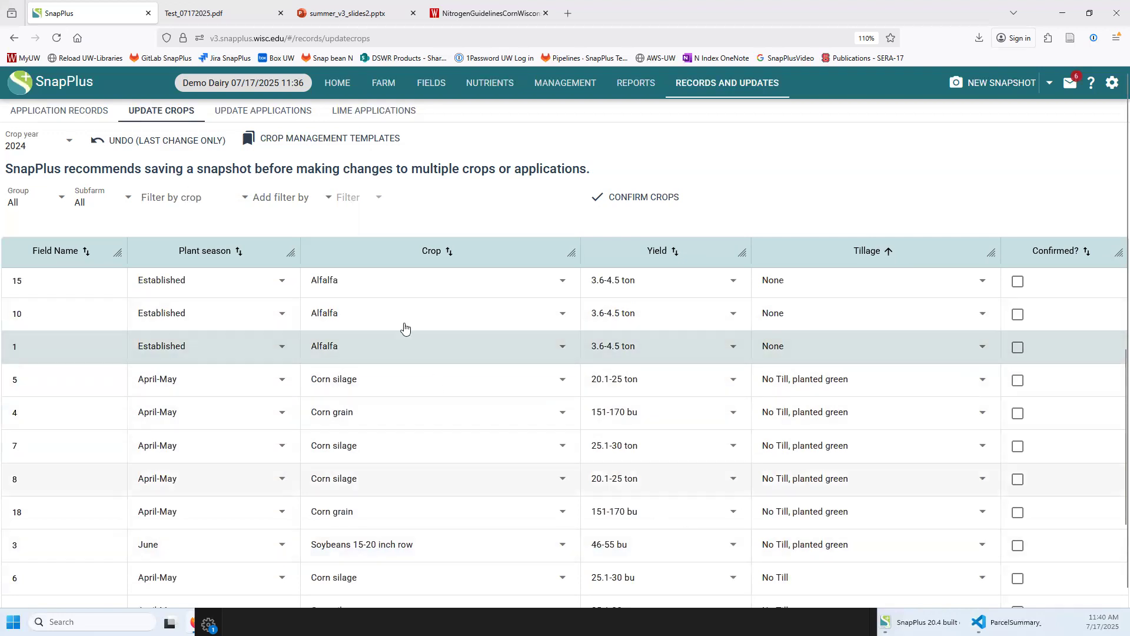
left_click(433, 251)
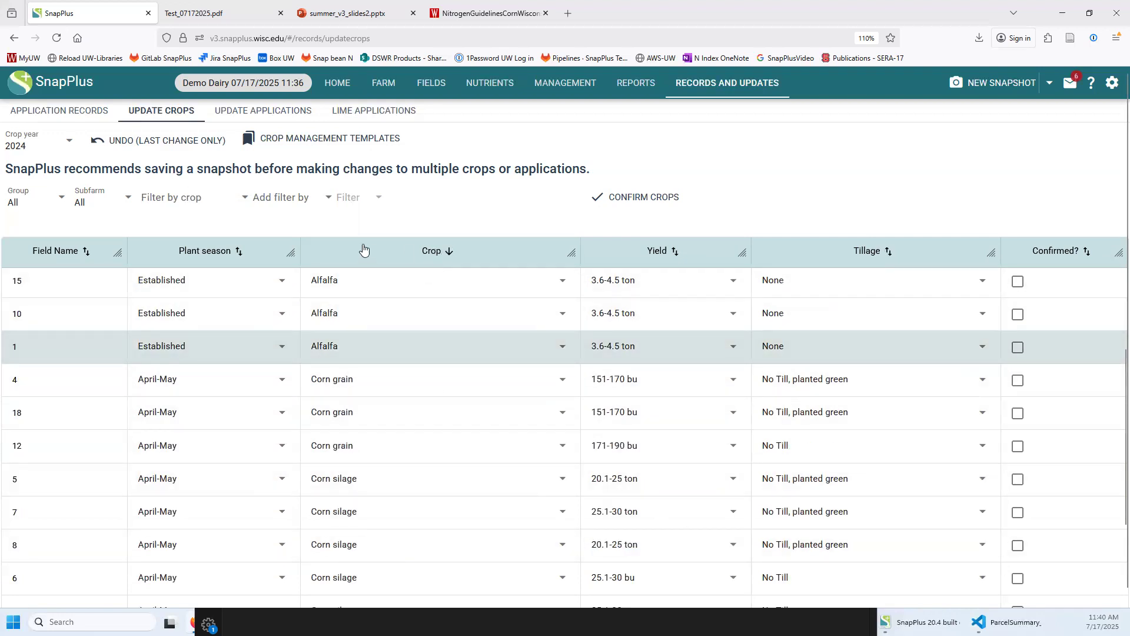
left_click(290, 197)
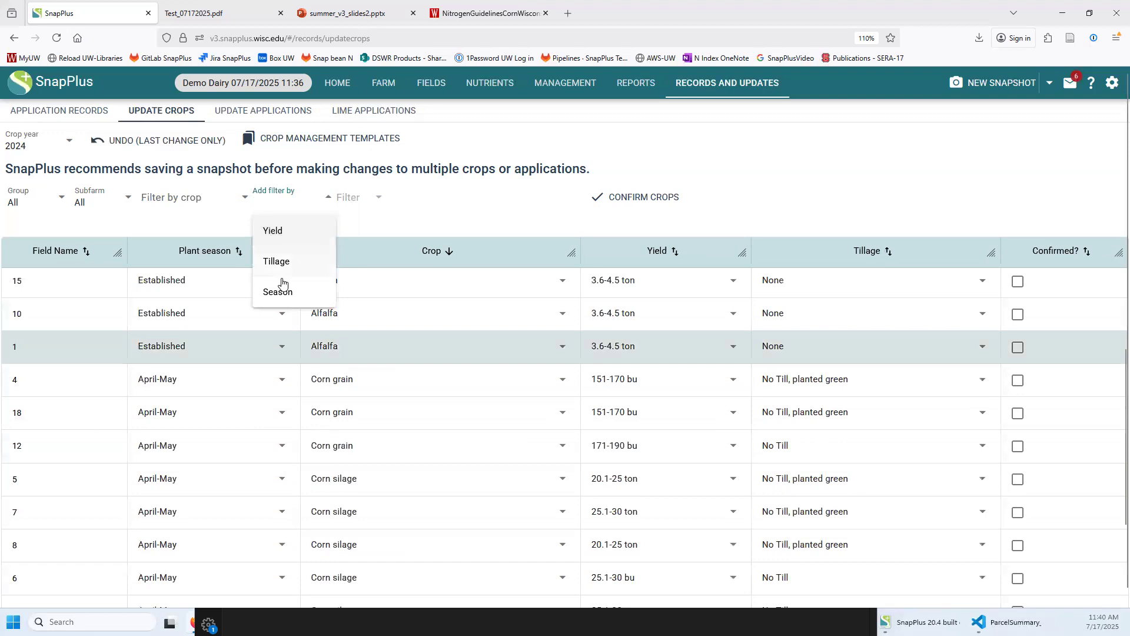
left_click(474, 207)
scroll(411, 461, "down", 3)
scroll(409, 462, "up", 5)
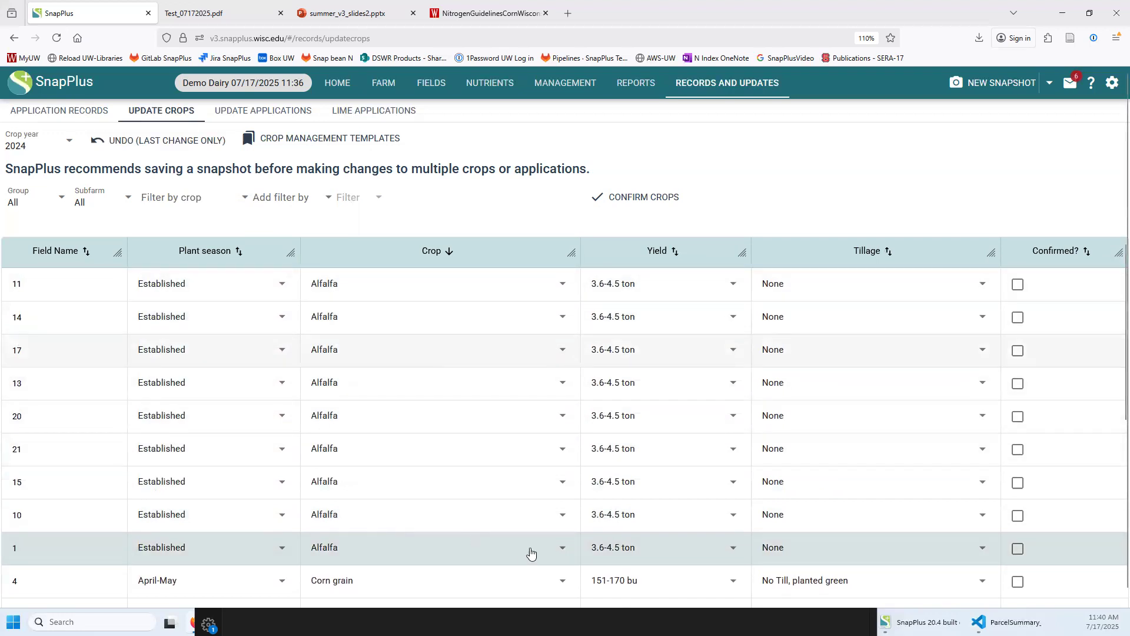
left_click(632, 200)
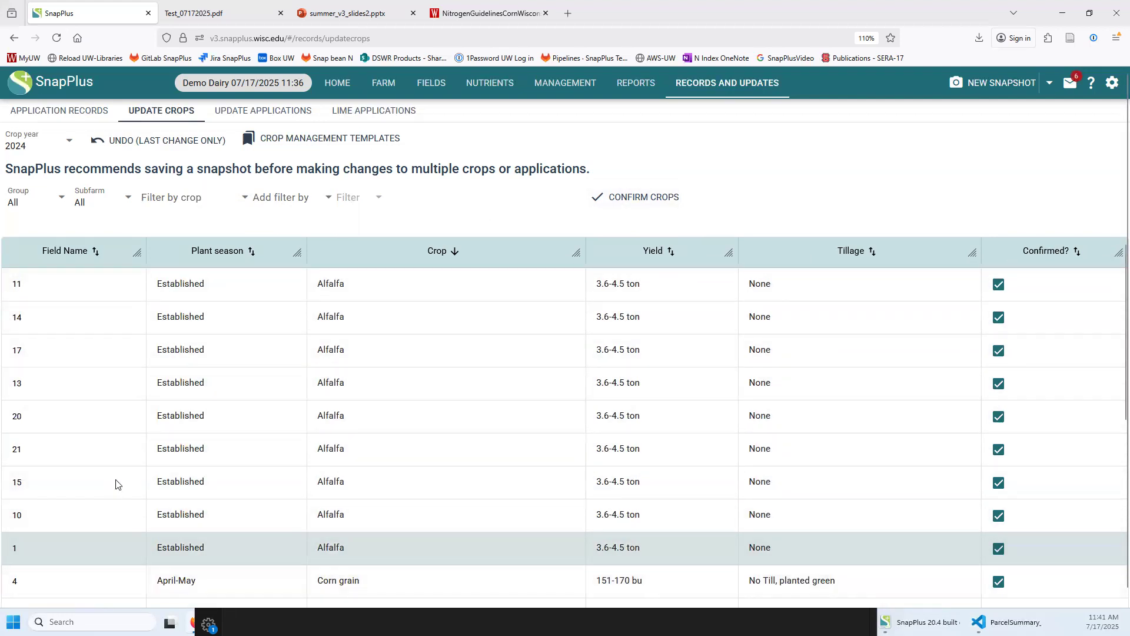
left_click(277, 106)
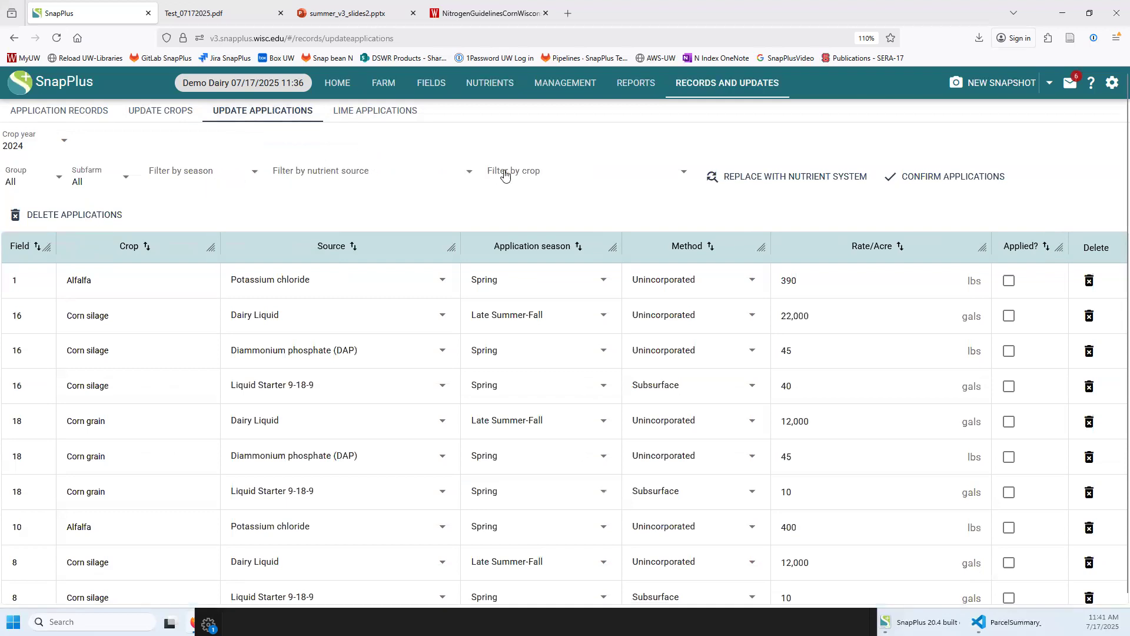
Replace all Diammonium phosphate (DAP) applications with the MAP nutrient system
left_click(320, 179)
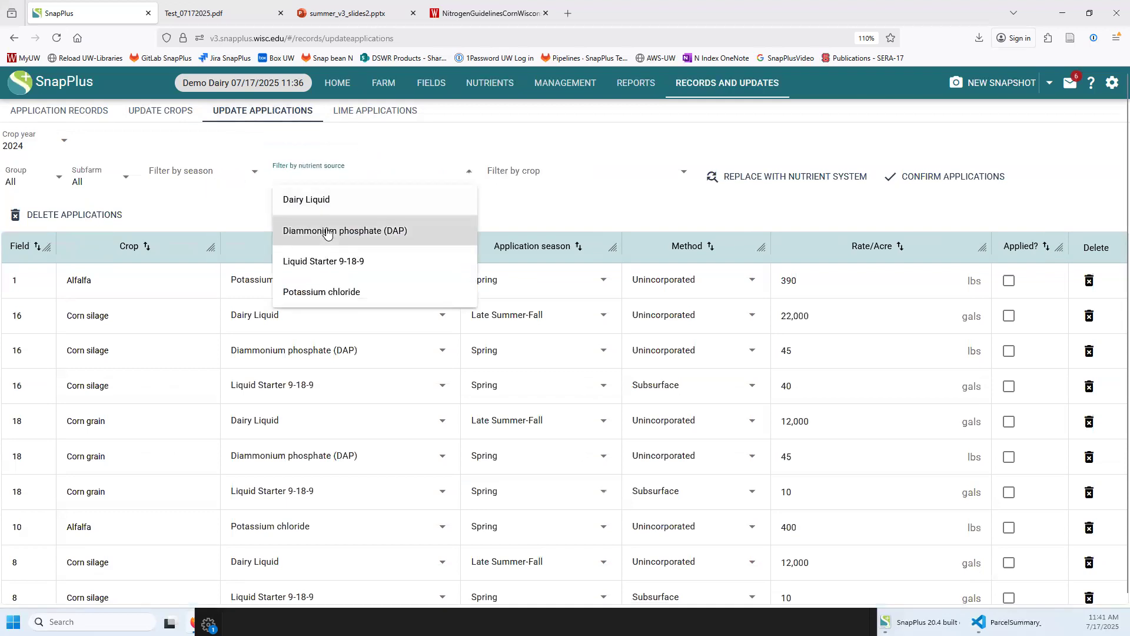
left_click(327, 231)
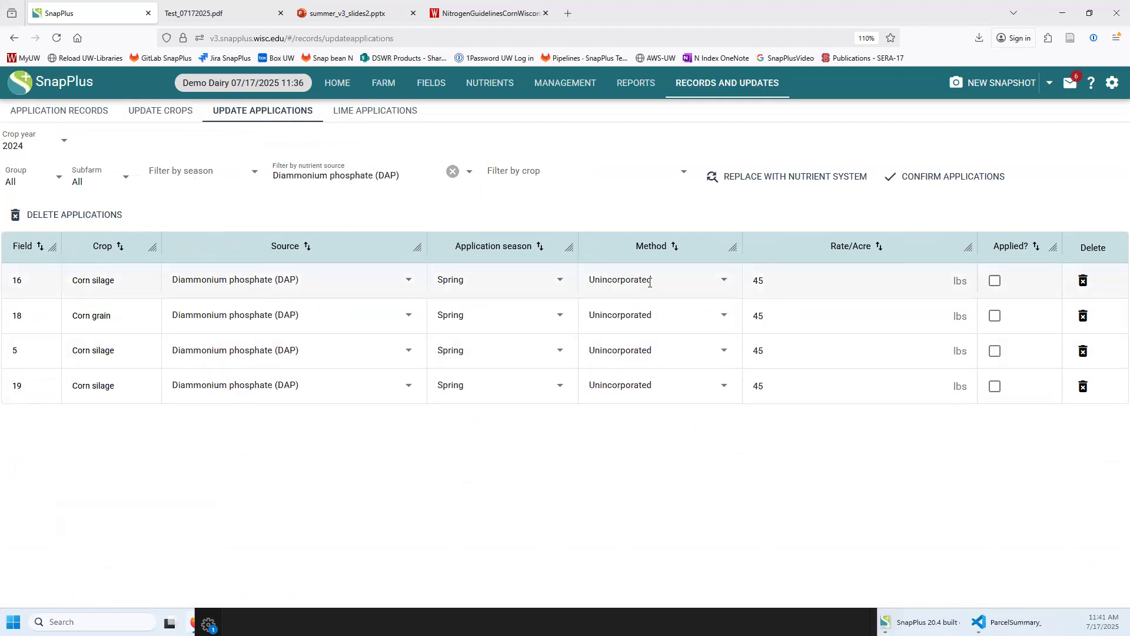
left_click(244, 285)
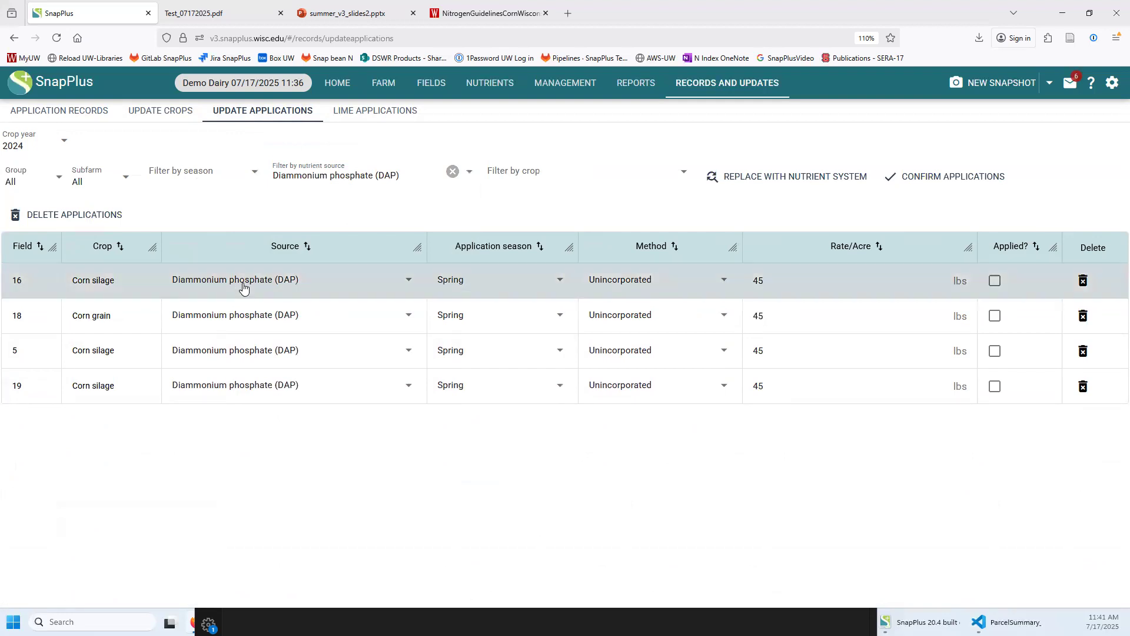
left_click(758, 180)
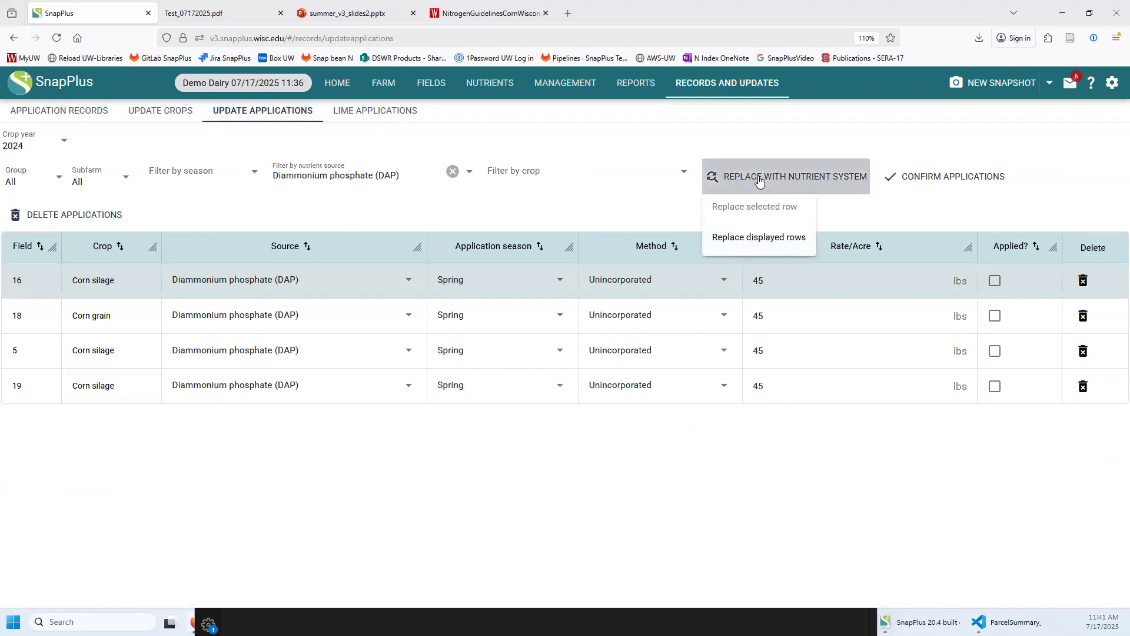
left_click(749, 238)
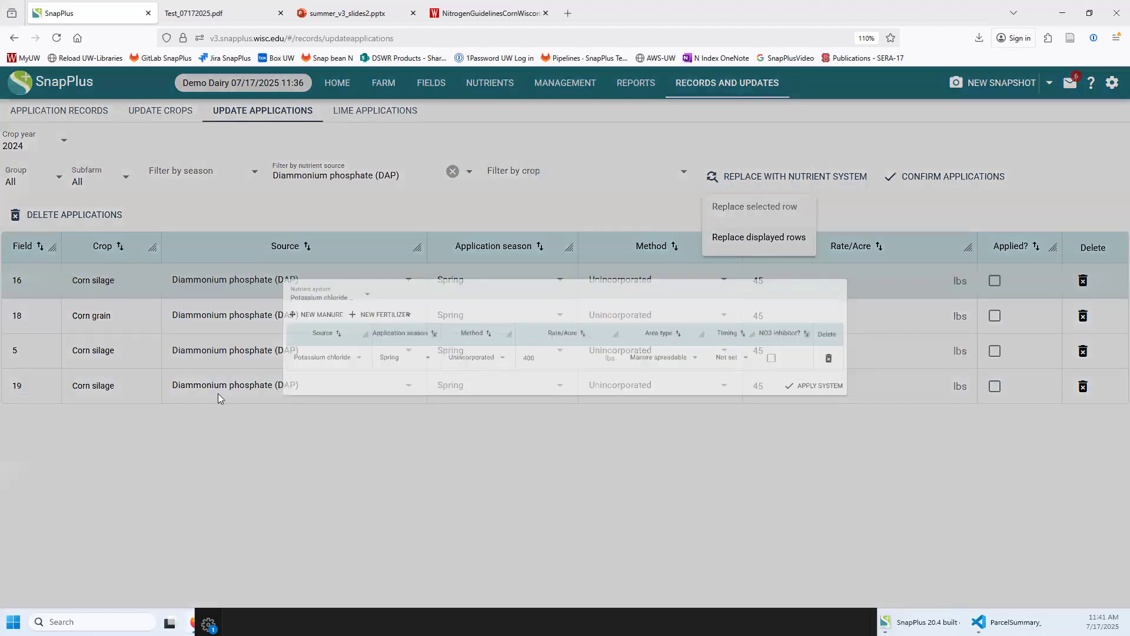
left_click(251, 280)
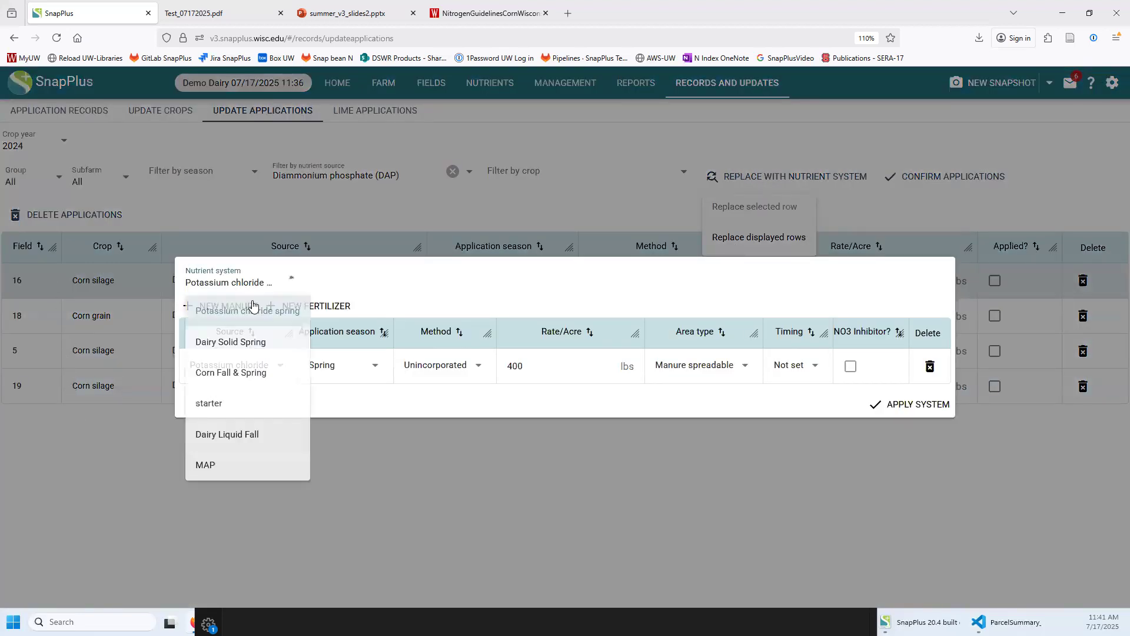
left_click(233, 465)
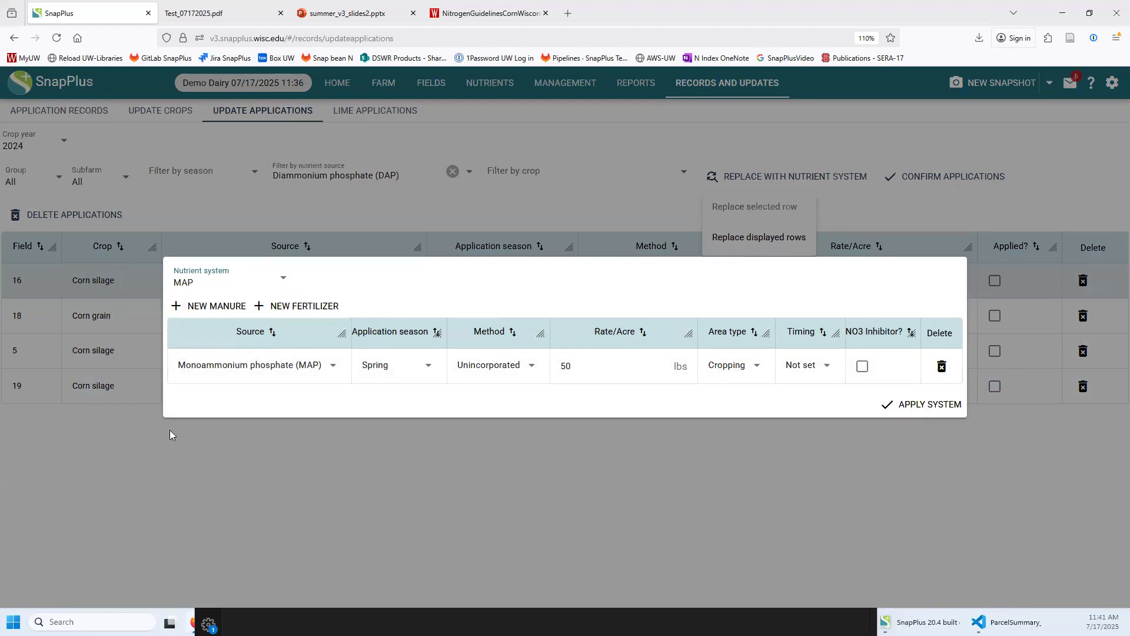
left_click(891, 409)
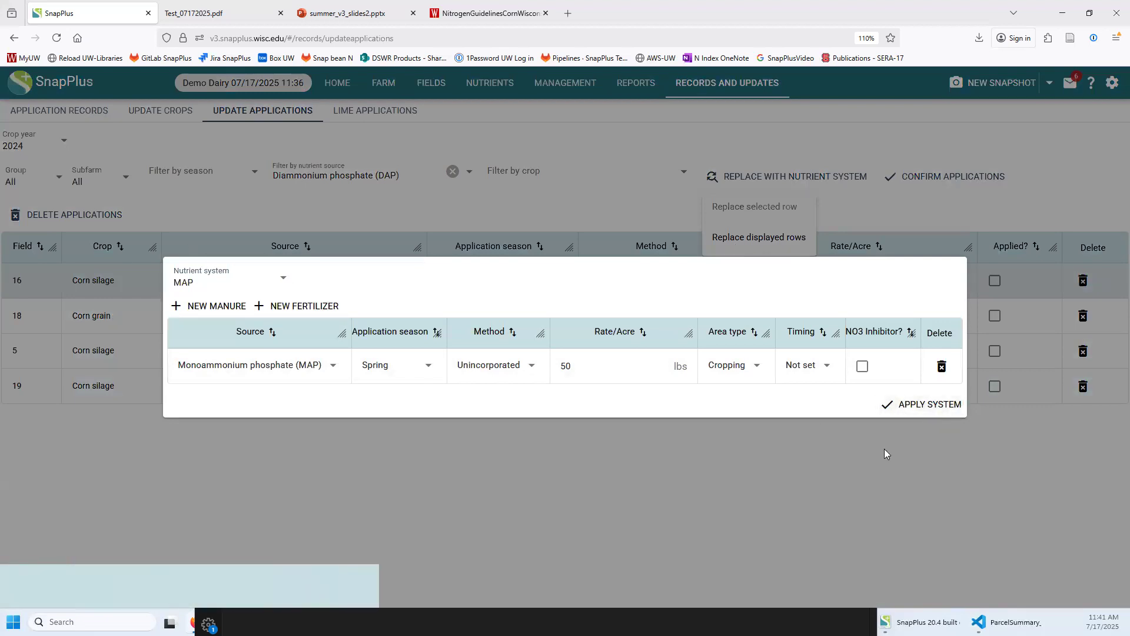
left_click(910, 408)
left_click(248, 517)
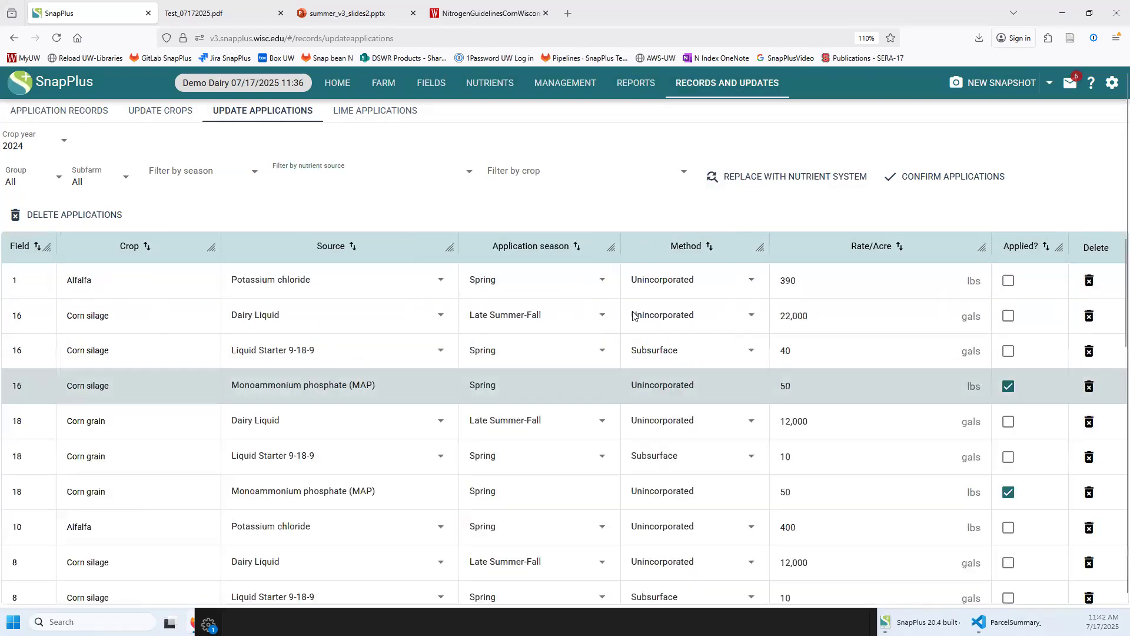
Sort the applications by nutrient source and mark every 2024 application as applied
left_click(323, 250)
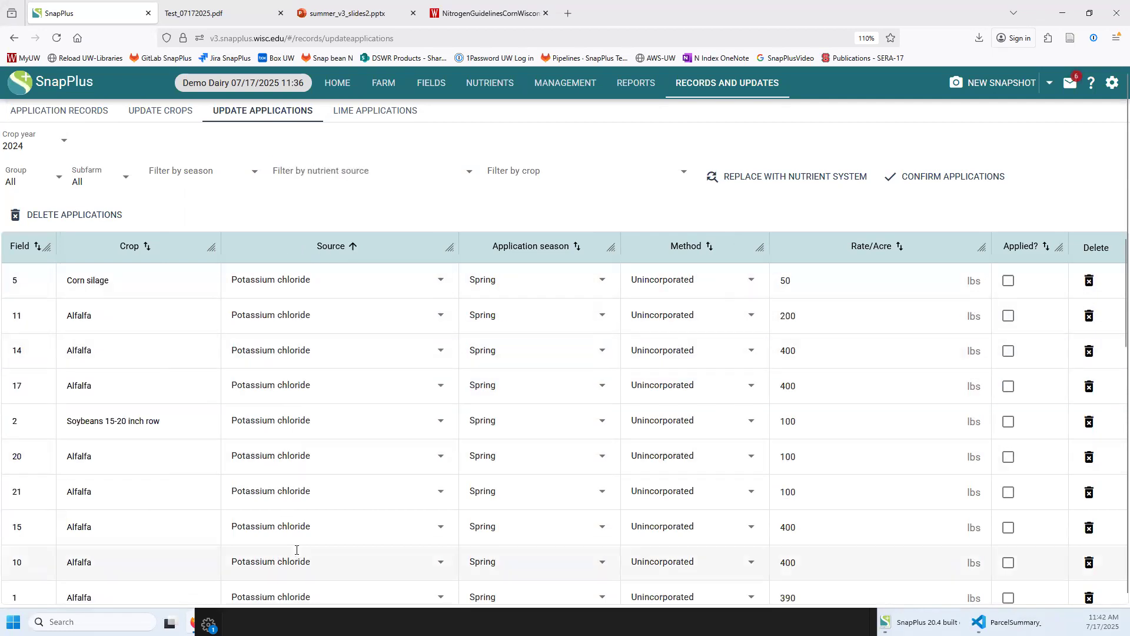
scroll(265, 424, "down", 5)
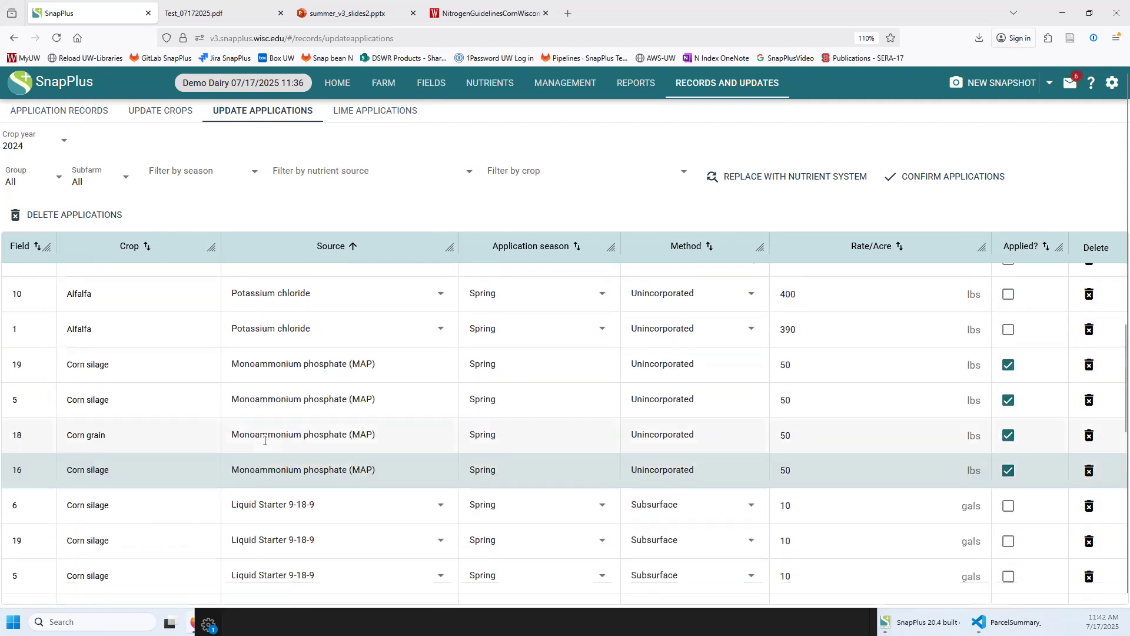
scroll(265, 444, "up", 5)
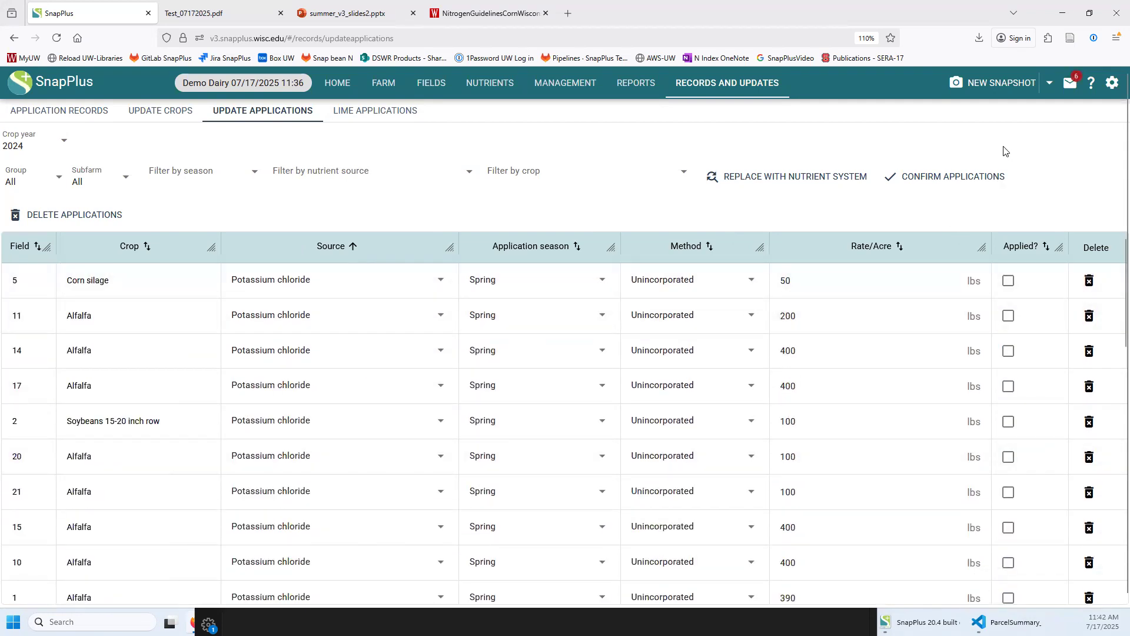
left_click(943, 177)
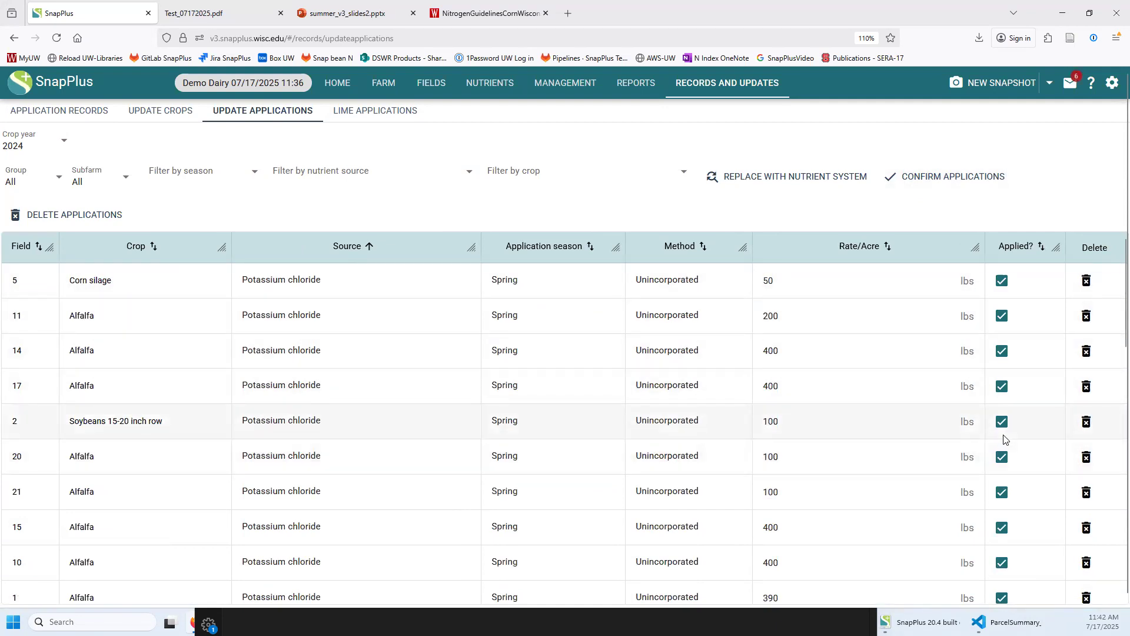
left_click(563, 85)
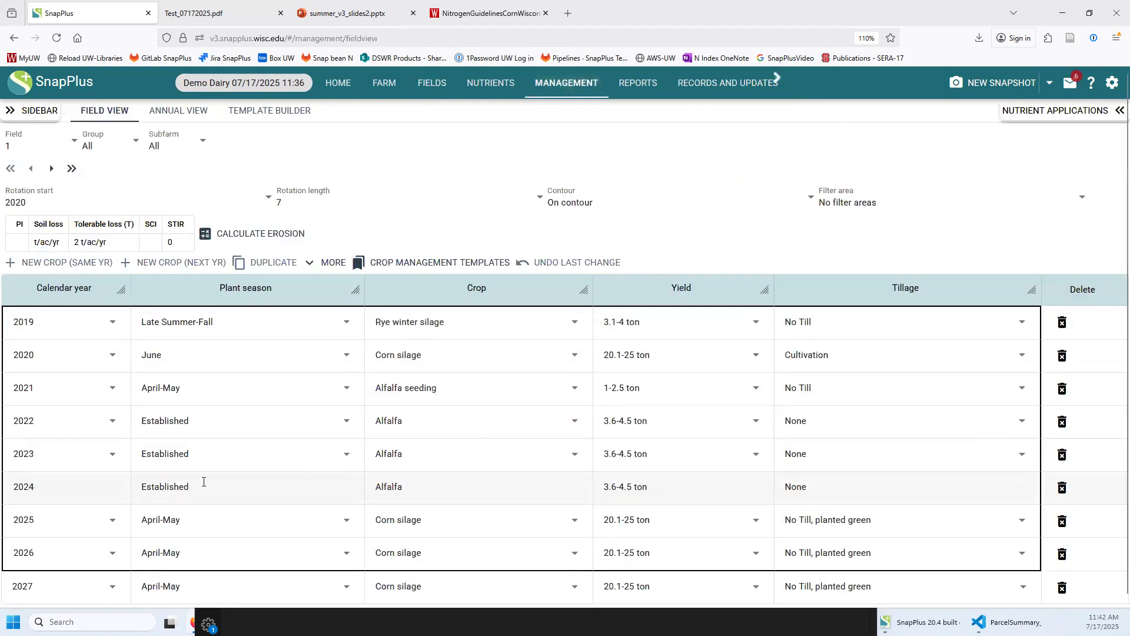
Show field 5's 2024 crop year with its nutrient applications panel
left_click(35, 144)
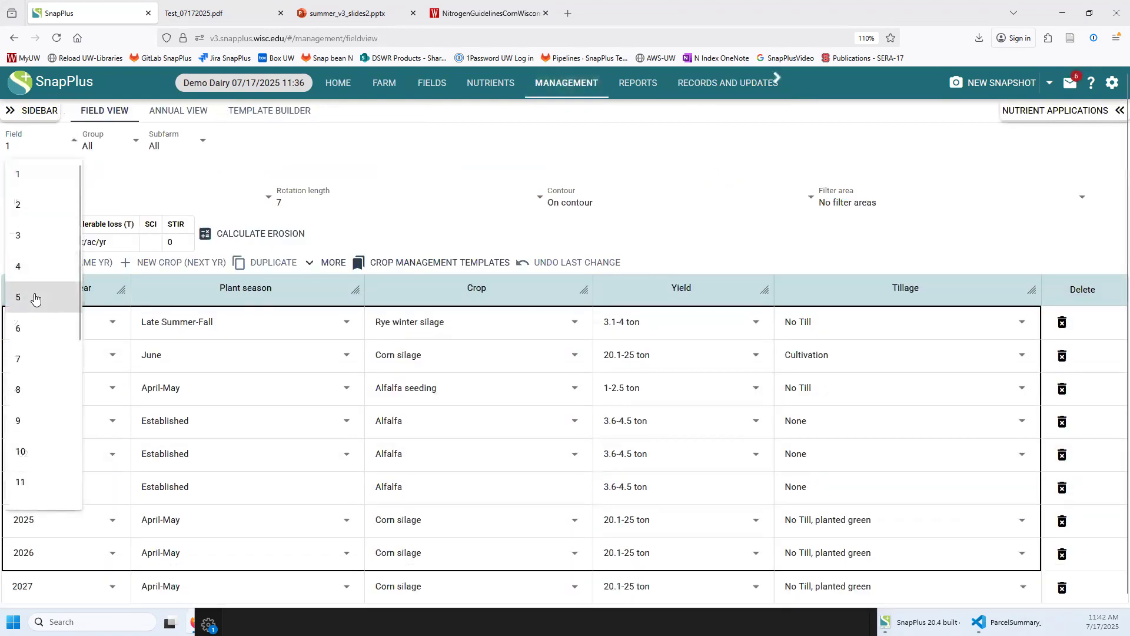
left_click(35, 298)
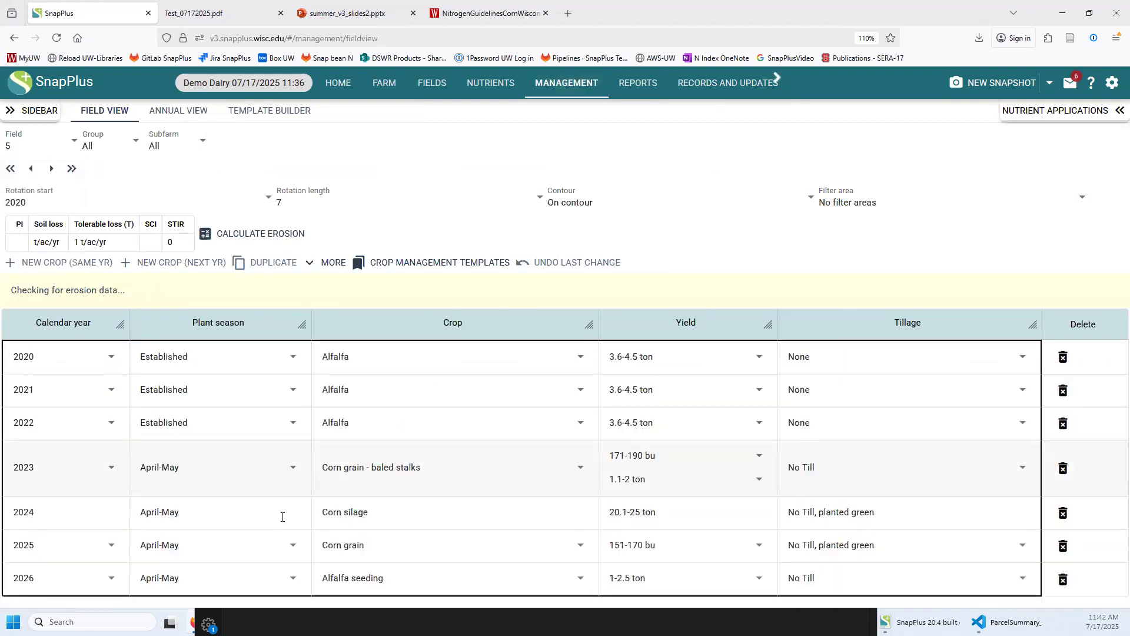
left_click(270, 474)
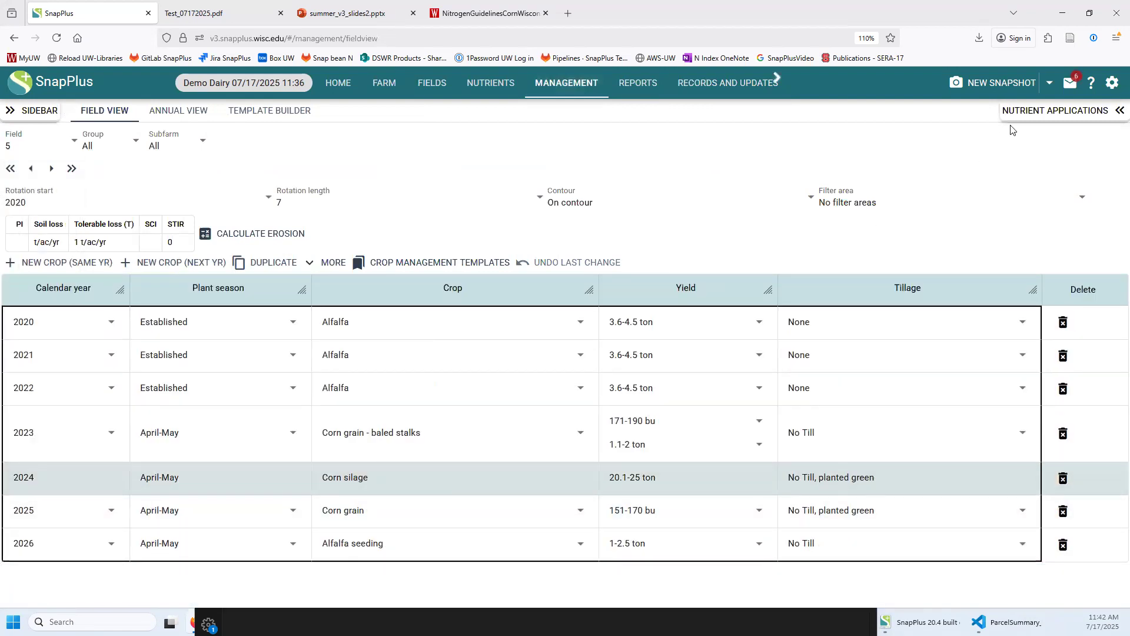
left_click(1025, 110)
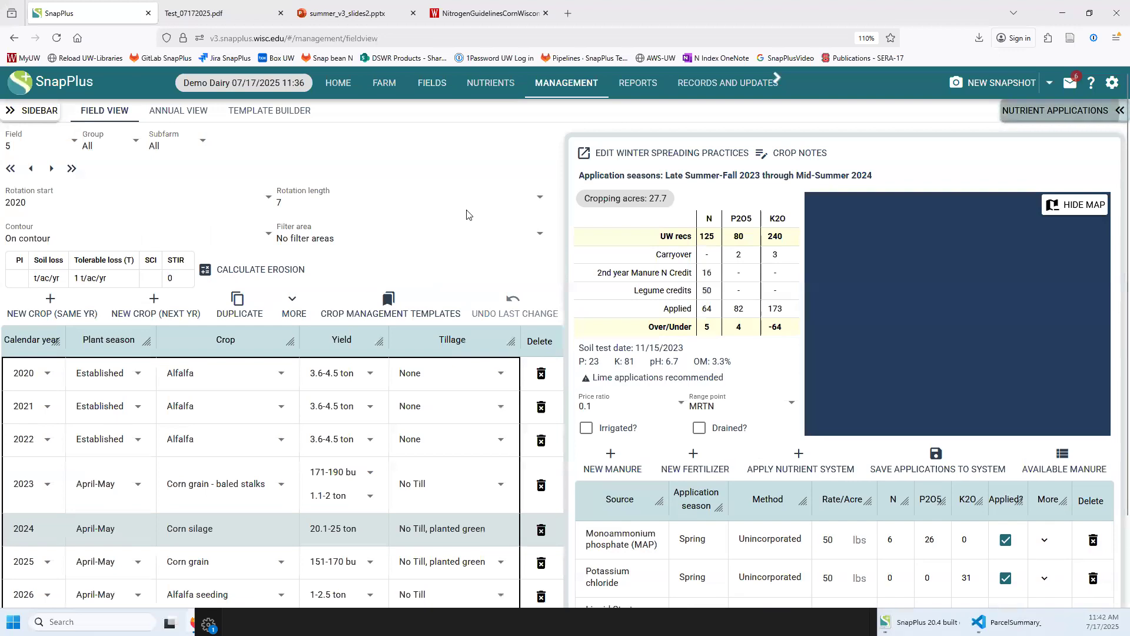
scroll(473, 198, "down", 1)
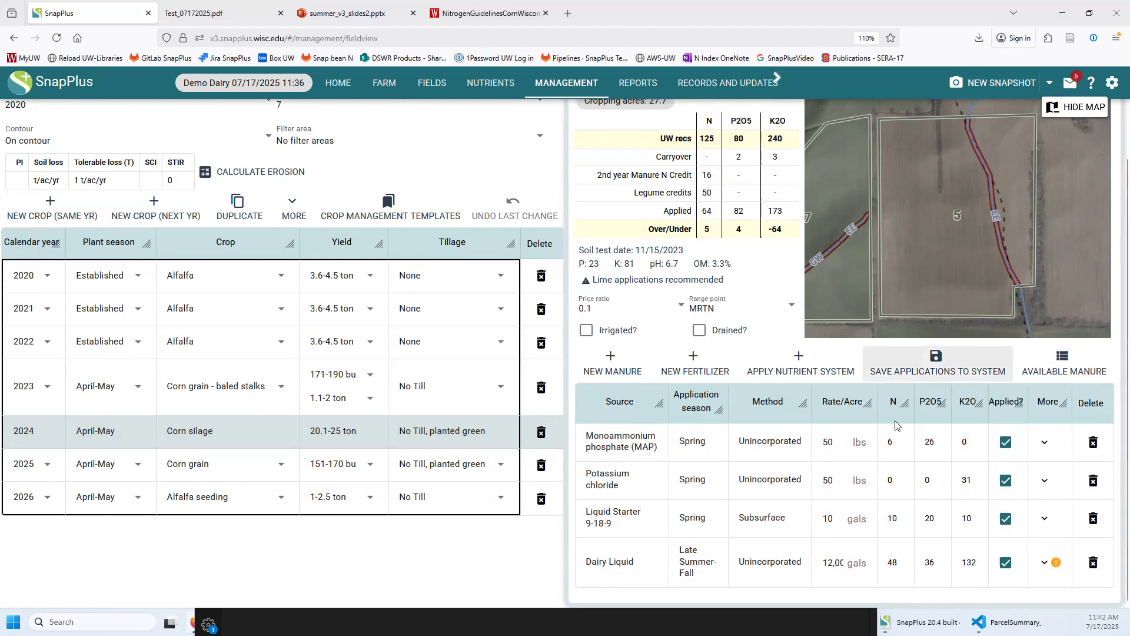
Try editing the method and season of the MAP and Potassium chloride applications
double_click(761, 447)
double_click(744, 487)
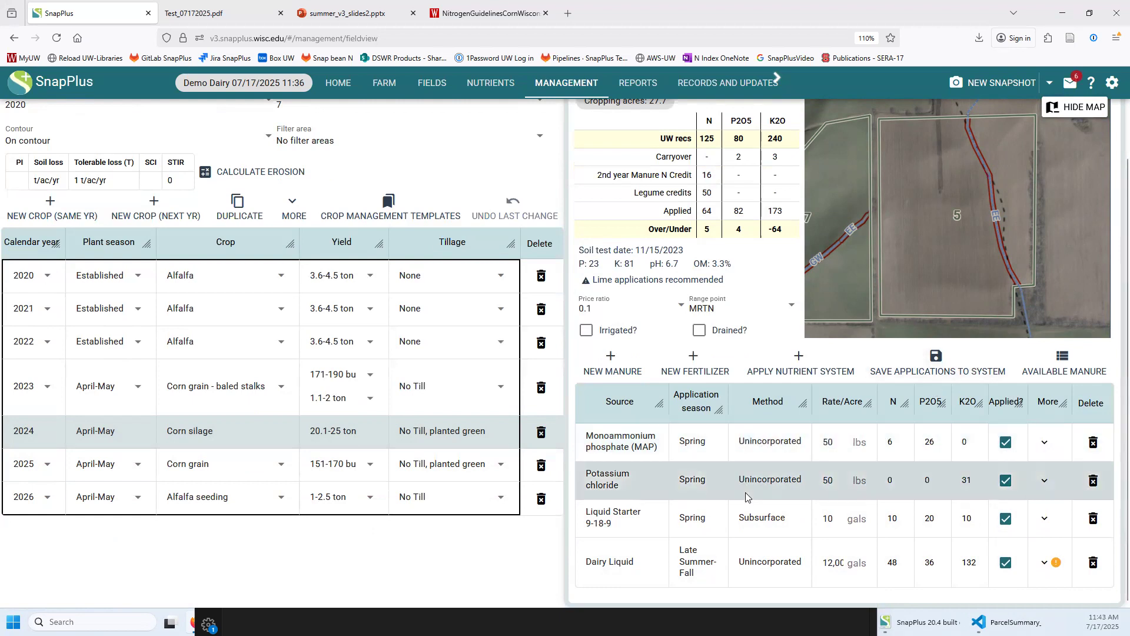
double_click(689, 440)
double_click(694, 478)
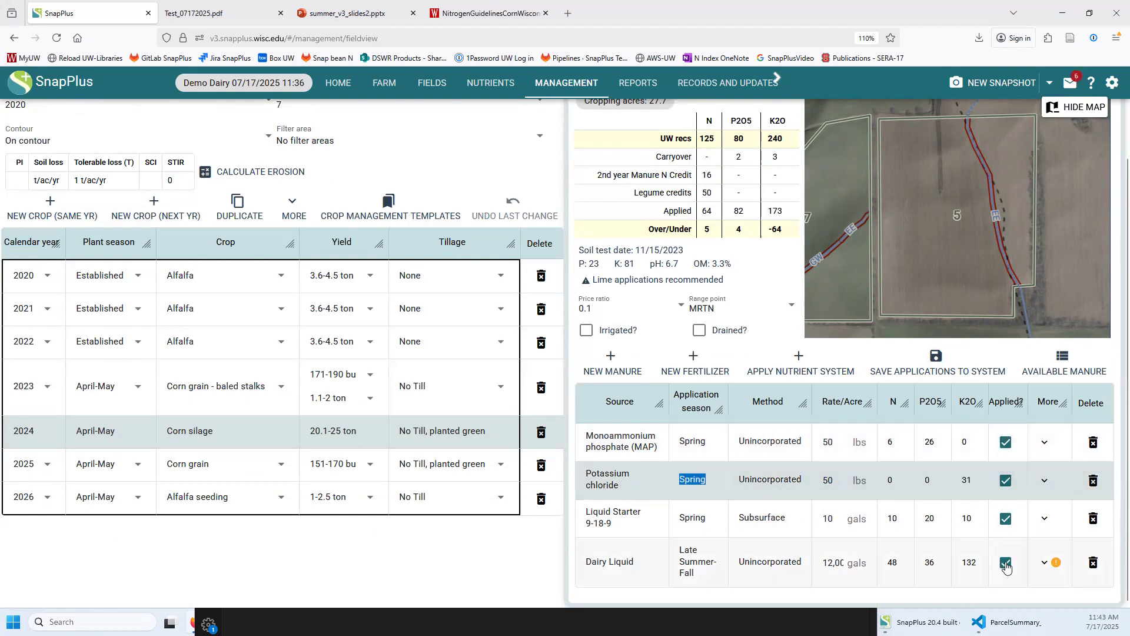
left_click(765, 445)
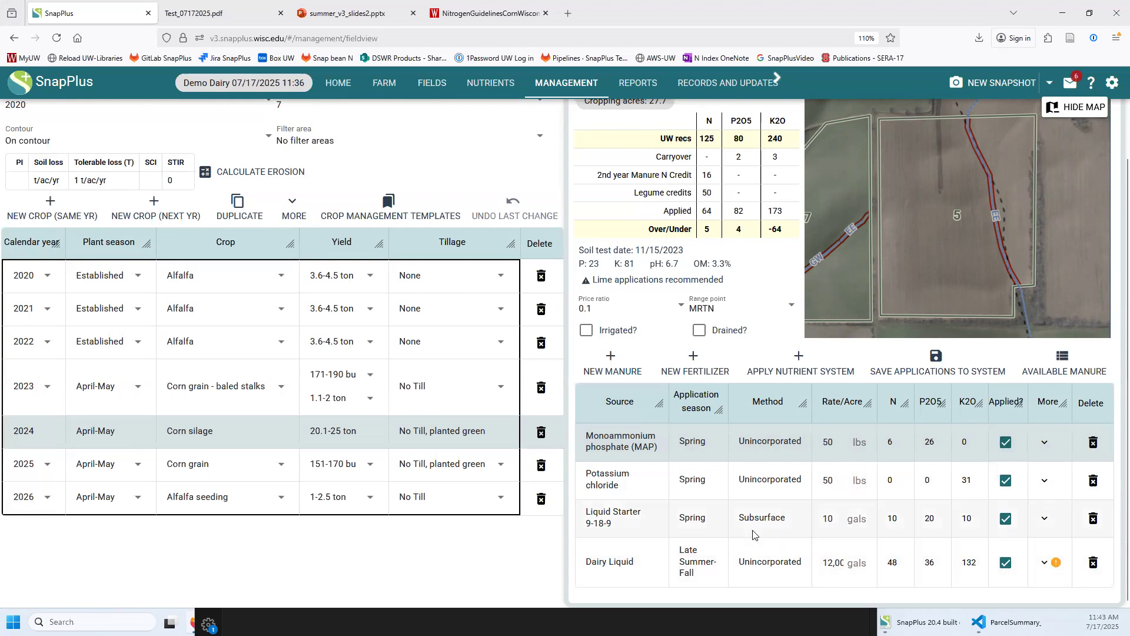
scroll(756, 535, "up", 2)
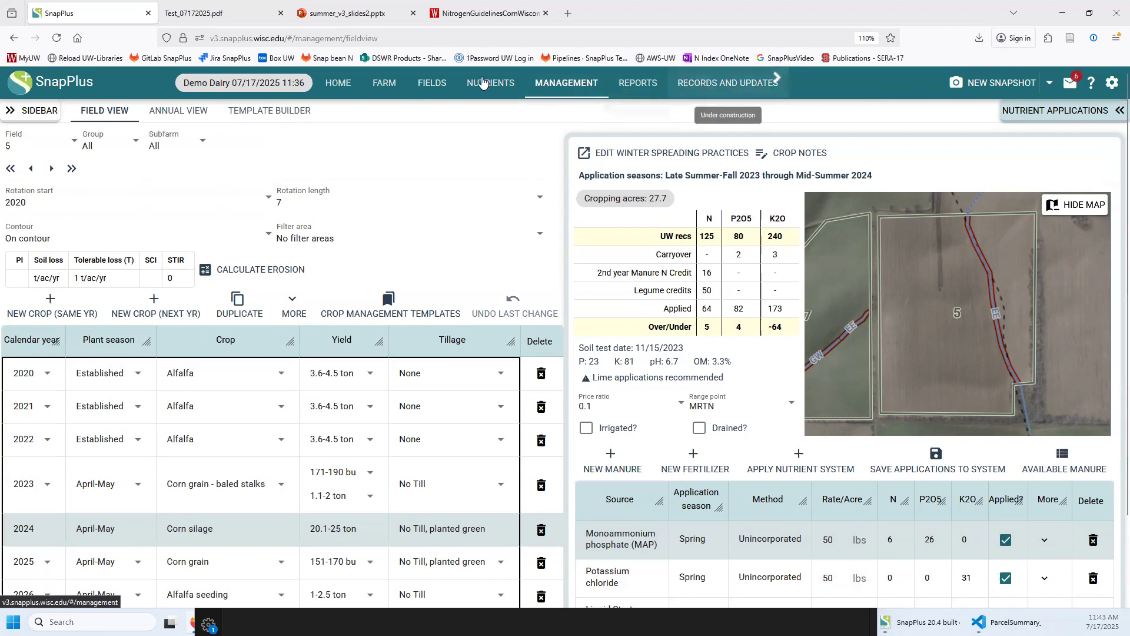
Open Demo Dairy's Farm Permissions page and select the Primary Admin's row
left_click(378, 88)
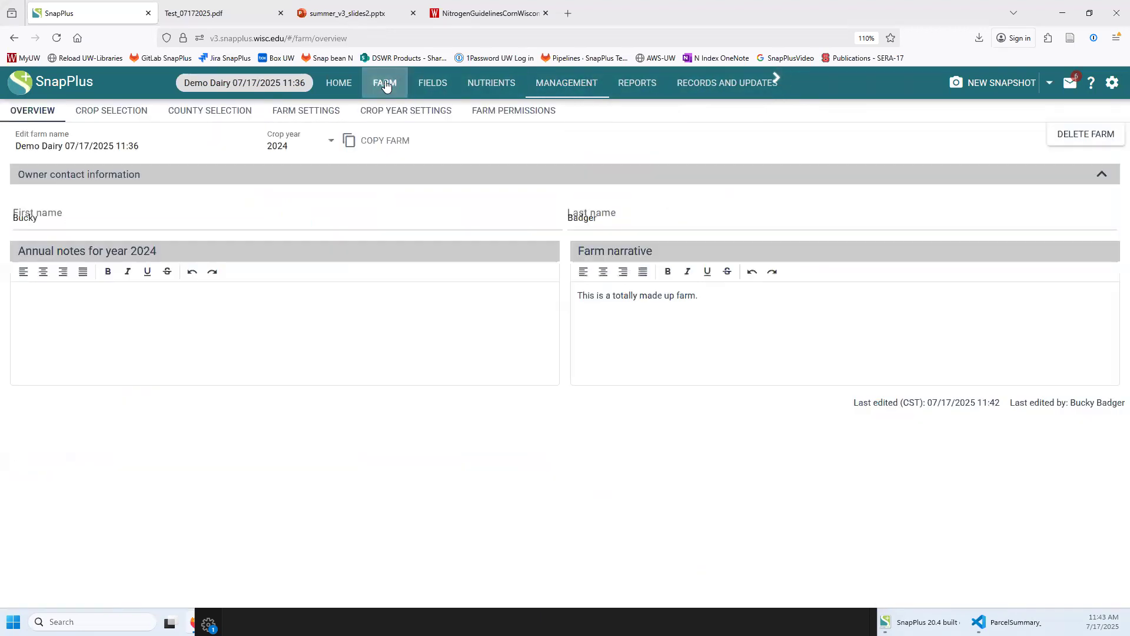
left_click(506, 114)
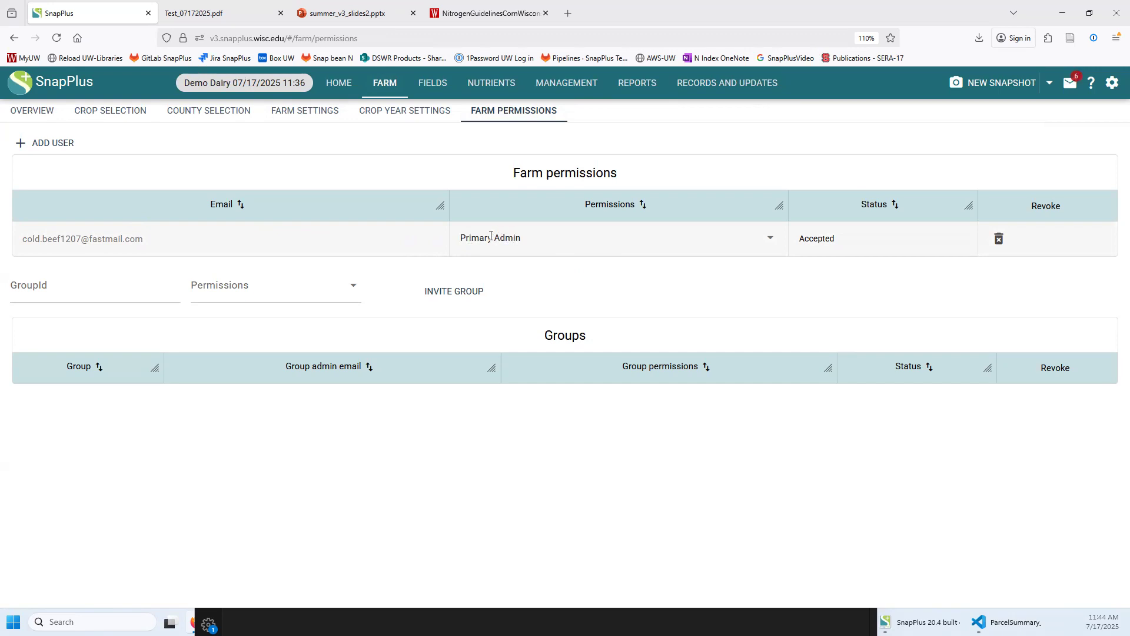
left_click(507, 244)
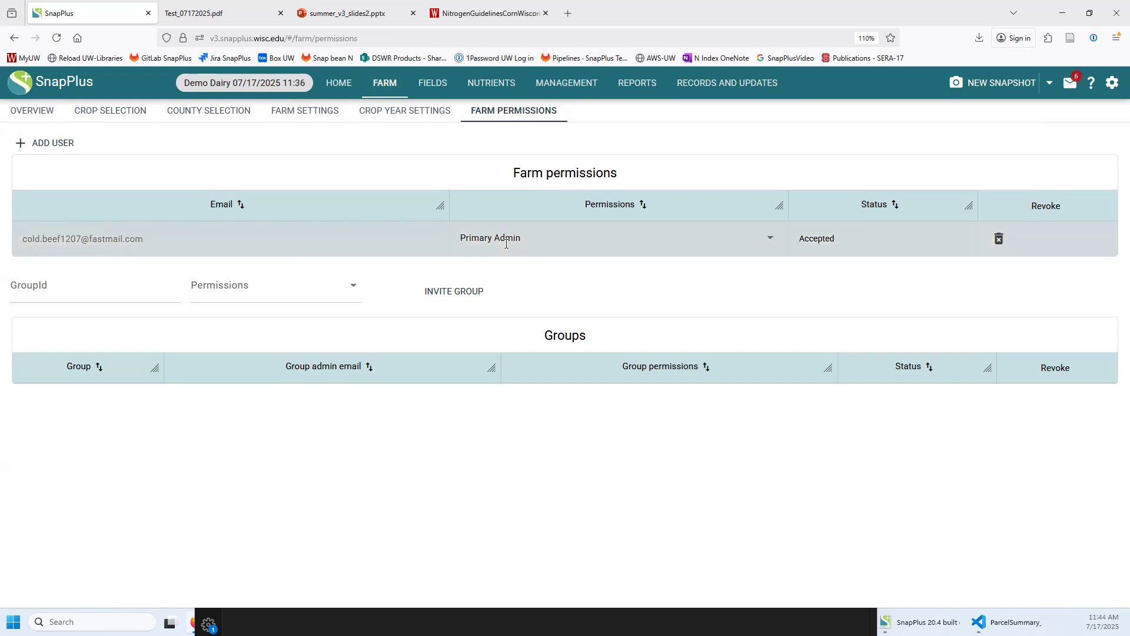
Add a new user by their e-mail address and grant them Read only permission
left_click(37, 143)
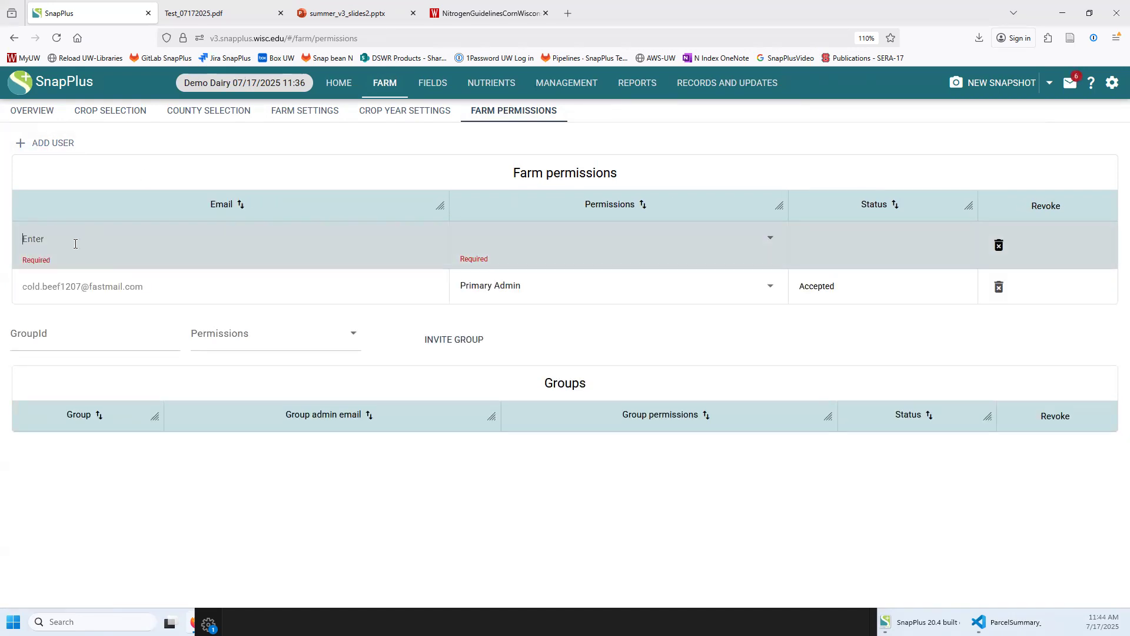
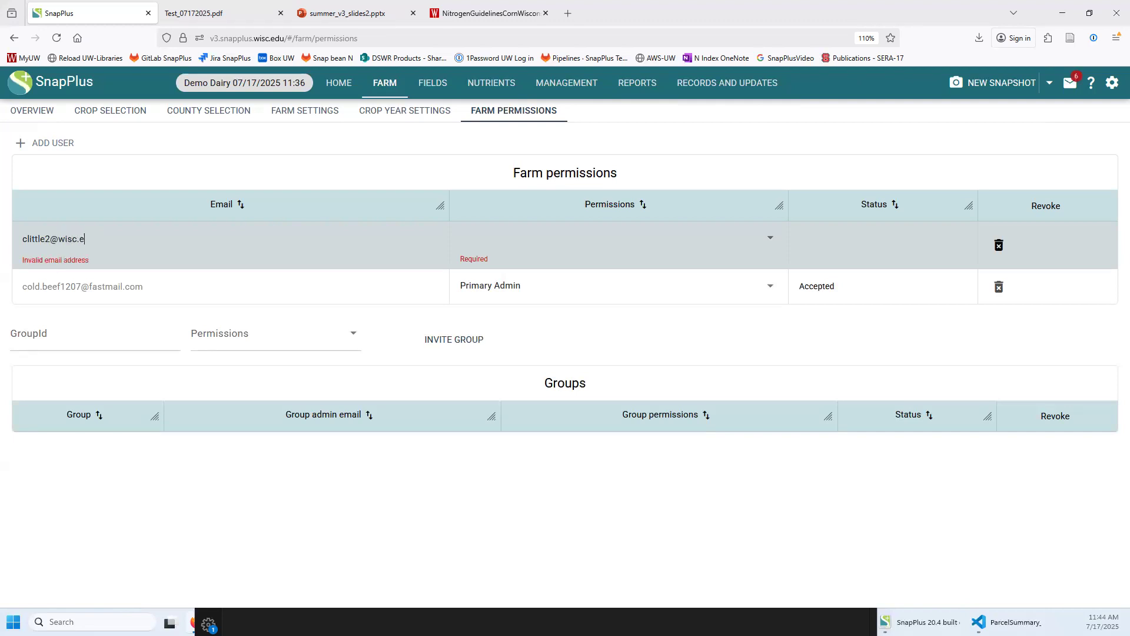
left_click(771, 240)
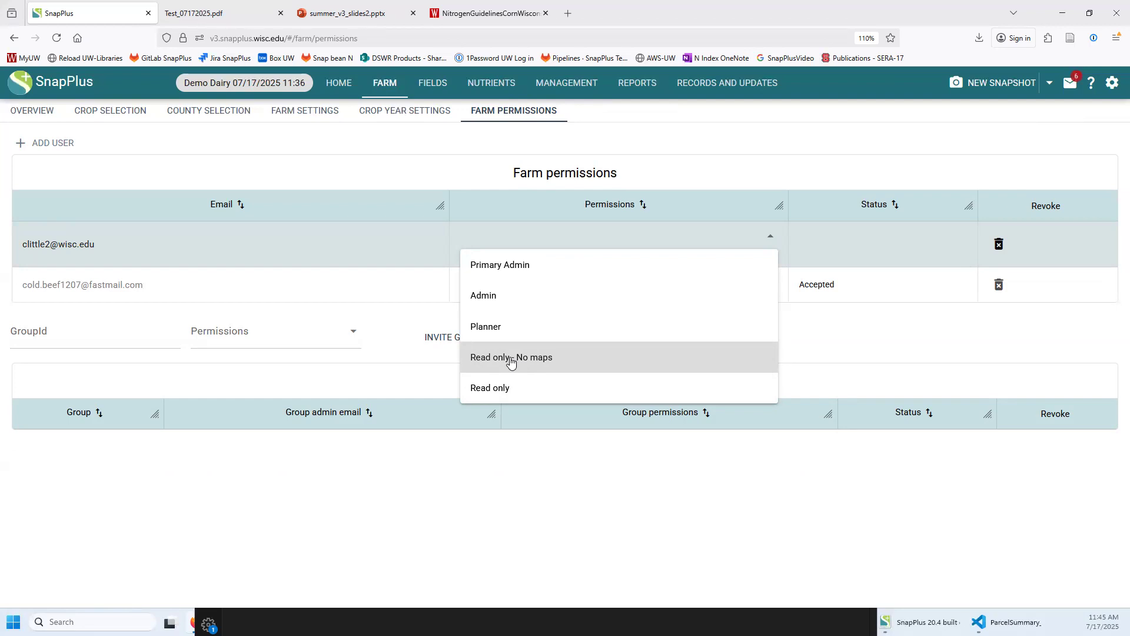
left_click(492, 390)
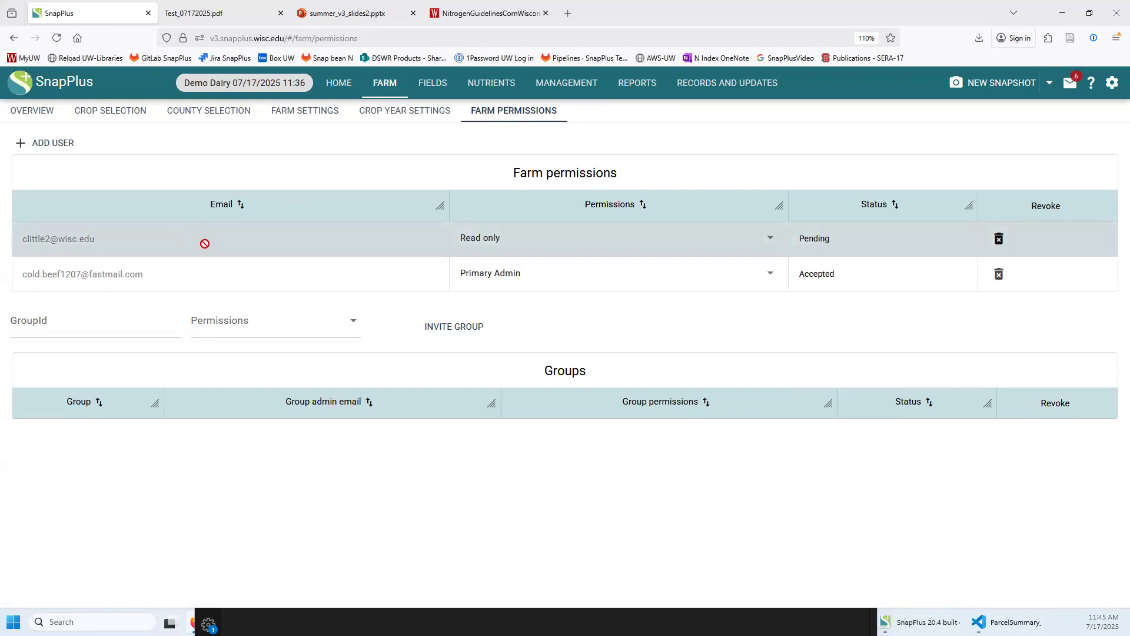
left_click(1072, 85)
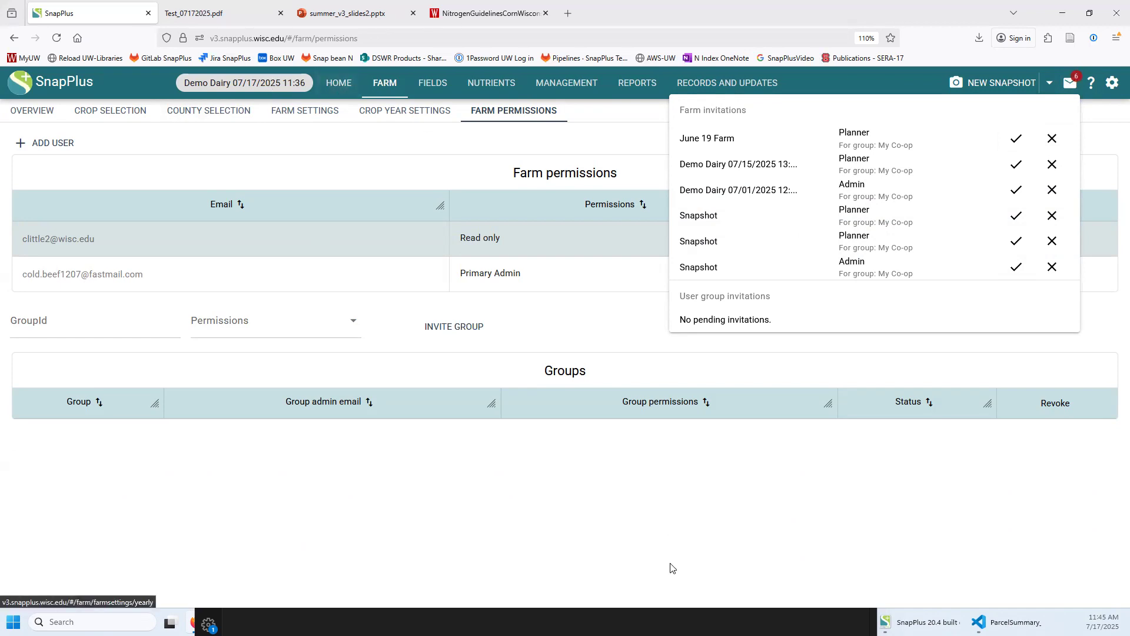
left_click(667, 547)
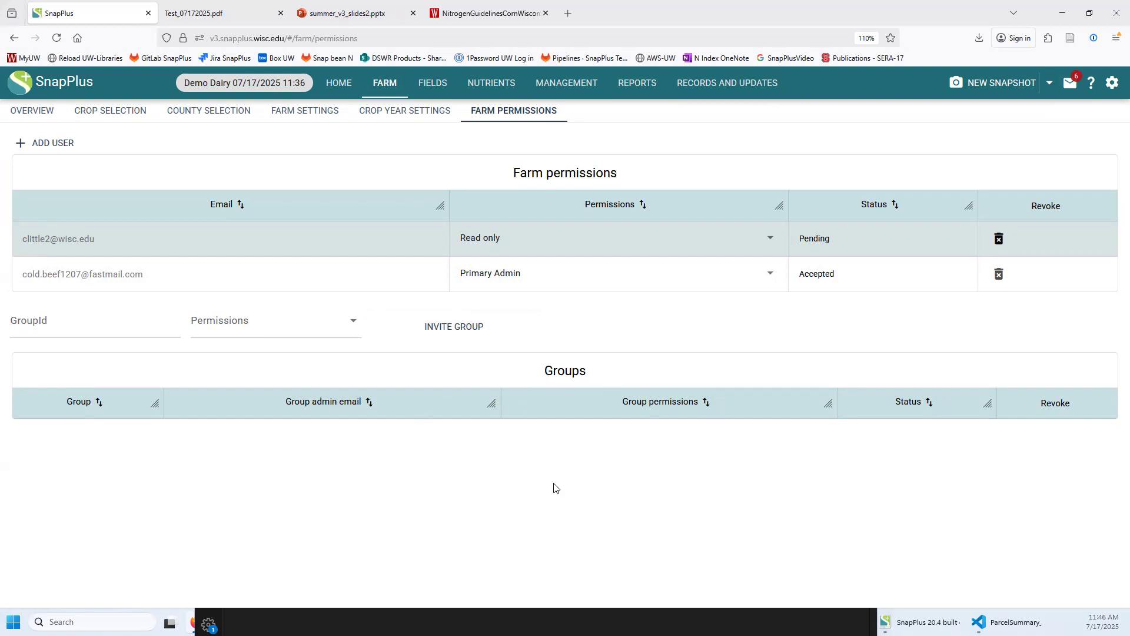
Open User groups from the gear menu and select County NMP Group
left_click(1113, 84)
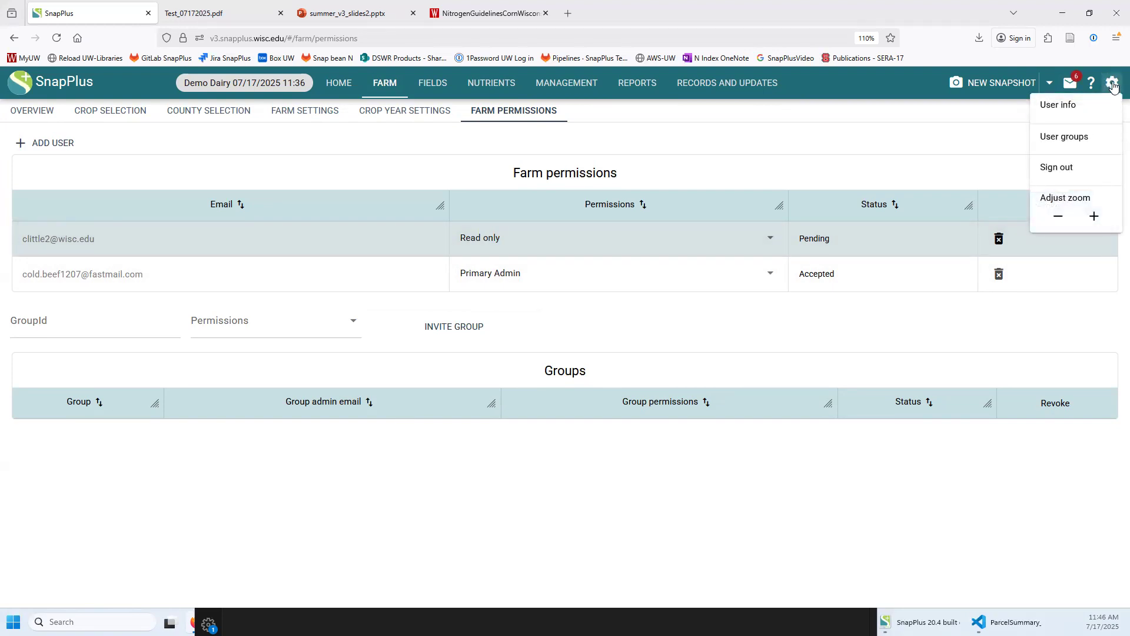
left_click(1053, 139)
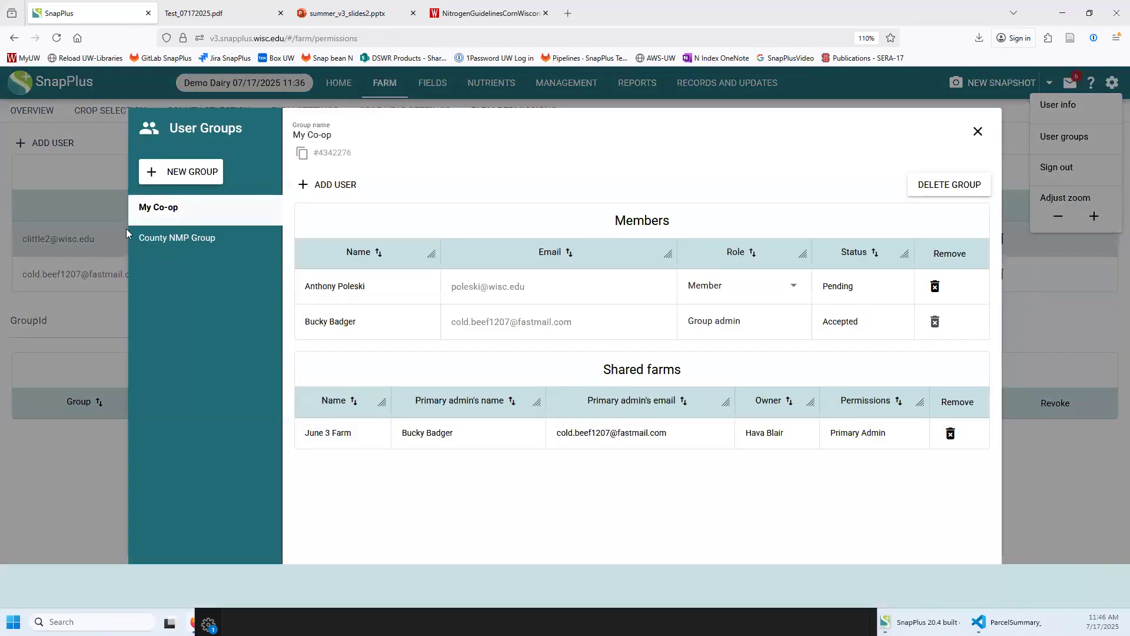
left_click(158, 245)
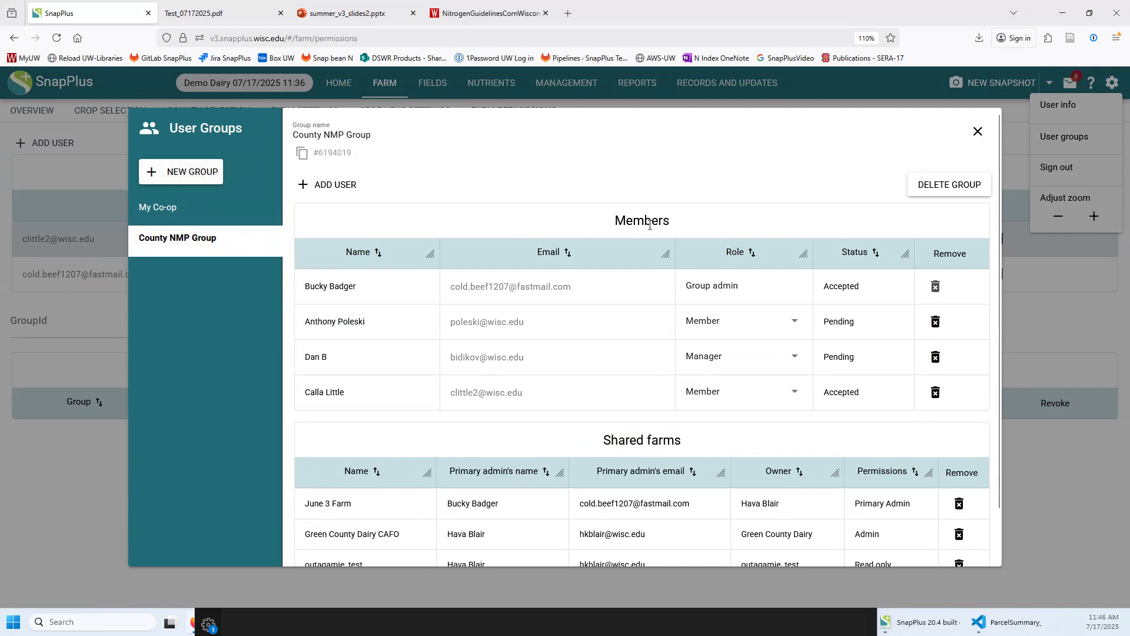
double_click(316, 289)
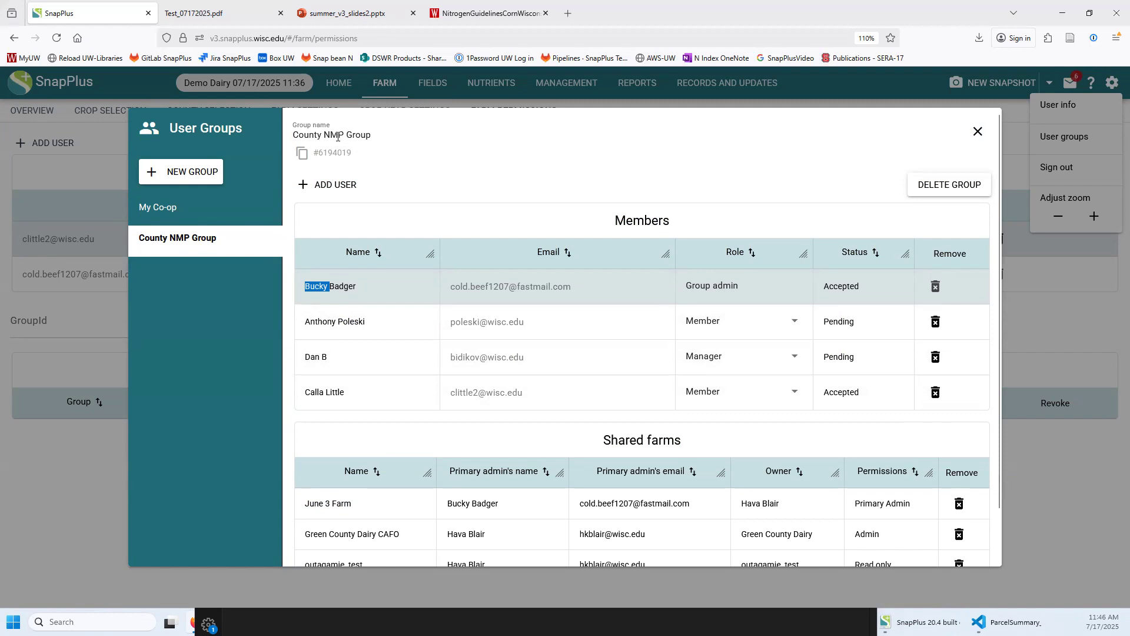
left_click(207, 395)
scroll(295, 421, "down", 2)
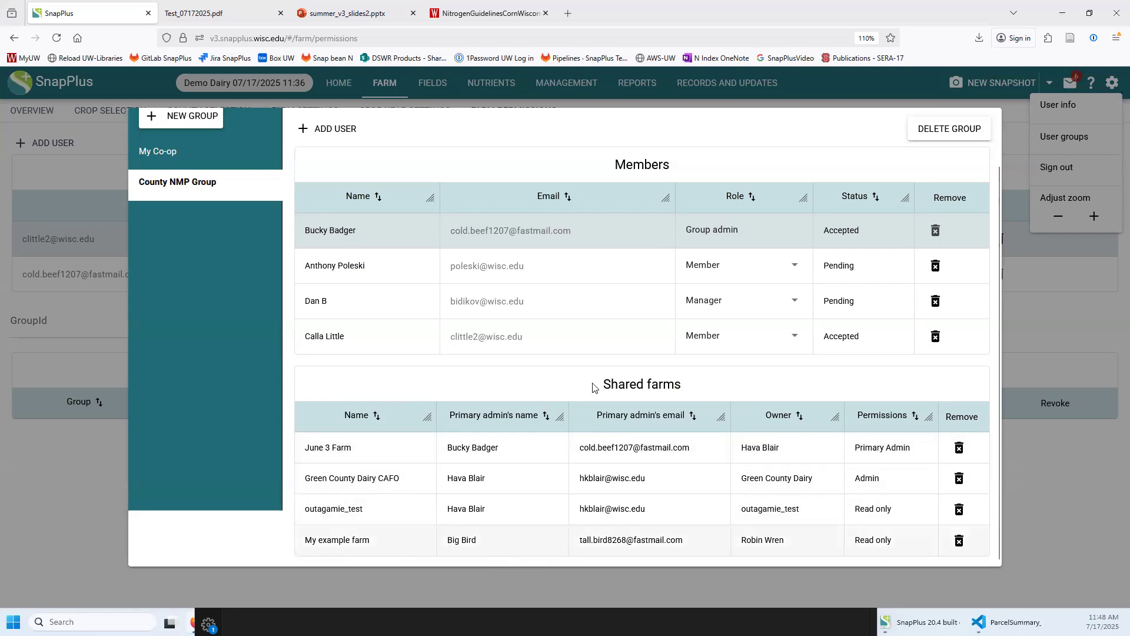
Copy the County NMP Group's ID, then close the User Groups window
scroll(246, 279, "up", 2)
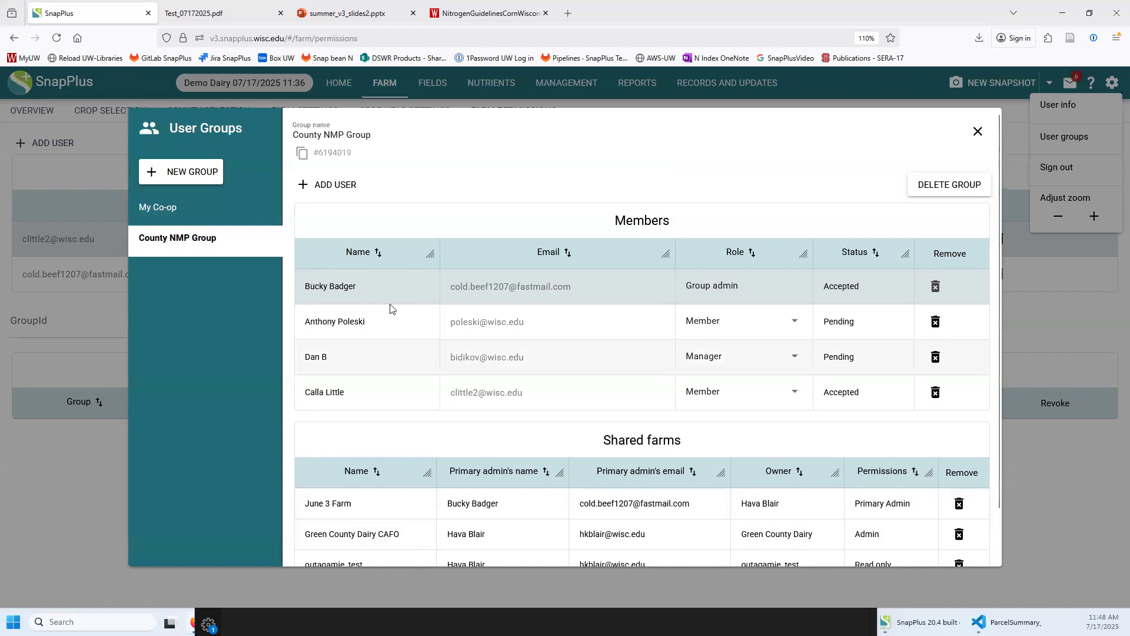
scroll(649, 276, "down", 2)
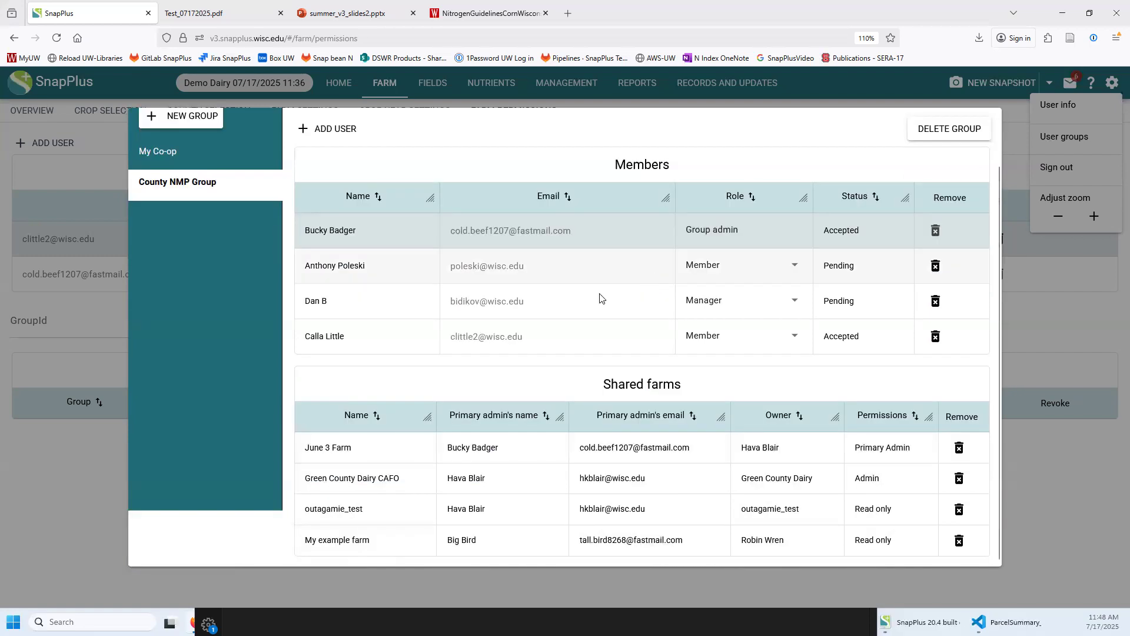
scroll(421, 347, "up", 2)
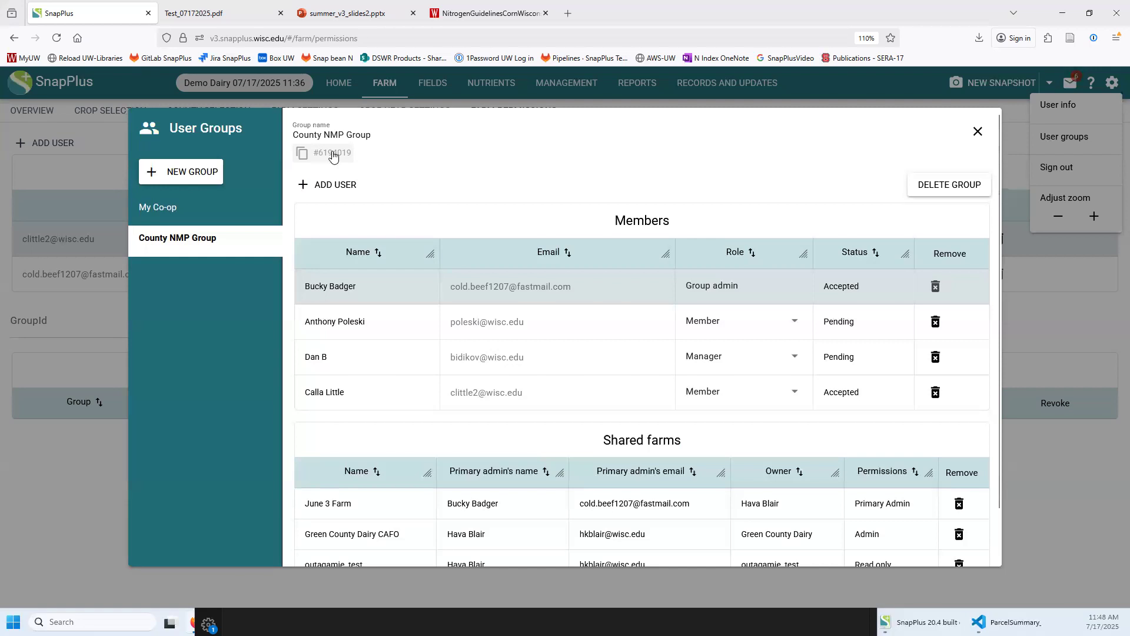
left_click(342, 157)
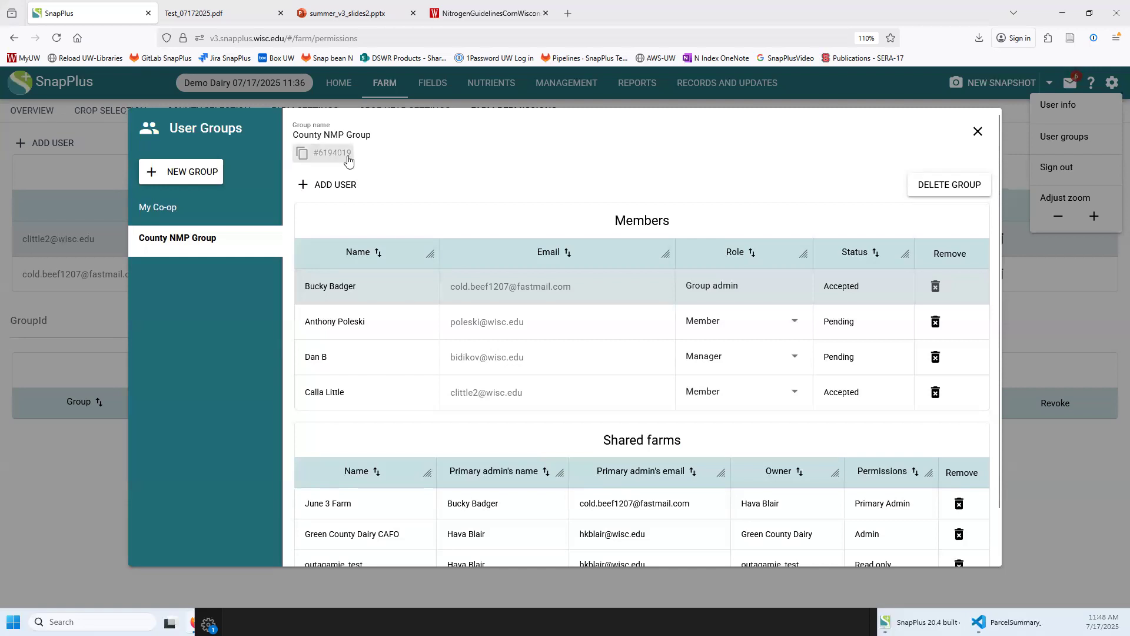
left_click(977, 135)
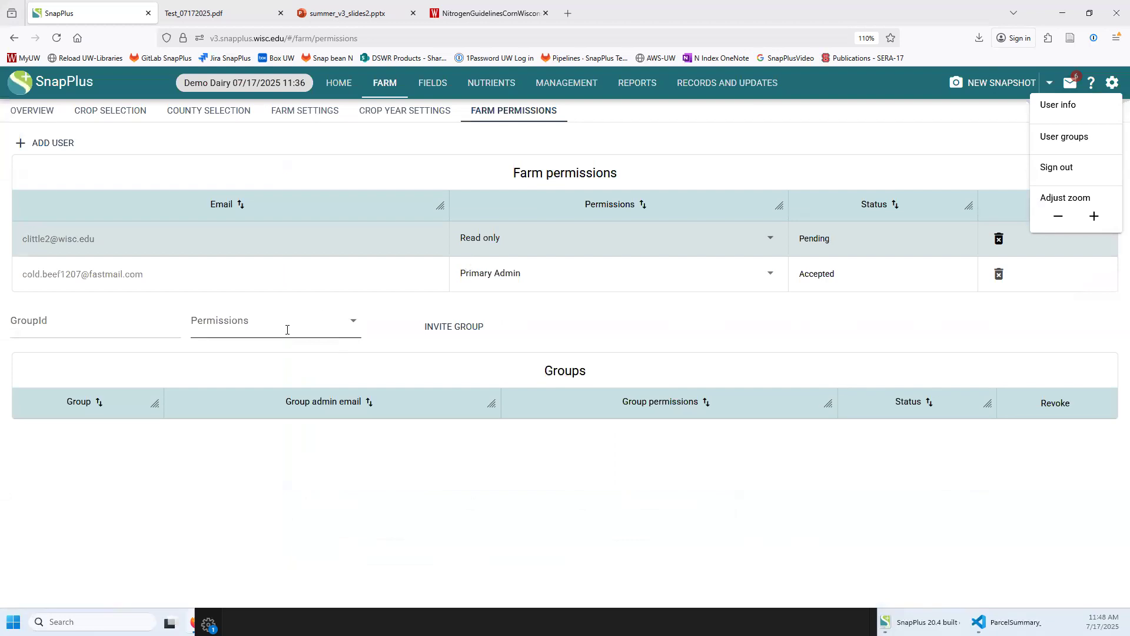
Invite the County NMP Group by its pasted ID with Read only permission
left_click(69, 318)
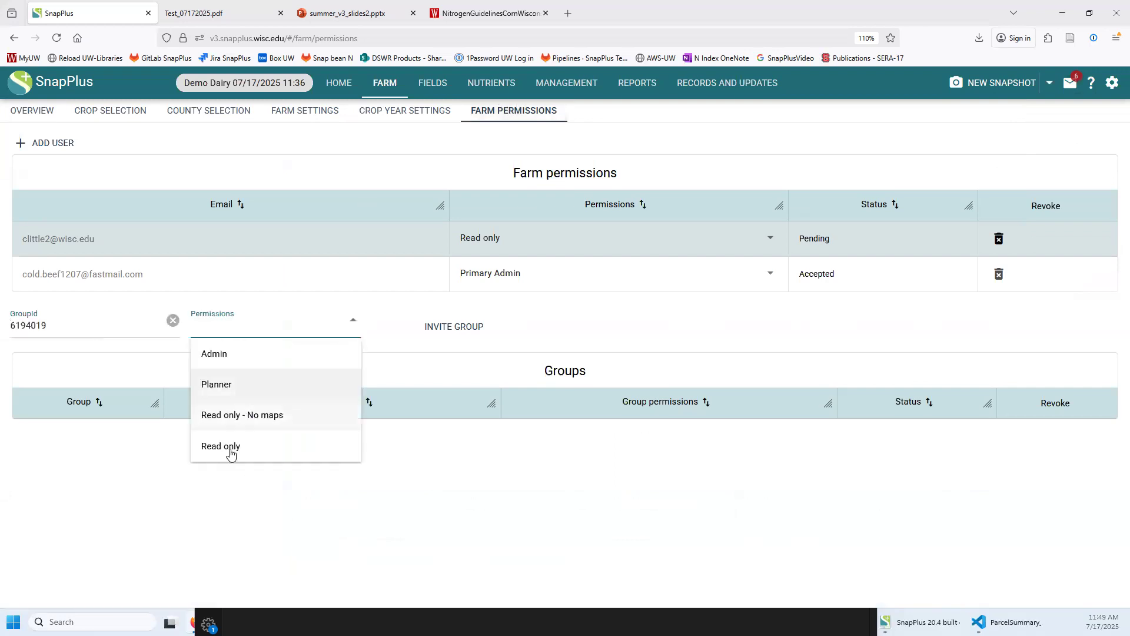
left_click(239, 458)
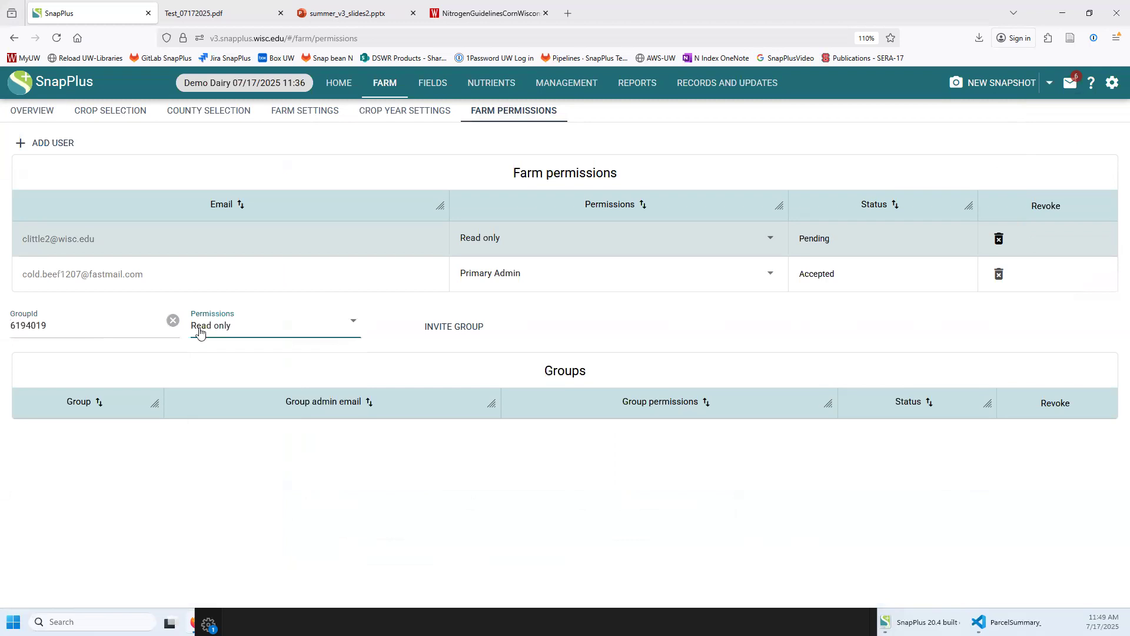
left_click(448, 331)
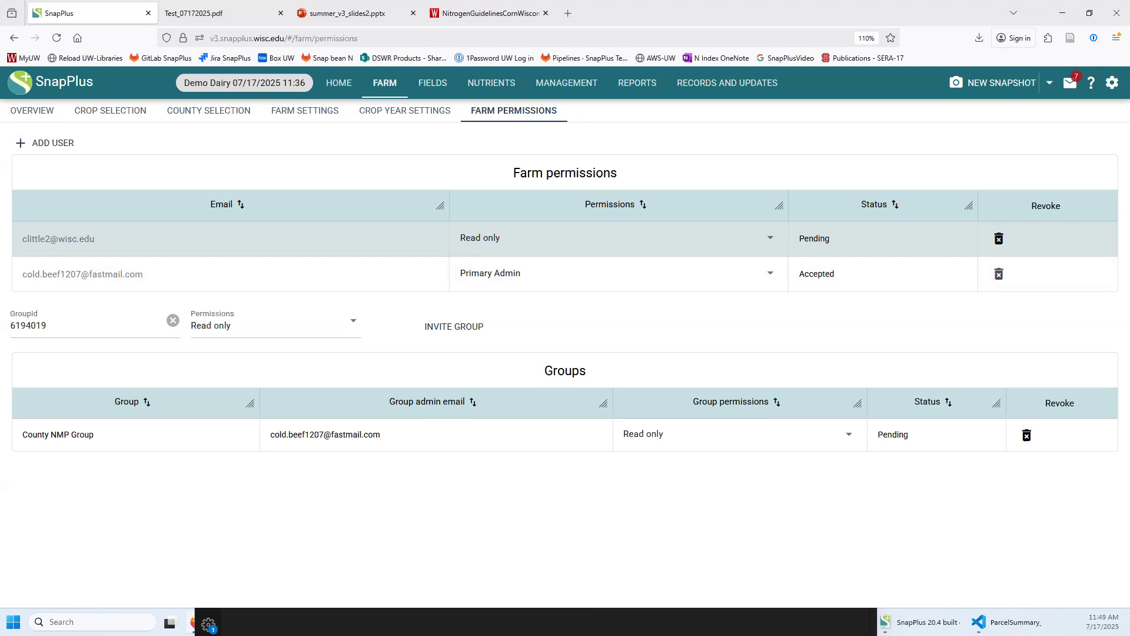
key("alt+Tab")
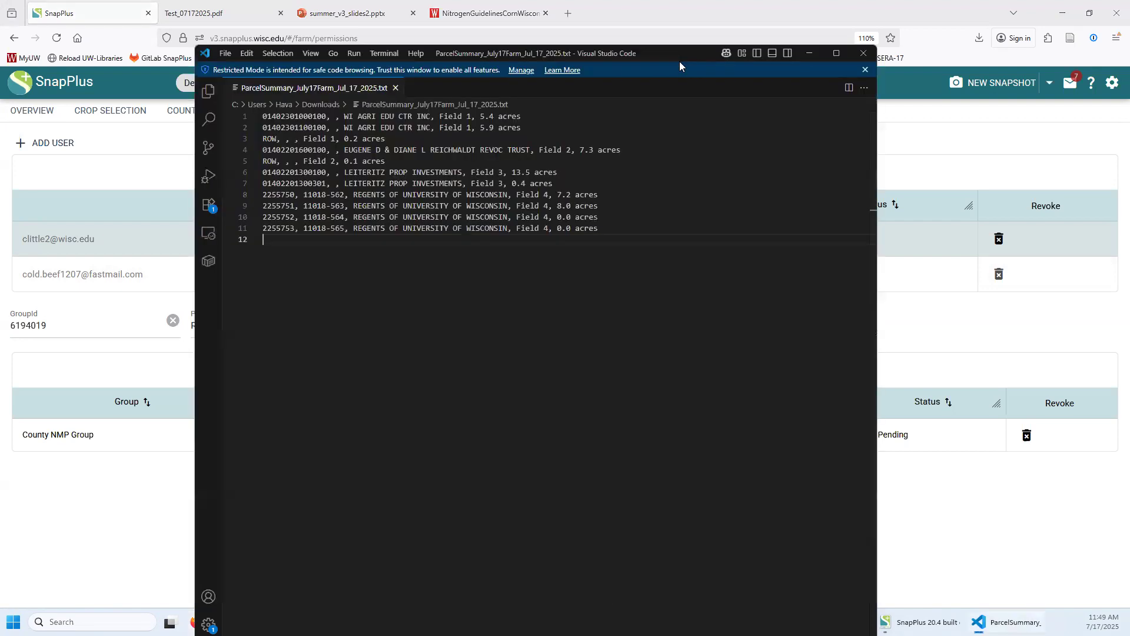
key("alt+Tab")
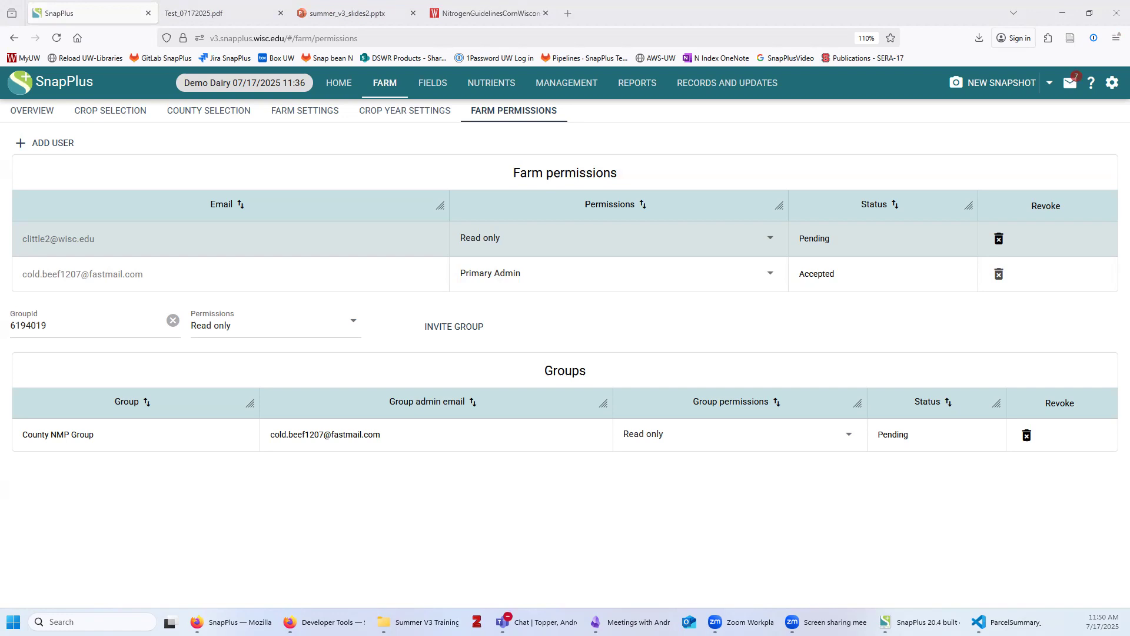
left_click(1070, 83)
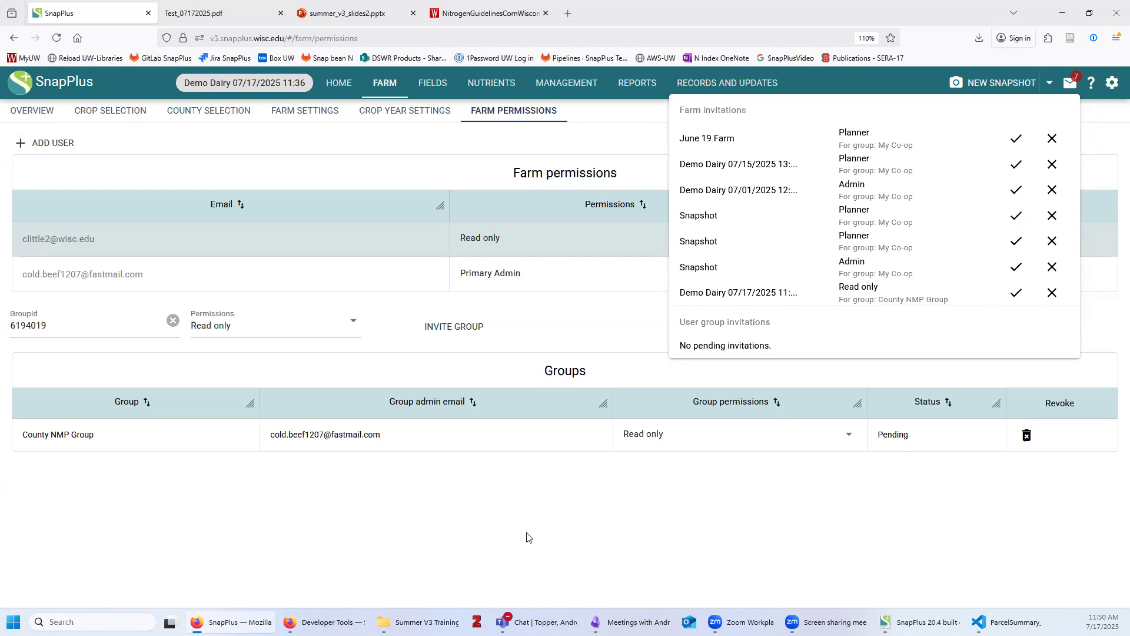
left_click(795, 272)
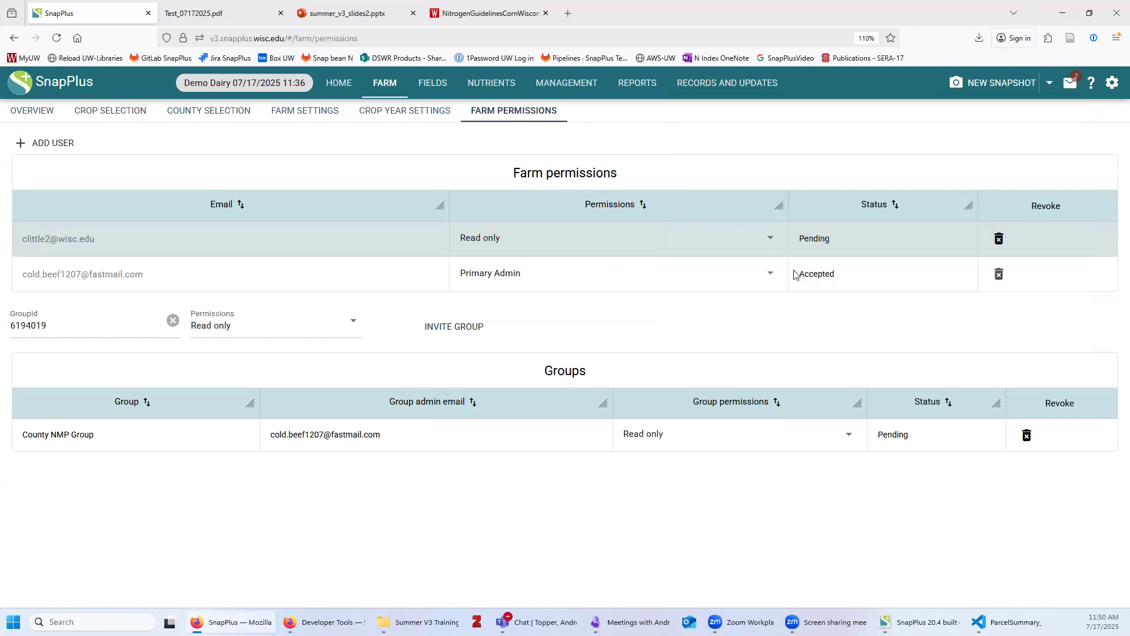
In Reports, select the NM2 Compliance Check and set its End Year to 2025
left_click(641, 90)
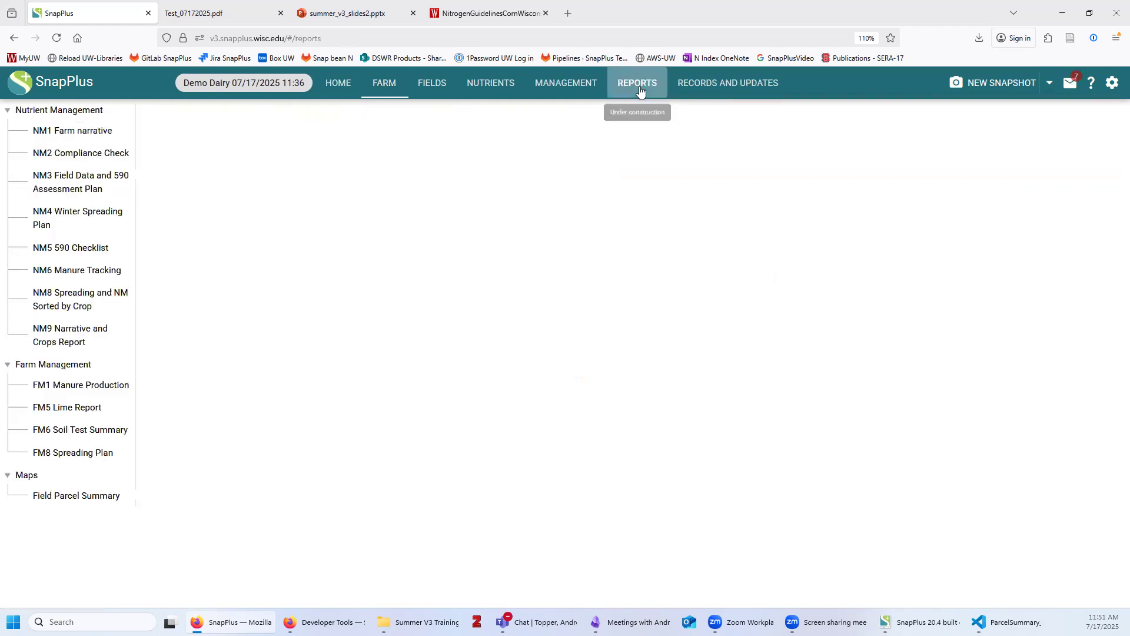
left_click_drag(125, 128, 162, 131)
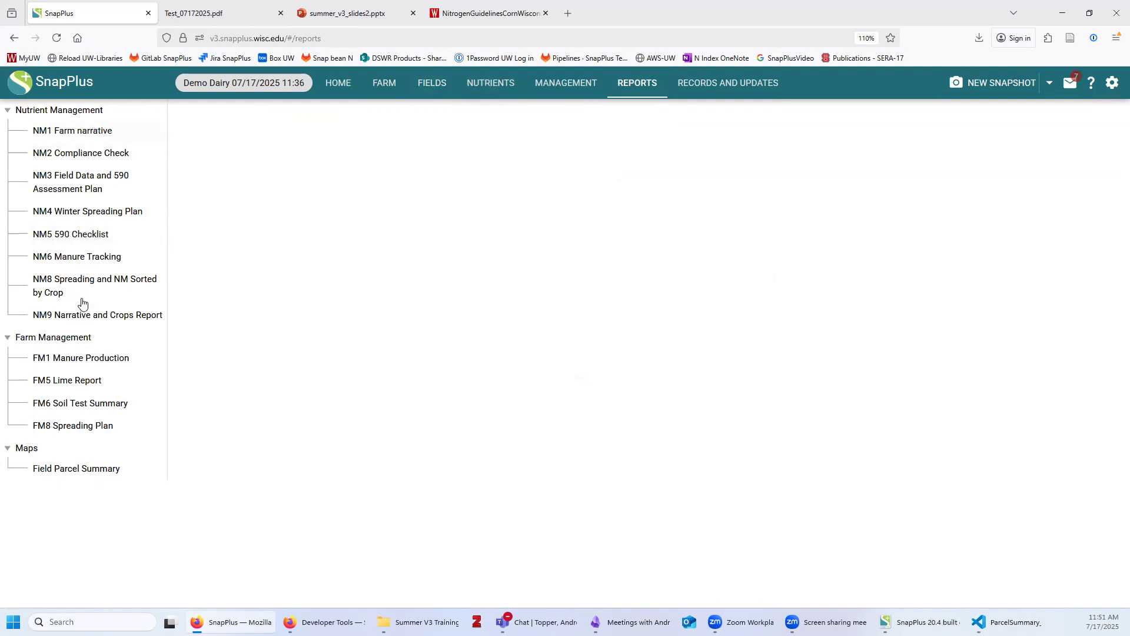
left_click(92, 134)
left_click(66, 155)
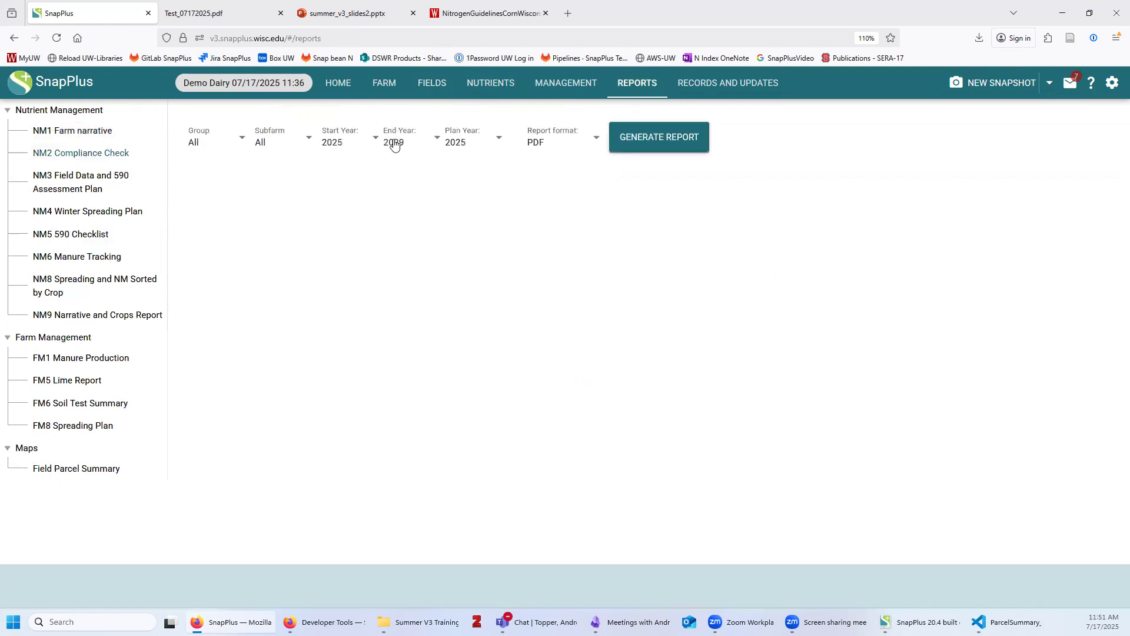
left_click(396, 141)
left_click(429, 171)
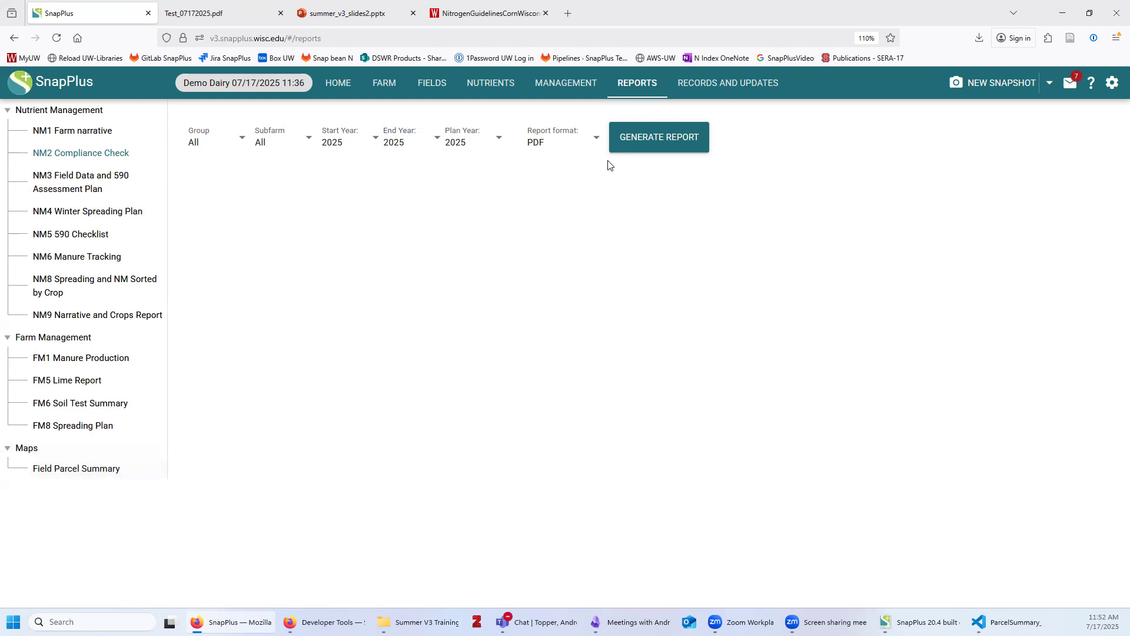
Download the Field Parcel Summary report and open ParcelSummary_July17Farm_Jul_17_2025.txt
left_click(89, 475)
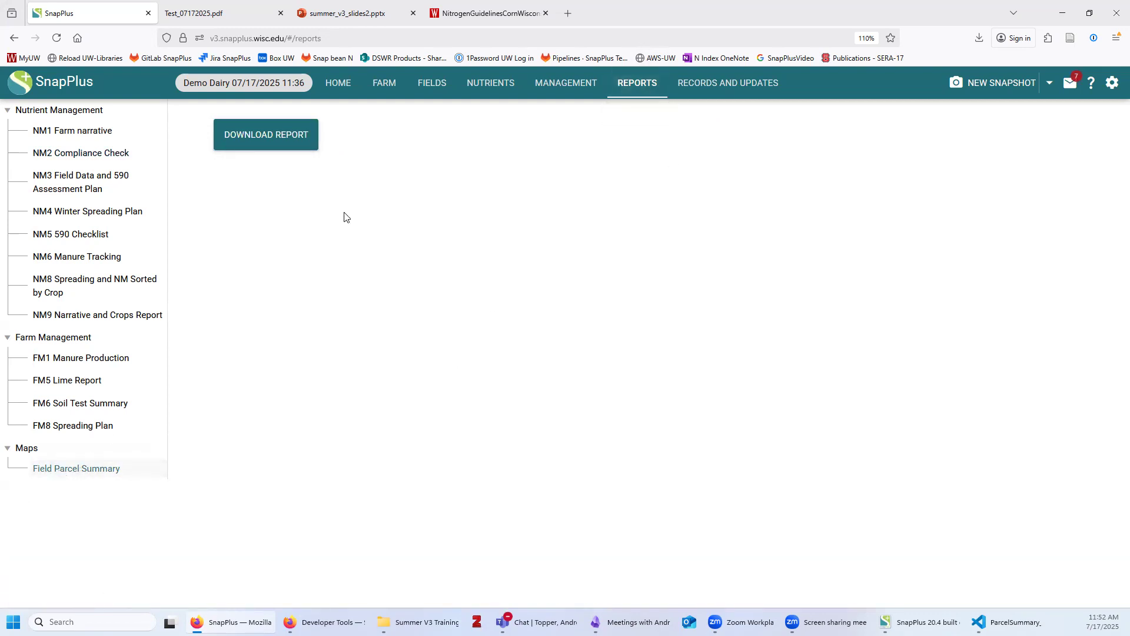
left_click(300, 137)
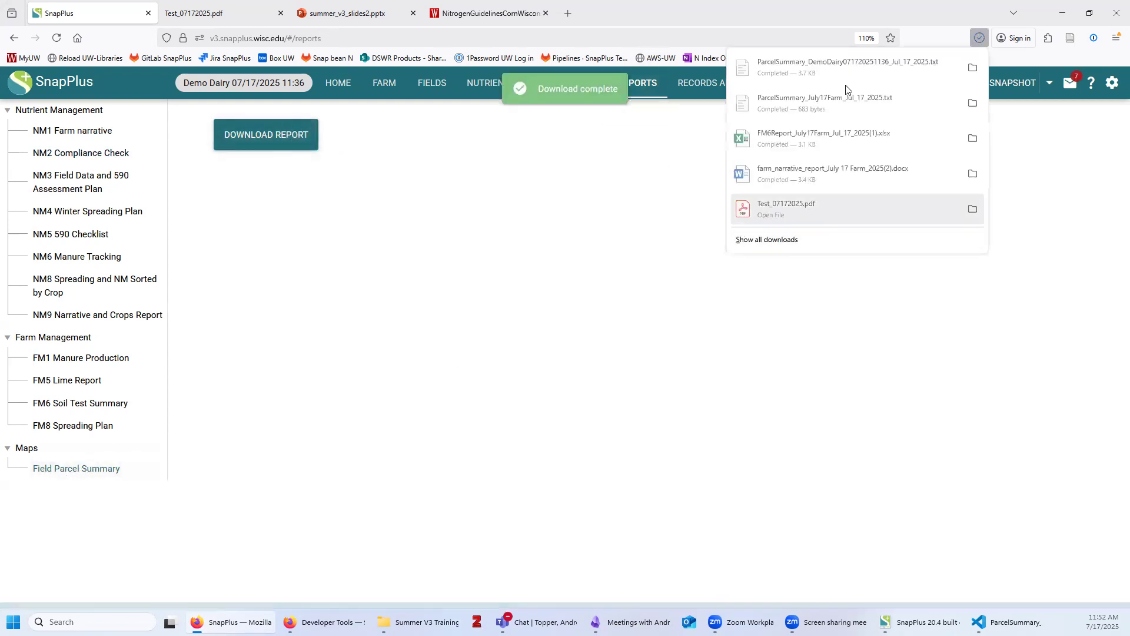
left_click(799, 81)
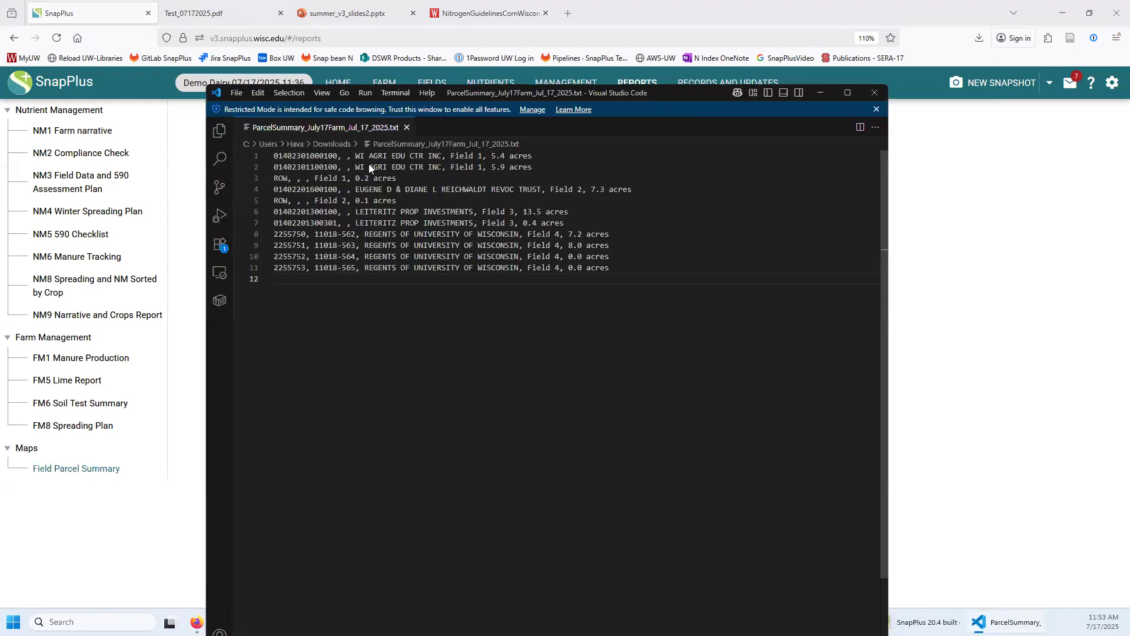
Select the 11 parcel lines in the summary file, then minimize VS Code
left_click_drag(612, 269, 273, 155)
left_click(557, 488)
left_click(820, 93)
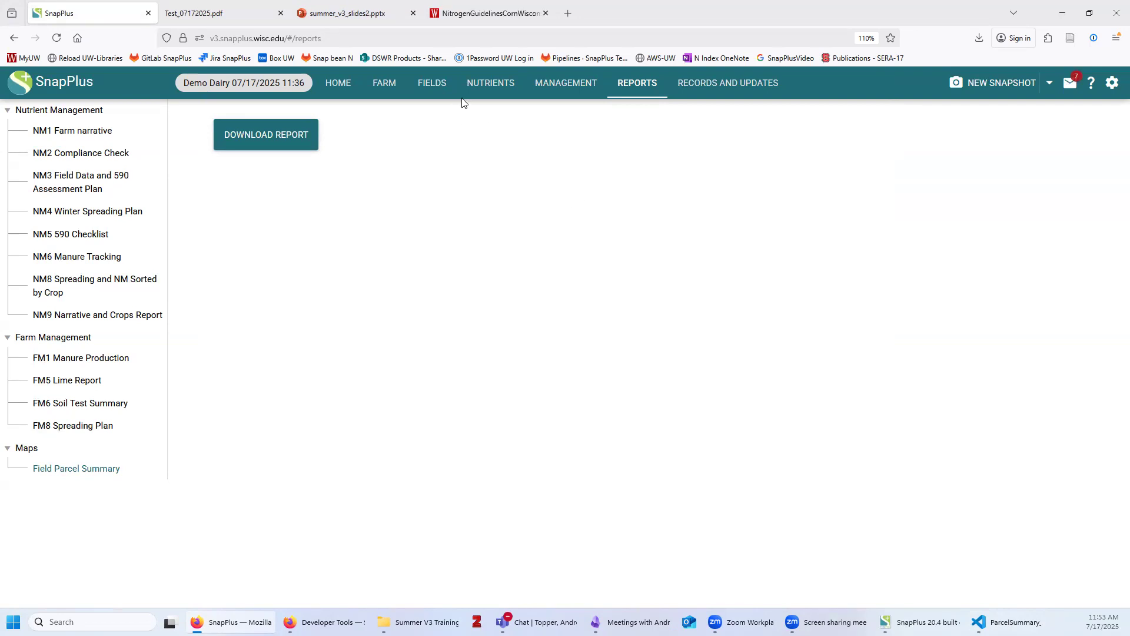
On Farm Permissions, set the pending user's permission to Read only - No maps
left_click(400, 87)
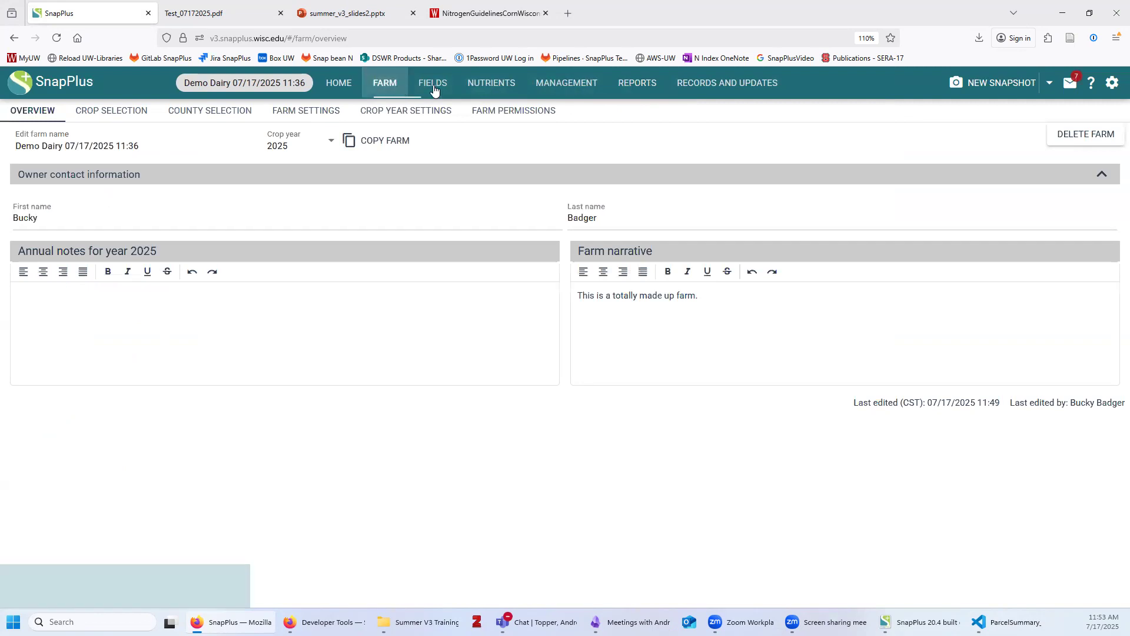
left_click(532, 112)
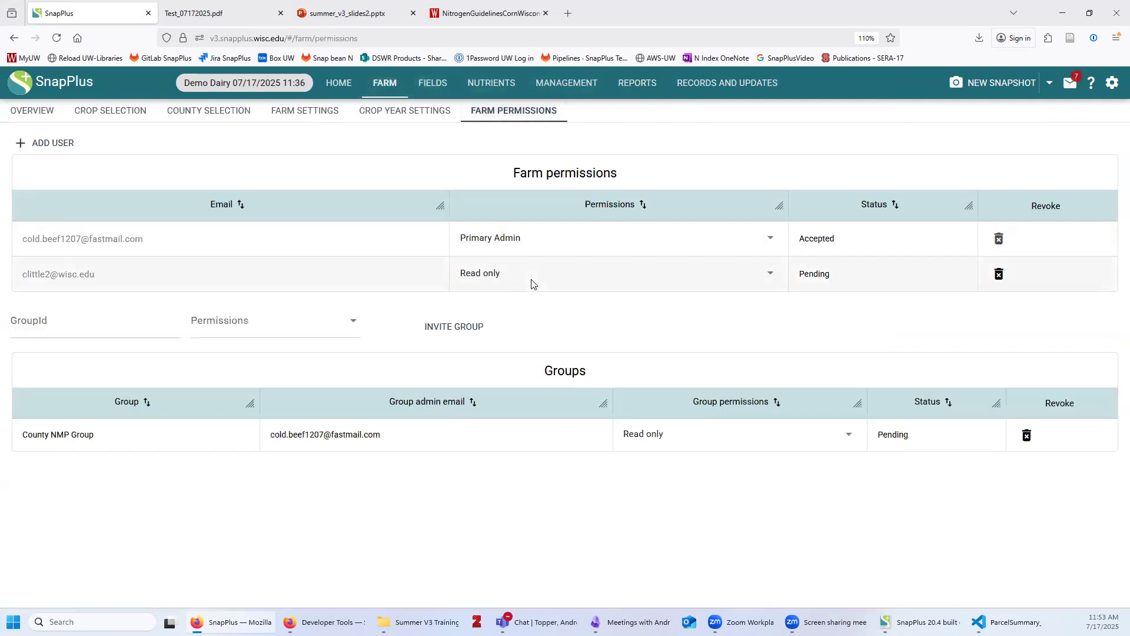
left_click(492, 283)
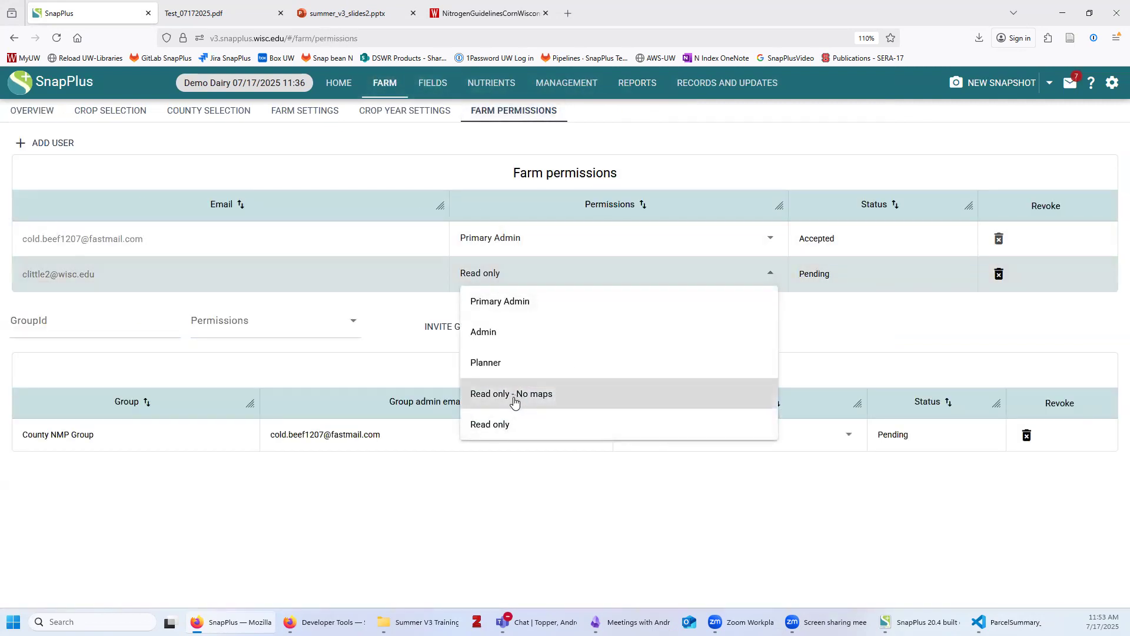
left_click(497, 424)
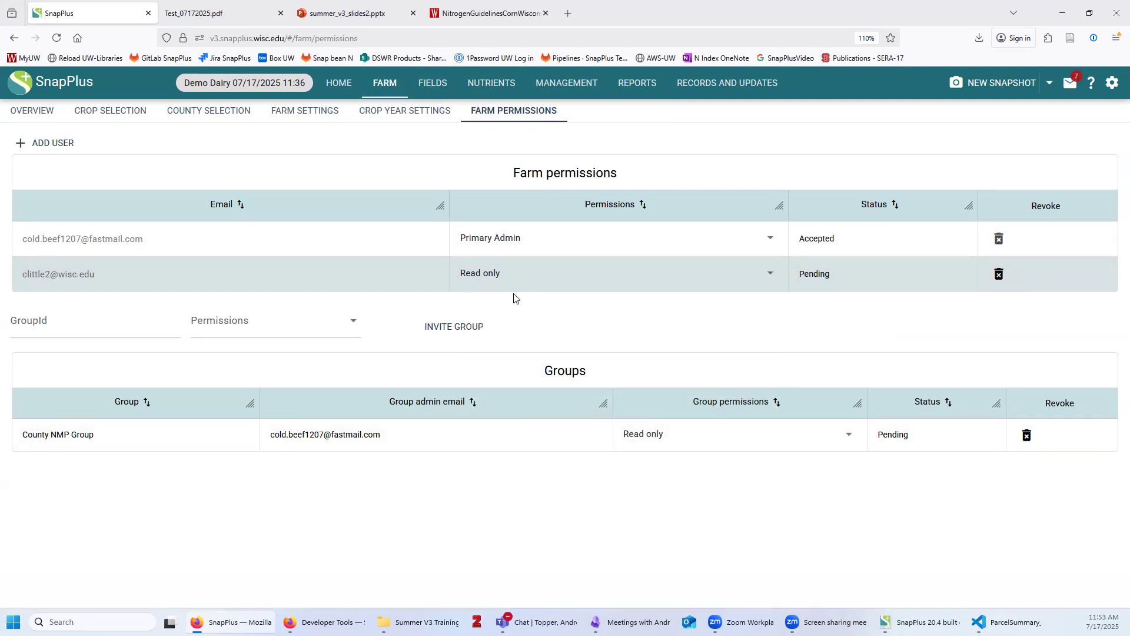
left_click(512, 274)
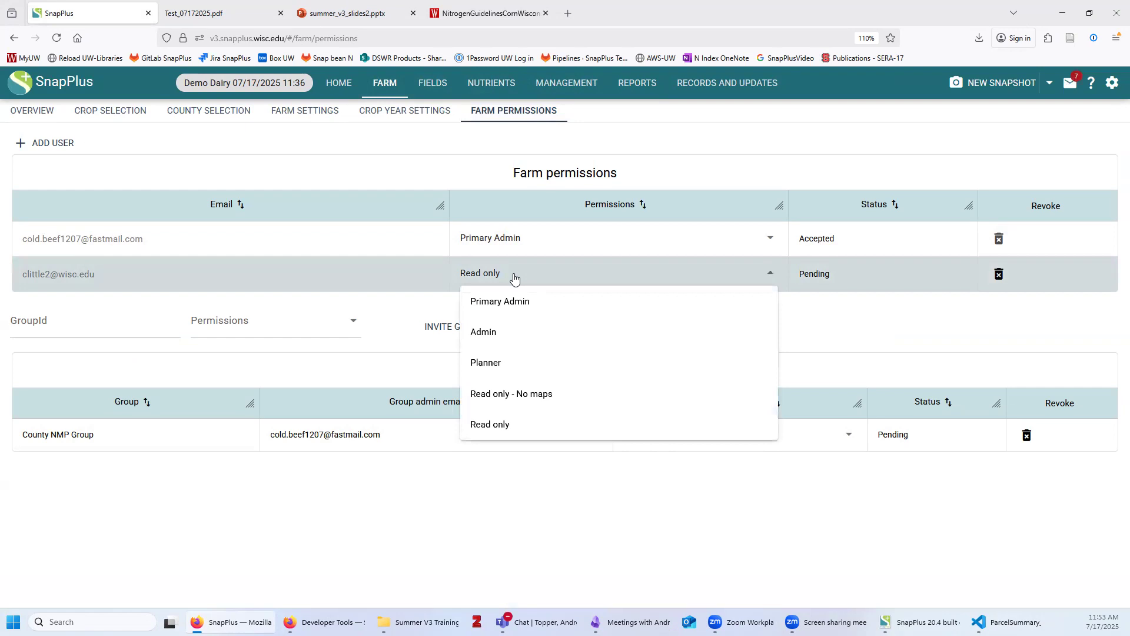
left_click(526, 394)
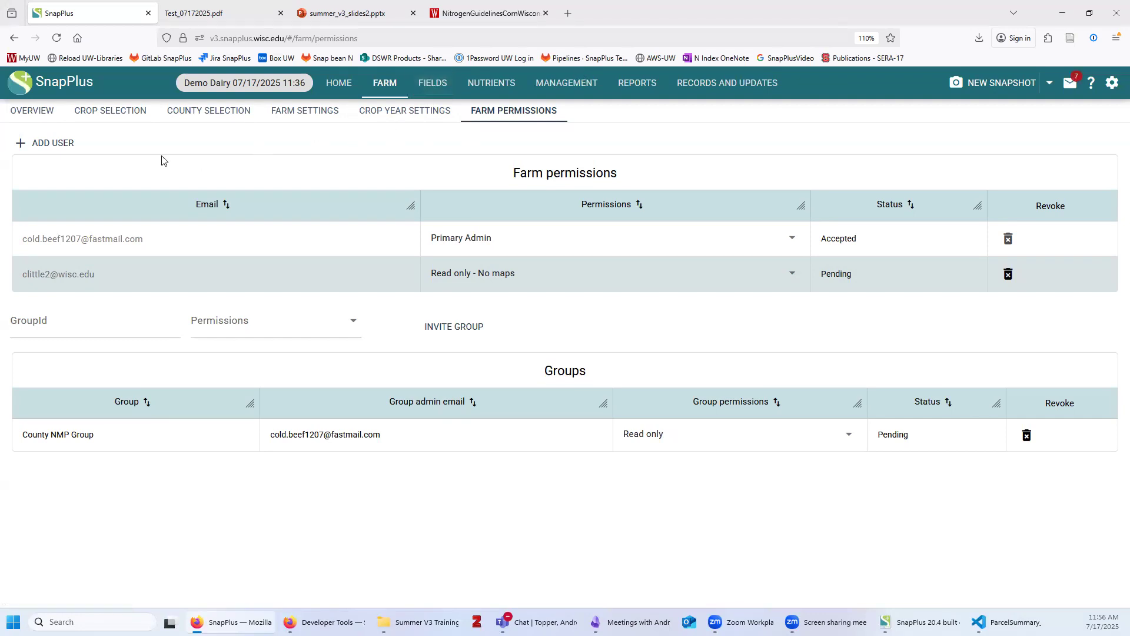
Show the Overview page of the Demo Dairy 07/17/2025 11:36 farm
left_click(39, 116)
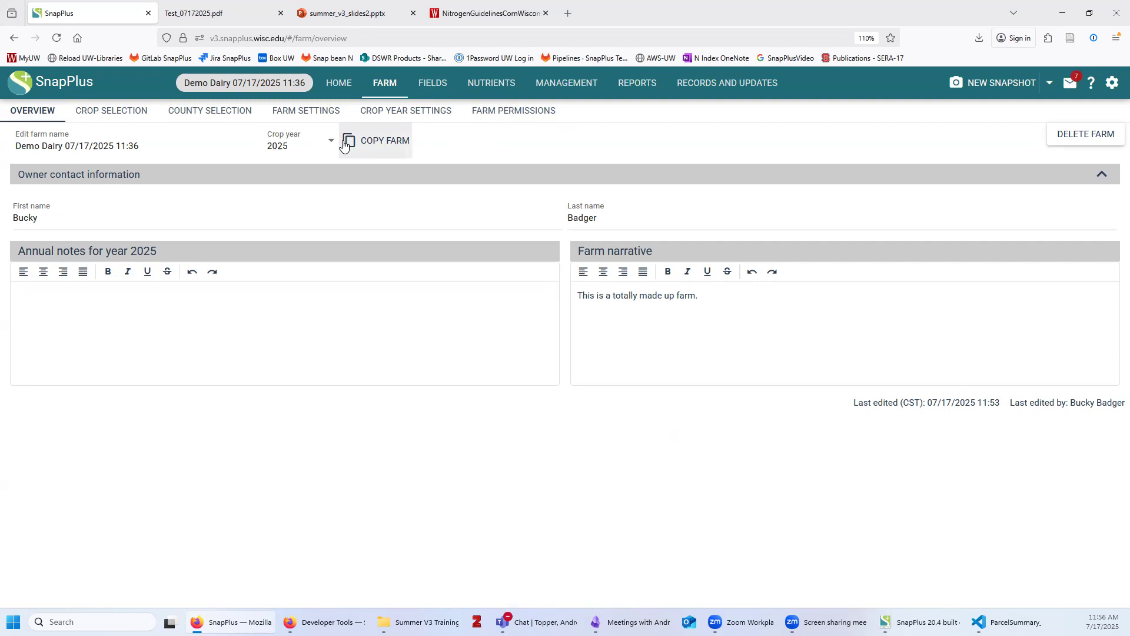
Copy the Demo Dairy farm, view the copy, then reopen the original Demo Dairy 07/17/2025 11:36 farm
left_click(365, 143)
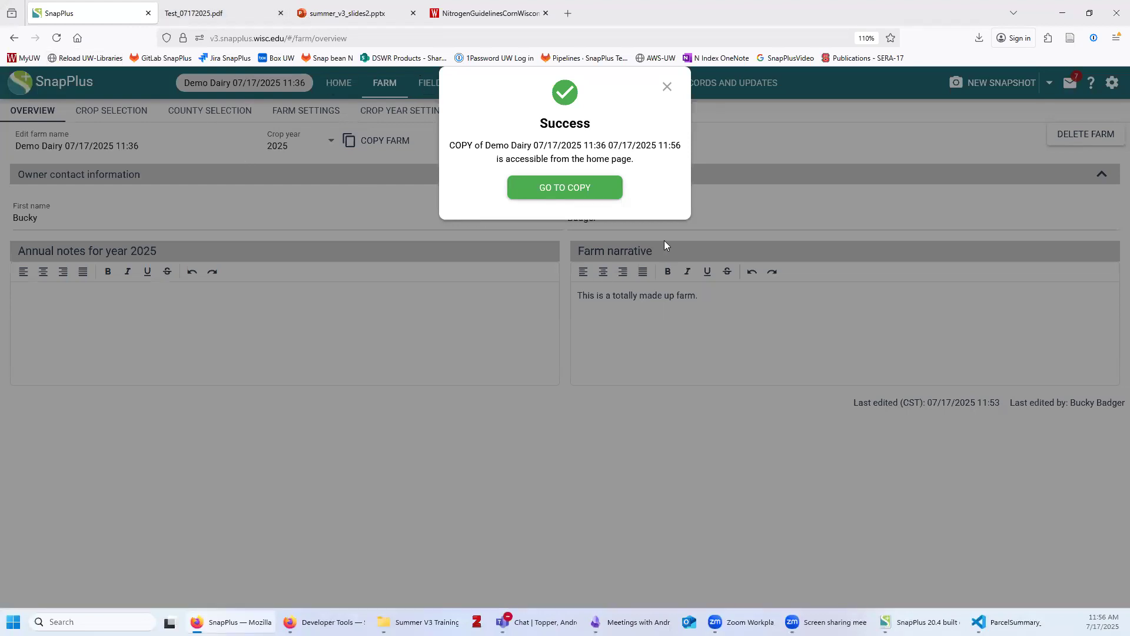
left_click(589, 186)
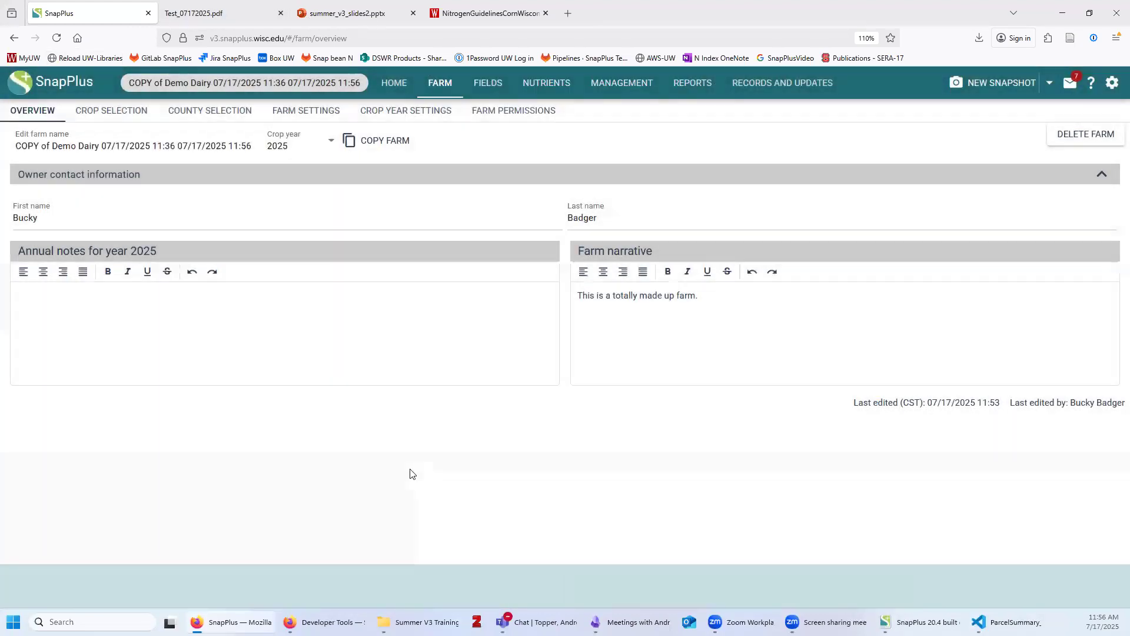
left_click(395, 83)
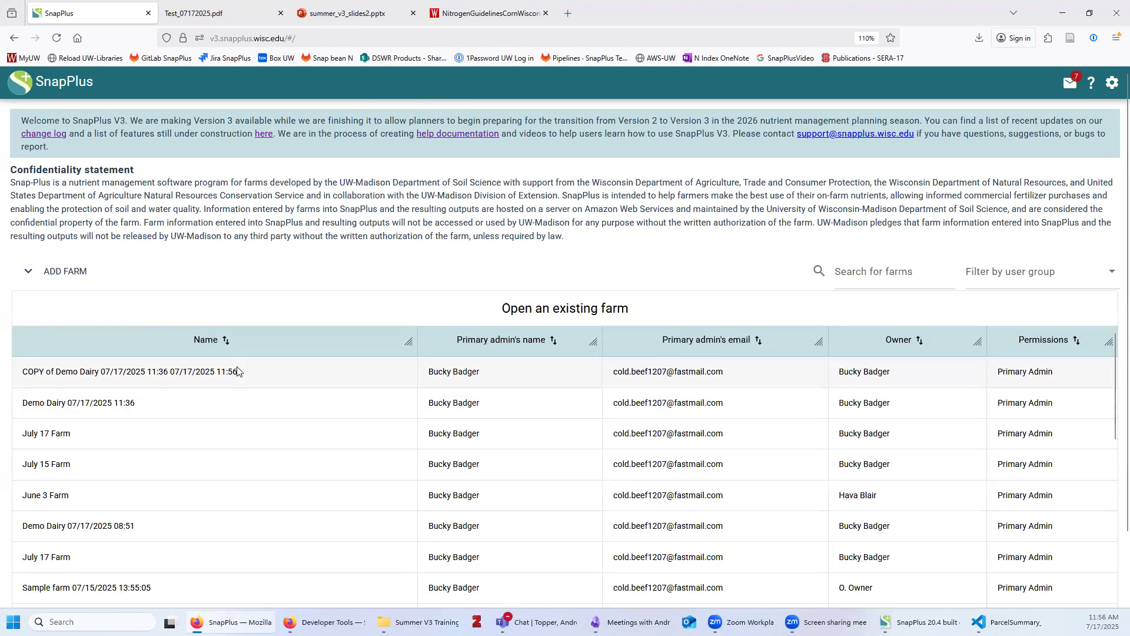
left_click(140, 407)
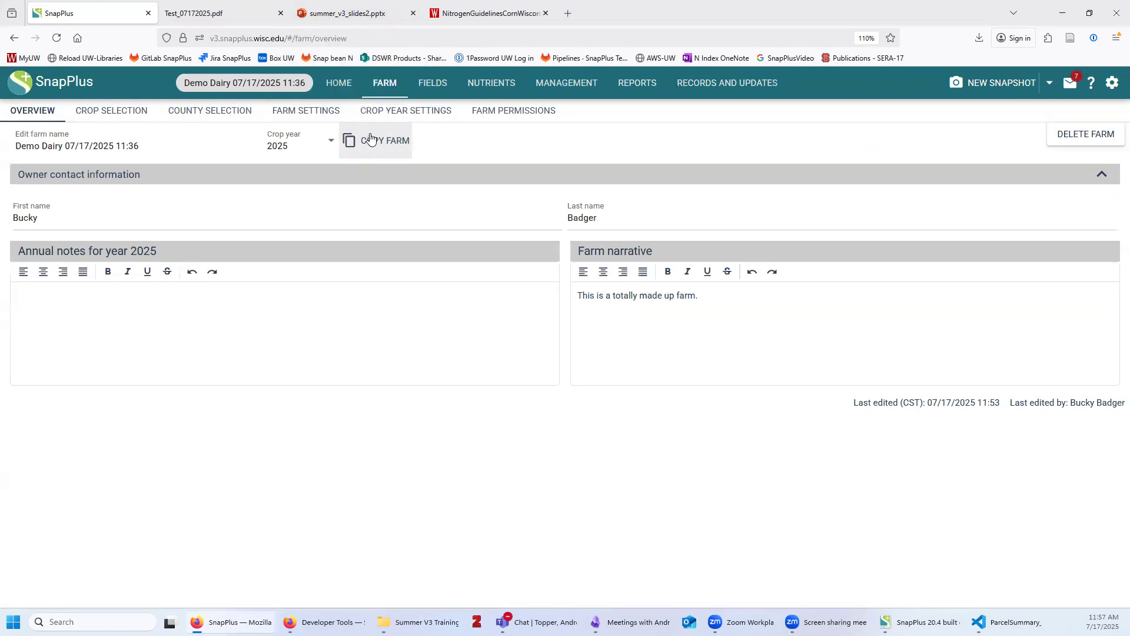
Return to the summer_v3_slides2.pptx deck and advance the slides to Archived plans
left_click(360, 15)
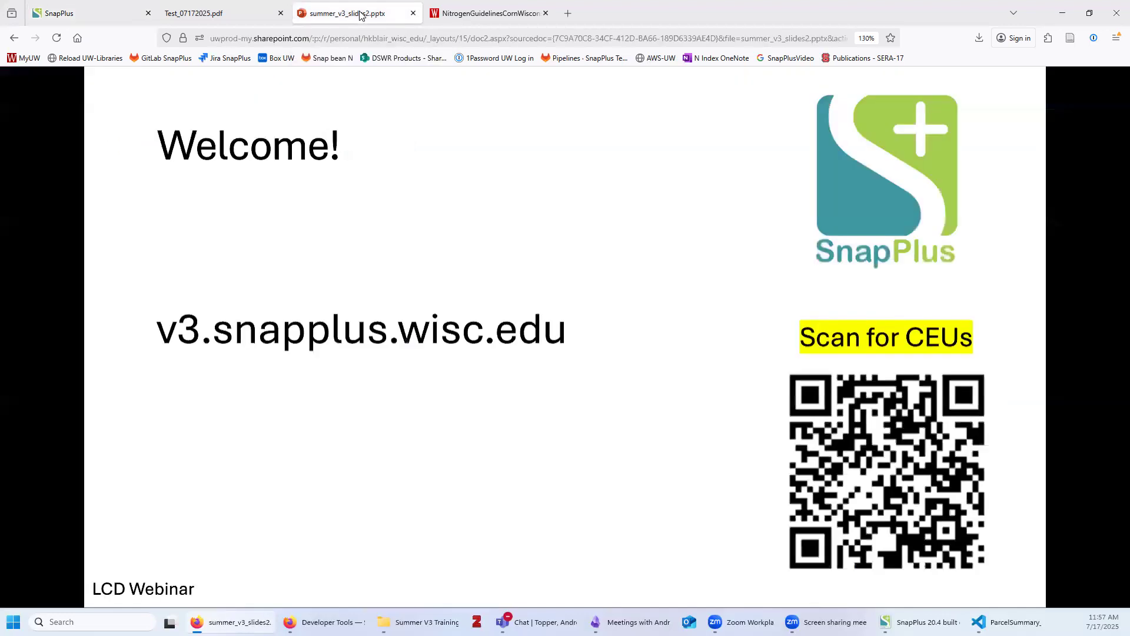
left_click(785, 480)
left_click(784, 480)
left_click(784, 480)
left_click(784, 479)
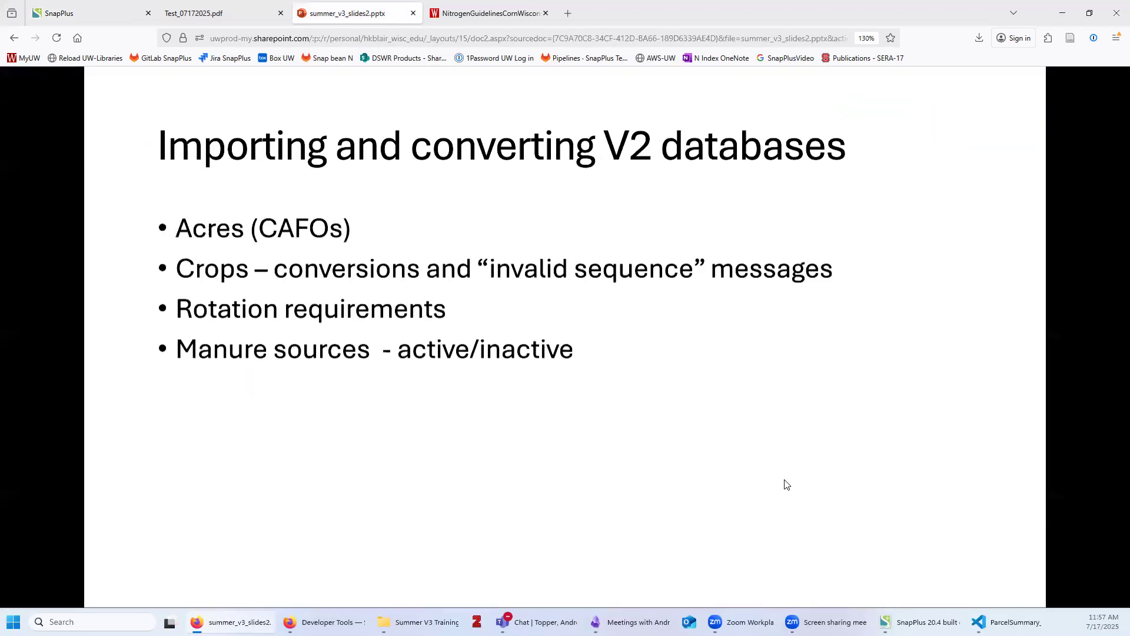
left_click(784, 480)
left_click(784, 479)
left_click(784, 479)
left_click(784, 480)
left_click(784, 479)
left_click(784, 480)
key("Right")
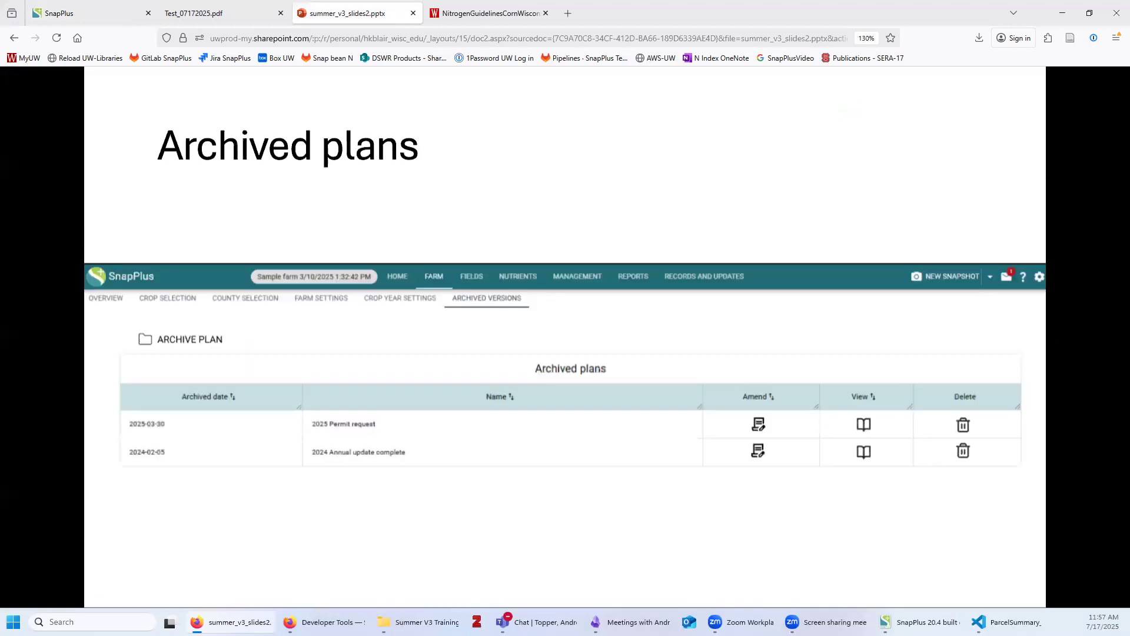
left_click(718, 523)
Step back to the Archived plans slide showing the archived versions table
left_click(538, 477)
Take a new Demo Dairy snapshot and confirm it is listed as 07/17/2025 11:59 AM
left_click(89, 15)
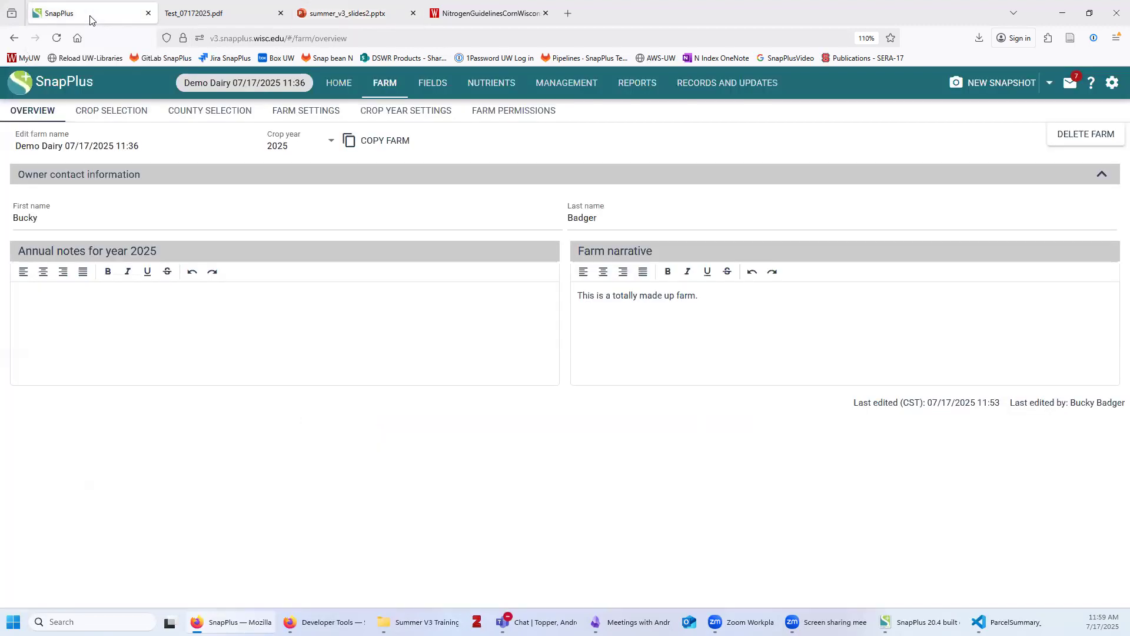
left_click(970, 89)
left_click(1049, 84)
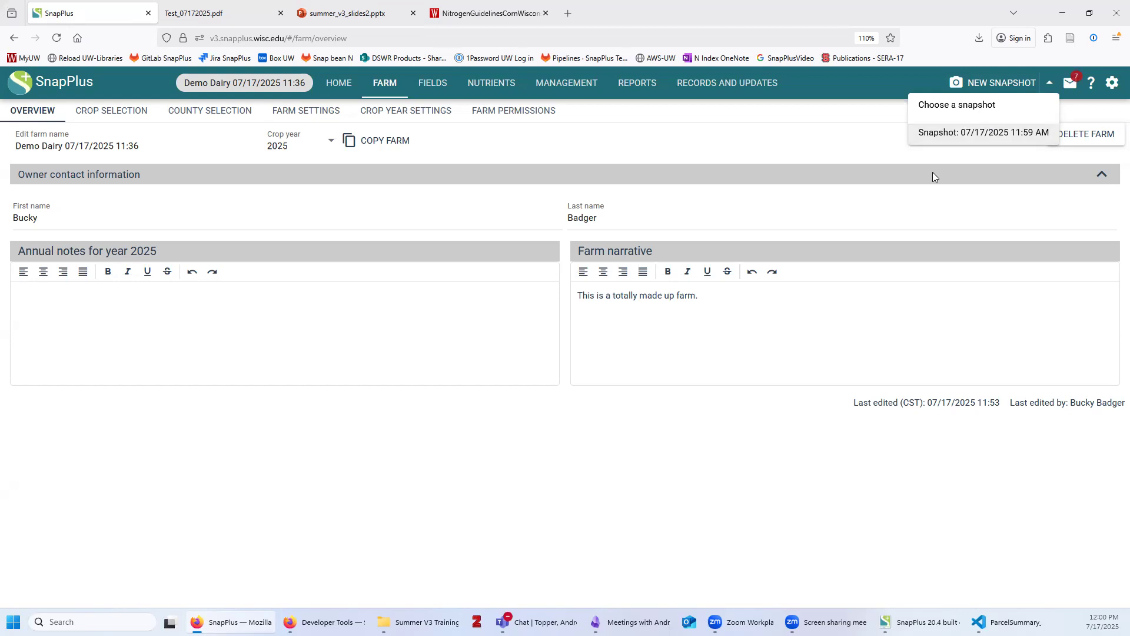
Dismiss the snapshot dropdown and go back to the summer_v3_slides2.pptx Archived plans slide
left_click(793, 469)
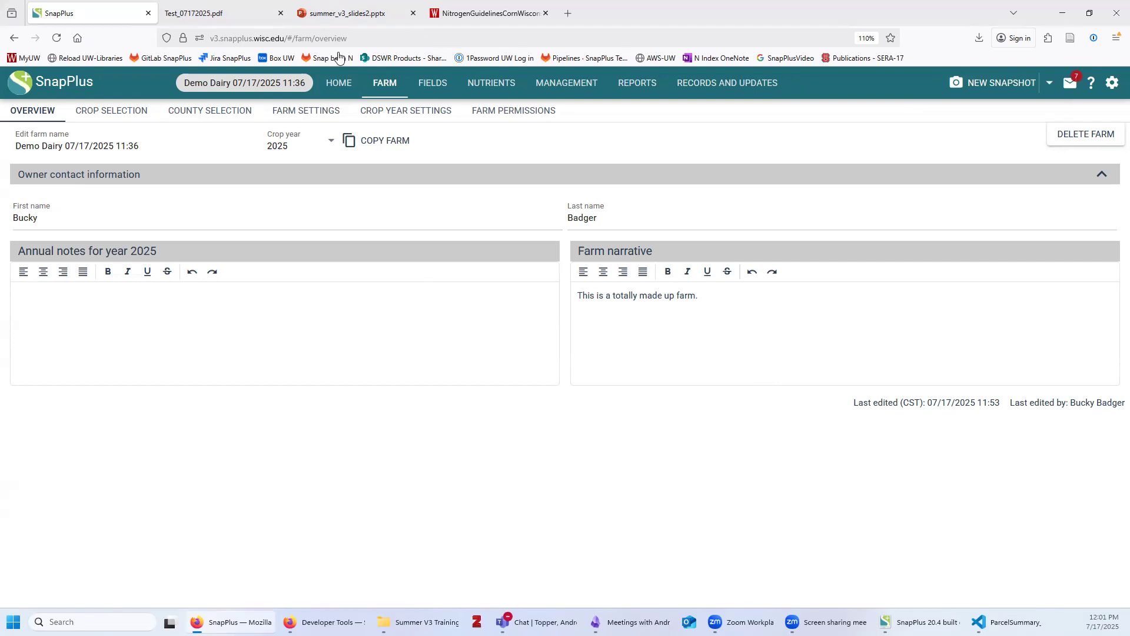
left_click(350, 16)
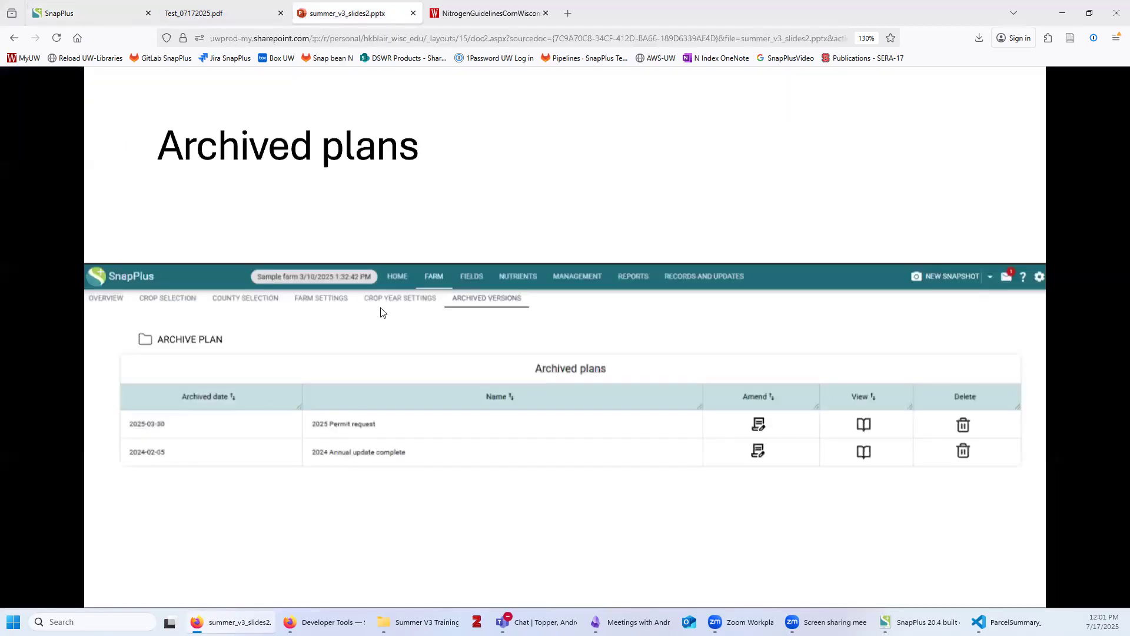
Advance three slides, past the CAFO manure-restricted soils slide, toward Importing and converting V2 databases
key("Right")
key("Right")
key("Right")
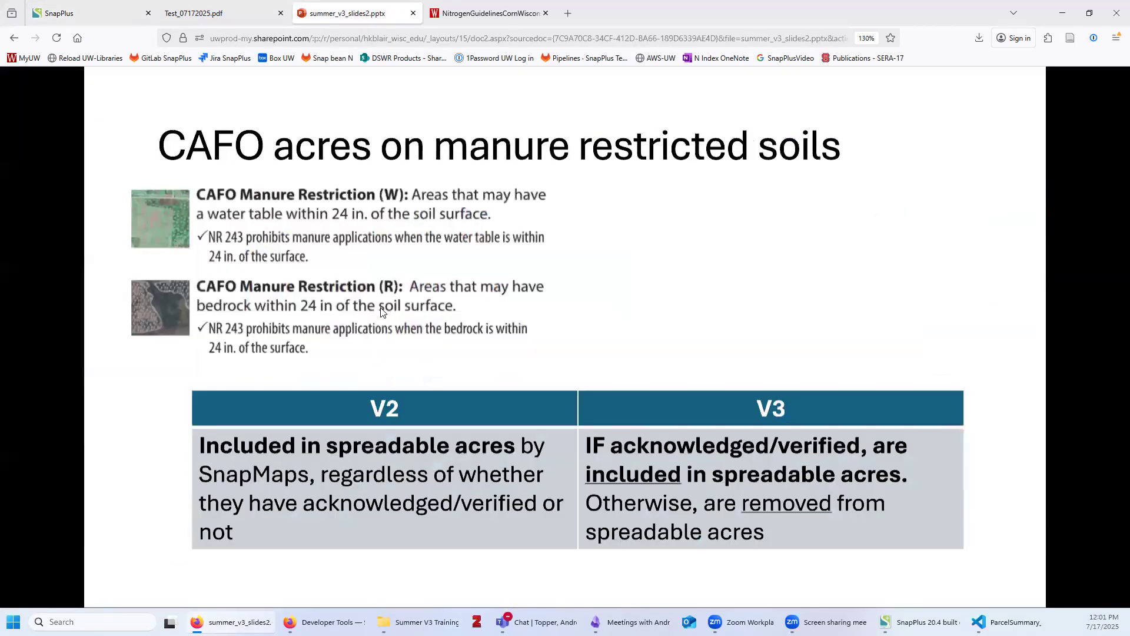
key("Right")
key("Right")
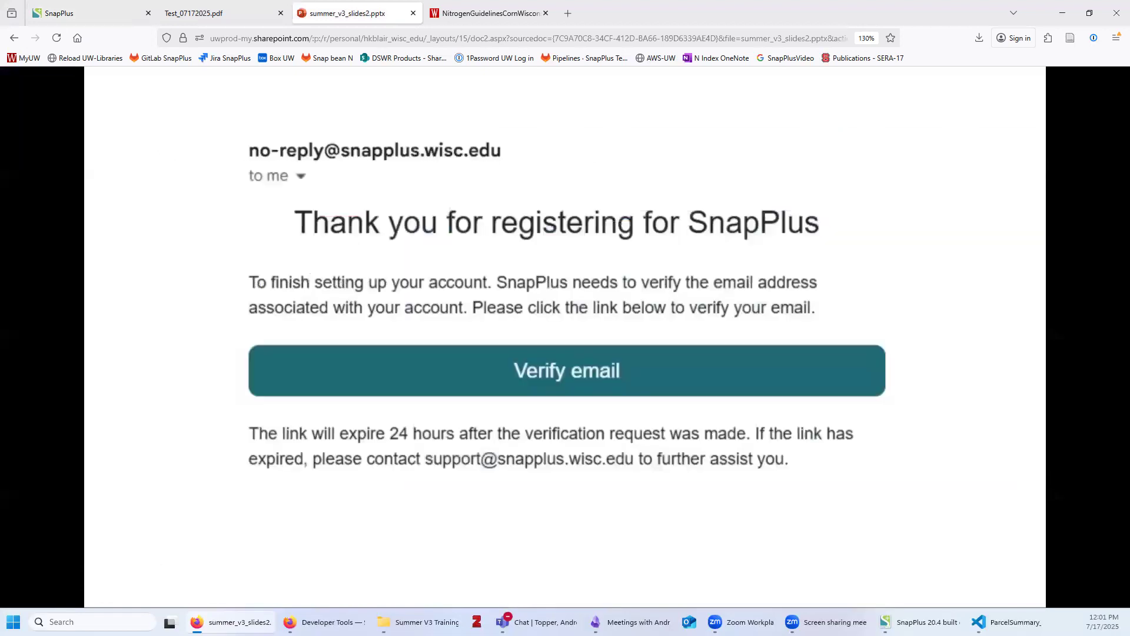
key("Right")
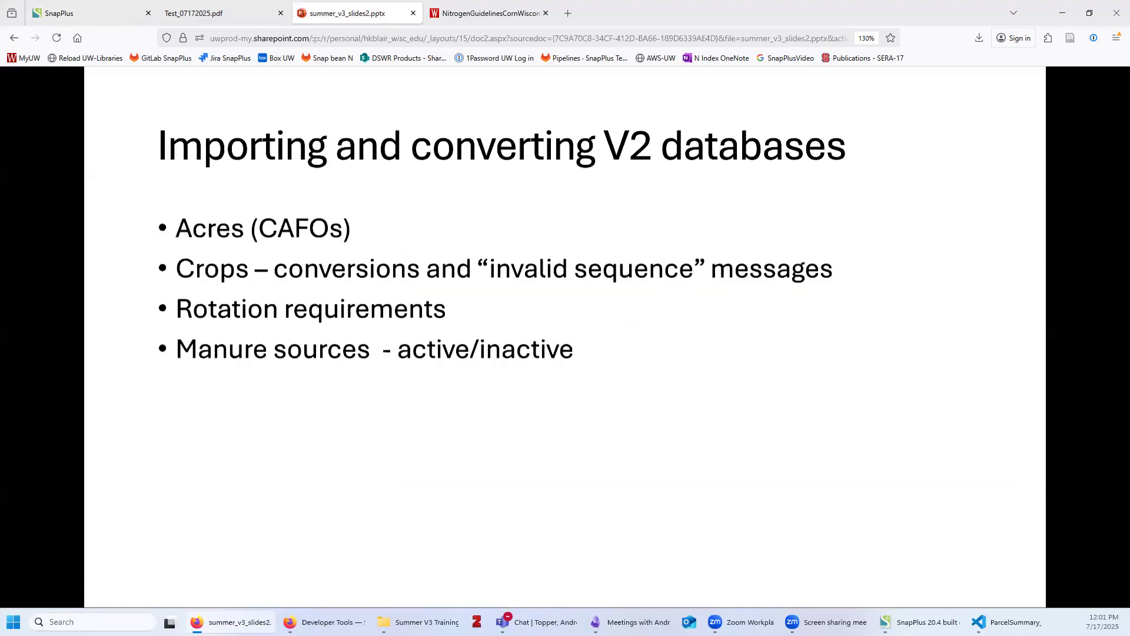